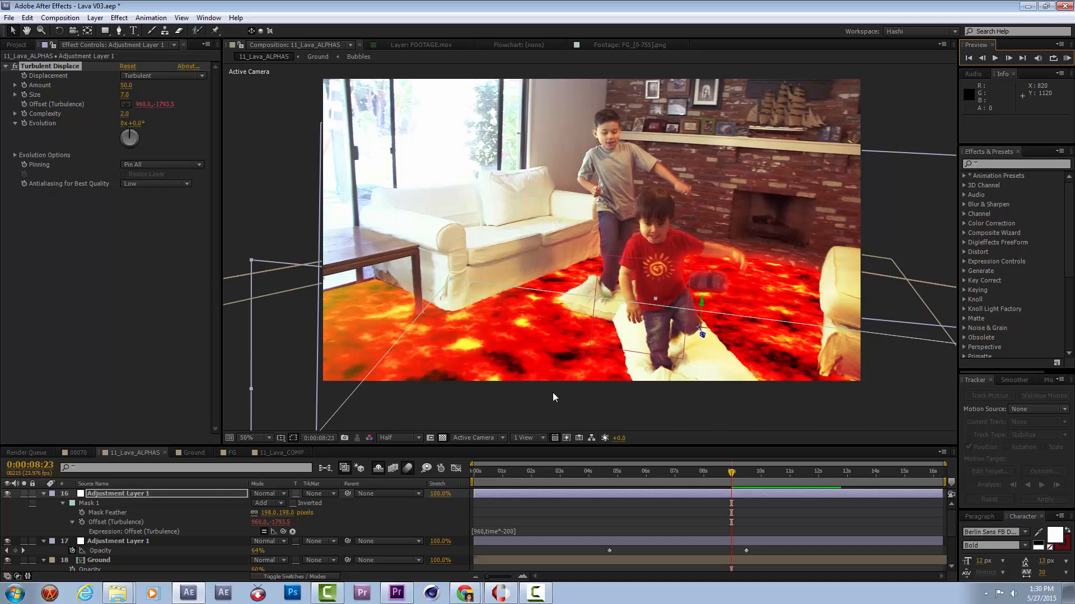
Start a file import and browse to the Action Essentials folder in Dropbox (Personal) on the Work Drive (M:).
left_click(61, 59)
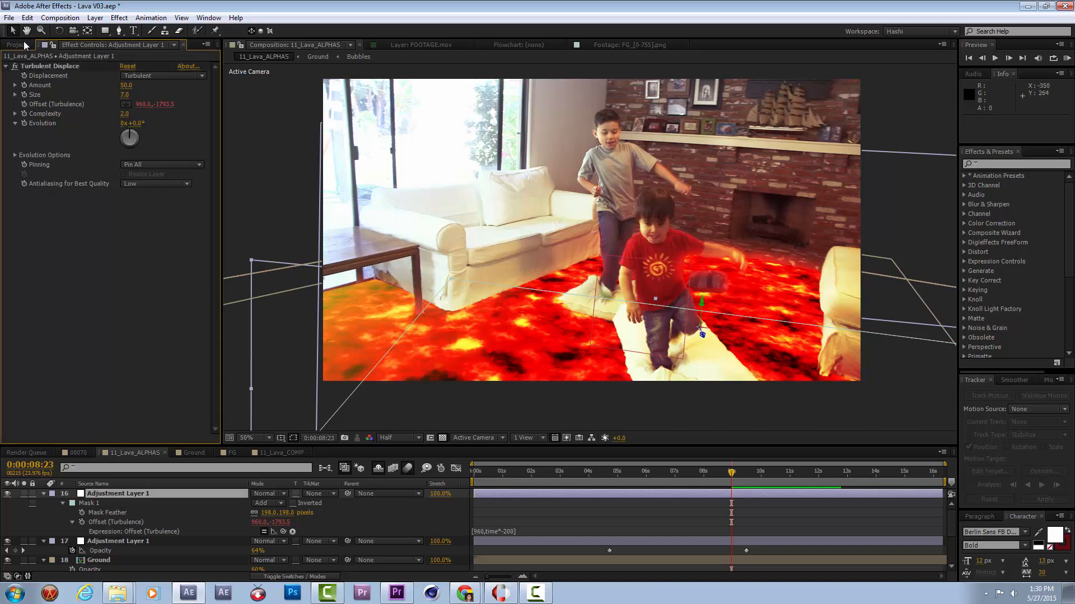
left_click(24, 45)
double_click(126, 382)
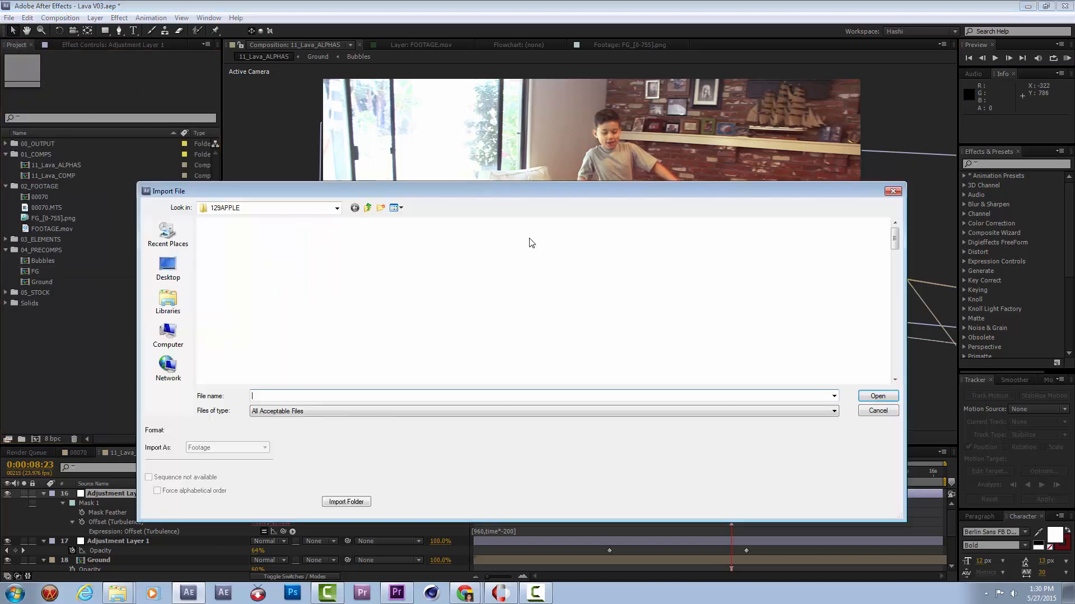
left_click(367, 208)
left_click(367, 209)
left_click(367, 209)
left_click(367, 209)
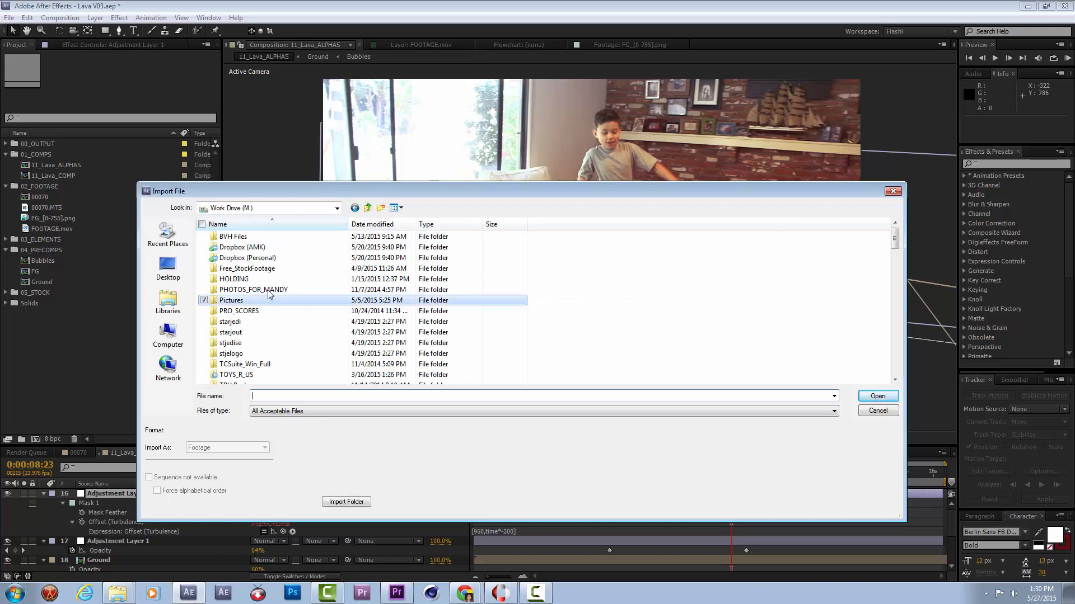
double_click(263, 258)
double_click(288, 241)
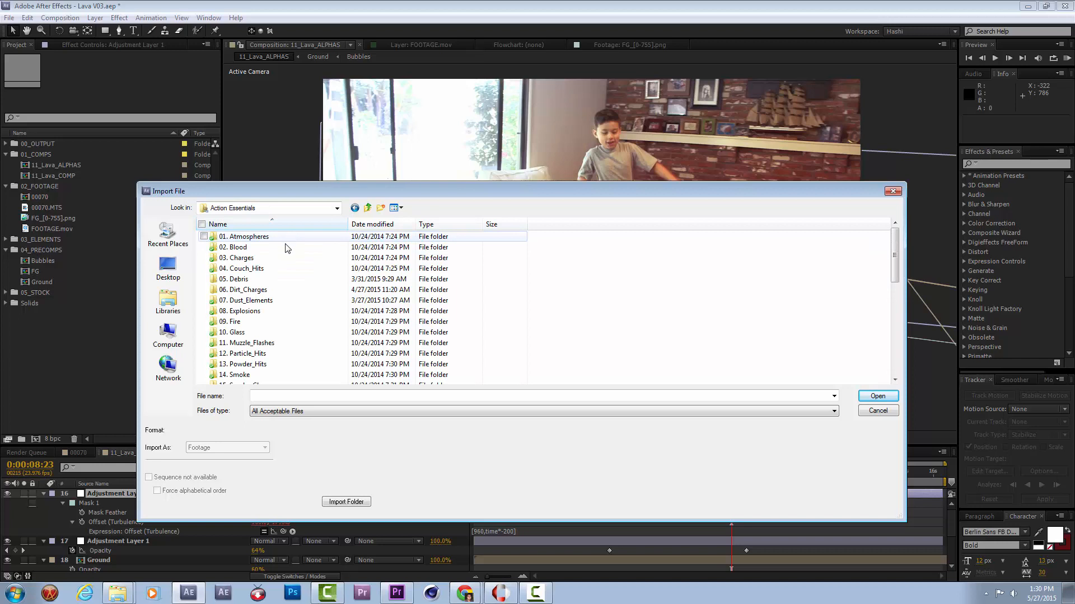
Import Atmosphere_01.mov through Atmosphere_07.mov from the 01. Atmospheres folder and file them in the 05_STOCK project folder.
left_click(261, 335)
double_click(241, 236)
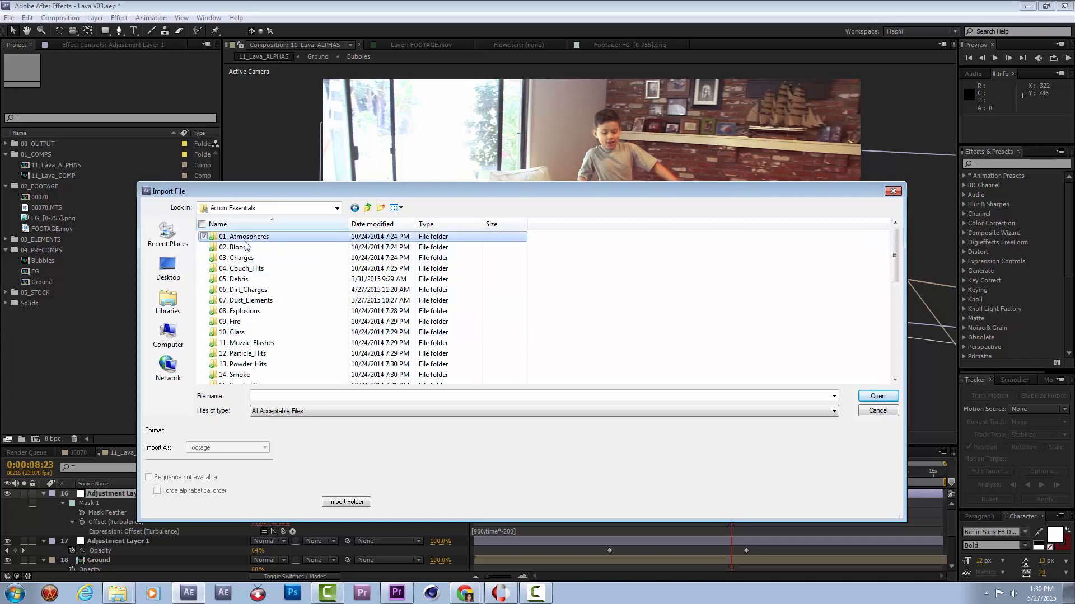
key("ctrl+a")
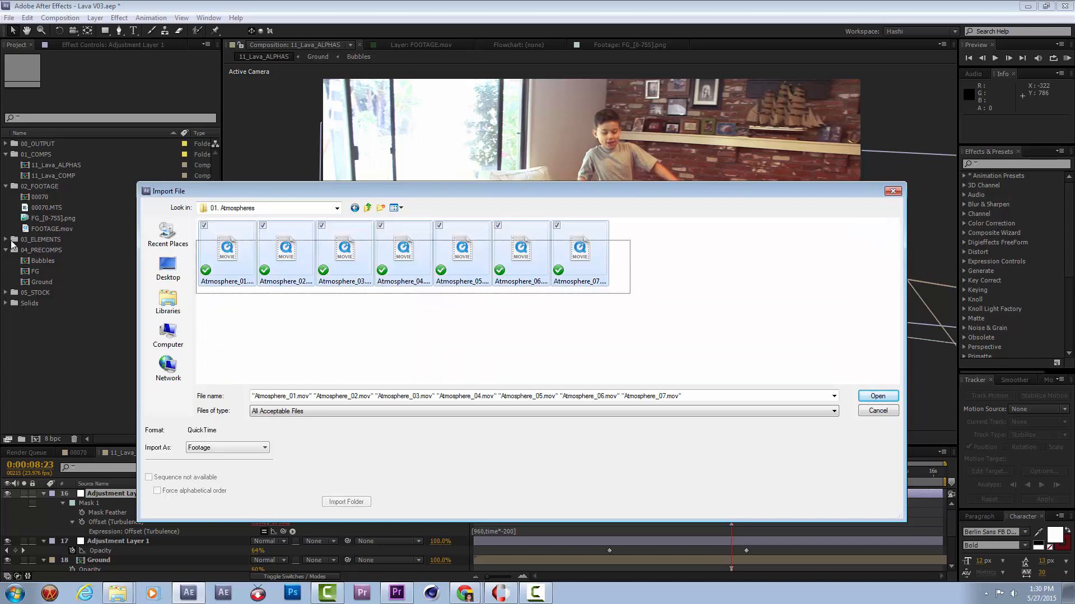
key("Return")
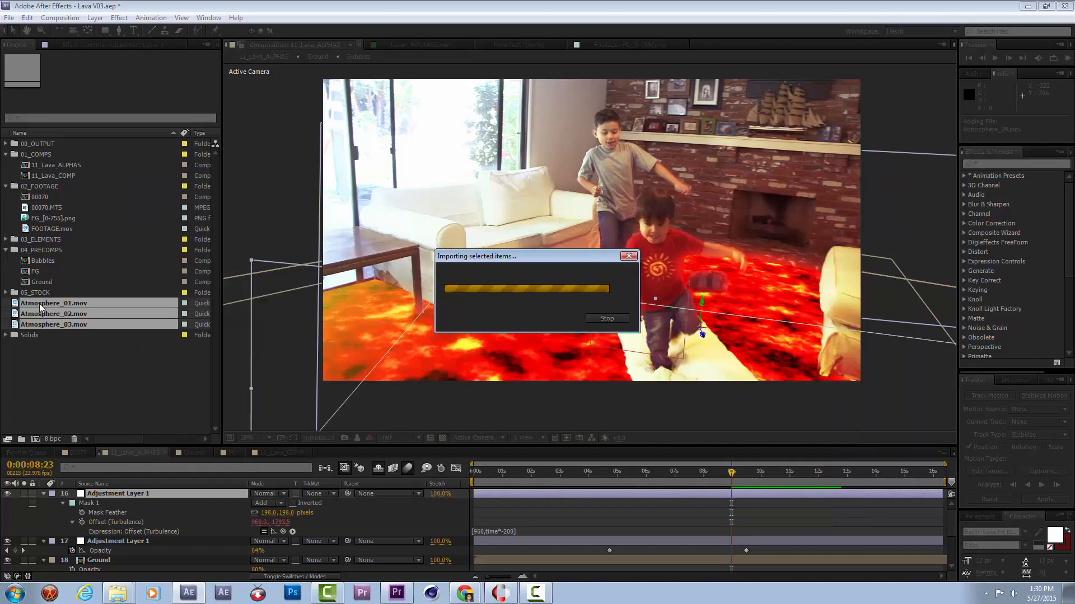
left_click_drag(38, 304, 41, 290)
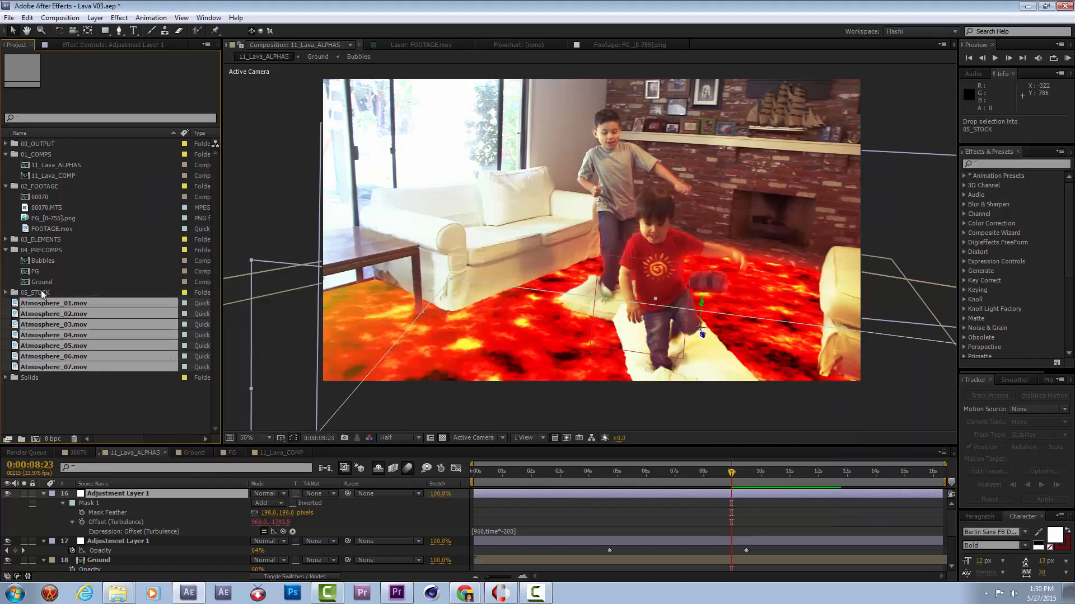
Import Fire_01.mov through Fire_06.mov from the 09. Fire folder and file them in the 05_STOCK project folder.
double_click(65, 331)
left_click(367, 208)
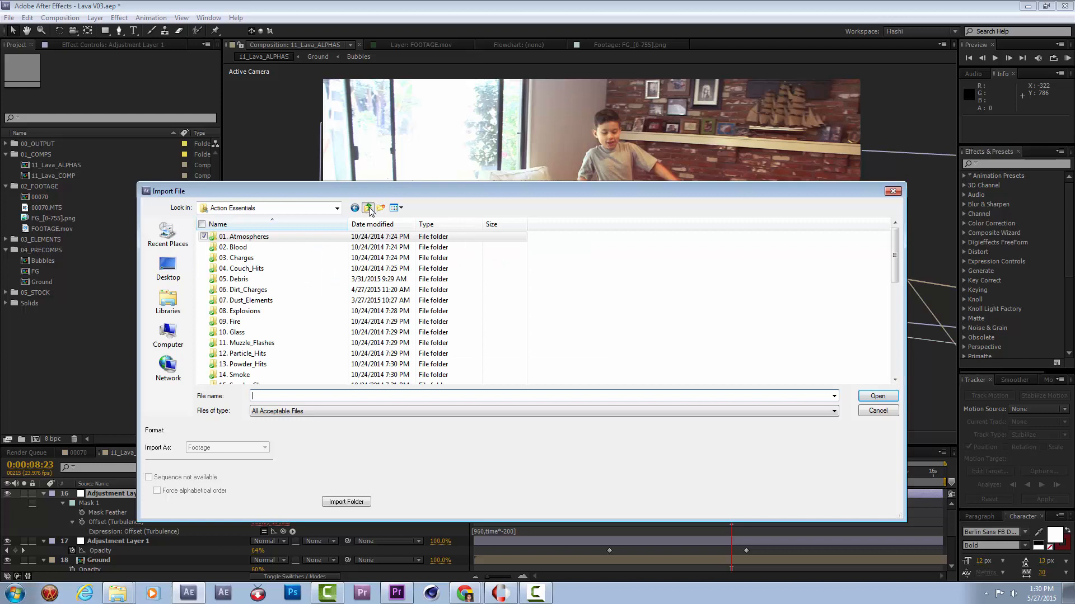
double_click(246, 322)
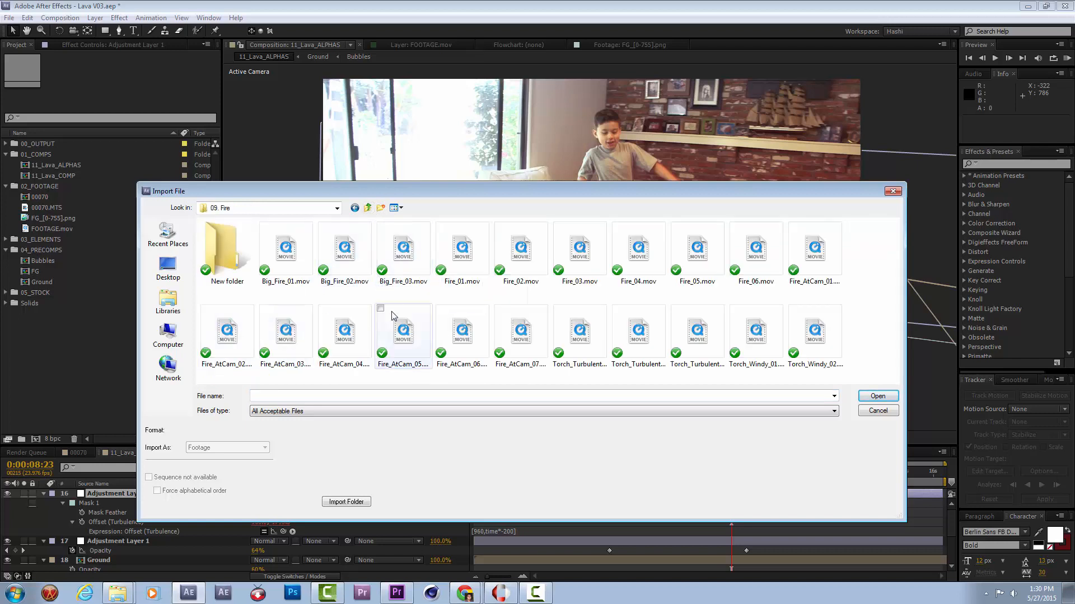
left_click(481, 263)
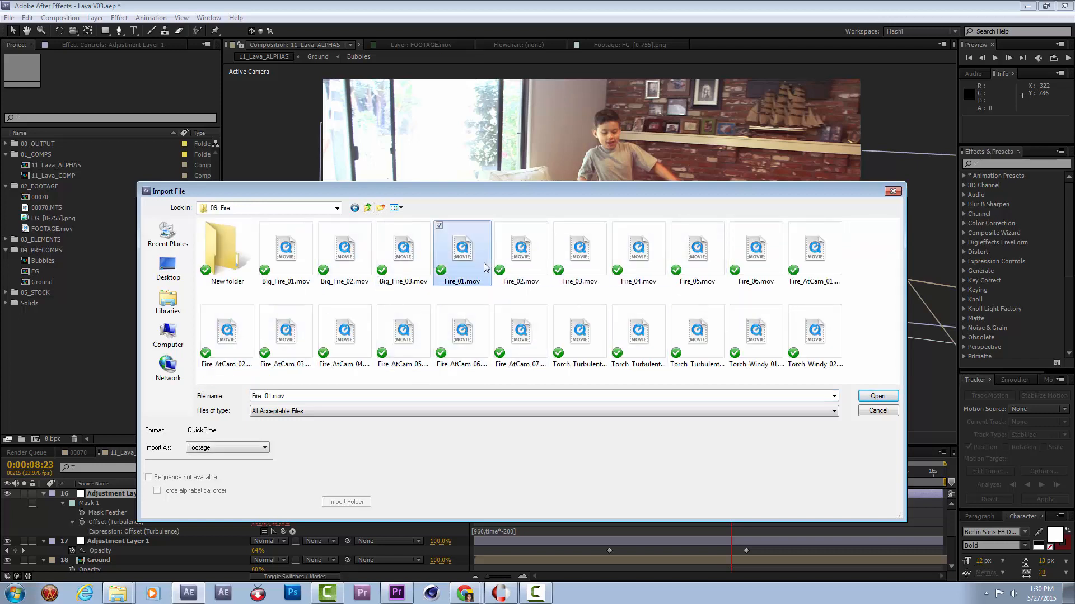
left_click(759, 274, "shift")
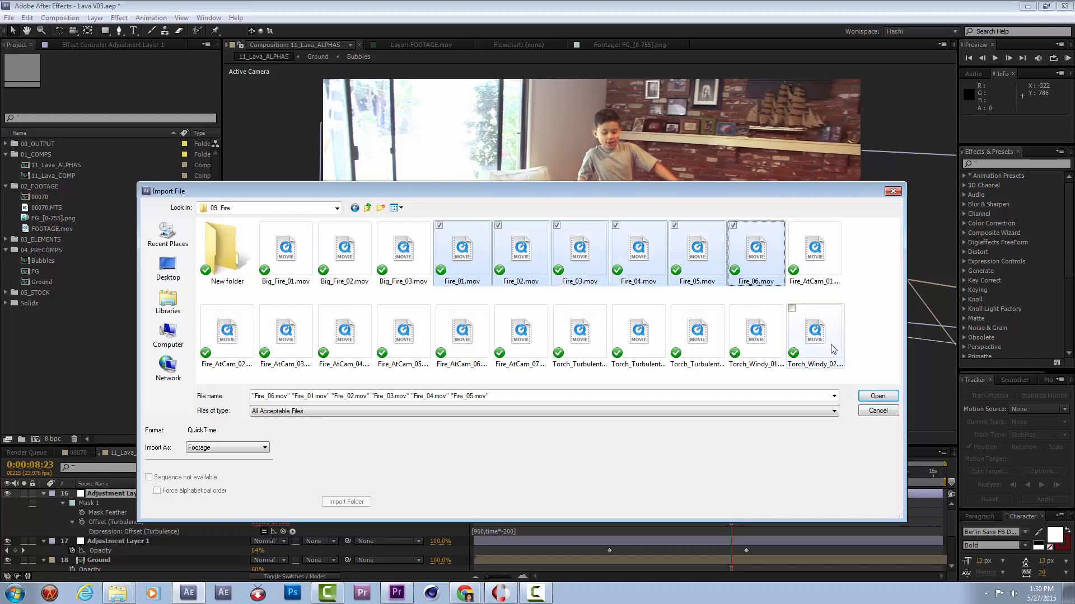
left_click(865, 394)
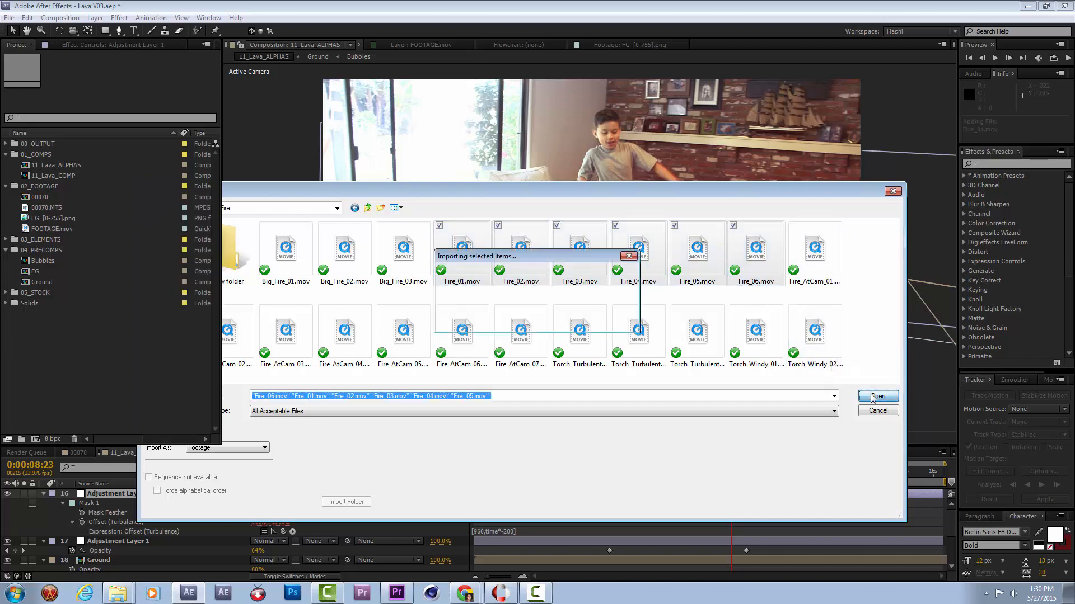
left_click_drag(39, 311, 35, 293)
Import the clips Dirt_Charge_09.mov through Dirt_Charge_18.mov from the 06. Dirt_Charges folder.
double_click(89, 356)
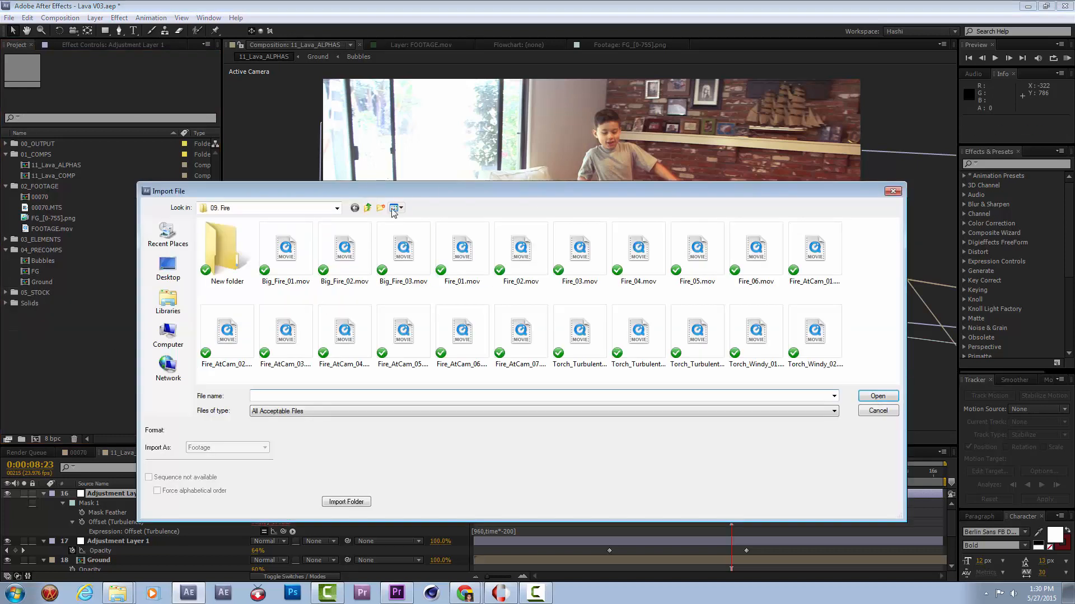
left_click(370, 208)
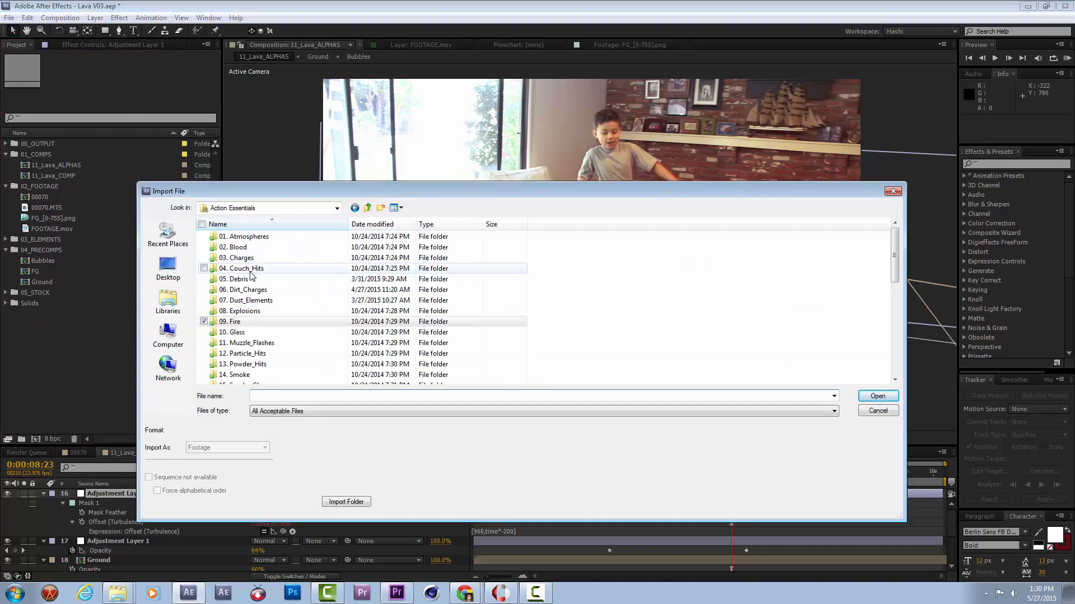
double_click(249, 290)
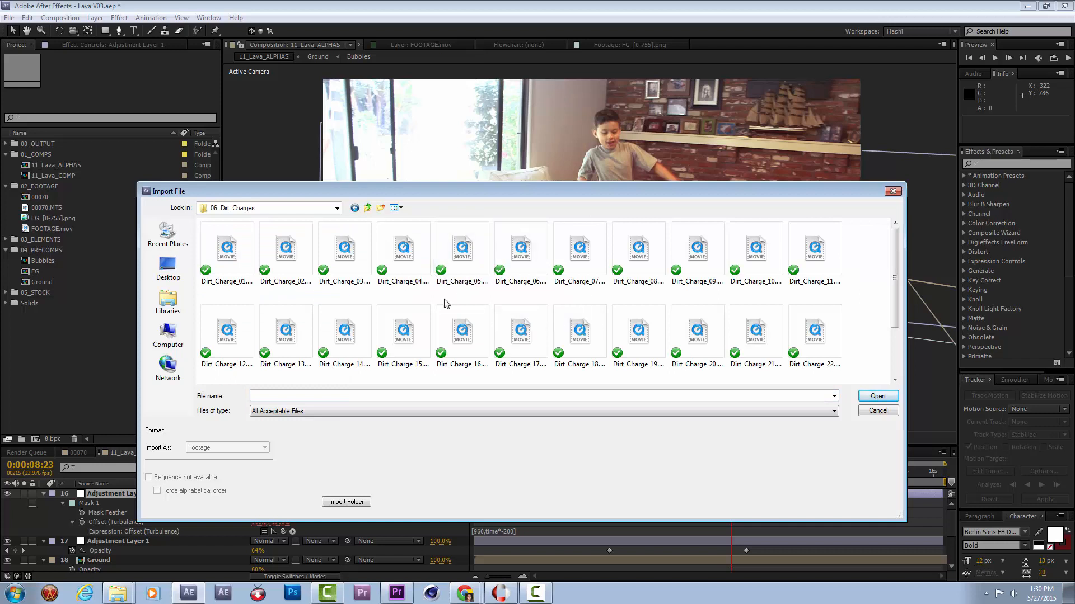
double_click(717, 258)
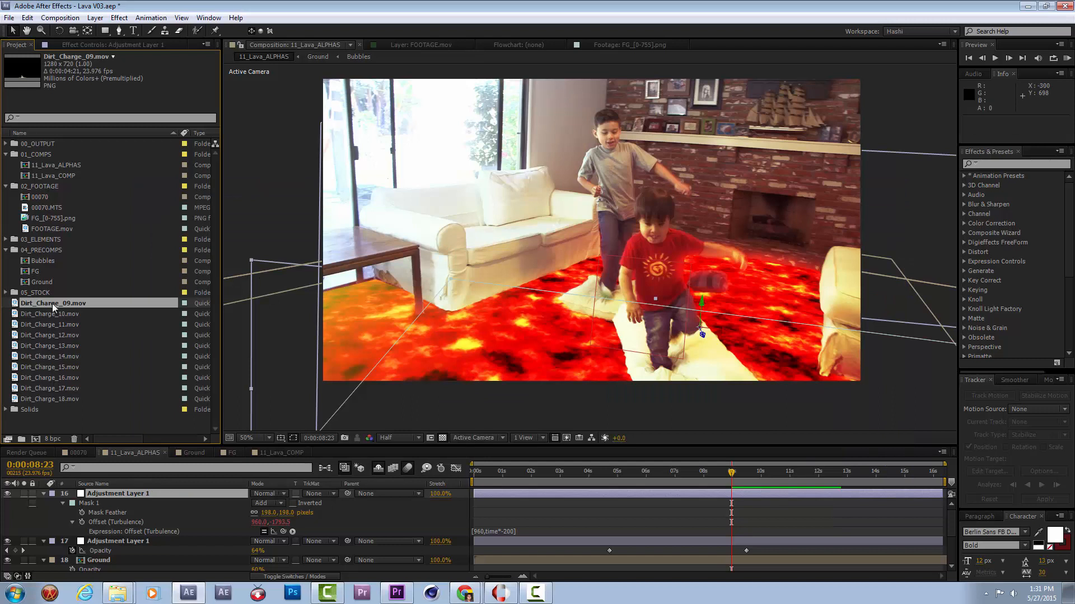
Preview Dirt_Charge_09.mov against black instead of the transparency grid, and return to the 11_Lava_ALPHAS composition view.
double_click(52, 303)
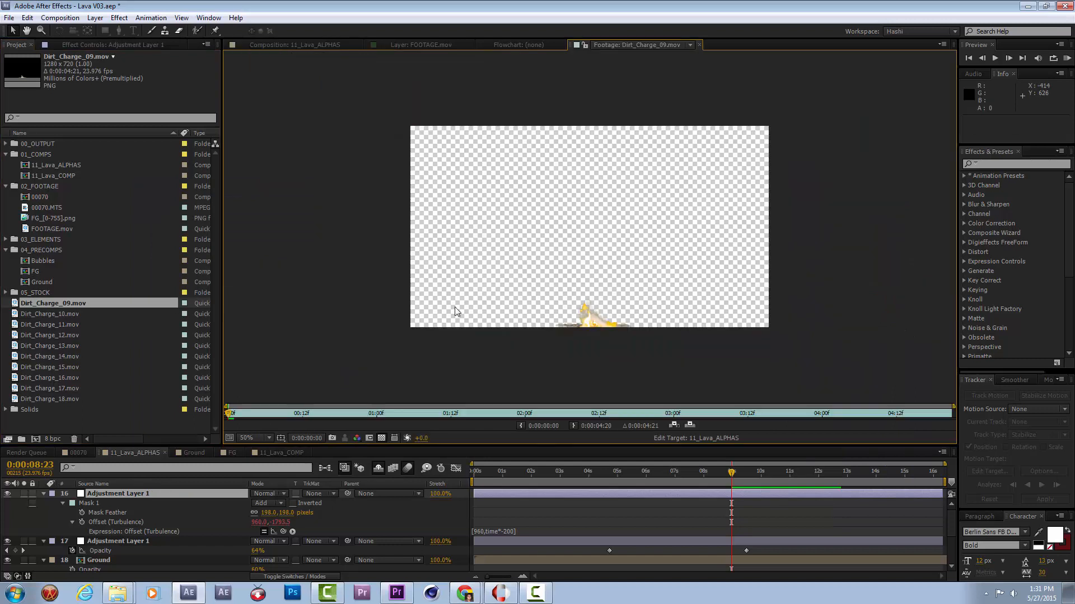
left_click(381, 438)
left_click(1066, 58)
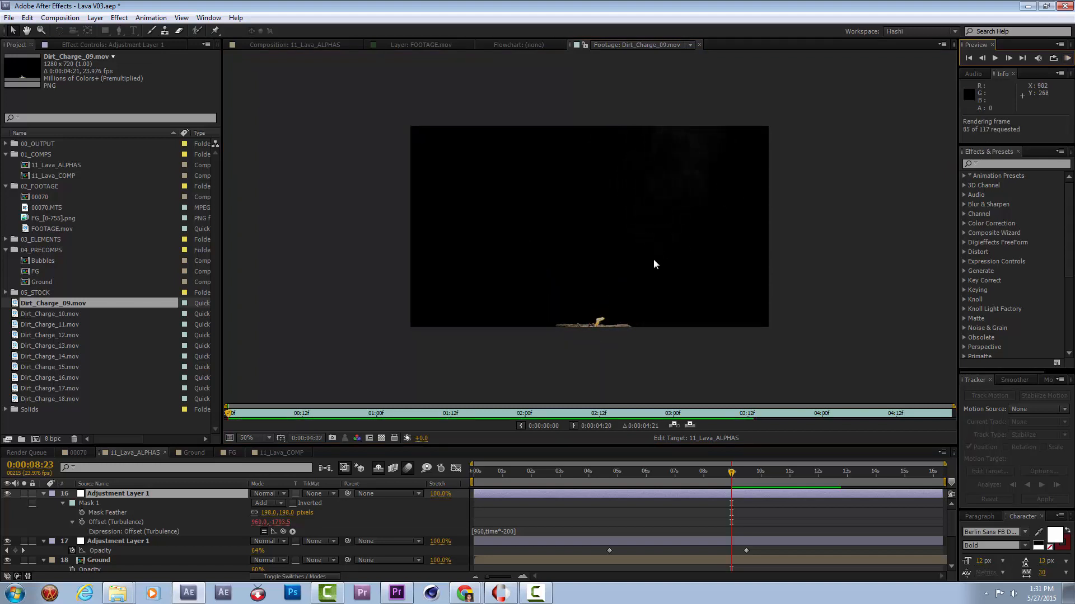
left_click(332, 46)
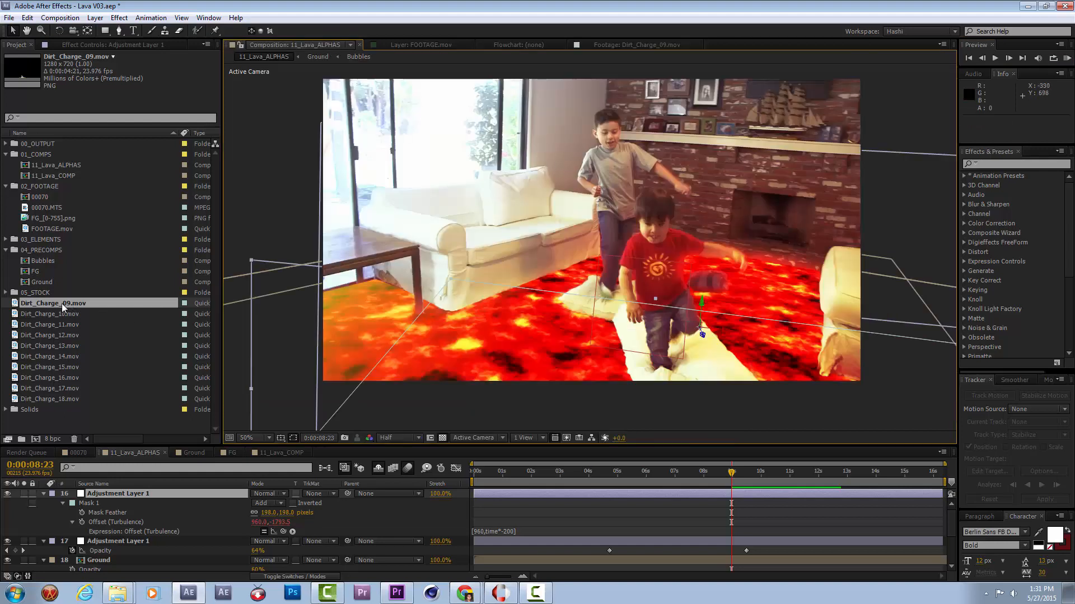
Preview Dirt_Charge_10.mov, Dirt_Charge_11.mov and Dirt_Charge_12.mov, deleting clips 10 and 11 from the project.
left_click(50, 313)
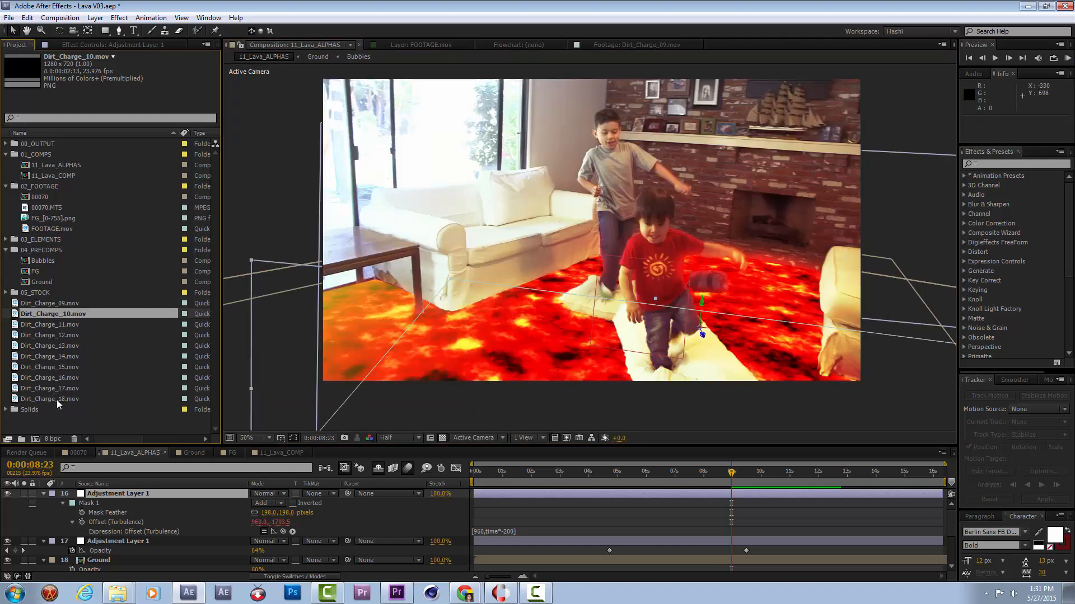
double_click(62, 317)
key("space")
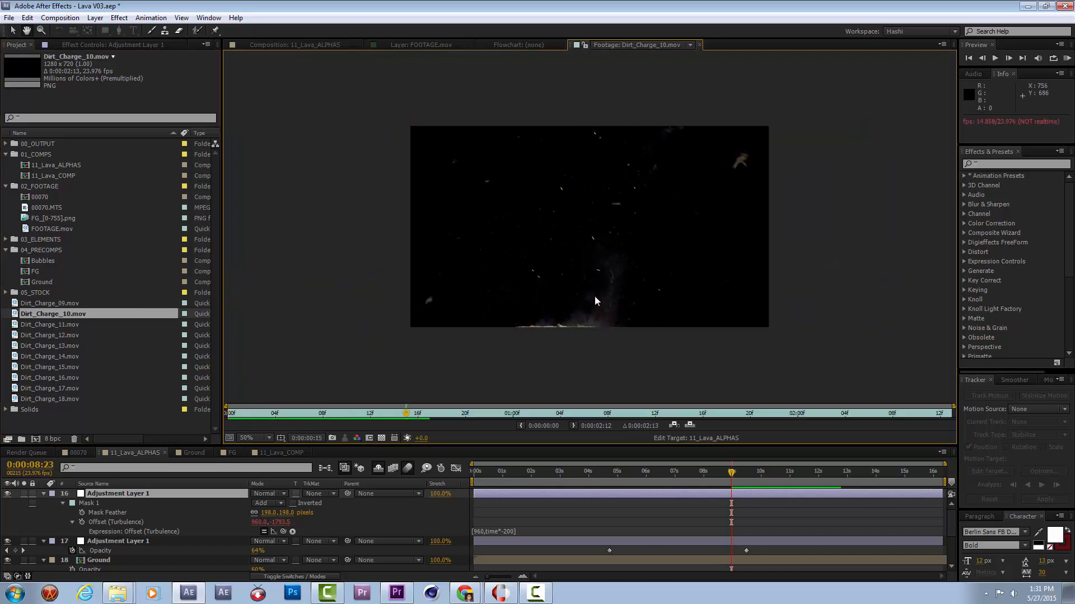
key("Delete")
double_click(26, 318)
key("space")
key("Delete")
double_click(42, 313)
key("space")
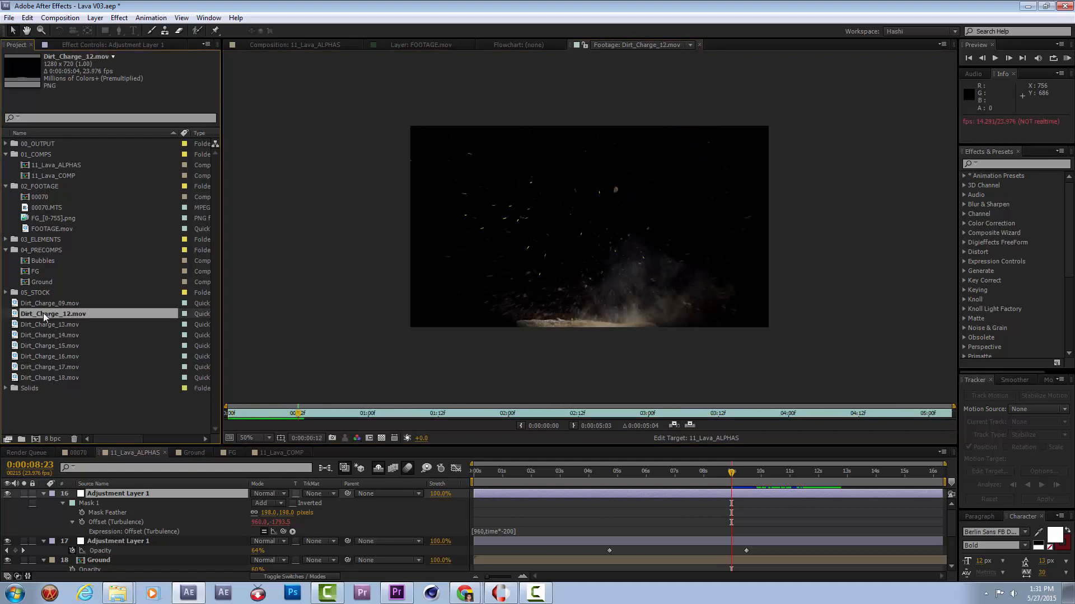
Delete the clips Dirt_Charge_12.mov through Dirt_Charge_18.mov from the project.
left_click(66, 372, "shift")
key("Delete")
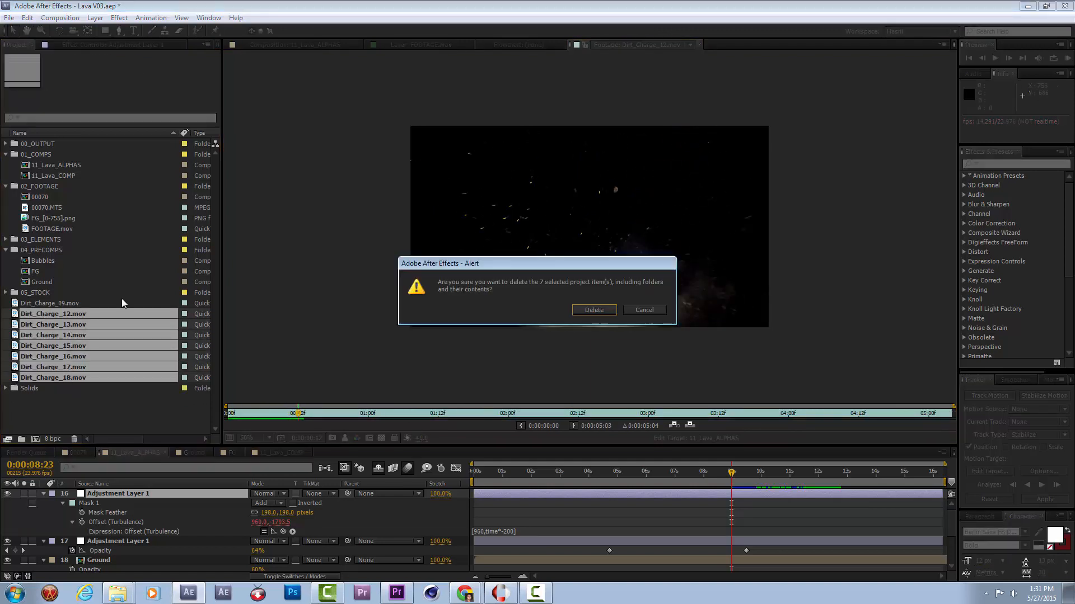
left_click(594, 310)
Scrub through Dirt_Charge_09.mov and create a new composition from that clip.
left_click(73, 304)
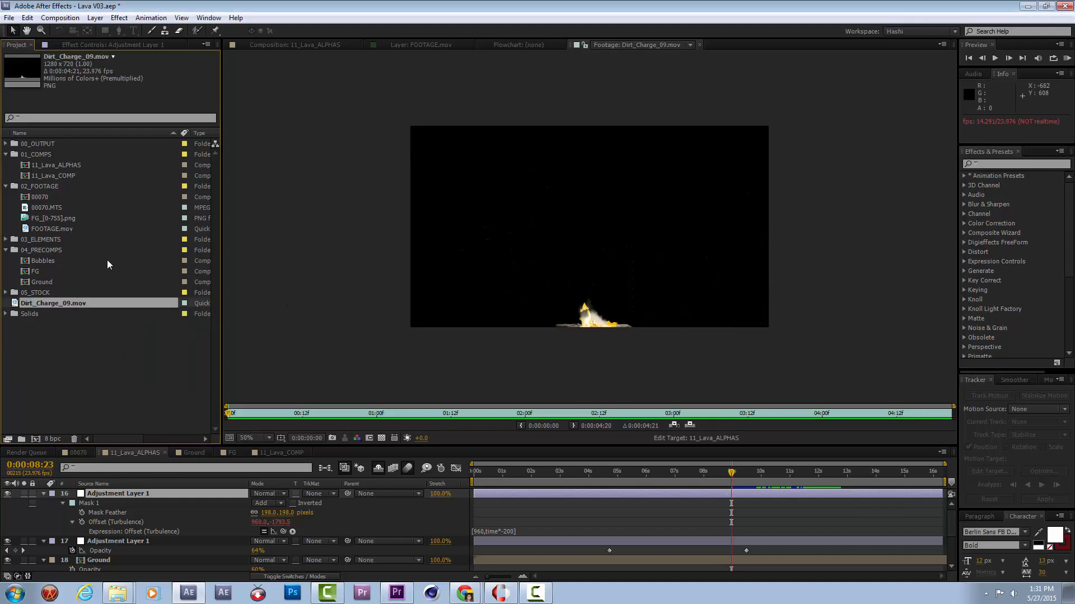
mouse_move(346, 419)
left_mouse_down()
mouse_move(327, 421)
mouse_move(469, 416)
mouse_move(392, 421)
mouse_move(503, 426)
mouse_move(432, 441)
mouse_move(357, 420)
left_mouse_up()
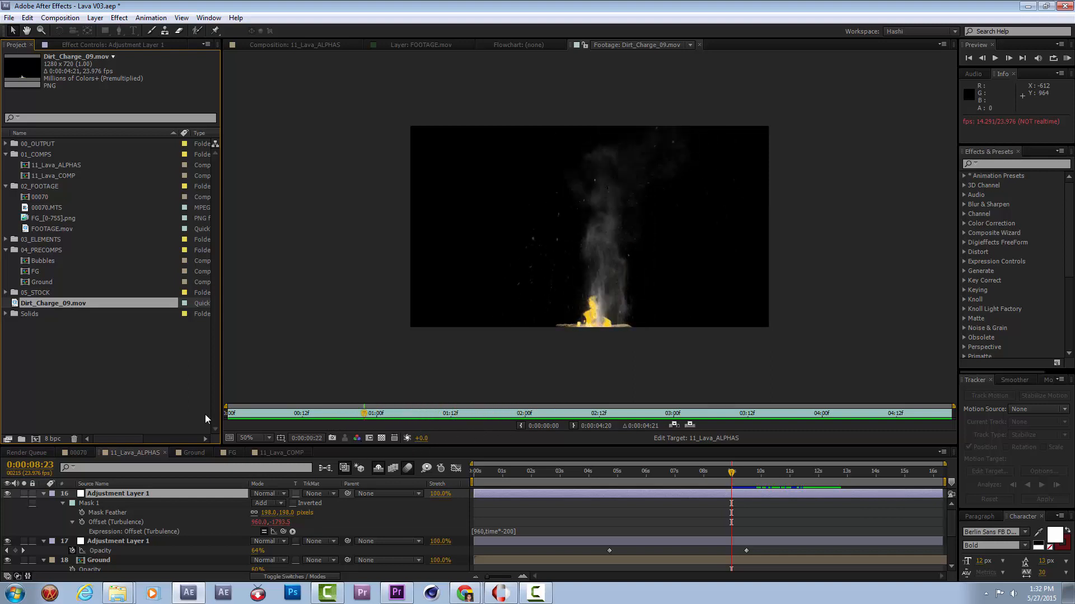
left_click(35, 439)
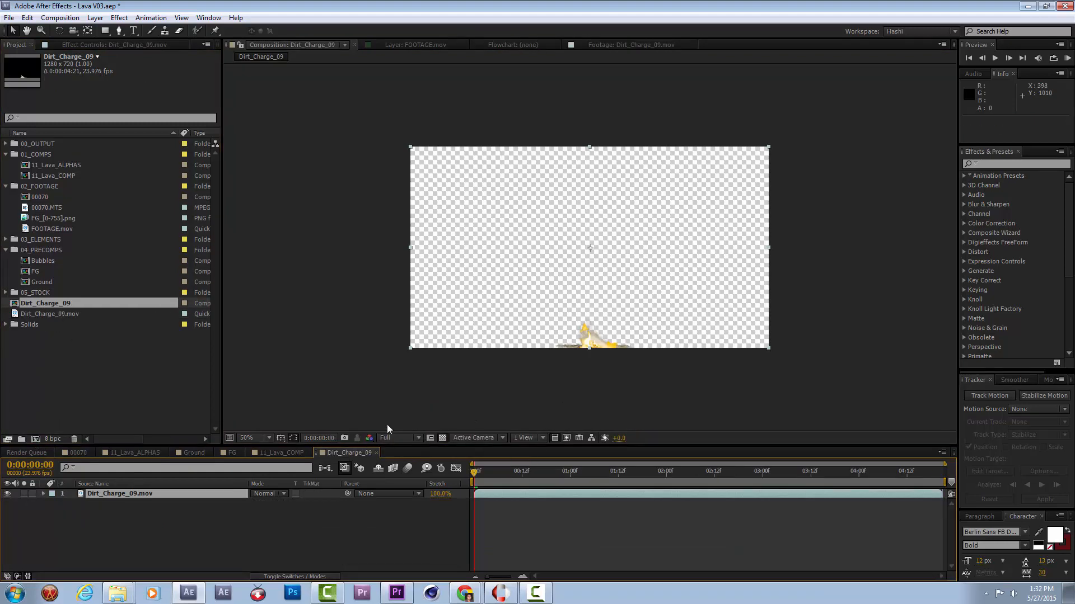
left_click(69, 315)
Draw a small five-point mask around the flame base at 0:00:00:18 and feather it 24 pixels.
left_click(118, 31)
left_click_drag(481, 470, 547, 472)
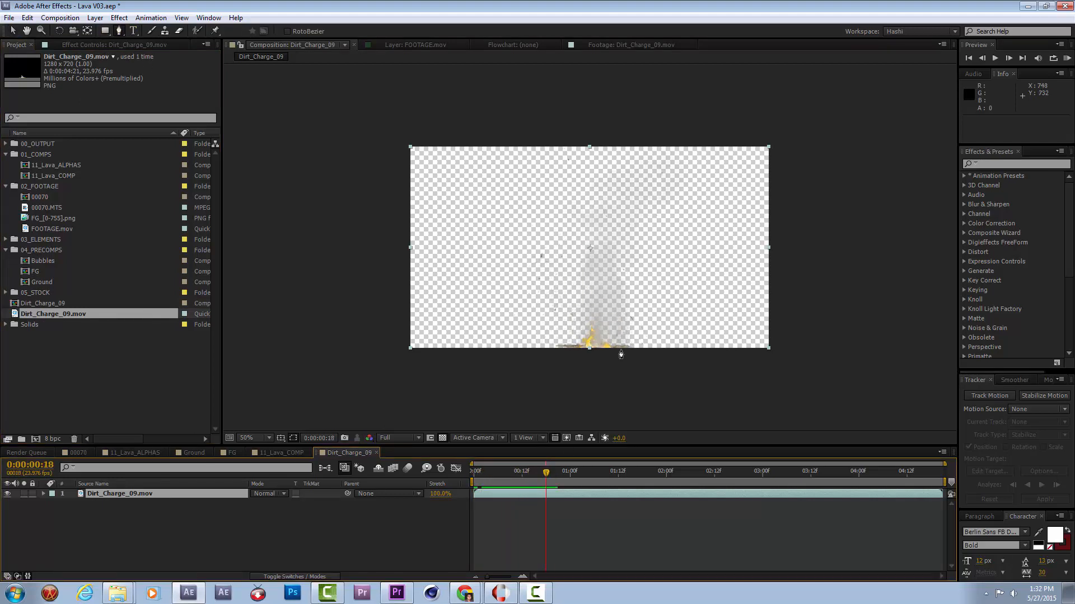
left_click_drag(610, 351, 605, 341)
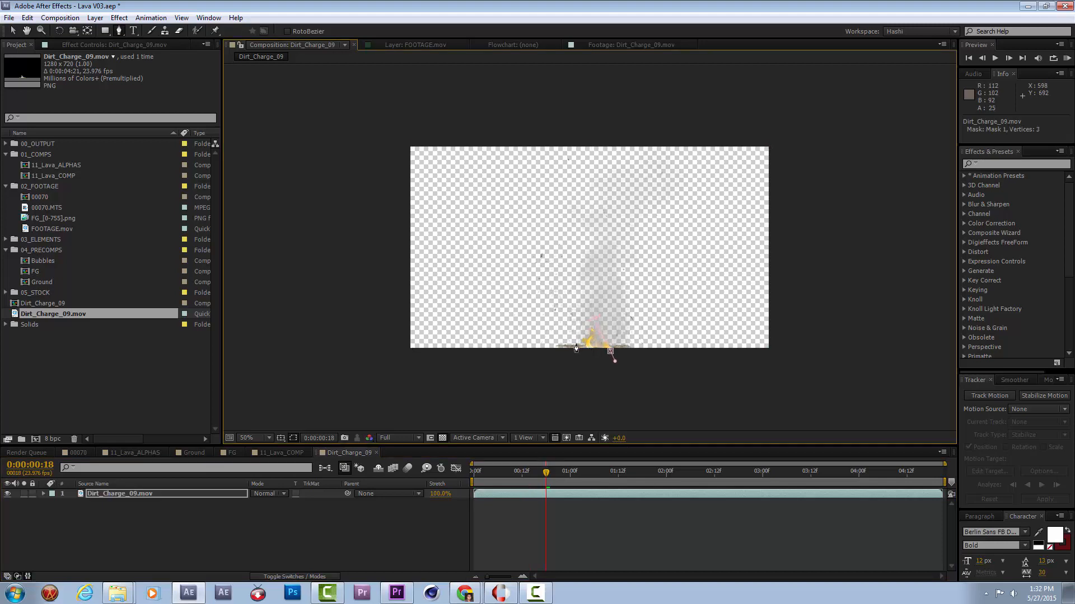
left_click(610, 353)
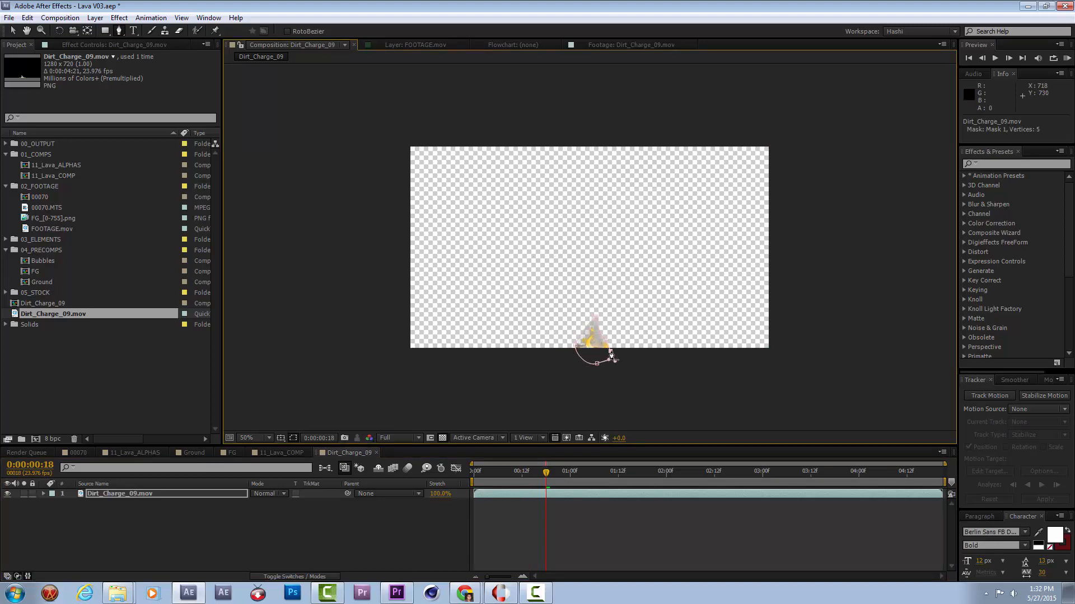
key("f")
left_click_drag(273, 515, 287, 513)
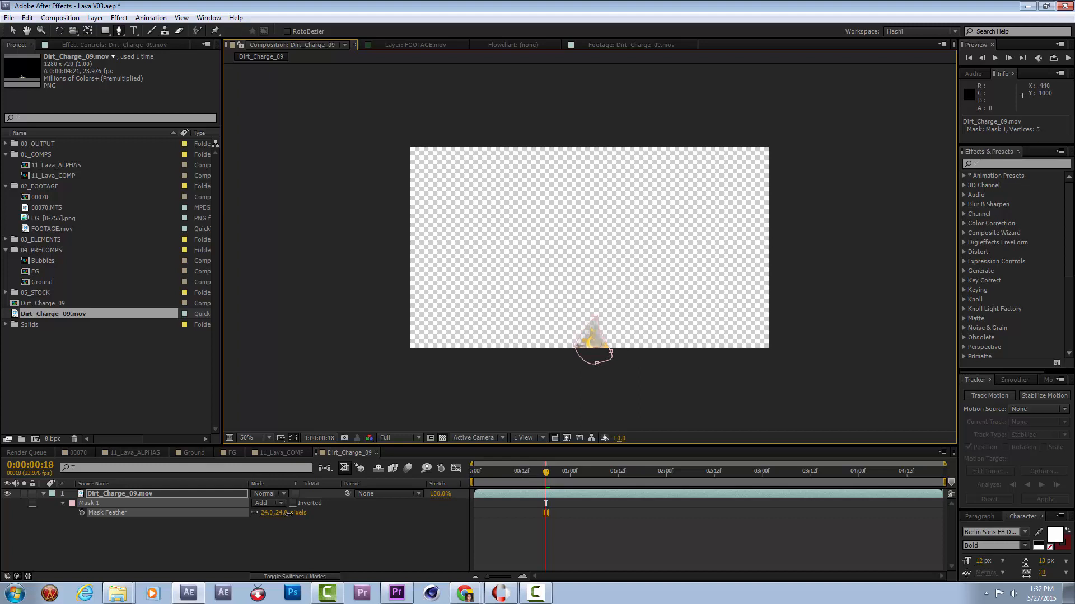
Keyframe the mask path at 0:00:00:18 and, a few frames earlier, move the whole mask down below the frame.
key("m")
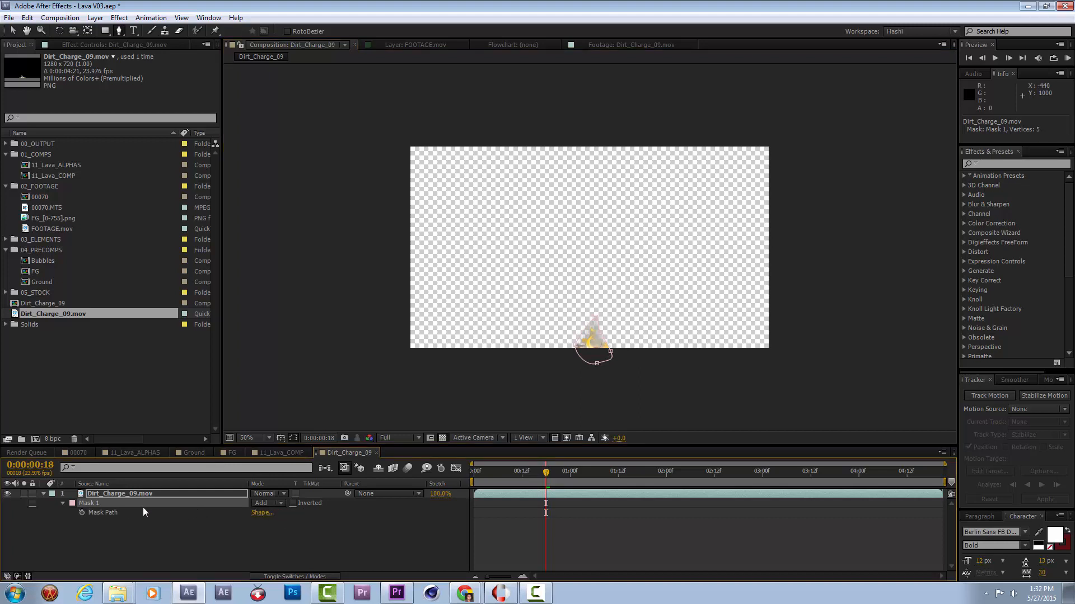
left_click(81, 513)
left_click_drag(547, 485, 541, 479)
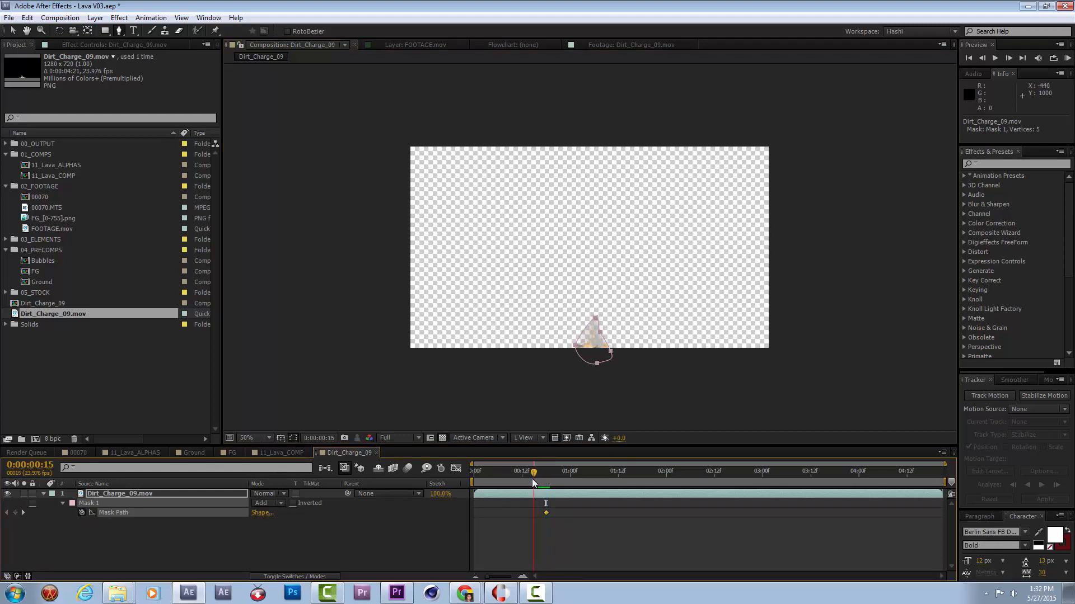
key("v")
double_click(594, 318)
left_click_drag(593, 338, 590, 377)
At 0:00:01:08, hide the transparency grid and reshape the mask's points upward around the rising flame.
left_click_drag(538, 471, 601, 473)
double_click(594, 330)
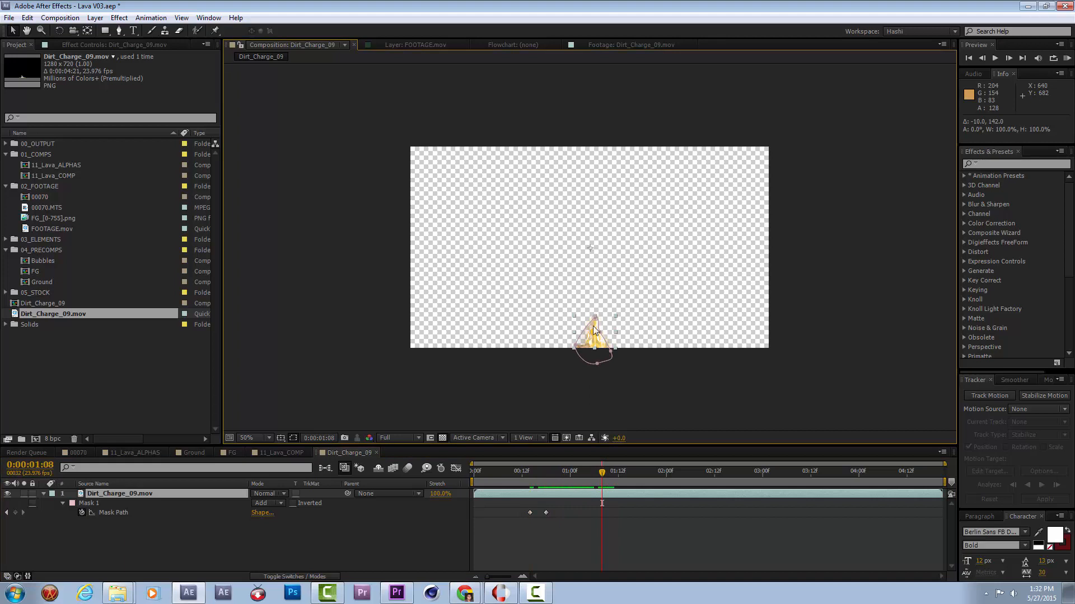
left_click(443, 438)
left_click_drag(594, 318, 632, 272)
mouse_move(610, 352)
left_mouse_down()
mouse_move(621, 350)
mouse_move(608, 352)
left_mouse_up()
left_click_drag(571, 251, 591, 265)
left_click_drag(596, 264, 608, 257)
At 0:00:01:21, extend the upper mask points up and to the right to enclose the taller flame.
left_click_drag(603, 473, 654, 473)
left_click_drag(633, 272, 650, 243)
left_click_drag(592, 266, 611, 210)
left_click_drag(650, 243, 667, 214)
Just past the two-second mark, widen the base of the mask around the flame and check the preceding mask keyframe.
left_click_drag(654, 473, 690, 473)
left_click_drag(617, 340, 647, 355)
left_click_drag(574, 345, 572, 351)
left_click_drag(690, 472, 656, 491)
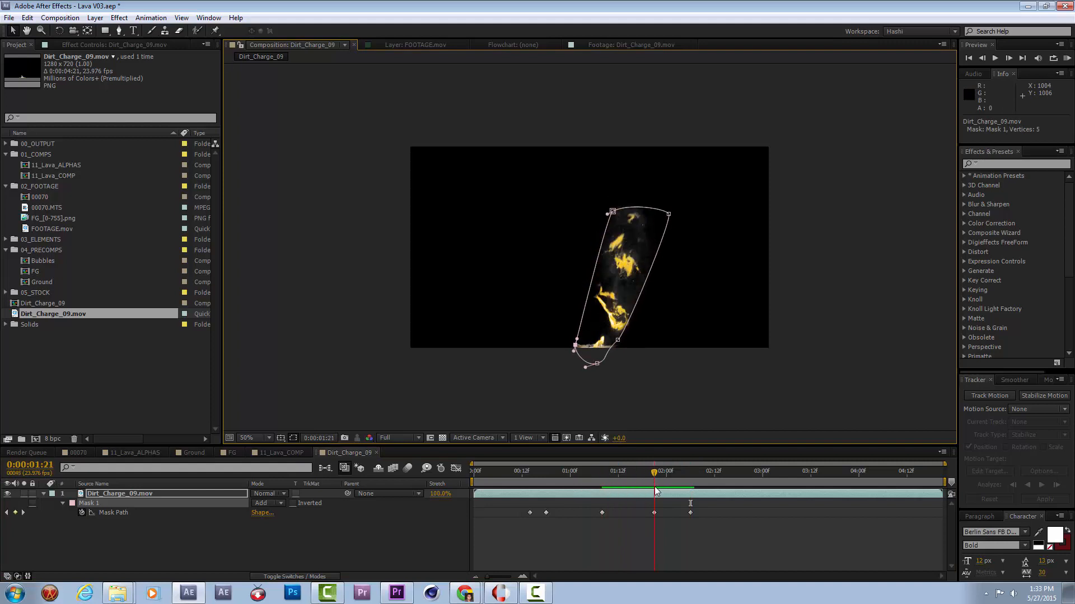
Raise the mask's lower points to the flame's base at 0:00:01:21, and at 0:00:02:06 spread its upper points around the smoke.
left_click_drag(575, 344, 588, 310)
left_click_drag(596, 364, 625, 334)
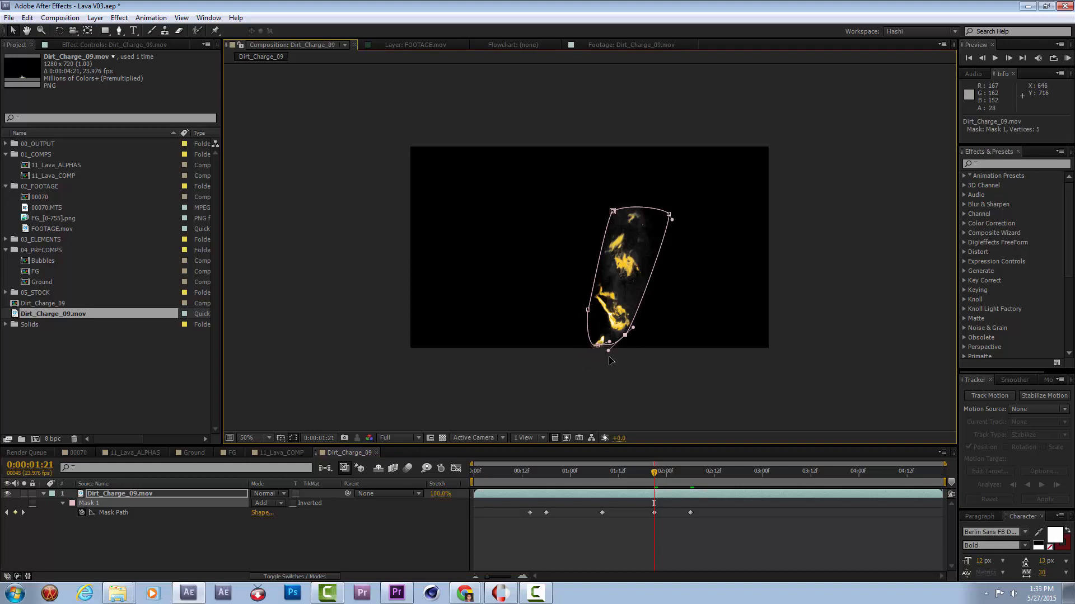
left_click_drag(672, 476, 691, 477)
left_click_drag(603, 340, 610, 330)
left_click_drag(669, 213, 703, 181)
left_click_drag(613, 212, 655, 139)
Keyframe the mask feather at 24 pixels at 0:00:00:14 and 121 pixels at 0:00:02:06.
key("f")
left_click(82, 513)
key("u")
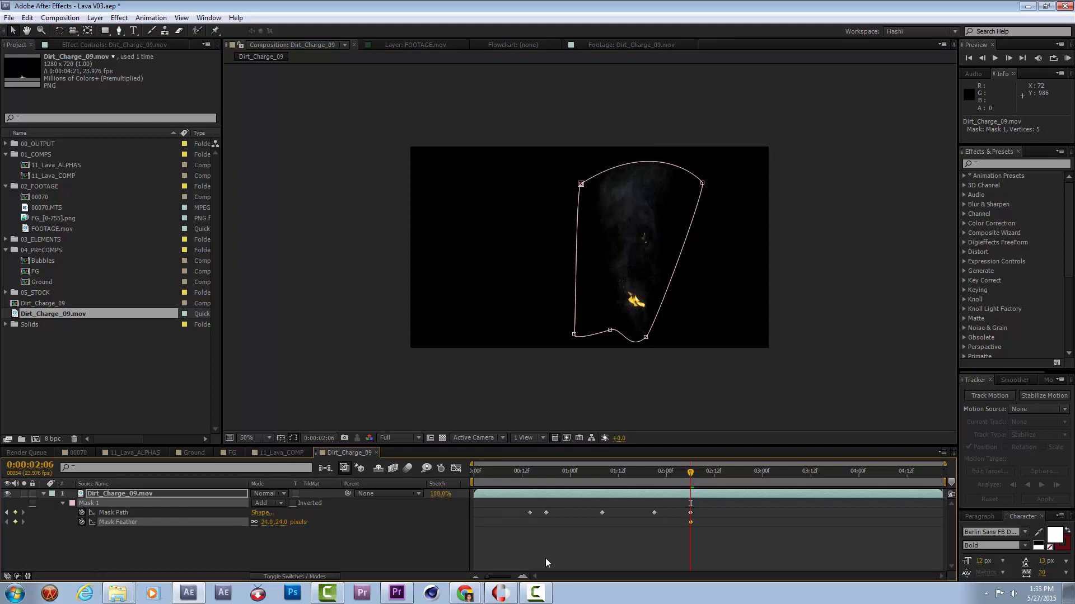
left_click_drag(687, 524, 654, 523)
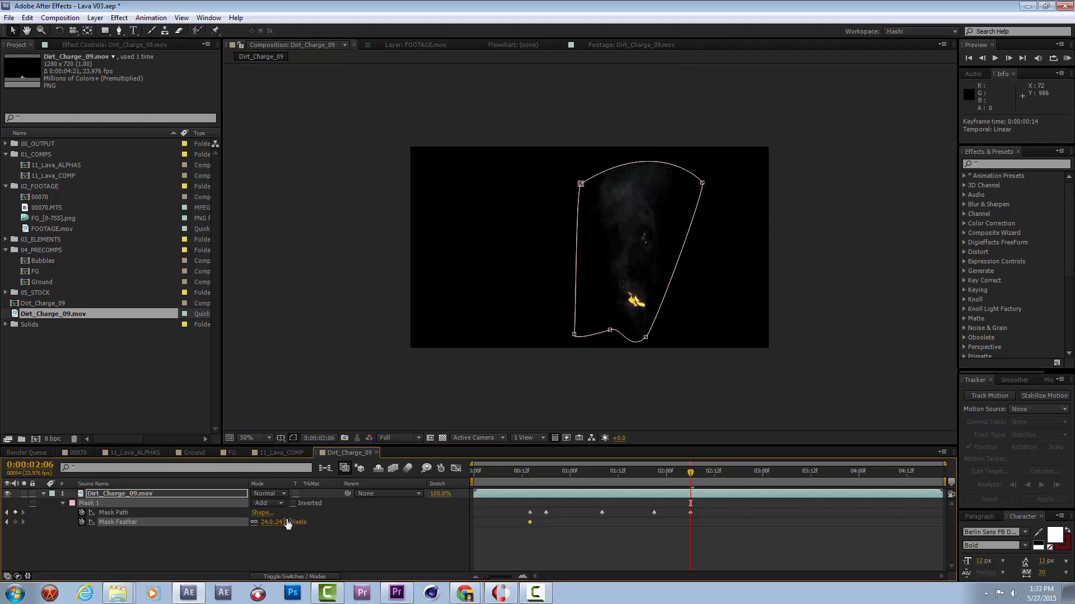
Raise the mask's lower points closer to the remaining flame at 0:00:02:06 and preview the masked animation.
left_click_drag(609, 330, 656, 320)
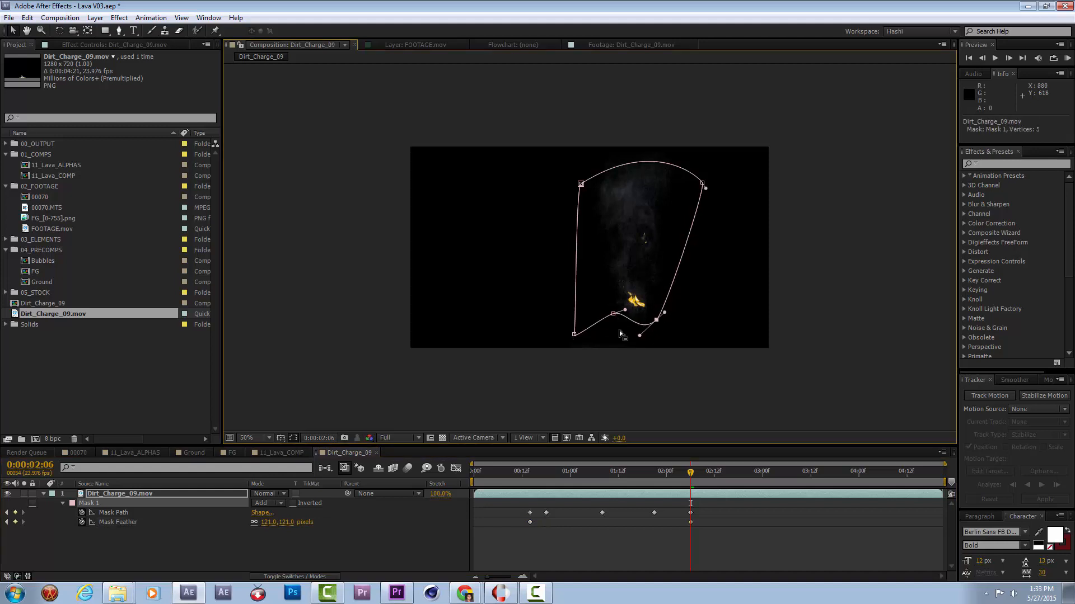
double_click(578, 327)
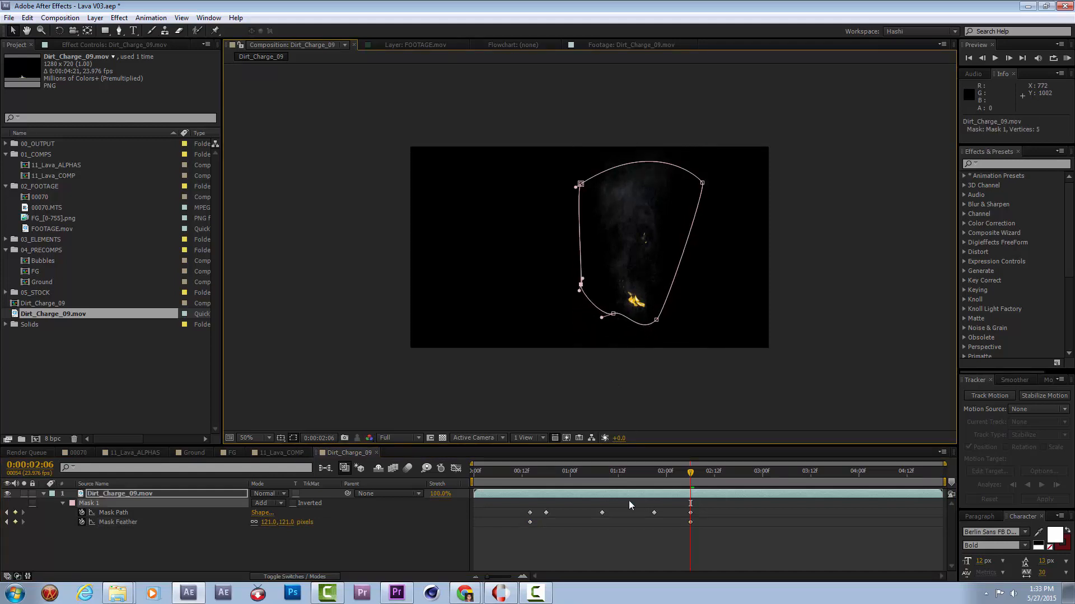
left_click(529, 473)
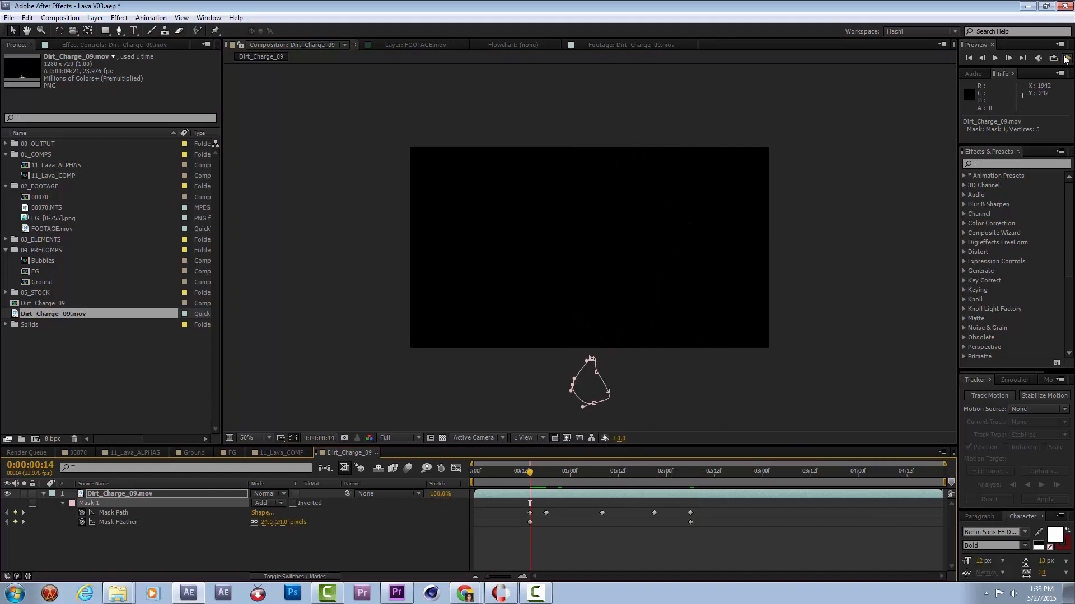
left_click(1065, 58)
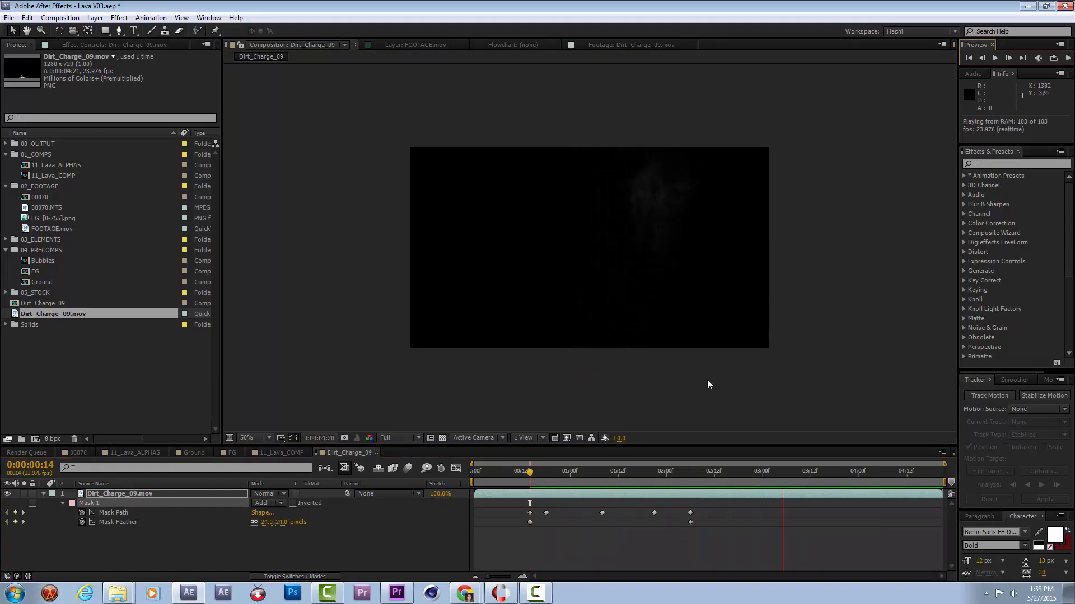
key("space")
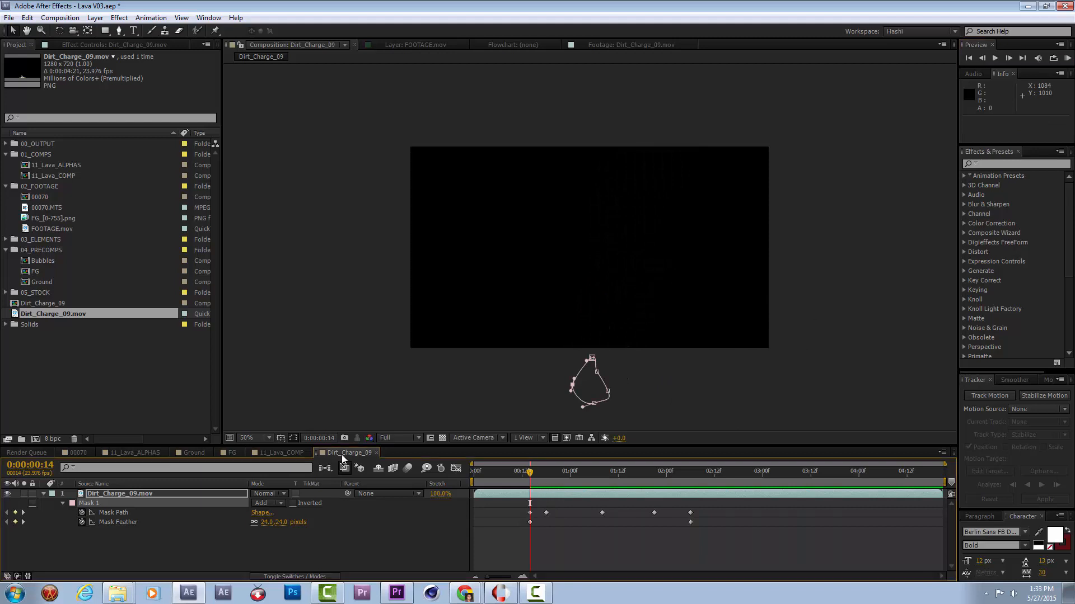
Rename the Dirt_Charge_09 composition as FIRE! and add it to 11_Lava_ALPHAS directly above the Adjustment Layer 1 that has the mask.
key("ctrl+k")
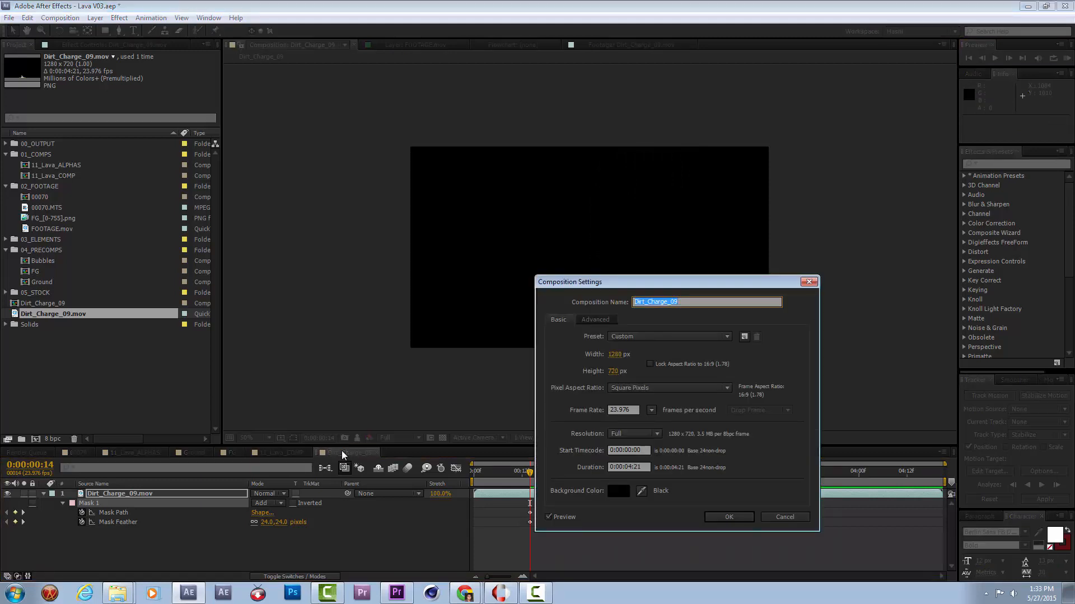
key("Return")
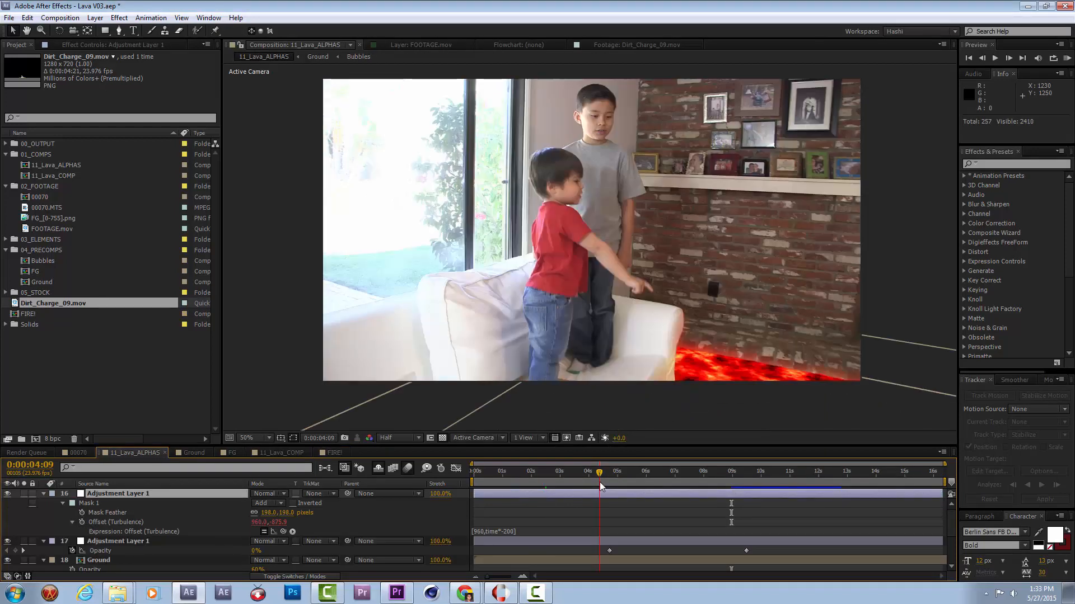
left_click(582, 486)
left_click(603, 487)
left_click_drag(603, 485, 614, 483)
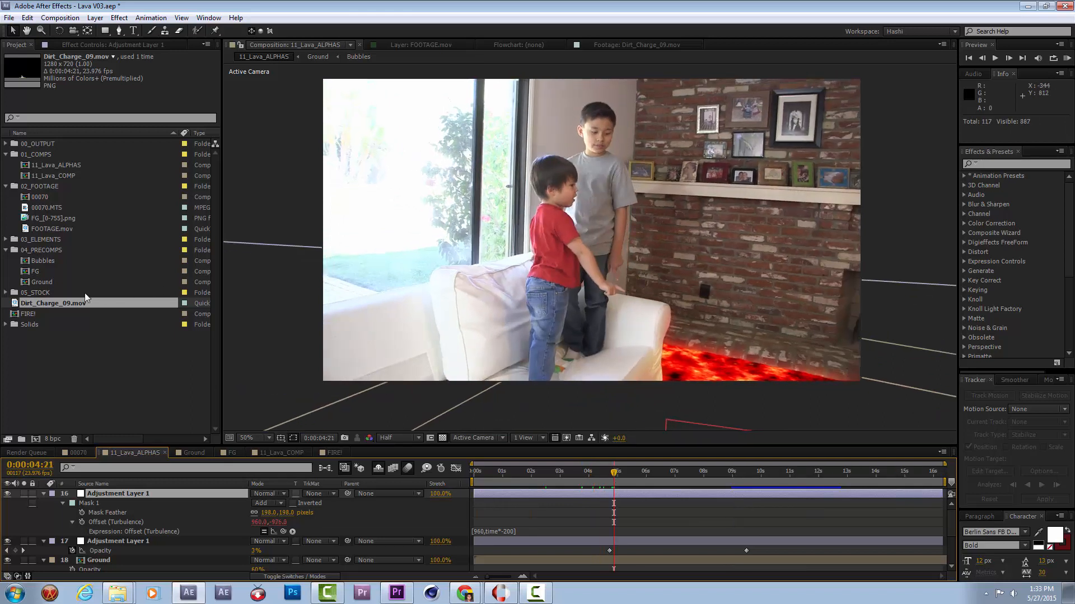
left_click_drag(38, 313, 193, 492)
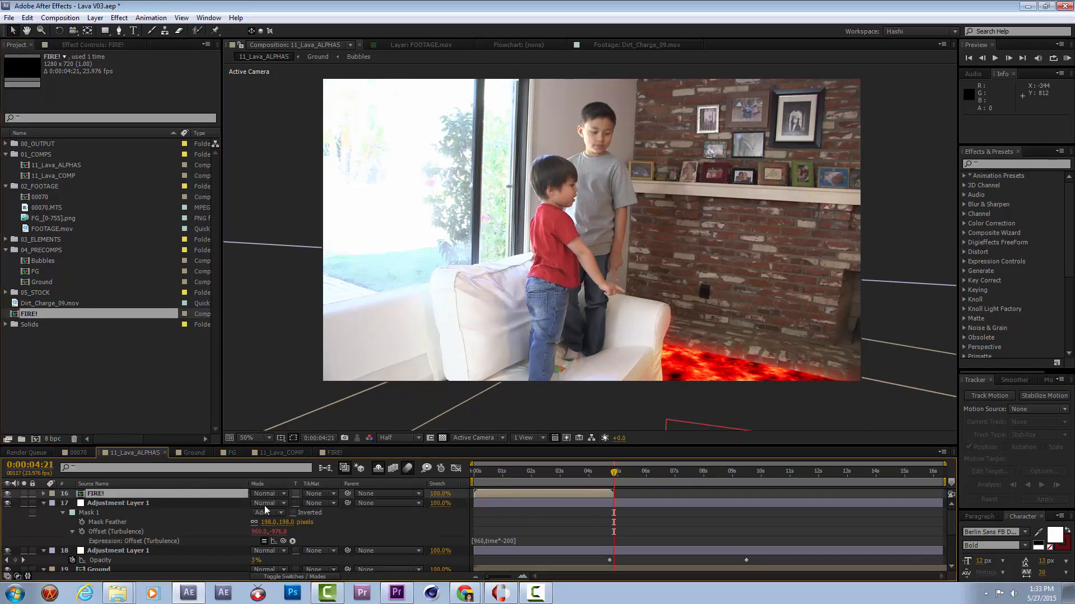
Make the FIRE! layer 3D and slide it to start at 0:00:04:17.
key("F4")
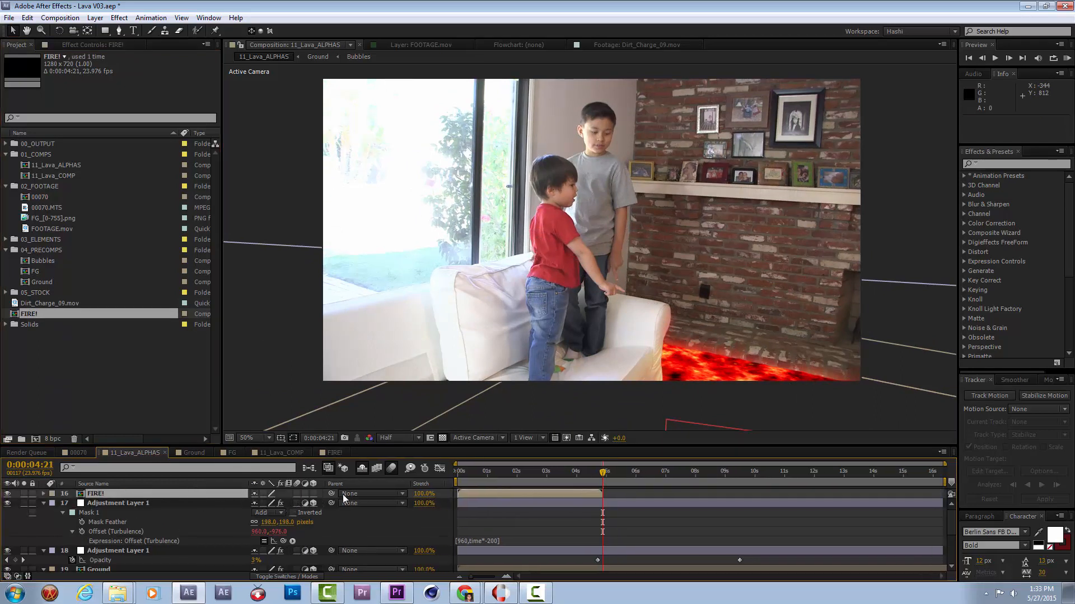
left_click_drag(552, 492, 696, 486)
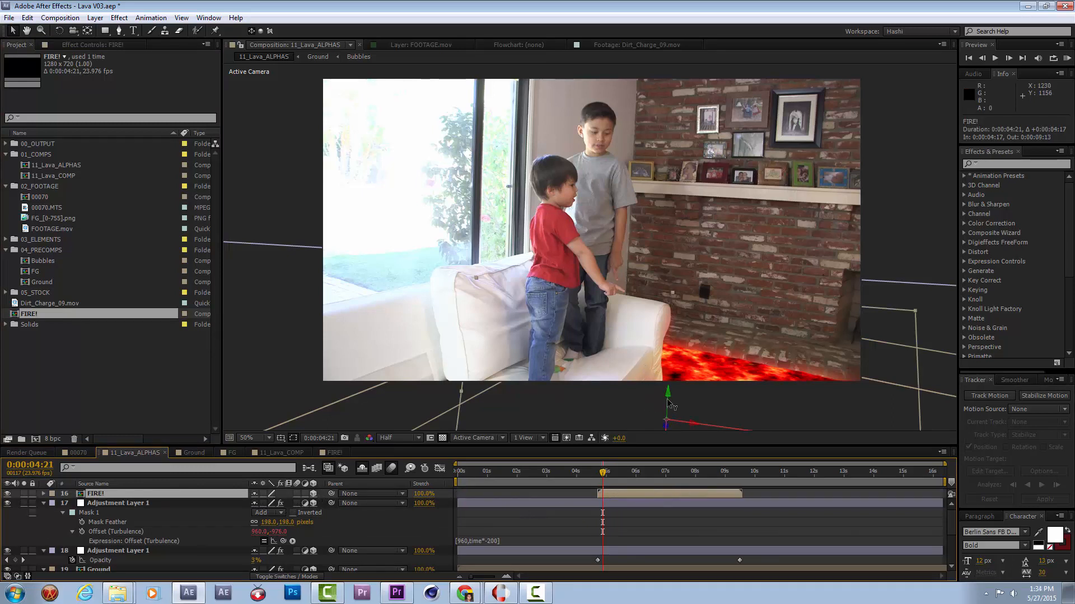
Set the FIRE! layer's anchor point to 640, 719, 0 and rotate the layer to about 13.2°, 351.0°, 3.2°.
key("a")
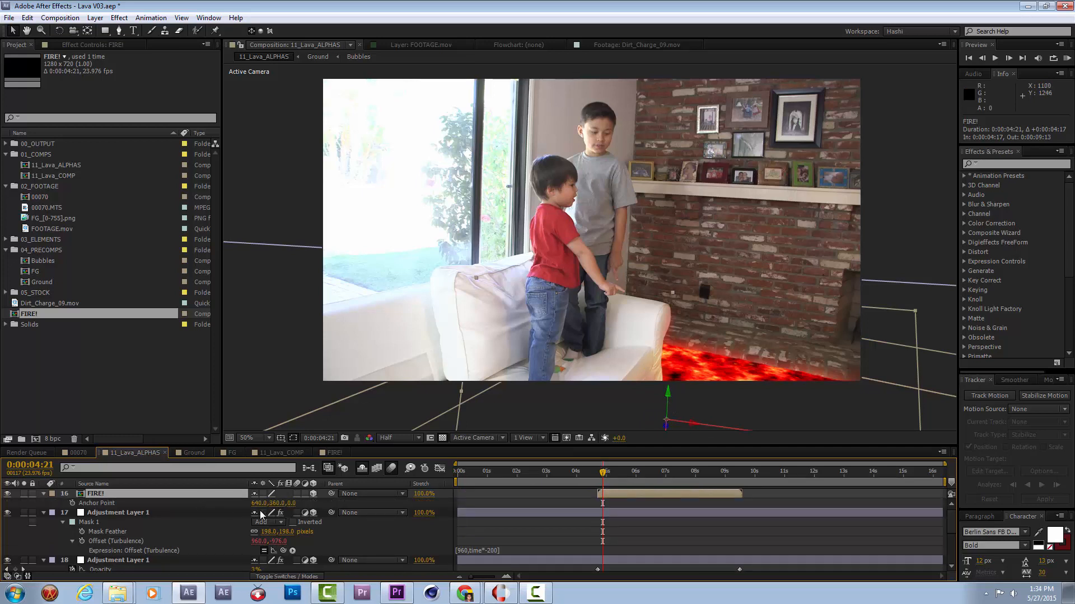
left_click_drag(275, 505, 323, 505)
left_click_drag(405, 506, 470, 512)
key("w")
left_click_drag(685, 396, 687, 400)
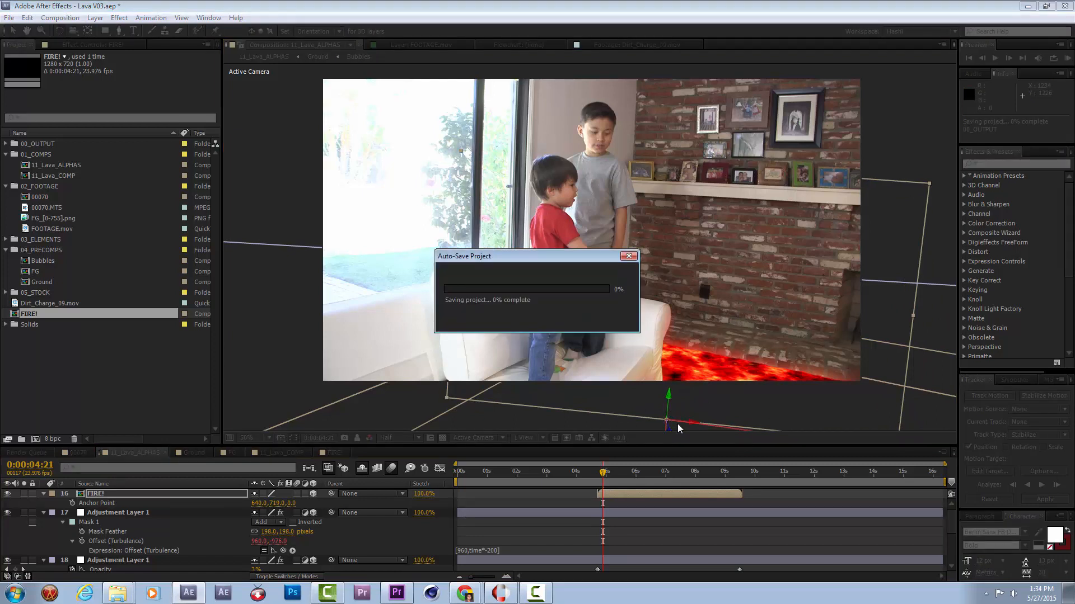
Slide the FIRE! layer earlier to start at 0:00:04:02 and fine-tune its orientation beside the couch.
left_click_drag(603, 473, 610, 475)
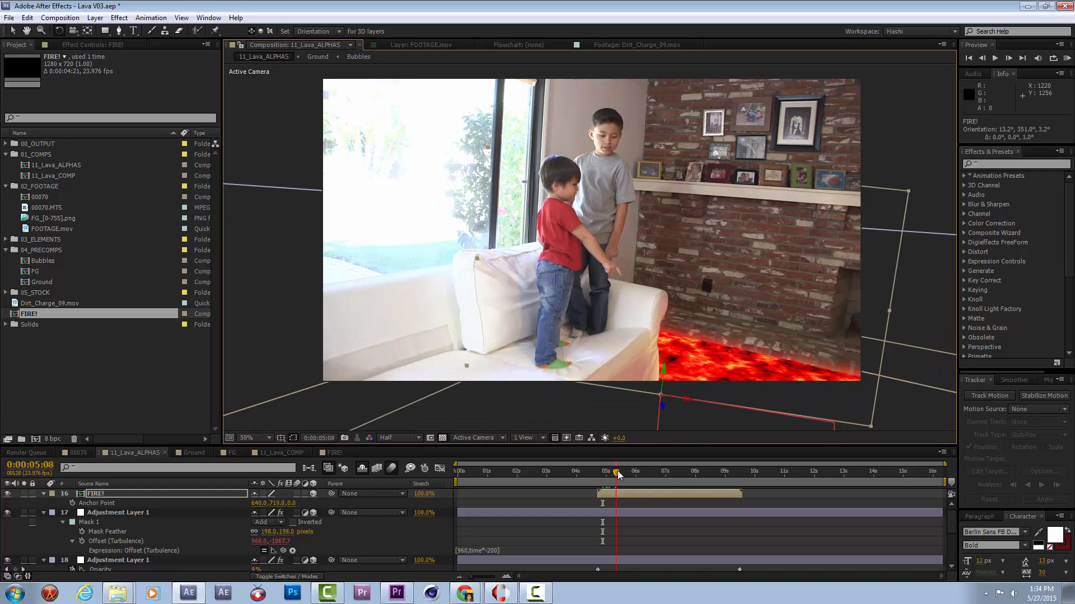
left_click_drag(614, 475, 610, 475)
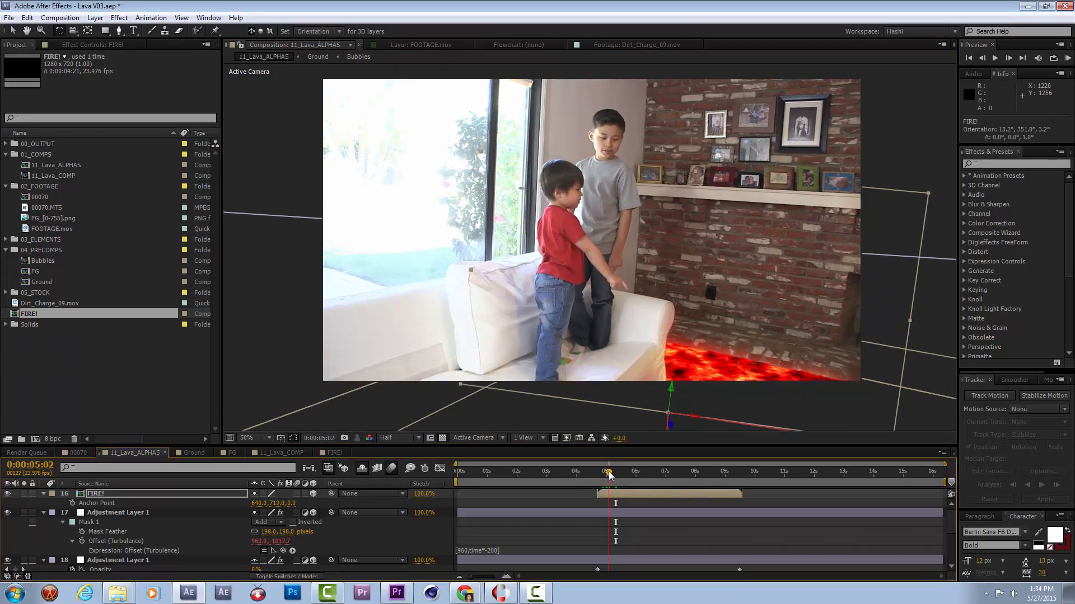
mouse_move(694, 493)
left_mouse_down()
mouse_move(656, 498)
mouse_move(680, 495)
left_mouse_up()
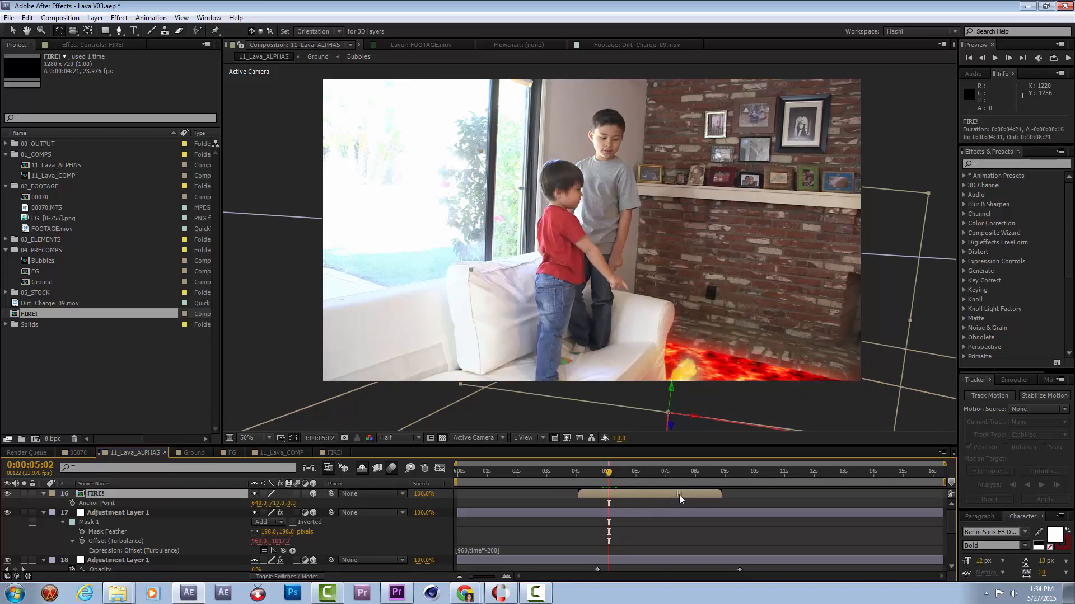
left_click_drag(670, 422, 664, 422)
key("v")
Try the Add blending mode on the FIRE! layer and preview the shot from 0:00:05:02.
right_click(228, 493)
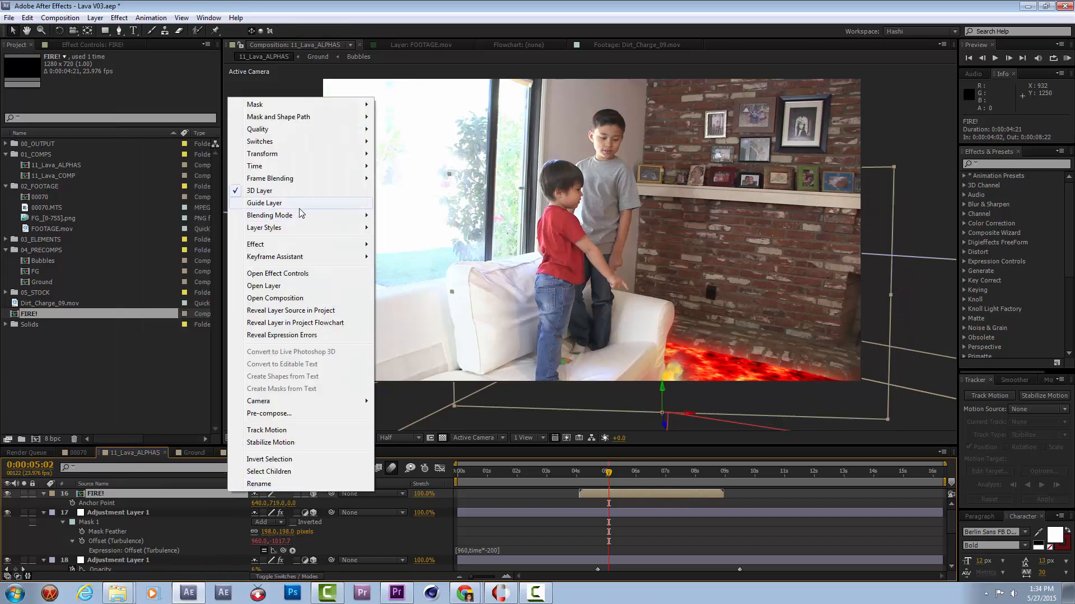
mouse_move(282, 220)
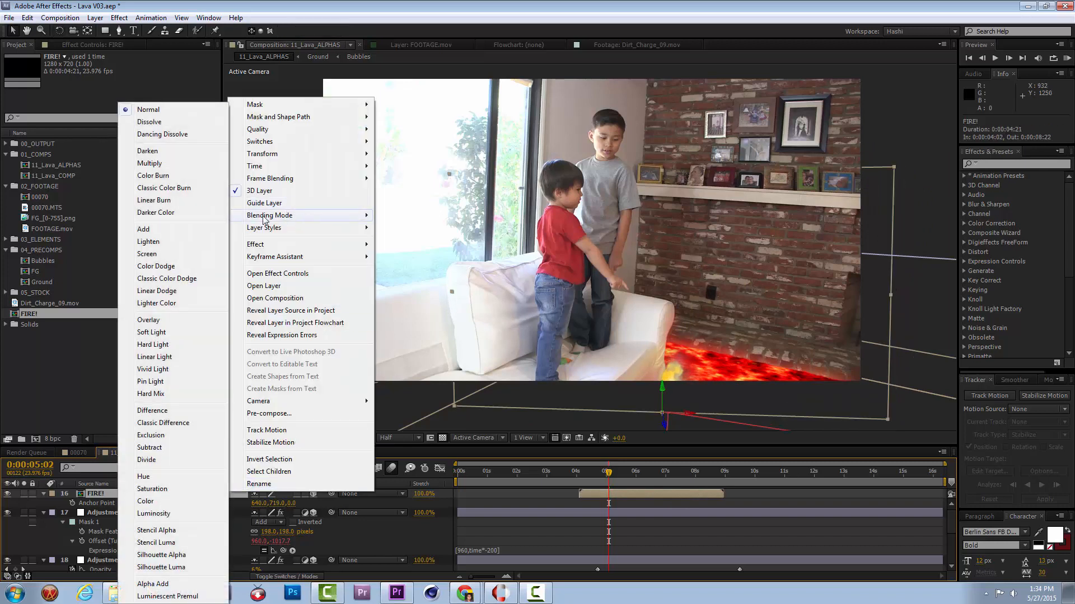
left_click(182, 228)
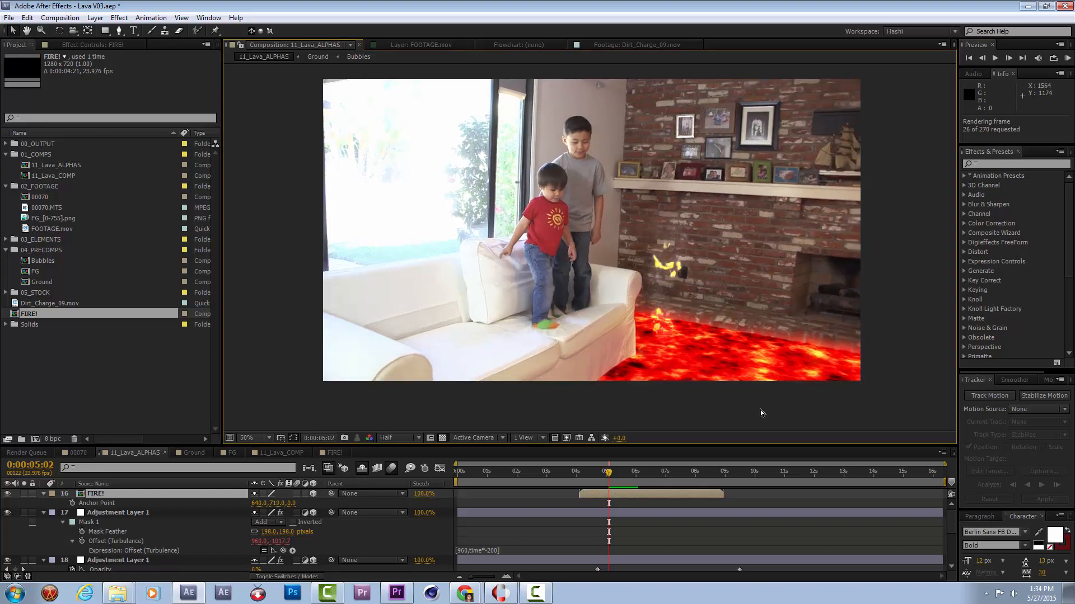
left_click(693, 549)
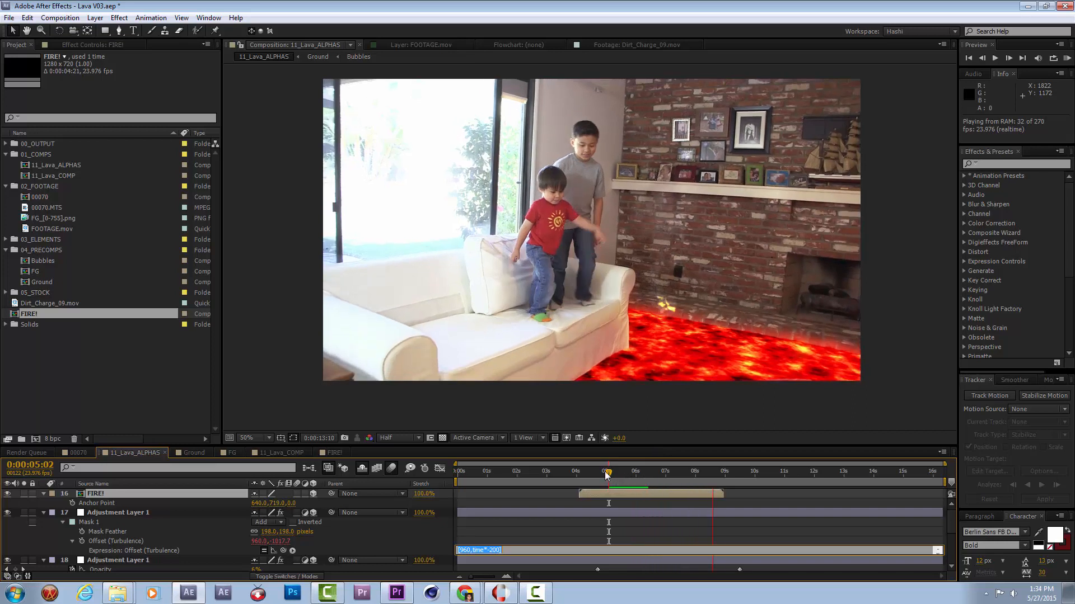
At 0:00:05:11, try the Screen blending mode on the FIRE! layer.
left_click(628, 473)
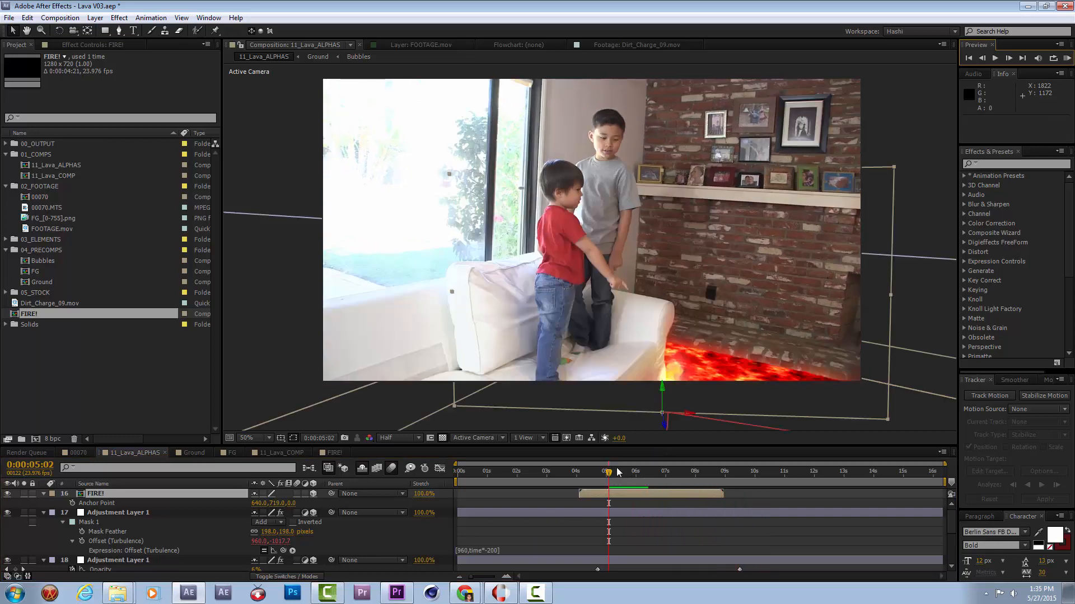
left_click_drag(628, 474, 619, 474)
right_click(231, 493)
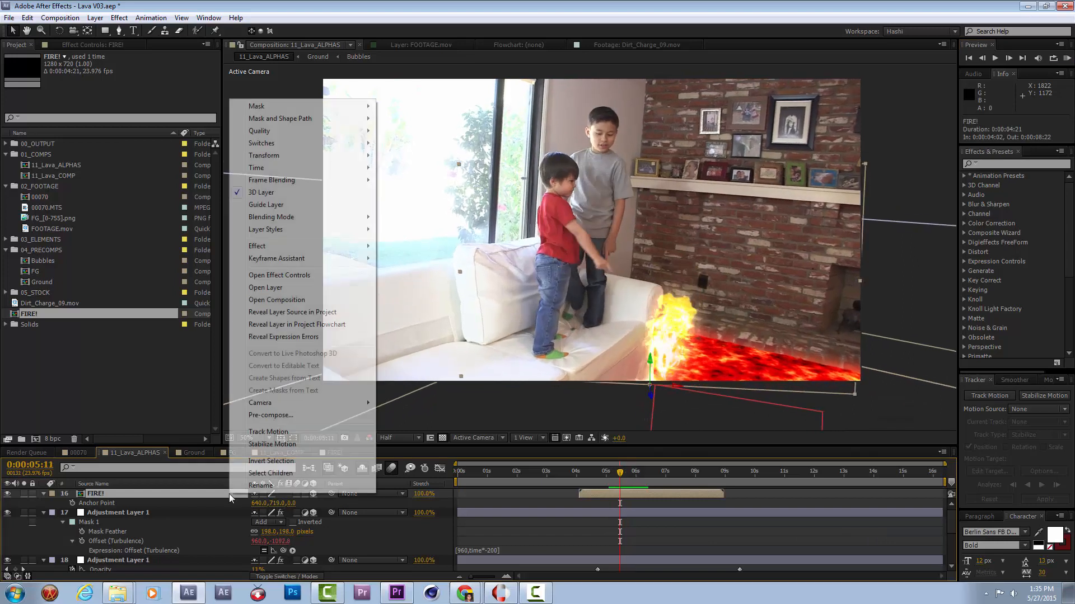
mouse_move(311, 219)
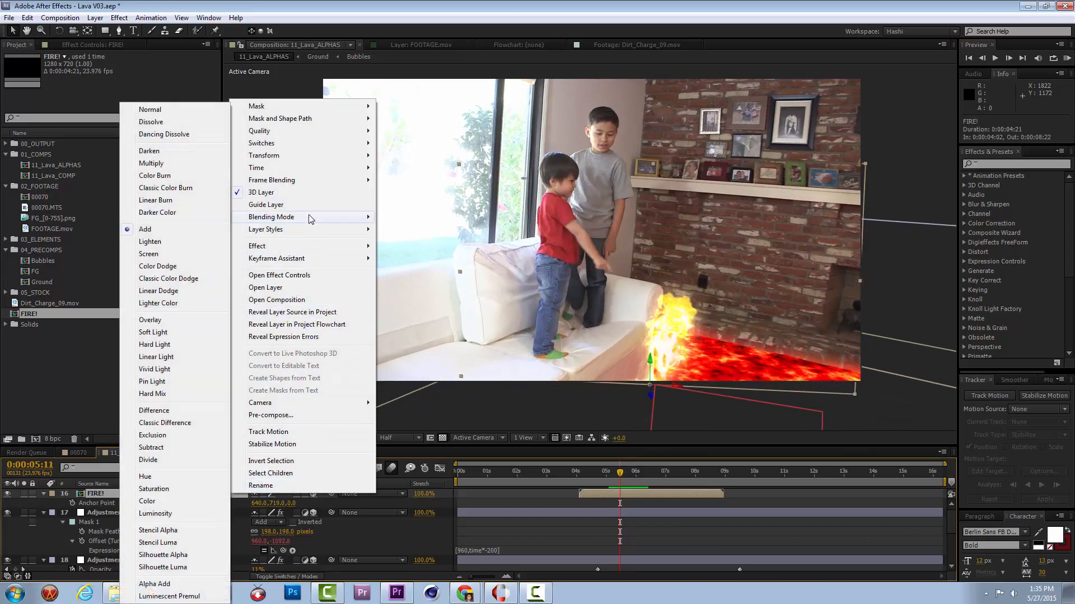
left_click(170, 255)
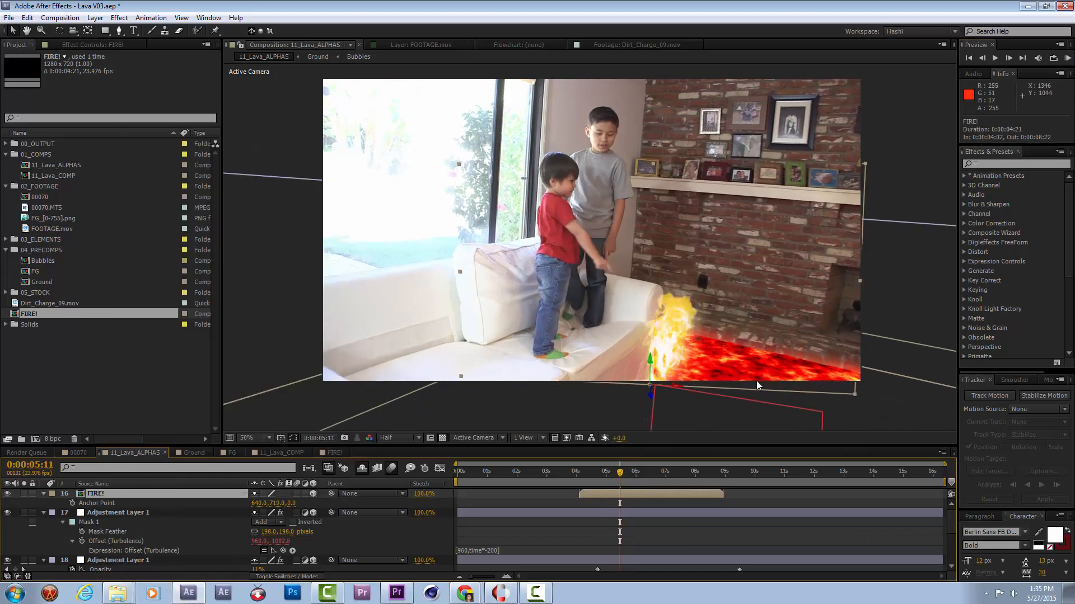
Return the FIRE! layer's blending mode to Normal.
right_click(166, 494)
mouse_move(224, 213)
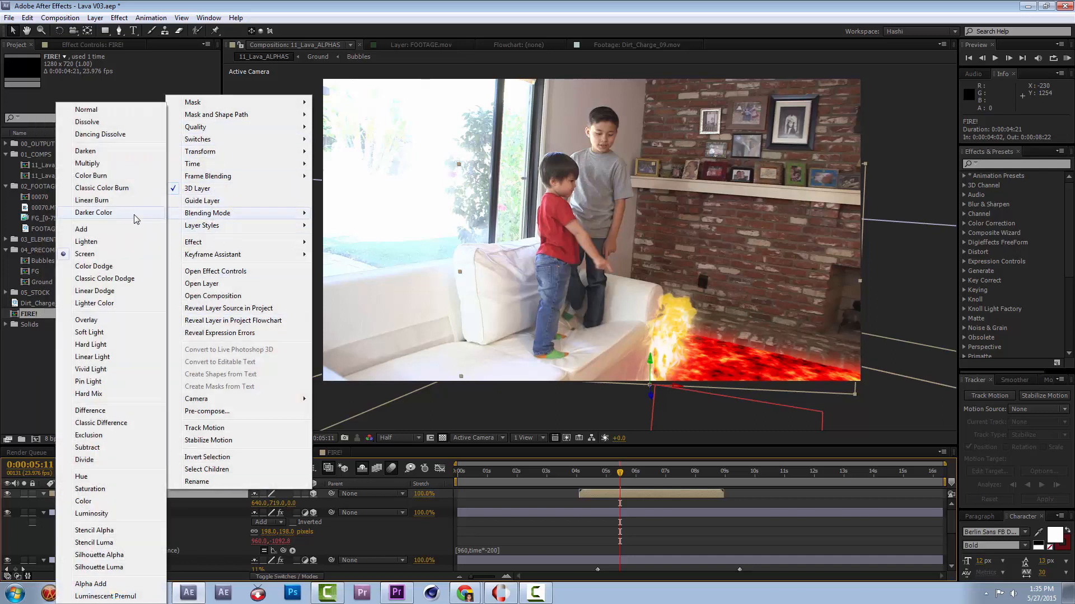
left_click(134, 115)
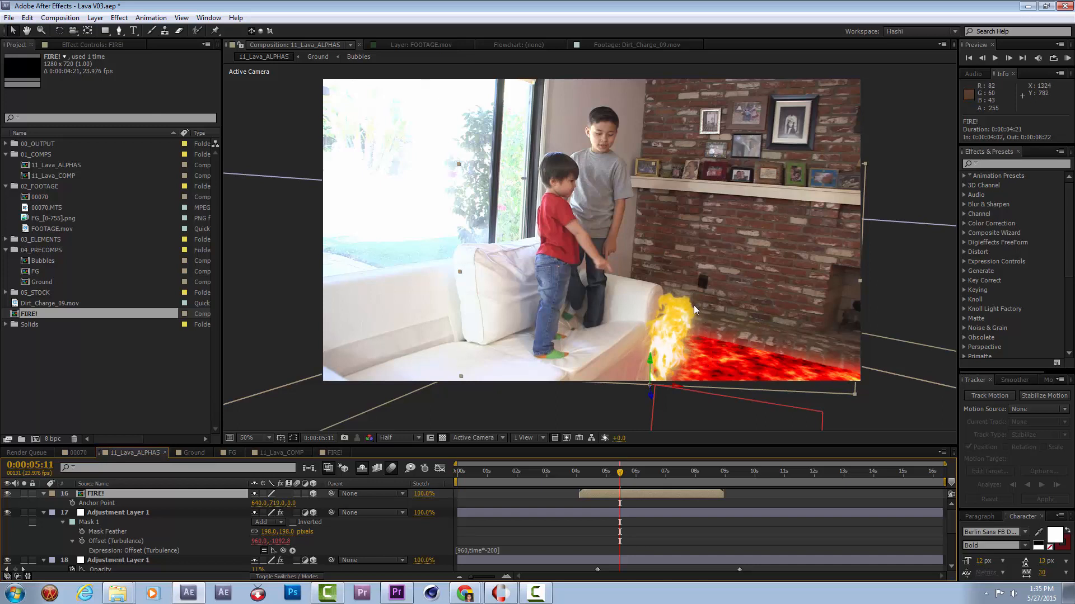
Apply the Luma Key effect to the FIRE! layer.
left_click(72, 50)
right_click(123, 172)
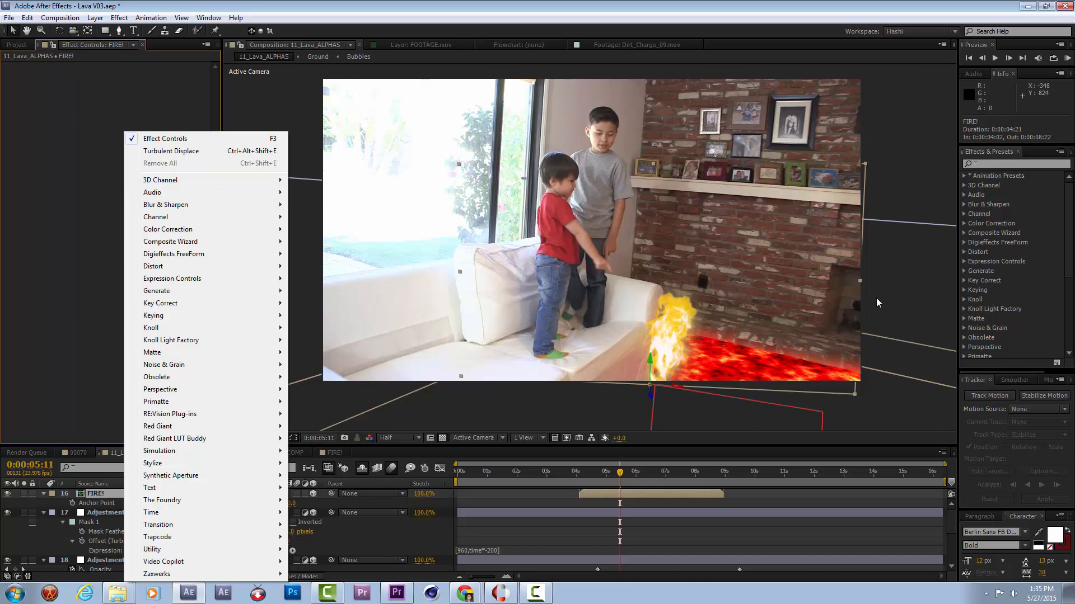
mouse_move(192, 232)
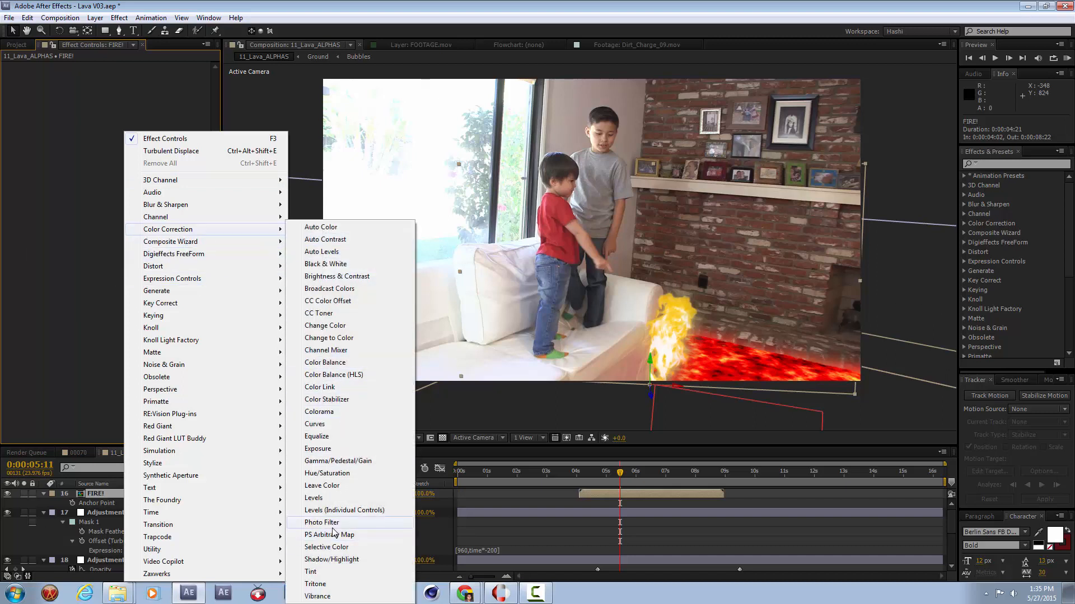
mouse_move(200, 319)
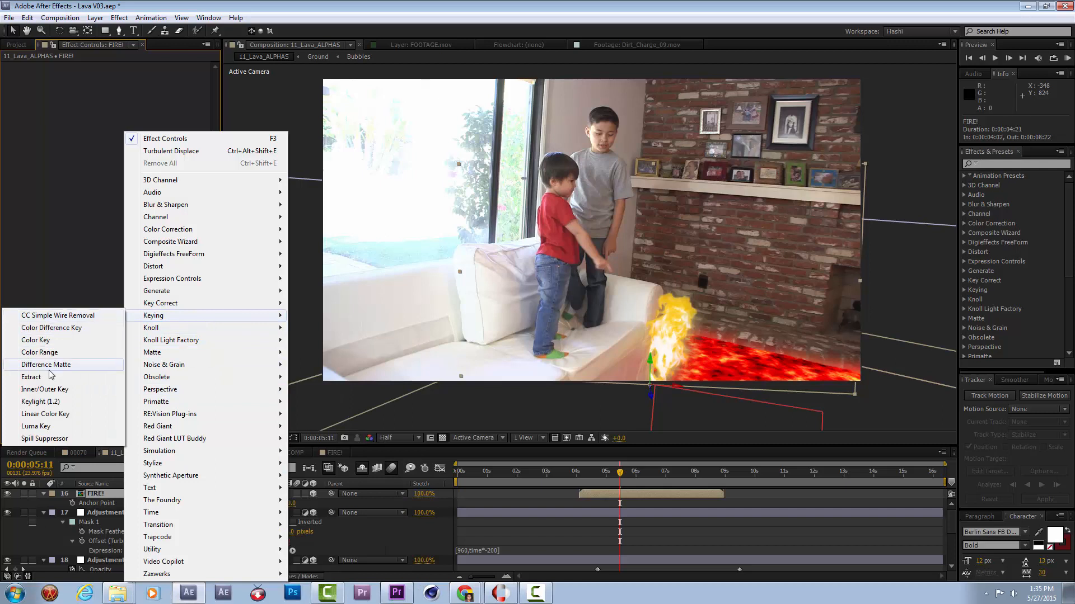
left_click(67, 427)
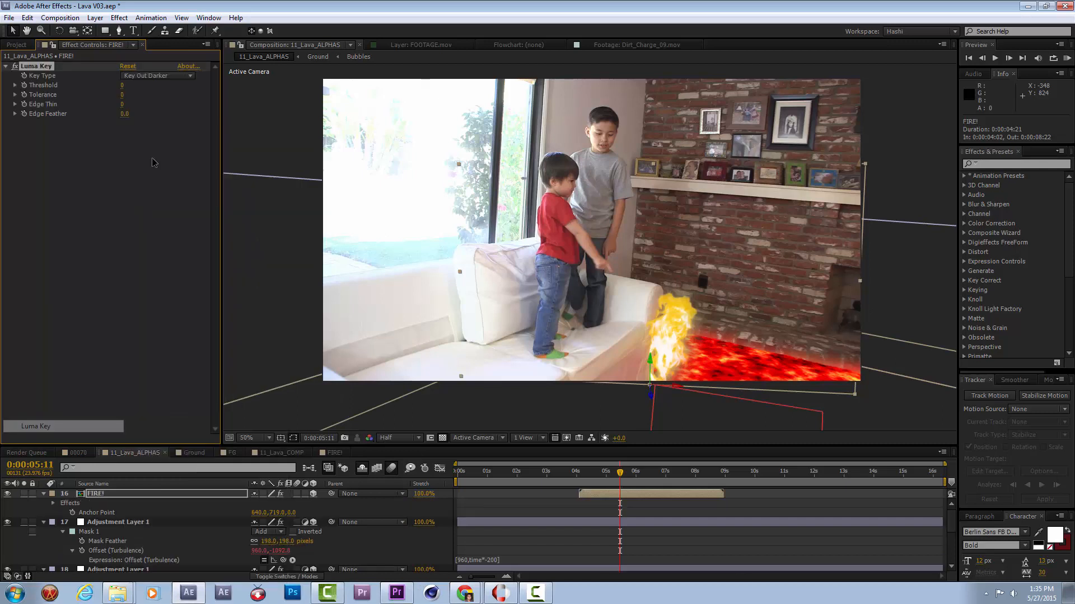
Set the Luma Key threshold to 149 and edge feather to 14.5, and preview the shot from 0:00:04:05.
left_click(119, 82)
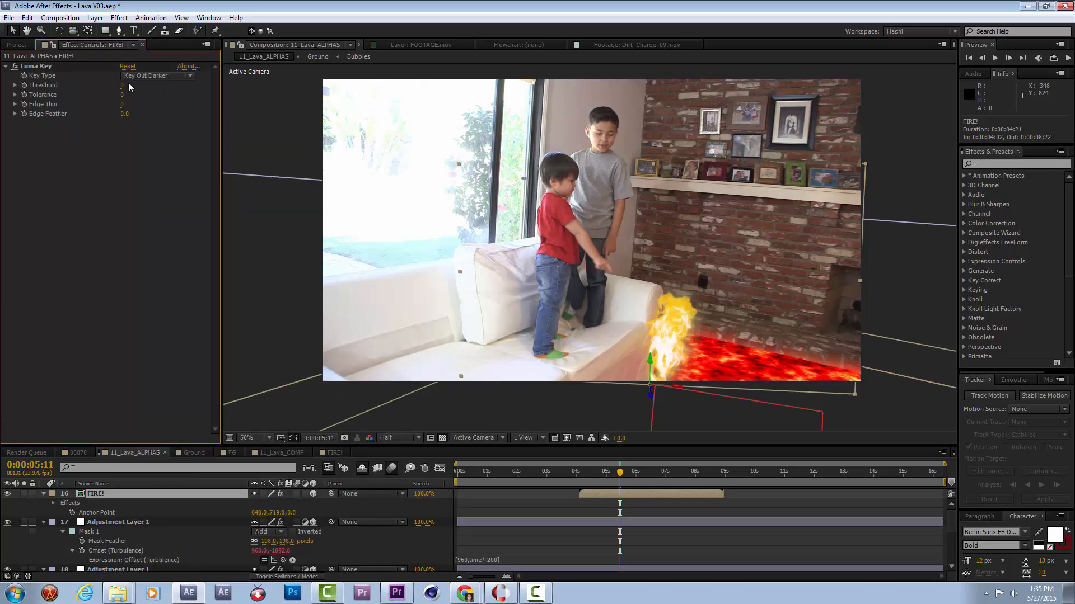
left_click_drag(122, 85, 234, 111)
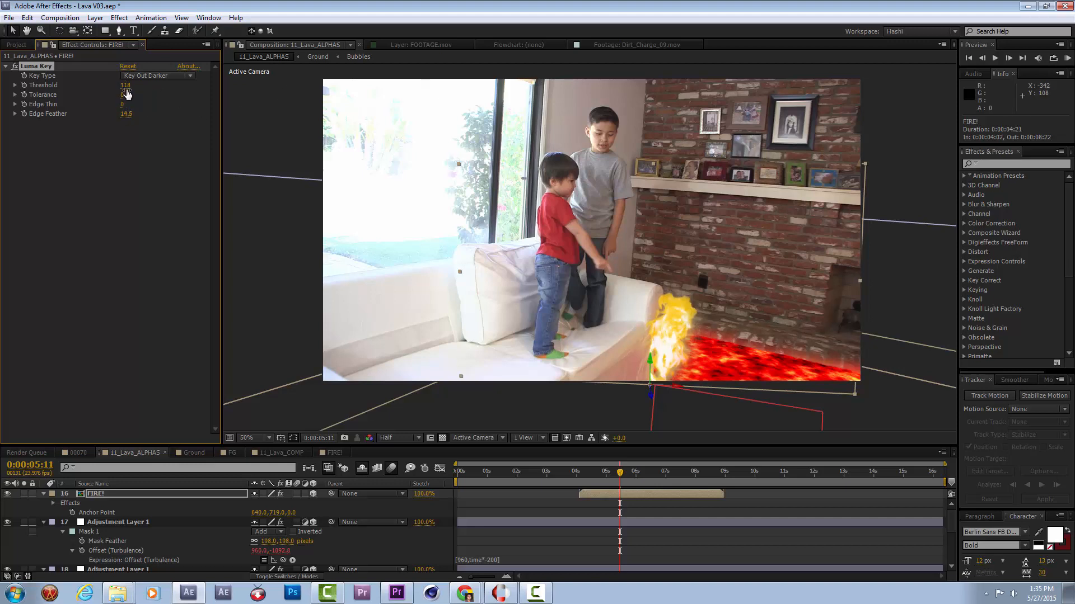
left_click_drag(140, 87, 149, 86)
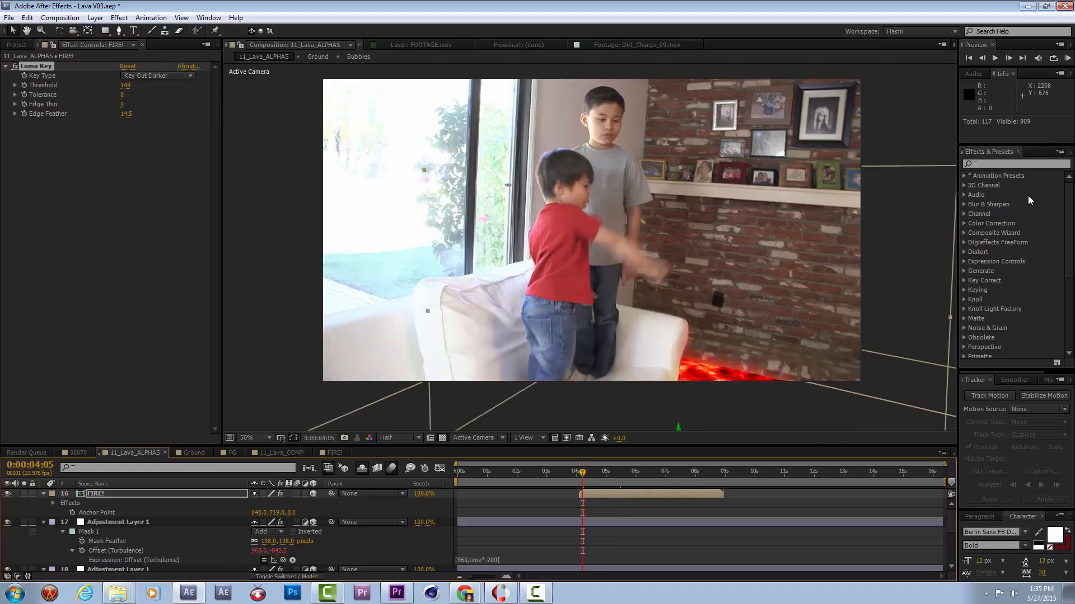
left_click(1065, 59)
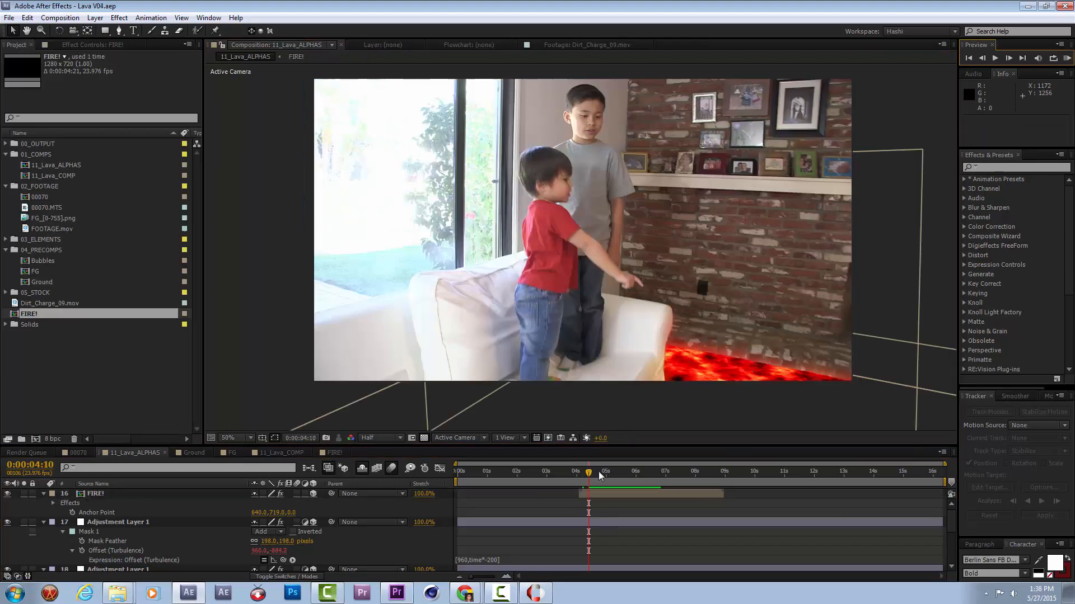
At 0:00:05:15, try scaling the FIRE! layer up to 149%.
left_click_drag(599, 471, 624, 493)
left_click(643, 493)
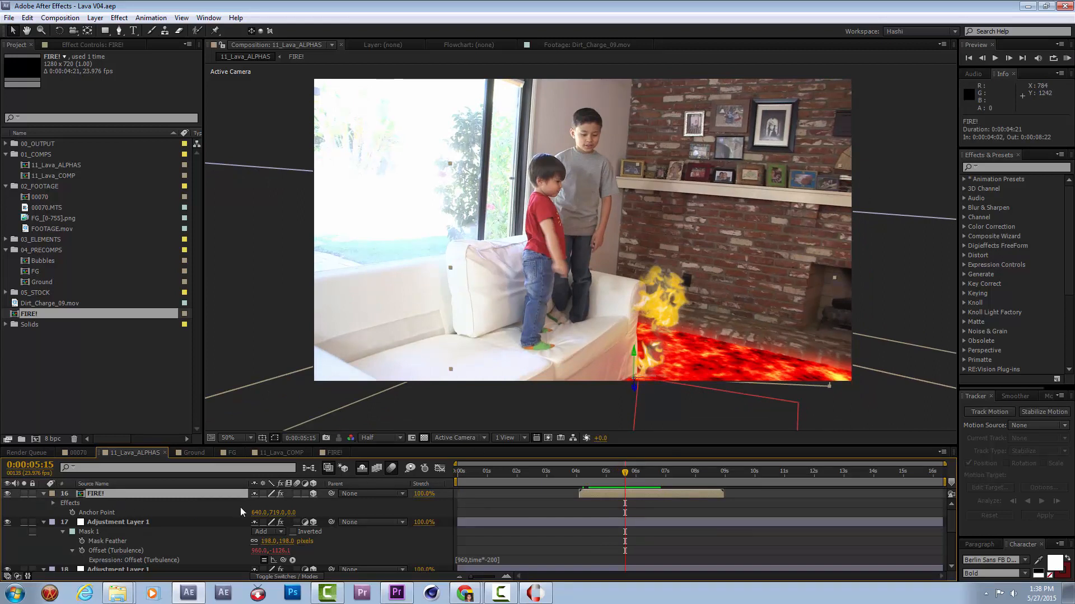
key("s")
left_click_drag(287, 503, 315, 503)
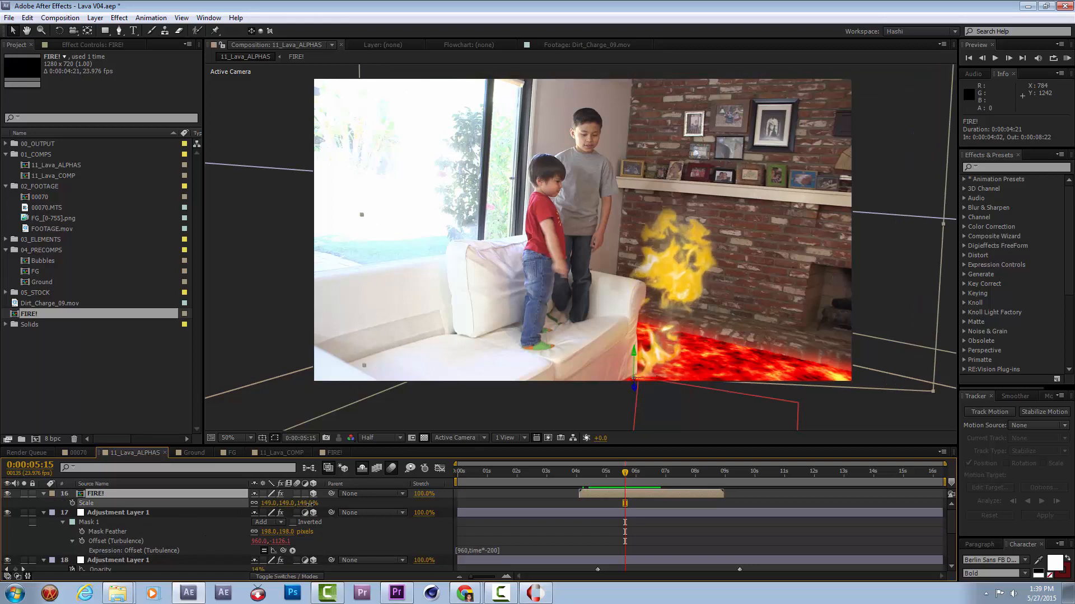
key("ctrl+z")
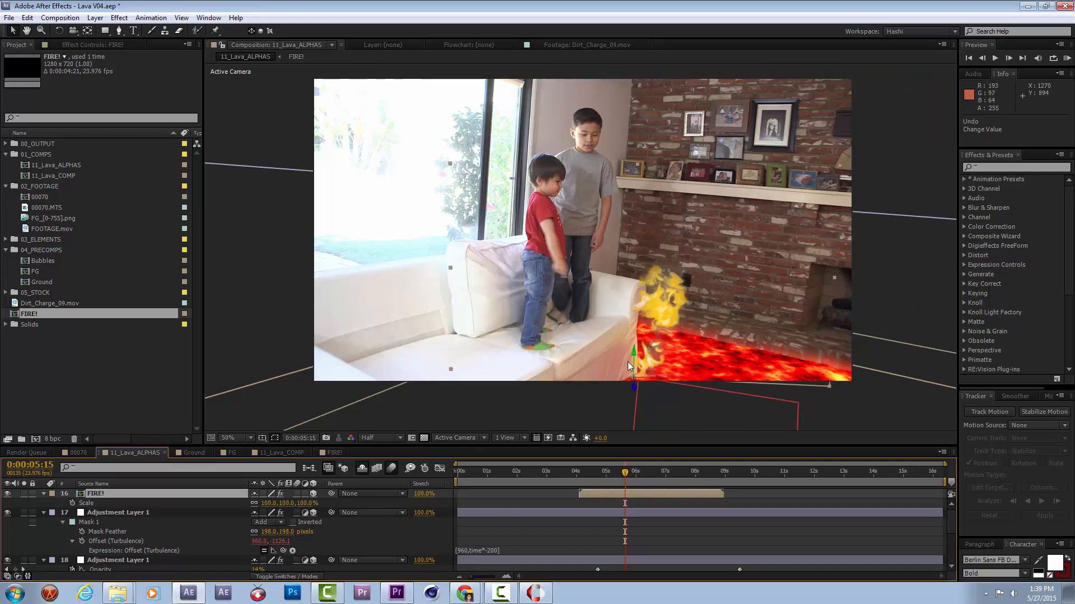
Enable time remapping on the FIRE! layer, move its end keyframe to just before 7 seconds, and preview from 0:00:03:19.
key("ctrl+alt+t")
left_click(724, 503)
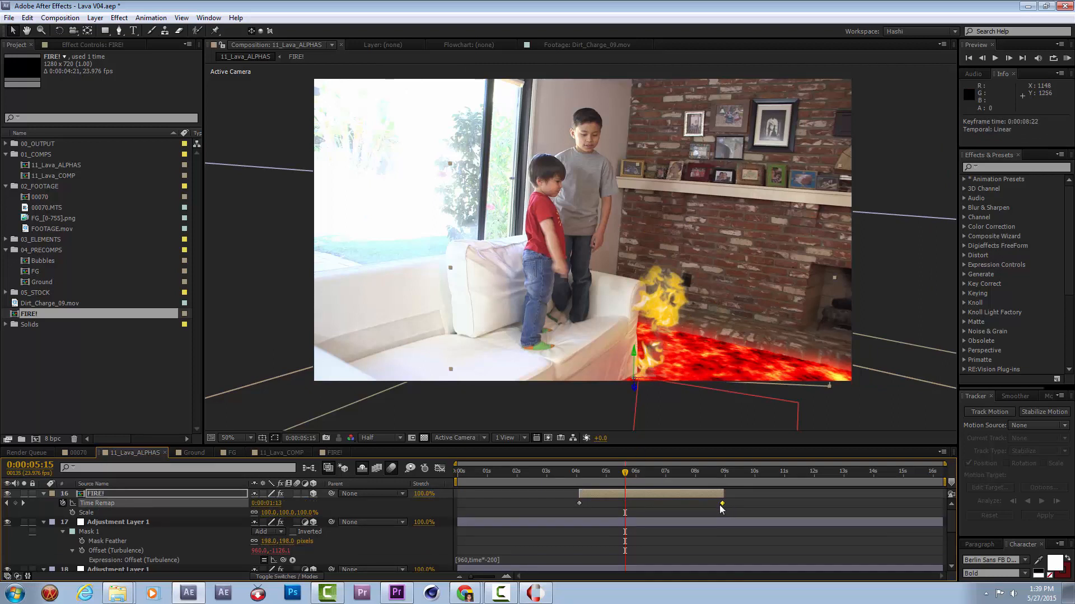
left_click_drag(724, 503, 720, 508)
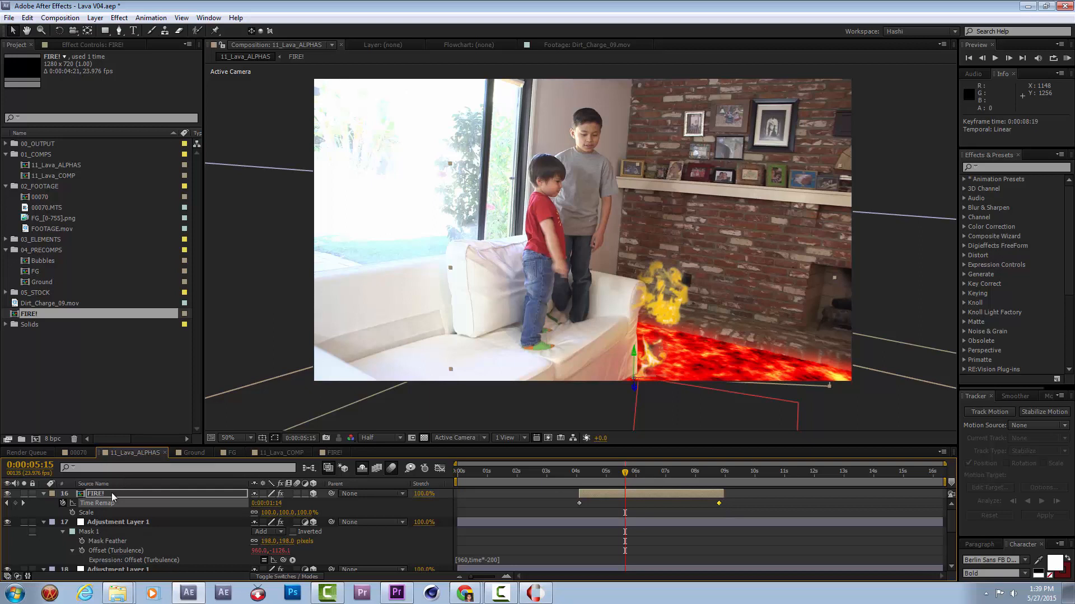
left_click_drag(717, 505, 662, 505)
left_click(578, 473)
left_click(1067, 58)
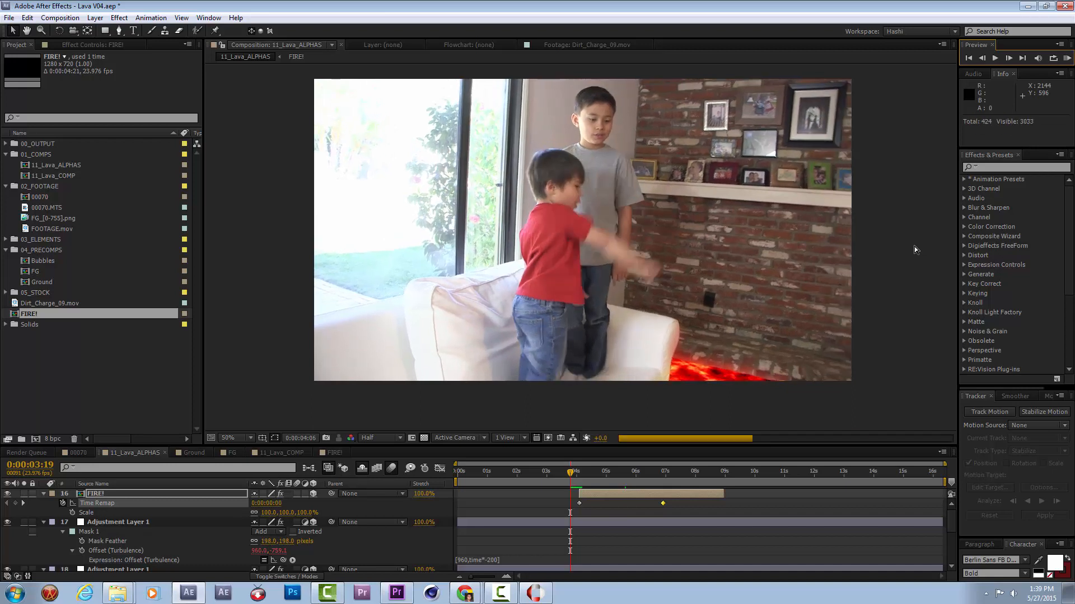
At 0:00:08:22, duplicate the FIRE! layer and slide the copy to start at 0:00:07:15.
left_click(731, 482)
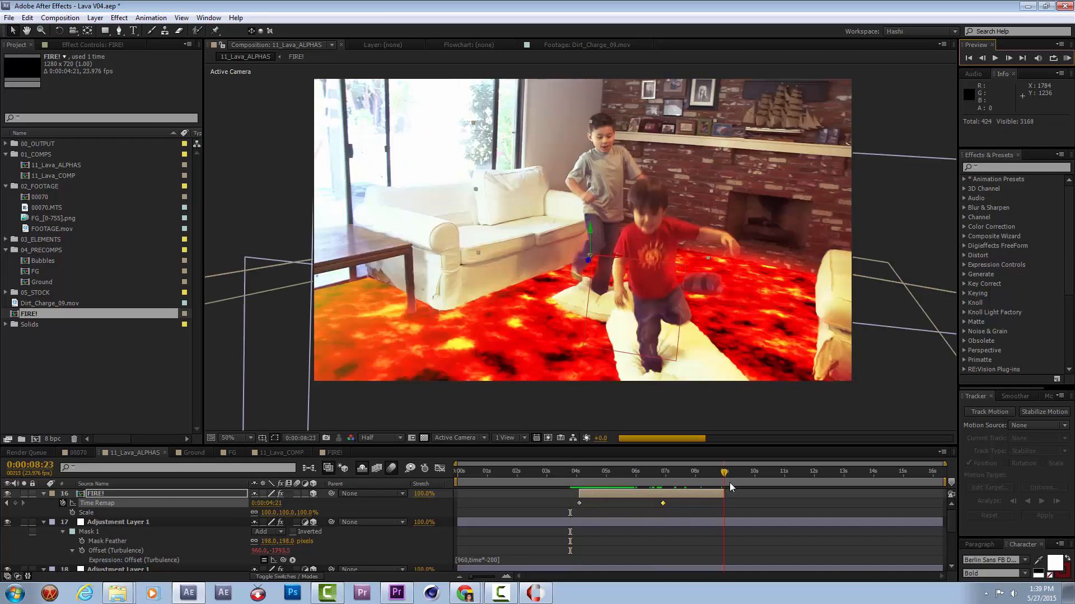
left_click_drag(740, 483, 696, 486)
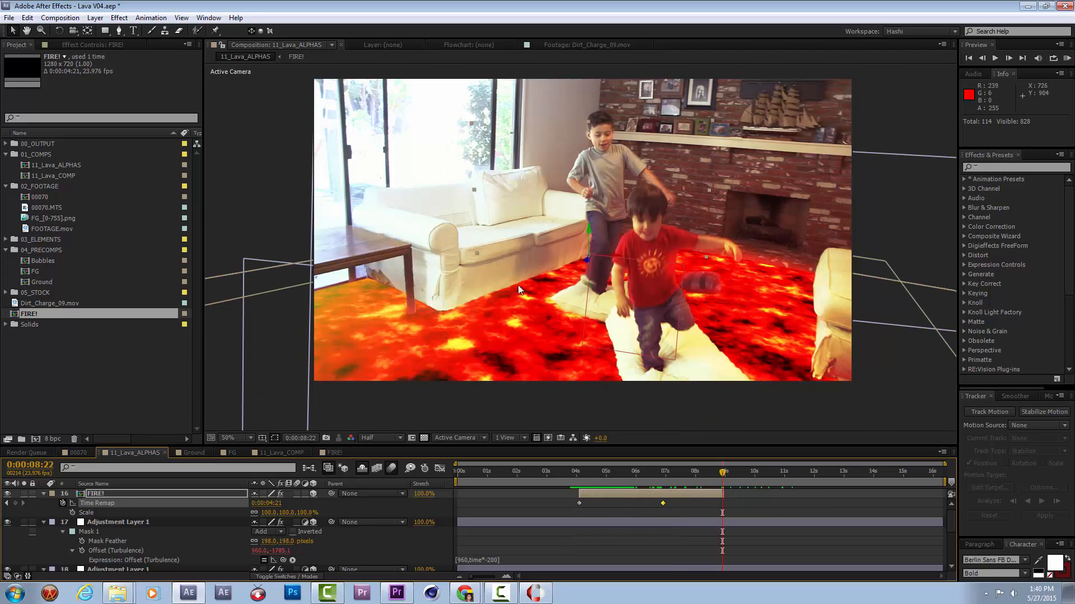
left_click(623, 492)
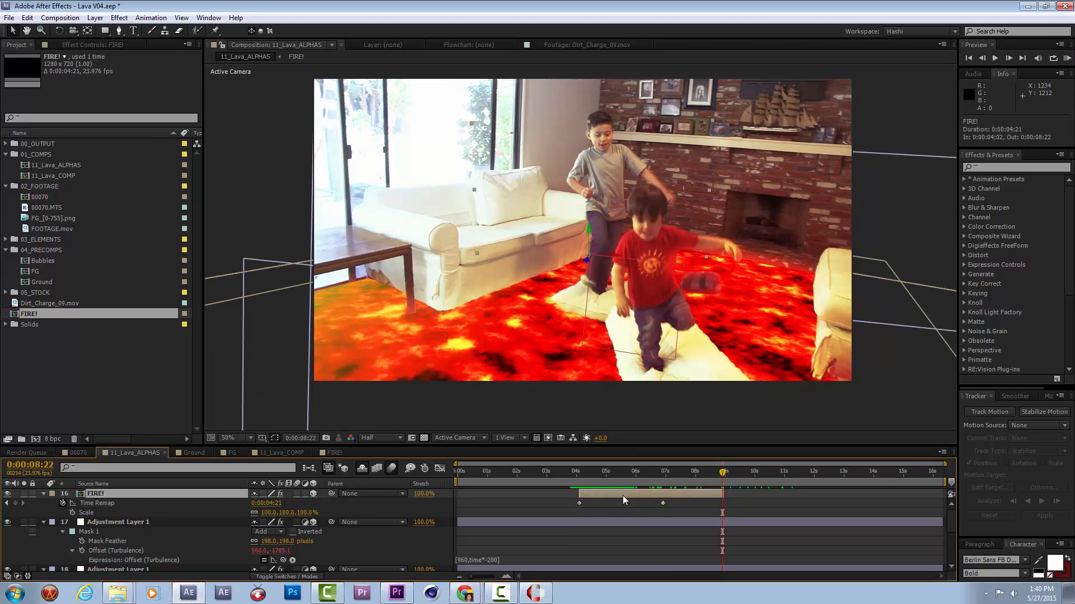
key("ctrl+d")
key("u")
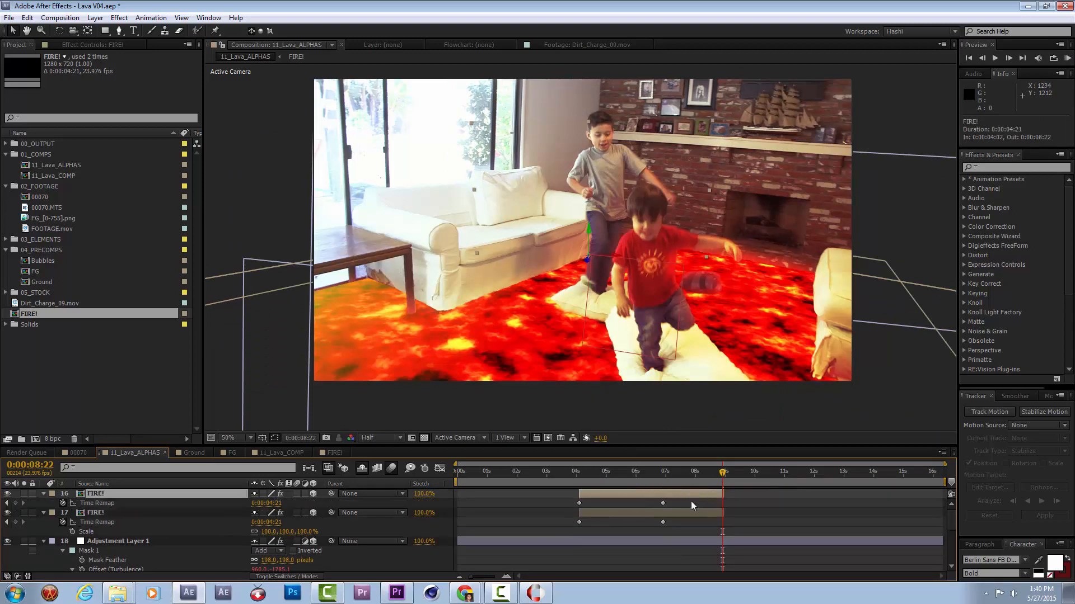
left_click_drag(662, 505, 782, 486)
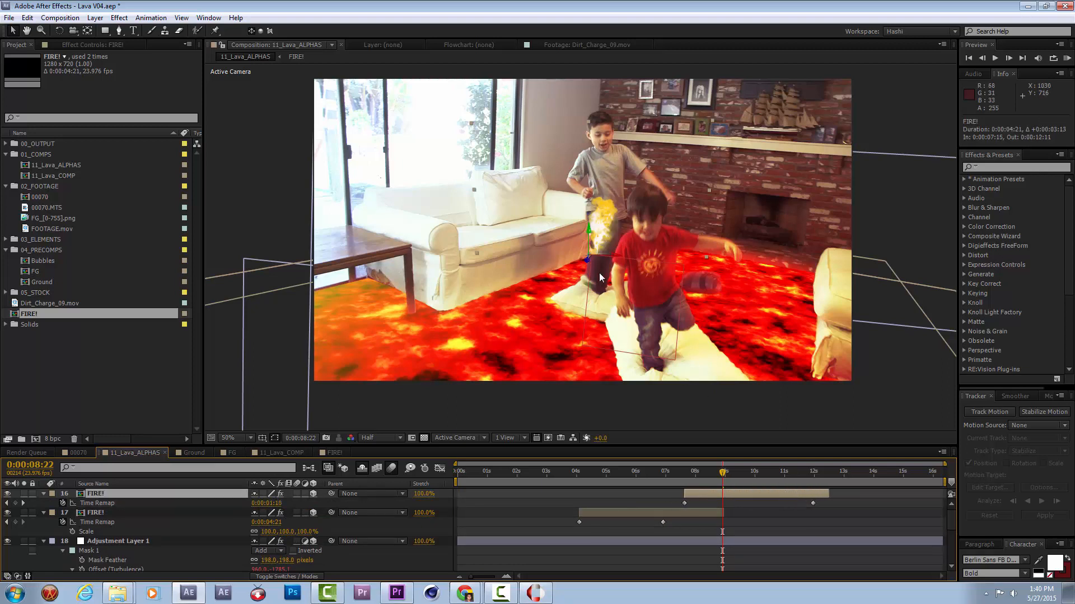
Move the upper FIRE! layer to the armchair at about 2012, 890, -883, start it at 0:00:07:08, and preview from 0:00:08:07.
left_click_drag(587, 263, 456, 522)
left_click_drag(586, 331, 868, 379)
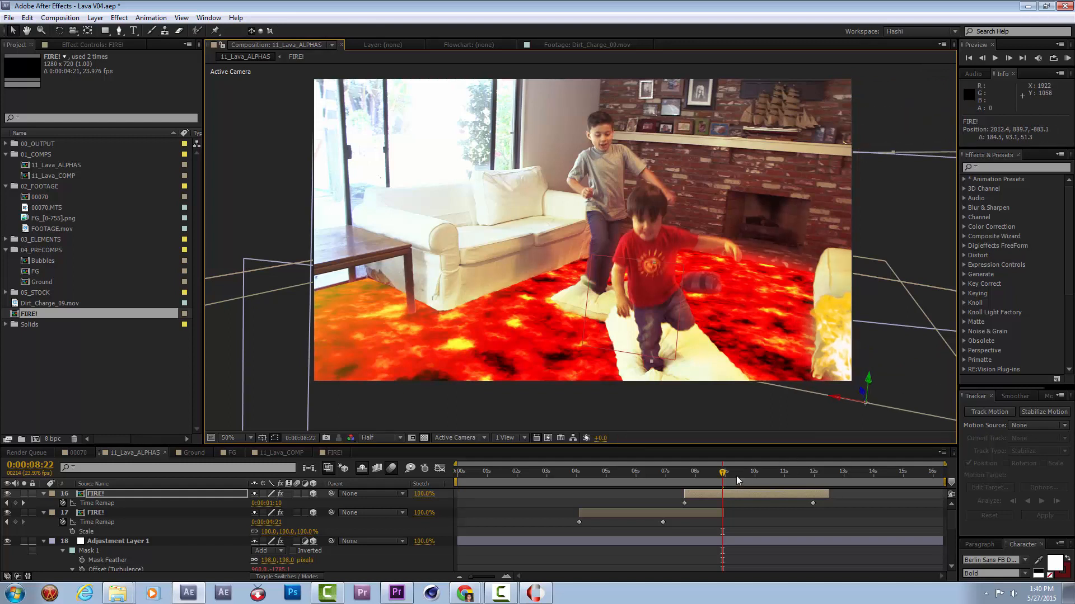
left_click_drag(732, 494, 723, 494)
left_click(704, 472)
key("KP_0")
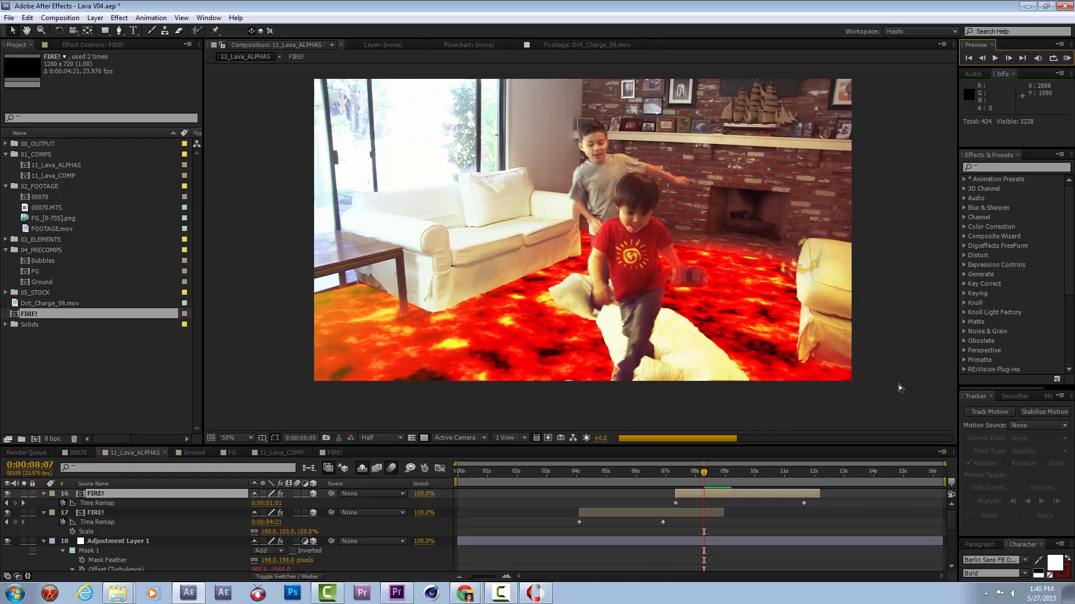
key("space")
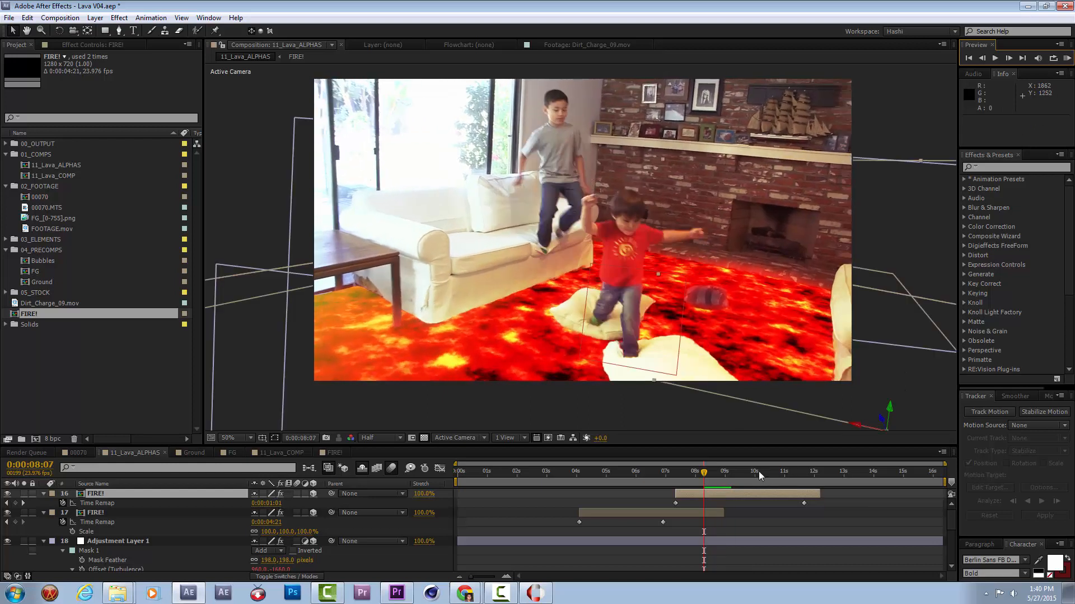
At 0:00:09:00, set the upper FIRE! layer's blending mode to Screen and check the flame through 0:00:09:15.
left_click(723, 484)
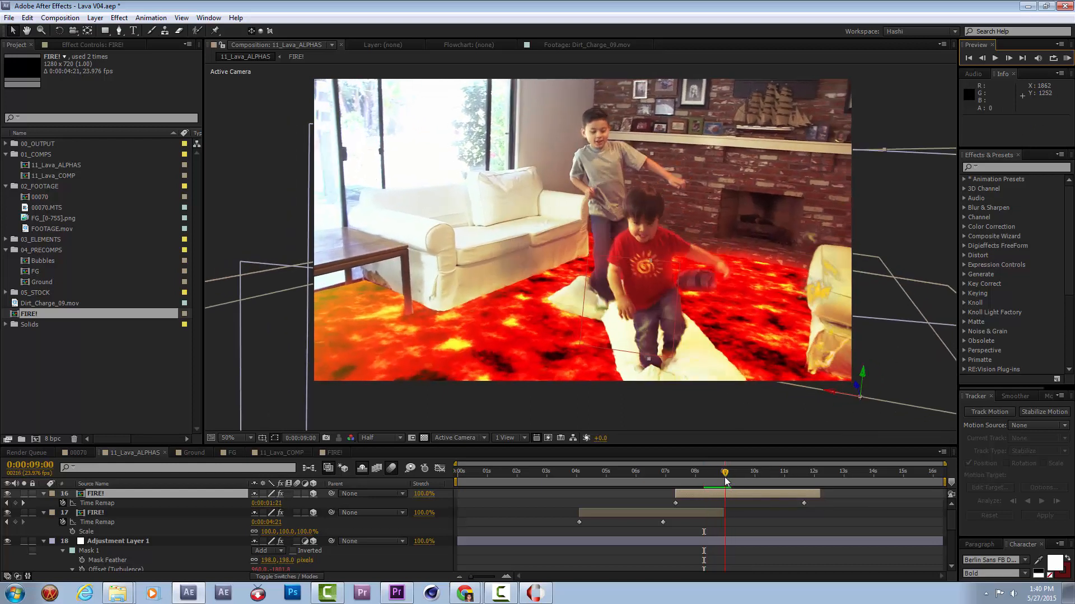
right_click(742, 494)
mouse_move(774, 217)
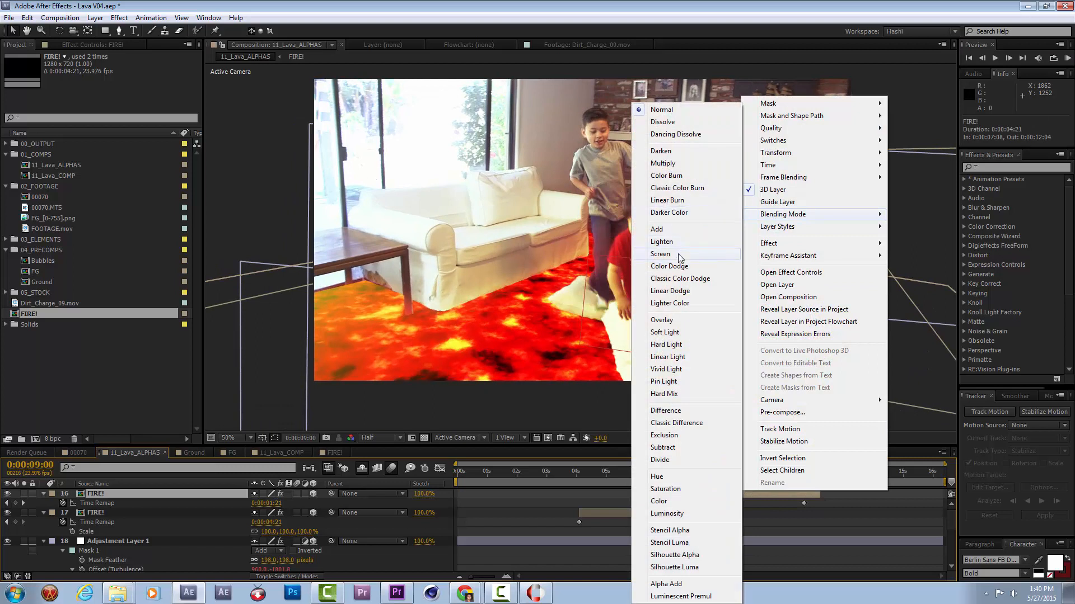
left_click(680, 255)
key("space")
left_click_drag(724, 476, 744, 474)
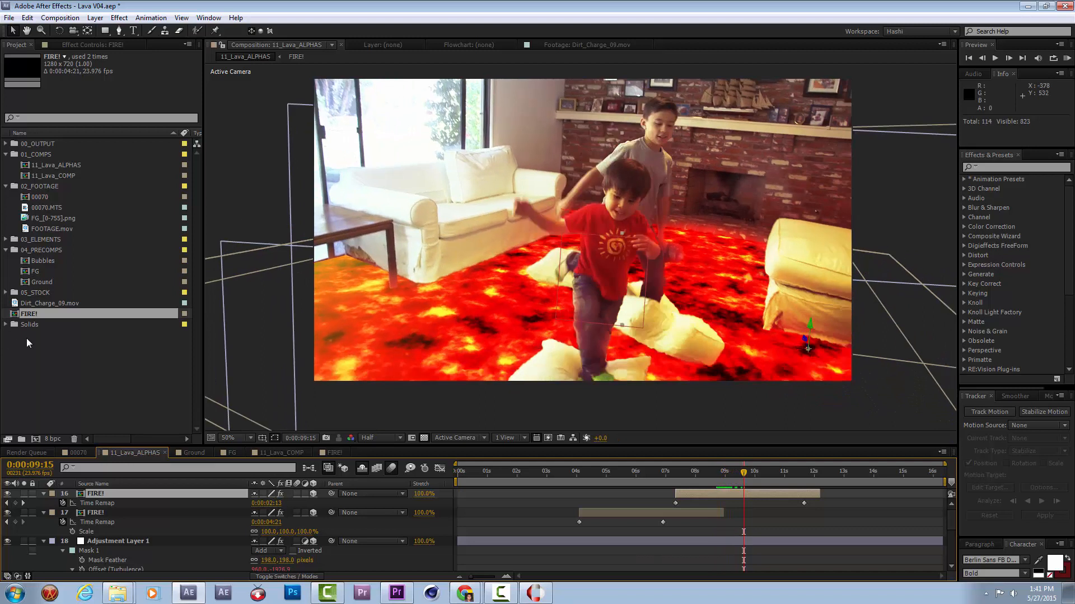
Examine the stock smoke clips Atmosphere_01.mov through Atmosphere_04.mov by scrubbing through each one.
left_click(5, 294)
left_click(83, 314)
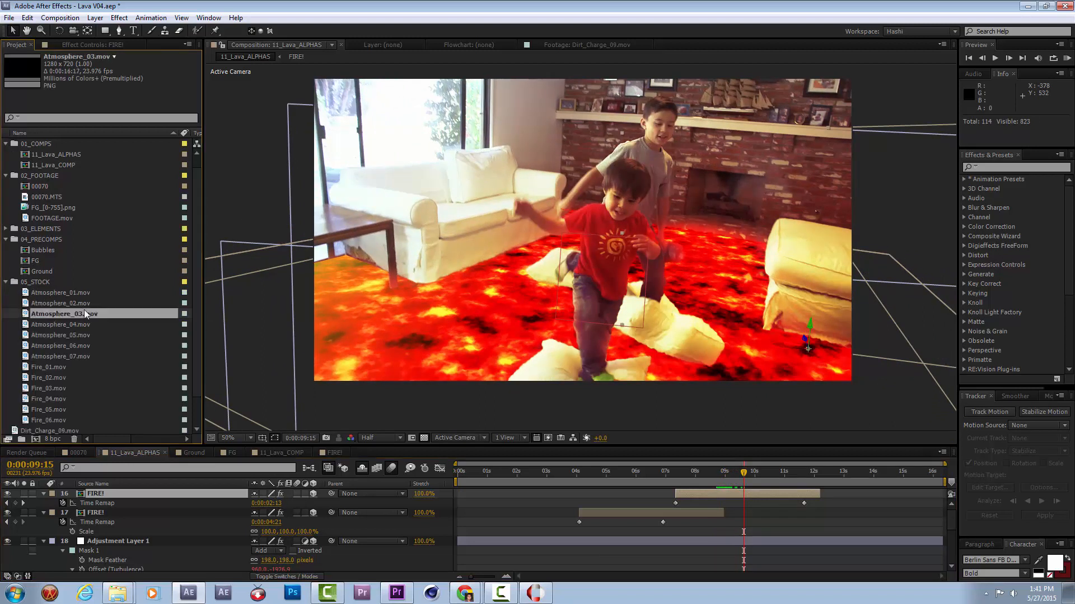
double_click(82, 296)
left_click_drag(283, 410, 749, 438)
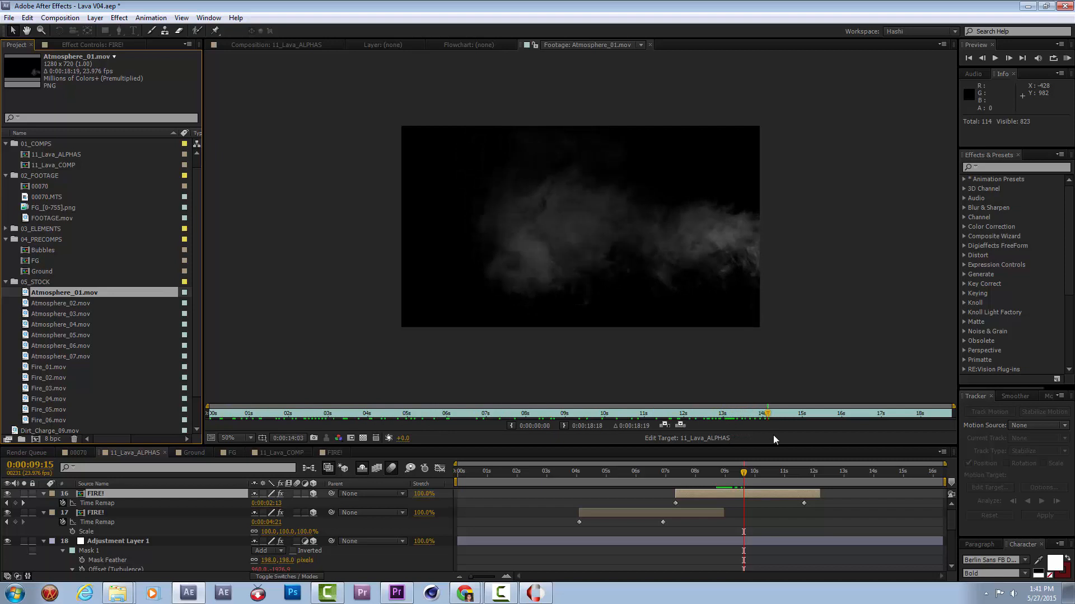
double_click(62, 304)
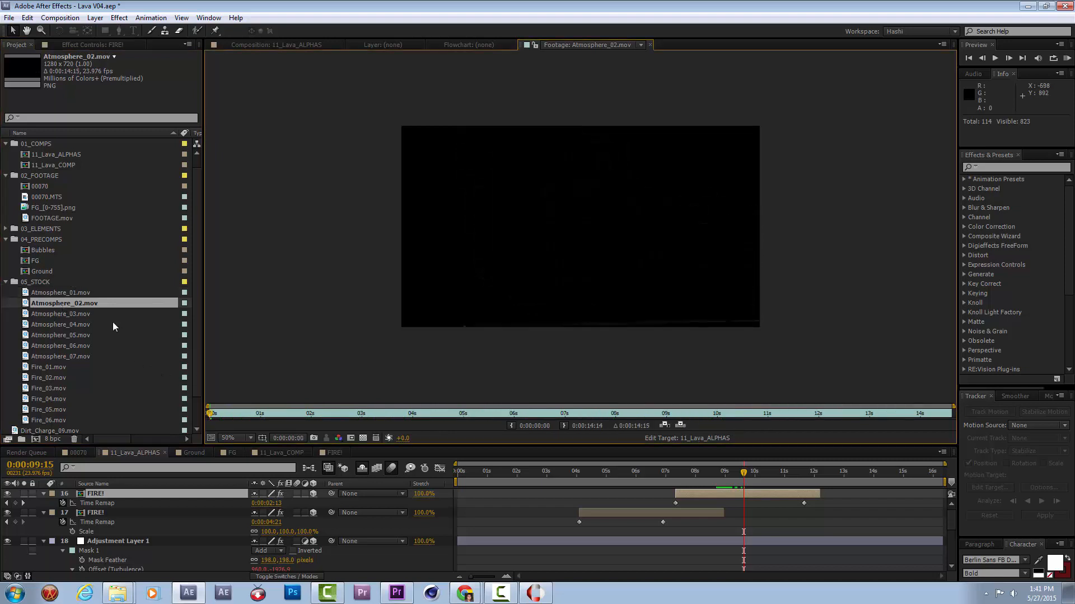
left_click_drag(351, 414, 887, 425)
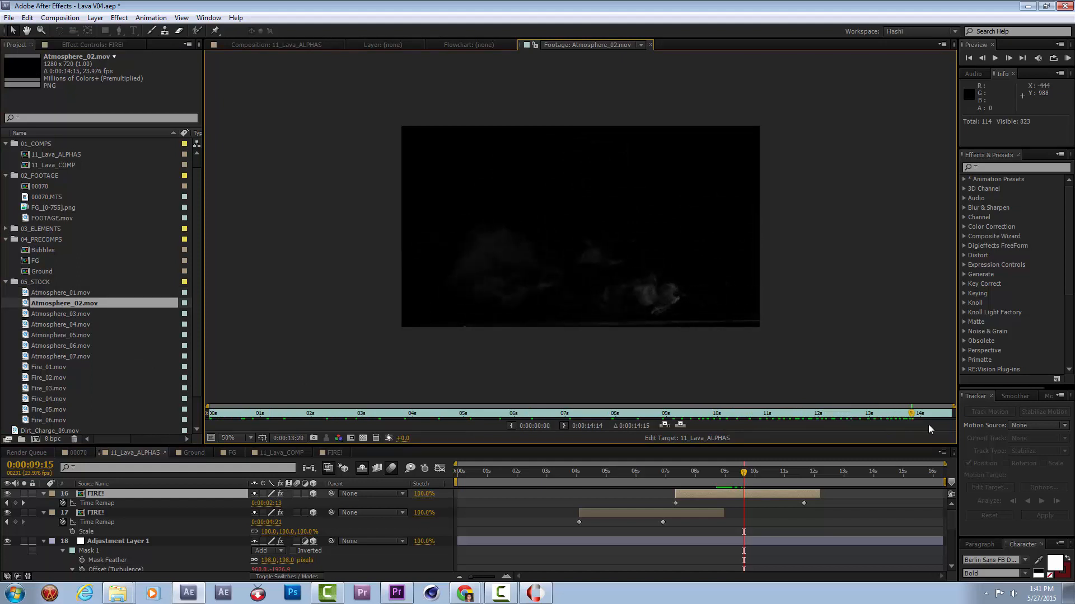
double_click(47, 314)
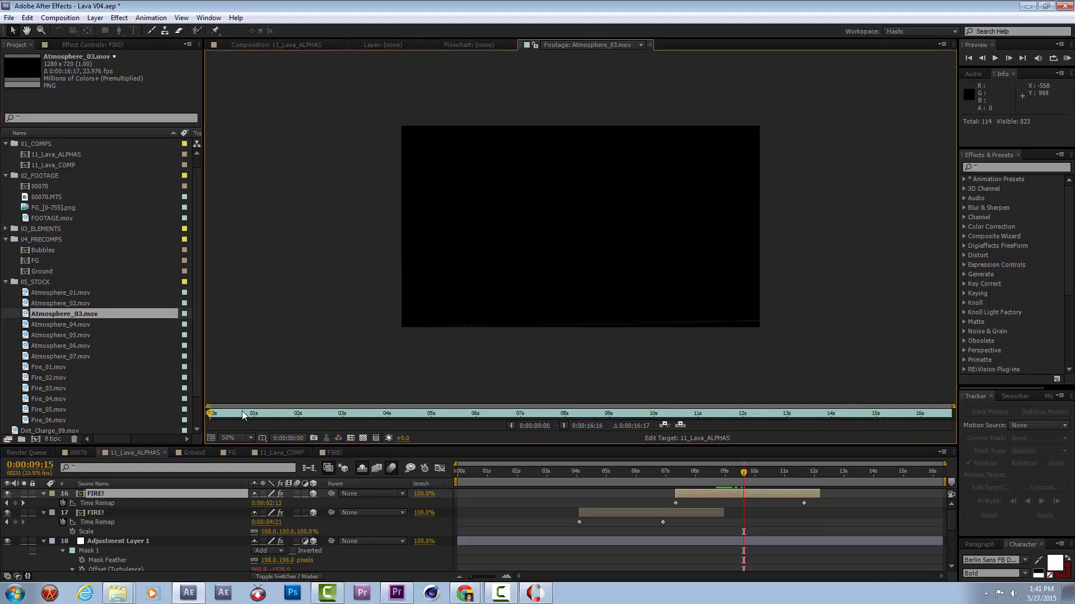
left_click_drag(347, 415, 672, 437)
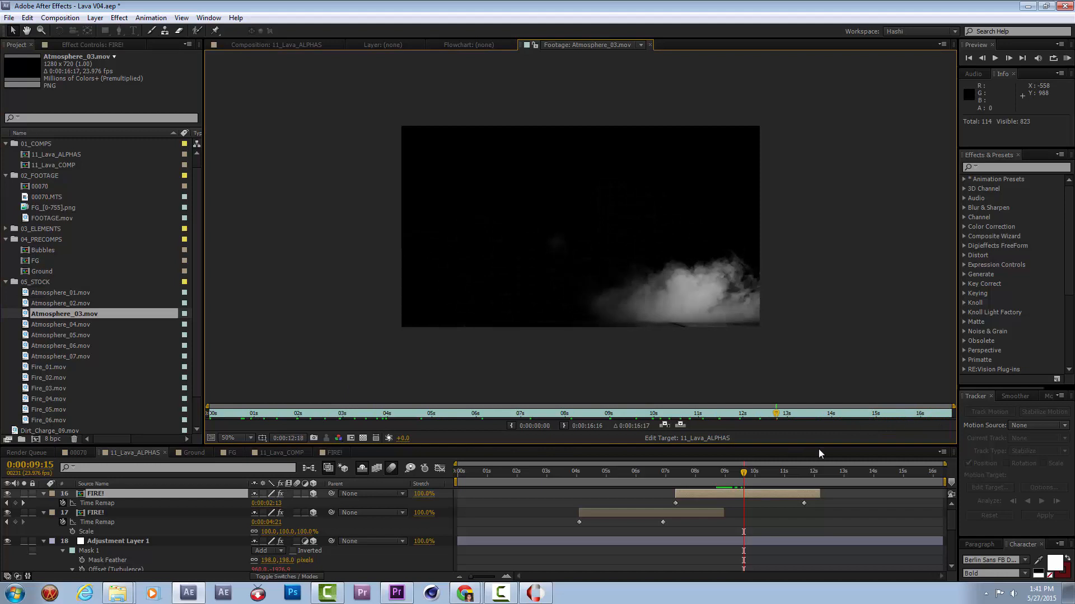
double_click(60, 325)
left_click_drag(237, 419, 636, 428)
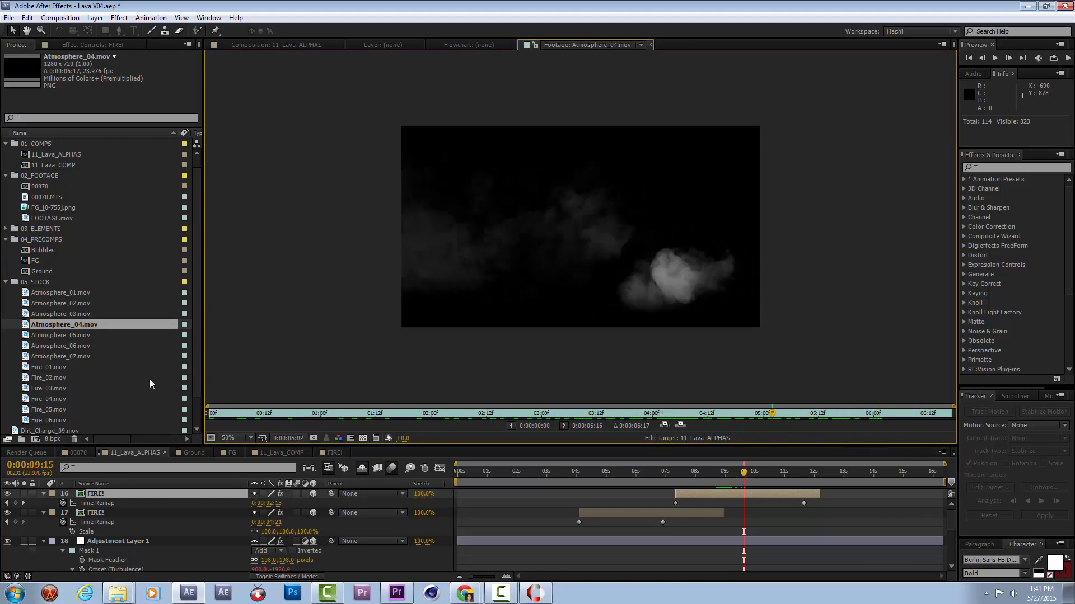
Scrub through Atmosphere_05.mov, Atmosphere_06.mov and Atmosphere_07.mov, and review Atmosphere_01.mov again.
double_click(78, 335)
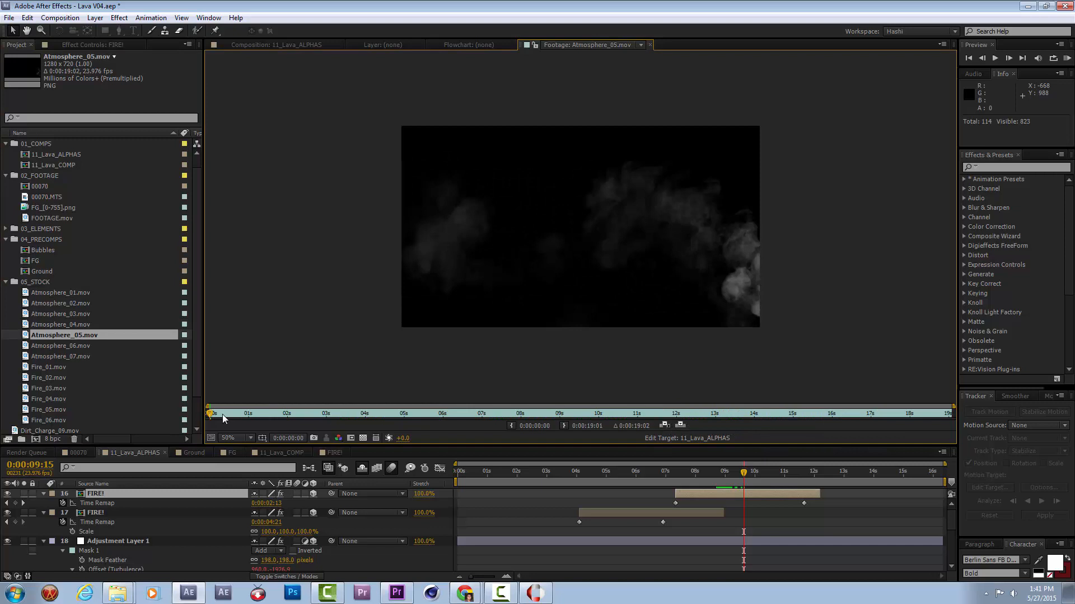
left_click_drag(284, 425, 737, 441)
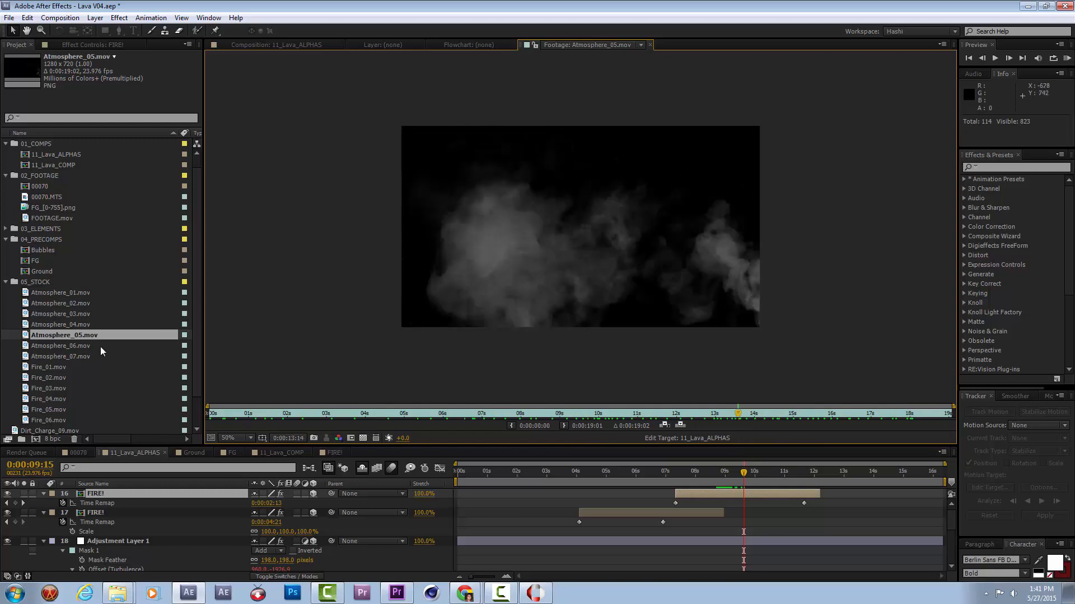
double_click(71, 347)
left_click_drag(257, 419, 765, 435)
left_click(83, 357)
double_click(83, 358)
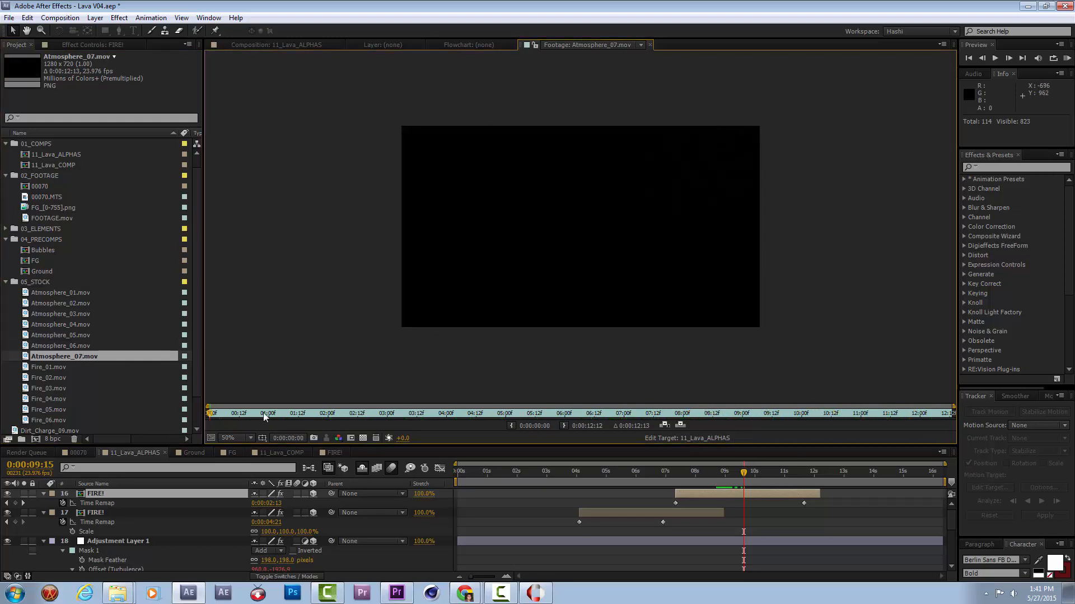
left_click_drag(234, 427, 460, 425)
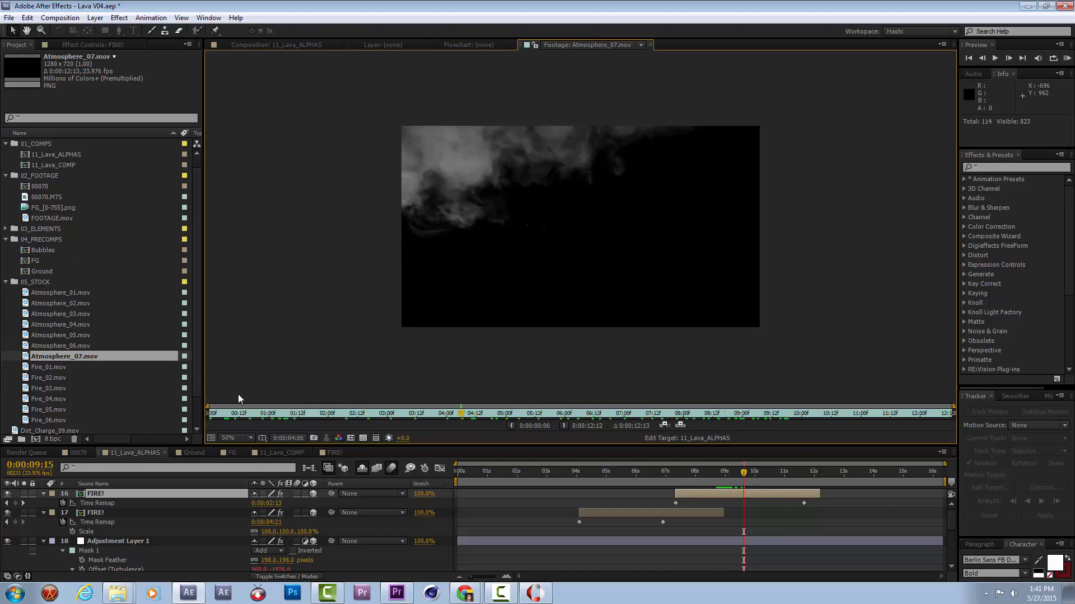
double_click(70, 295)
left_click_drag(223, 421, 628, 417)
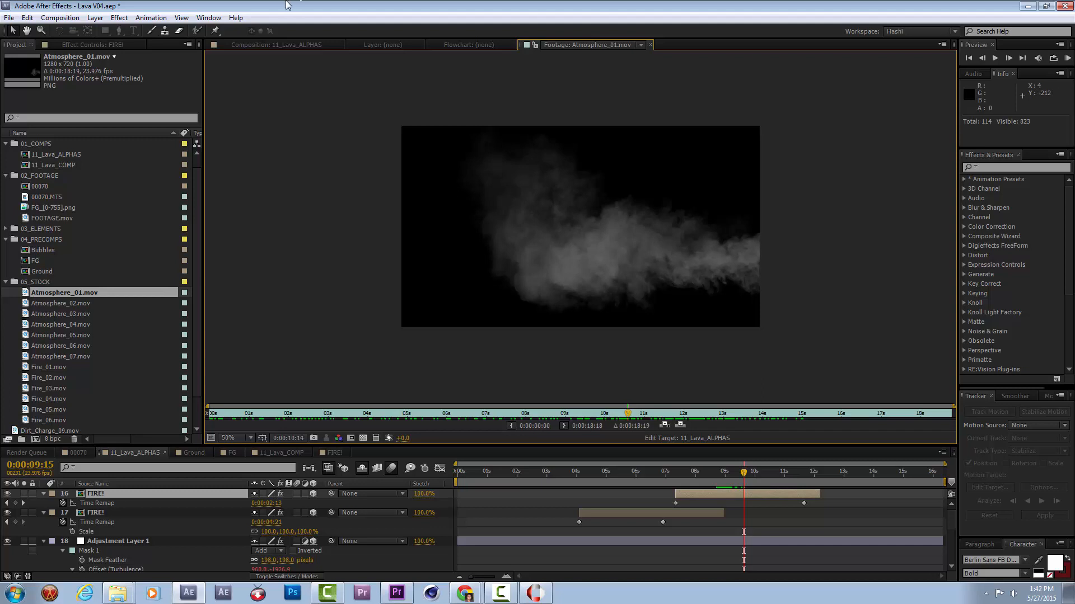
Add Atmosphere_01.mov above the FIRE! layers in 11_Lava_ALPHAS, start it at -0:00:00:22, and preview the smoke.
left_click(260, 52)
left_click_drag(87, 296, 266, 496)
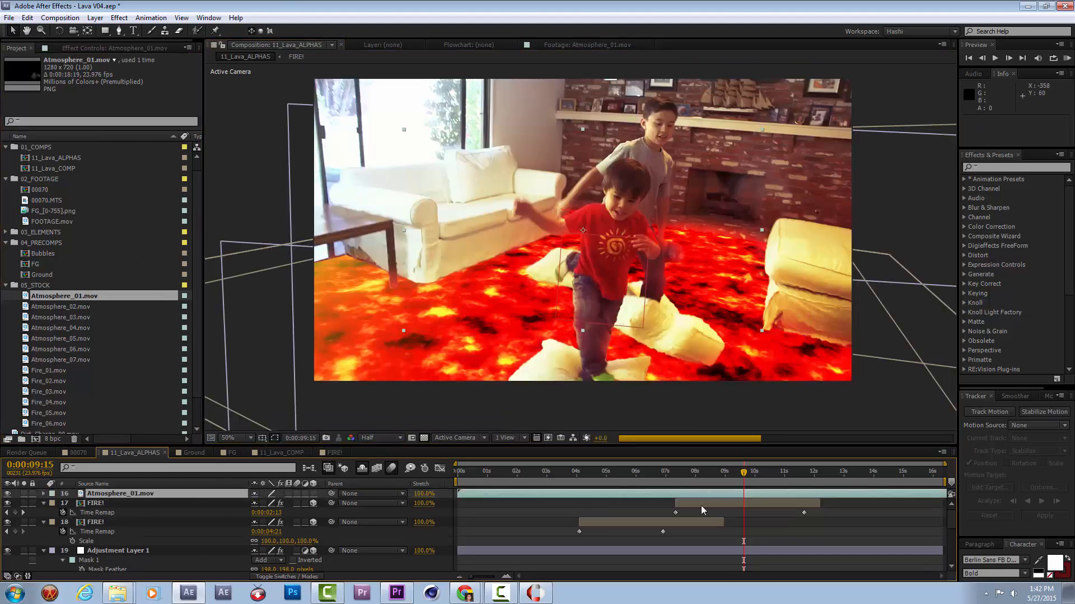
left_click_drag(754, 491, 714, 493)
left_click(630, 473)
left_click(570, 474)
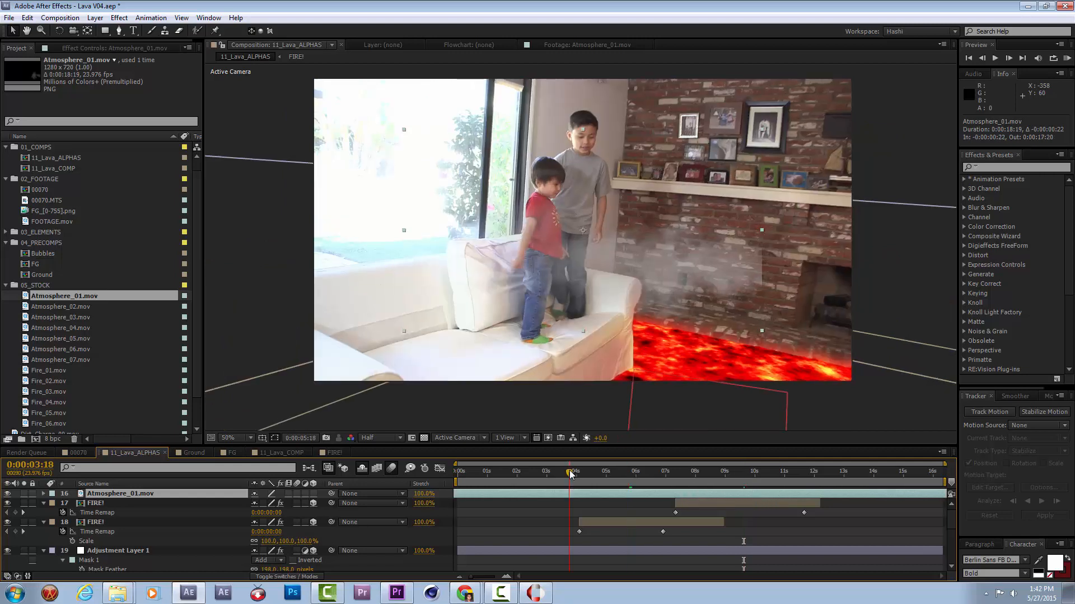
left_click(592, 474)
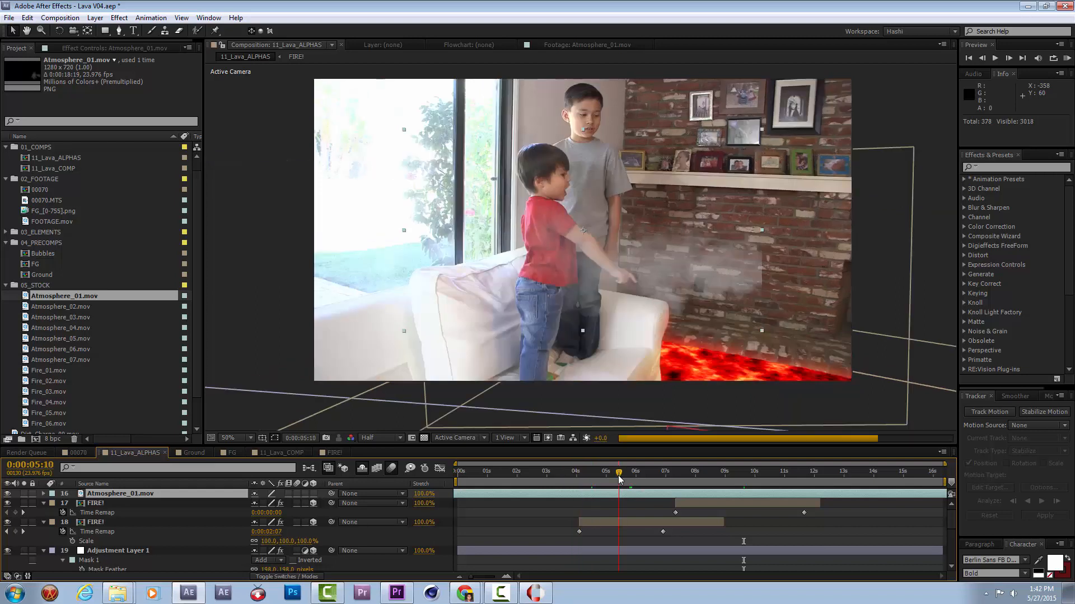
At 0:00:06:15, slide the Atmosphere_01.mov layer in time so it starts at -0:00:02:13.
left_click_drag(619, 479, 655, 480)
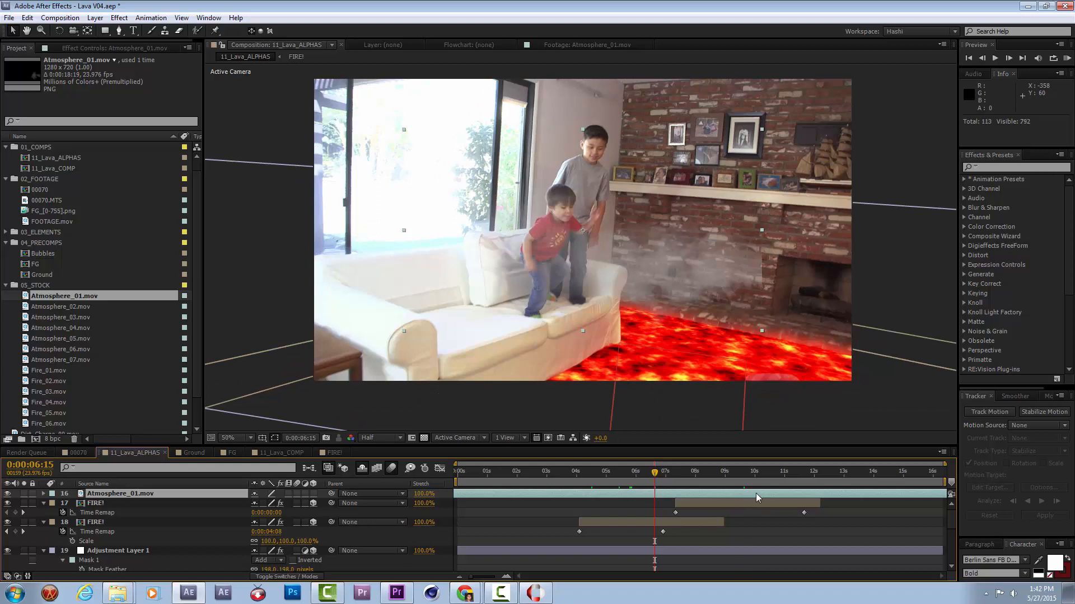
left_click_drag(668, 493, 695, 506)
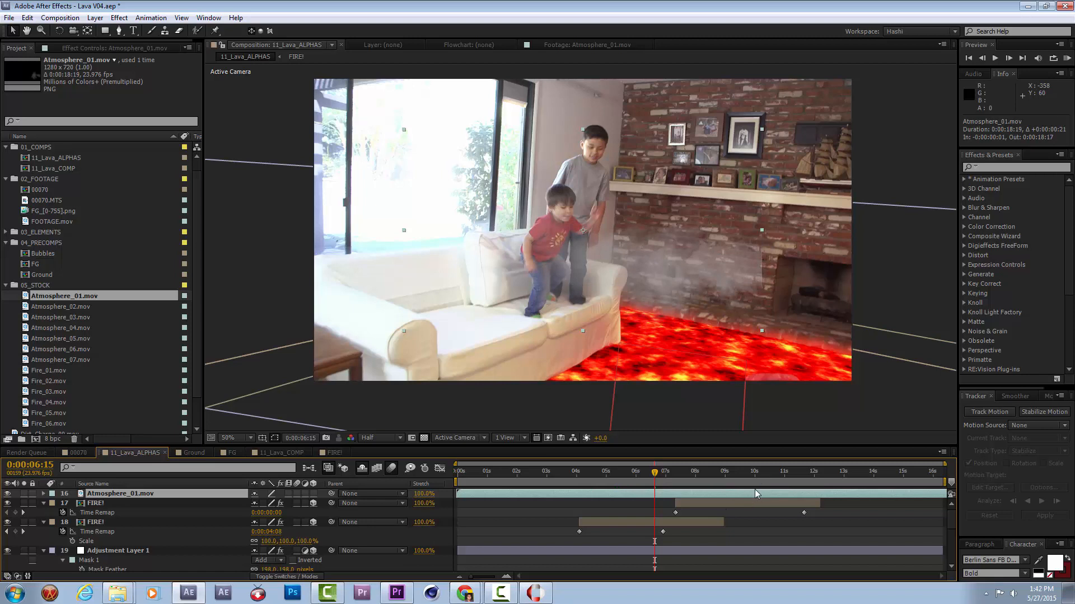
left_click_drag(754, 495, 687, 496)
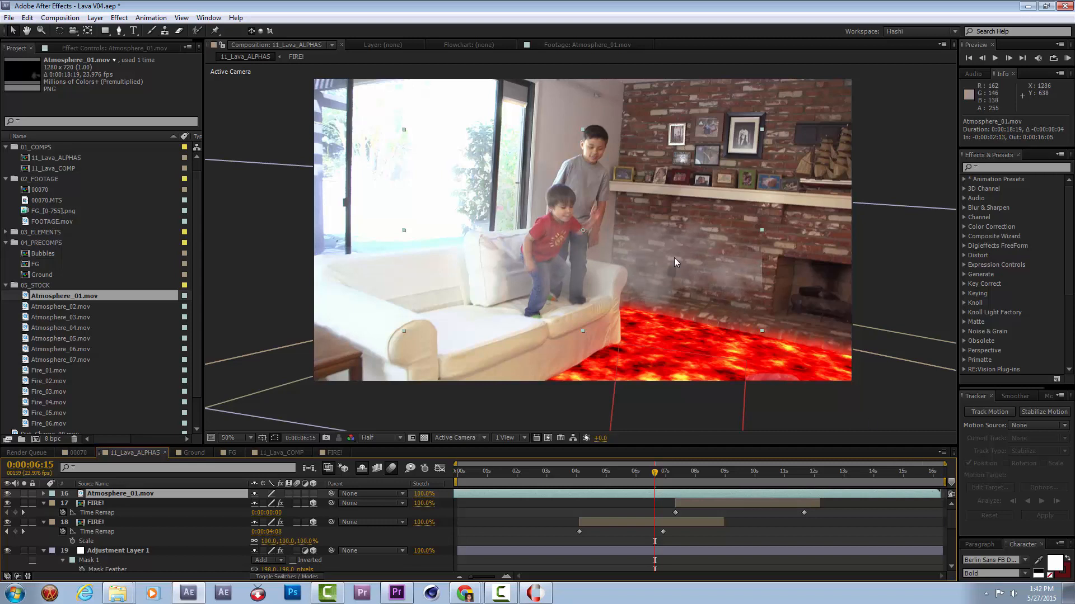
Make the Atmosphere_01.mov layer 3D and rotate it to an orientation of about 19.3°, 354.3°, 0.8°.
key("comma")
key("comma")
left_click(313, 503)
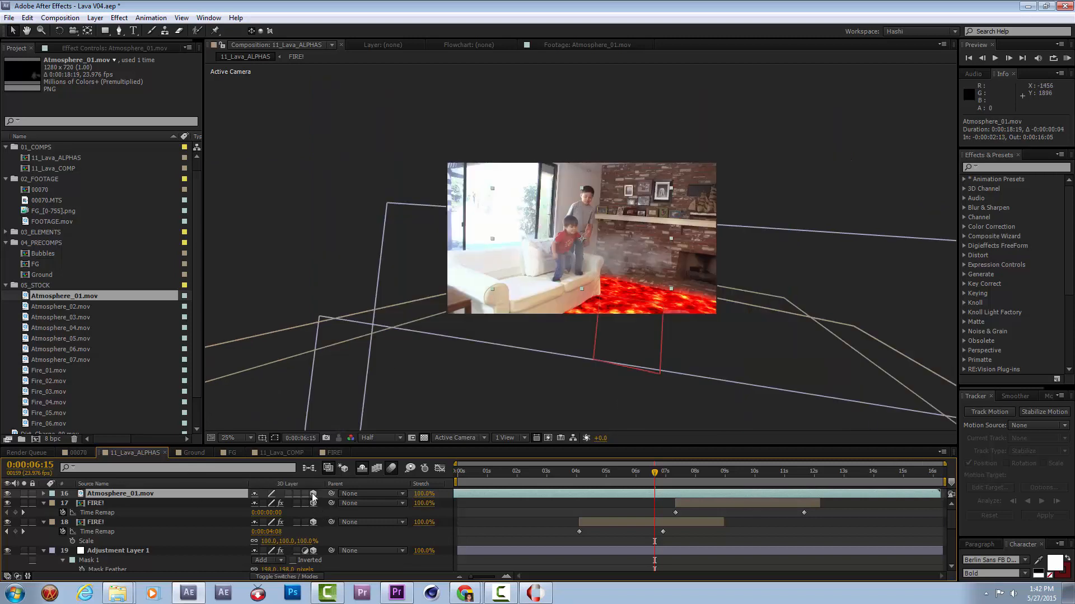
key("w")
left_click_drag(604, 307, 584, 294)
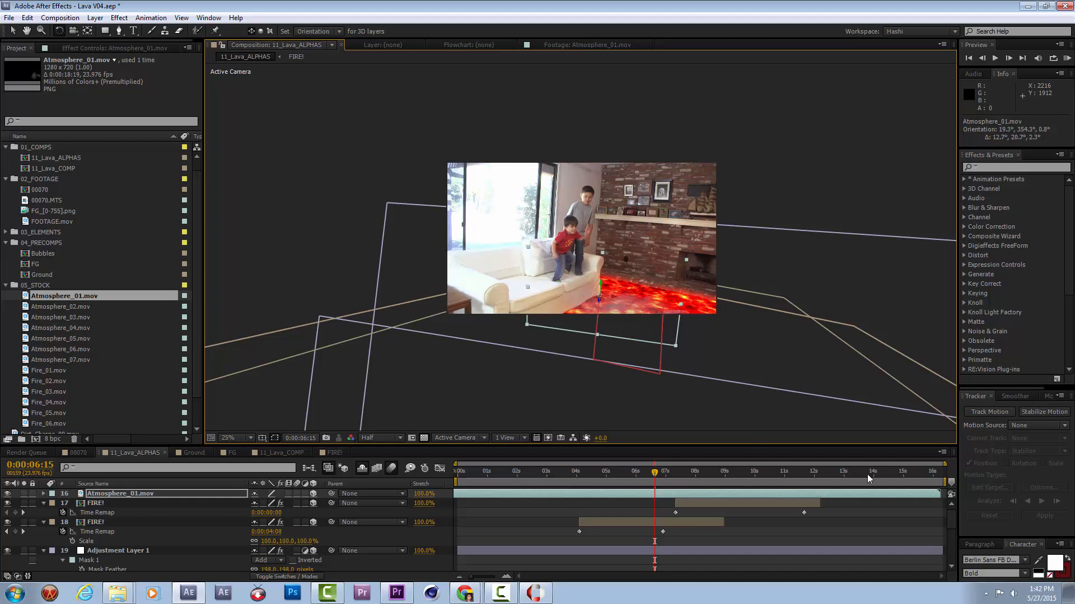
At 0:00:13:13, reposition, enlarge and rotate the Atmosphere_01.mov smoke layer so it spans the lava floor.
left_click(850, 474)
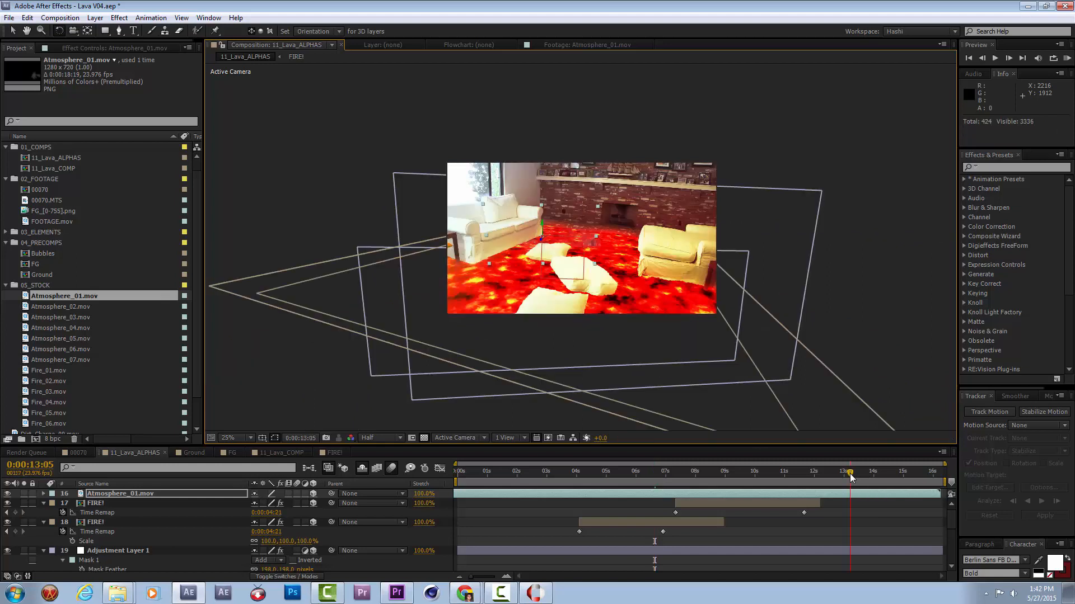
left_click(861, 474)
key("v")
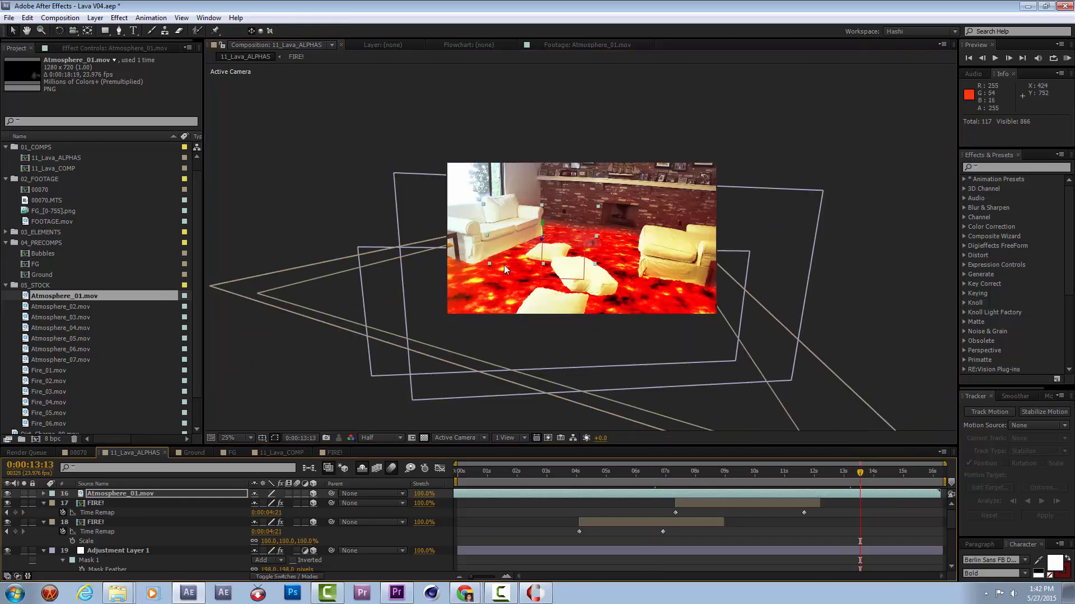
left_click_drag(542, 241, 521, 340)
left_click_drag(542, 280, 598, 279)
left_click_drag(673, 233, 787, 180)
key("w")
left_click_drag(642, 246, 639, 225)
key("v")
key("period")
At 0:00:10:01, apply the Fill effect to the Atmosphere_01.mov layer.
left_click(836, 479)
left_click_drag(809, 478, 755, 478)
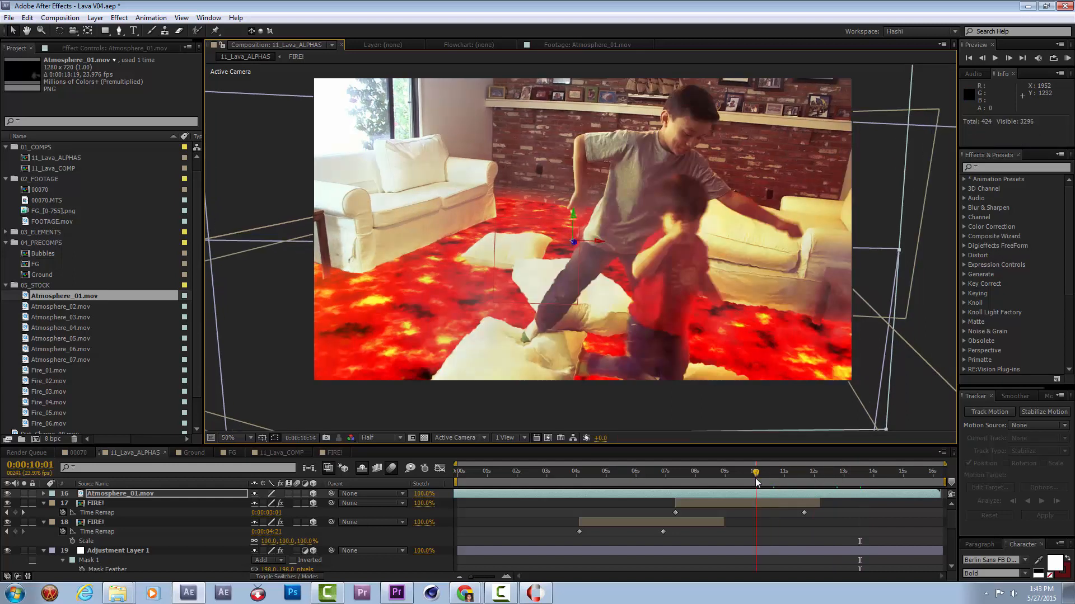
left_click(91, 49)
right_click(70, 125)
mouse_move(128, 282)
left_click(284, 457)
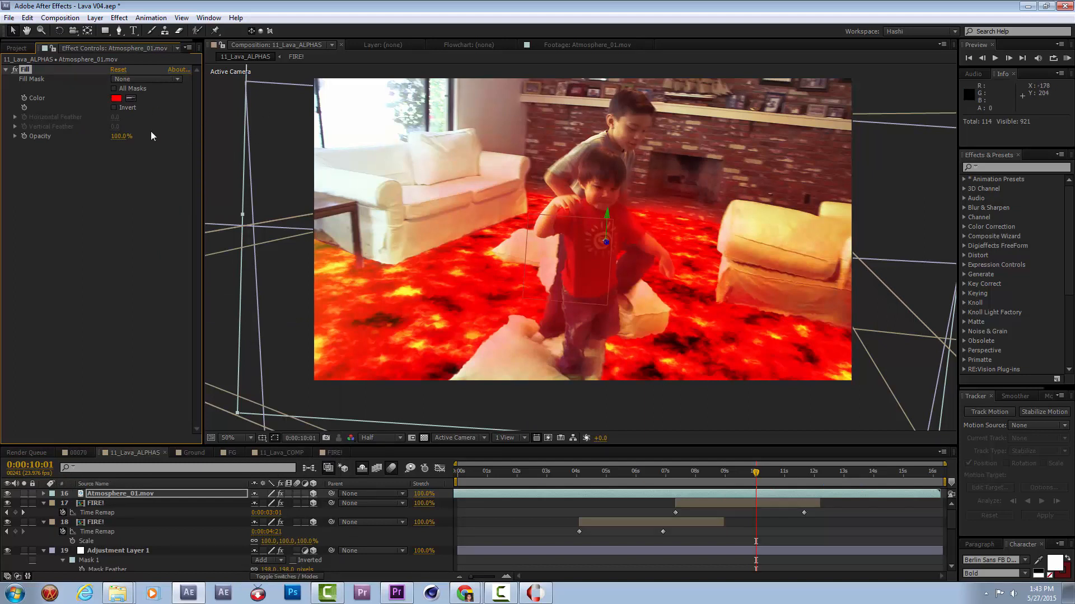
Sample the smoke's Fill color from the armchair and deepen it to a more saturated yellow-orange.
left_click(130, 99)
left_click(765, 236)
left_click(117, 97)
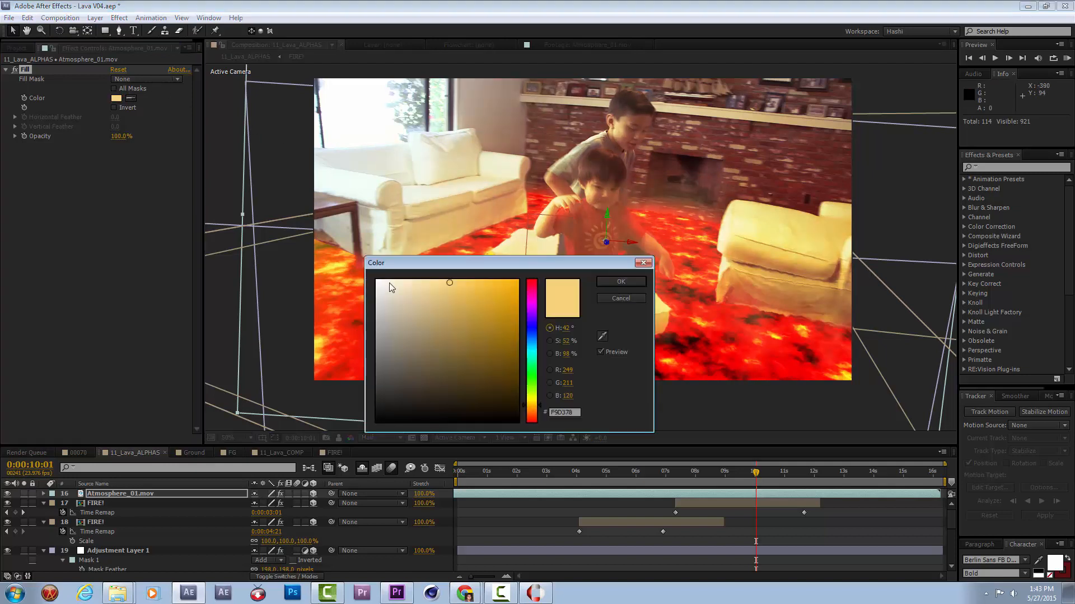
left_click(474, 307)
left_click(500, 294)
left_click(506, 306)
left_click(491, 286)
left_click(503, 292)
left_click(629, 280)
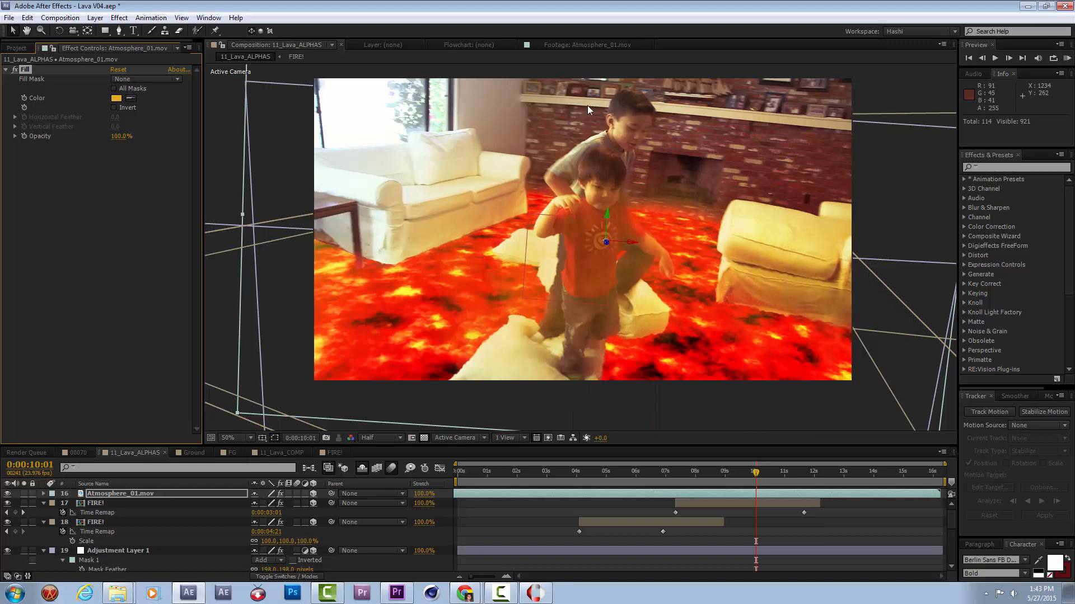
Keyframe Atmosphere_01.mov's opacity at 100% at 0:00:10:01 and 0% at 0:00:05:03, and shift the 0% keyframe to 0:00:03:19.
left_click(143, 495)
key("t")
left_click(72, 503)
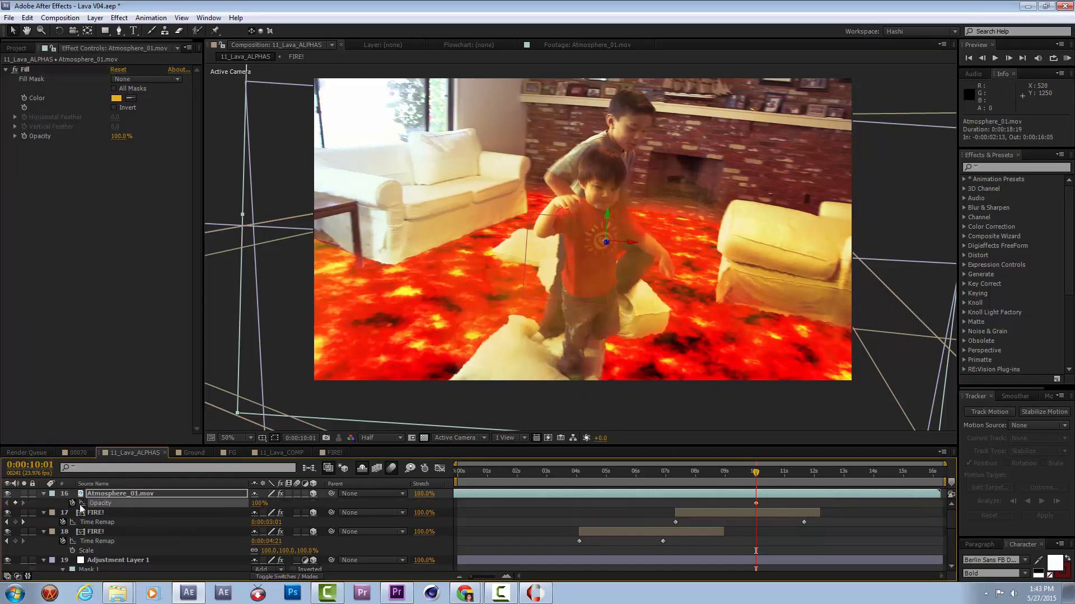
left_click(609, 474)
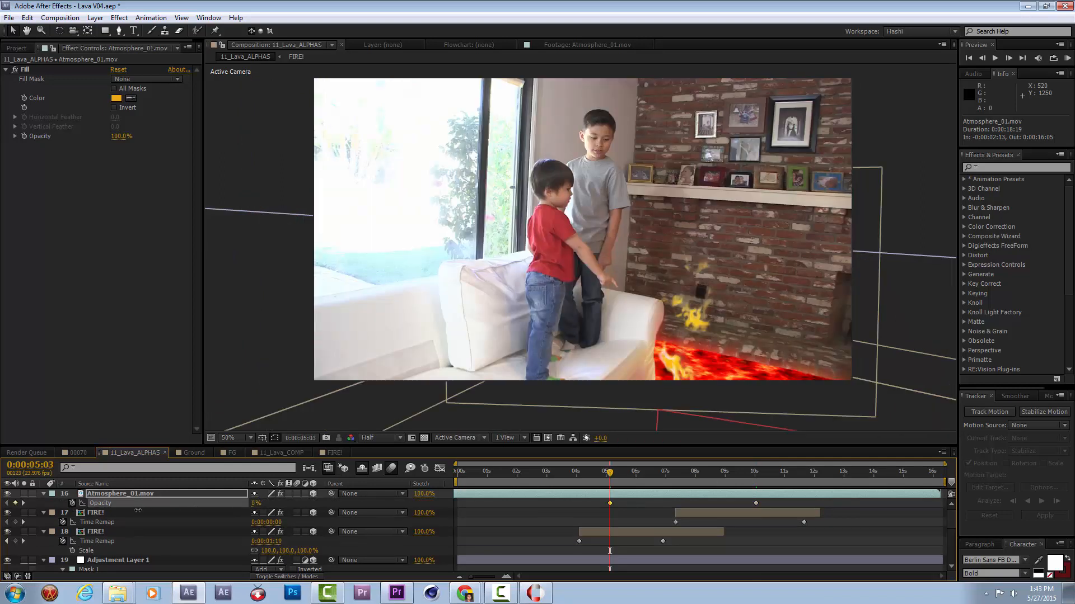
left_click(611, 503)
left_click_drag(642, 476, 570, 503)
Ease both smoke opacity keyframes and preview the fade from 0:00:06:11.
left_click(649, 474)
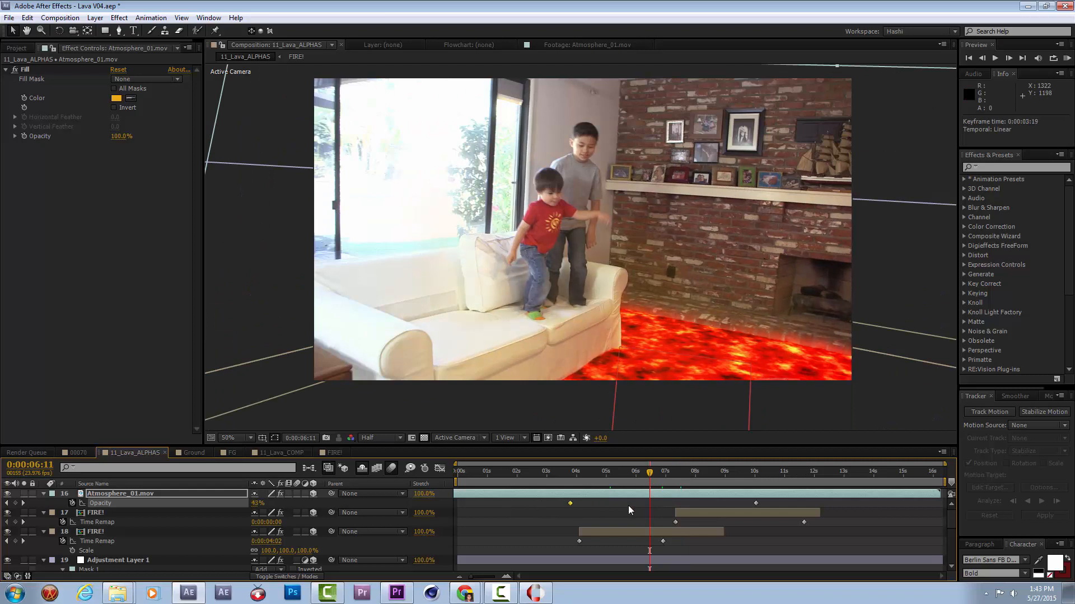
left_click_drag(753, 505, 518, 505)
left_click(1054, 58)
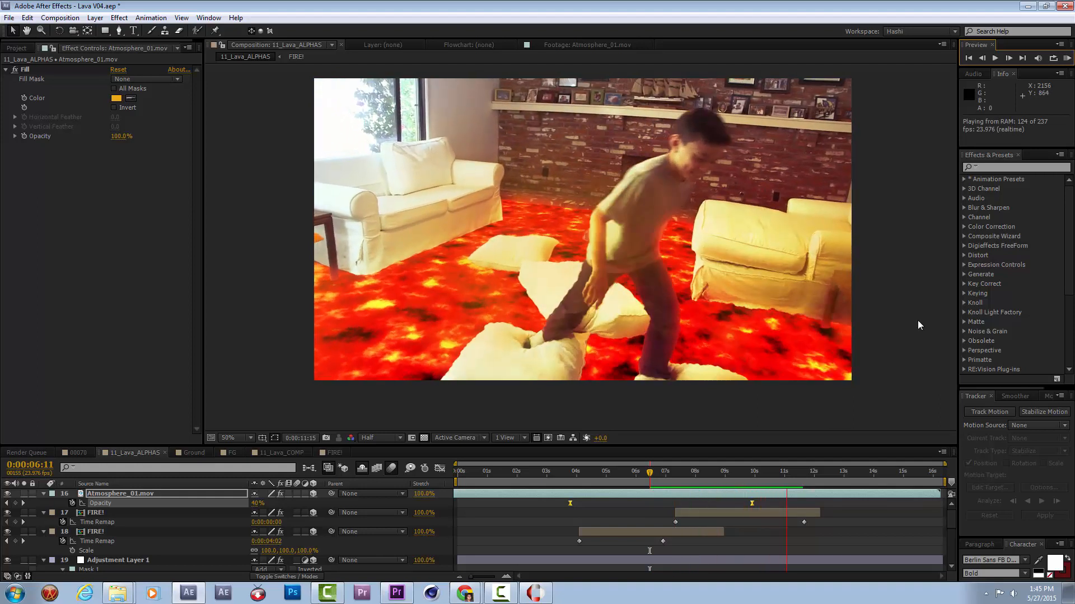
left_click_drag(692, 473, 760, 480)
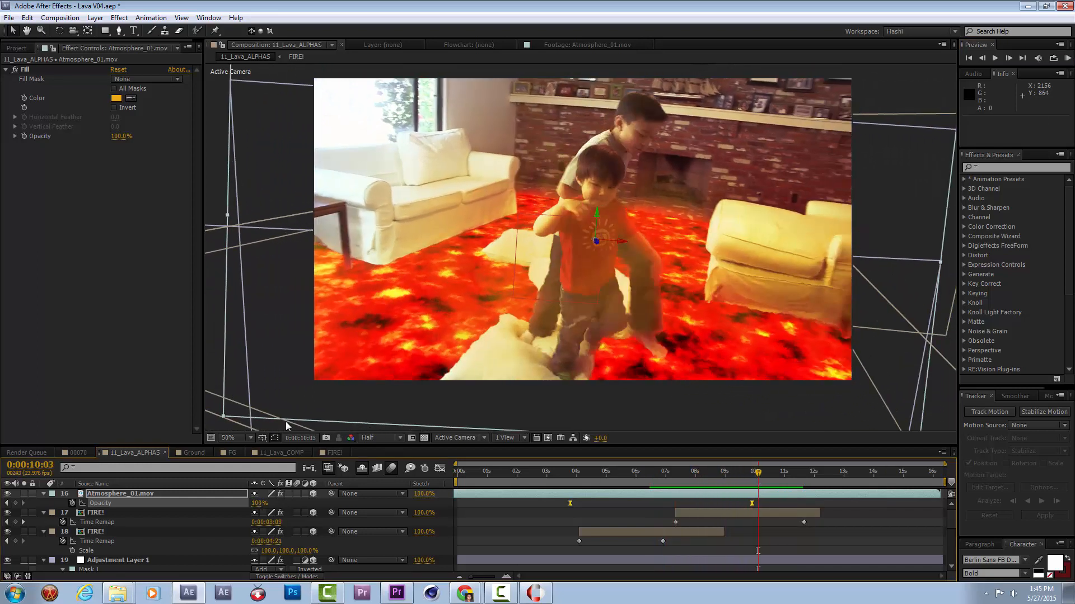
Review the stock fire clips Fire_01.mov through Fire_05.mov.
left_click(16, 49)
left_click(51, 392)
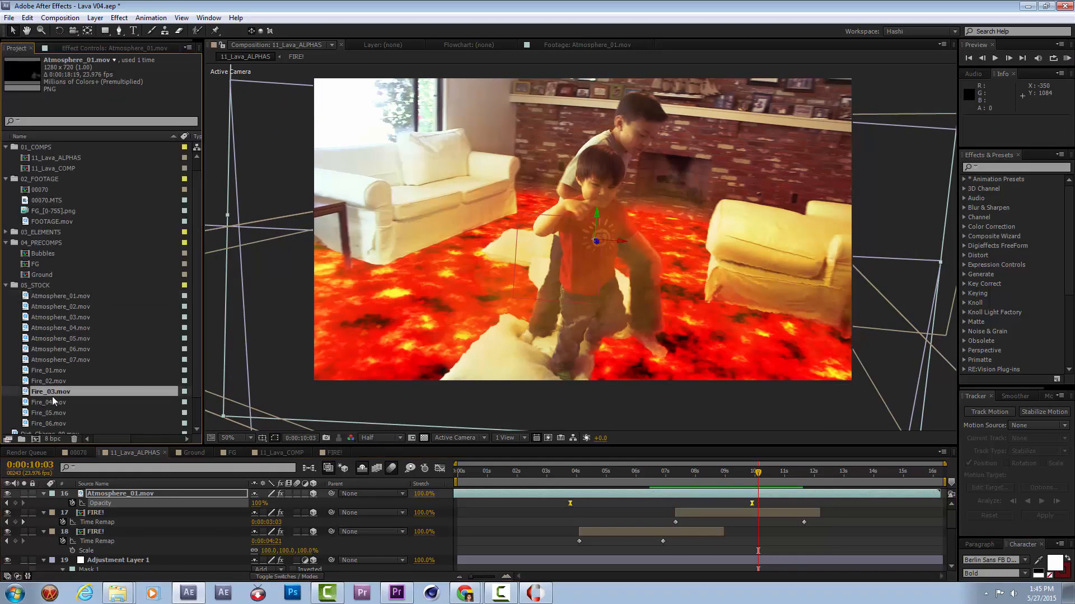
left_click(52, 381)
double_click(53, 370)
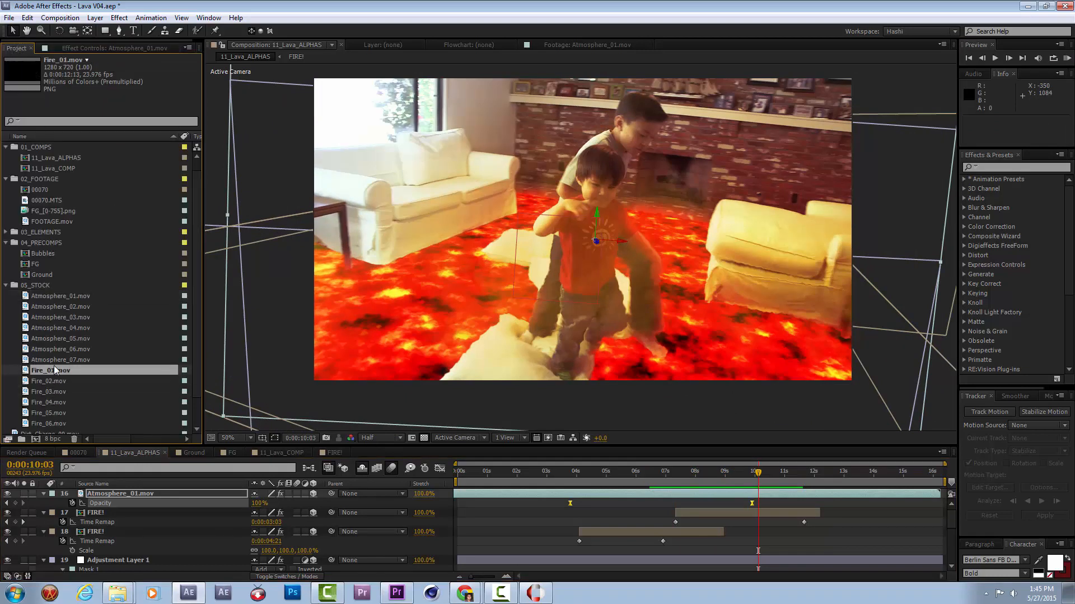
double_click(65, 380)
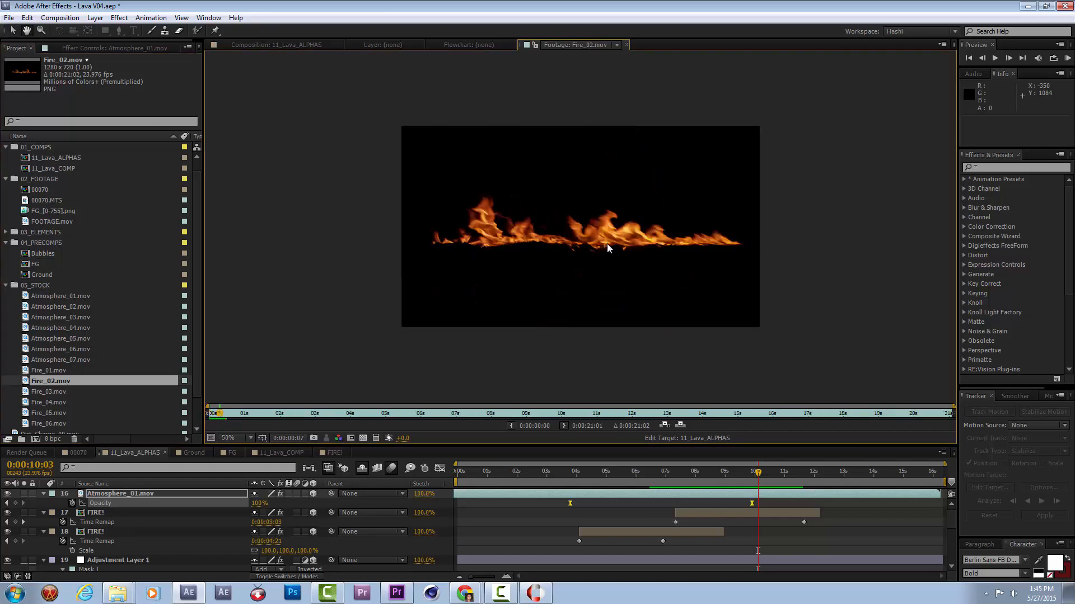
double_click(66, 392)
double_click(60, 402)
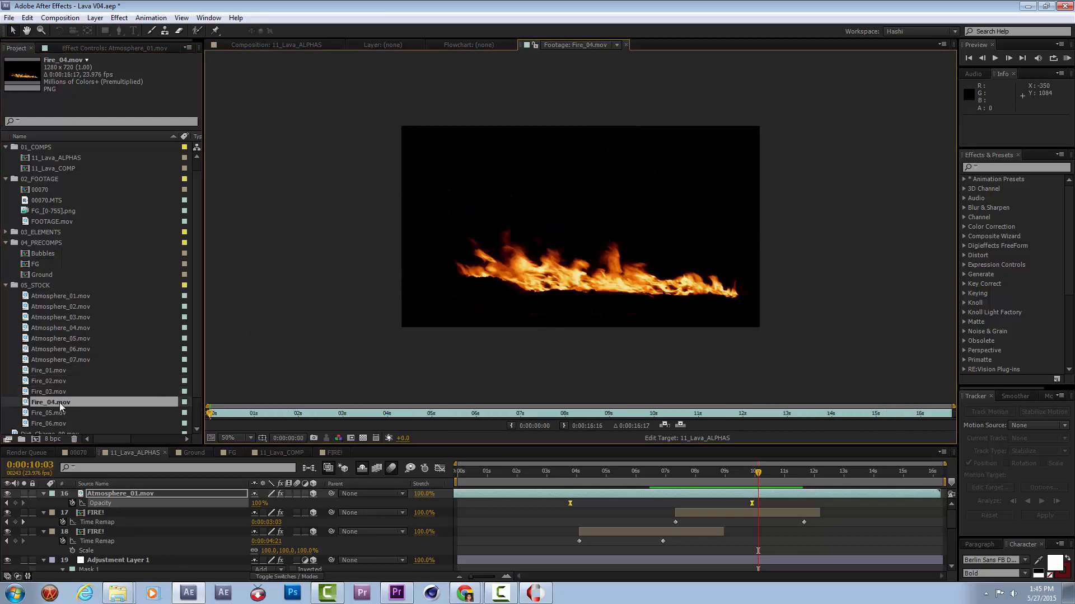
left_click(63, 414)
double_click(63, 414)
key("space")
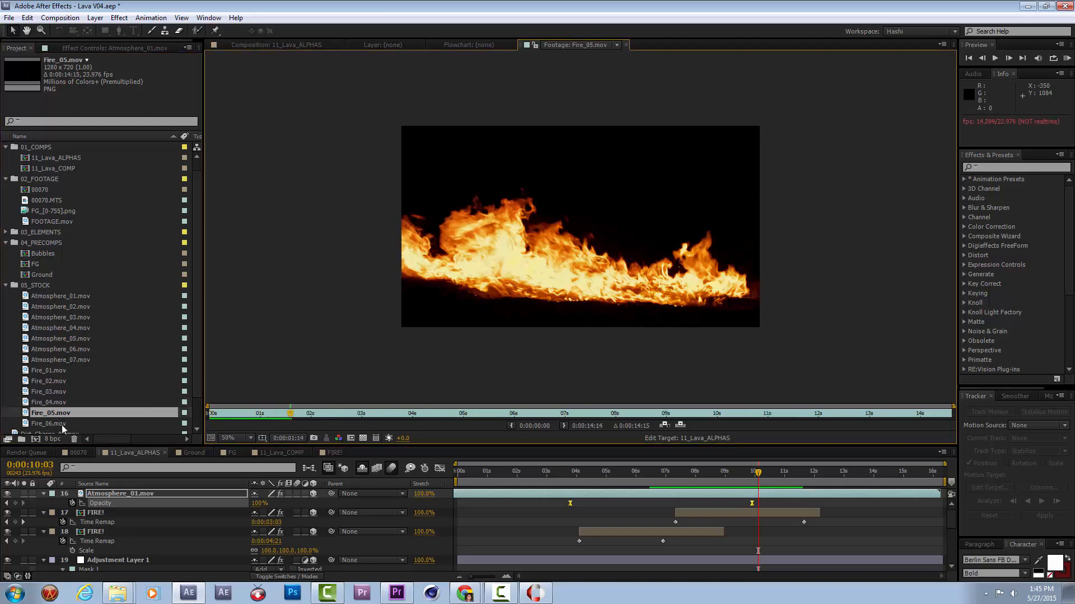
Play Fire_06.mov and compare Fire_01.mov, Fire_02.mov and Fire_03.mov again.
double_click(62, 424)
key("space")
scroll(75, 403, "down", 1)
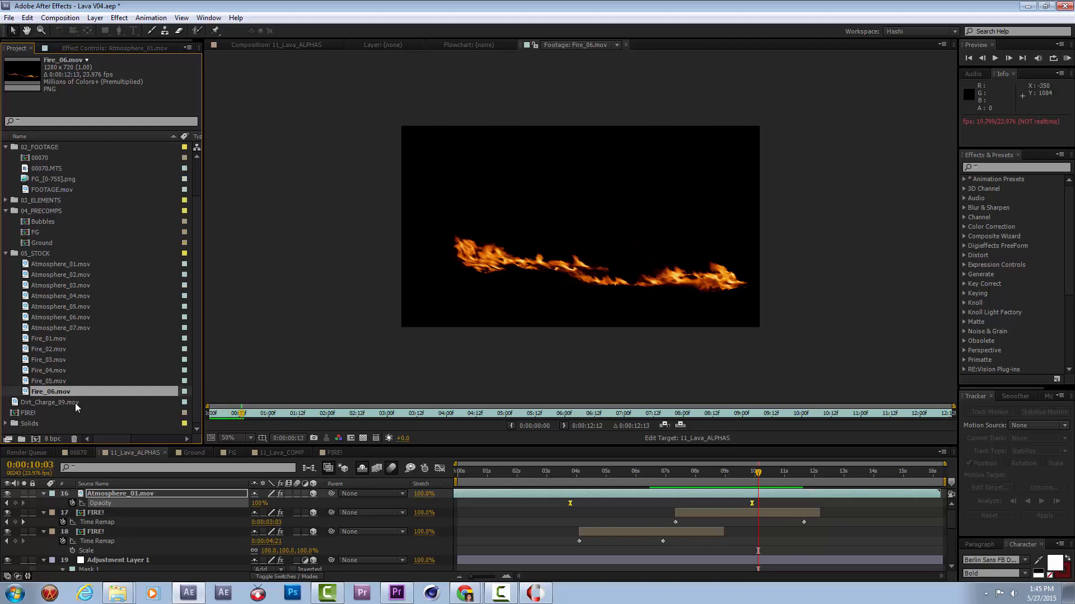
double_click(61, 341)
key("space")
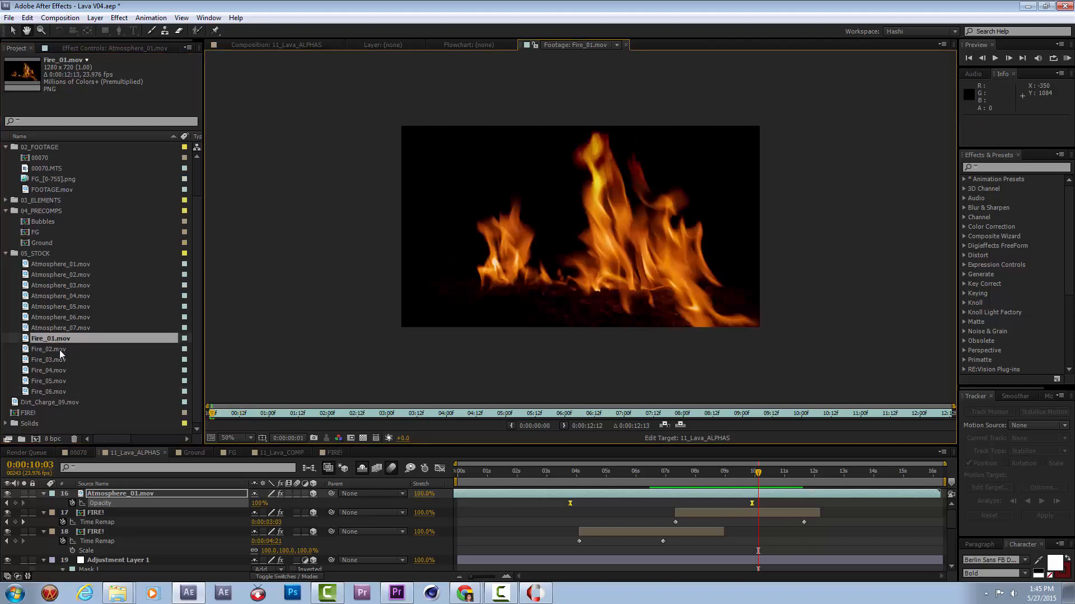
double_click(60, 348)
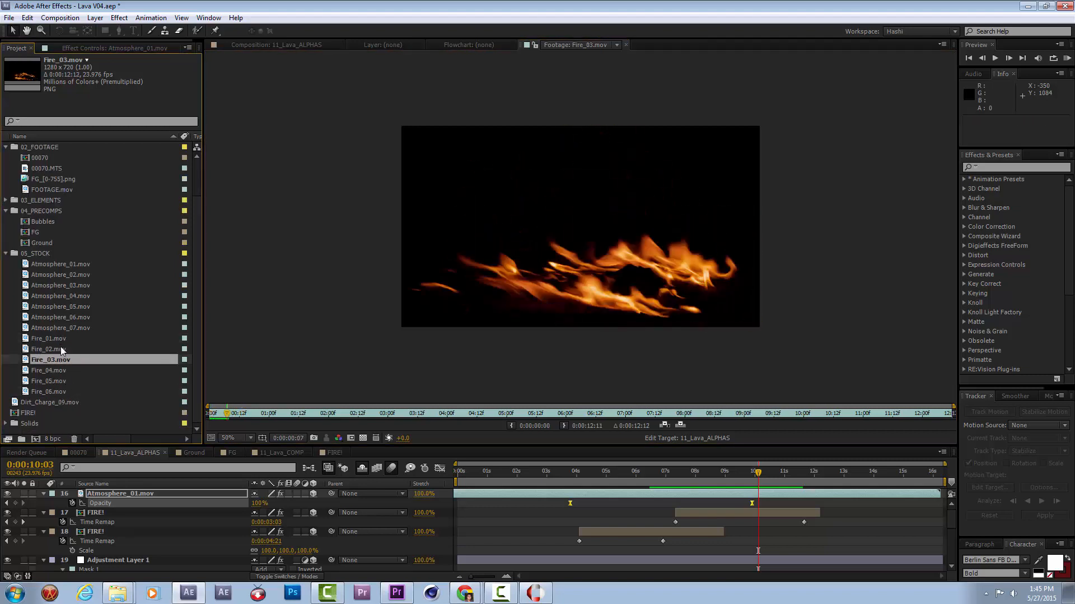
key("space")
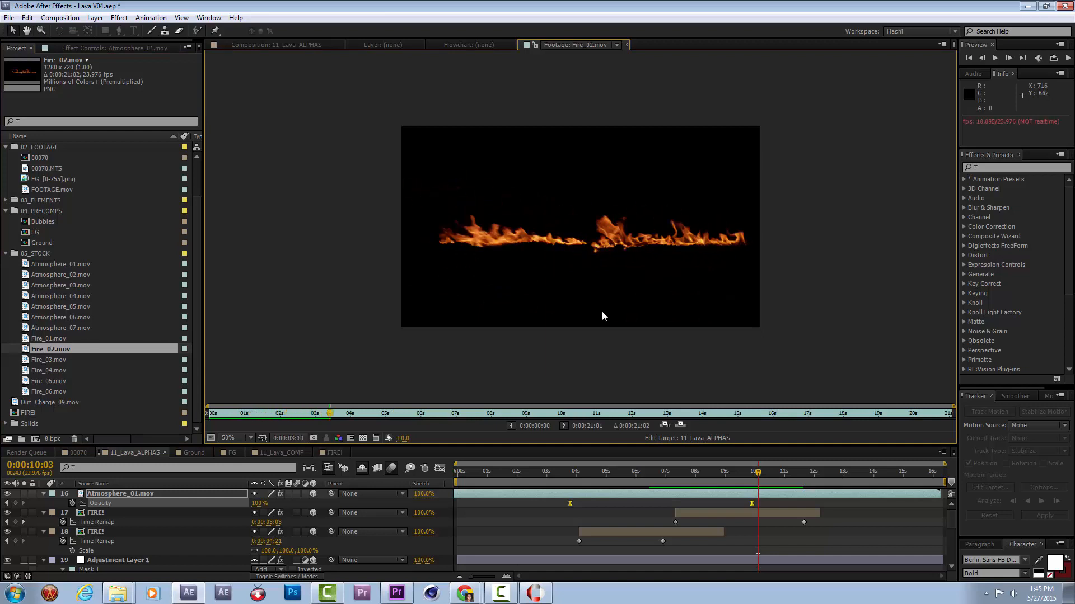
double_click(54, 357)
key("space")
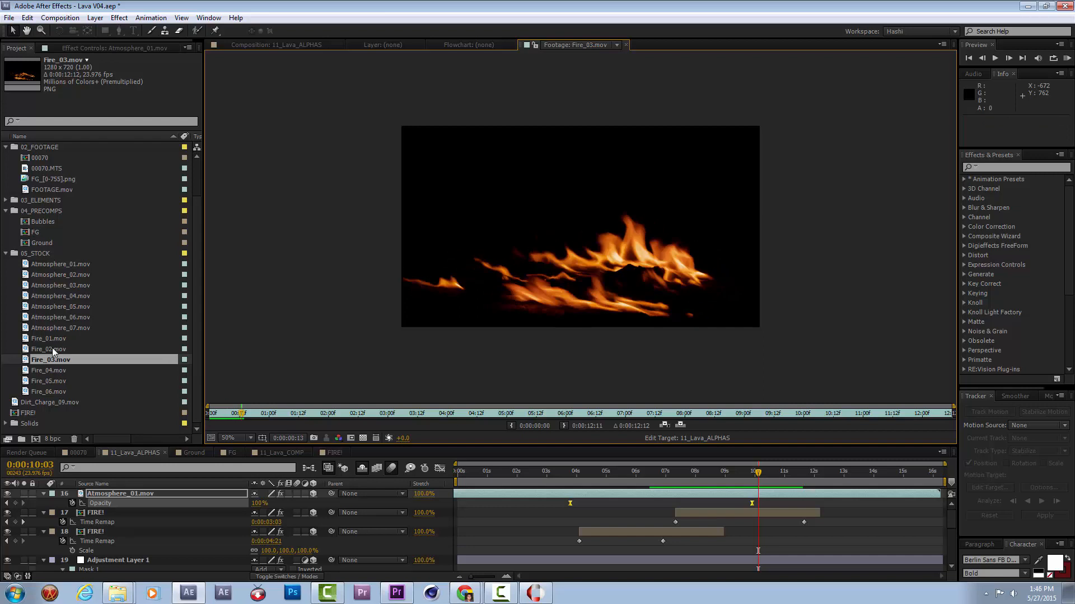
double_click(52, 347)
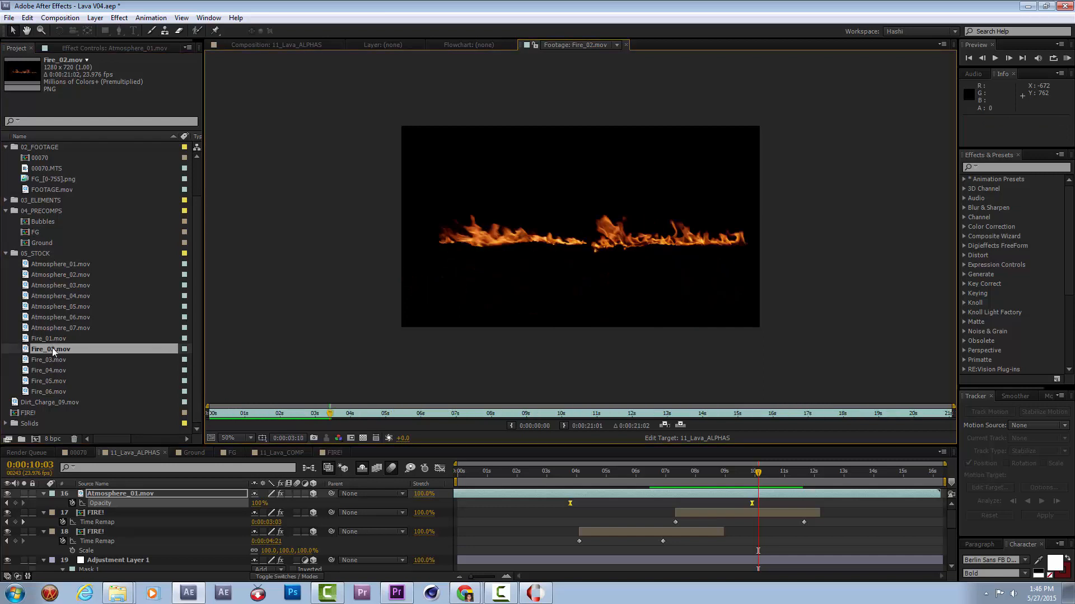
Return to the 11_Lava_ALPHAS composition and display the CameraTracker track points of the FOOTAGE.mov layer.
left_click(289, 44)
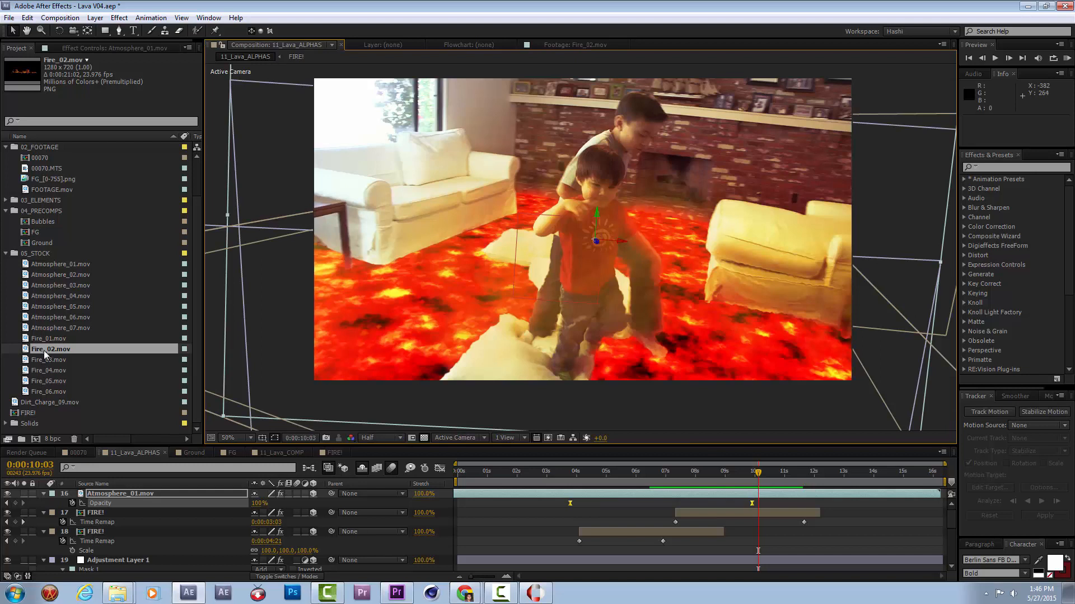
scroll(91, 520, "down", 5)
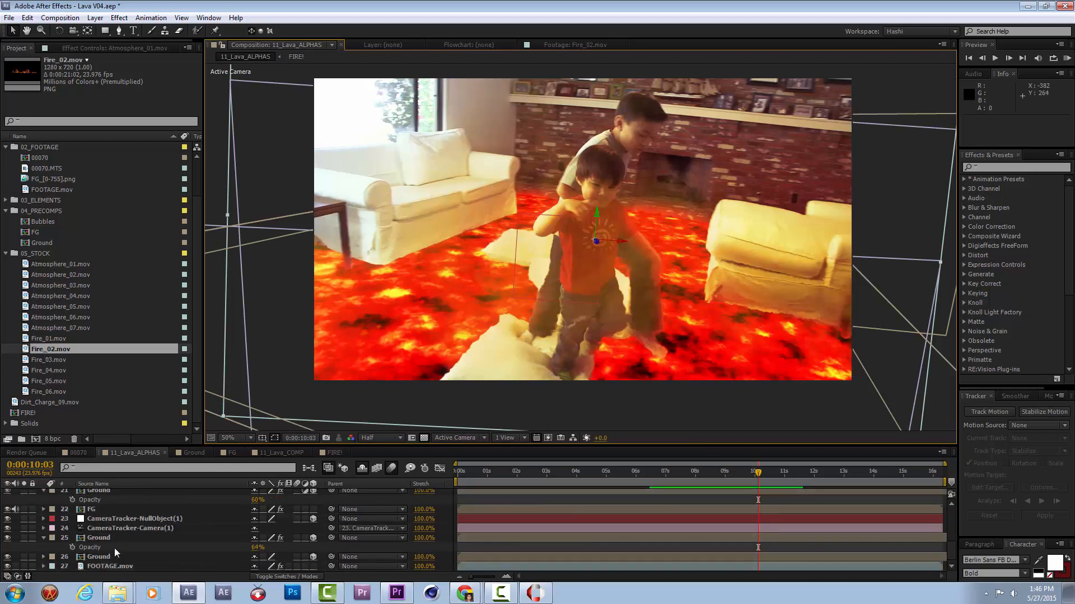
left_click(114, 567)
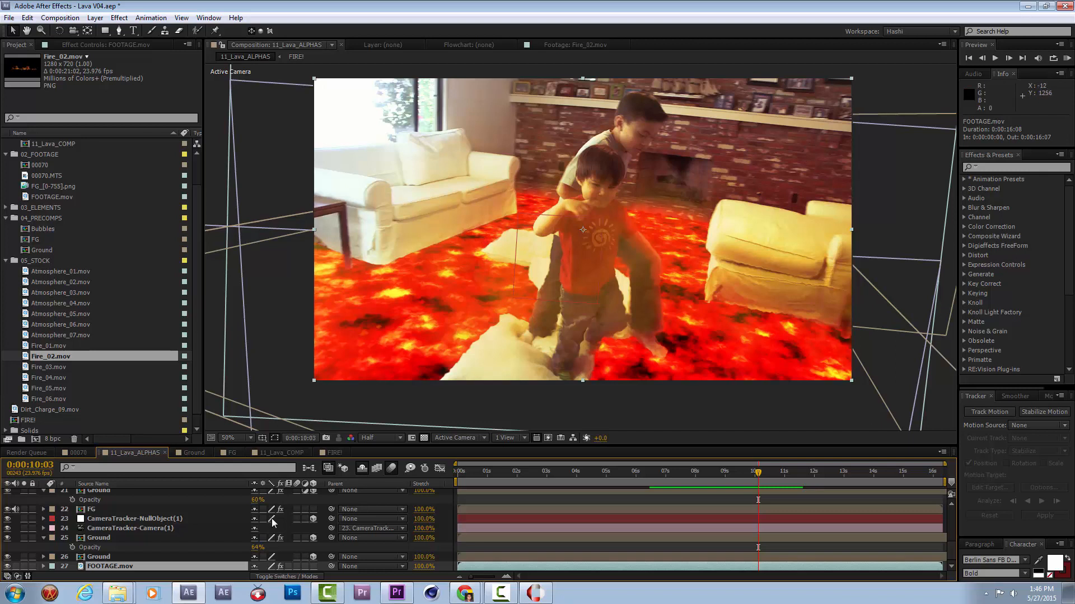
left_click(113, 44)
left_click(92, 46)
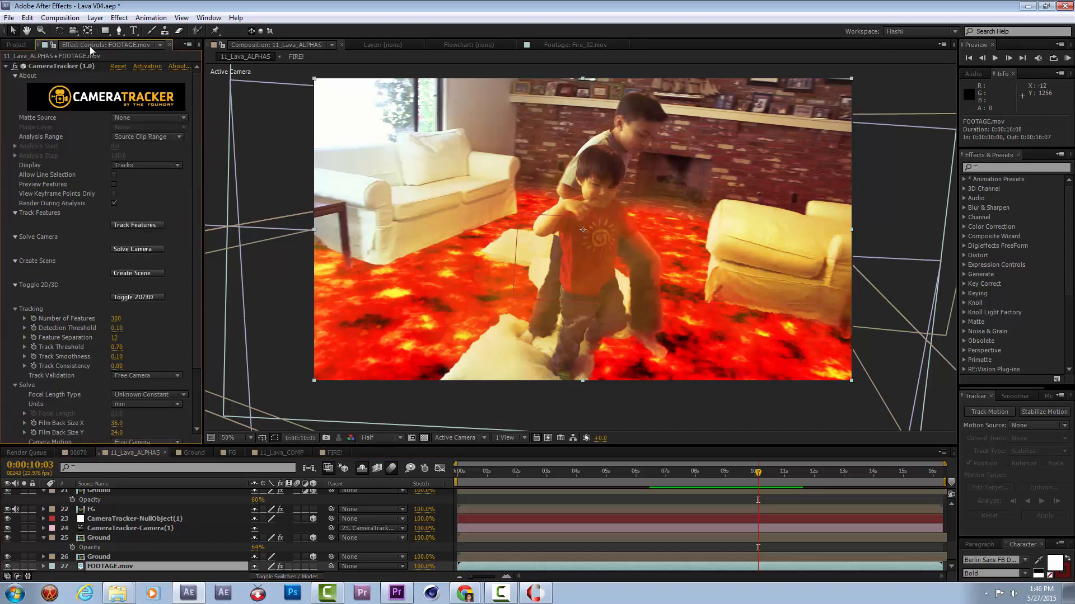
left_click(73, 64)
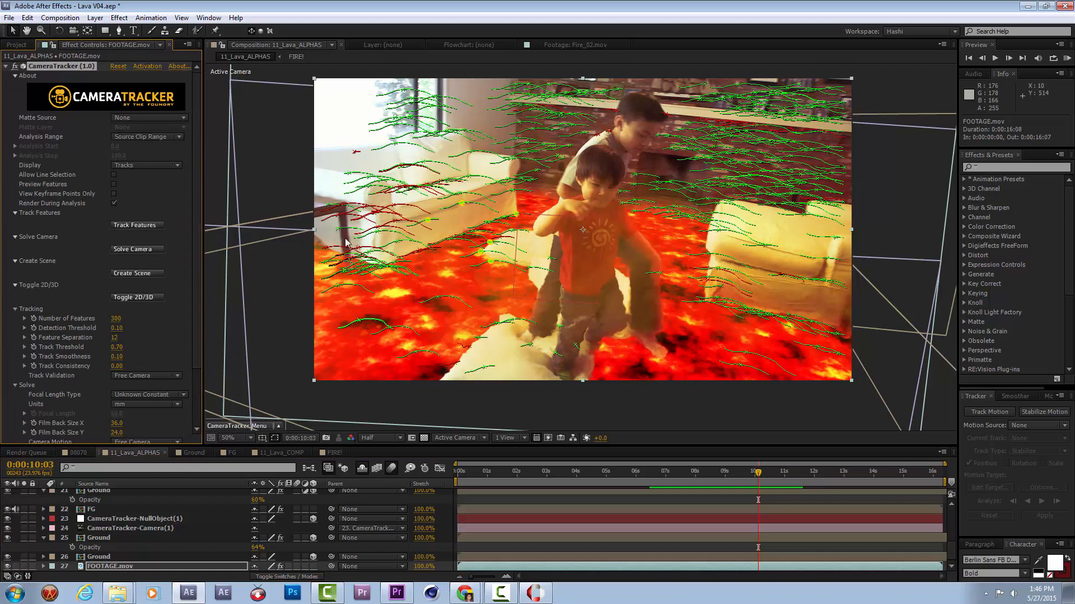
Create a CameraTracker null object from the track point where the white sofa's base meets the lava.
scroll(370, 248, "up", 1)
left_click_drag(302, 249, 526, 207)
scroll(388, 235, "up", 1)
left_click_drag(345, 240, 566, 239)
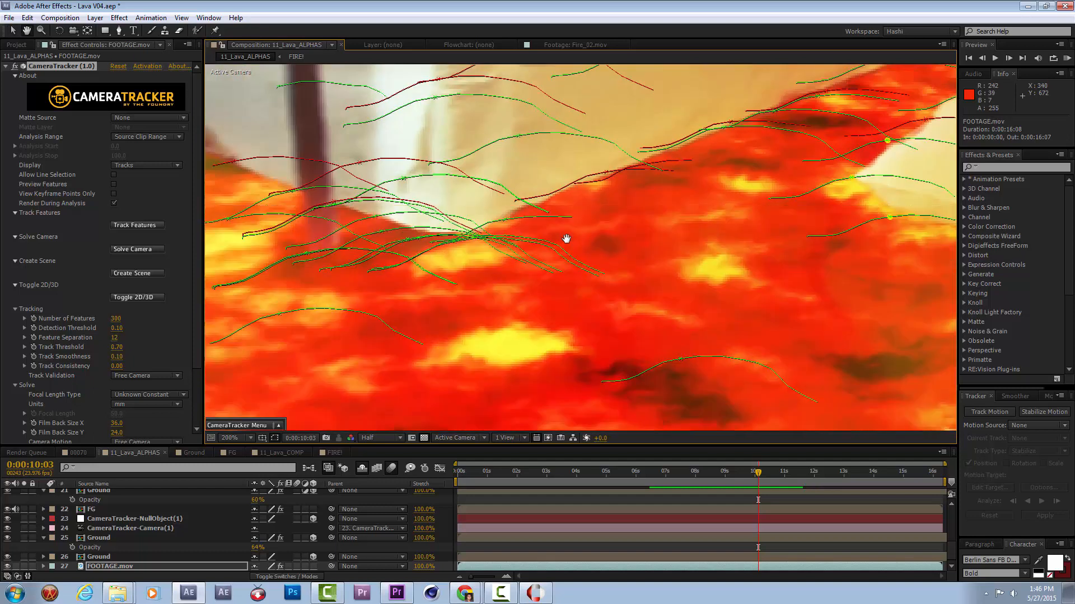
right_click(506, 225)
right_click(506, 224)
mouse_move(529, 253)
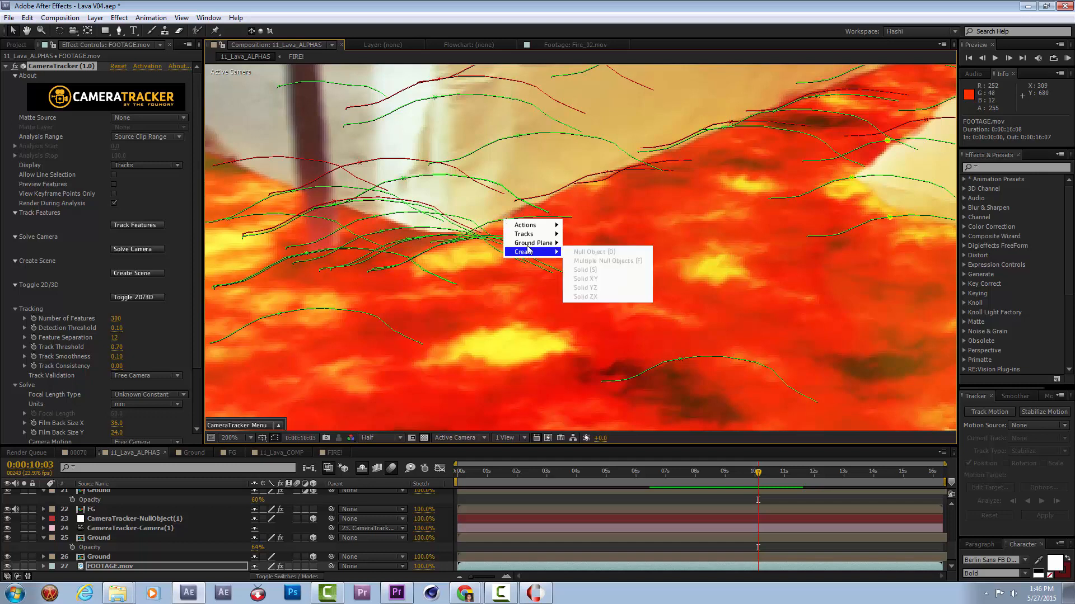
left_click(502, 221)
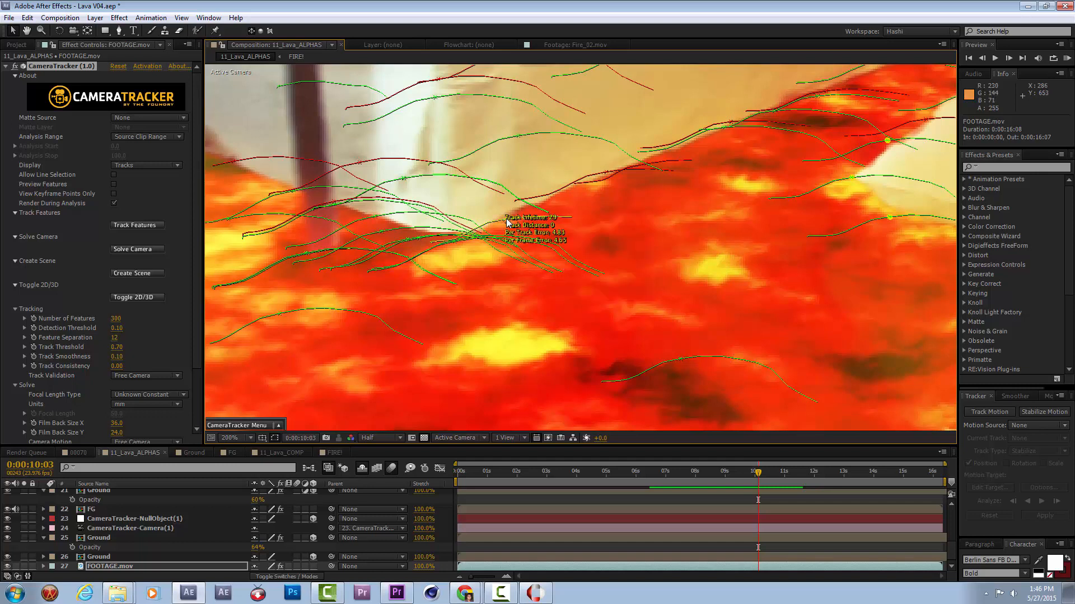
right_click(507, 223)
mouse_move(532, 252)
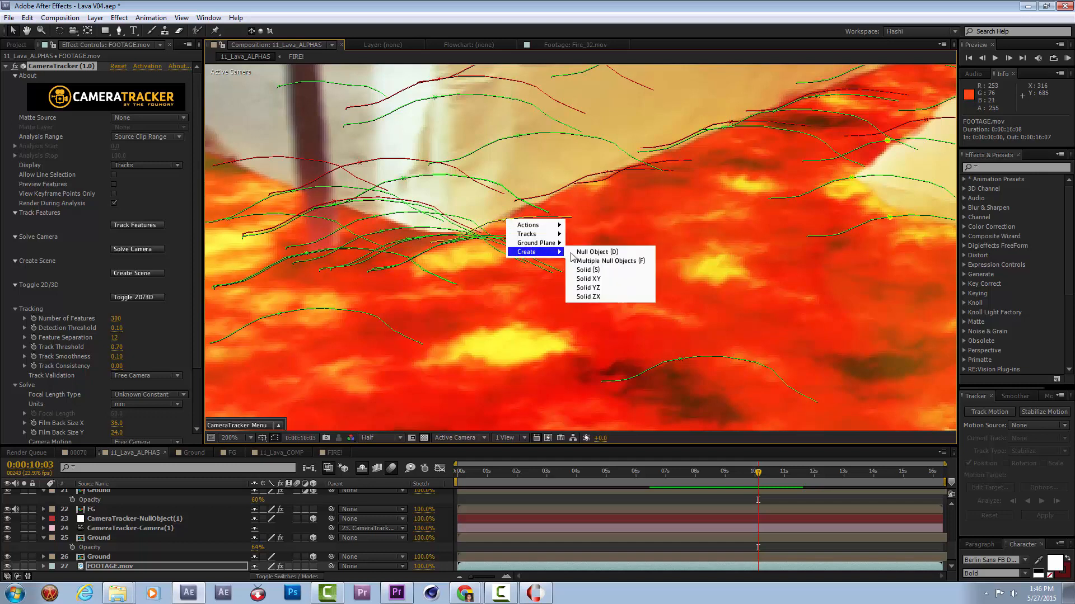
left_click(603, 253)
scroll(554, 247, "down", 6)
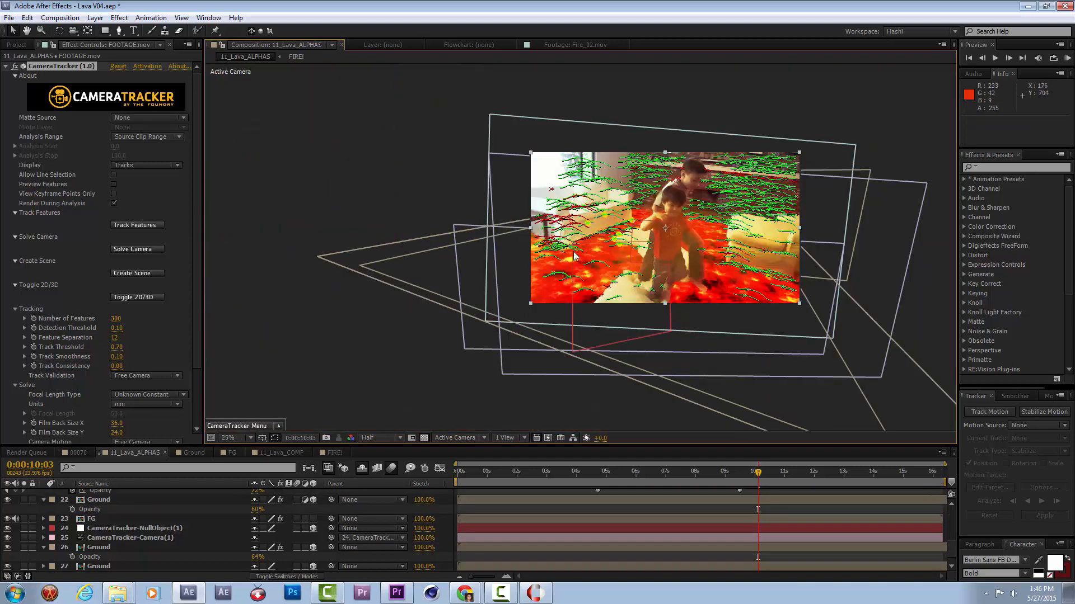
key("period")
scroll(119, 492, "up", 5)
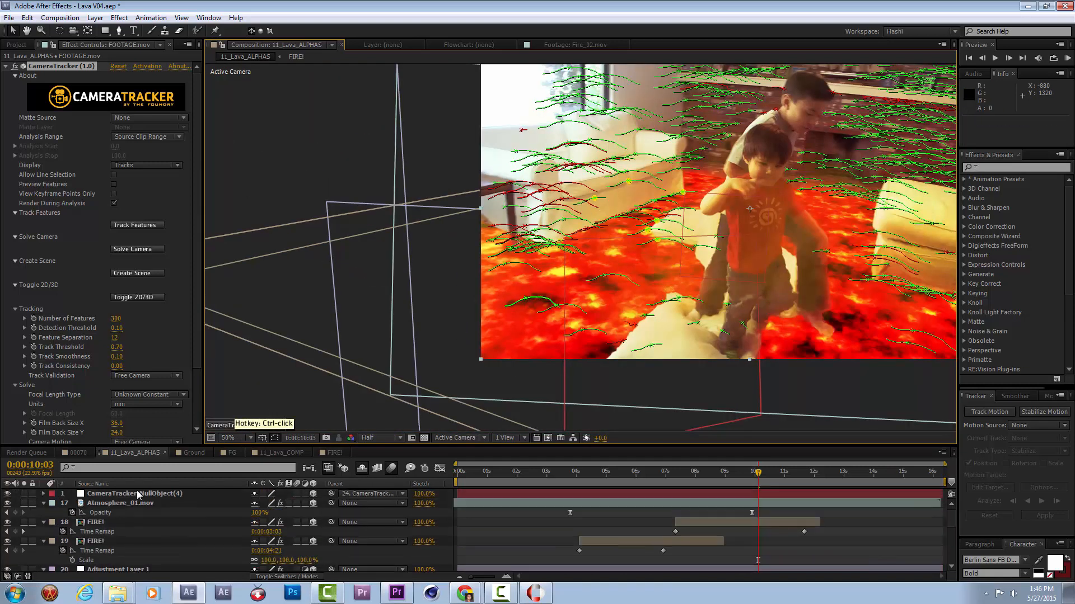
Set the parent of CameraTracker-NullObject(4) to None and copy its Position property.
left_click(301, 491)
left_click(348, 495)
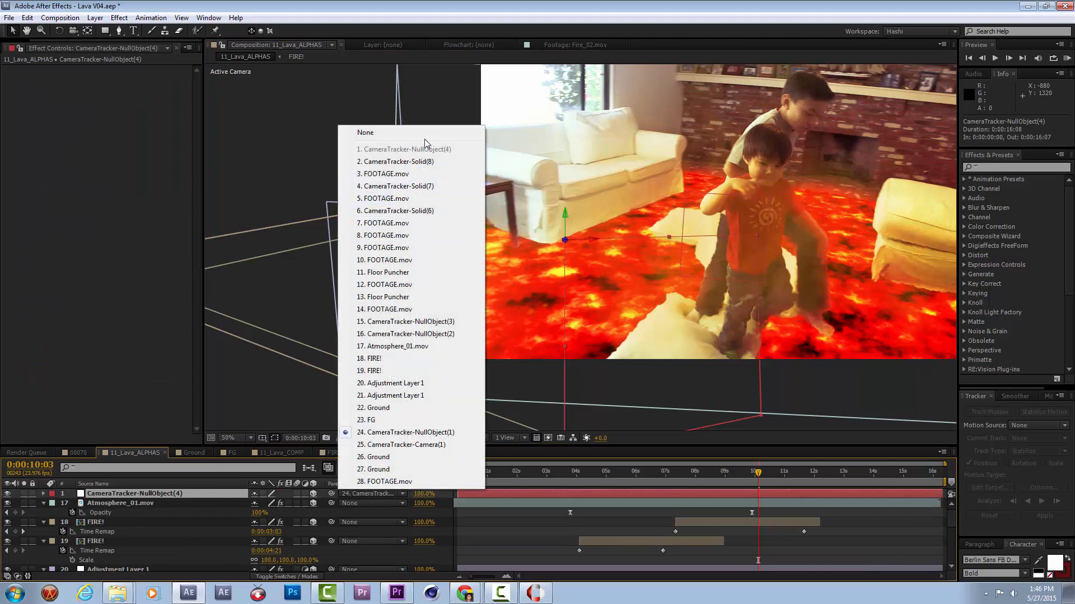
left_click(391, 133)
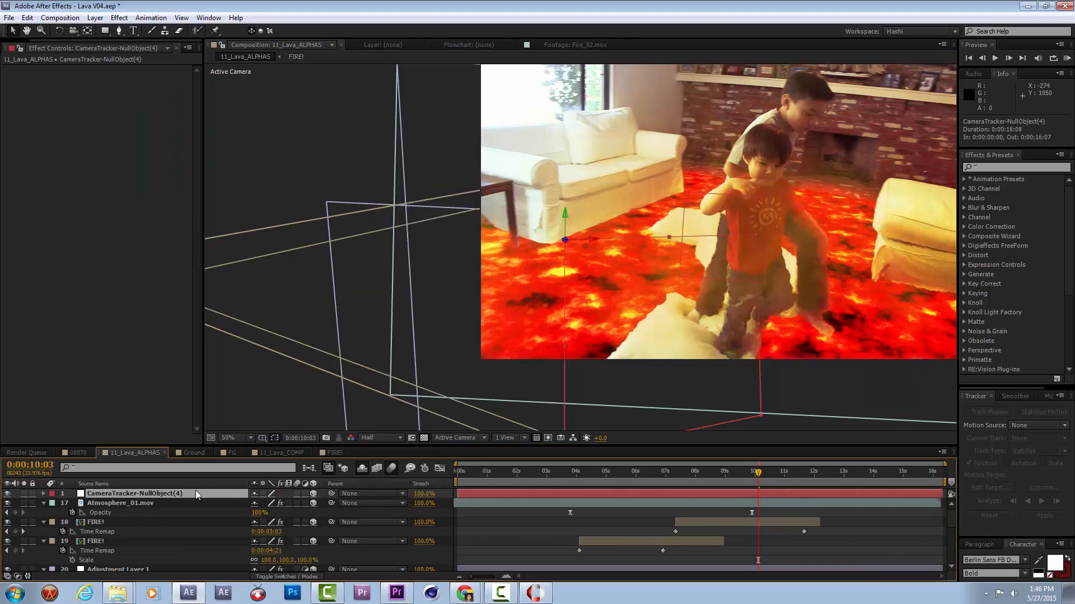
key("alt+shift+p")
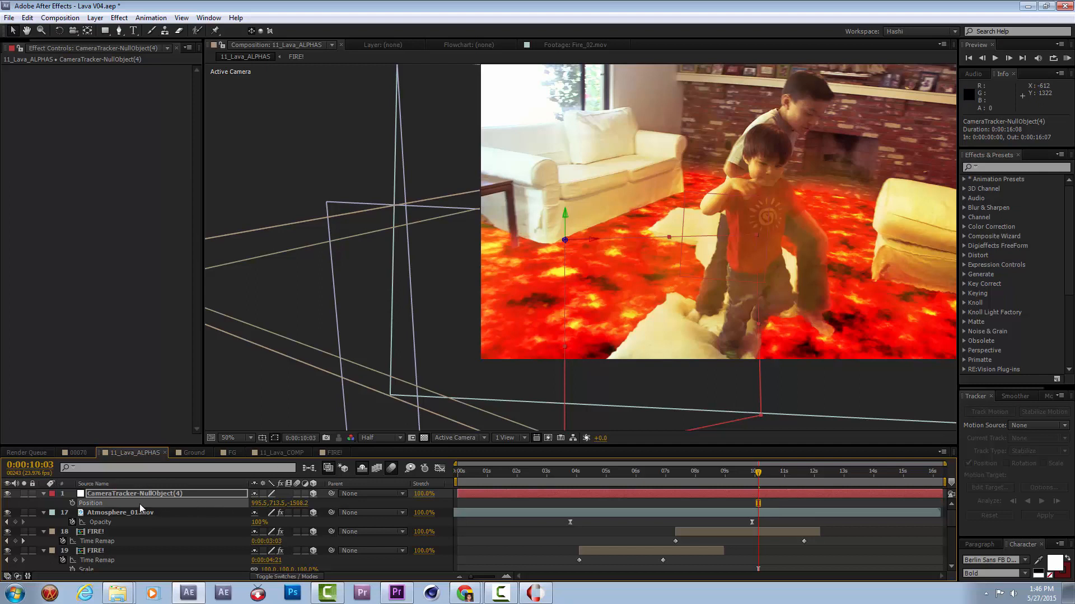
Collapse the revealed properties of all layers in the timeline and clear the layer selection.
scroll(131, 552, "down", 5)
scroll(131, 552, "up", 5)
key("ctrl+a")
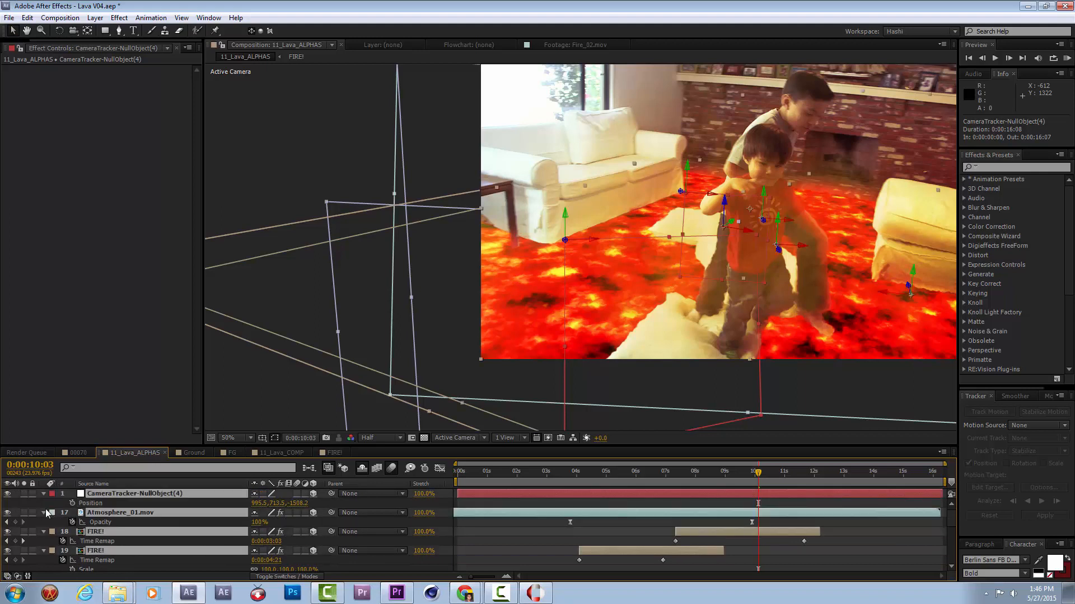
left_click(44, 513)
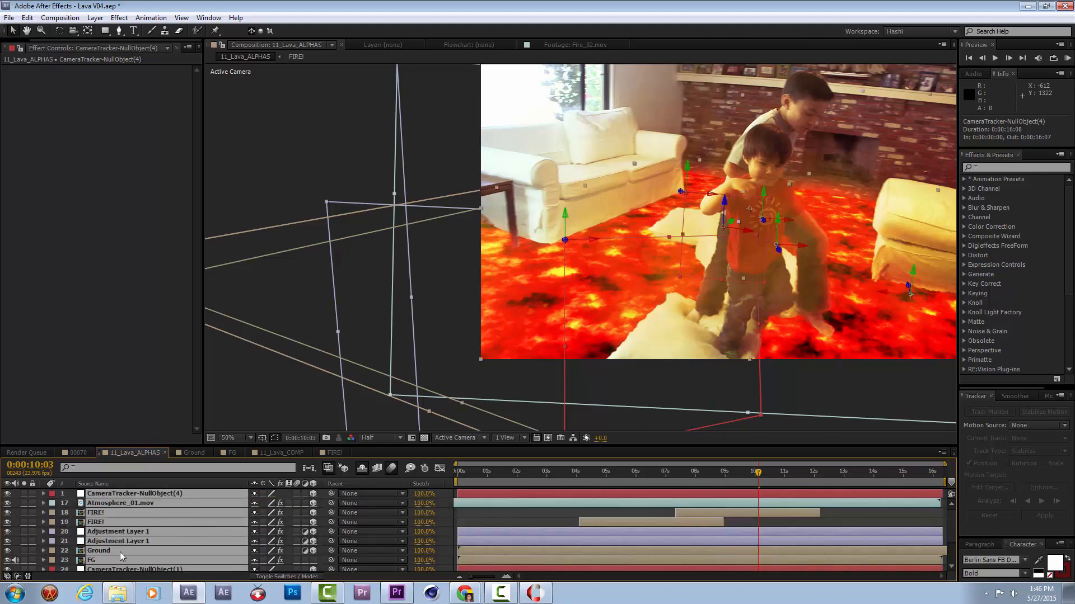
left_click(493, 518)
Add Fire_02.mov directly above the first Ground layer as a 3D layer and paste the copied null position onto it.
left_click(15, 45)
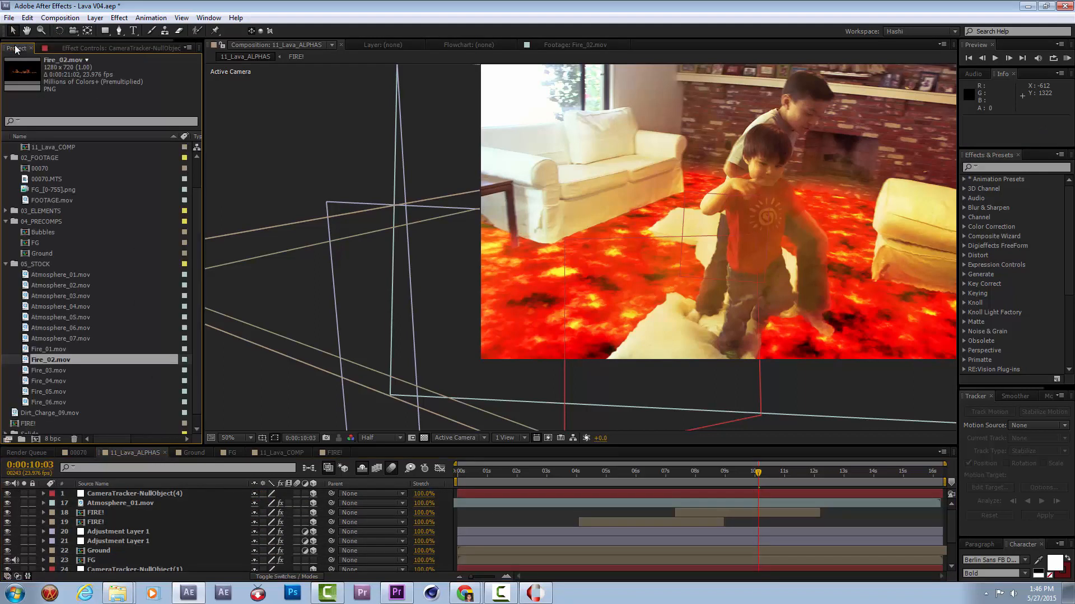
left_click_drag(52, 361, 133, 551)
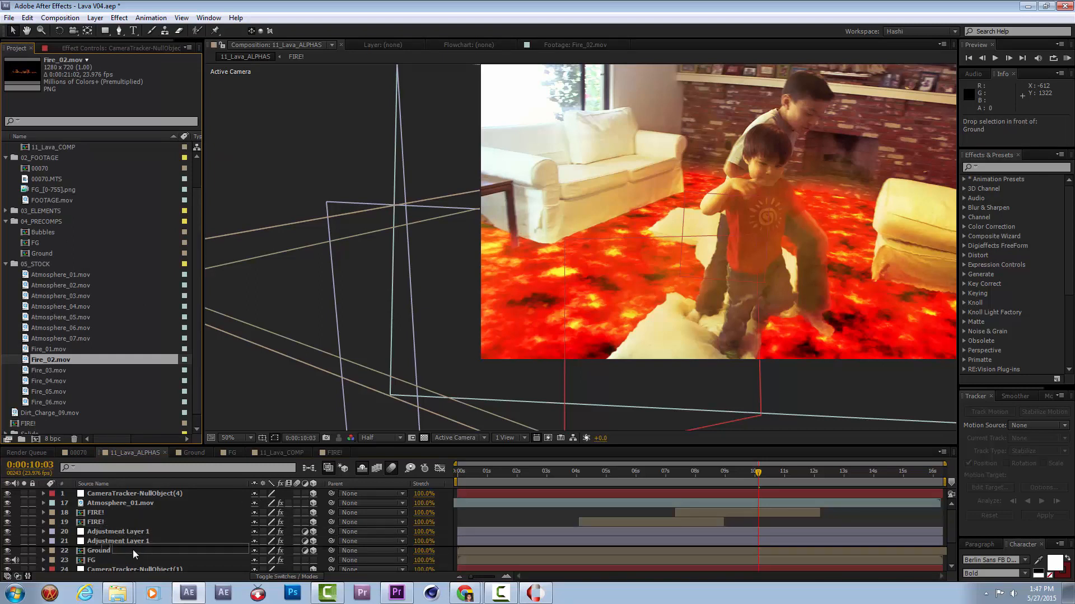
left_click_drag(132, 549, 132, 549)
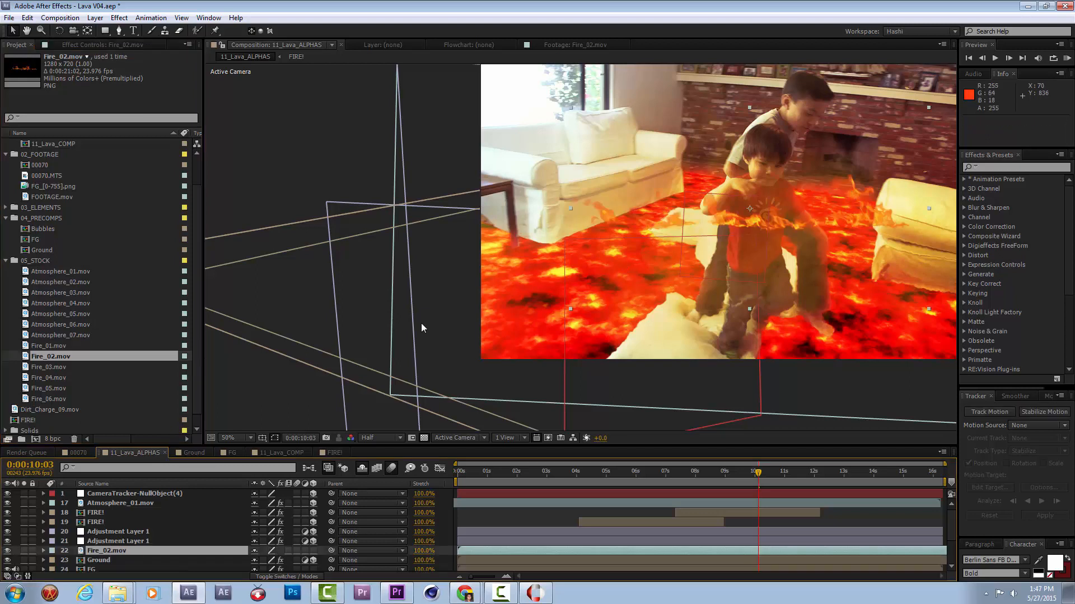
left_click(314, 551)
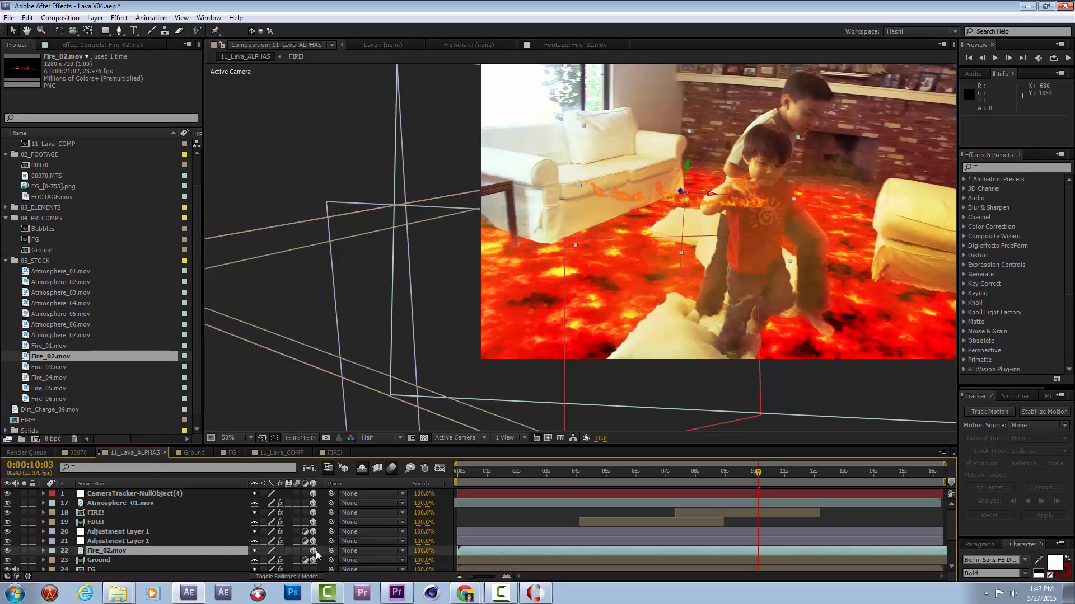
key("ctrl+v")
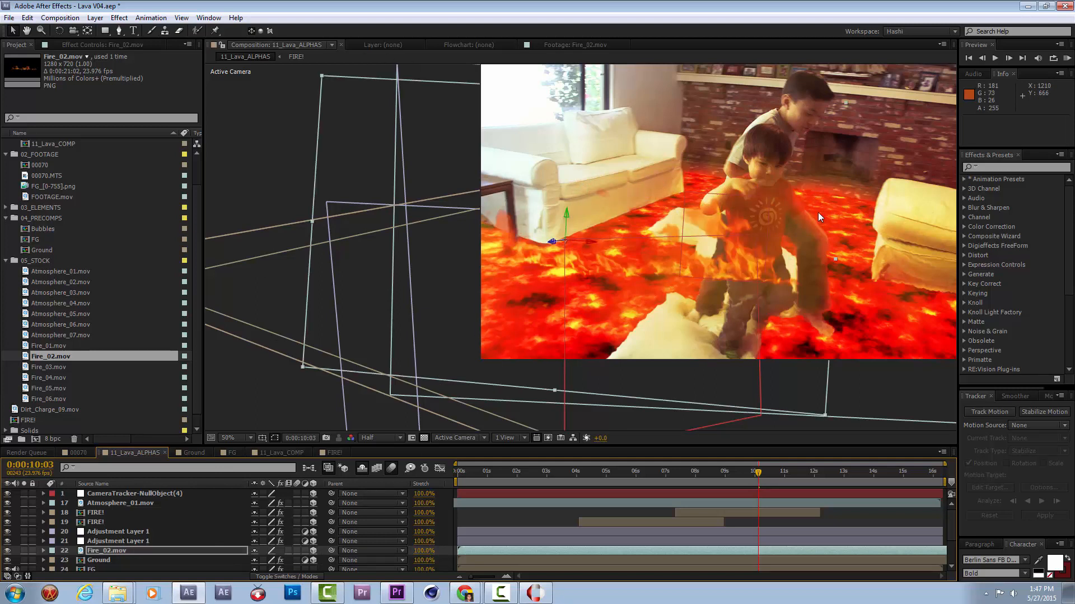
Set Fire_02.mov's anchor point to 640, 426, 0 and rotate the layer along the sofa to an orientation of about 0°, 290°, 348°.
key("a")
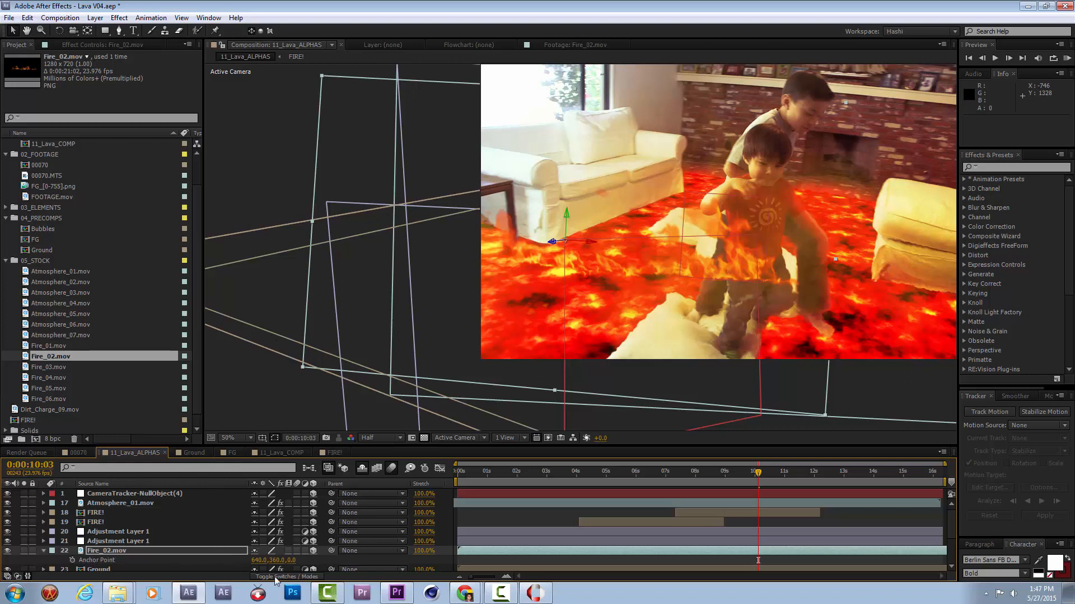
left_click_drag(274, 560, 316, 553)
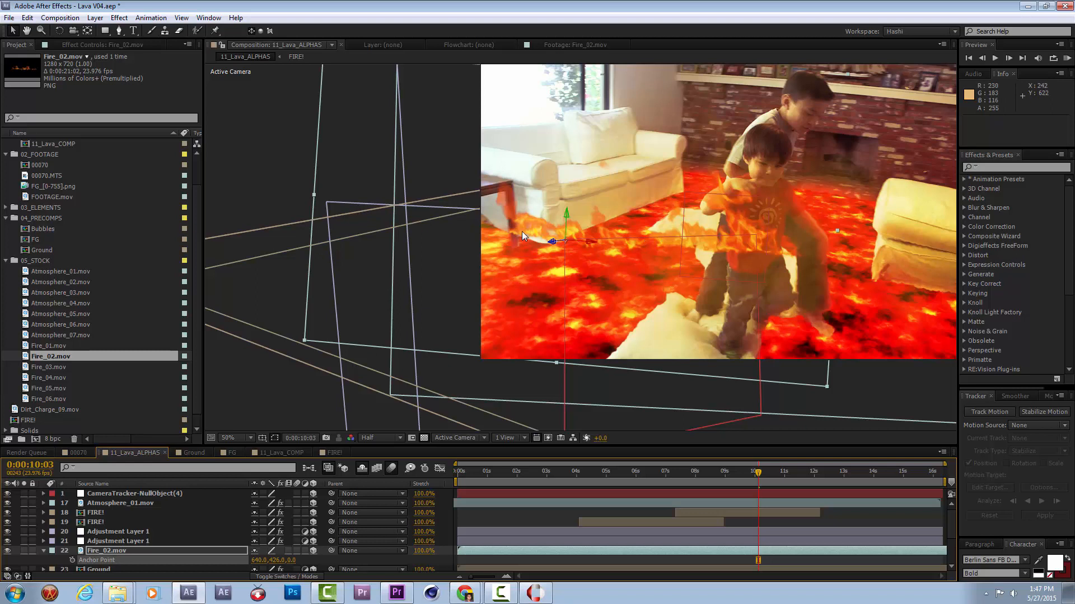
key("w")
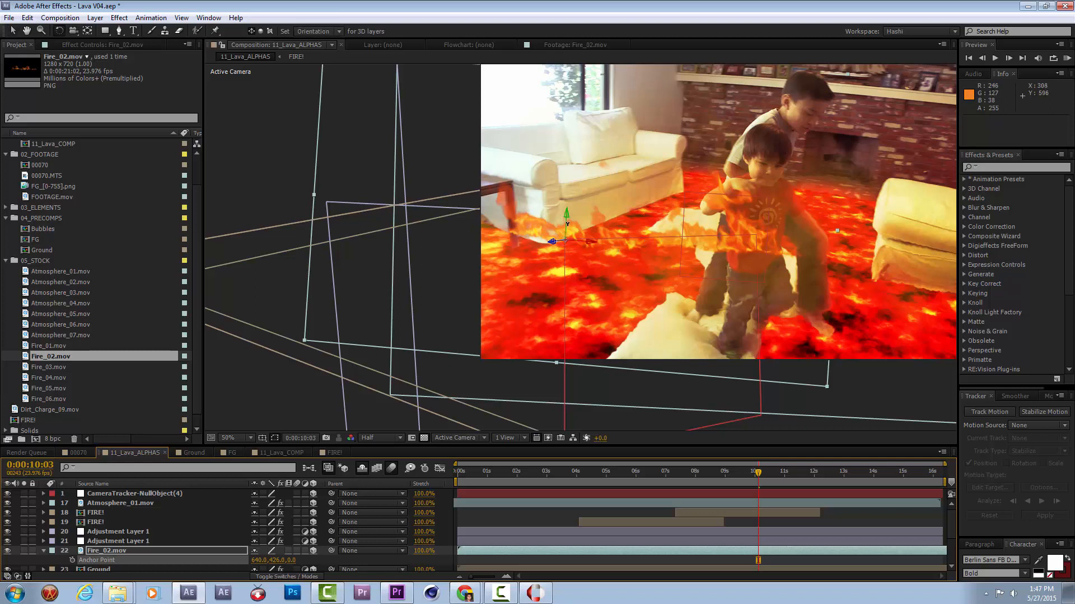
left_click_drag(565, 228, 585, 244)
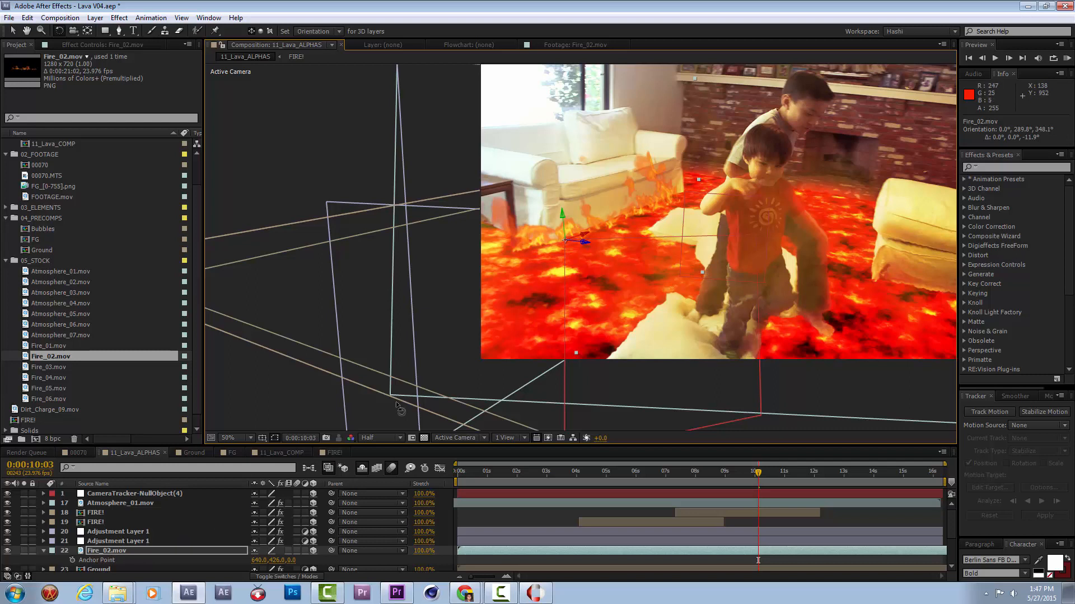
Examine from several angles in Custom View 1 how the Fire_02.mov plane stands on the lava ground.
scroll(163, 538, "down", 3)
left_click(142, 532)
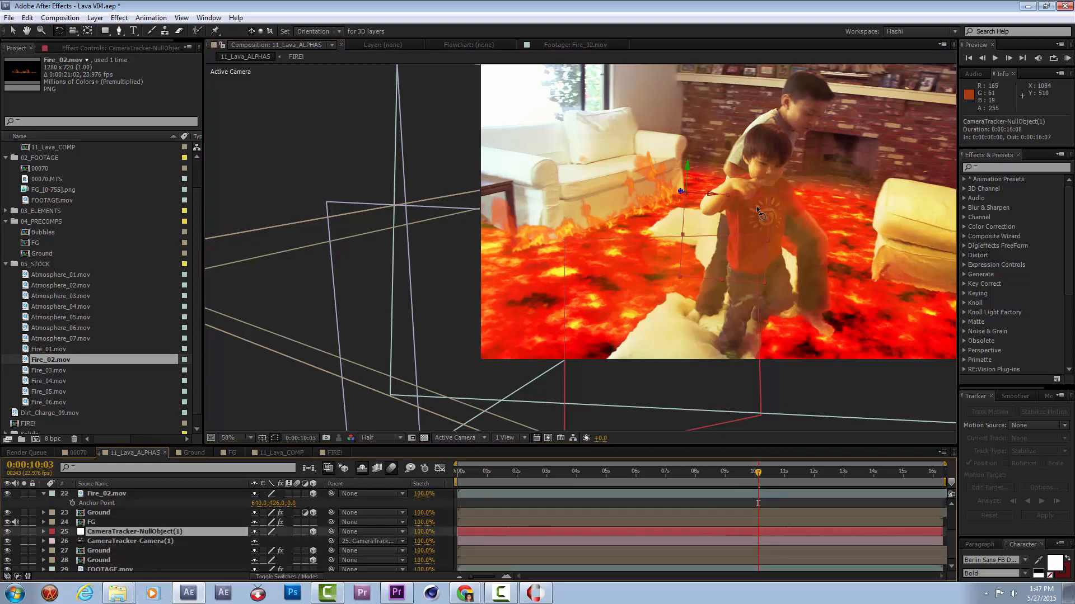
key("F11")
key("c")
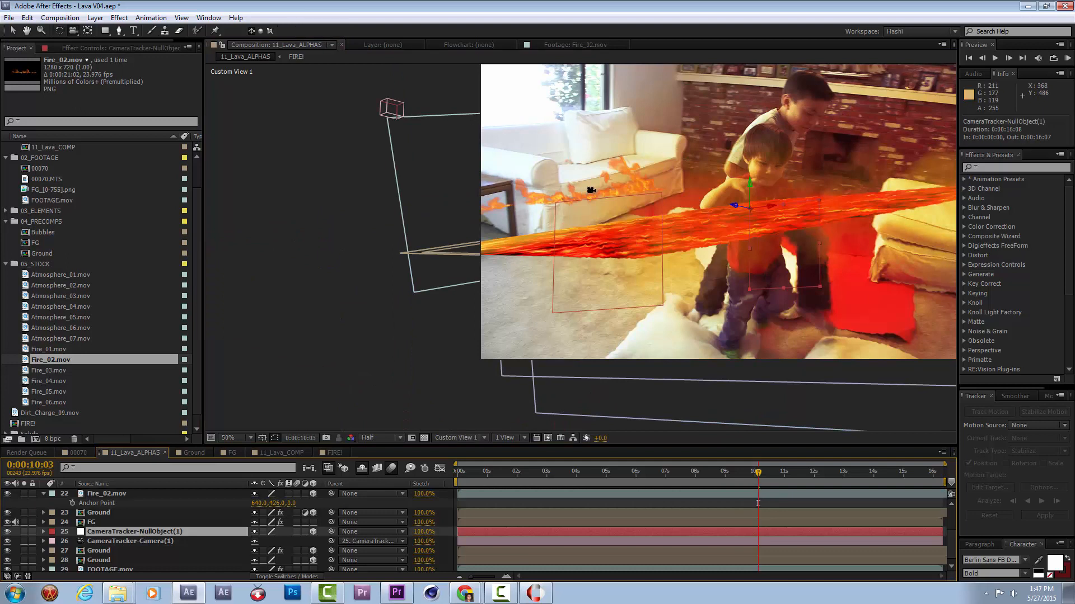
left_click_drag(618, 186, 864, 159)
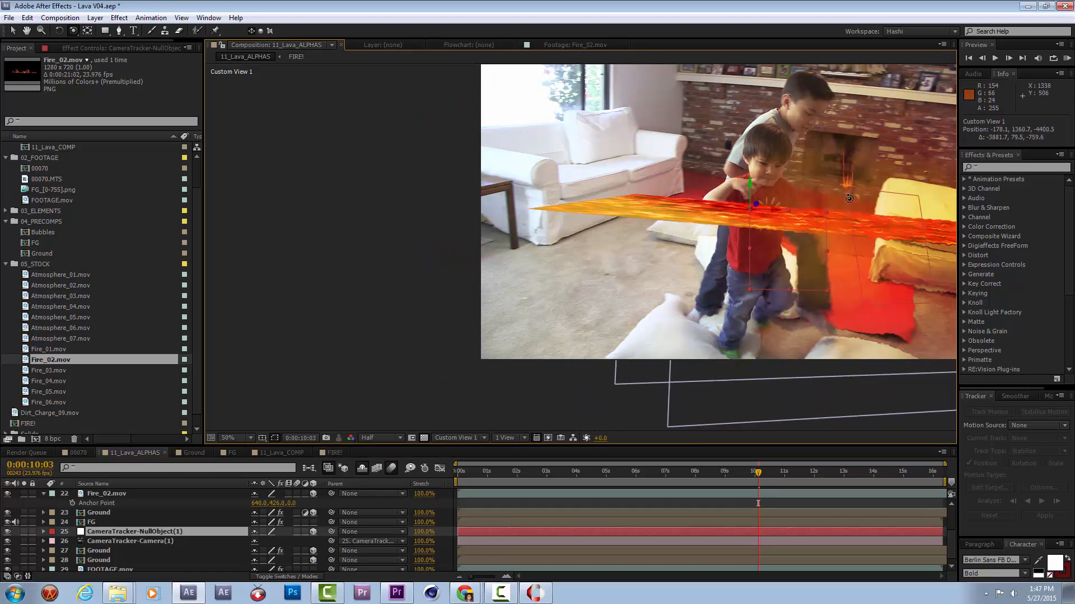
left_click_drag(859, 193, 758, 174)
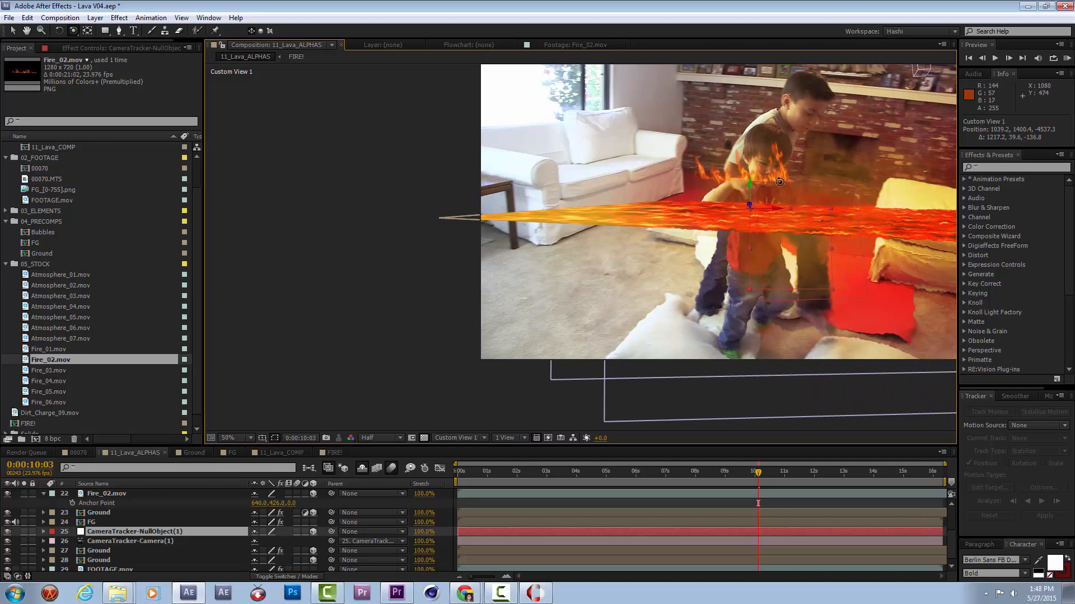
key("period")
key("space")
left_click_drag(880, 210, 648, 248)
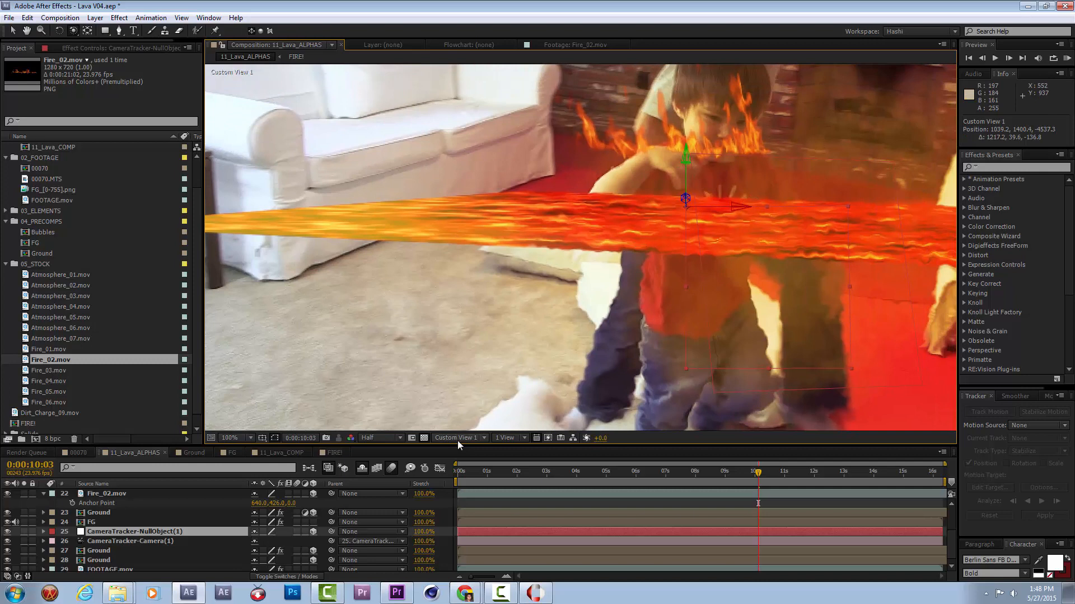
mouse_move(809, 175)
left_mouse_down()
mouse_move(801, 171)
mouse_move(811, 185)
left_mouse_up()
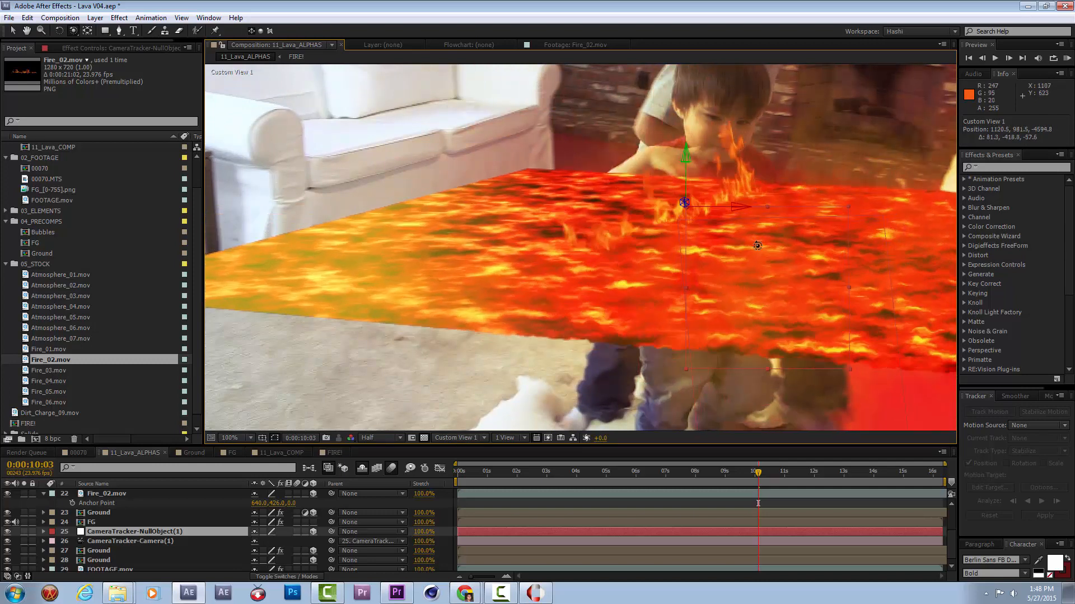
left_click_drag(720, 232, 723, 235)
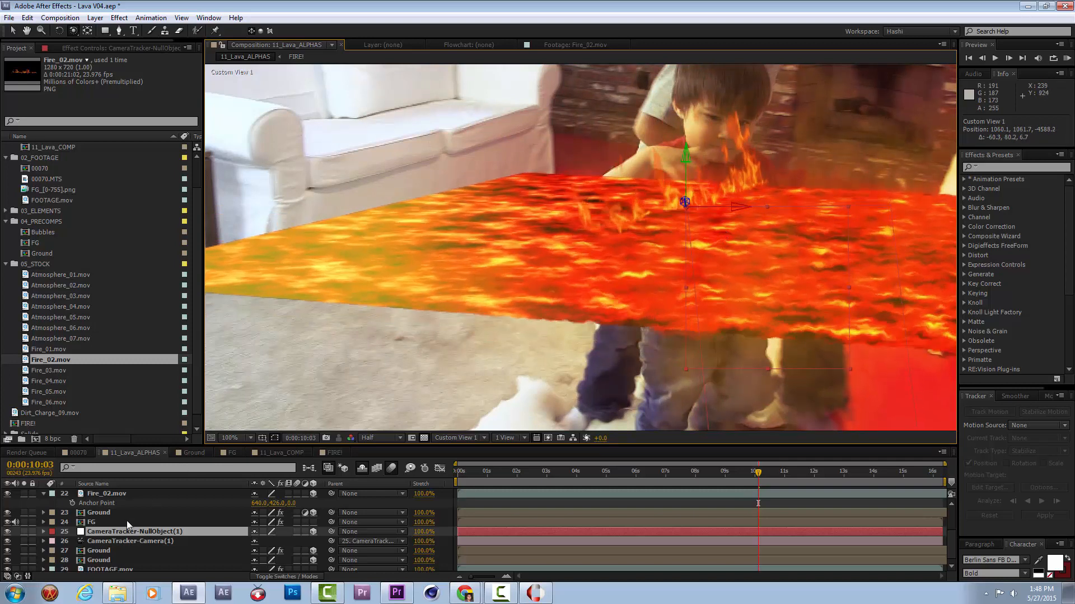
Rotate Fire_02.mov in Custom View 1 and Active Camera to an orientation of about 262°, 274°, 255°, following the sofa's base.
left_click(106, 493)
key("w")
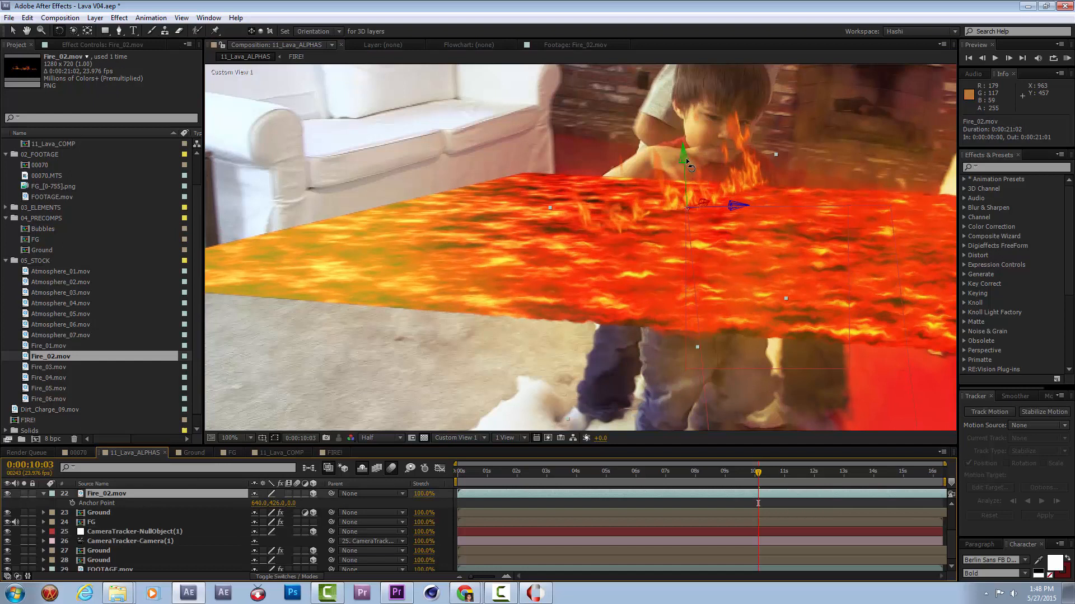
left_click_drag(703, 201, 715, 202)
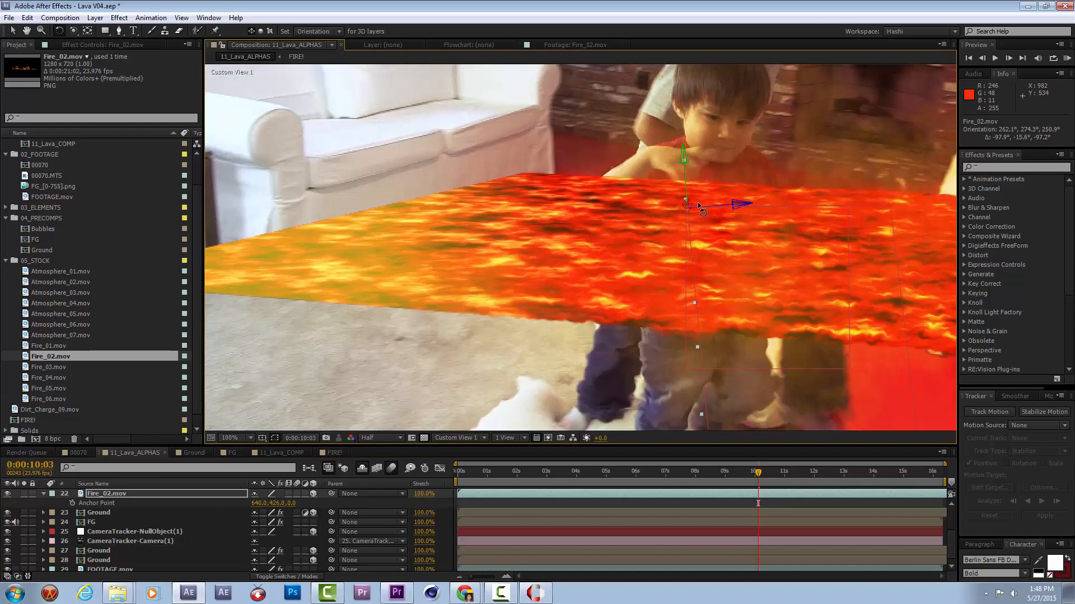
key("F12")
scroll(393, 238, "down", 1)
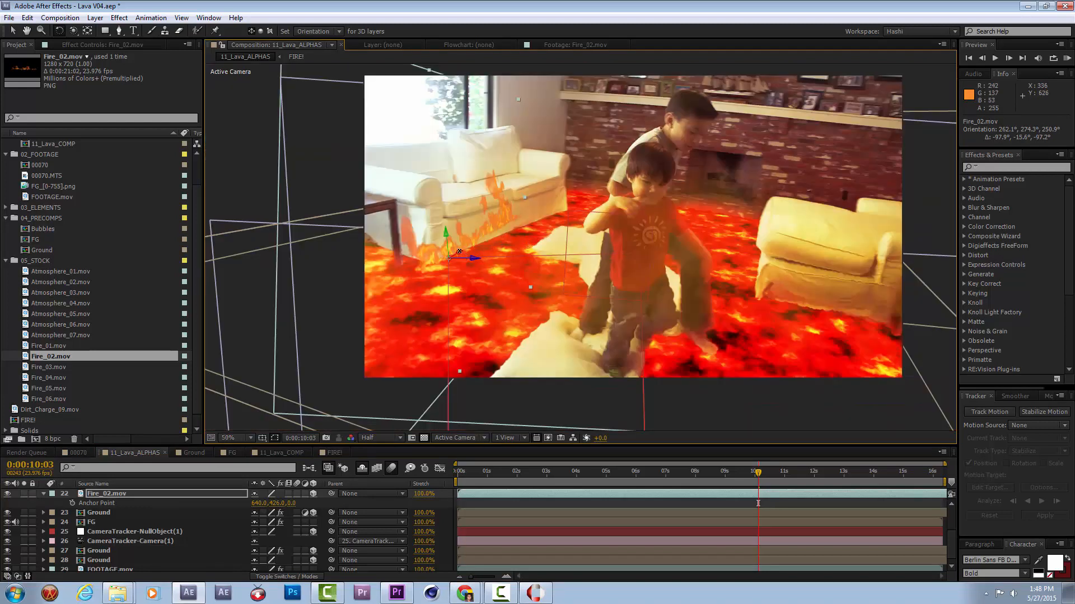
left_click_drag(472, 258, 472, 257)
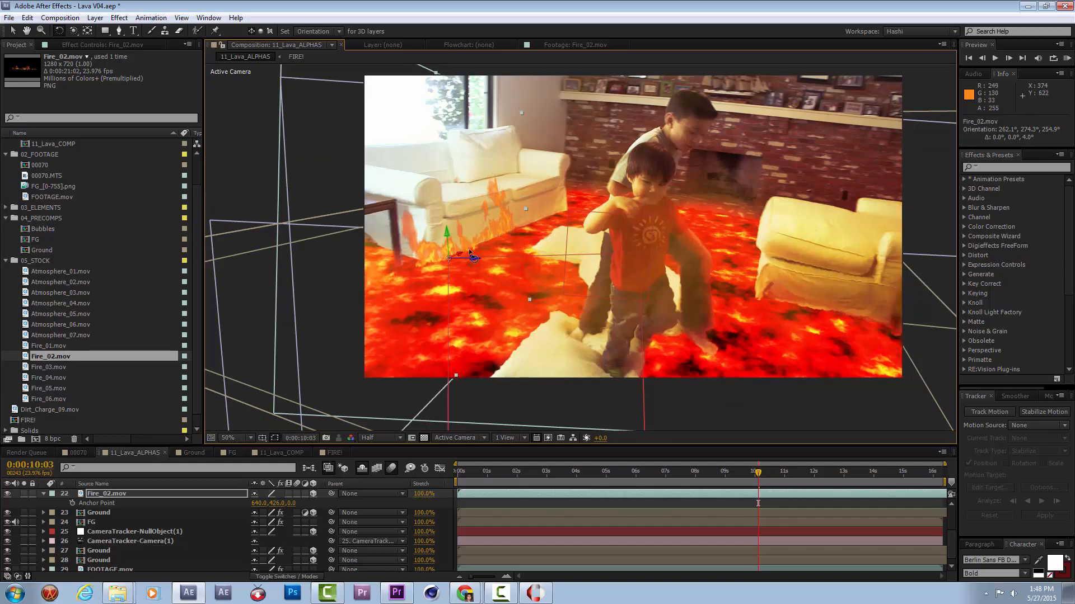
Scale Fire_02.mov to about 68% and reposition it along the white sofa's base, refining the placement at 0:00:08:03.
key("v")
left_click_drag(464, 257, 564, 192)
mouse_move(549, 128)
left_mouse_down()
mouse_move(526, 149)
mouse_move(538, 143)
left_mouse_up()
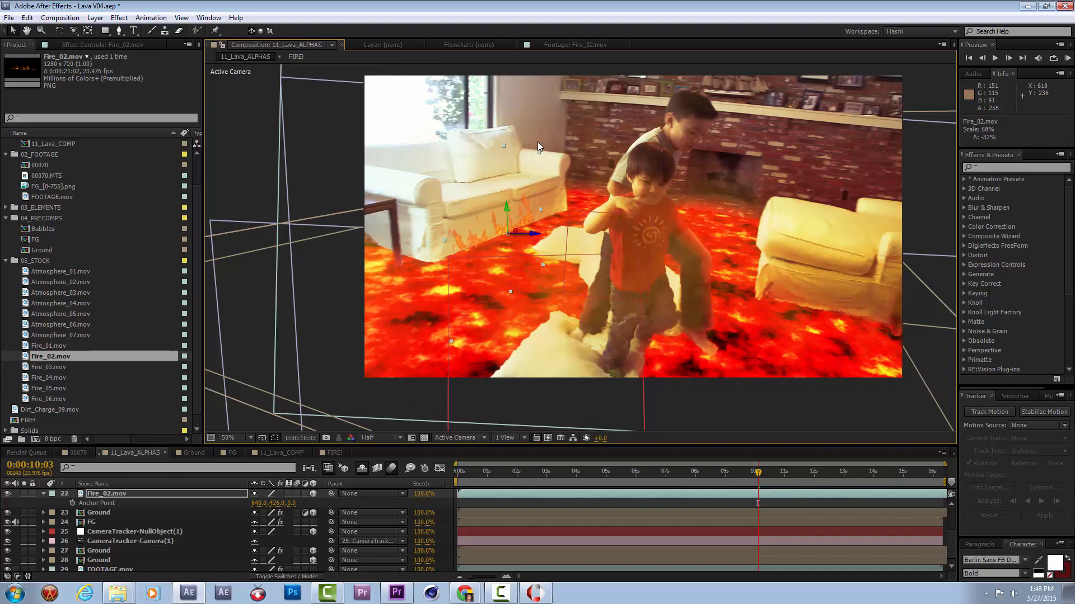
left_click_drag(517, 232, 476, 254)
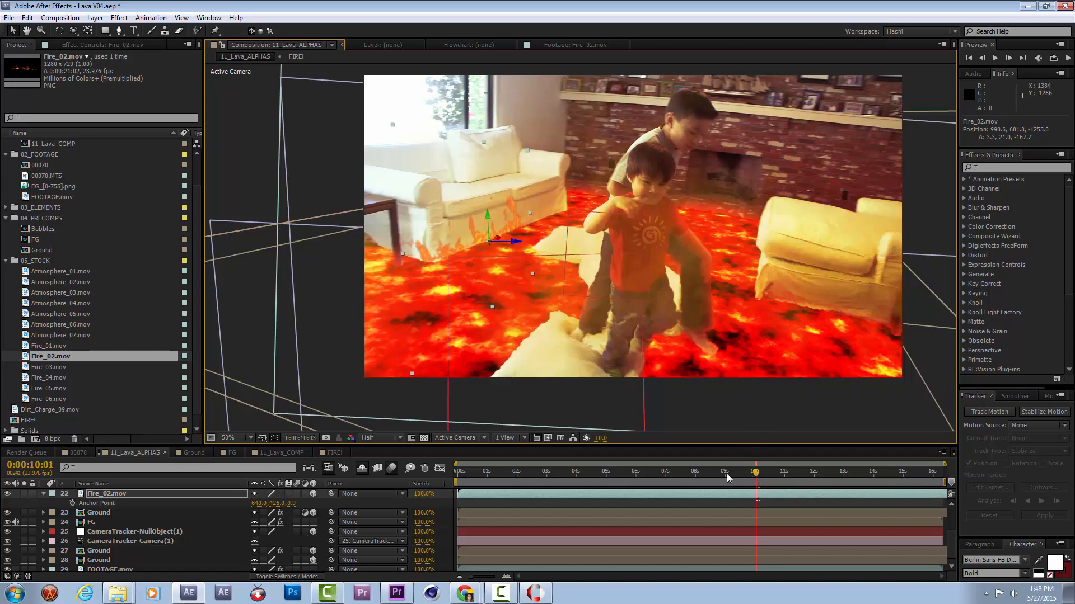
left_click_drag(727, 473, 696, 482)
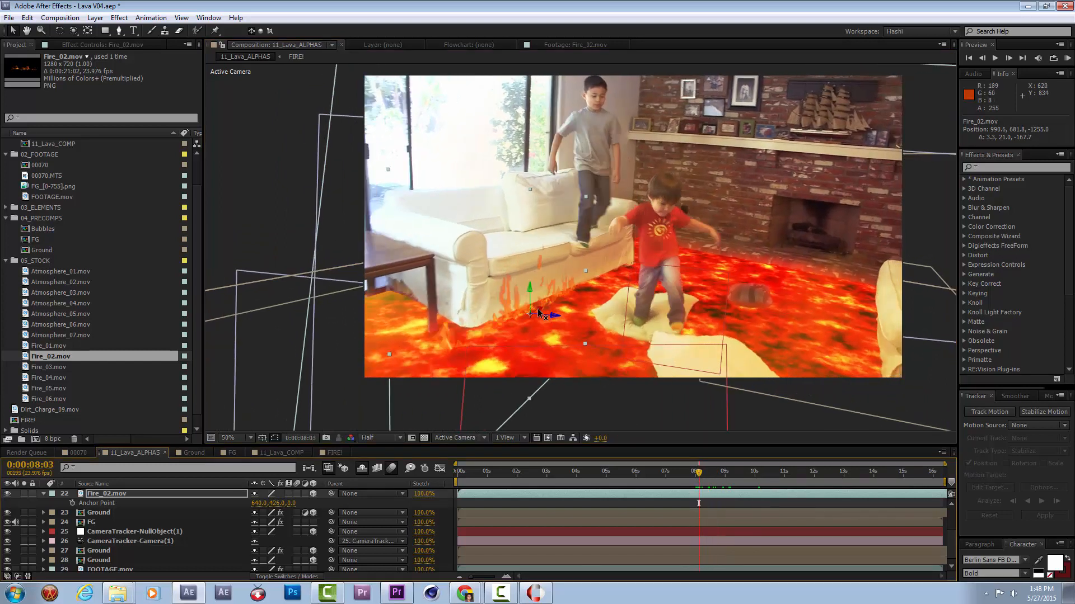
left_click_drag(542, 311, 548, 276)
Draw a closed curved mask on Fire_02.mov around the flames at the white sofa's base.
left_click(121, 32)
left_click(444, 321)
left_click_drag(492, 338, 517, 335)
left_click_drag(453, 267, 538, 339)
left_click(567, 308)
left_click(493, 339)
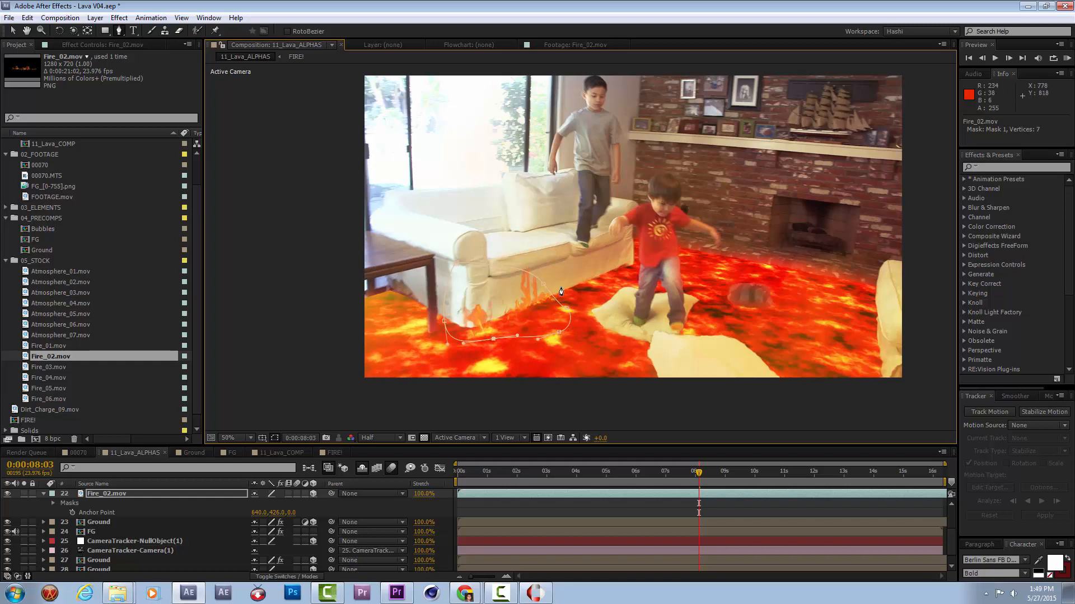
Set the Mask Feather of Mask 1 on Fire_02.mov to 43 pixels.
left_click(278, 512)
type("25")
key("Return")
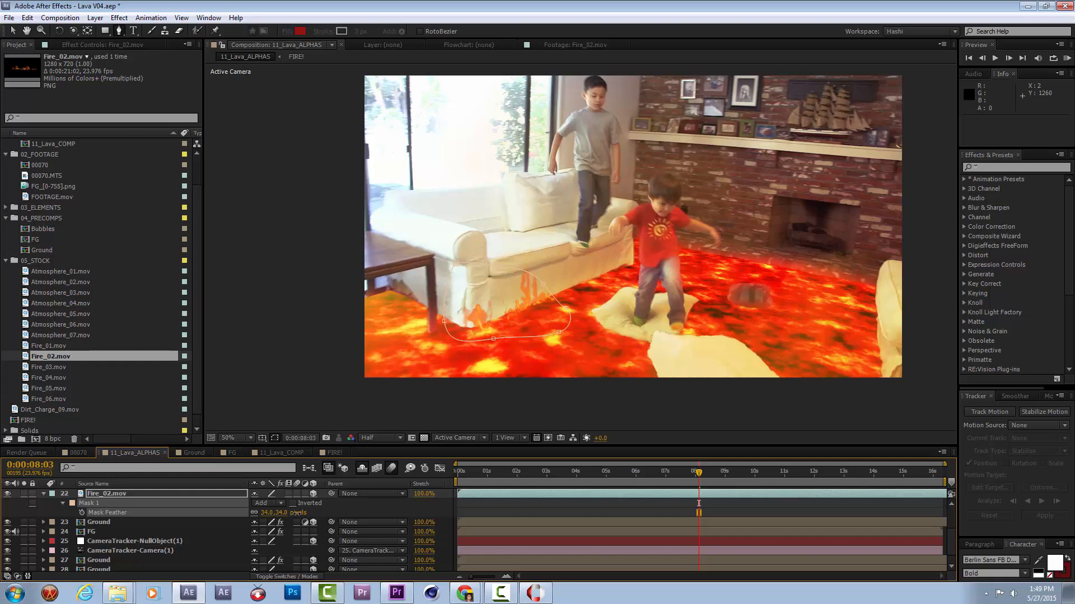
Try the Screen blending mode on the masked Fire_02.mov layer and undo it.
right_click(213, 493)
mouse_move(283, 216)
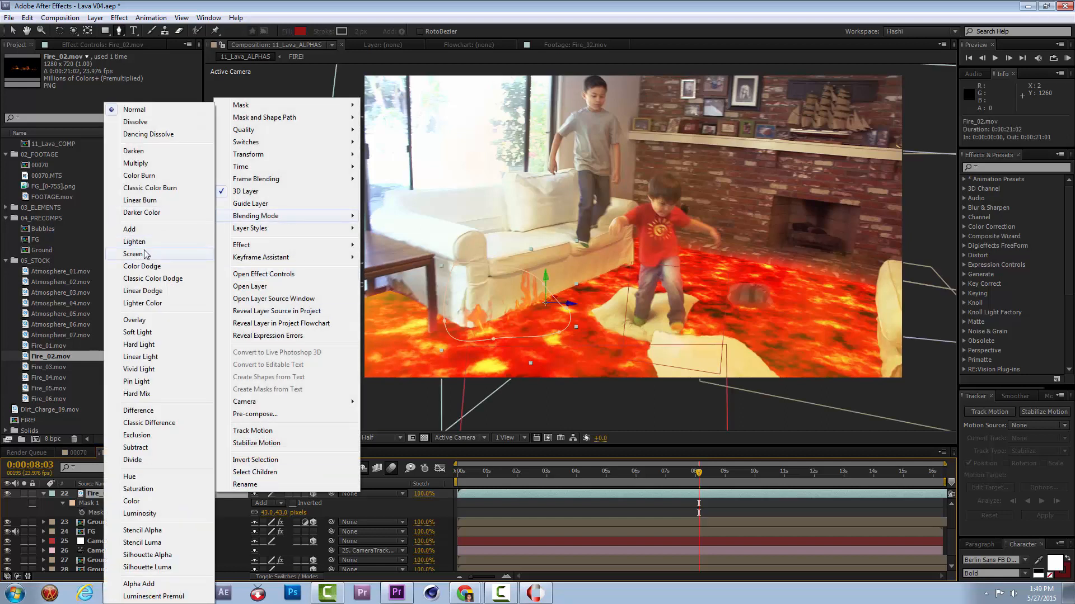
left_click(133, 254)
key("ctrl+z")
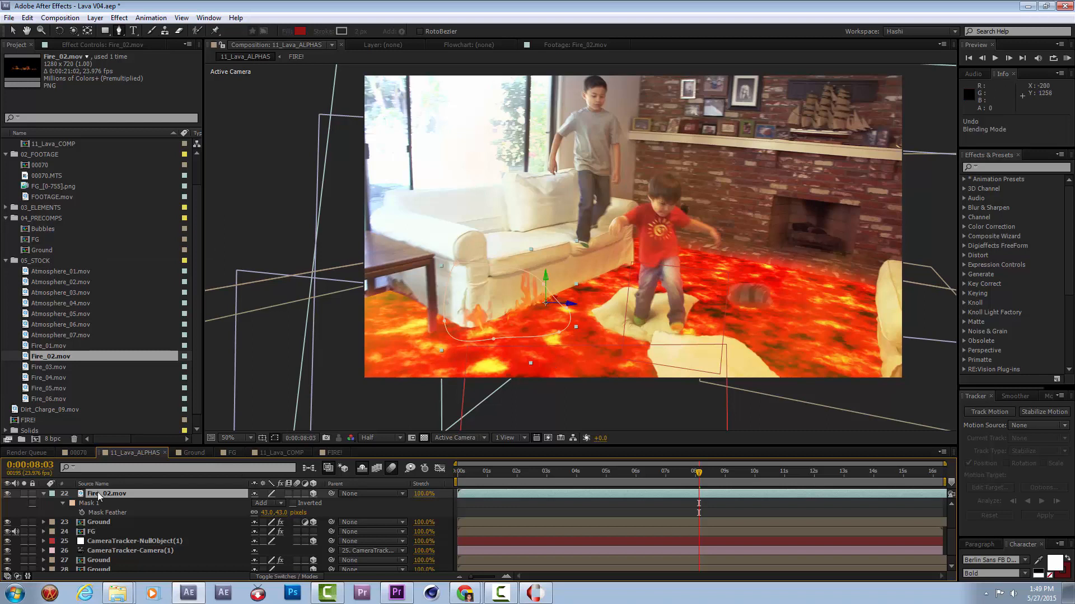
Duplicate the masked Fire_02.mov with the upper copy in Add blending mode, and hide the lower Fire_02.mov layer.
key("ctrl+d")
right_click(98, 493)
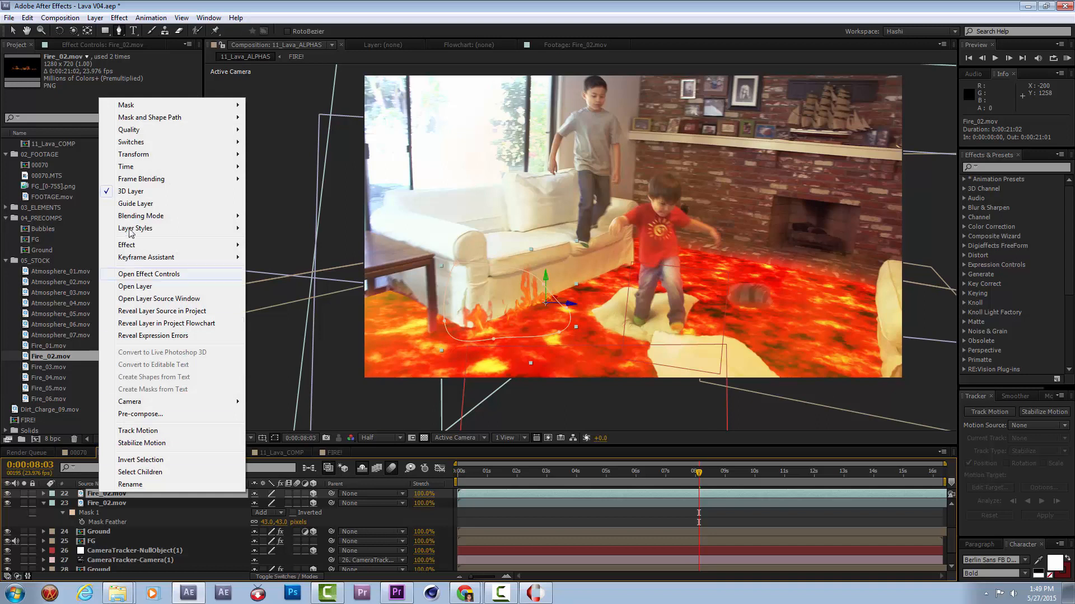
mouse_move(140, 216)
left_click(253, 232)
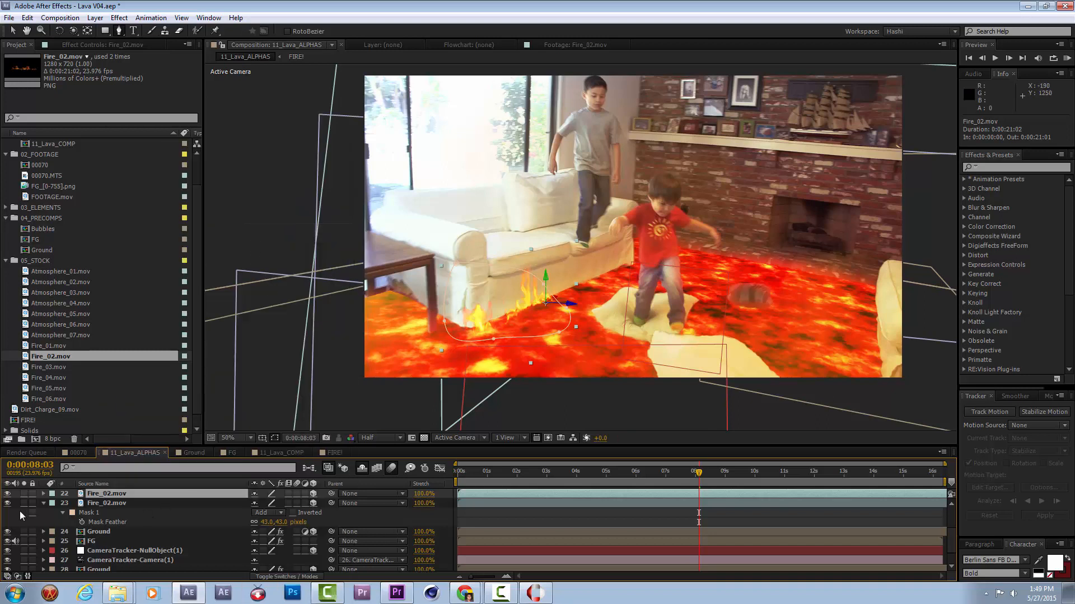
left_click(8, 504)
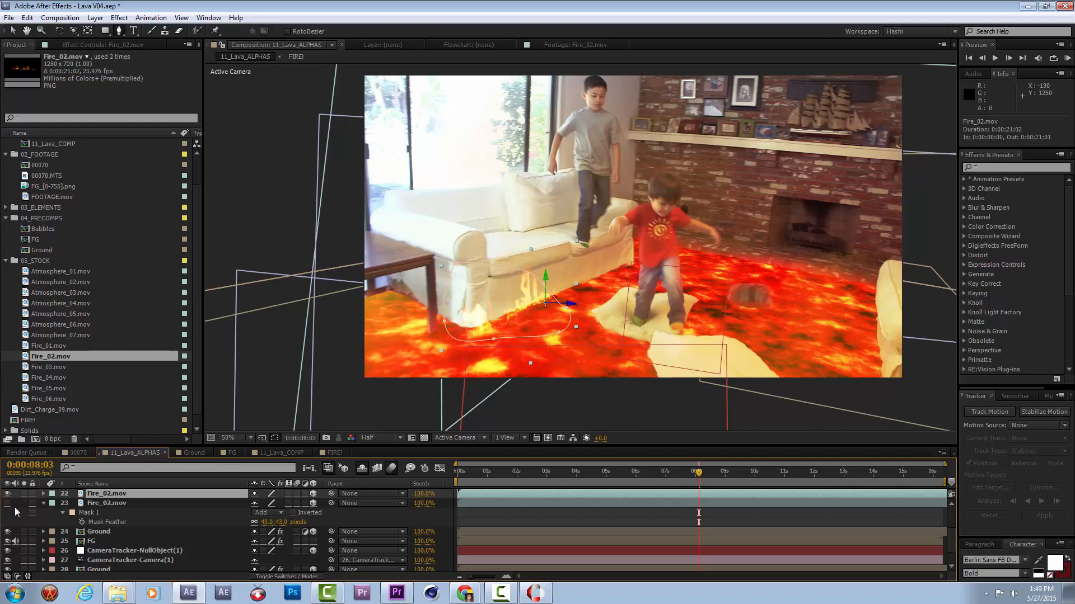
Show the lower Fire_02.mov again, setting Opacity to 53% on the upper copy and 72% on the lower copy.
left_click(112, 509)
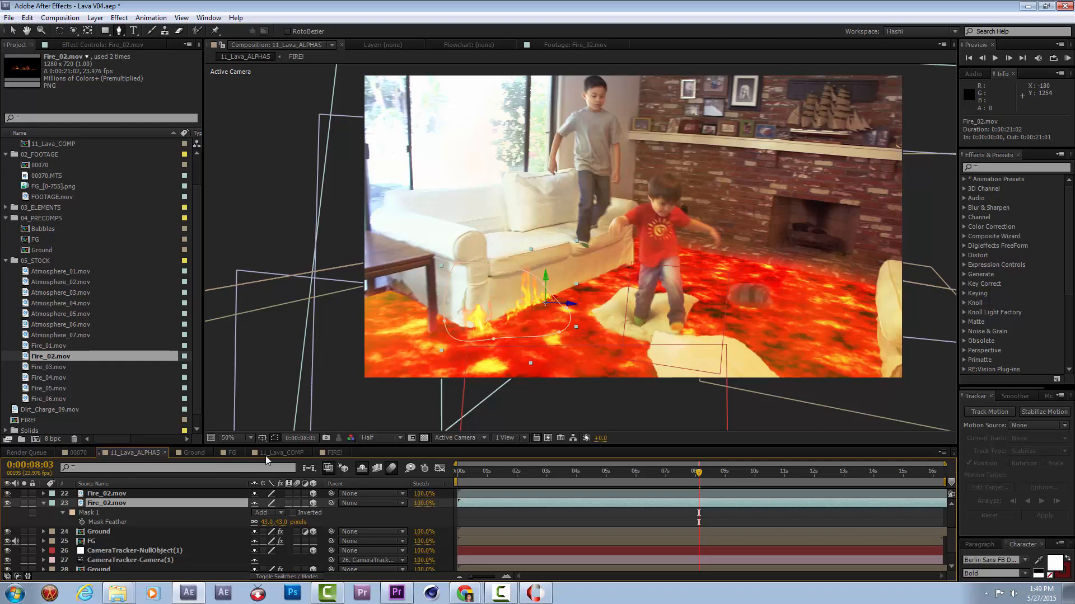
left_click(178, 494)
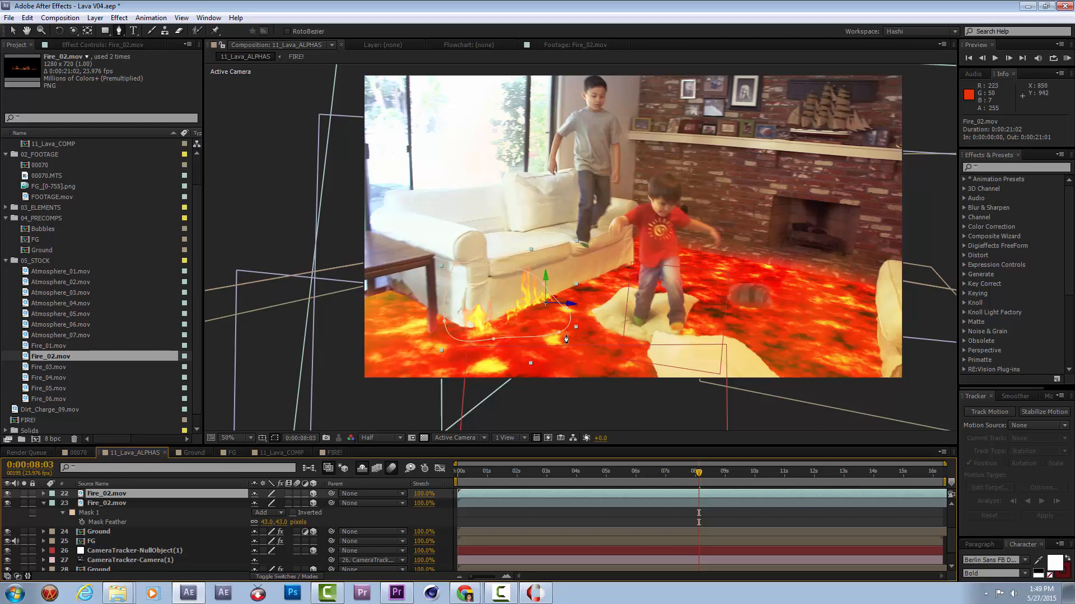
left_click(218, 505, "ctrl")
key("t")
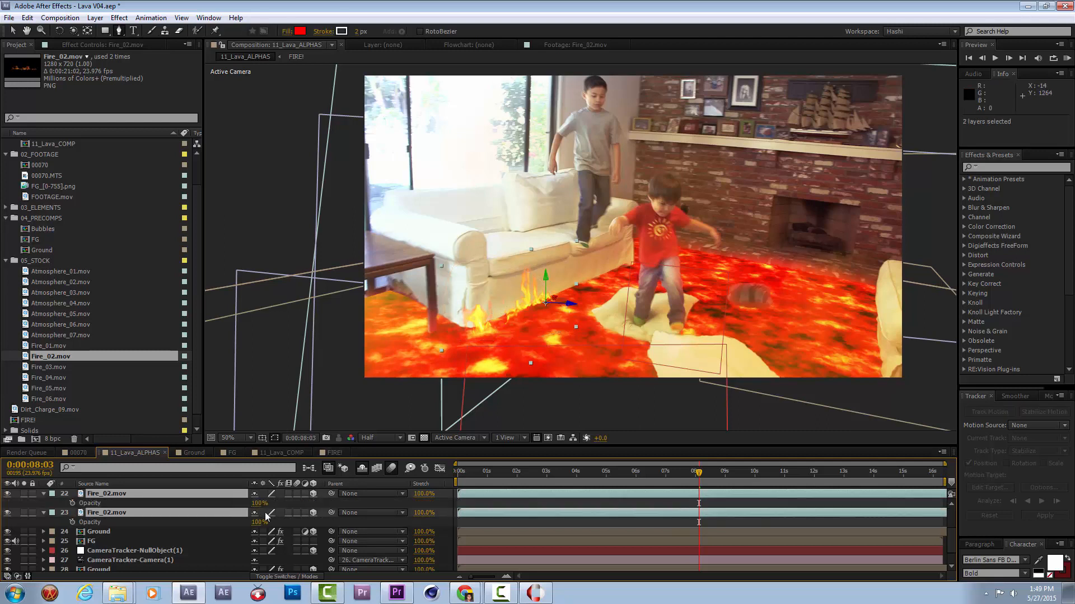
left_click(269, 502)
mouse_move(258, 523)
left_mouse_down()
mouse_move(227, 523)
mouse_move(248, 506)
mouse_move(240, 511)
left_mouse_up()
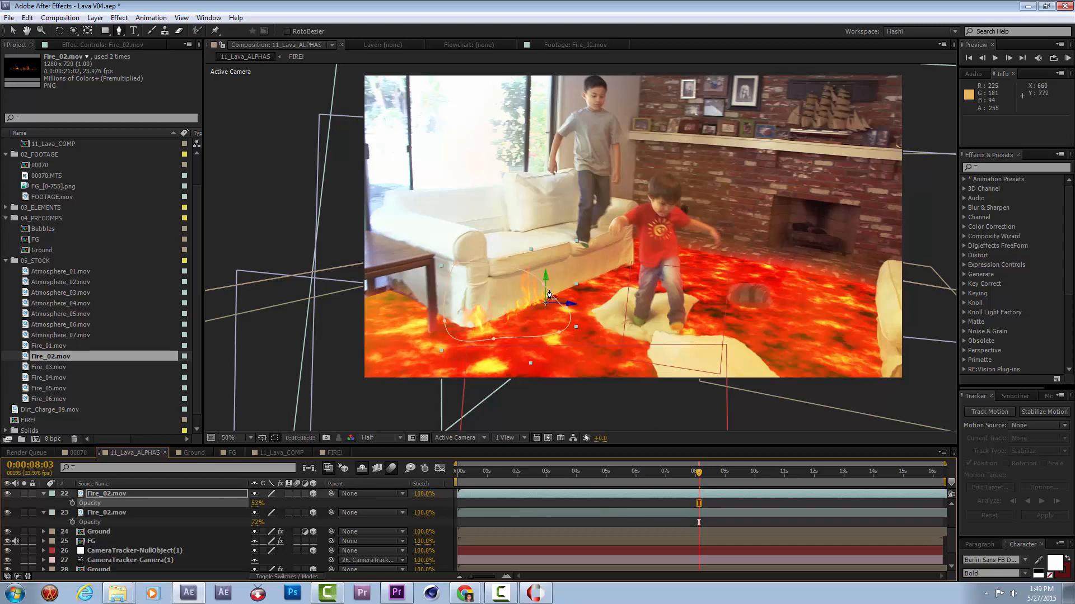
Enable Position keyframing on both Fire_02.mov layers at 0:00:08:14.
left_click(655, 472)
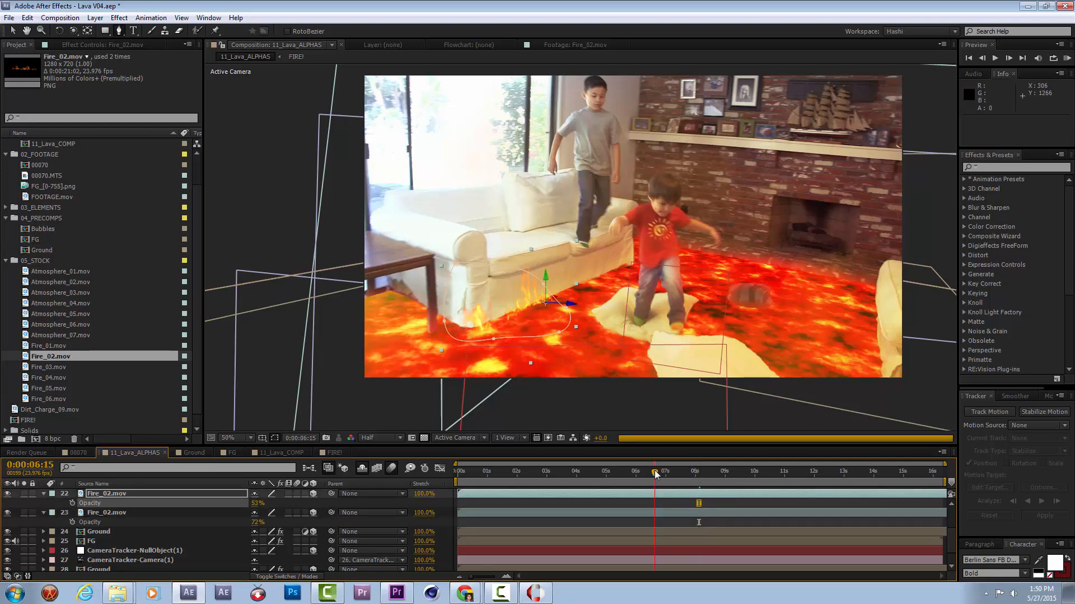
left_click_drag(699, 472, 712, 512)
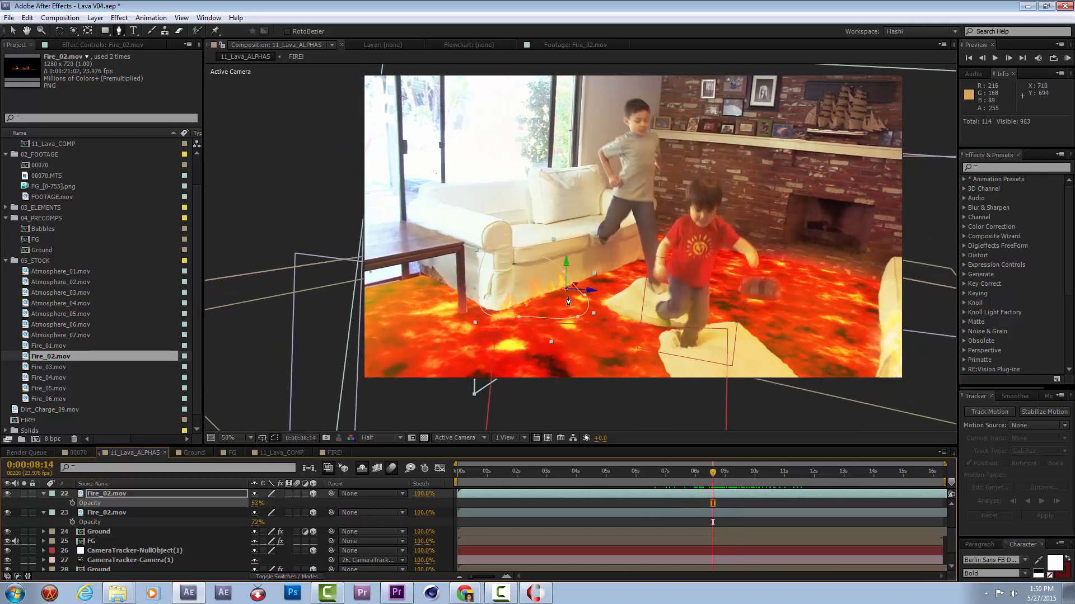
left_click(138, 512, "ctrl")
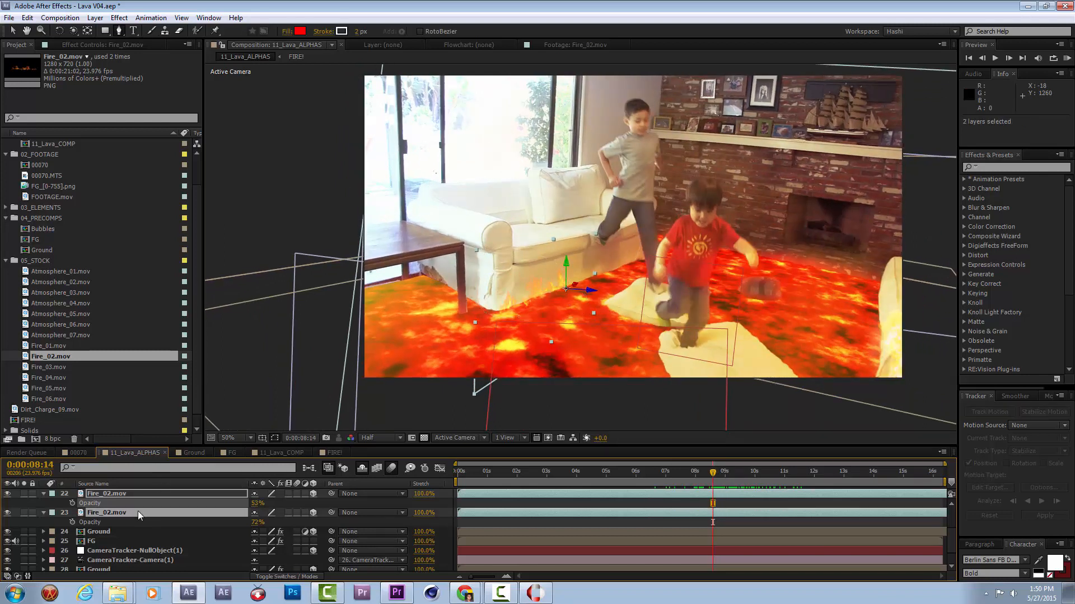
key("p")
left_click(72, 503)
left_click(73, 522)
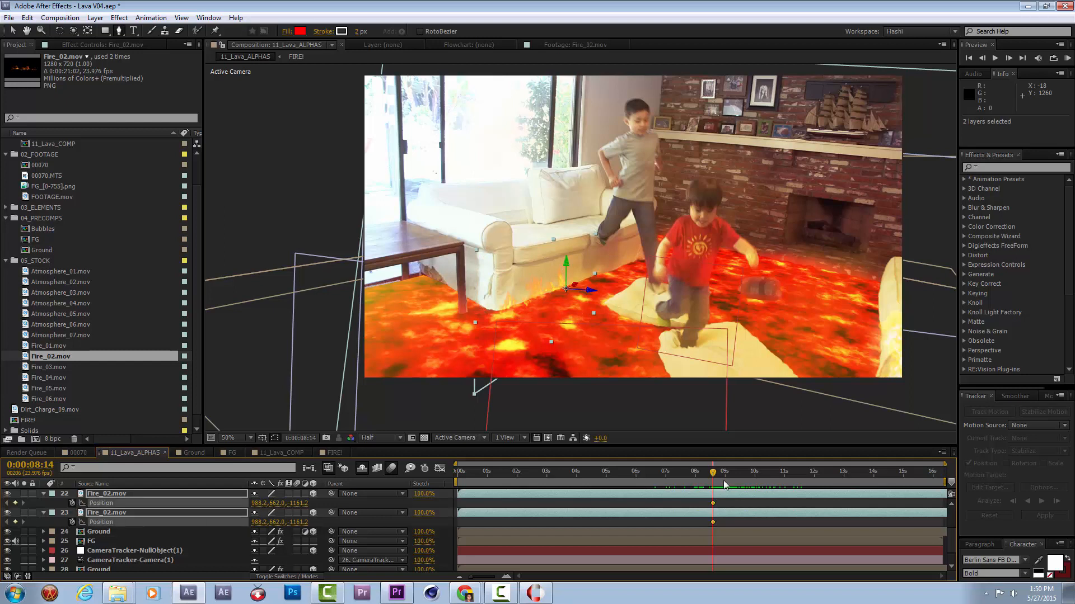
Keyframe both Fire_02.mov layers to Position 975.9, 643.0, -1166.6 at 0:00:07:06 and 986.3, 655.7, -1162.3 at 0:00:08:10.
key("v")
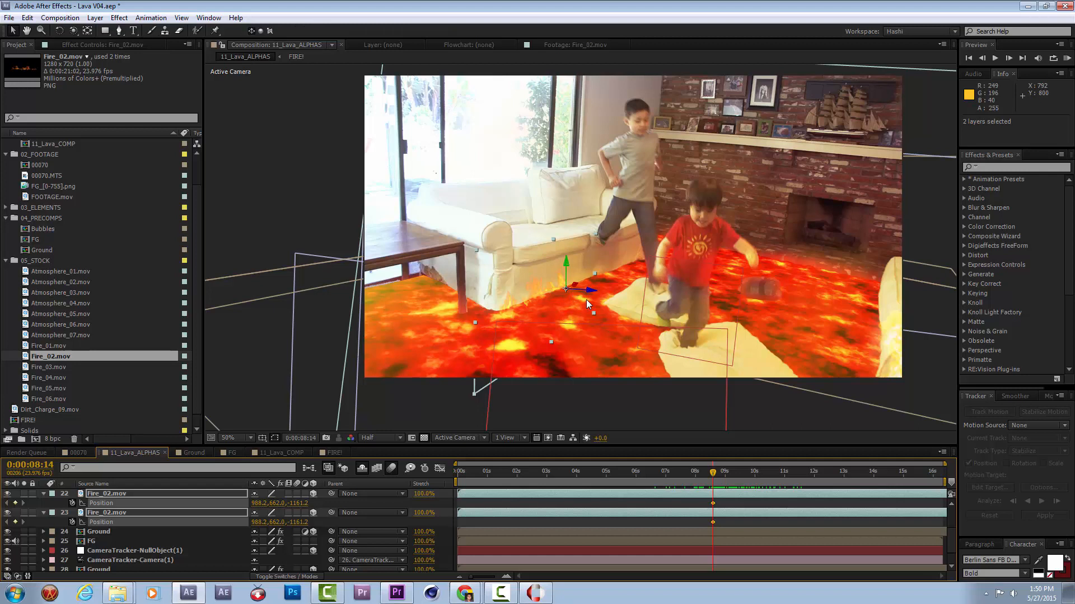
left_click_drag(658, 480, 675, 478)
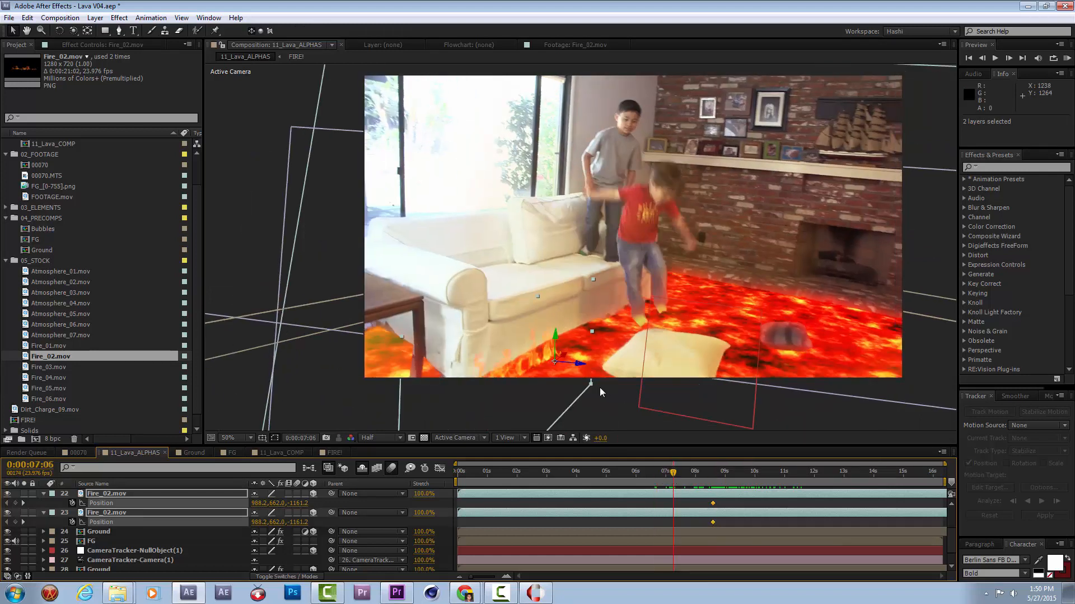
left_click_drag(559, 370, 553, 363)
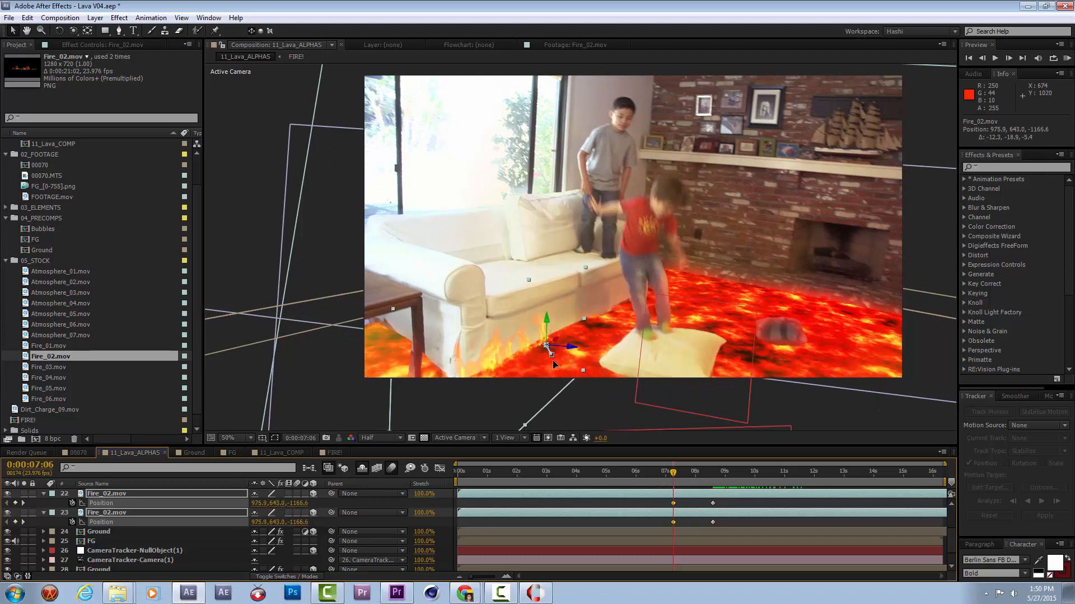
left_click_drag(682, 480, 708, 480)
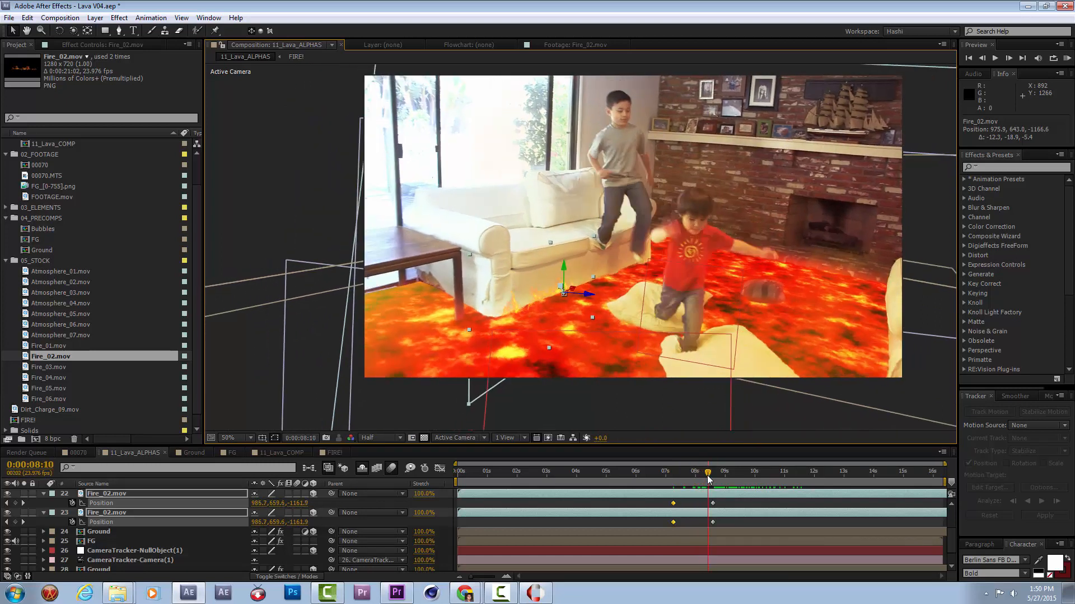
left_click_drag(533, 309, 533, 307)
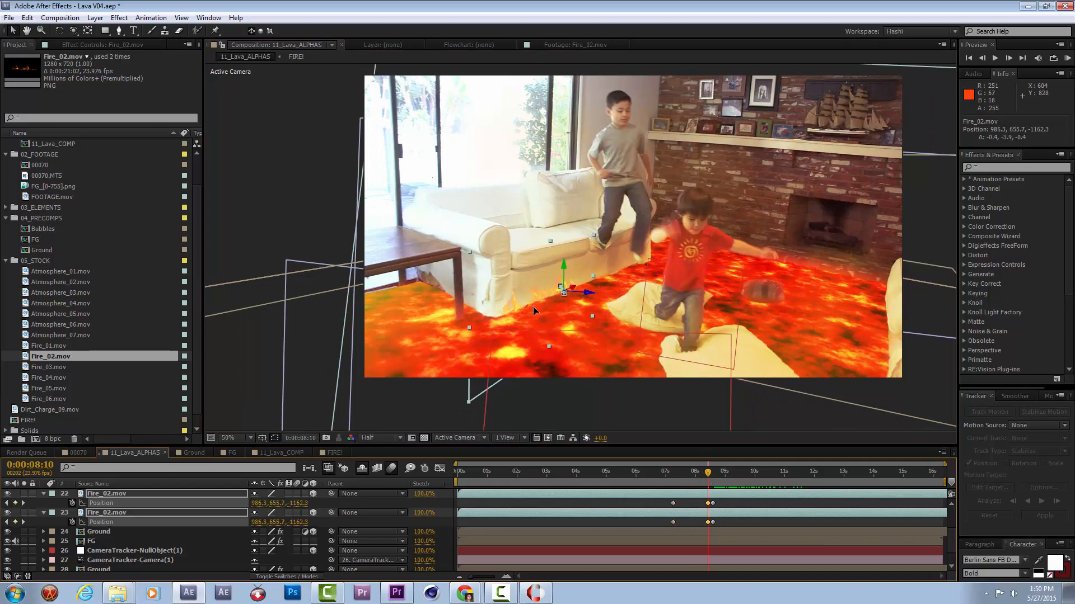
Preview the fire's tracking and nudge both Fire_02.mov layers slightly downward with a Position keyframe between 10 and 11 seconds.
left_click(741, 474)
key("space")
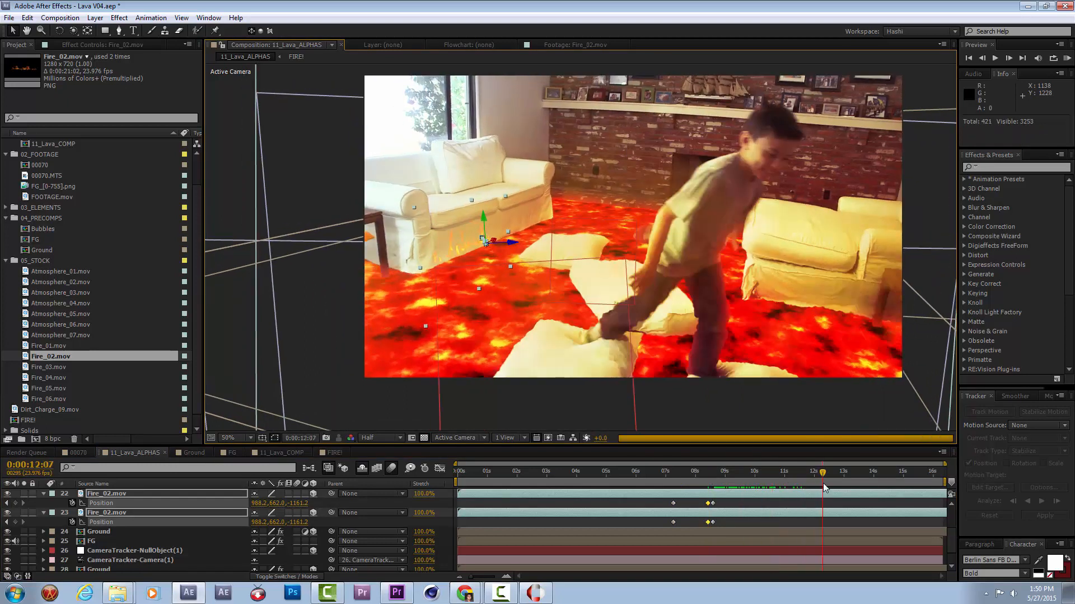
left_click_drag(819, 482, 774, 484)
left_click_drag(455, 244, 456, 254)
key("space")
left_click_drag(830, 473, 714, 500)
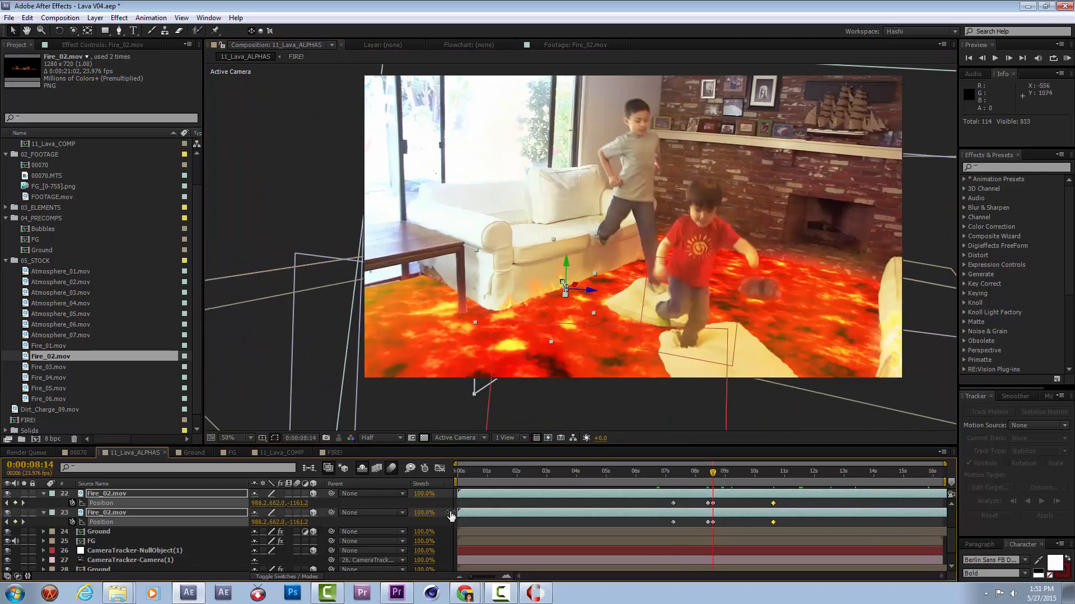
left_click(375, 506)
Create a black solid and place it directly above the two Fire_02.mov layers in the layer stack.
left_click(150, 496)
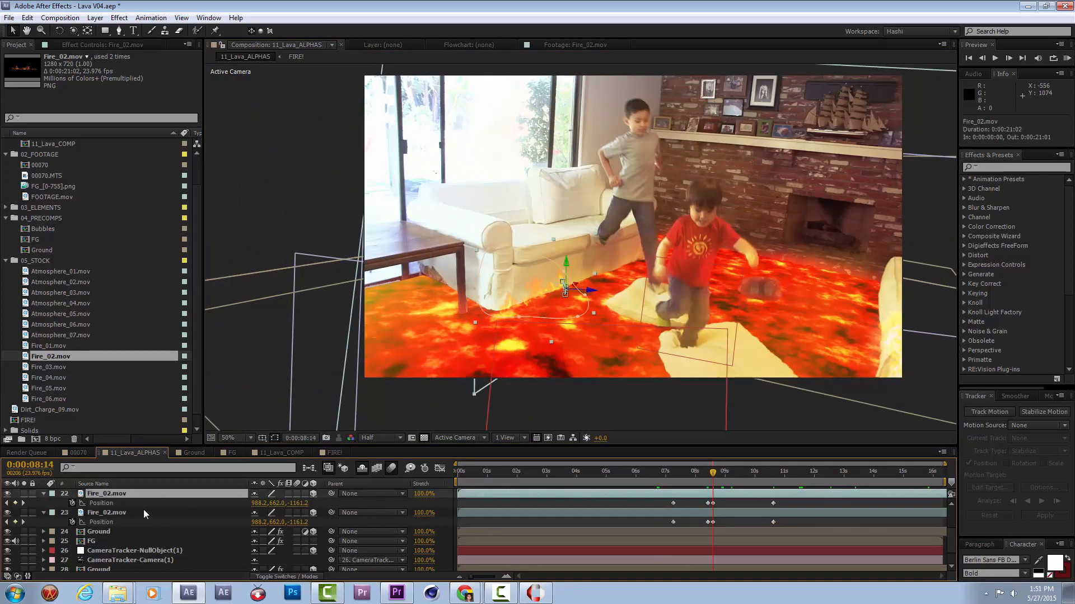
left_click(143, 513)
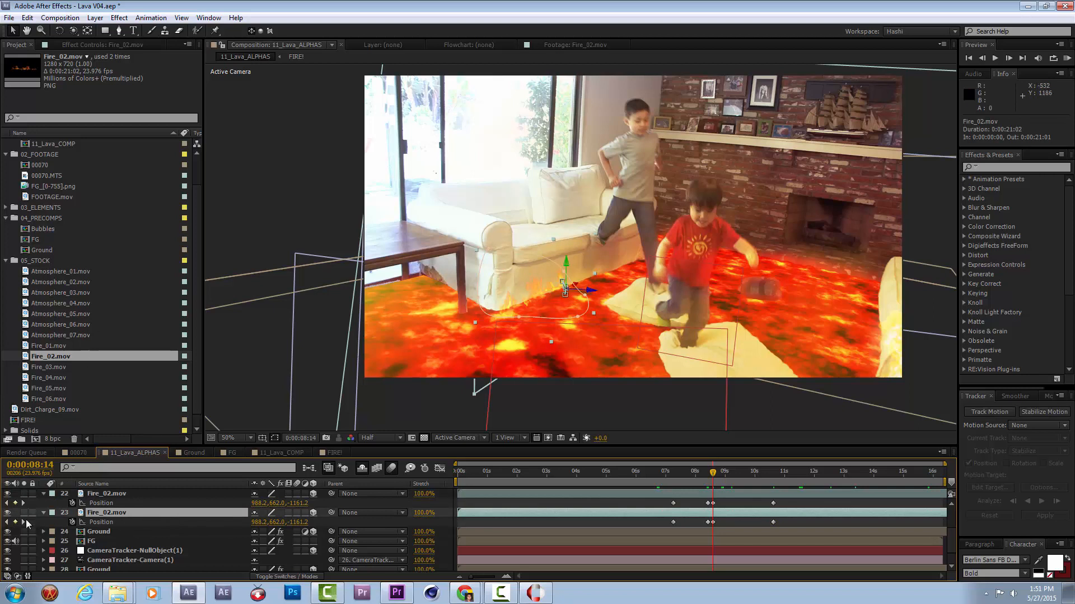
left_click(44, 494)
left_click(42, 503)
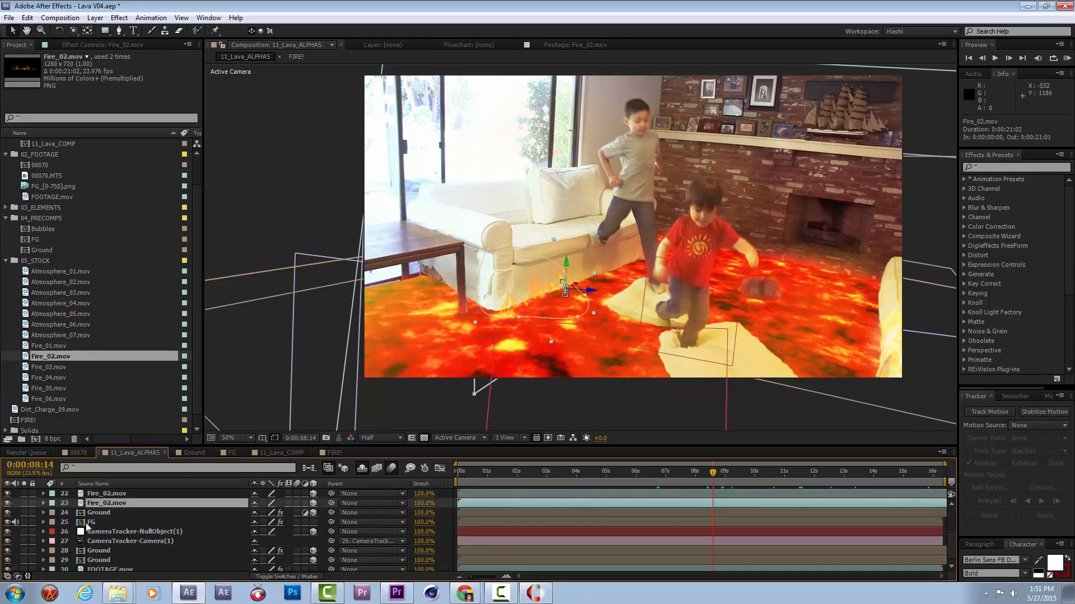
left_click(95, 17)
mouse_move(100, 35)
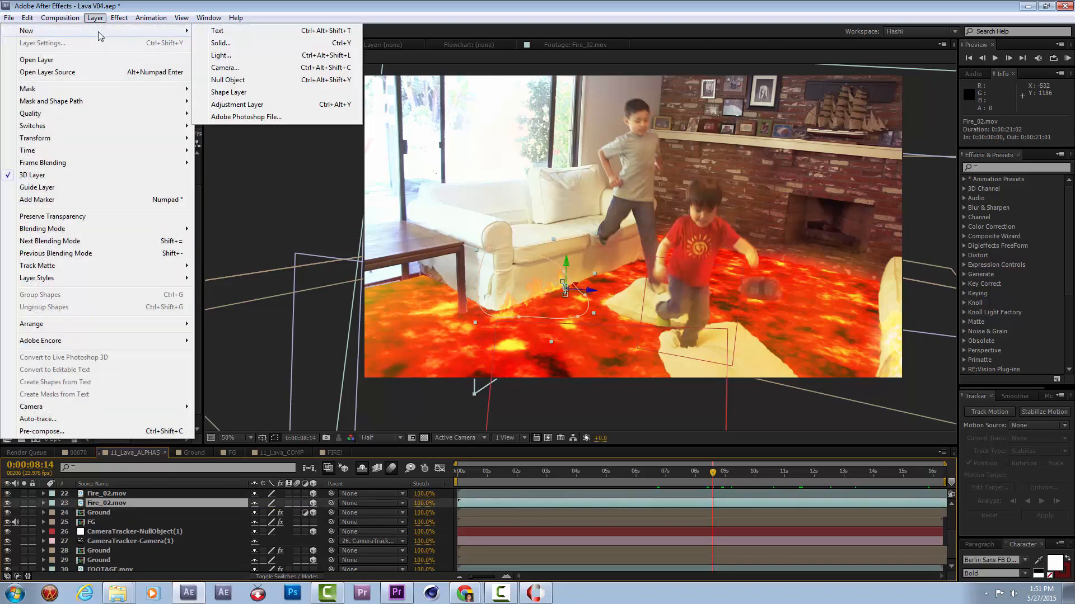
left_click(230, 44)
left_click(537, 549)
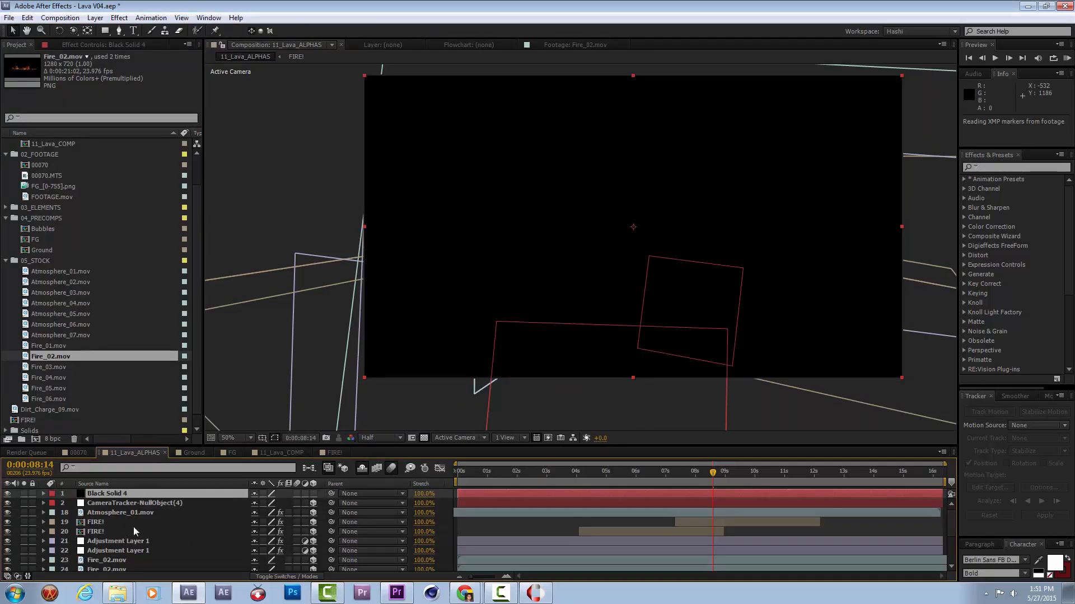
left_click_drag(116, 496, 130, 553)
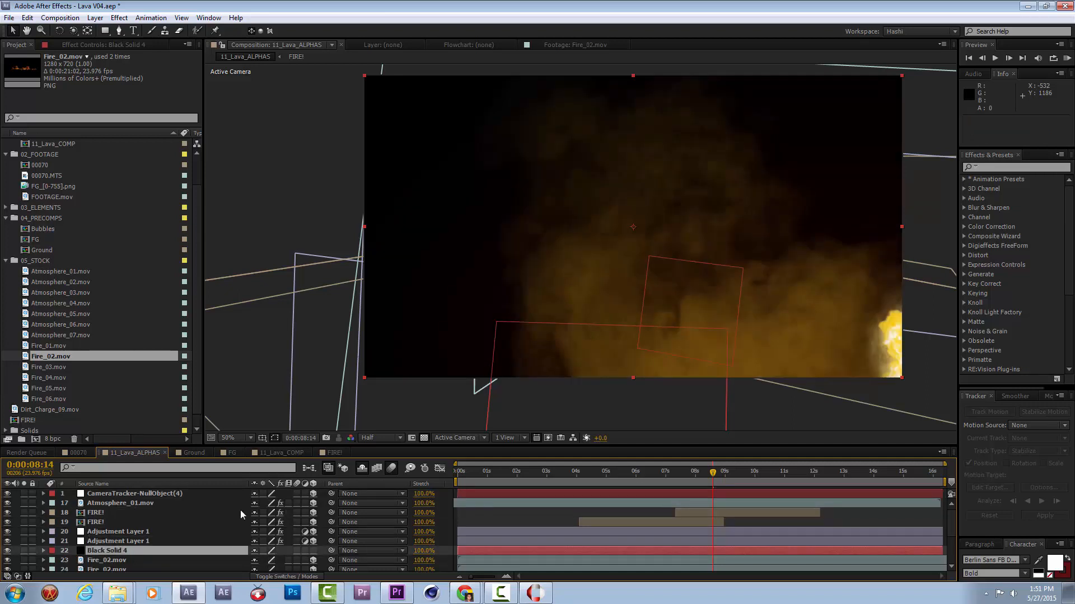
Turn Black Solid 4 into a 3D layer.
key("p")
scroll(102, 556, "down", 2)
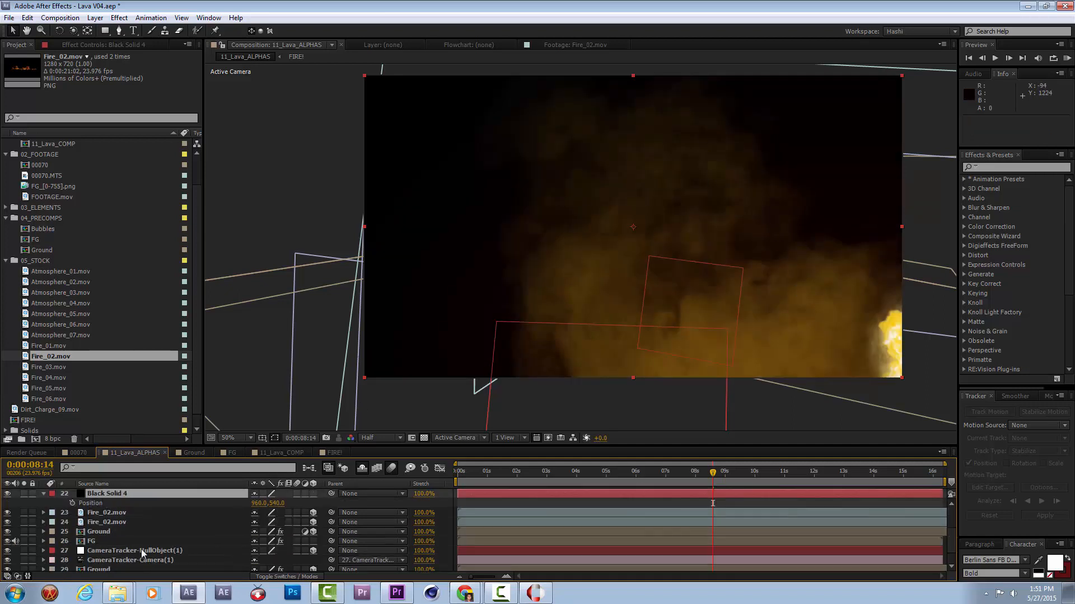
left_click(314, 494)
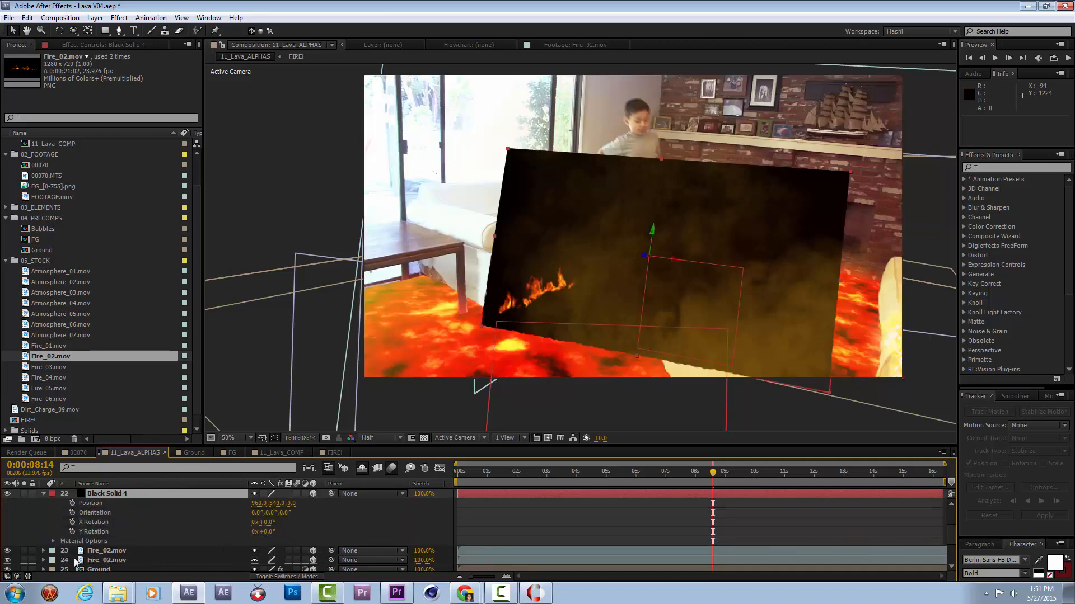
Copy the Position keyframes and Orientation from the lower Fire_02.mov onto Black Solid 4 at 0:00:08:14.
left_click(100, 558)
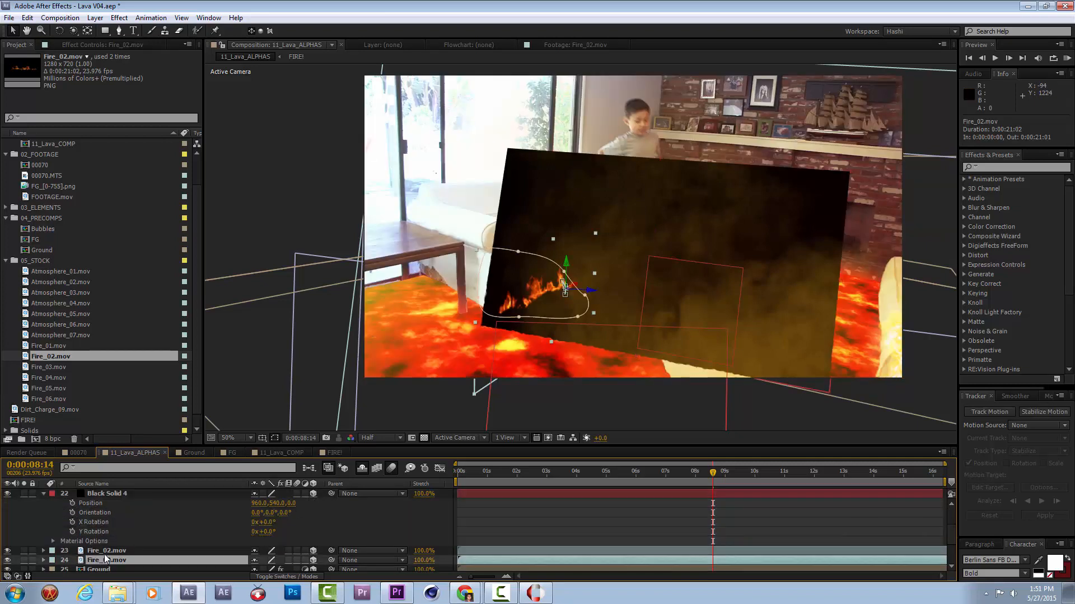
key("p")
scroll(105, 556, "down", 1)
left_click(111, 559)
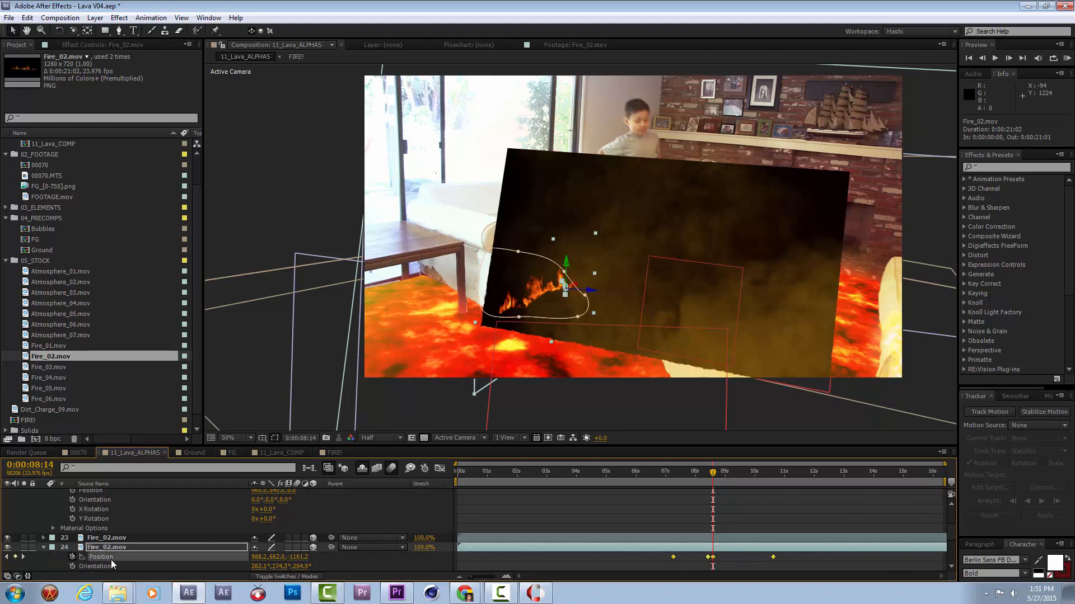
scroll(112, 564, "down", 1)
left_click(109, 540)
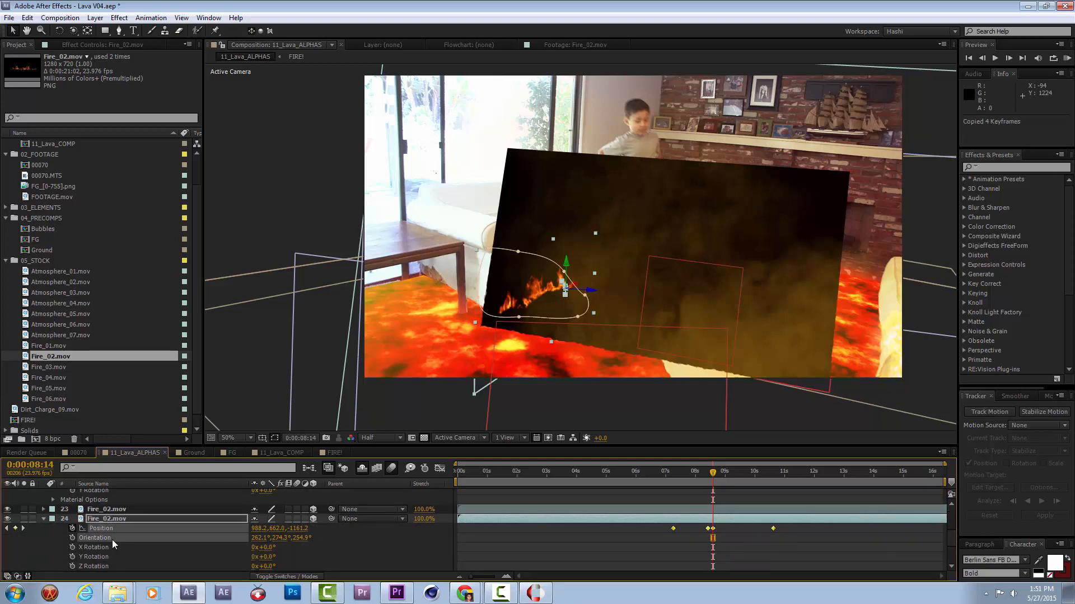
scroll(112, 539, "up", 2)
left_click(100, 511)
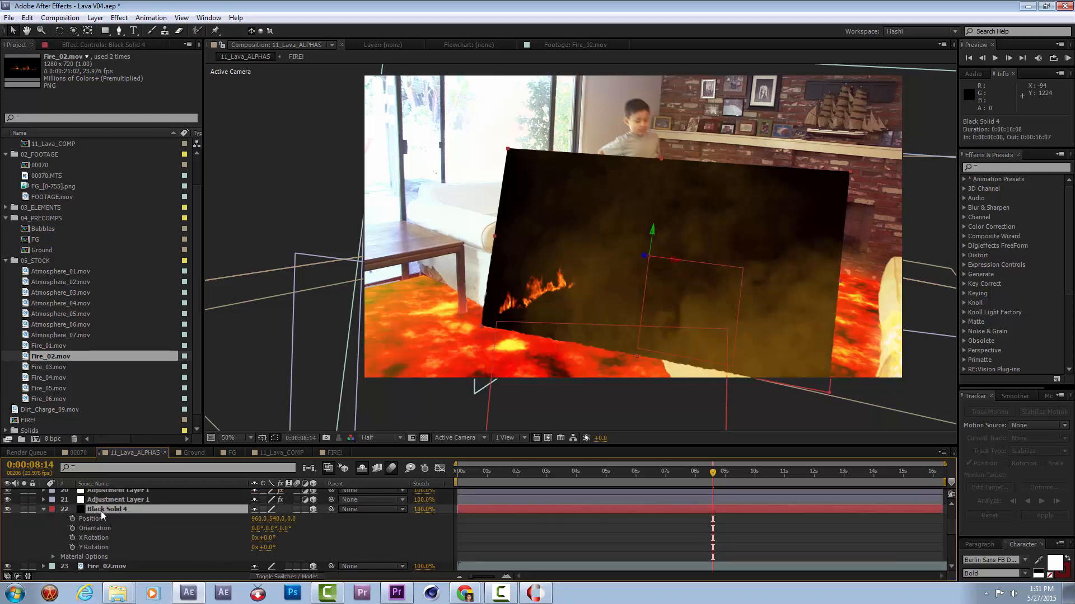
key("ctrl+v")
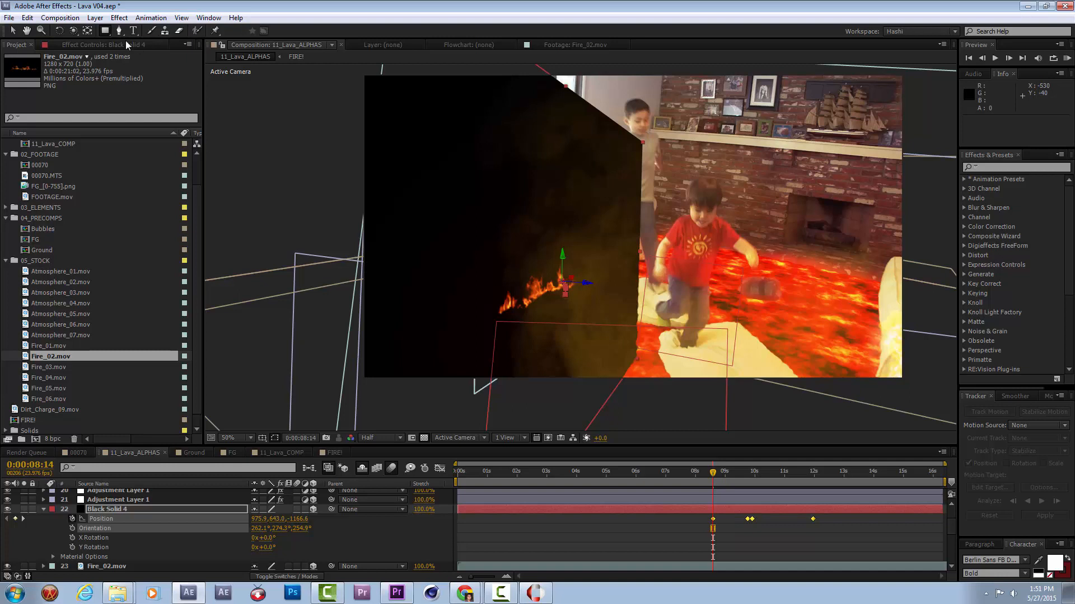
Draw an elliptical mask about 562 by 81 pixels on Black Solid 4 around the flames at the sofa's base.
left_click_drag(107, 32, 136, 43)
left_click(154, 55)
left_click_drag(489, 312, 585, 256)
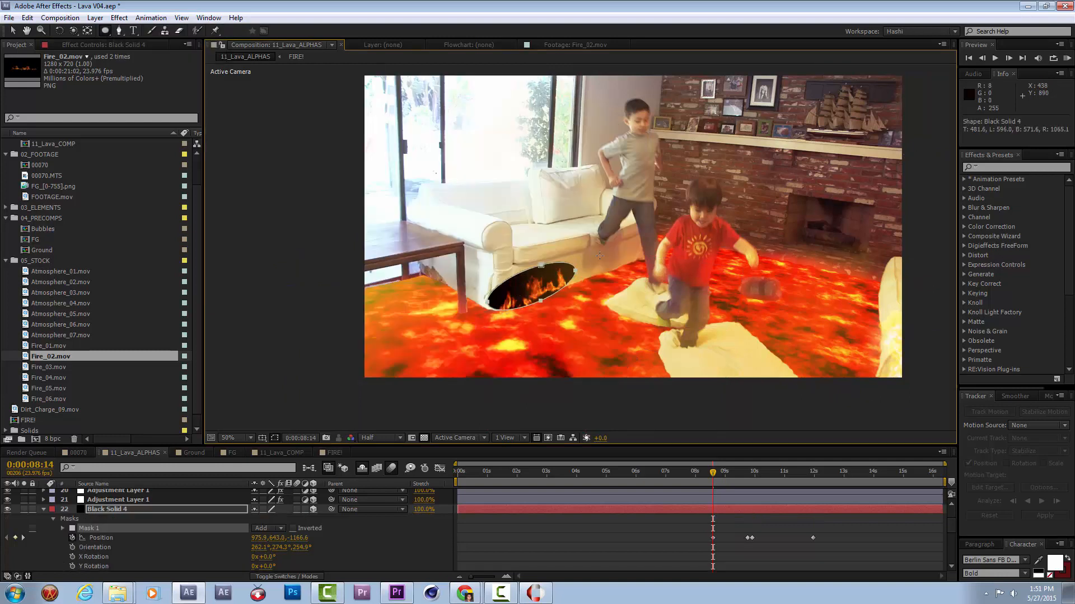
Set the Mask Feather of Mask 1 on Black Solid 4 to 58 pixels.
key("f")
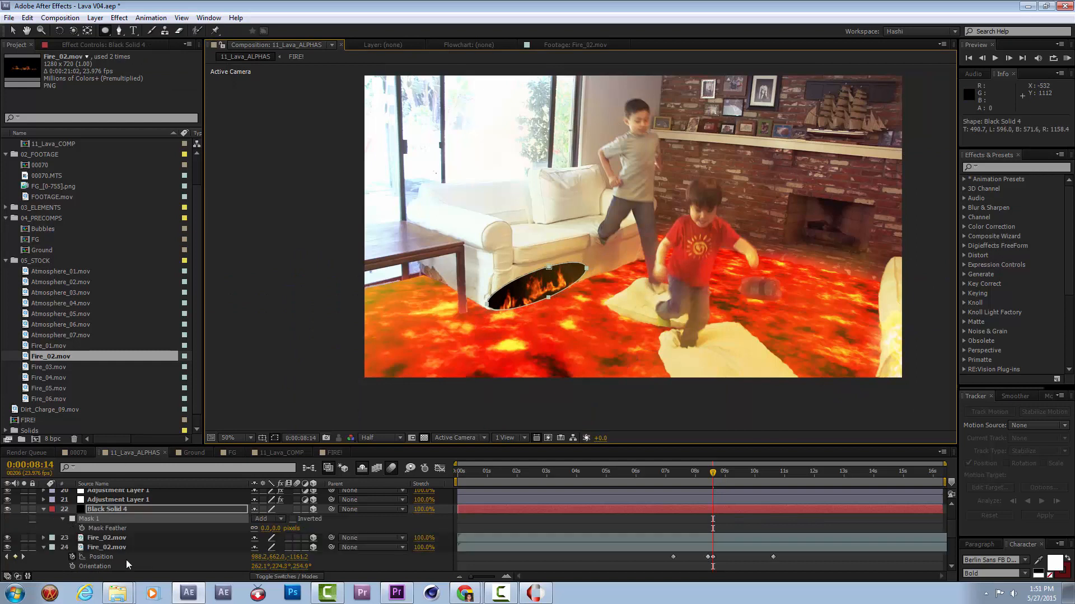
left_click_drag(280, 532, 312, 531)
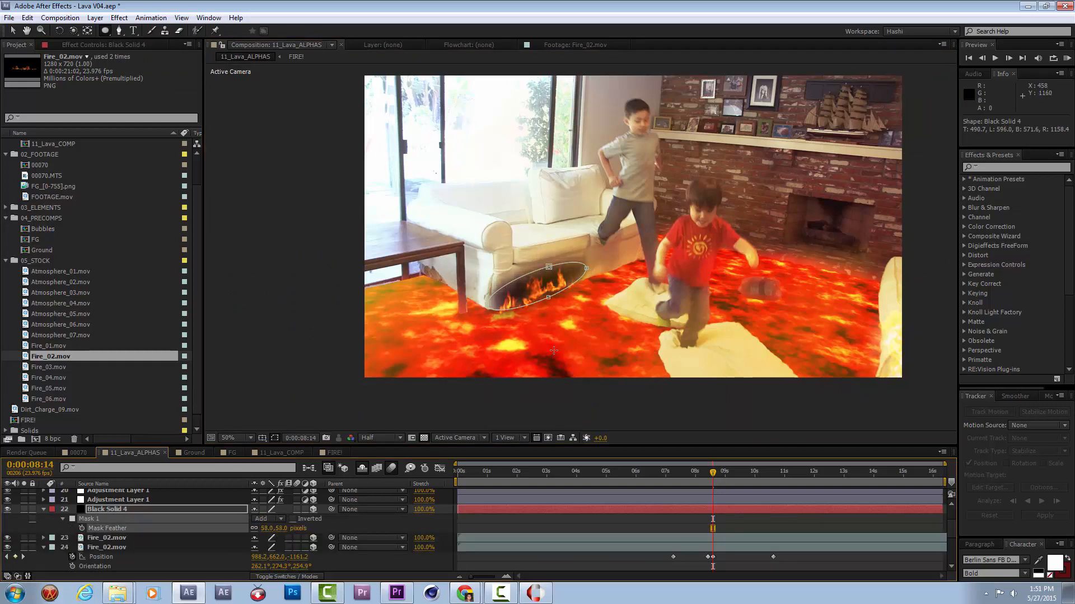
key("v")
left_click(45, 508)
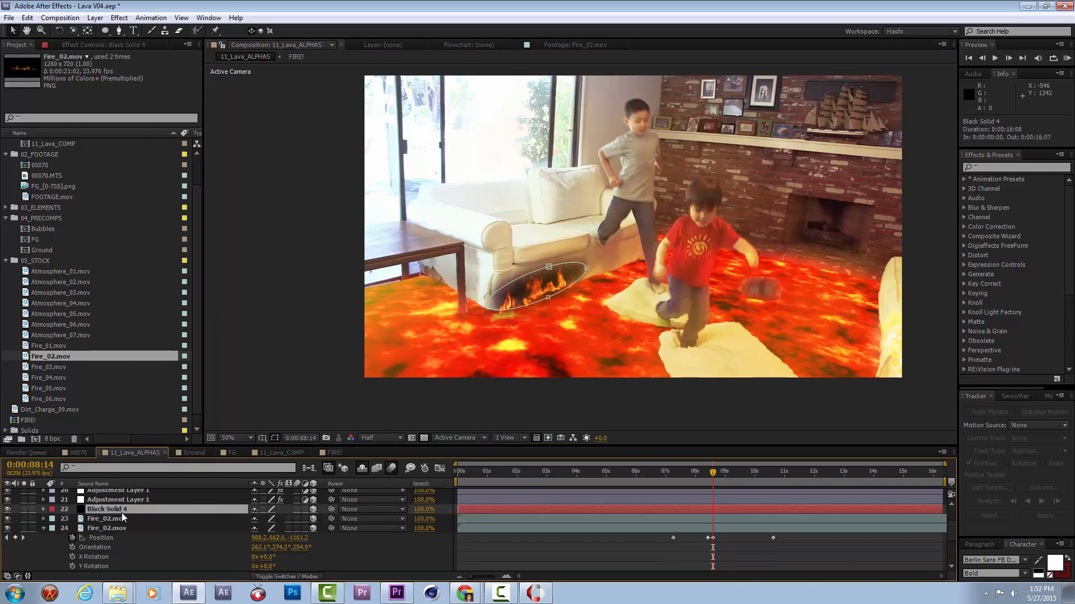
Add the FG precomp to the composition directly beneath Black Solid 4.
scroll(122, 522, "down", 3)
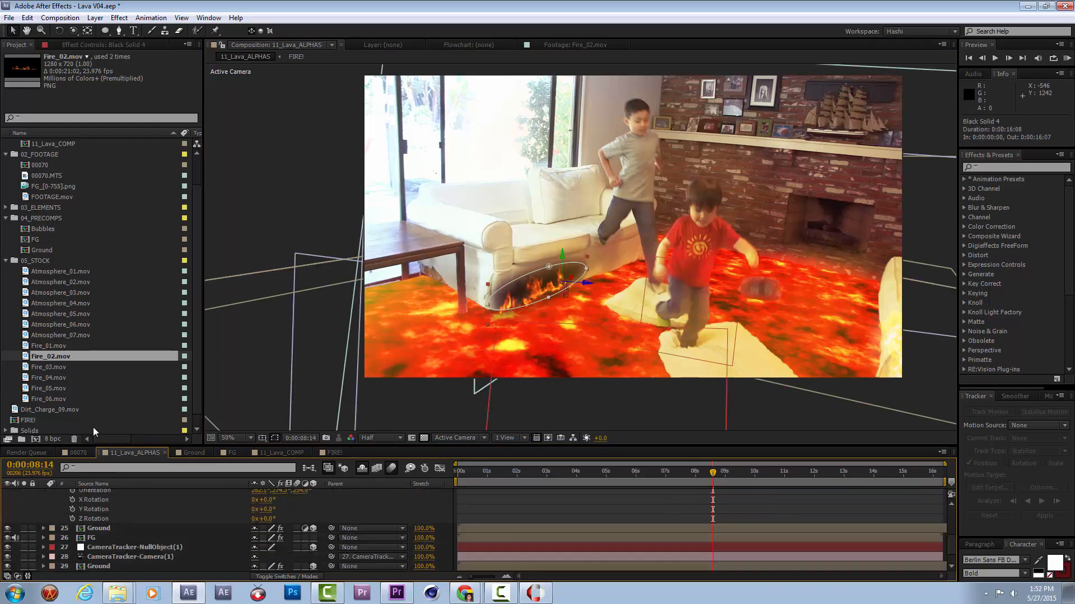
scroll(120, 522, "up", 2)
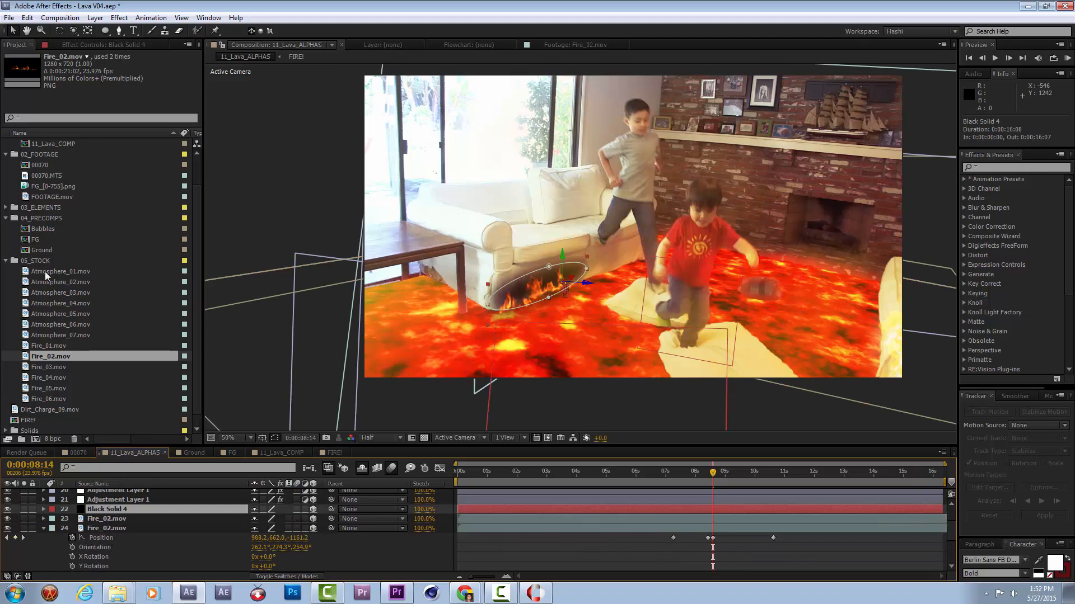
left_click_drag(38, 240, 114, 515)
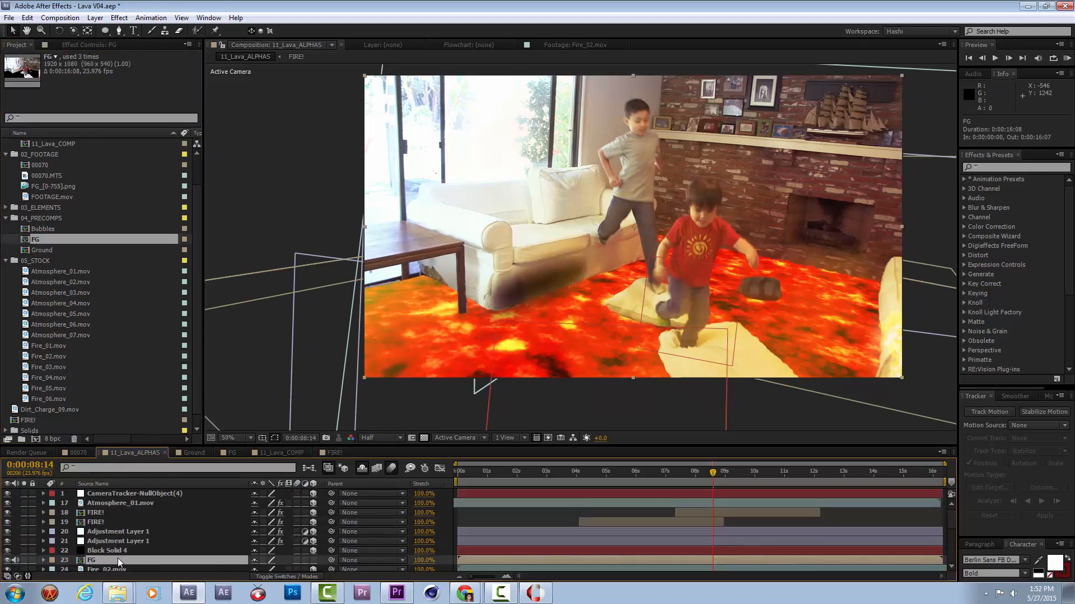
Set the track matte of the FG layer beneath Black Solid 4 to Alpha Matte "Black Solid 4".
key("F4")
left_click(316, 561)
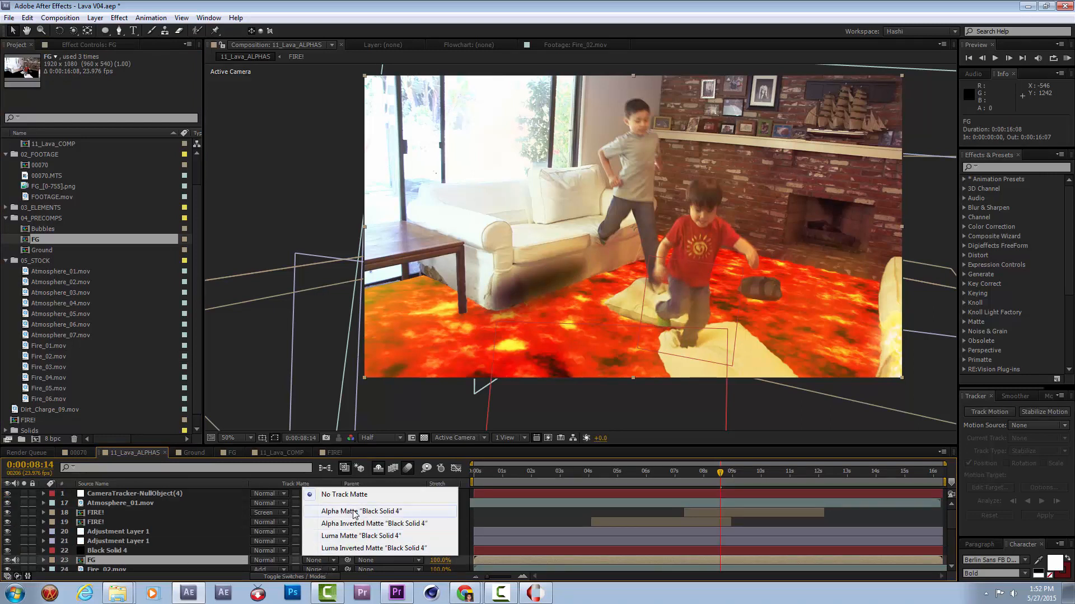
left_click(356, 511)
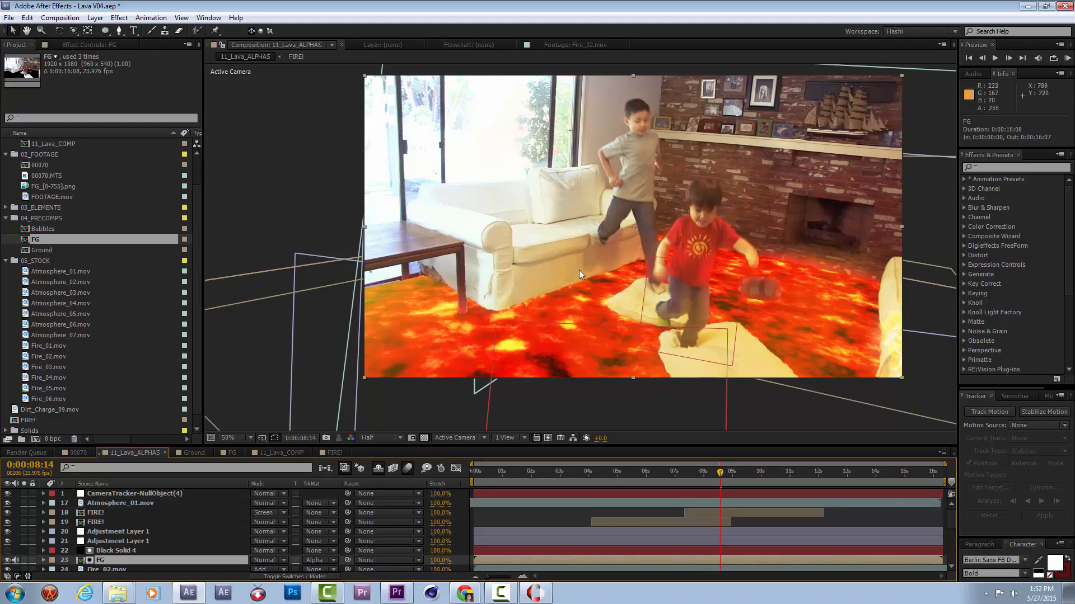
Move Black Solid 4 and its matted FG layer together beneath both Fire_02.mov layers.
scroll(116, 556, "down", 3)
left_click(115, 521, "shift")
scroll(112, 510, "down", 3)
left_click(45, 523)
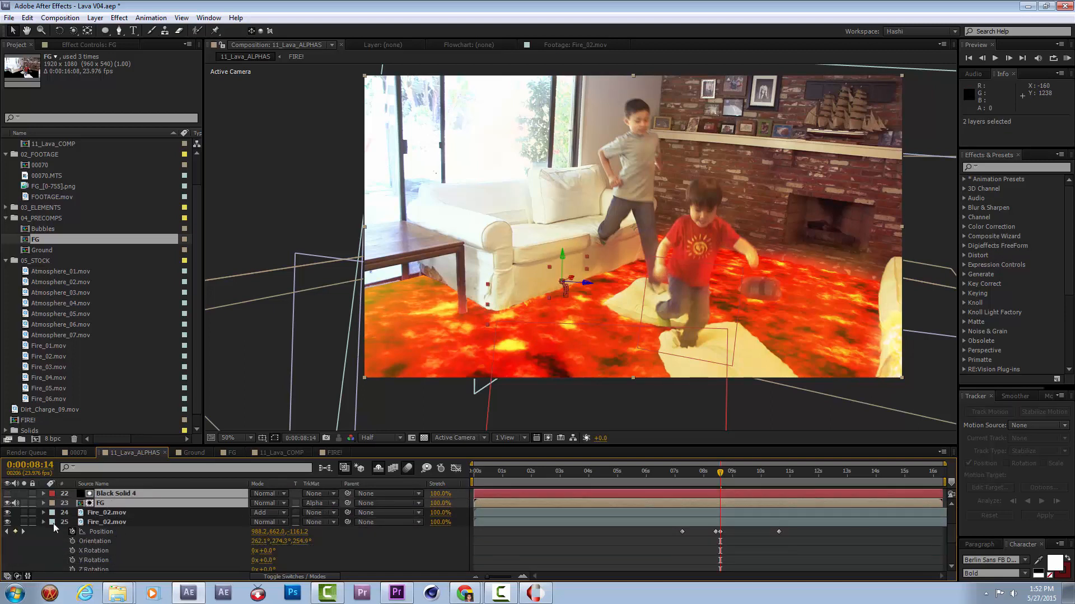
left_click_drag(115, 505, 117, 528)
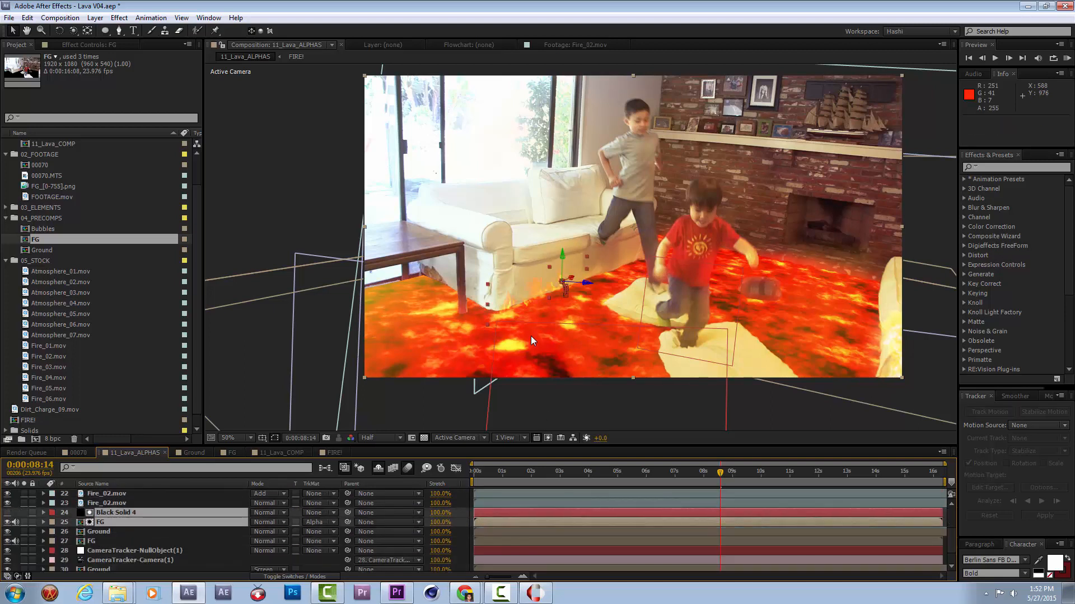
Apply Brightness & Contrast to the matted FG layer with Brightness -97 and Contrast 39.
left_click(119, 522)
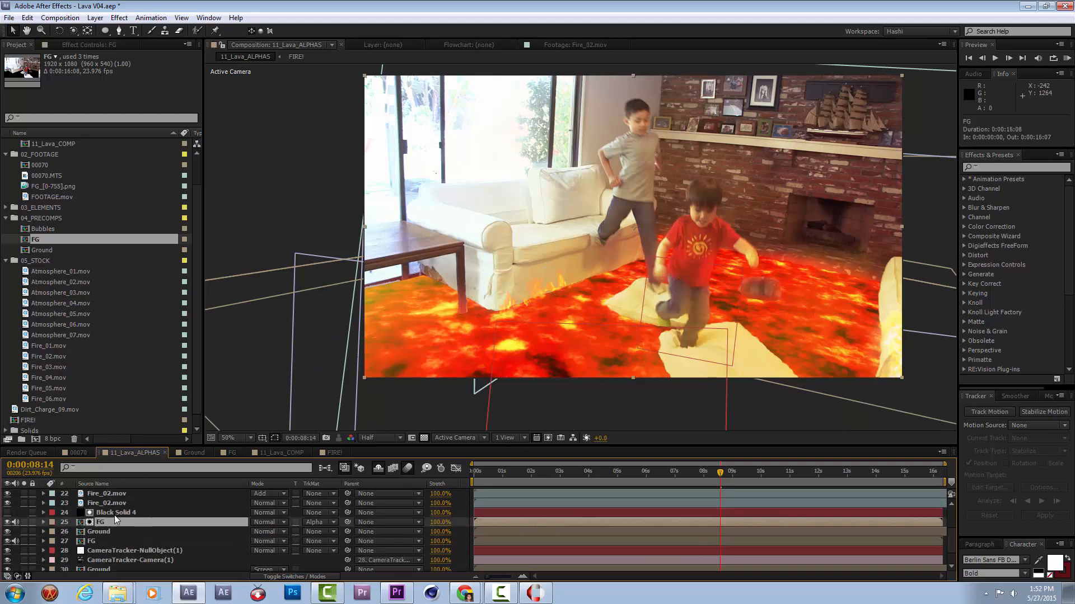
left_click(133, 46)
right_click(84, 98)
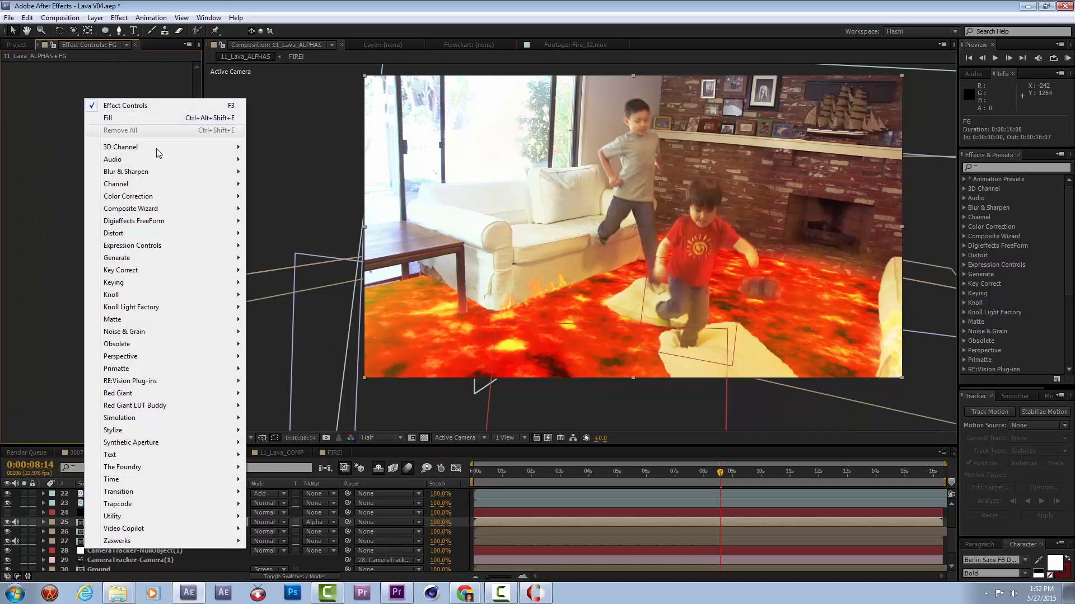
mouse_move(162, 197)
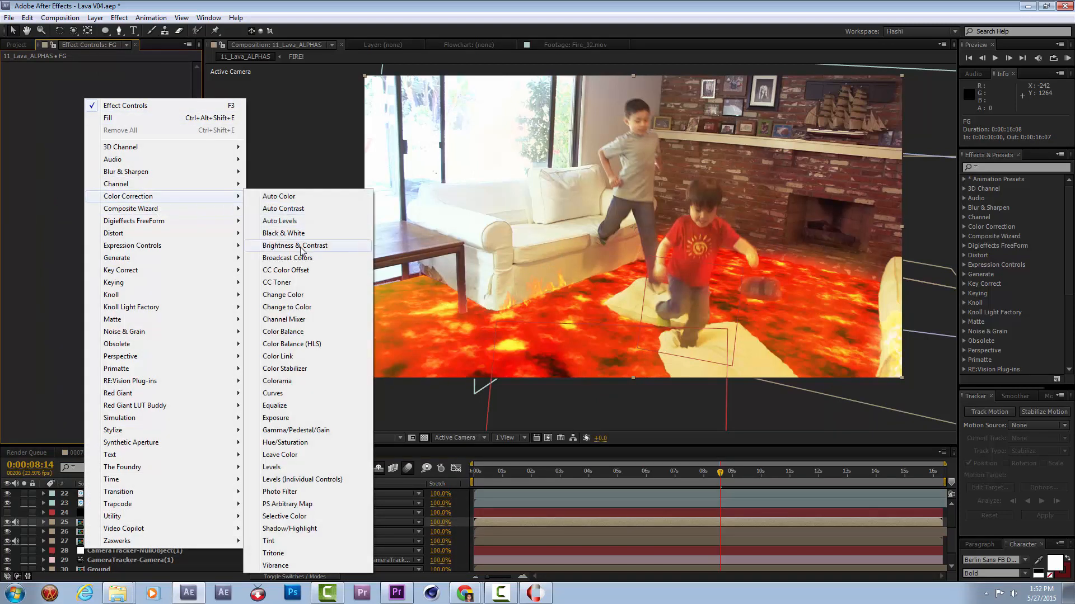
left_click(295, 245)
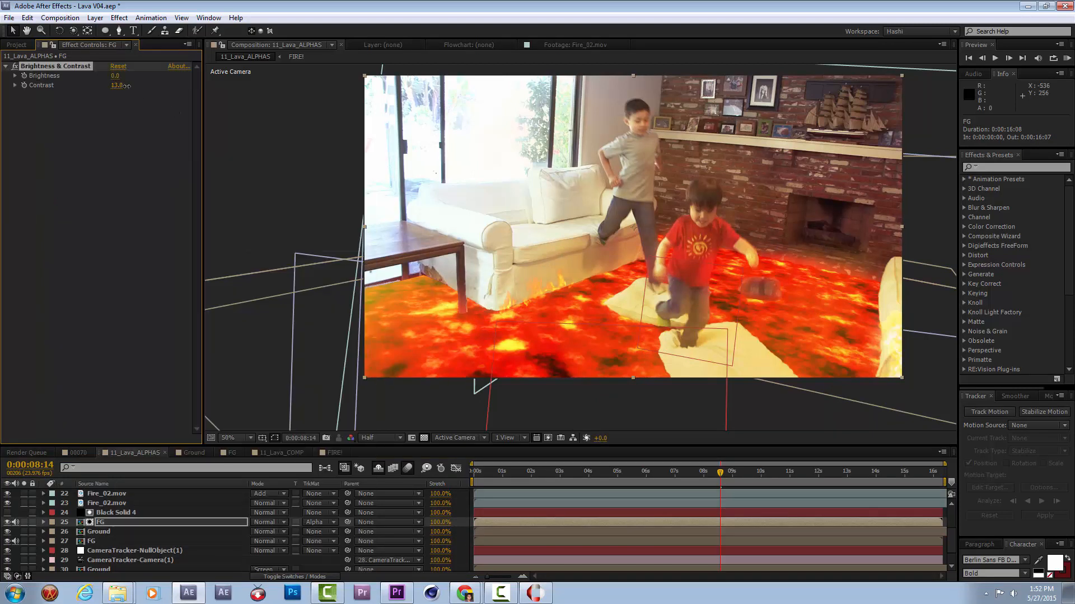
left_click_drag(148, 87, 75, 94)
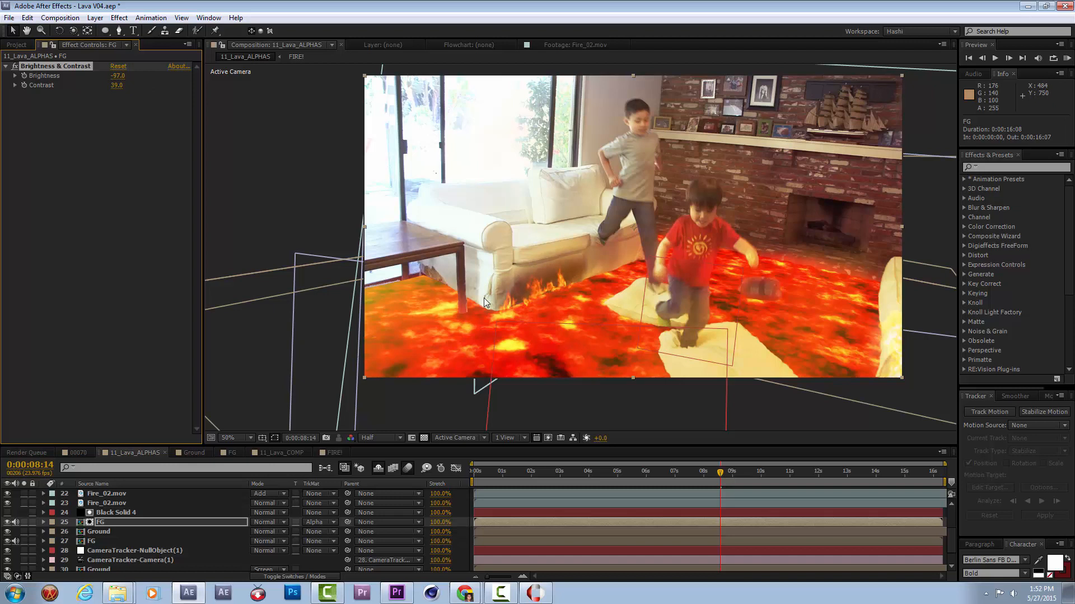
Reshape Mask 1 on Black Solid 4 at 0:00:14:19, extending the ellipse past the flames toward the sofa's near corner.
left_click(109, 516)
left_click(109, 523)
left_click(126, 513)
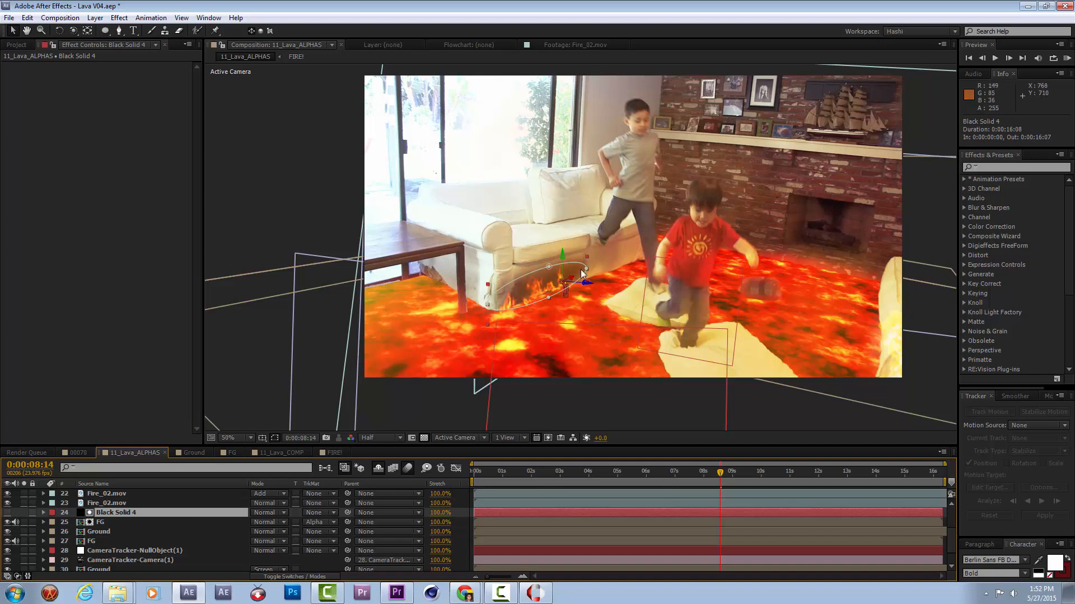
left_click_drag(706, 474, 689, 474)
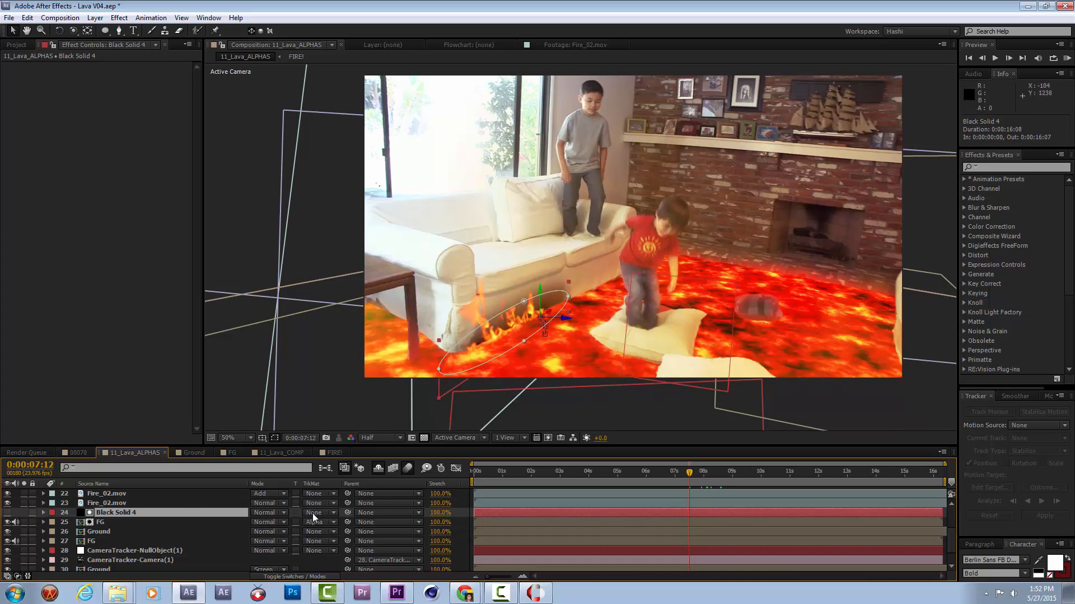
left_click(149, 520)
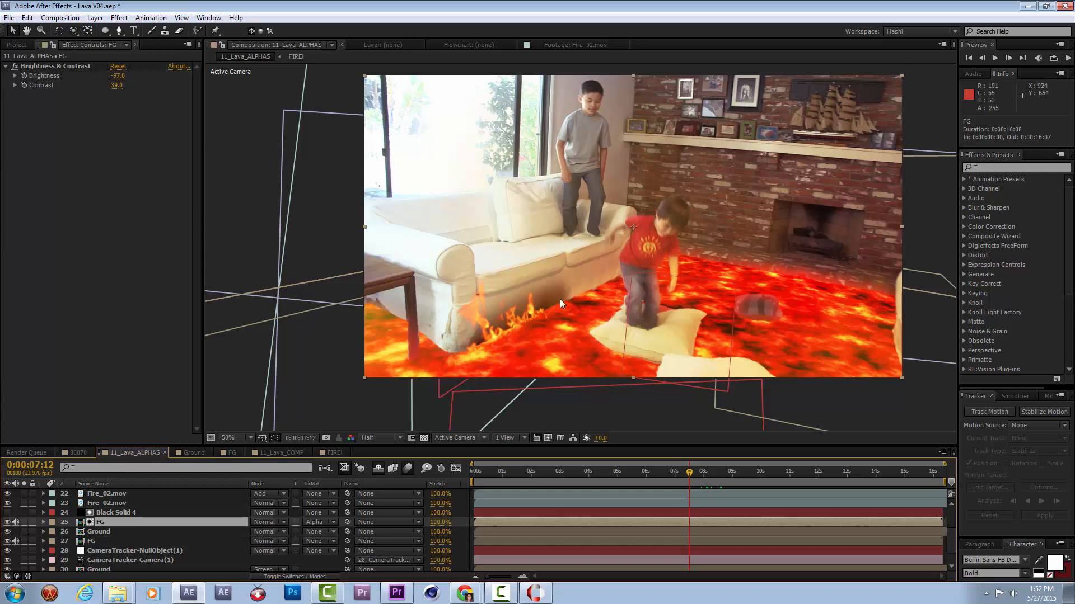
left_click(898, 474)
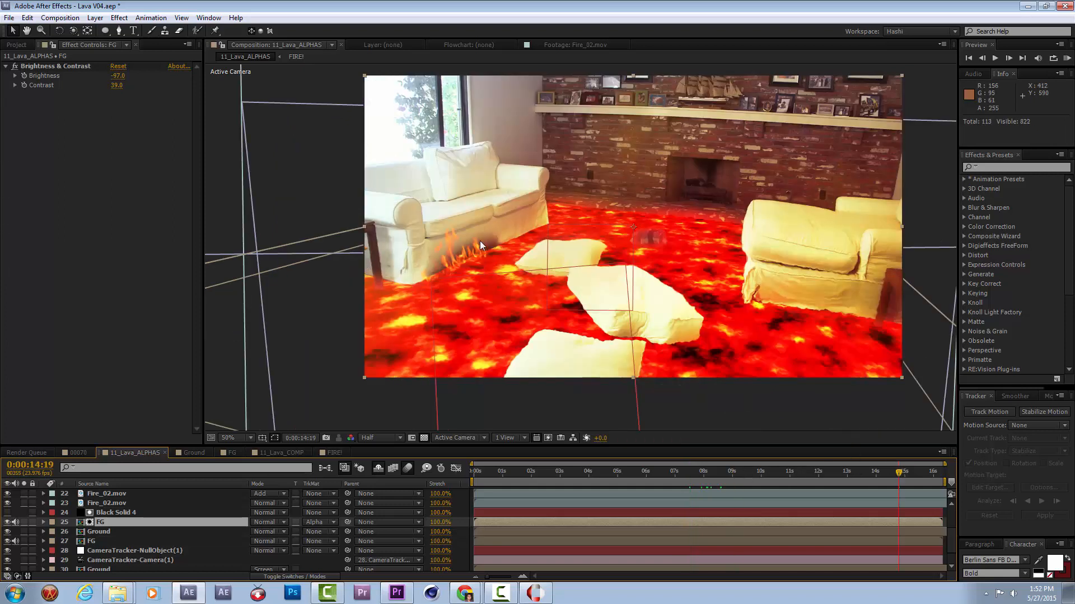
left_click(157, 513)
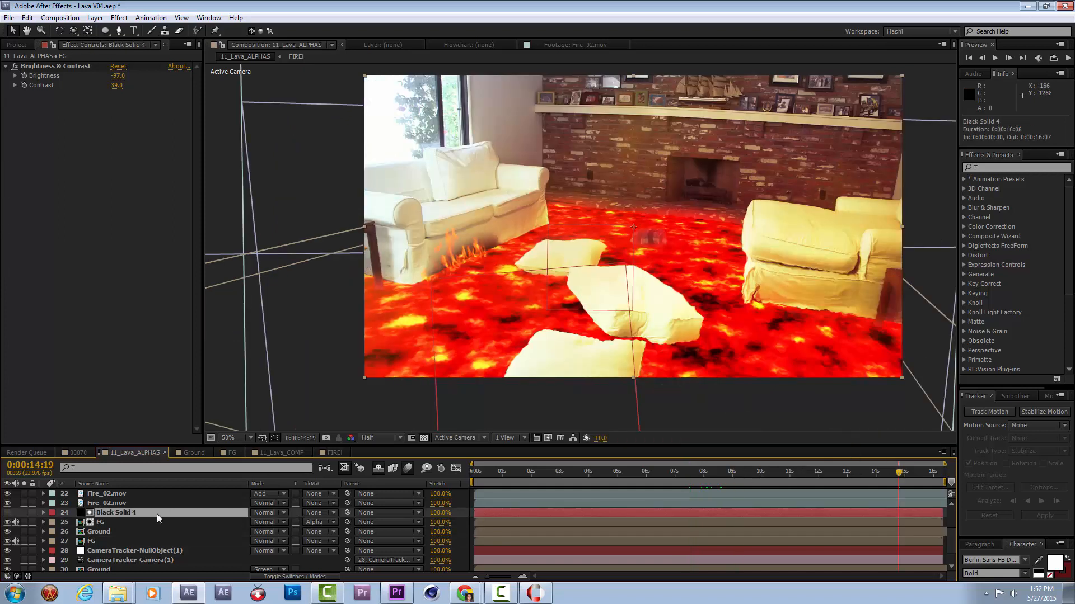
left_click(450, 258)
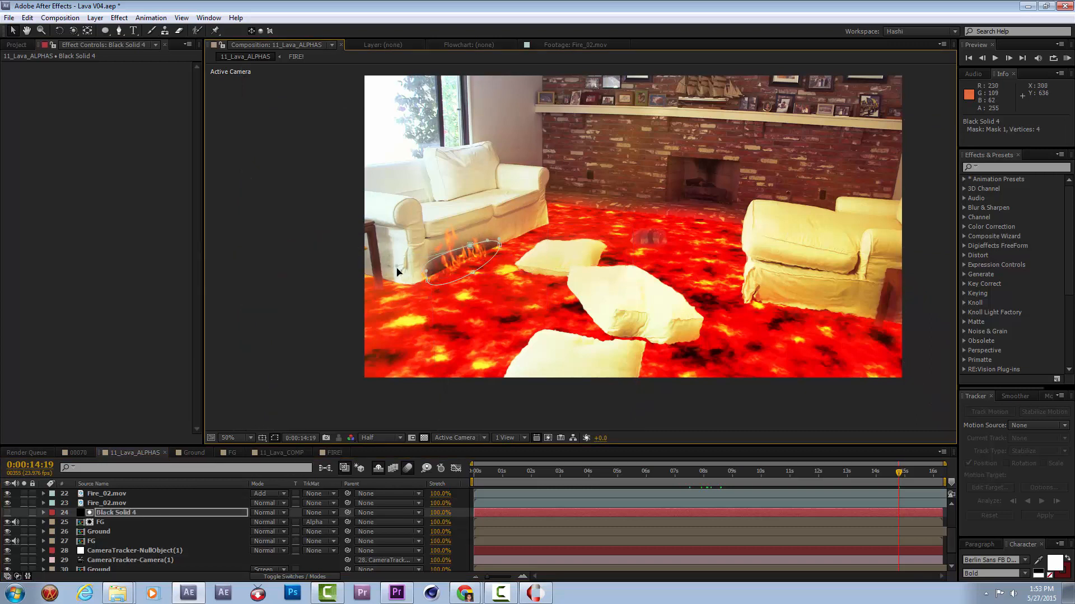
mouse_move(425, 280)
left_mouse_down()
mouse_move(387, 302)
mouse_move(409, 293)
left_mouse_up()
mouse_move(469, 246)
left_mouse_down()
mouse_move(448, 254)
mouse_move(459, 250)
left_mouse_up()
left_click(143, 517)
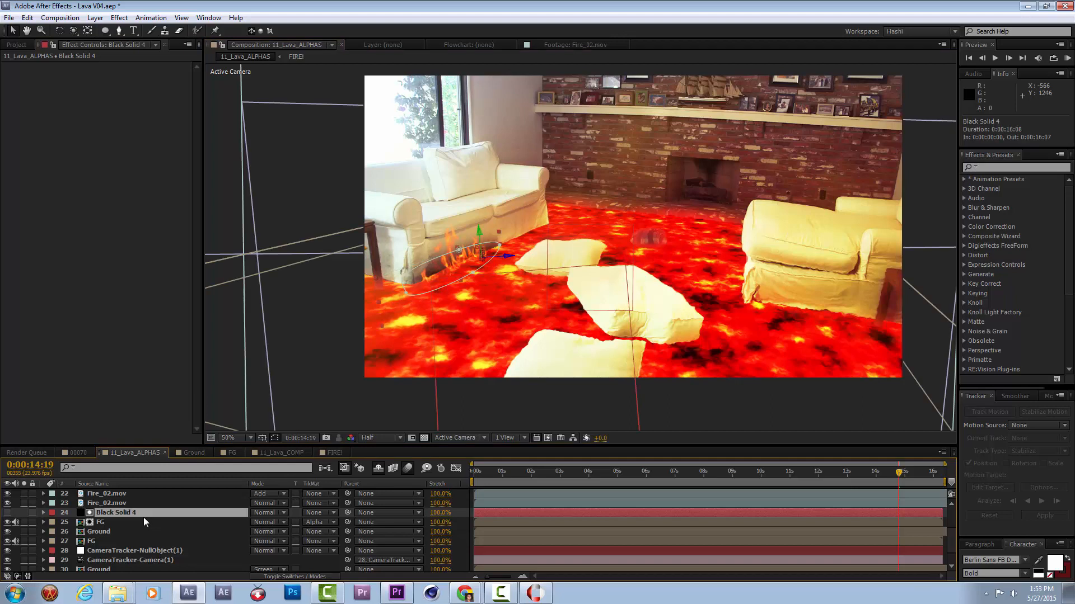
Set Brightness and Contrast keyframes on the matted FG layer at 0:00:14:19 and reveal them in the timeline.
left_click(133, 523)
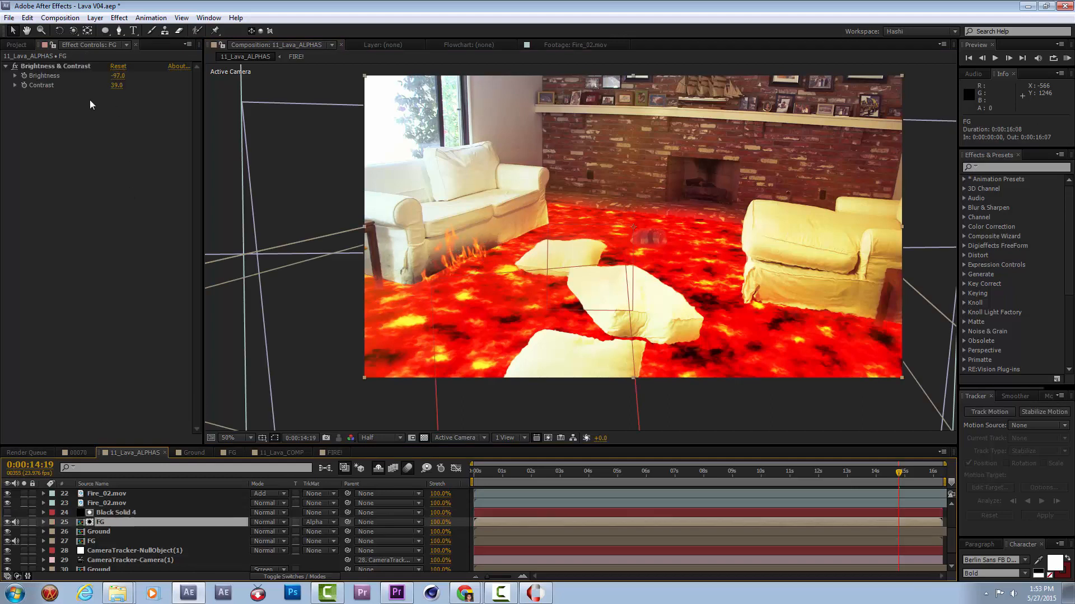
left_click_drag(24, 76, 25, 85)
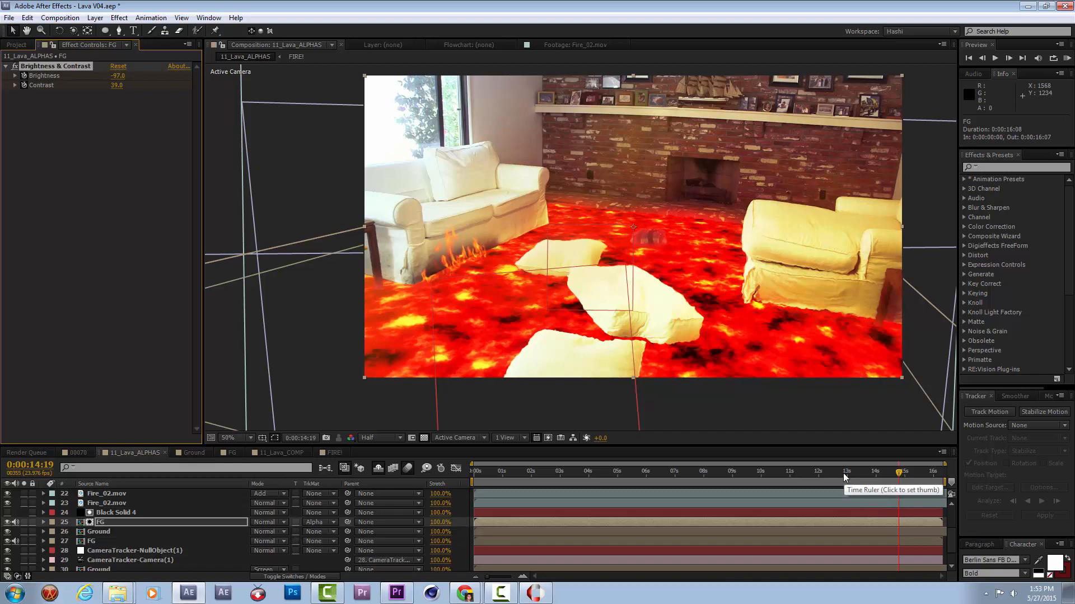
key("u")
Keyframe the matted FG layer's Brightness at -26 and Contrast at 0 at 0:00:07:12, and render a RAM preview.
left_click_drag(875, 465, 690, 476)
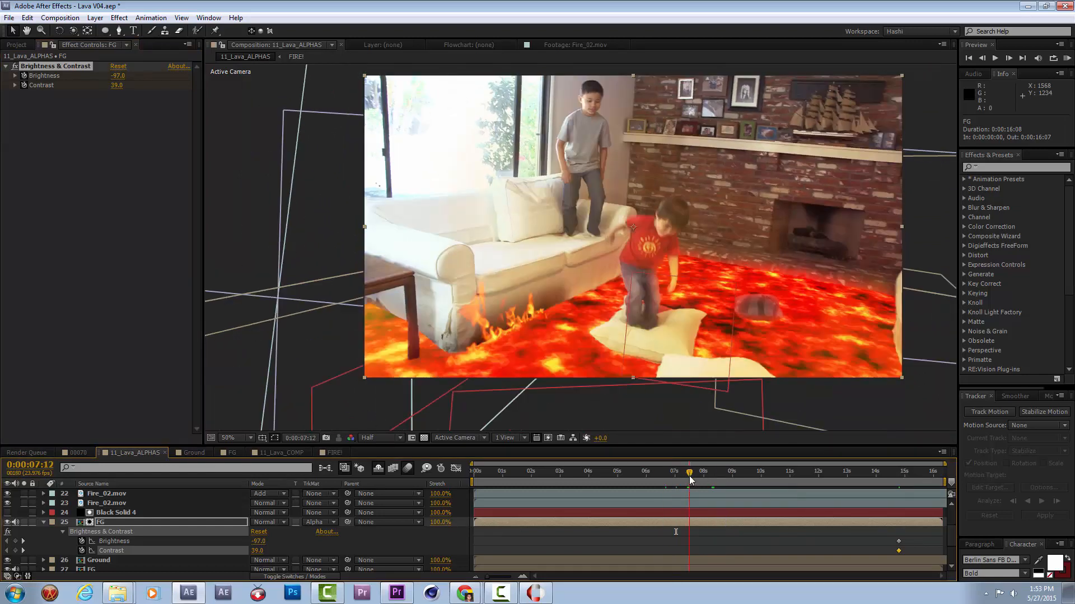
left_click(120, 66)
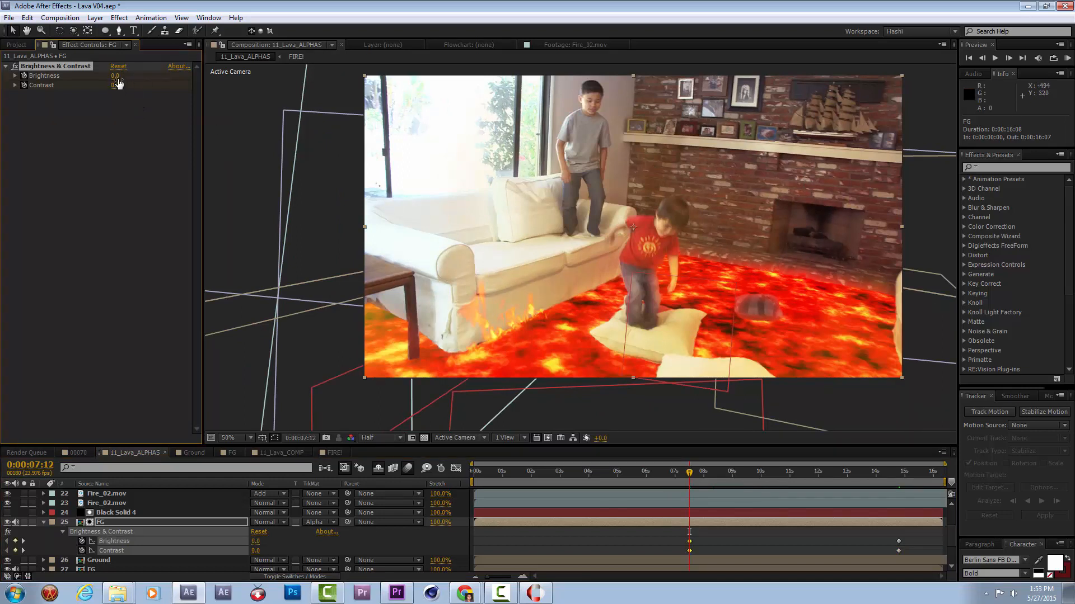
left_click_drag(118, 79, 113, 80)
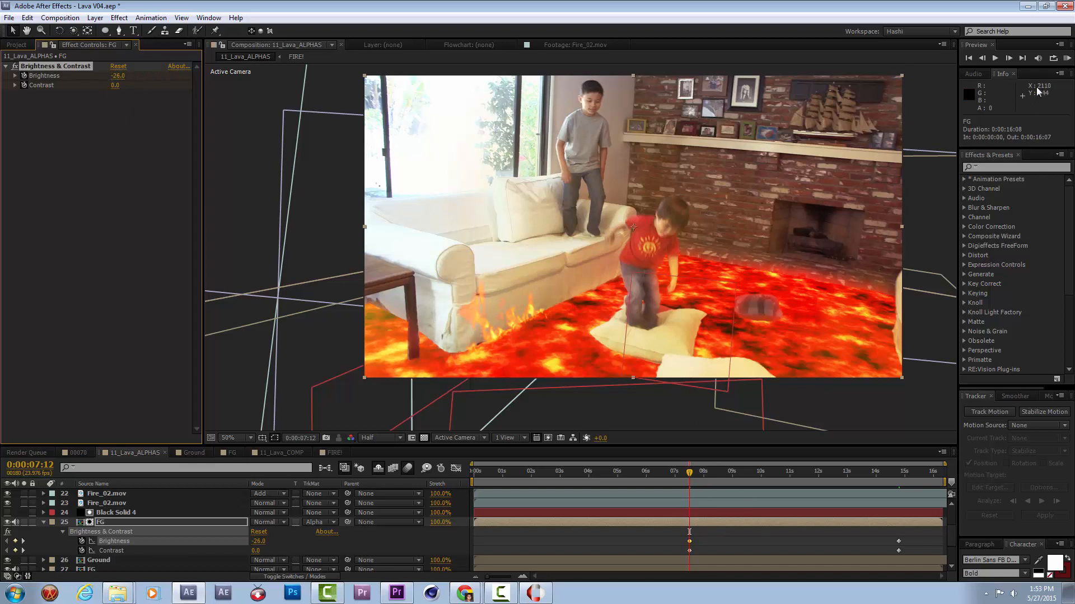
left_click(1067, 58)
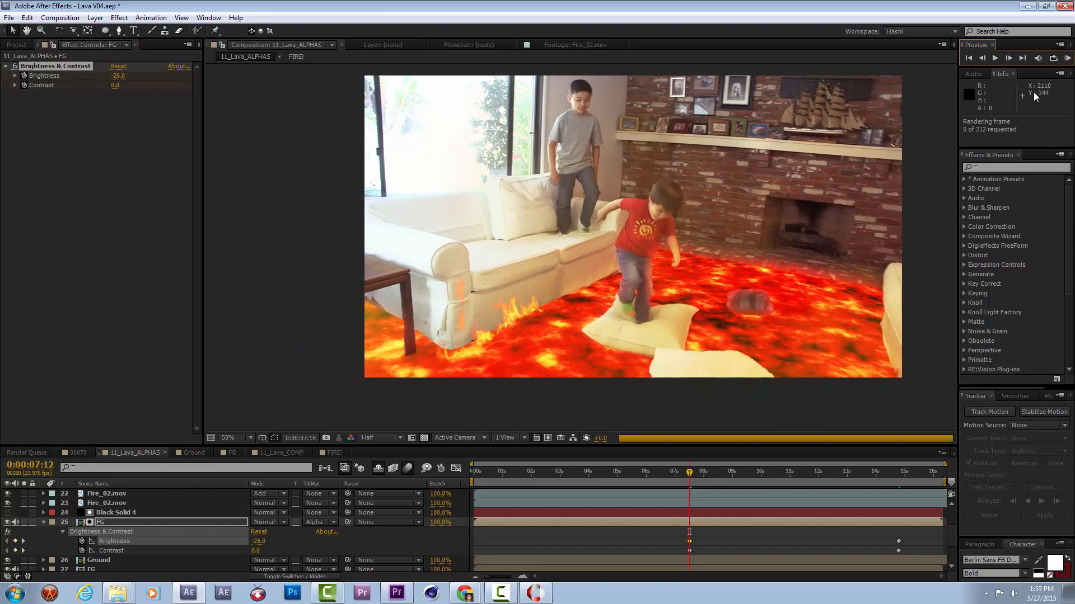
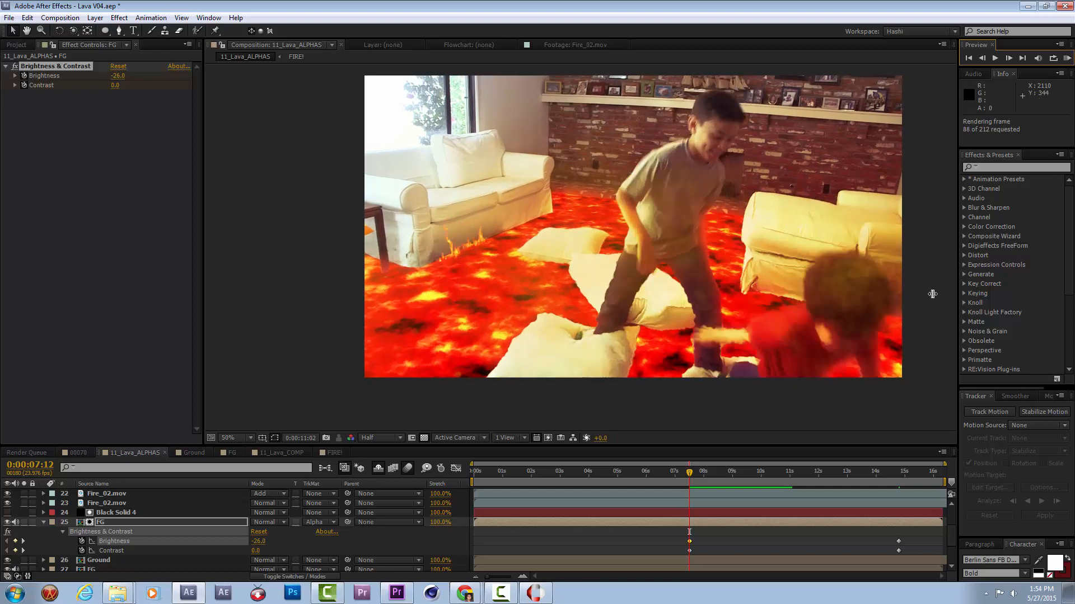
Set the scale of both Fire_02.mov layers, numbers 22 and 23, to 81.3% while viewing the frame at 0:00:09:09.
key("space")
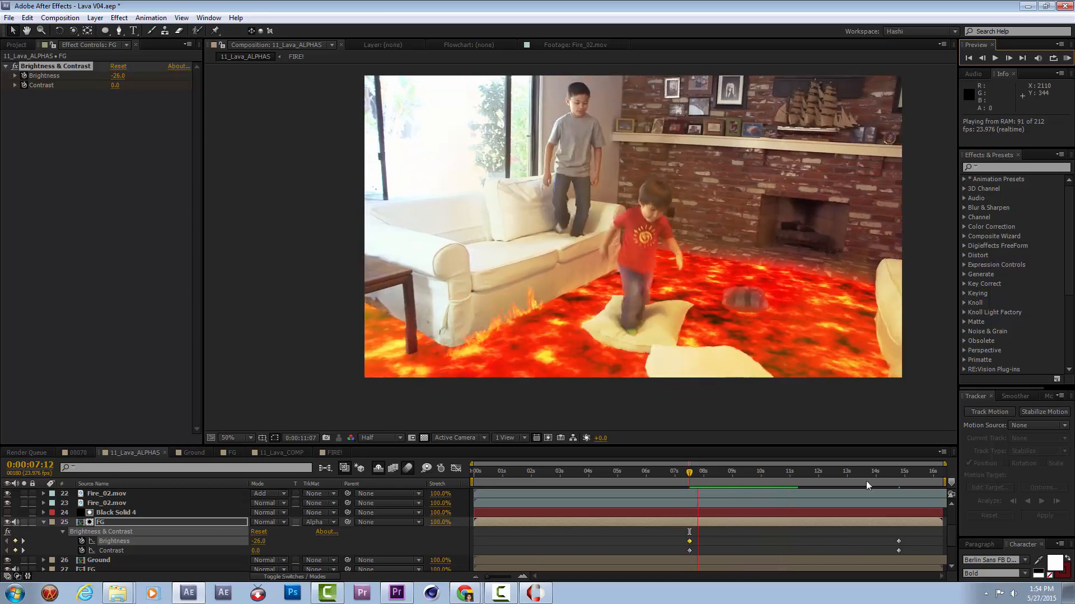
left_click_drag(742, 474, 744, 472)
scroll(108, 545, "down", 1)
scroll(108, 531, "up", 1)
left_click(109, 504)
left_click(119, 495, "shift")
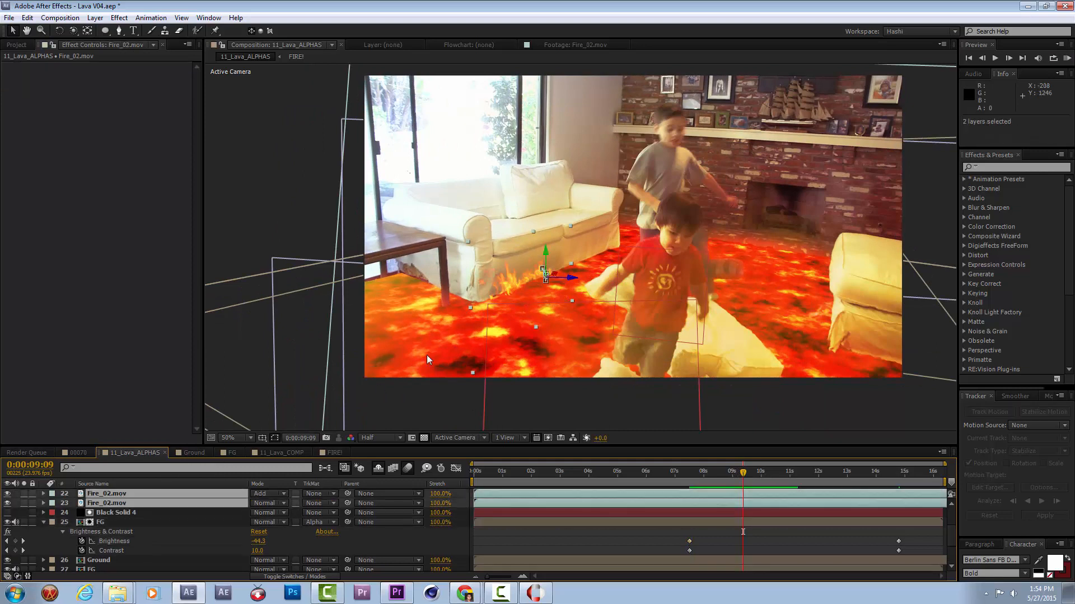
key("s")
left_click_drag(278, 522, 286, 524)
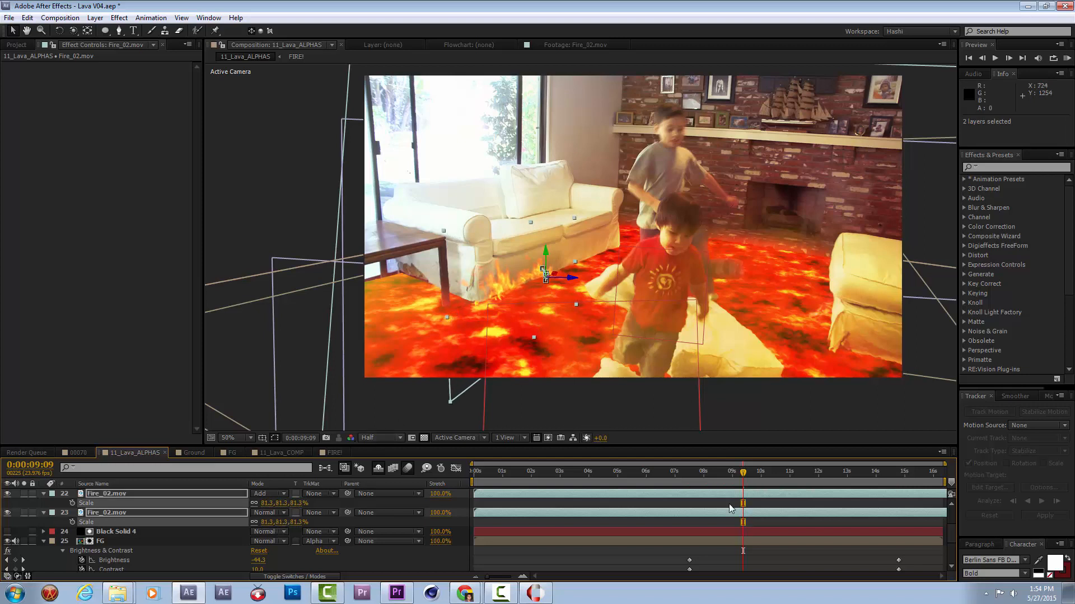
Render and play a RAM preview from 0:00:09:09 to check the resized flames along the sofa base.
left_click(1067, 58)
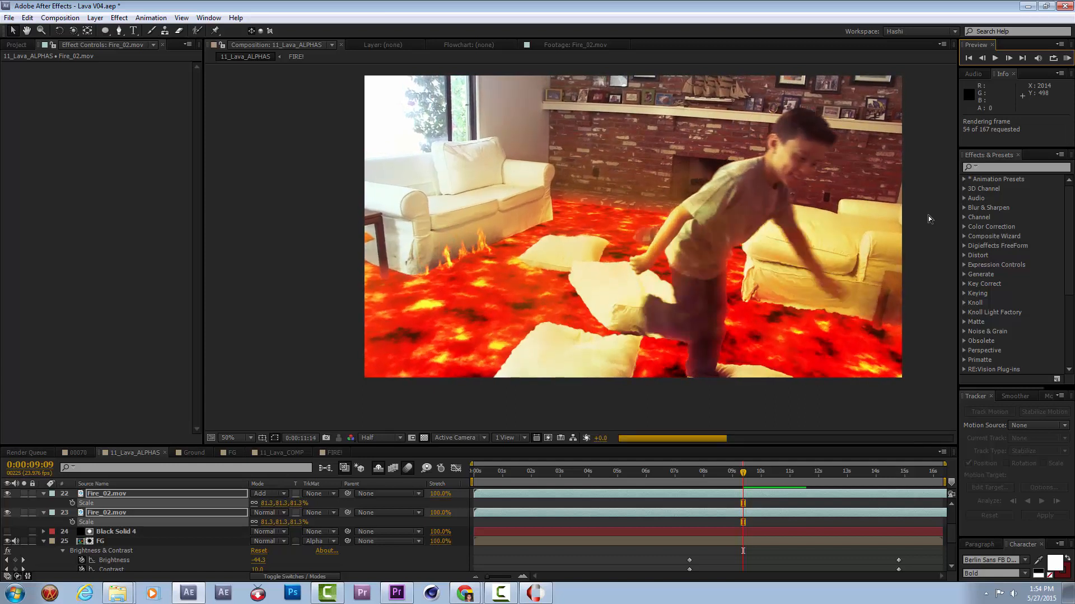
key("space")
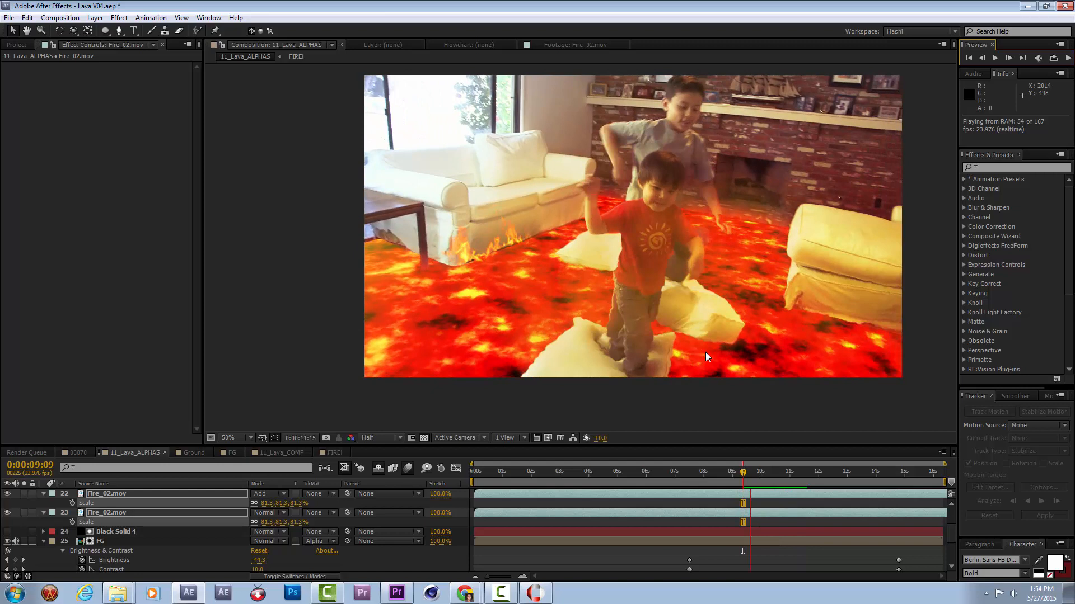
key("space")
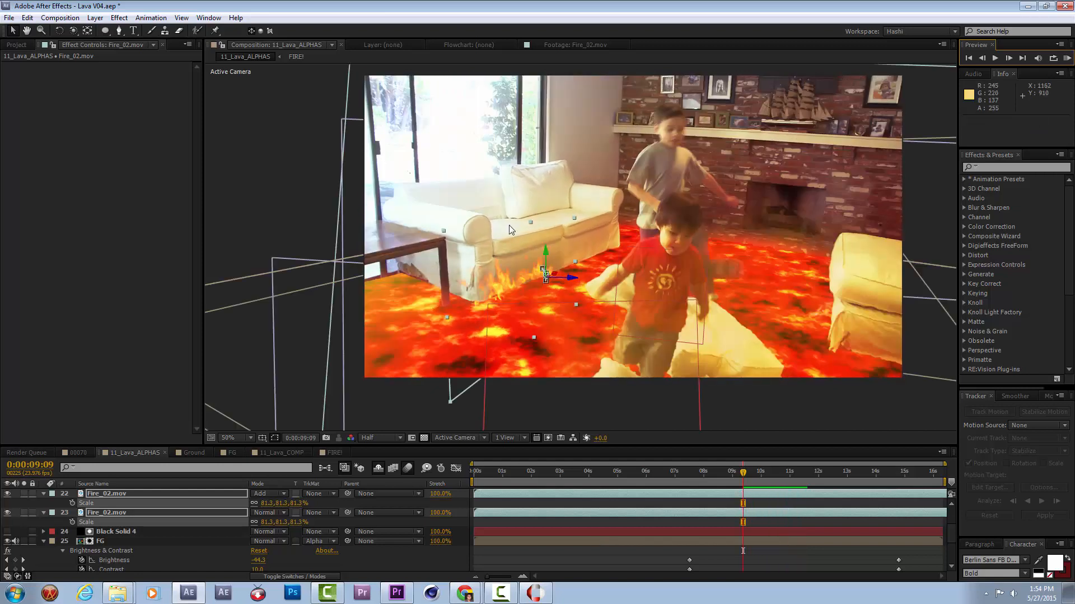
Keyframe Black Solid 4's Mask Path at 0:00:14:19 and shift that keyframe back to about the seven-second mark.
left_click(113, 533)
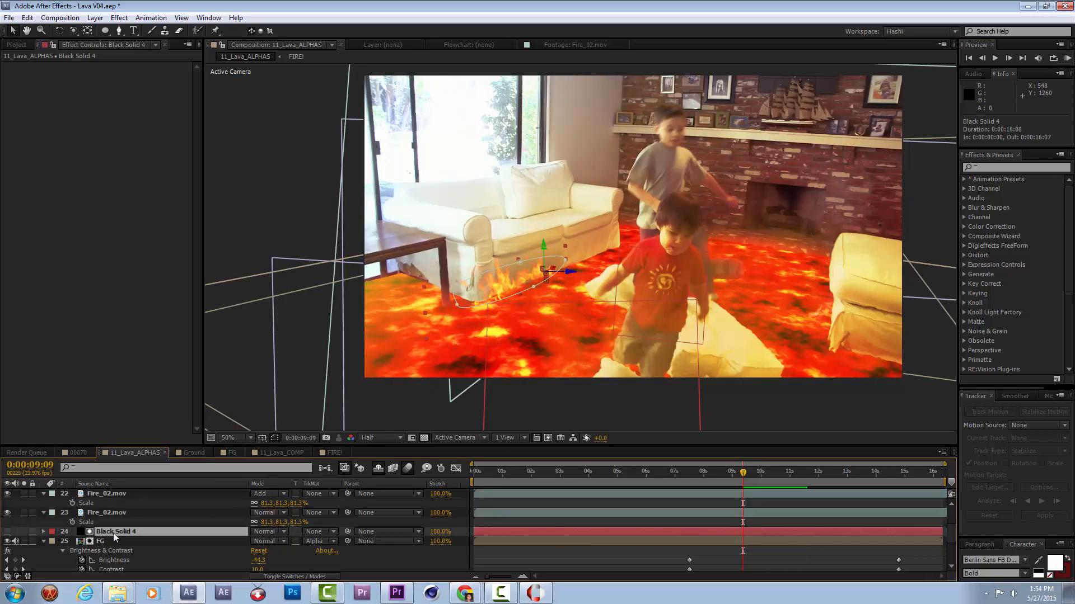
left_click_drag(890, 475, 896, 475)
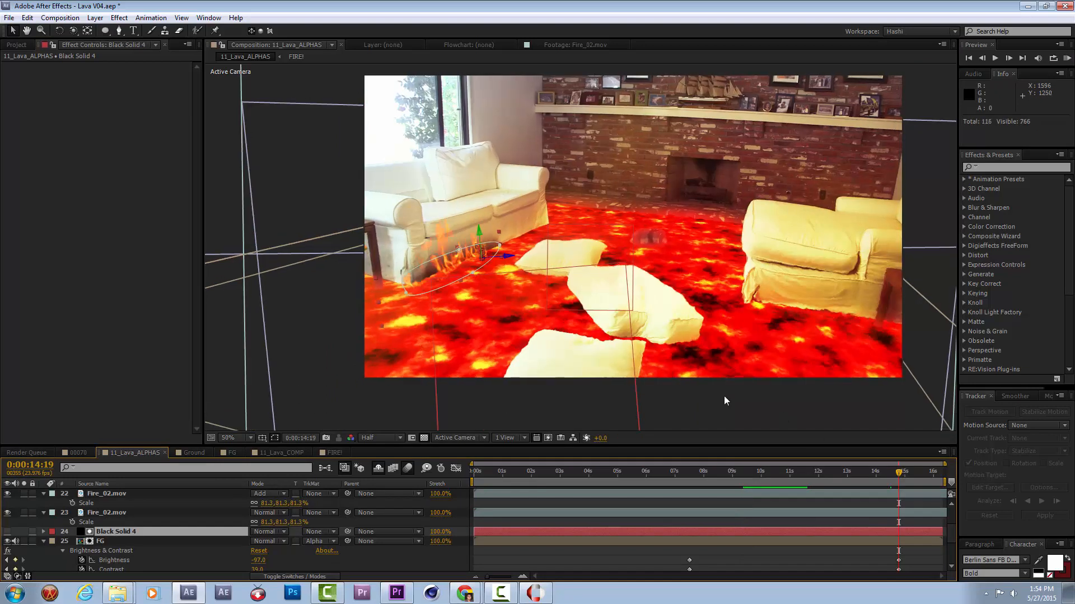
key("m")
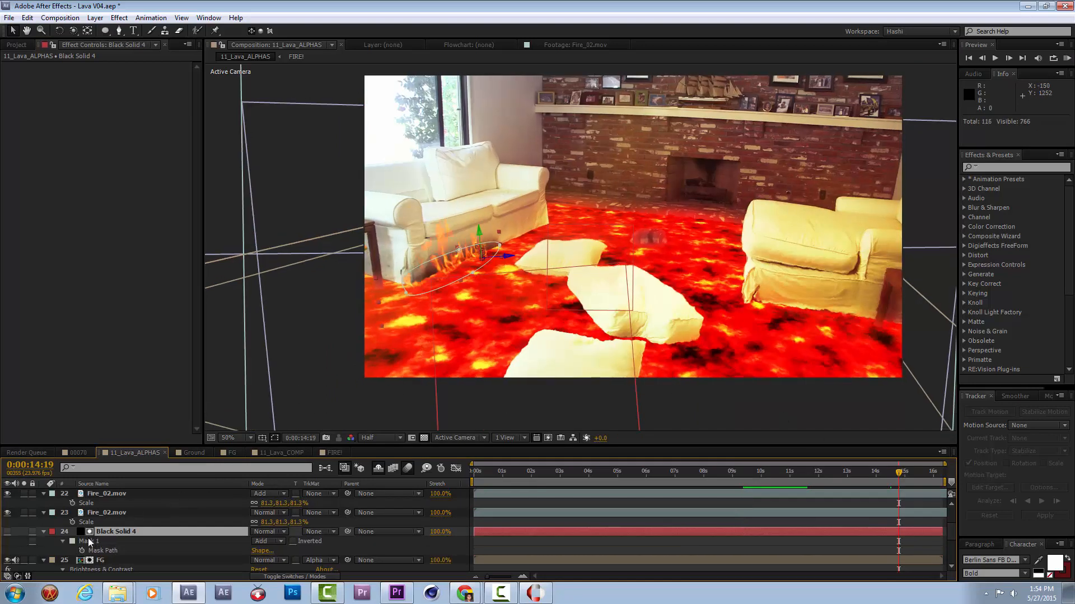
left_click(90, 551)
left_click_drag(898, 551, 676, 552)
Reshape Mask 1 on Black Solid 4 at 0:00:14:19, pulling its points upward and outward over the sofa's near end.
left_click(400, 277)
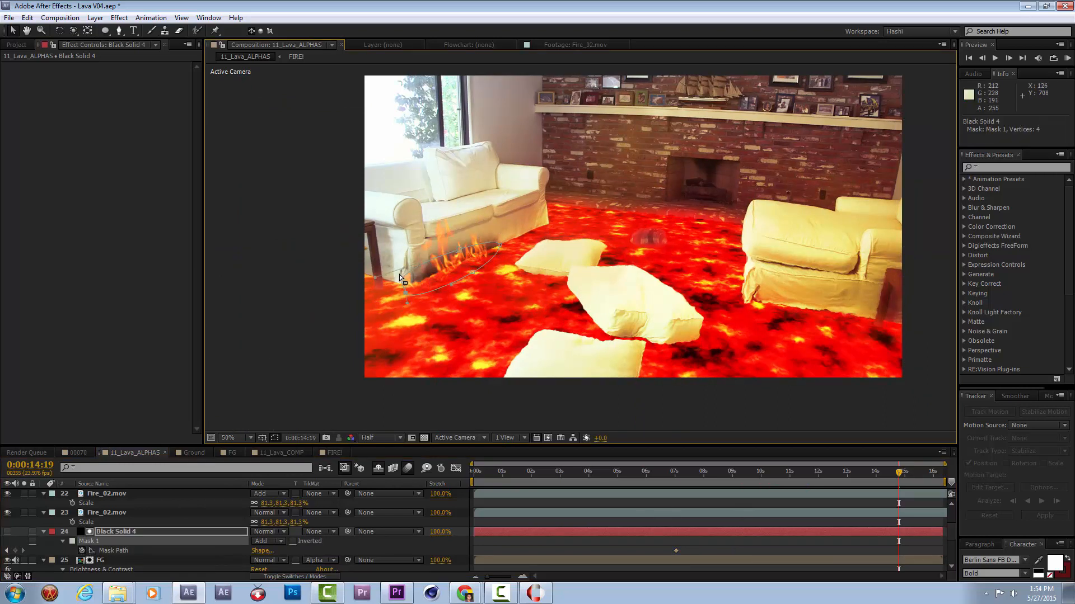
left_click_drag(378, 273, 384, 233)
left_click_drag(448, 252, 451, 262)
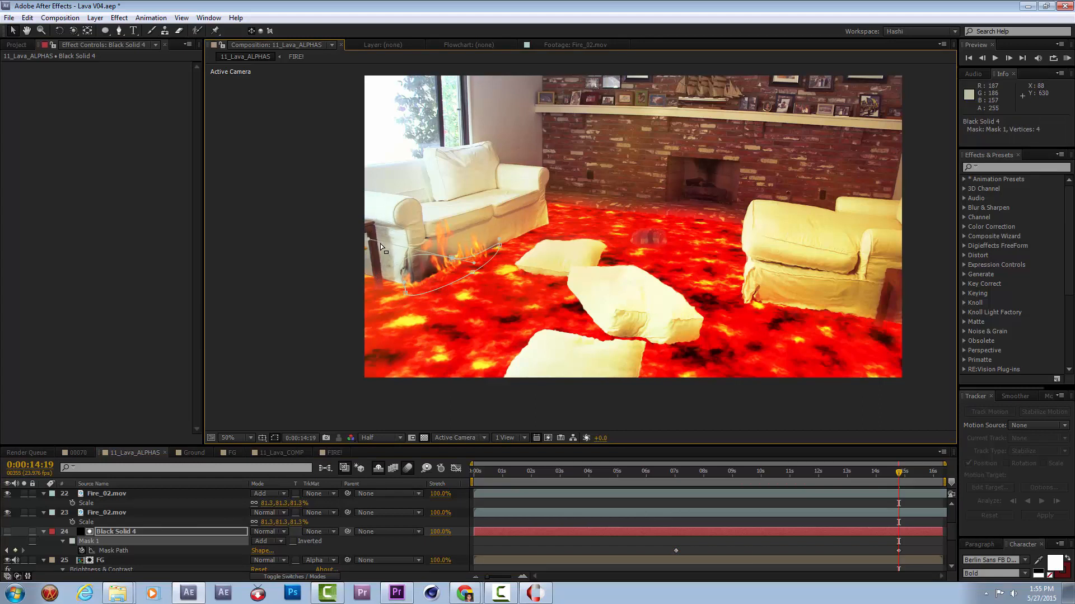
left_click_drag(404, 290, 446, 253)
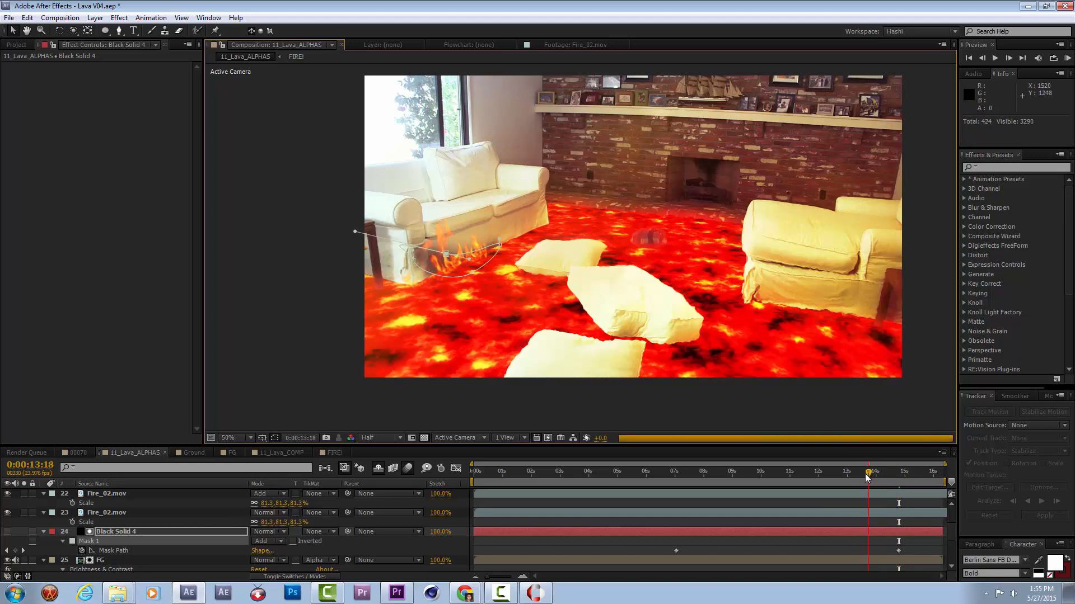
Scrub between 0:00:14:06 and 0:00:10:18 to check the animated burn mark, and save the project.
mouse_move(865, 474)
left_mouse_down()
mouse_move(748, 476)
mouse_move(882, 486)
left_mouse_up()
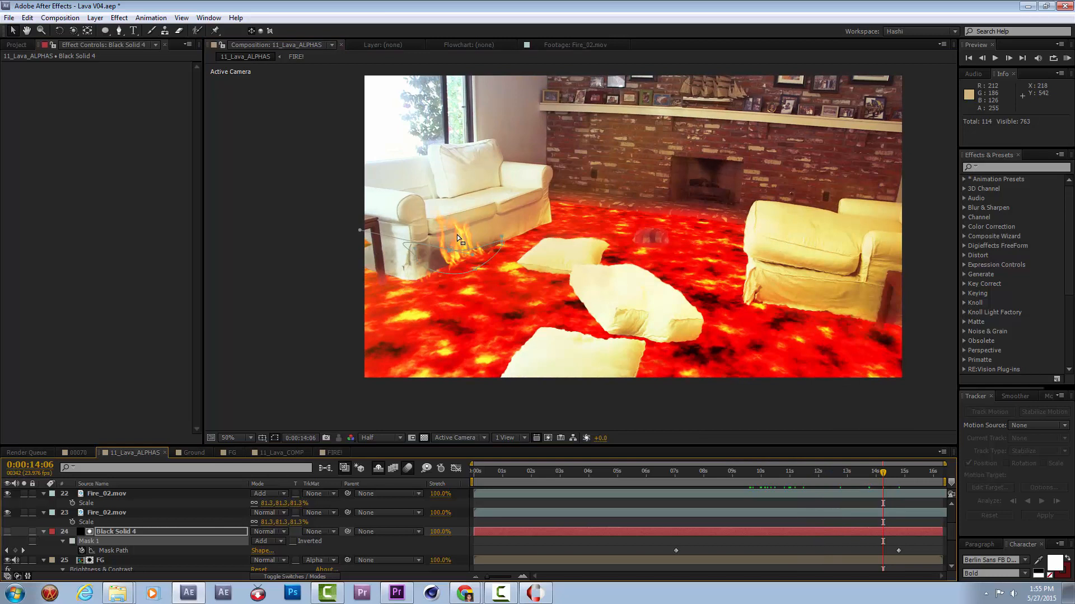
left_click(847, 549)
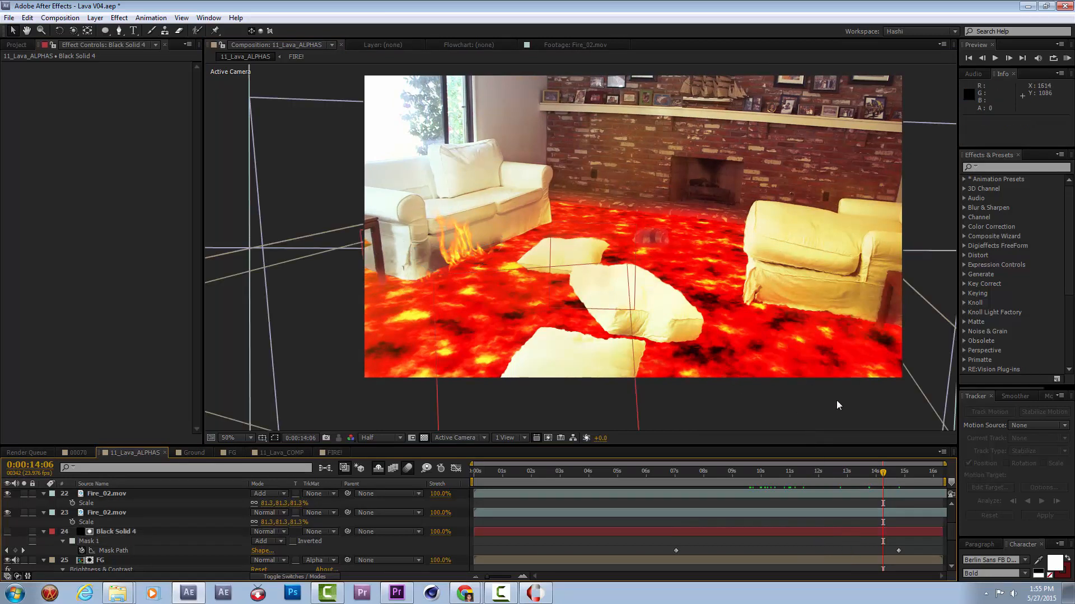
left_click_drag(828, 470, 783, 486)
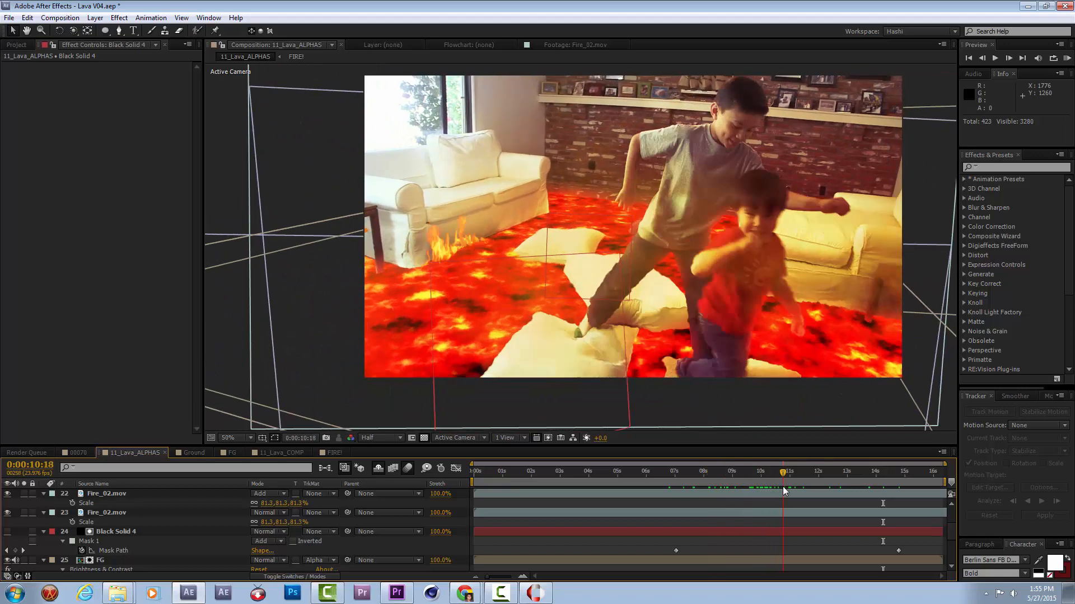
key("ctrl+s")
Collapse the 05_STOCK folder and import the clips Water_Blast_01.mov through Water_Blast_09.mov into the project.
left_click(20, 47)
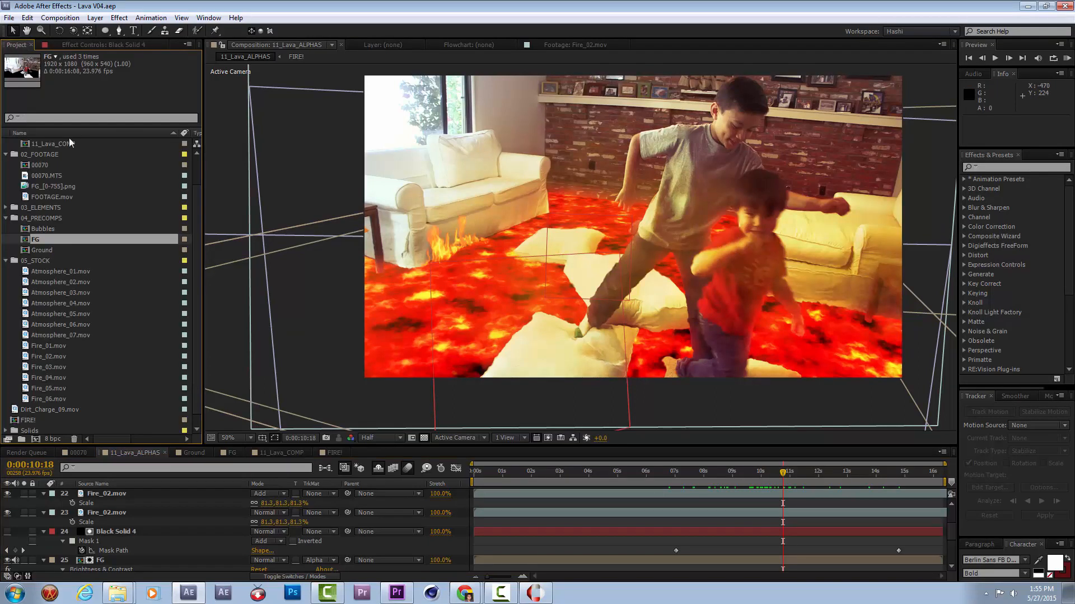
left_click(5, 261)
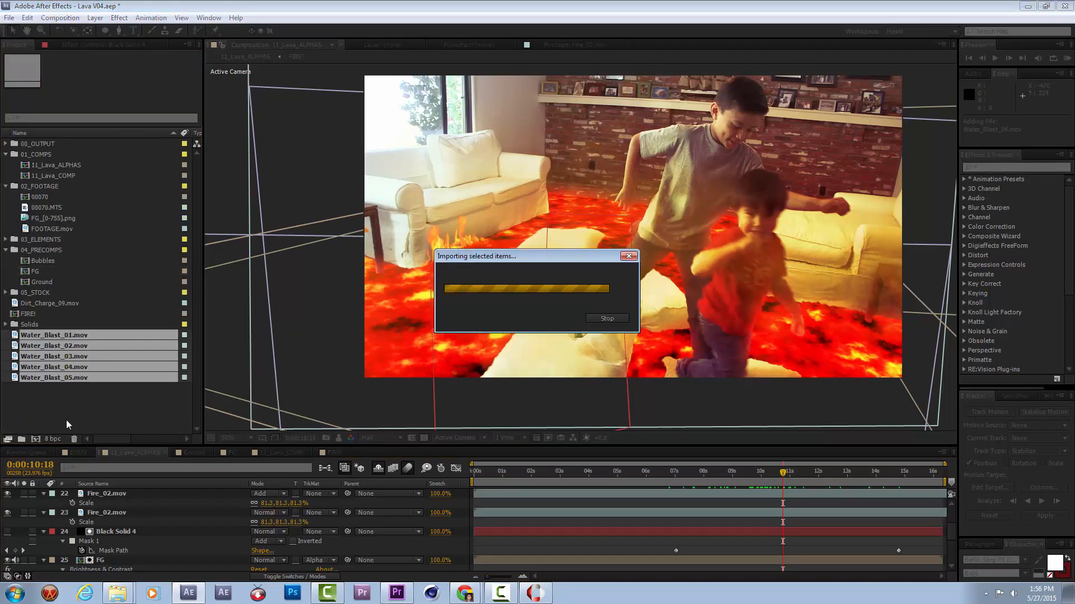
left_click(38, 328)
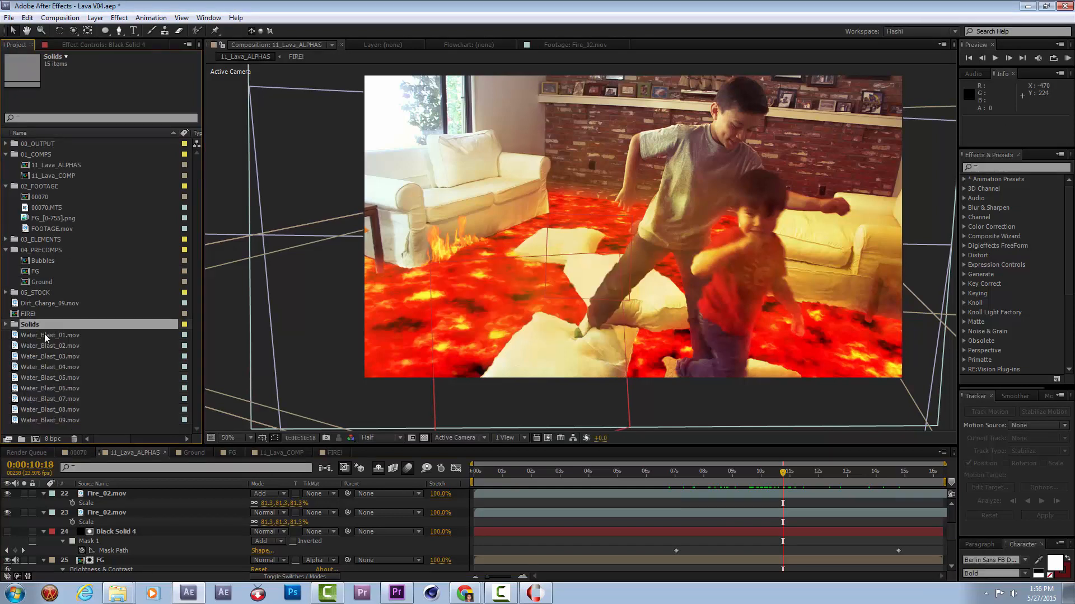
Play the Water_Blast_01.mov, Water_Blast_02.mov and Water_Blast_03.mov footage to compare the splashes.
double_click(45, 335)
key("space")
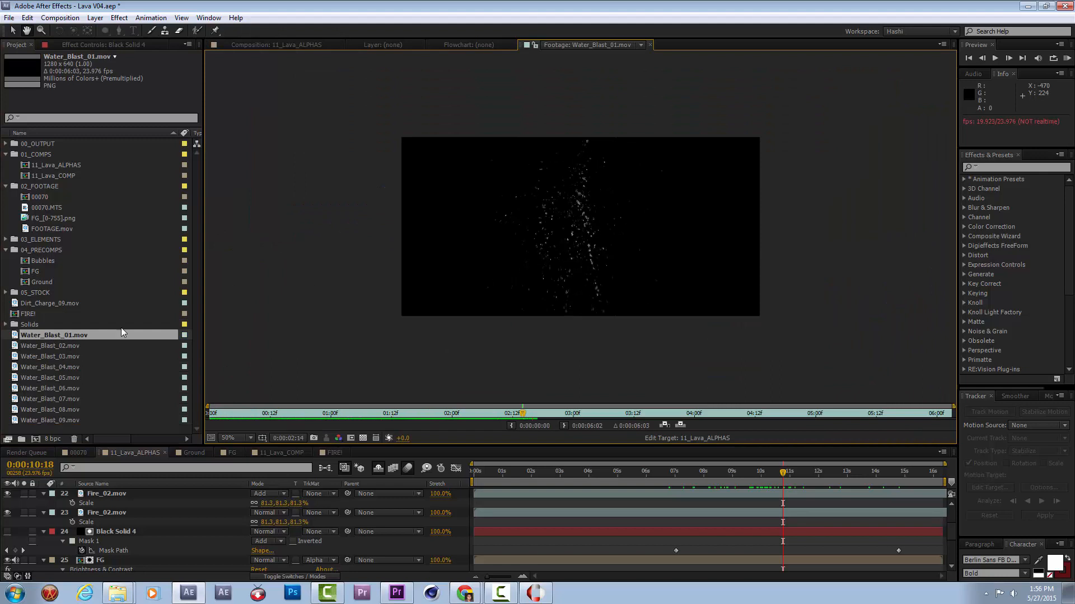
double_click(59, 344)
key("space")
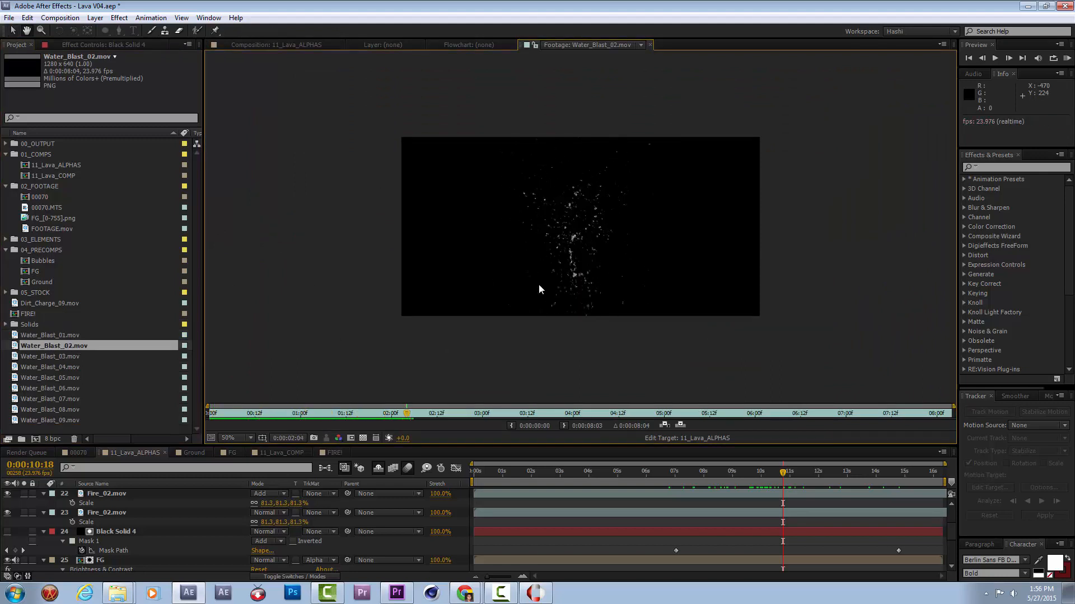
double_click(41, 355)
key("space")
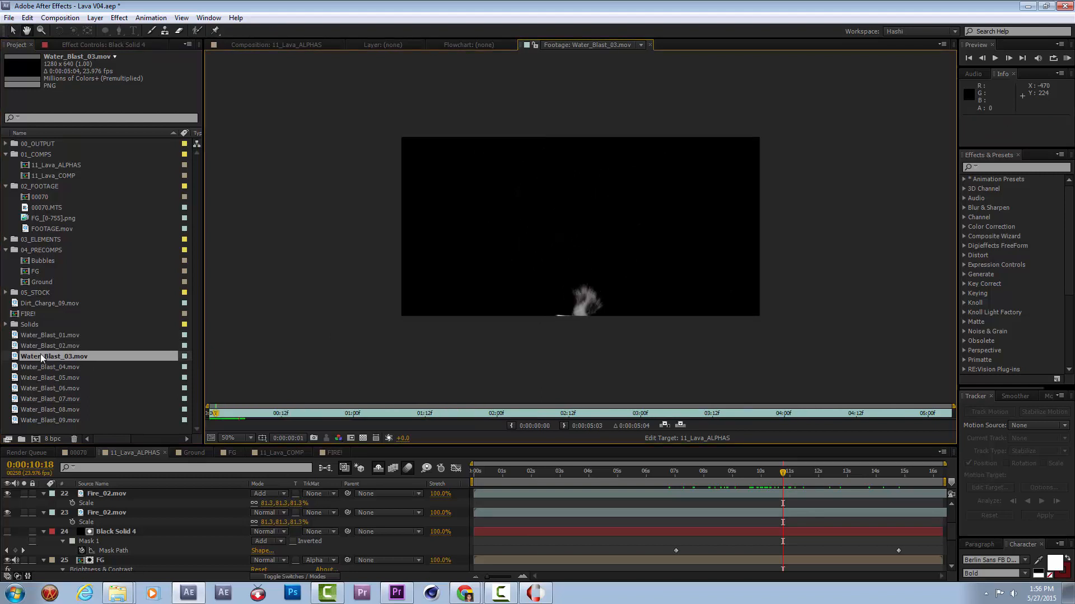
Create a composition from Water_Blast_02.mov, turn off its transparency grid, and go to the splash at 0:00:01:11.
left_click(70, 344)
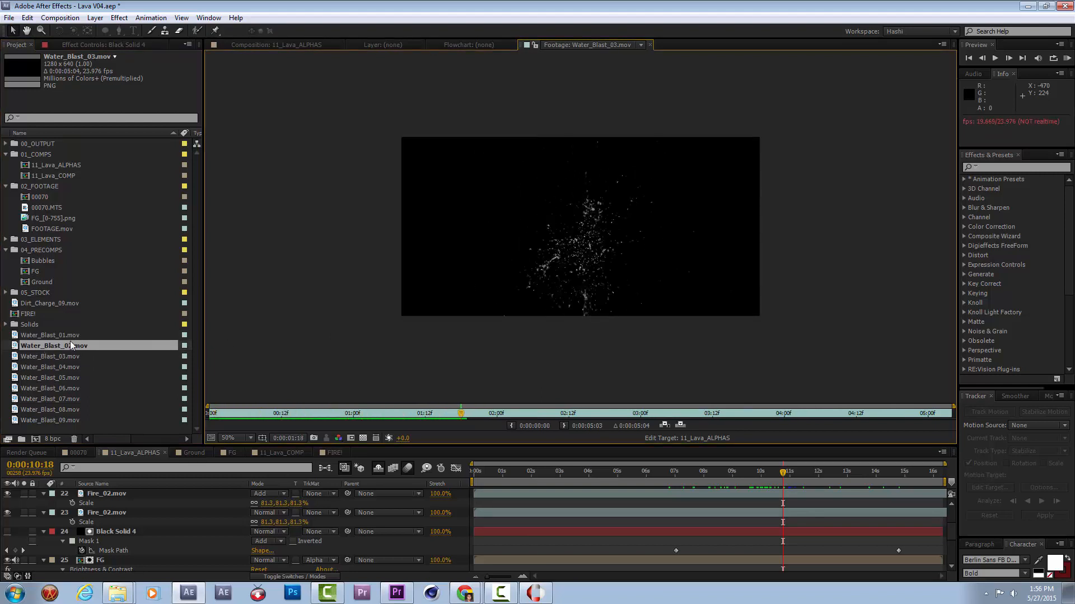
left_click_drag(69, 342, 35, 439)
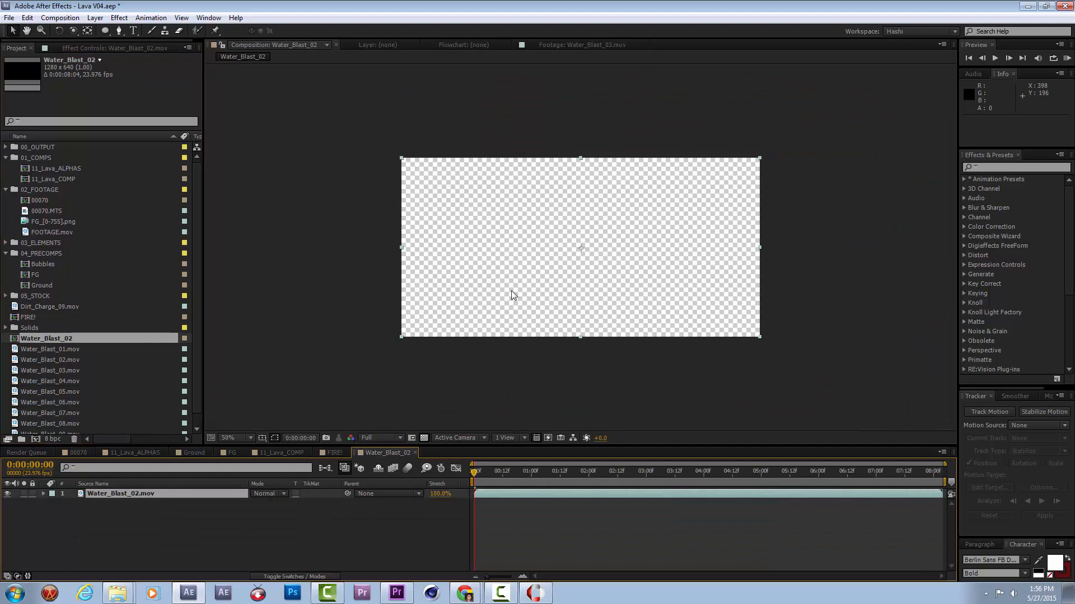
left_click(424, 438)
key("space")
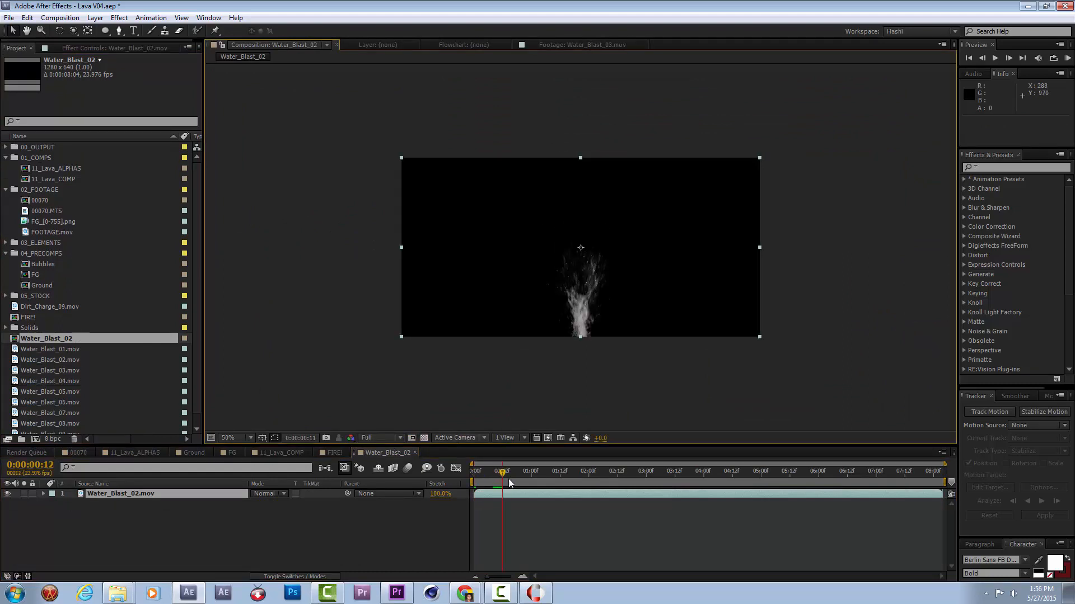
left_click_drag(585, 480, 558, 474)
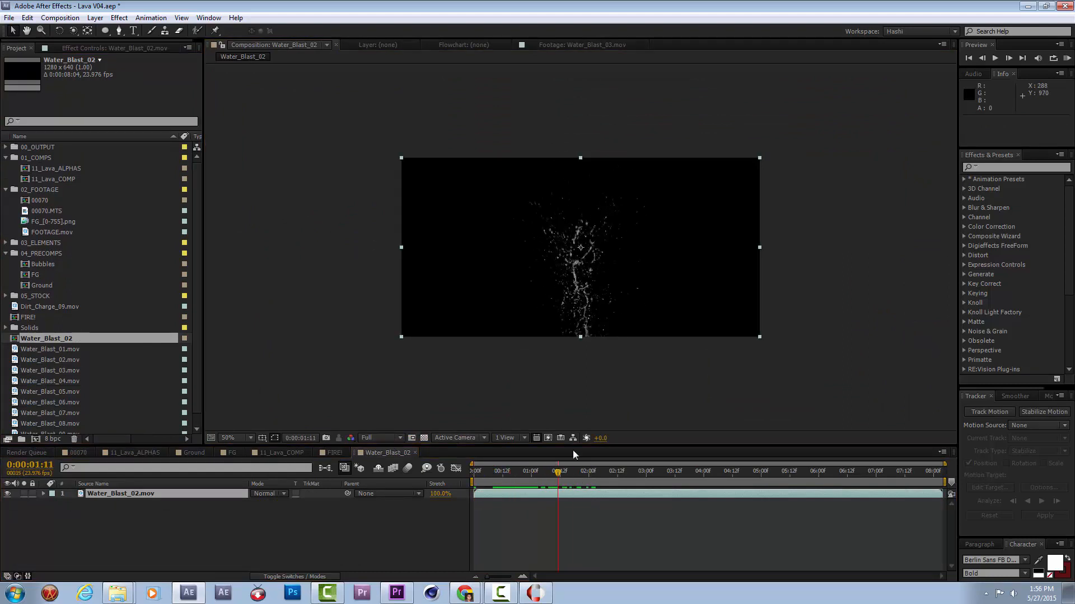
scroll(623, 274, "up", 1)
Apply CC Toner to the Water_Blast_02.mov layer and set its Midtones color to dark red 9D0000.
right_click(587, 277)
mouse_move(616, 322)
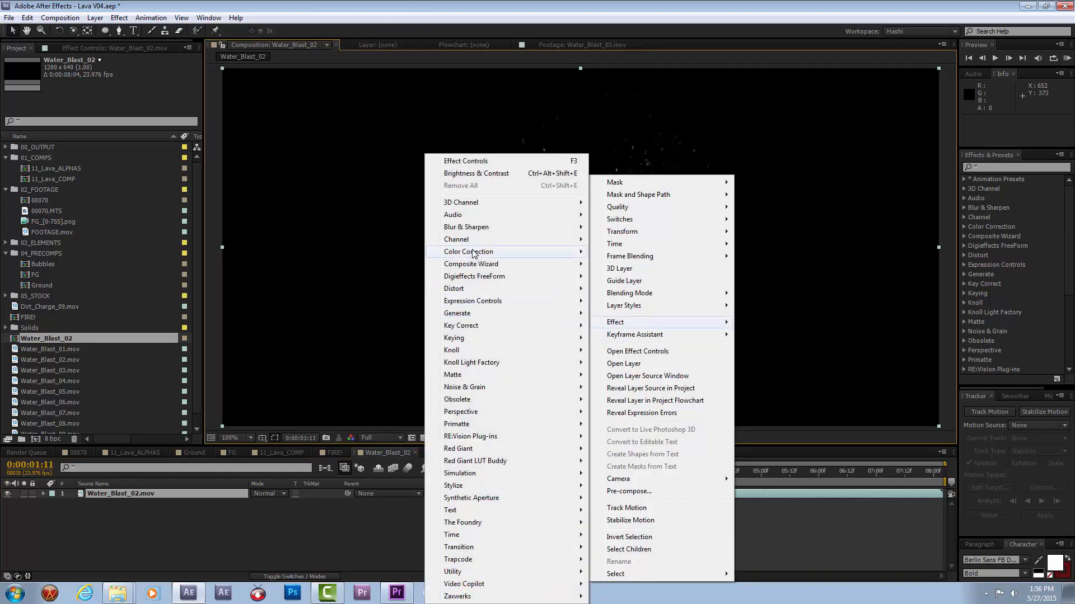
mouse_move(476, 252)
left_click(350, 314)
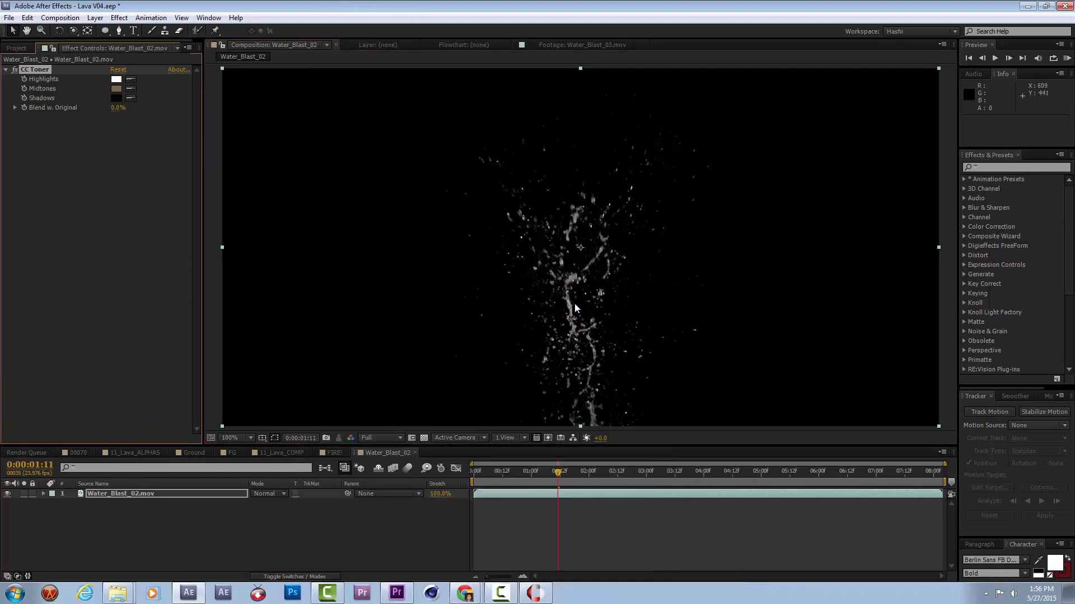
left_click(119, 90)
left_click_drag(438, 325, 517, 335)
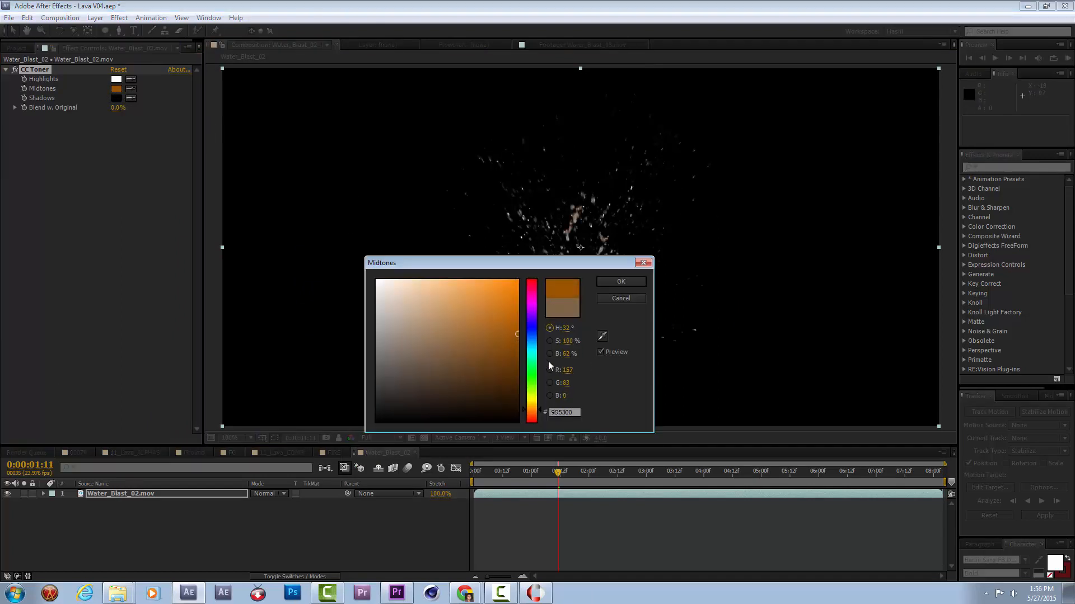
left_click(532, 285)
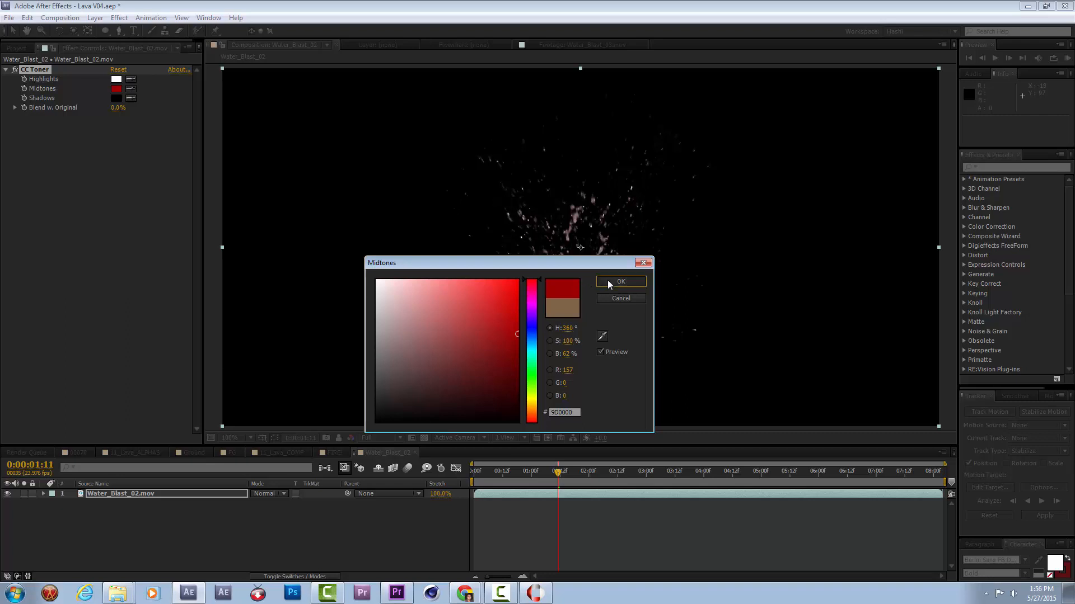
left_click(621, 281)
Set CC Toner's Highlights color on the splash layer to bright yellow FFD200.
left_click(117, 79)
left_click_drag(534, 410, 535, 403)
mouse_move(517, 296)
left_mouse_down()
mouse_move(538, 310)
mouse_move(526, 315)
mouse_move(527, 301)
left_mouse_up()
left_click_drag(554, 264, 284, 304)
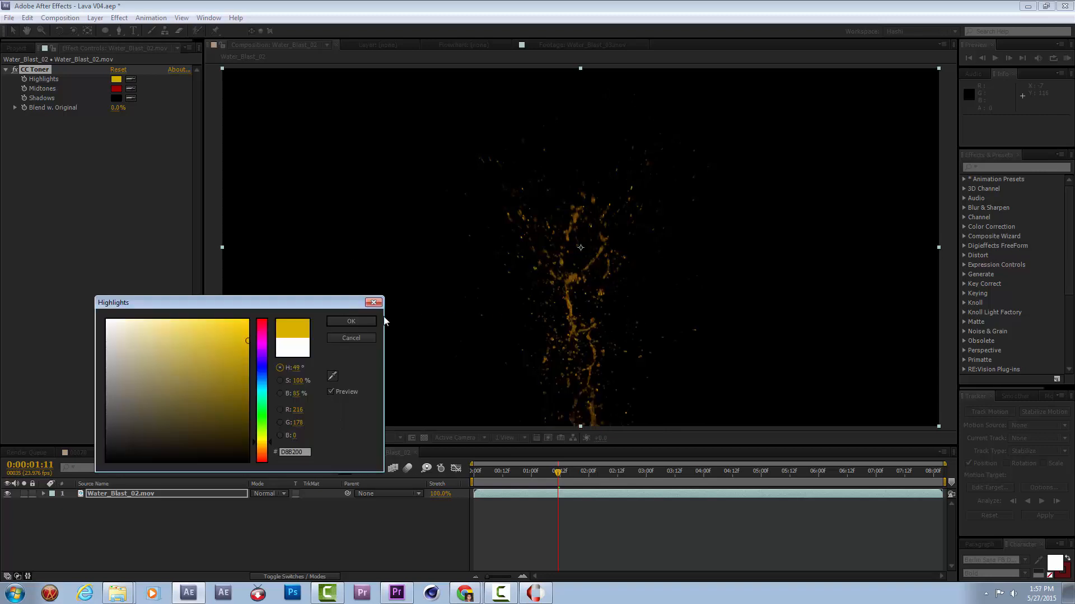
left_click_drag(248, 340, 267, 306)
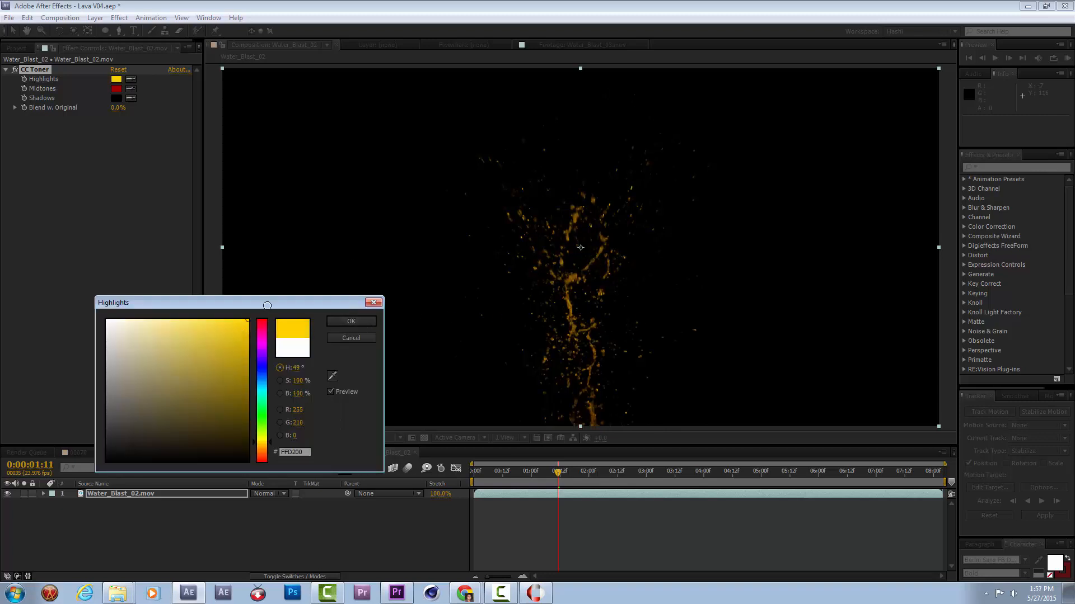
left_click(353, 324)
Apply Matte Choker to the splash layer at 0:00:01:09, with Geometric Softness 1 at 2.1 and Choke 1 at -62.
mouse_move(559, 472)
left_mouse_down()
mouse_move(523, 473)
mouse_move(579, 473)
mouse_move(543, 473)
mouse_move(568, 477)
mouse_move(552, 479)
left_mouse_up()
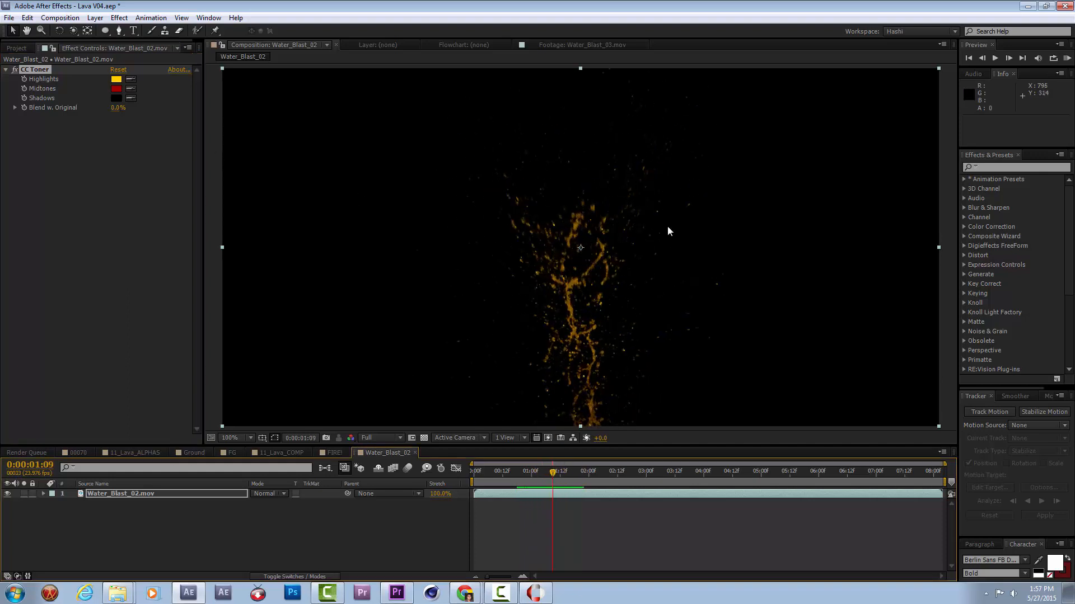
right_click(121, 132)
mouse_move(188, 343)
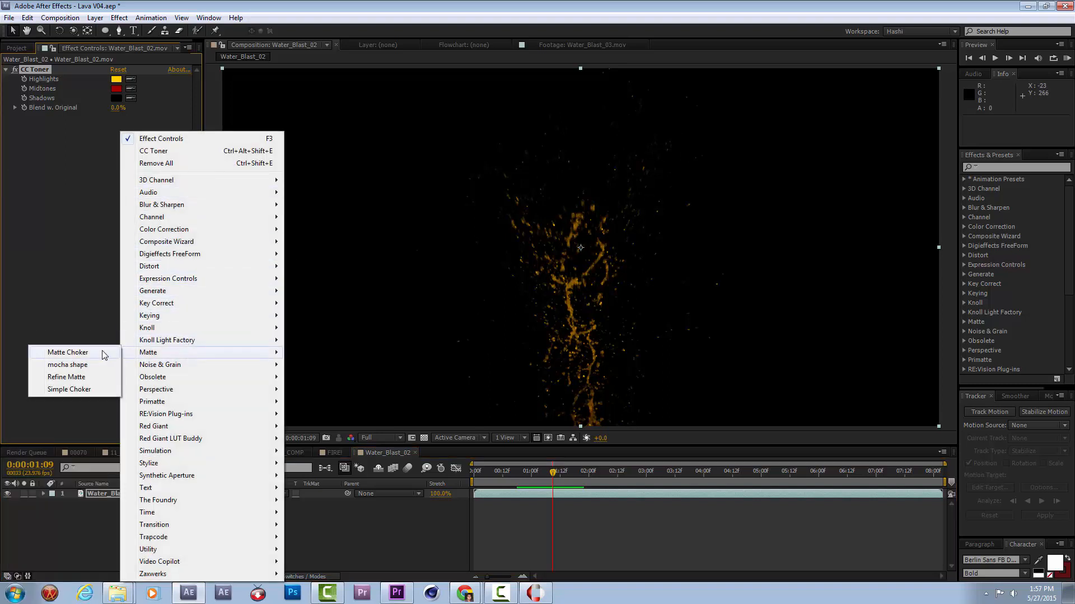
left_click(104, 354)
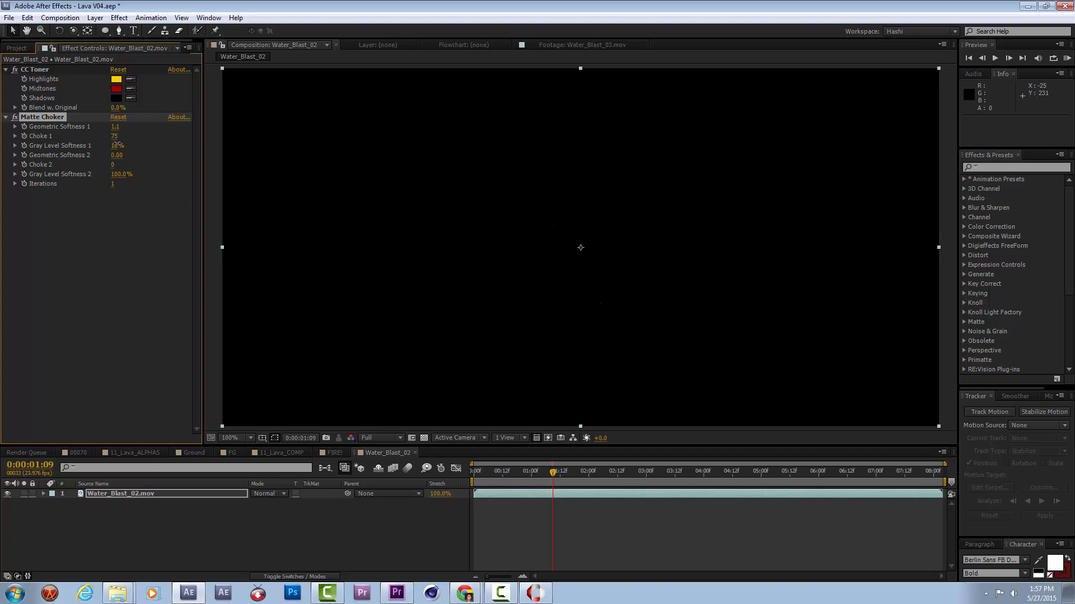
left_click_drag(108, 154, 42, 228)
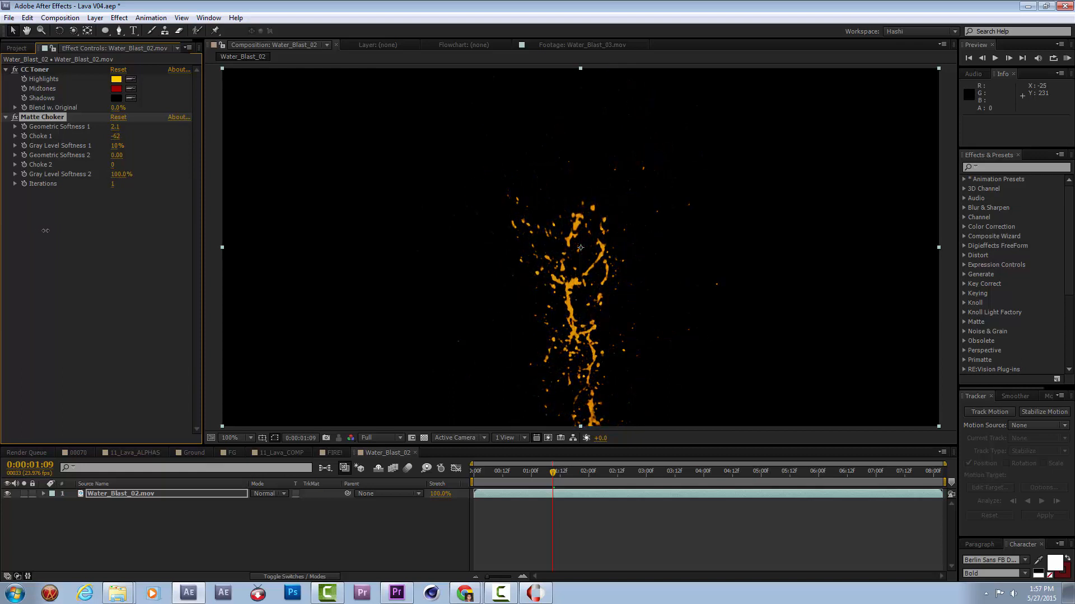
Set Matte Choker's Choke 1 to -70 on the splash layer and add Simple Choker above it with Choke Matte at 0.70.
left_click_drag(535, 473, 588, 475)
right_click(143, 270)
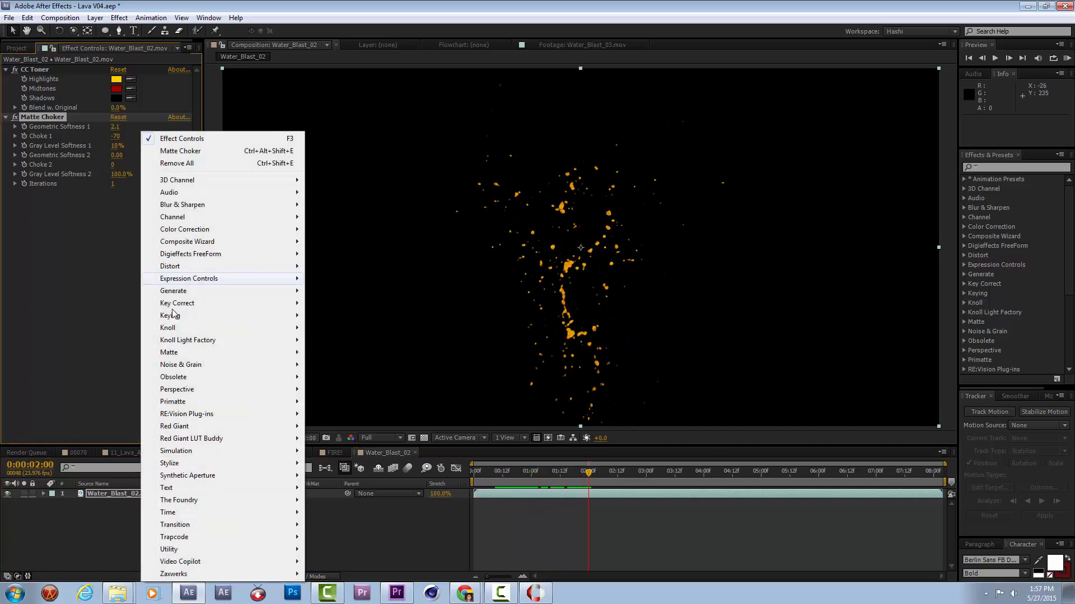
mouse_move(207, 352)
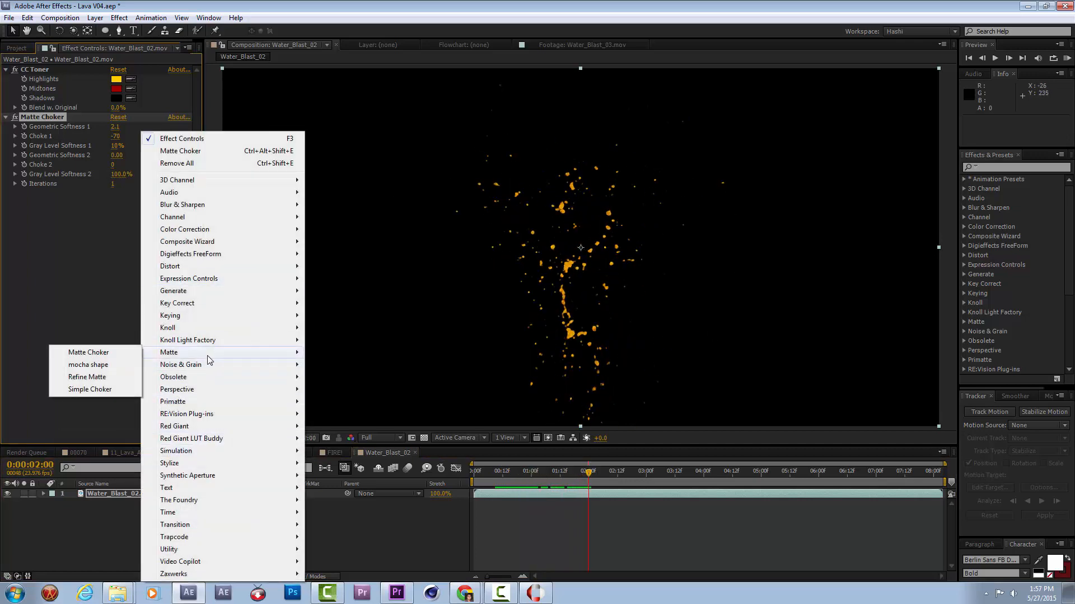
left_click(81, 389)
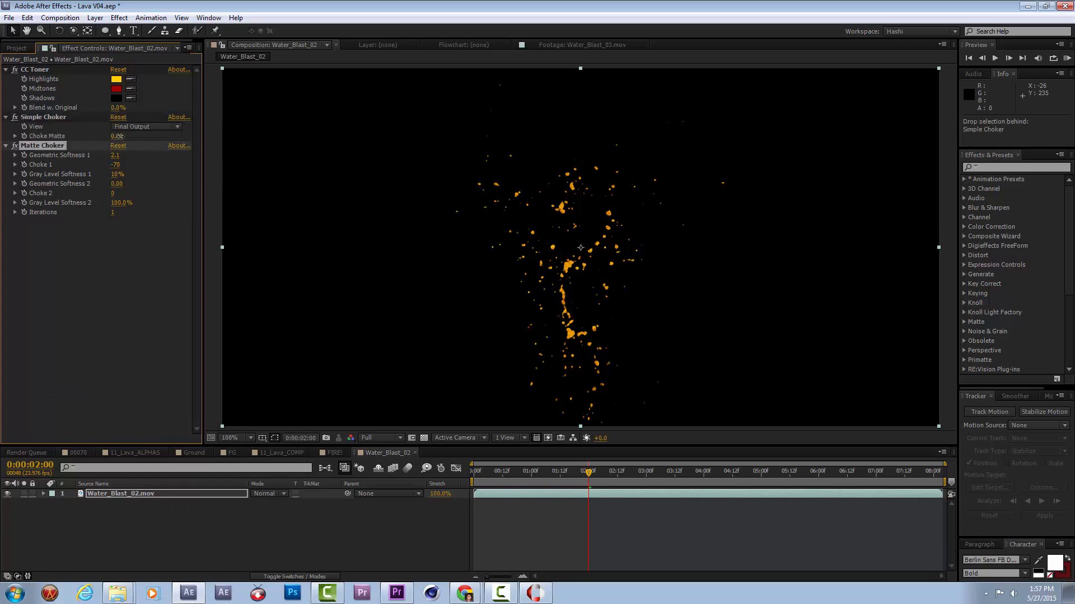
left_click_drag(119, 136, 125, 137)
mouse_move(531, 471)
left_mouse_down()
mouse_move(539, 472)
mouse_move(496, 472)
mouse_move(509, 472)
left_mouse_up()
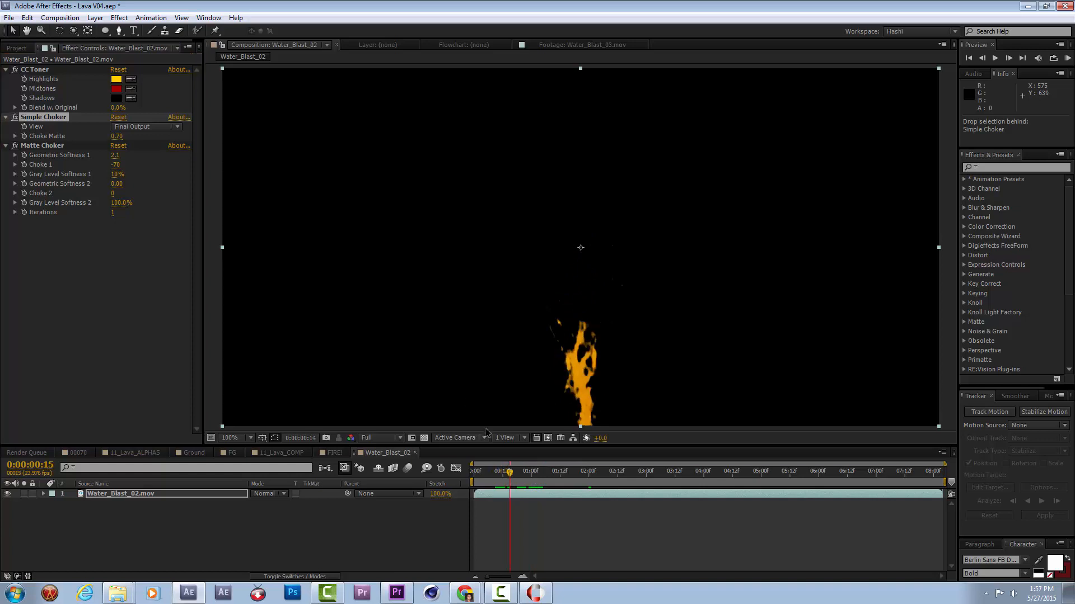
Set Matte Choker's Gray Level Softness 1 to 20% and Simple Choker's Choke Matte to 1.00, and preview the splash from its start.
left_click_drag(119, 178, 124, 177)
left_click_drag(485, 477, 586, 480)
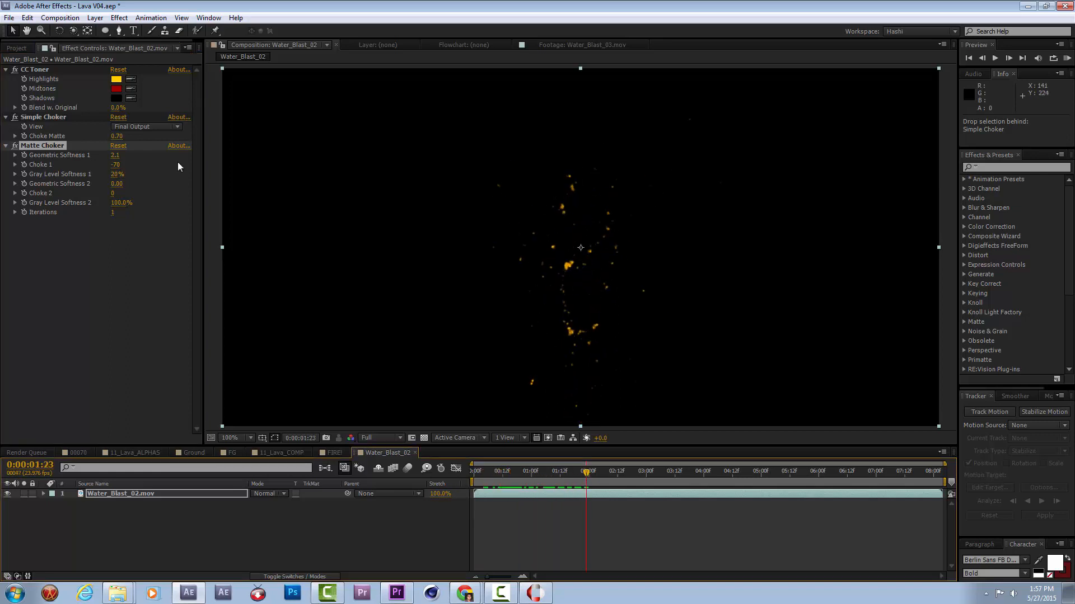
left_click_drag(116, 136, 118, 136)
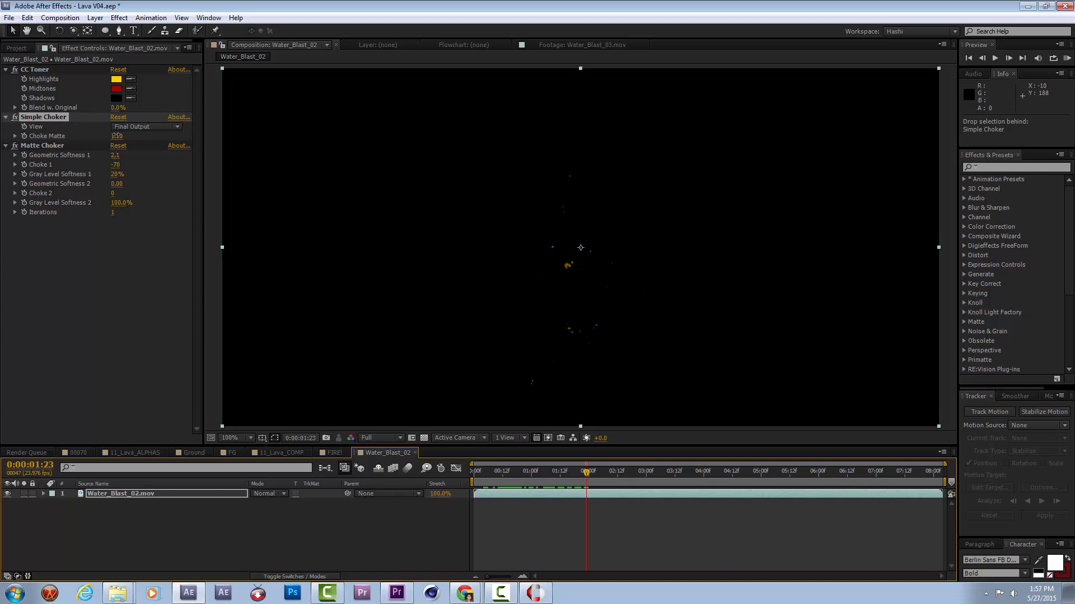
key("Home")
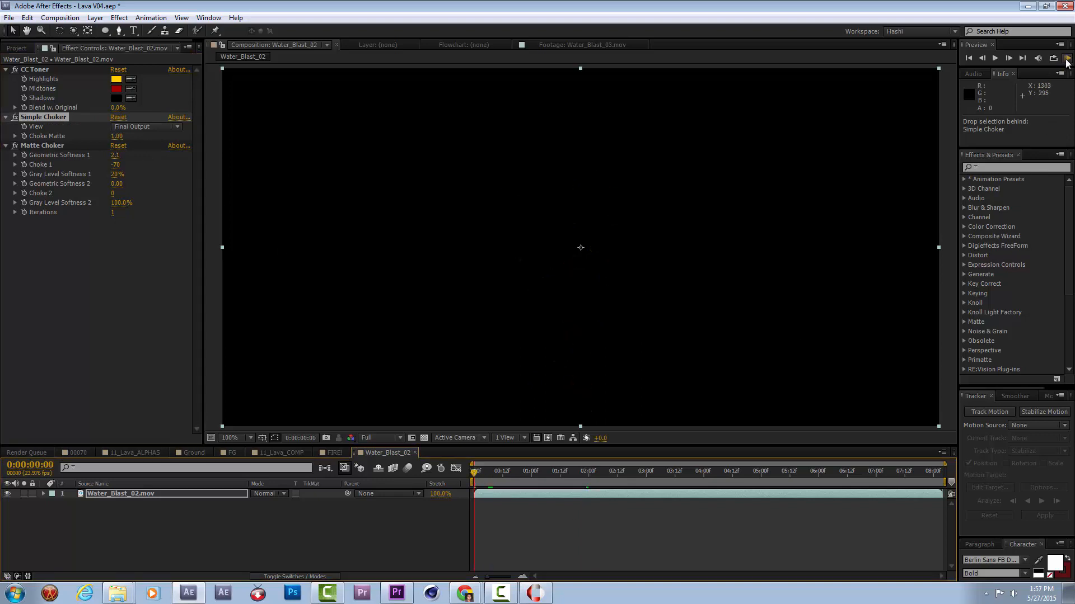
left_click(1067, 59)
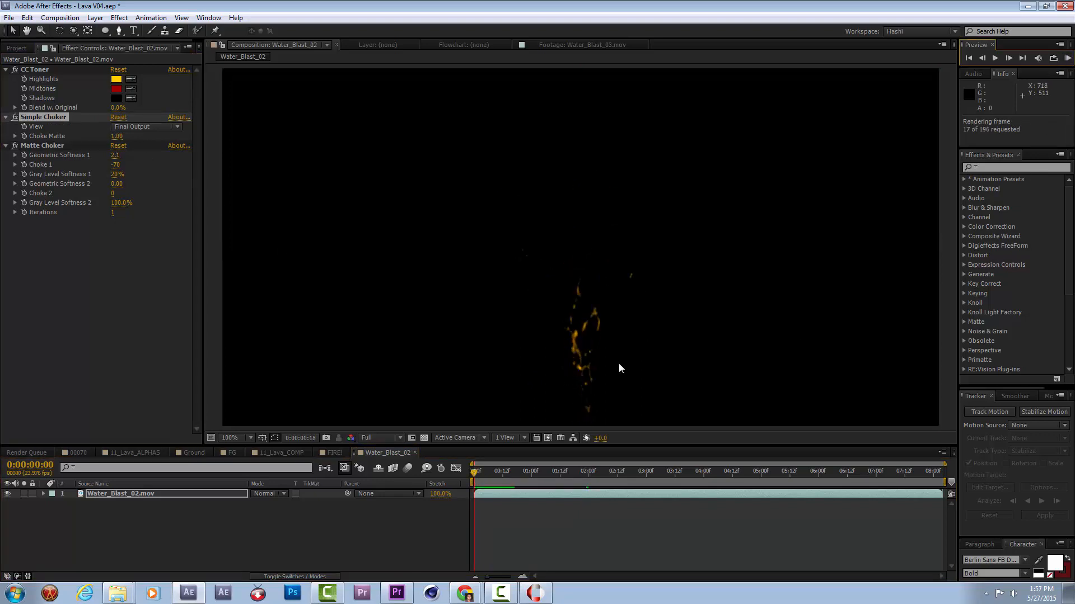
key("space")
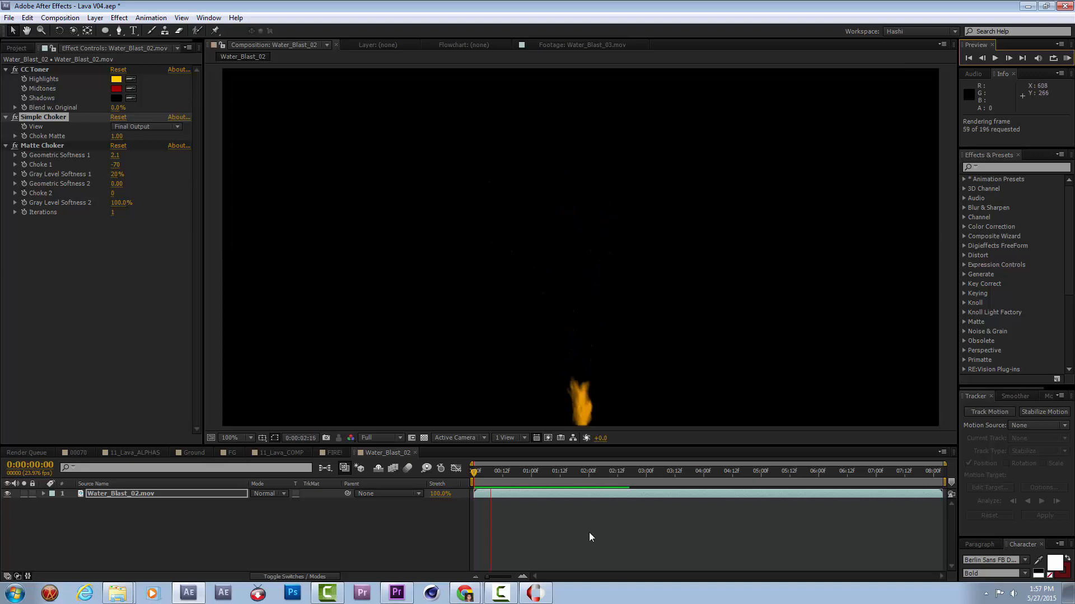
key("space")
Set Simple Choker's Choke Matte to 0.50 and preview the splash from its first frame.
left_click_drag(569, 476, 543, 474)
left_click_drag(115, 136, 134, 136)
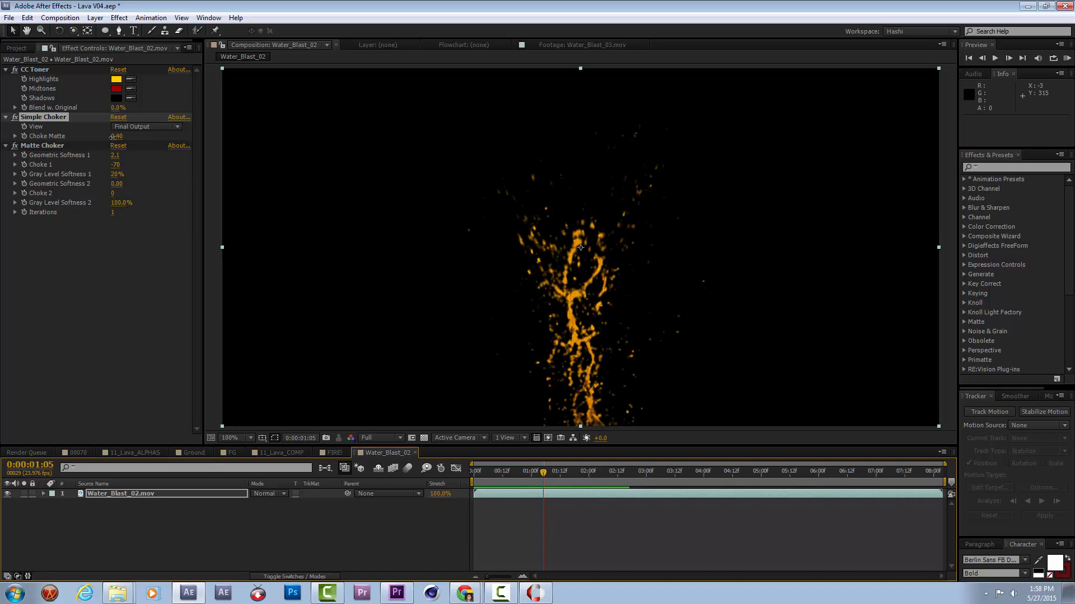
left_click_drag(500, 472, 471, 473)
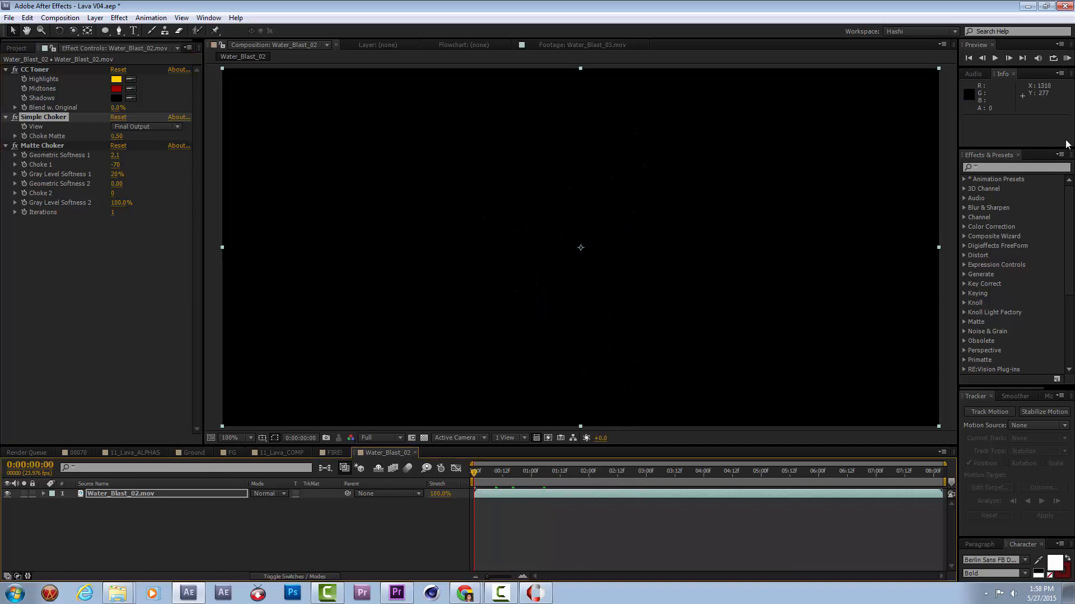
left_click(1066, 59)
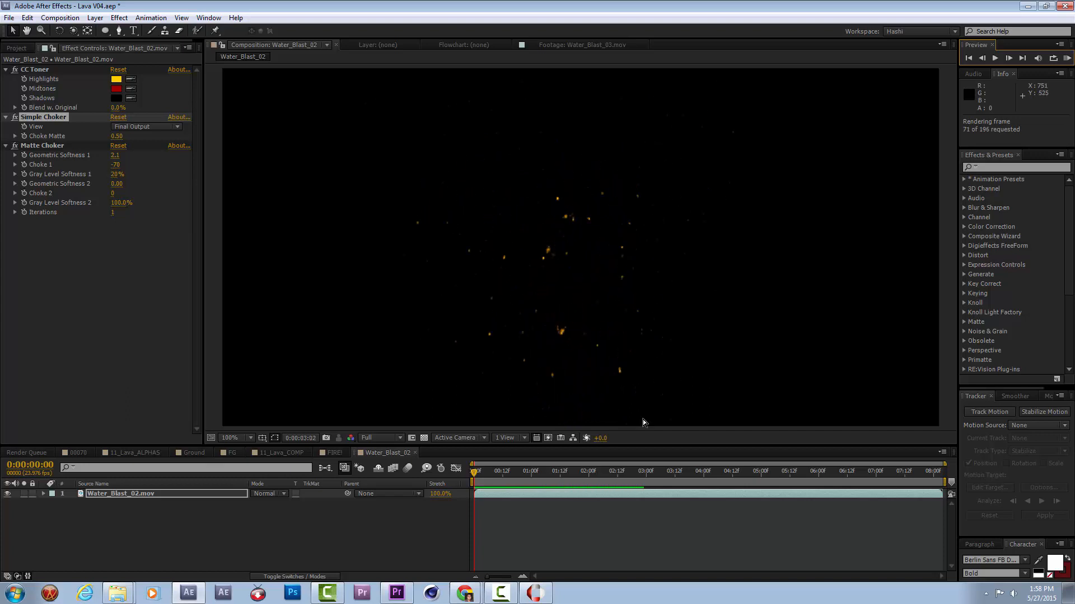
Keyframe Simple Choker's Choke Matte from 0.50 at 0:00:02:03 to 1.00 at 0:00:03:10 and preview the splash.
left_click(598, 482)
left_click(25, 134)
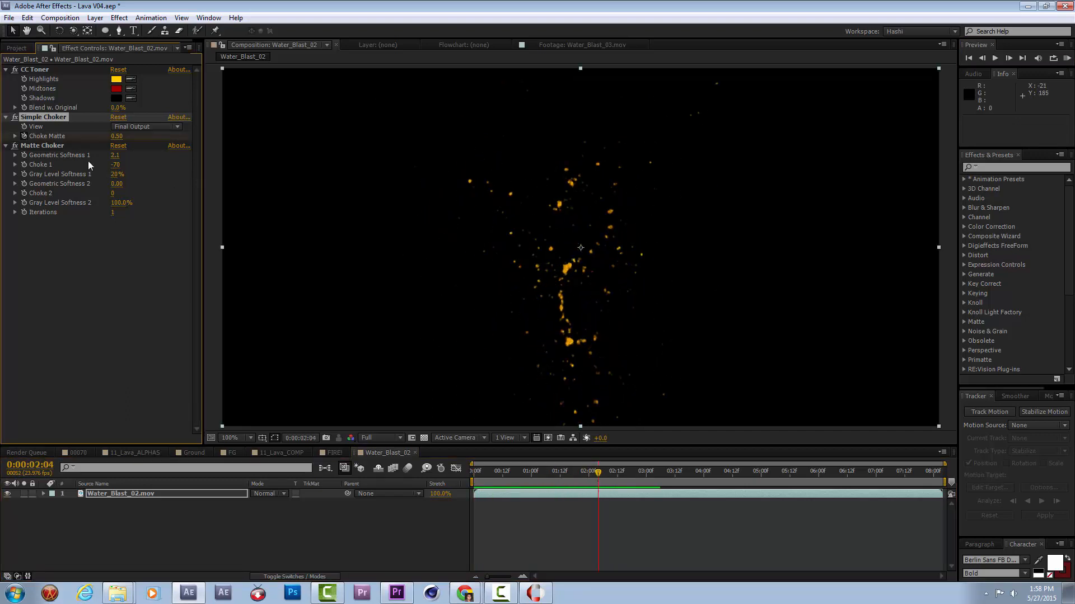
key("u")
left_click_drag(598, 513, 596, 513)
left_click_drag(623, 471, 672, 482)
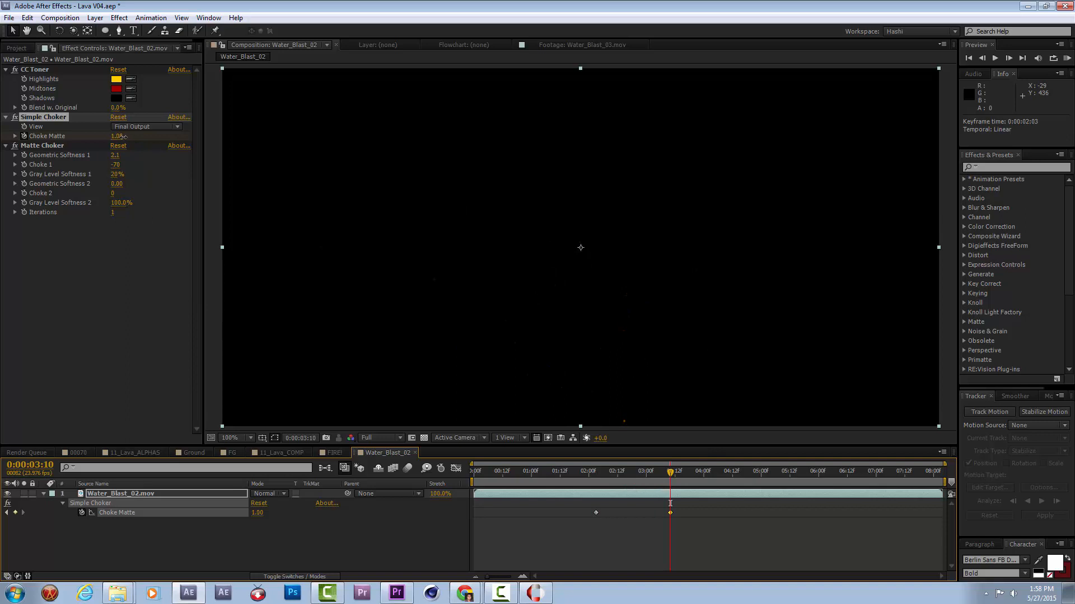
left_click_drag(579, 472, 471, 469)
left_click(1066, 58)
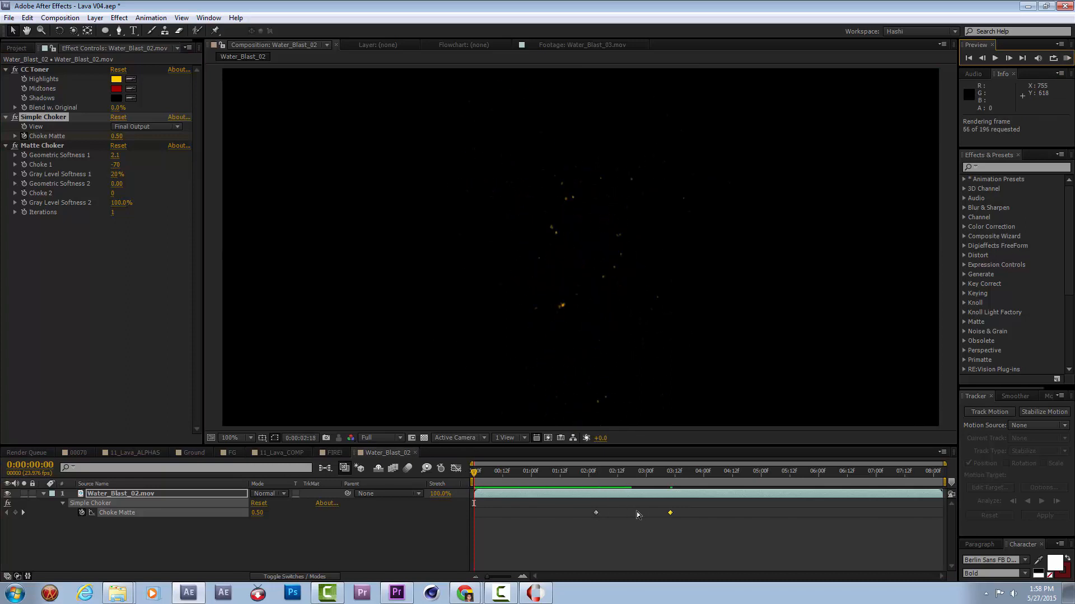
key("space")
key("space")
Shift the two Choke Matte keyframes earlier, to about 0:00:01:12 and 0:00:02:15, and preview the splash.
left_click_drag(594, 513, 560, 513)
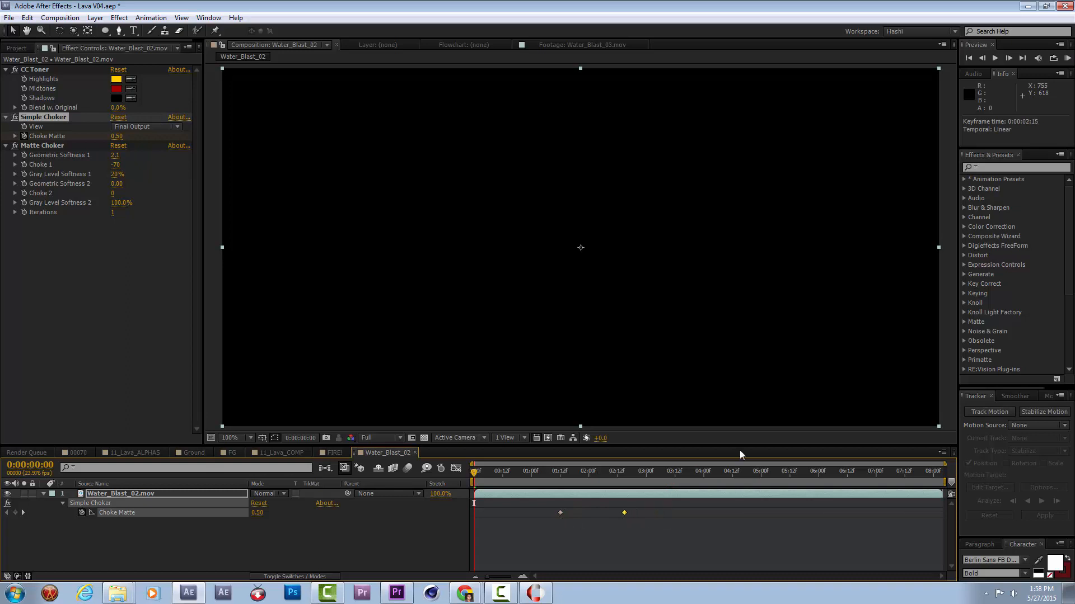
left_click(1067, 58)
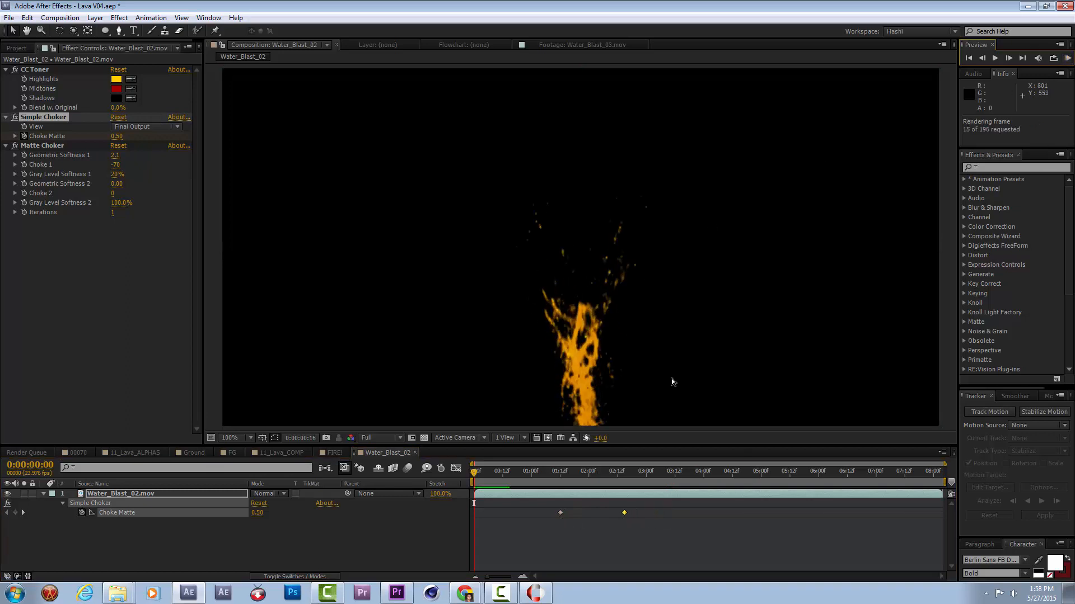
key("space")
key("space")
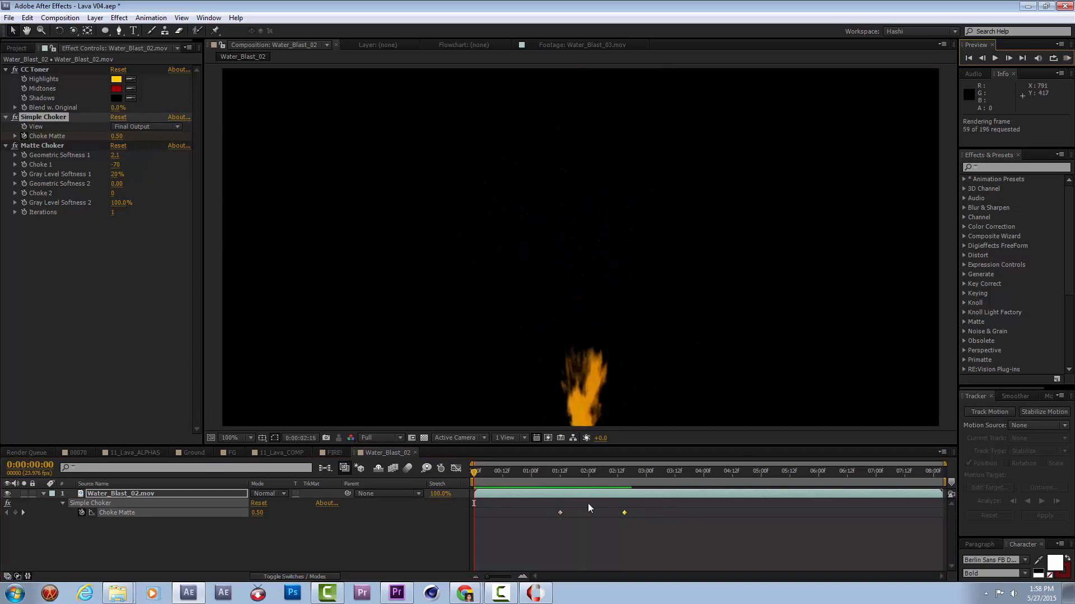
Move the second Choke Matte keyframe to 0:00:02:08, set its value to 0.90, and preview the splash.
left_click(633, 516)
left_click_drag(625, 513, 618, 482)
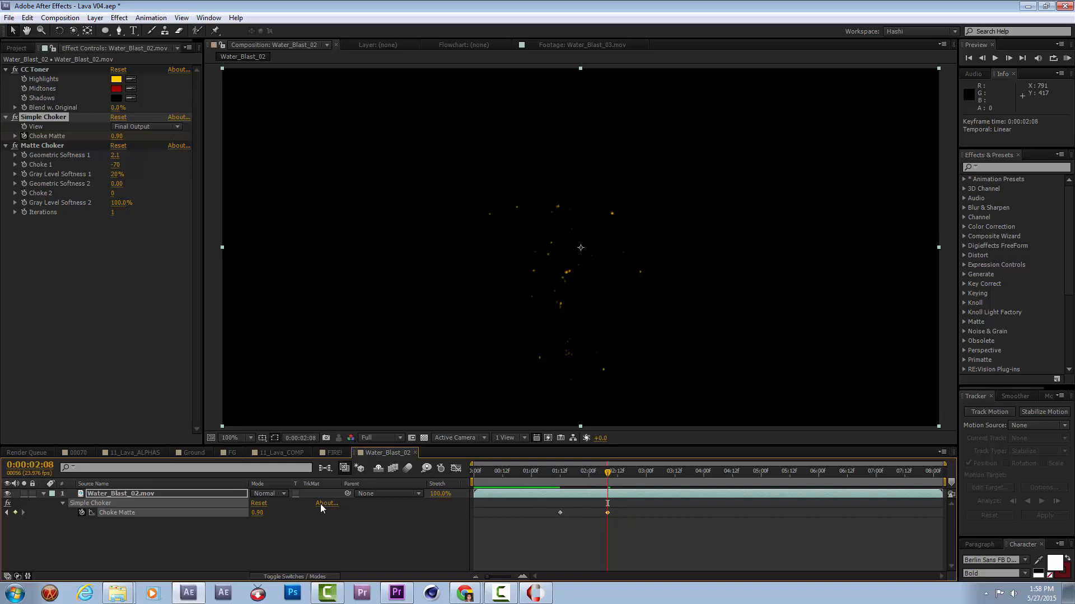
left_click_drag(552, 473, 446, 480)
left_click(1066, 58)
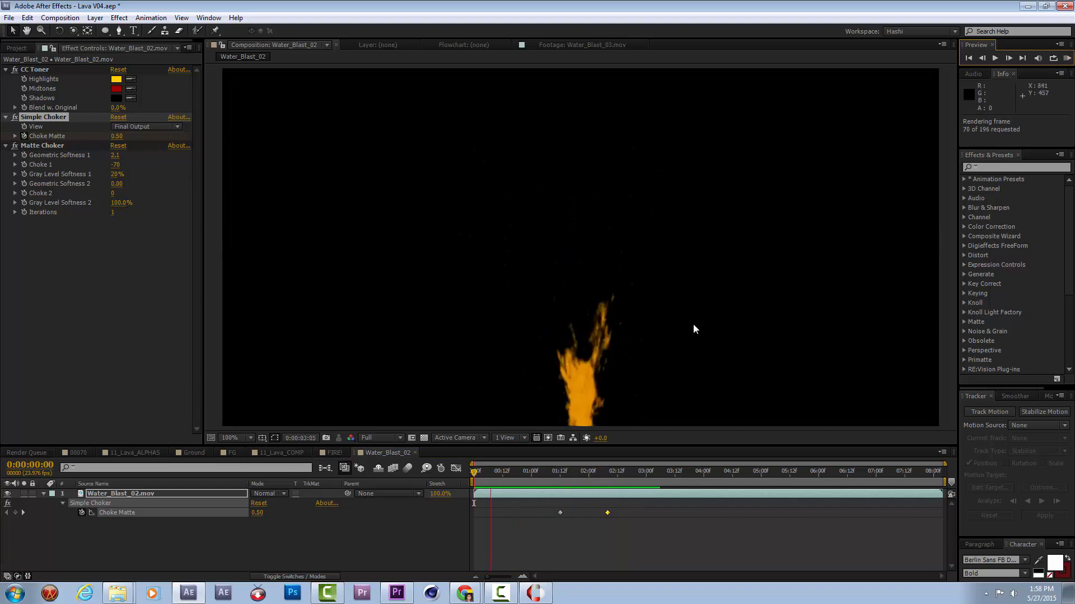
key("space")
Add the Water_Blast_02 composition to 11_Lava_ALPHAS as a 3D layer starting at 0:00:07:03.
left_click(118, 452)
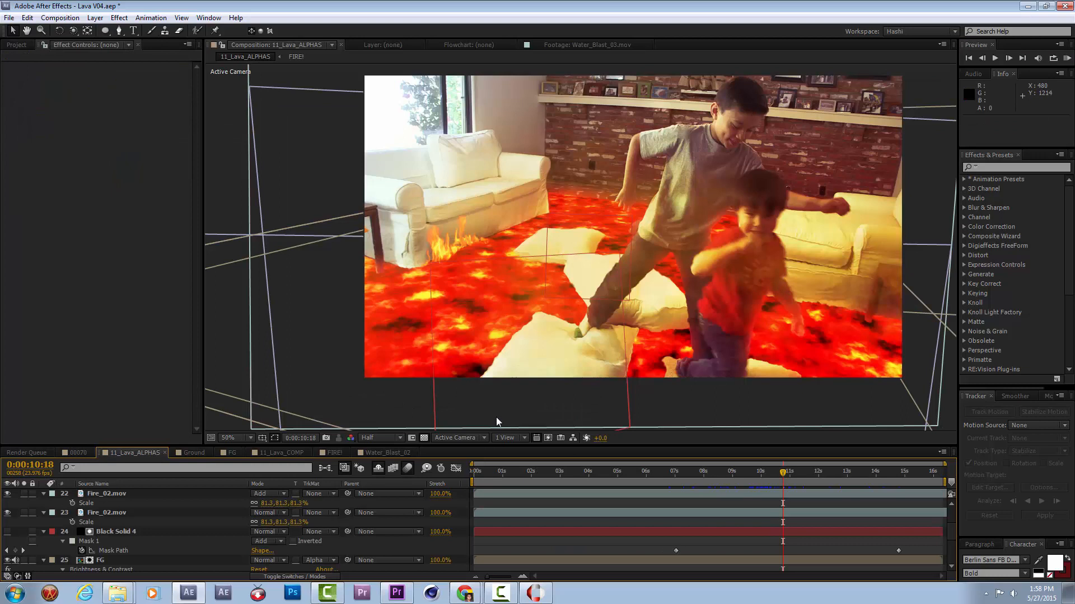
left_click_drag(674, 471, 694, 480)
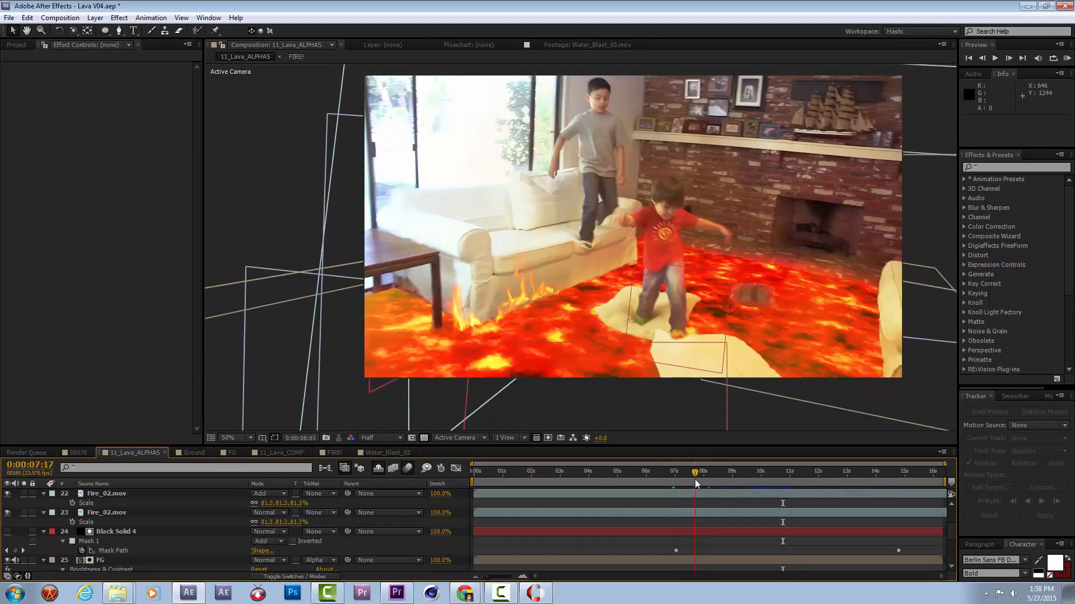
left_click(8, 47)
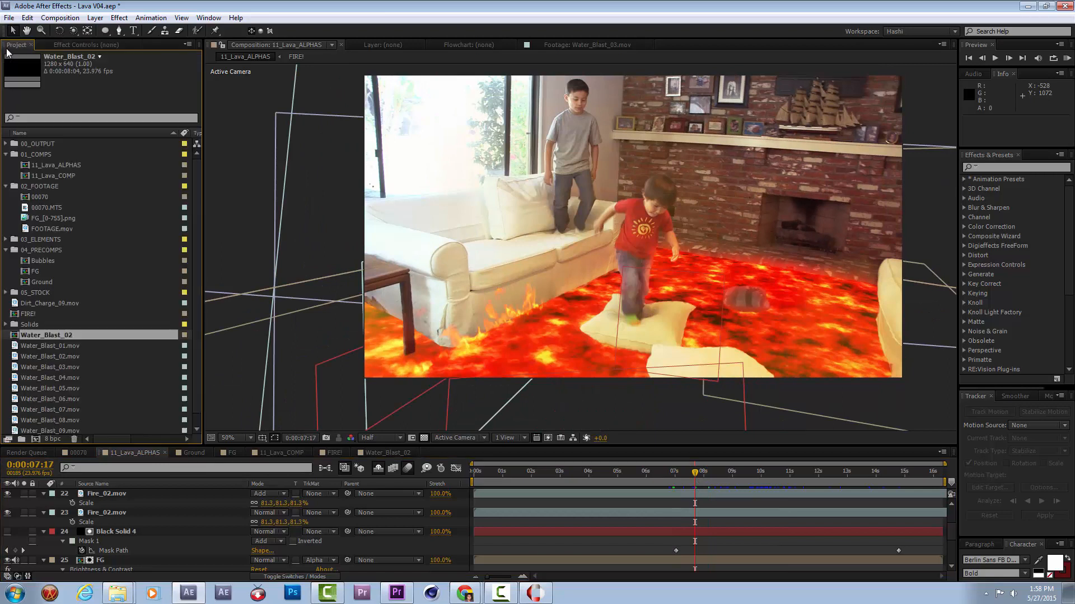
left_click_drag(42, 336, 531, 307)
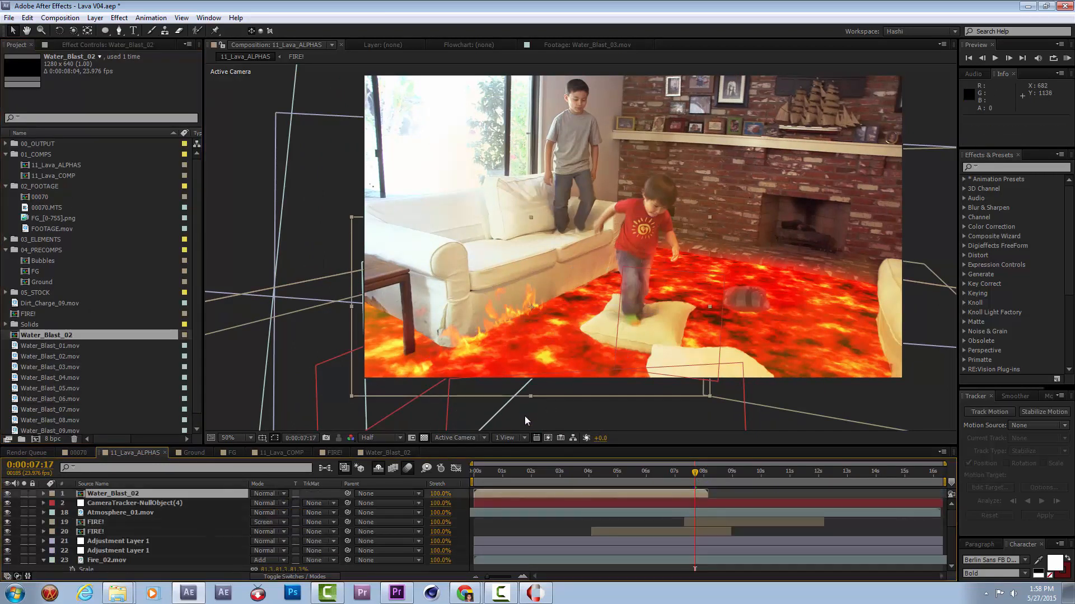
key("F4")
left_click(314, 495)
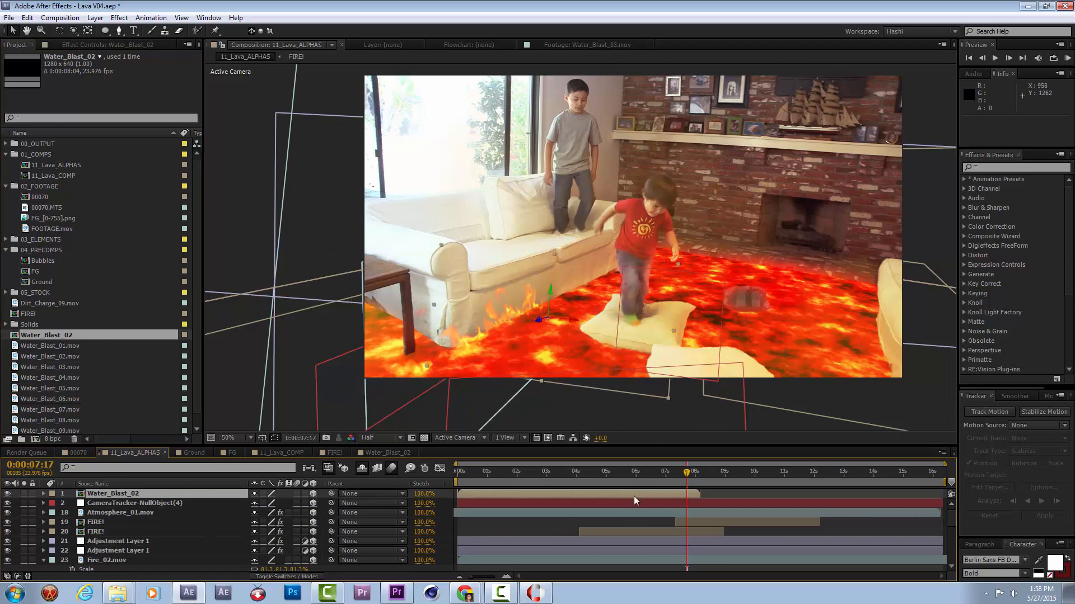
left_click_drag(545, 494, 753, 500)
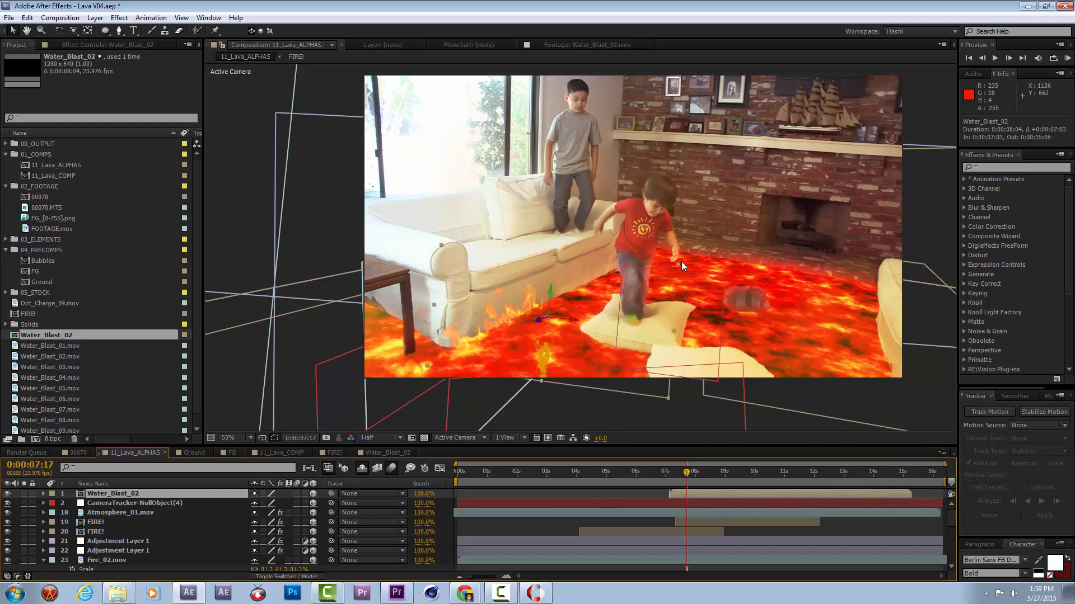
Rotate the Water_Blast_02 layer to orientation 6.1°, 336.8°, 0.3° and set its anchor point to 640, 613 at the splash's base.
key("w")
left_click_drag(550, 336, 550, 333)
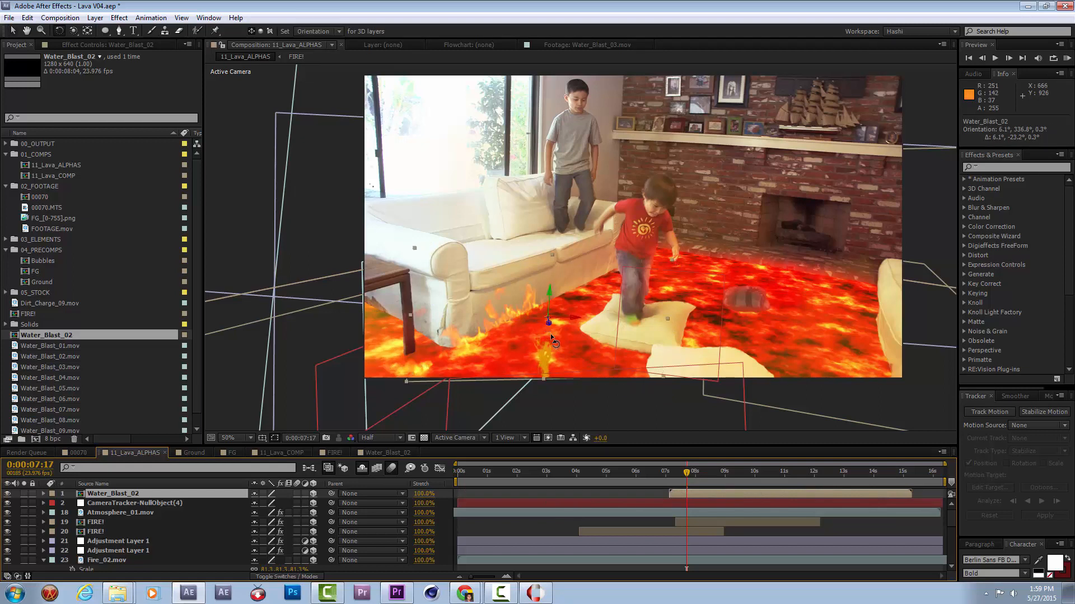
key("a")
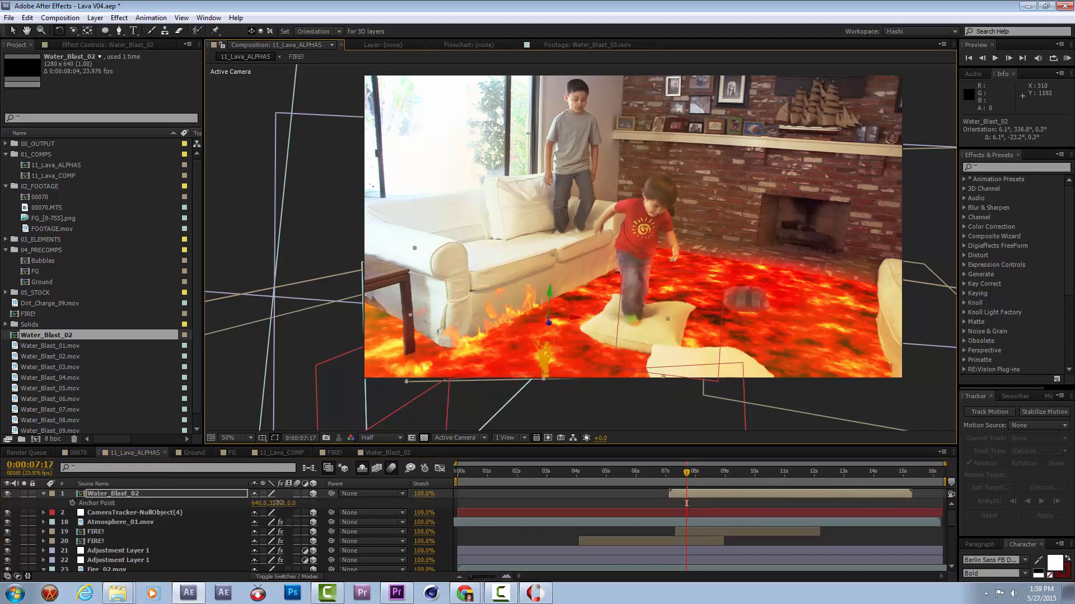
left_click_drag(279, 502, 318, 502)
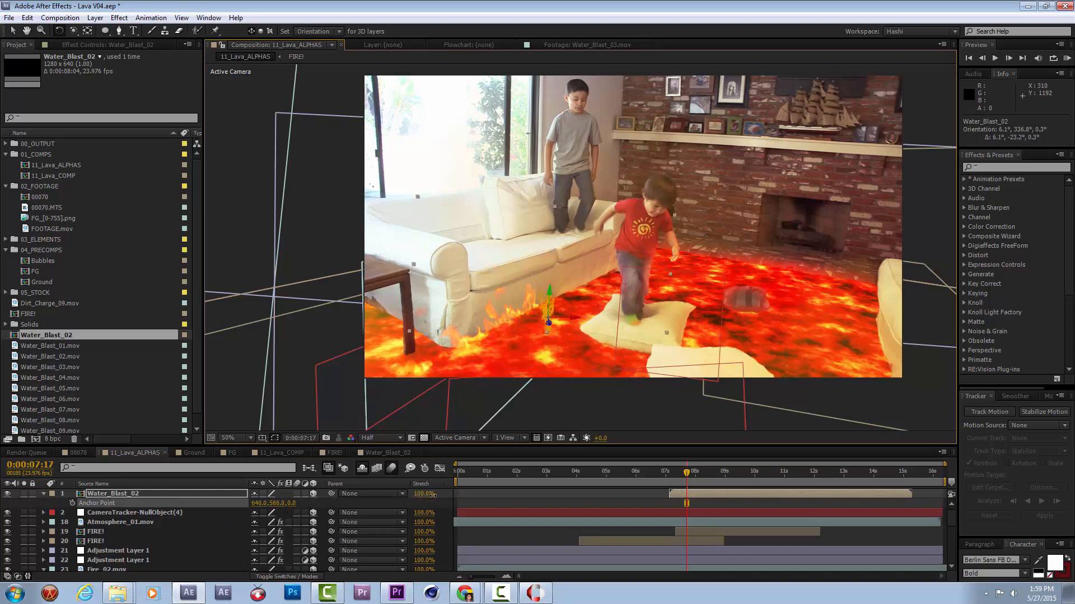
left_click_drag(446, 495, 445, 494)
Scale the Water_Blast_02 layer to 137% and enable time remapping with its end keyframe moved to 0:00:10:18.
key("v")
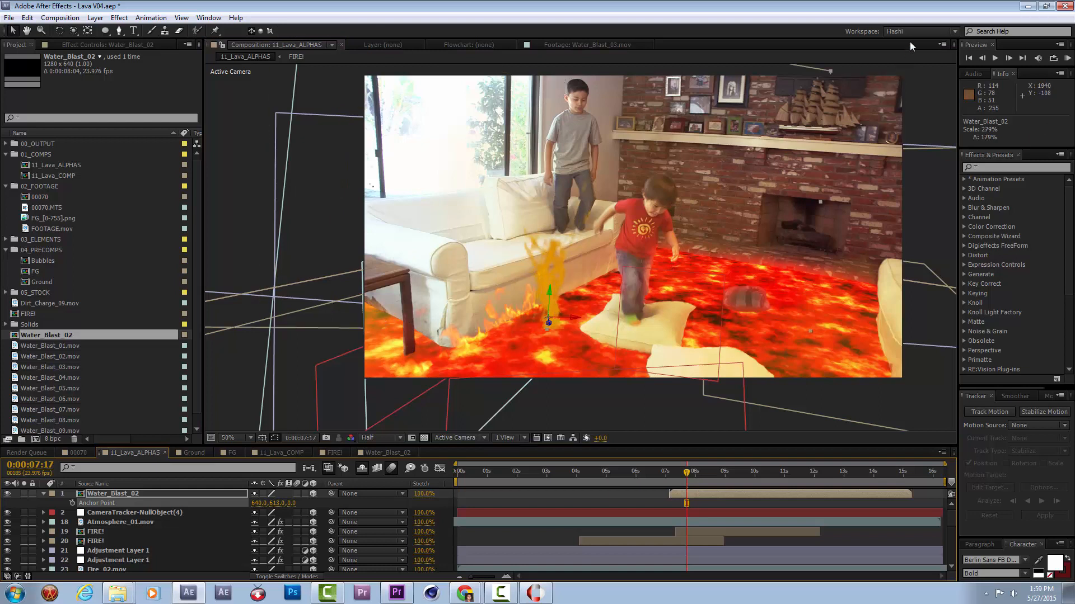
left_click(557, 311)
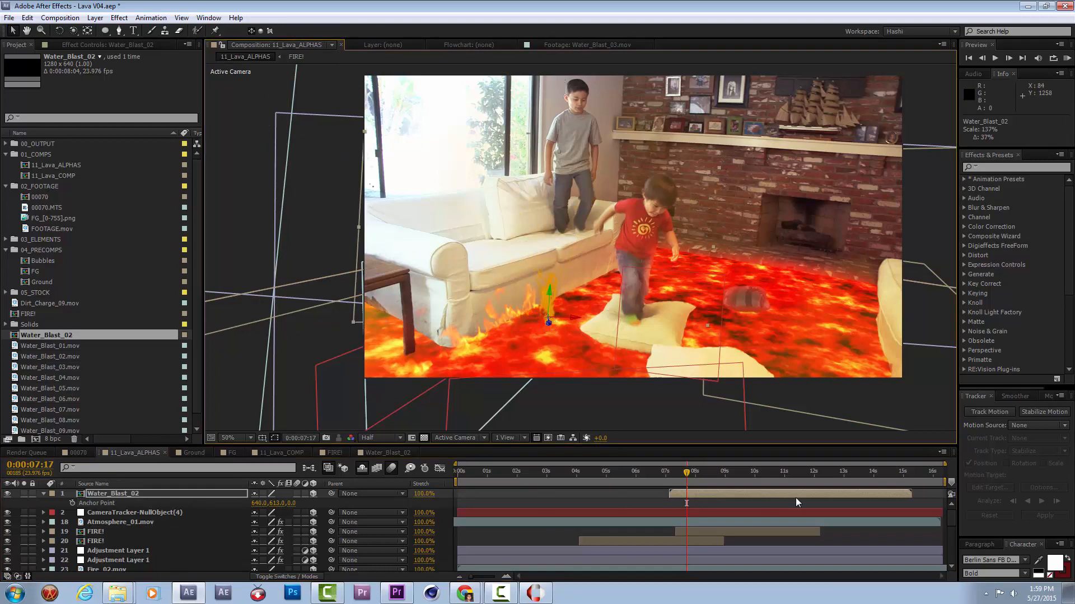
key("ctrl+alt+t")
left_click(909, 503)
left_click_drag(782, 505, 778, 504)
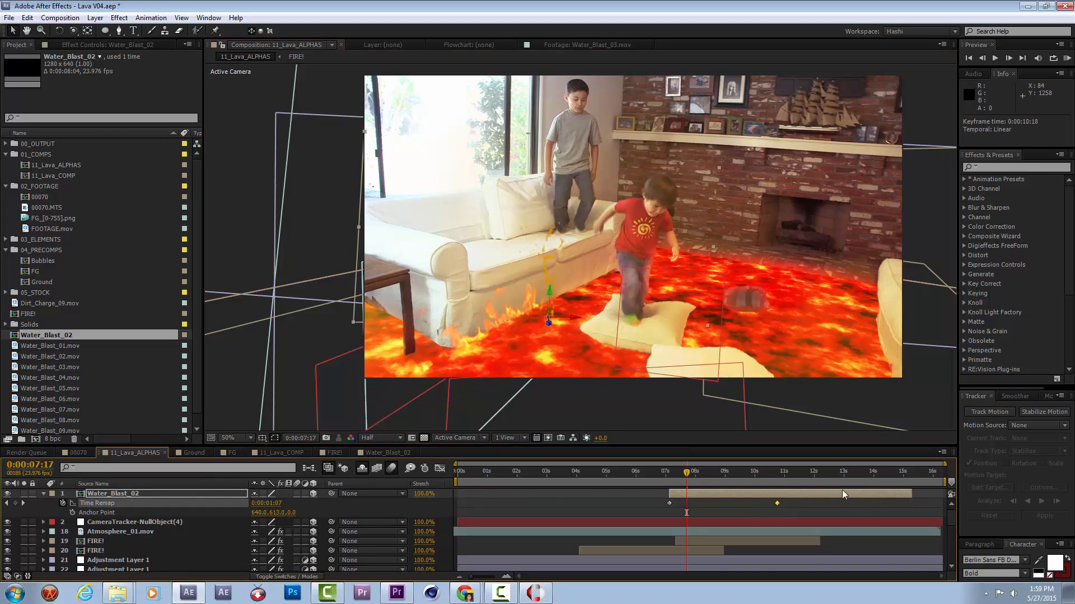
Reposition the Water_Blast_02 splash at the frame's lower edge, to about 1071, 930, -982, and shift the layer to start at 0:00:07:12.
left_click_drag(550, 322, 653, 531)
left_click(588, 415)
left_click_drag(574, 402, 680, 424)
left_click_drag(664, 474, 724, 494)
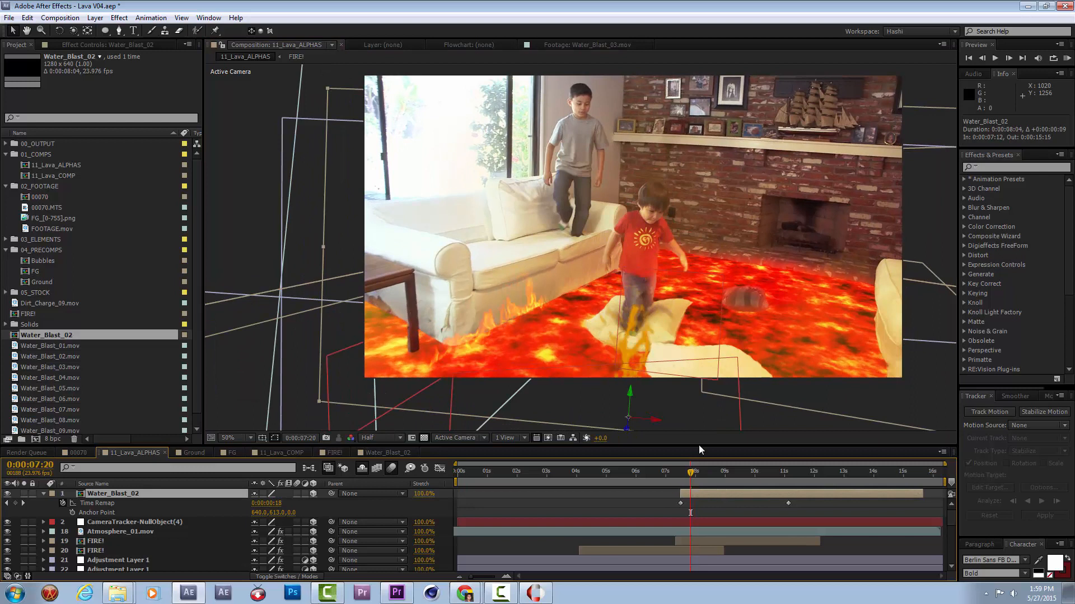
left_click_drag(657, 422, 624, 416)
Preview the lava shot with the splash from 0:00:07:01.
left_click_drag(691, 473, 667, 474)
left_click(791, 385)
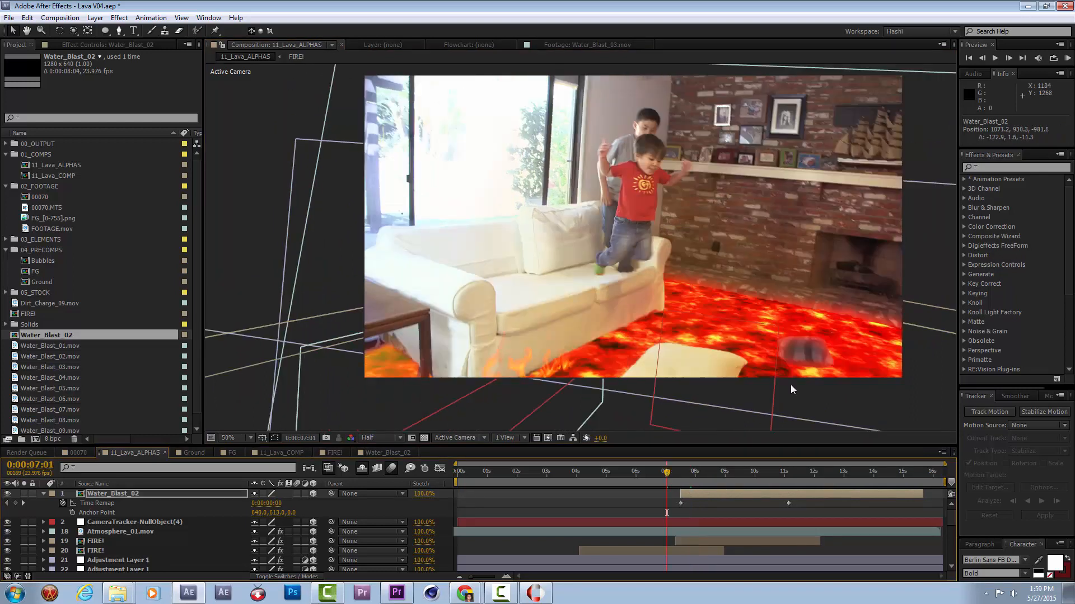
left_click(1066, 58)
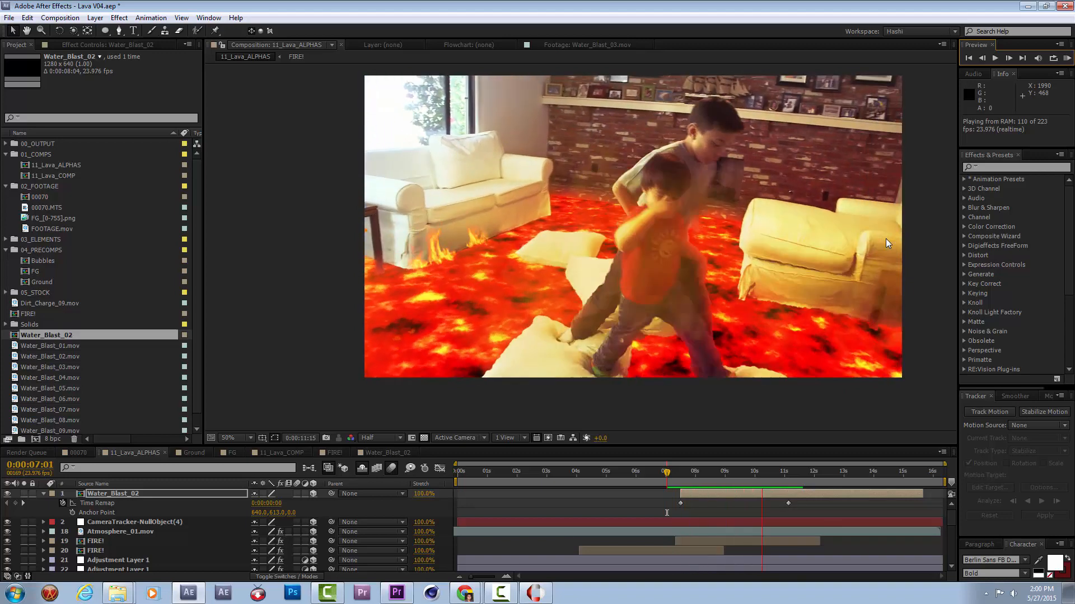
Apply Brightness & Contrast to the Water_Blast_02 layer with brightness -6 and contrast 50, judging the splash at 0:00:07:21.
key("space")
left_click_drag(687, 471, 690, 492)
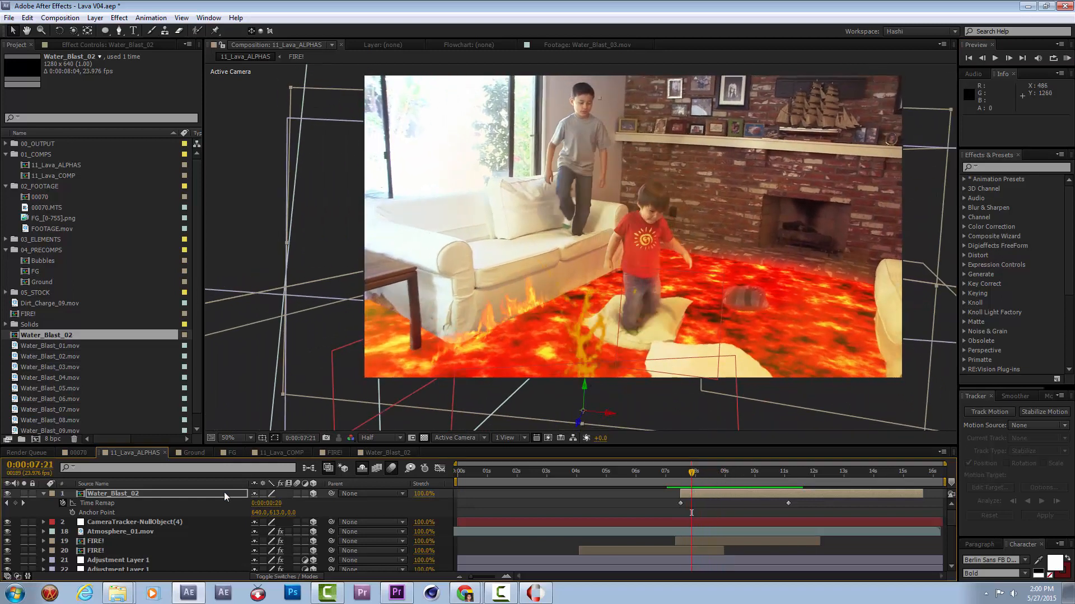
left_click(102, 45)
right_click(107, 168)
mouse_move(165, 230)
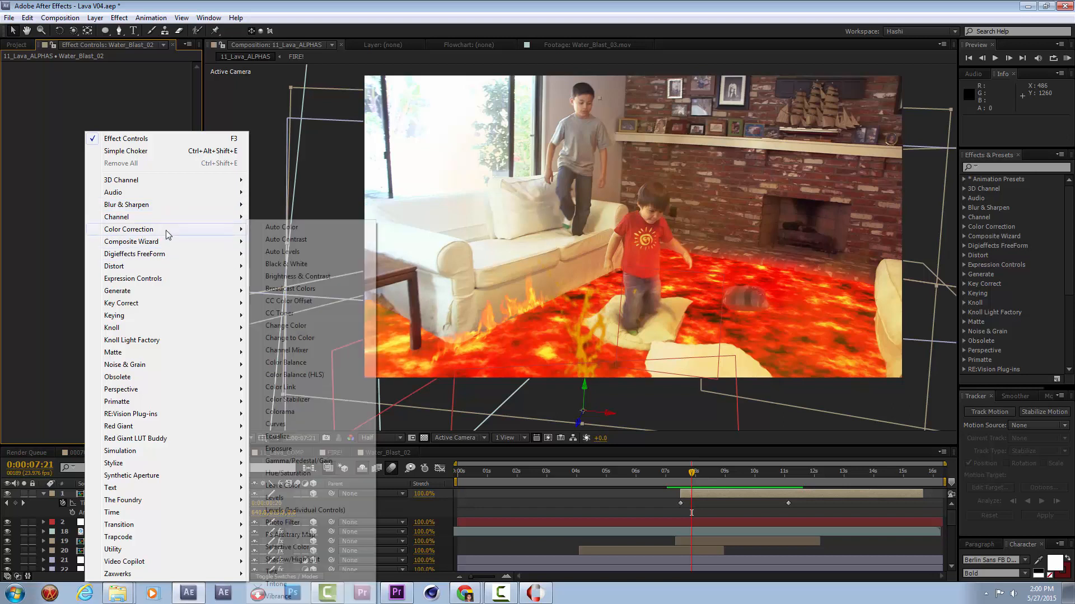
left_click(291, 212)
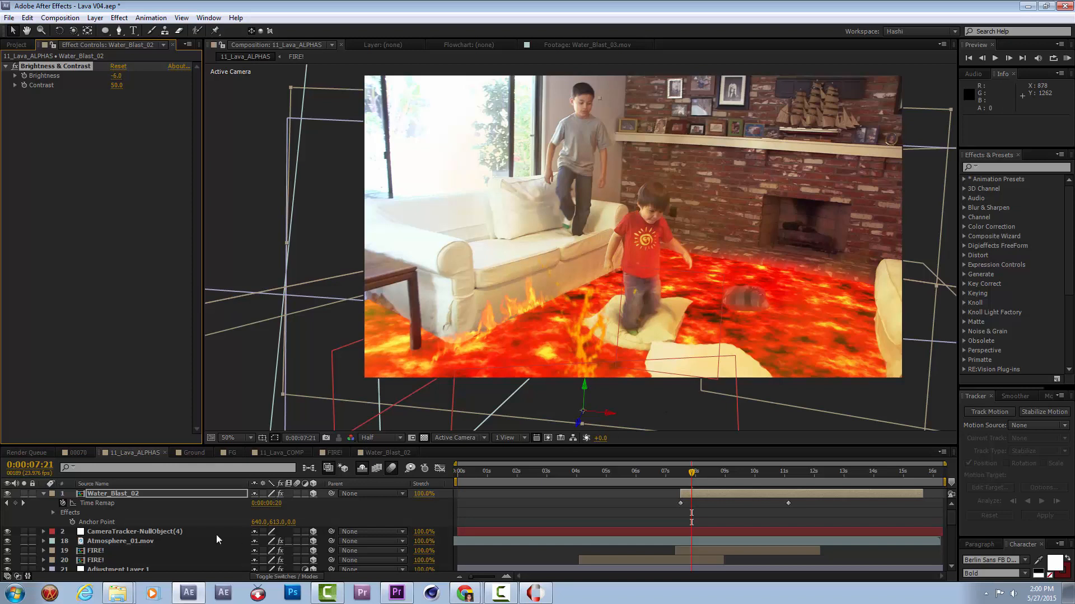
Duplicate the Water_Blast_02 layer and move the copy in front of the fireplace, to about 1634.5, 667.3, -76.8.
left_click(152, 495)
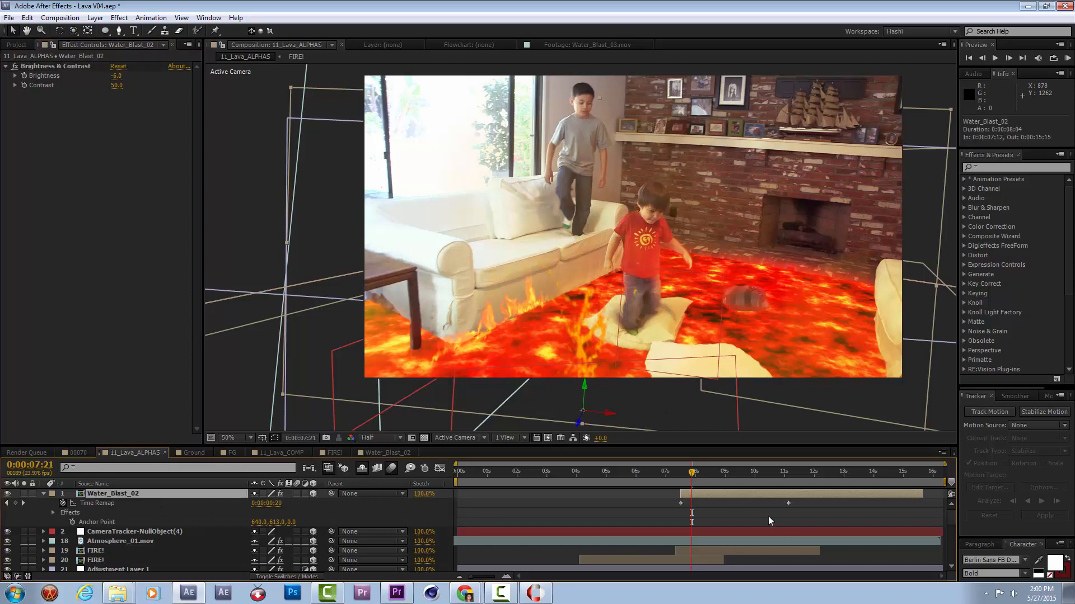
key("ctrl+d")
left_click_drag(580, 423, 757, 254)
left_click_drag(839, 314, 784, 299)
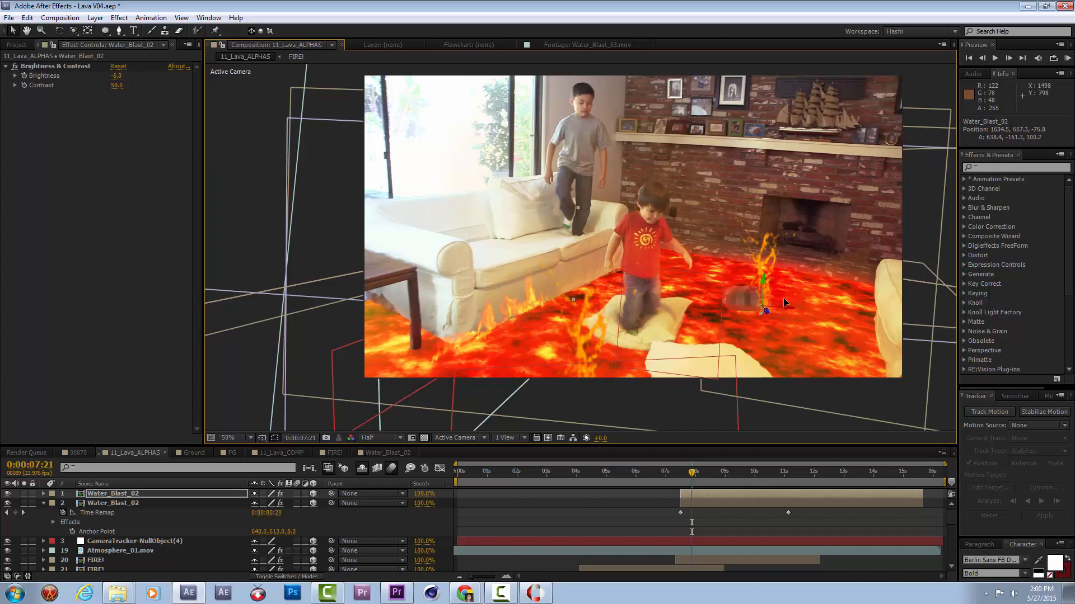
Shift the duplicated splash to start at 0:00:05:01 and move it beside the couch arm, to about 1003, 538, -260.
left_click_drag(807, 492, 726, 498)
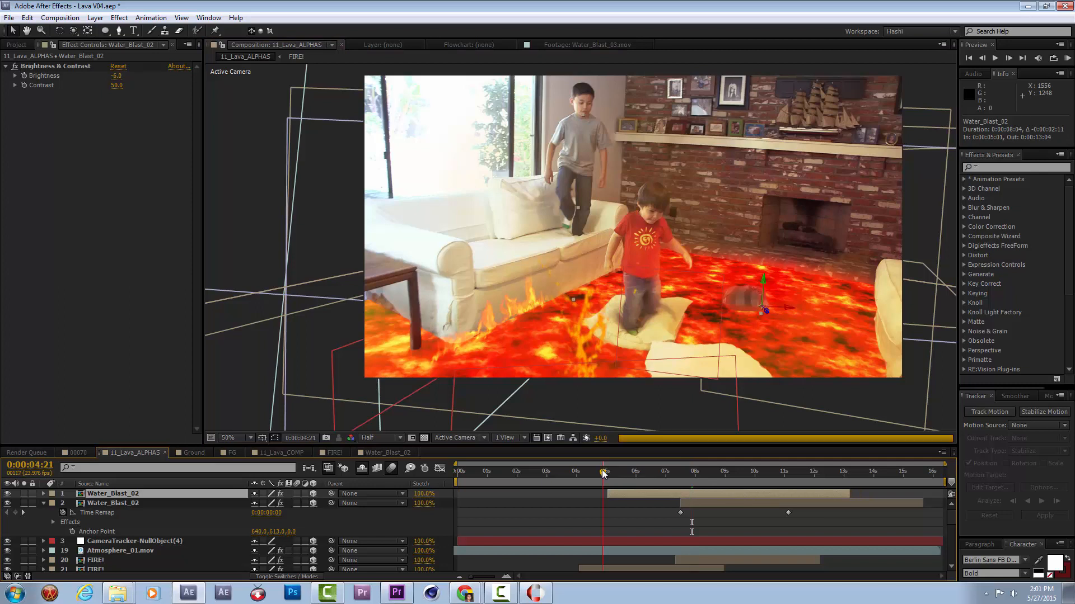
left_click_drag(603, 474, 615, 476)
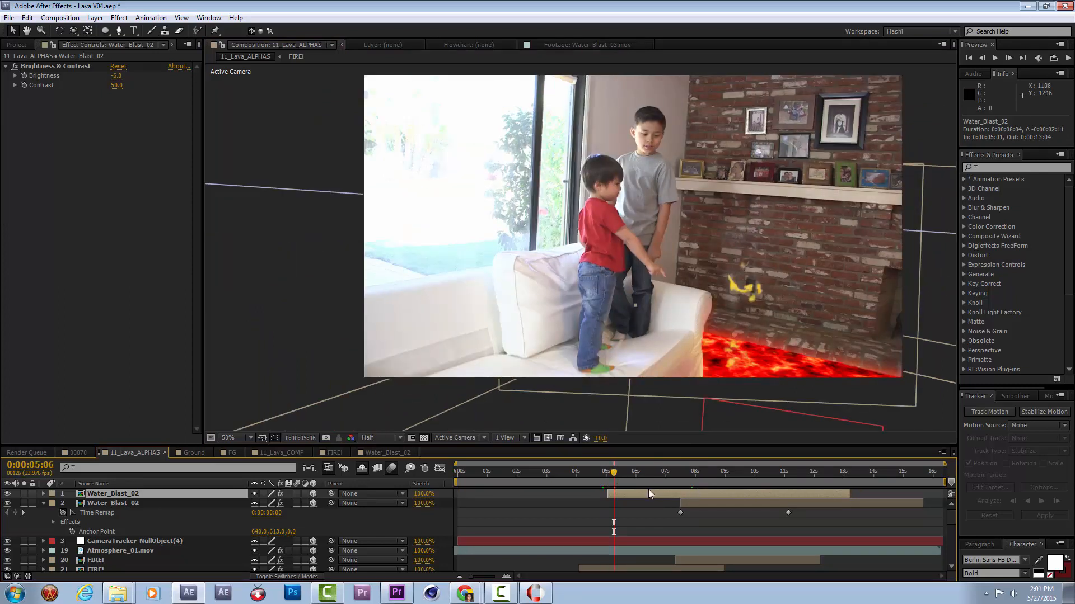
key("comma")
left_click_drag(790, 371, 671, 326)
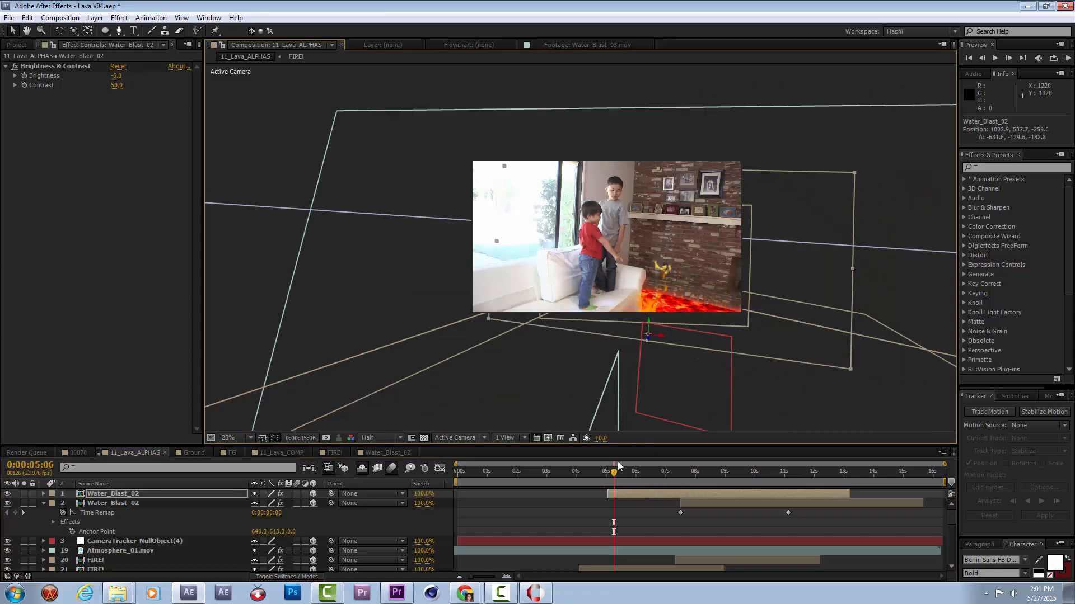
key("period")
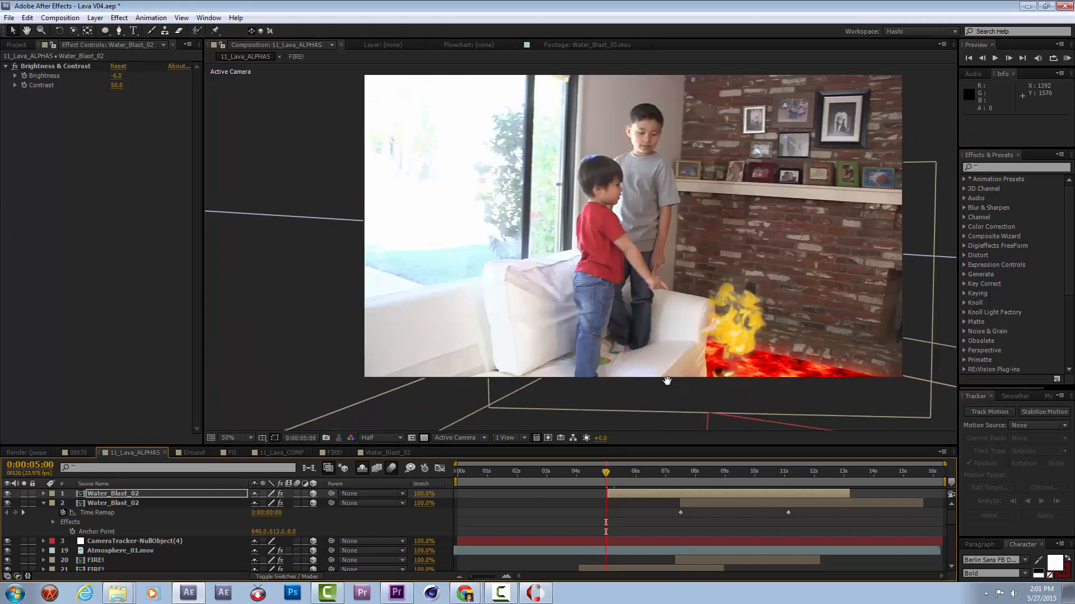
Move the duplicated Water_Blast_02 layer below the FIRE! layers and shift its start to 0:00:04:17.
key("space")
left_click_drag(668, 383, 617, 296)
left_click_drag(146, 496, 164, 529)
left_click_drag(623, 522, 615, 525)
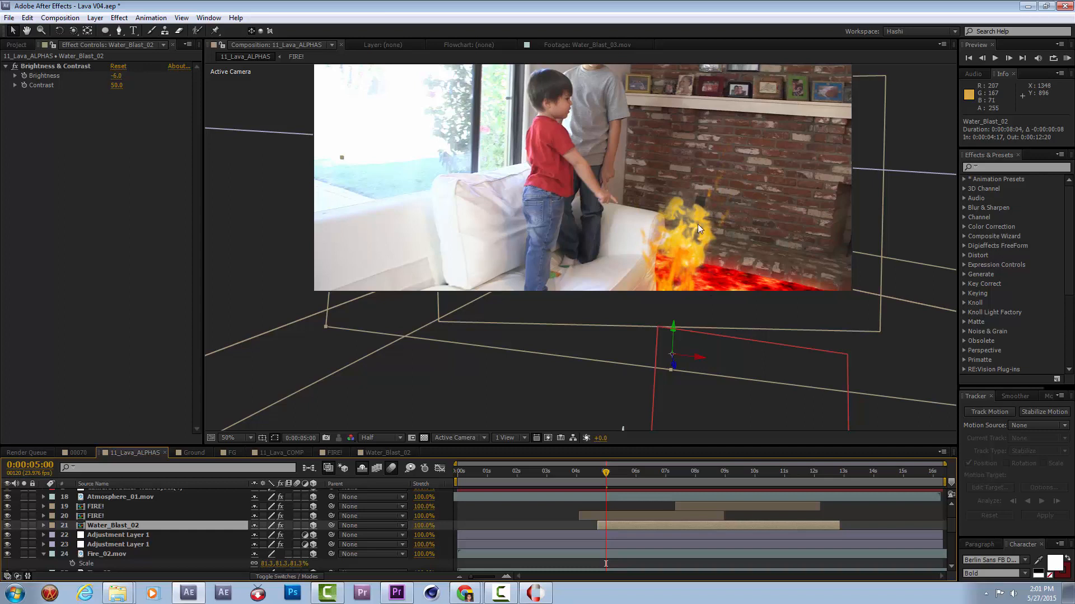
Raise the duplicated splash behind the couch and set its position to 960, 494, 0.
left_click_drag(670, 367, 573, 184)
left_click_drag(636, 270, 679, 316)
left_click_drag(656, 260, 682, 365)
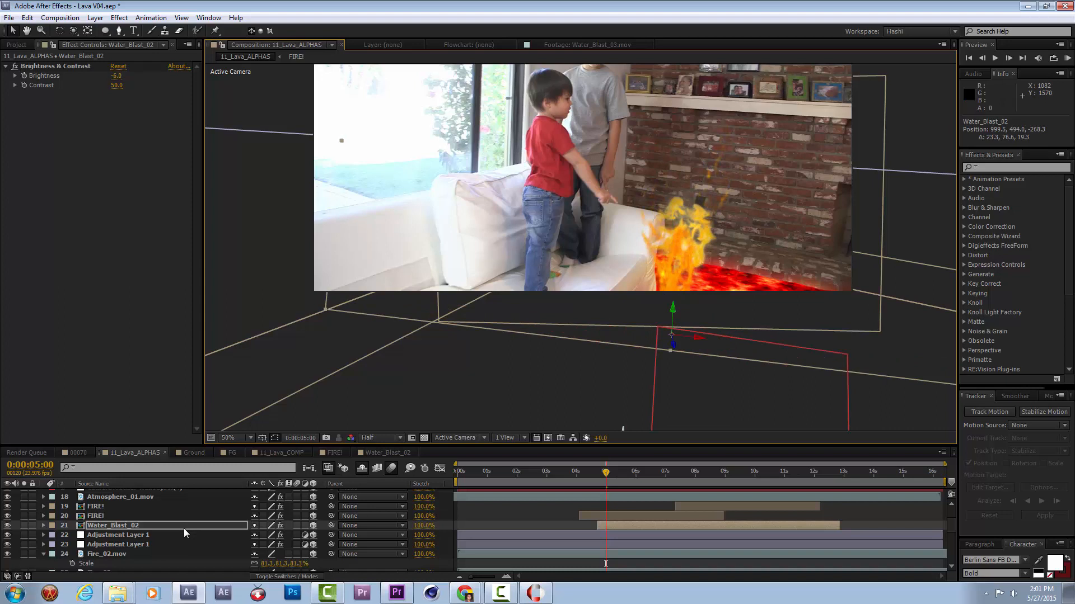
key("p")
key("o")
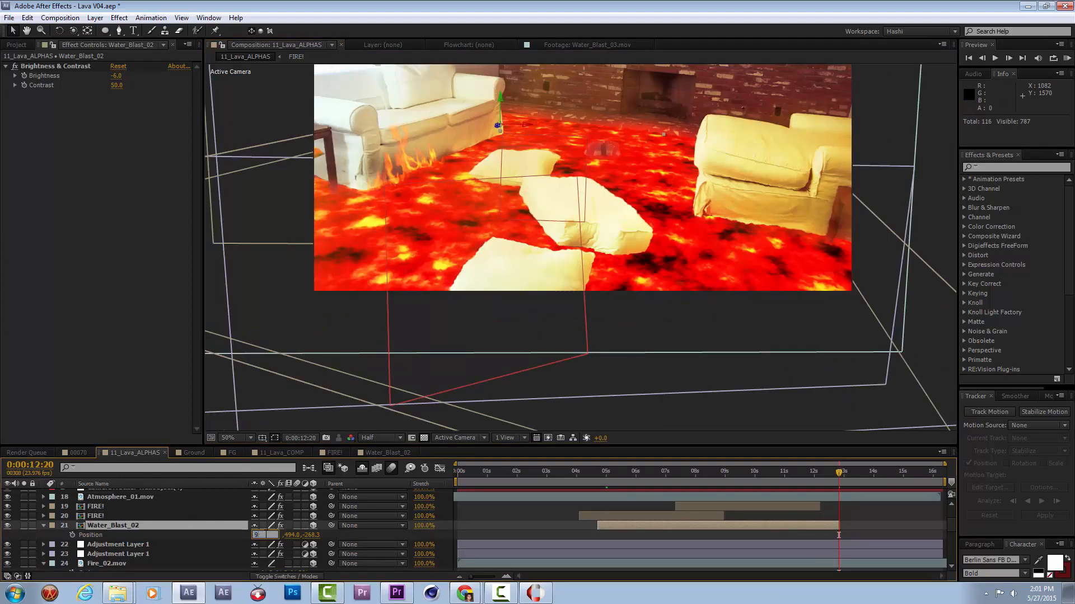
left_click(295, 535)
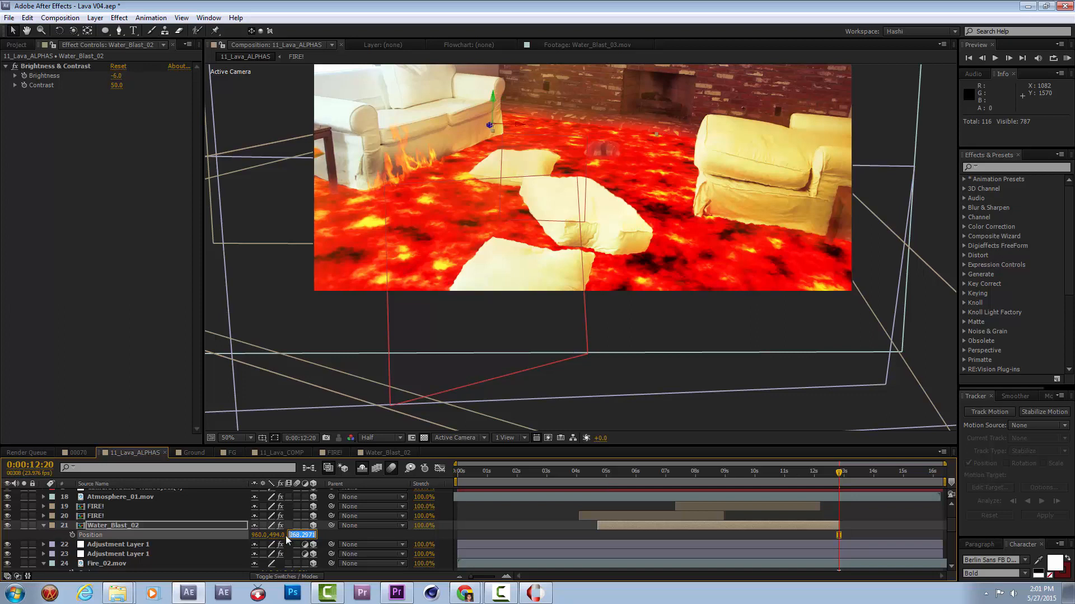
type("0")
left_click(345, 536)
Shift the duplicated splash slightly earlier in time and scale it down to 97%.
mouse_move(600, 475)
left_mouse_down()
mouse_move(615, 475)
mouse_move(596, 474)
left_mouse_up()
left_click(638, 529)
left_click_drag(648, 526, 642, 526)
scroll(784, 179, "down", 2)
left_click_drag(799, 135, 736, 170)
scroll(727, 201, "up", 2)
Preview the lava shot from 0:00:04:05 and scrub through it to check the splashes.
left_click_drag(596, 474, 583, 474)
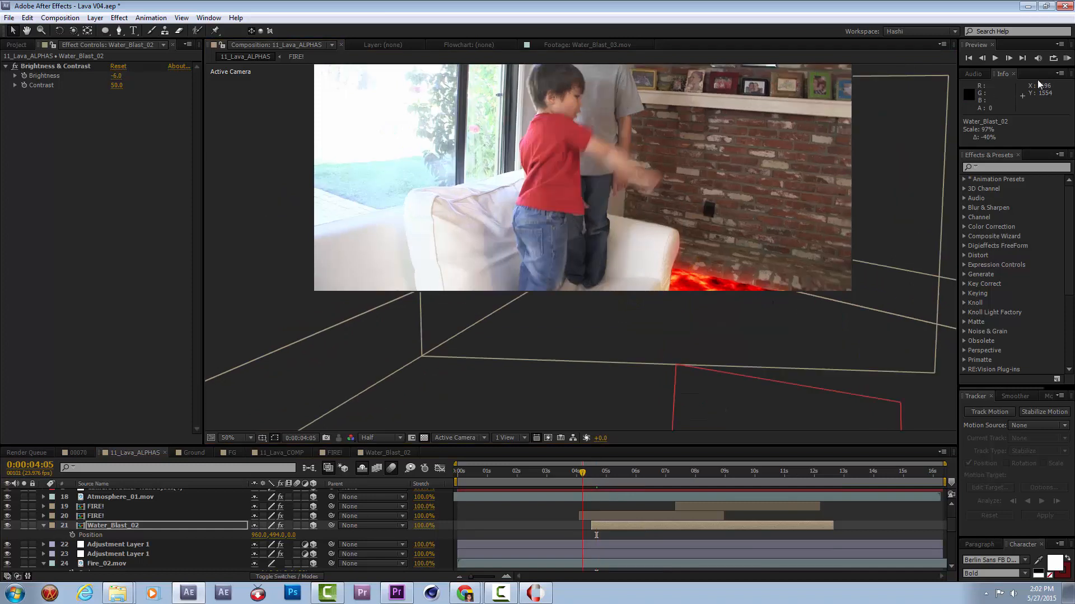
left_click(1067, 58)
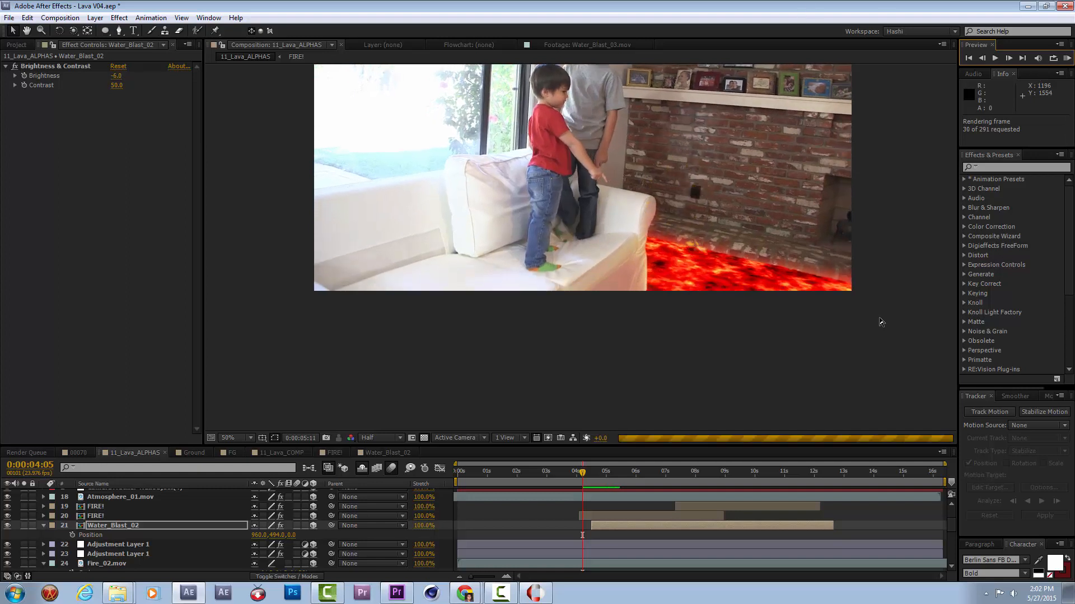
key("space")
key("space")
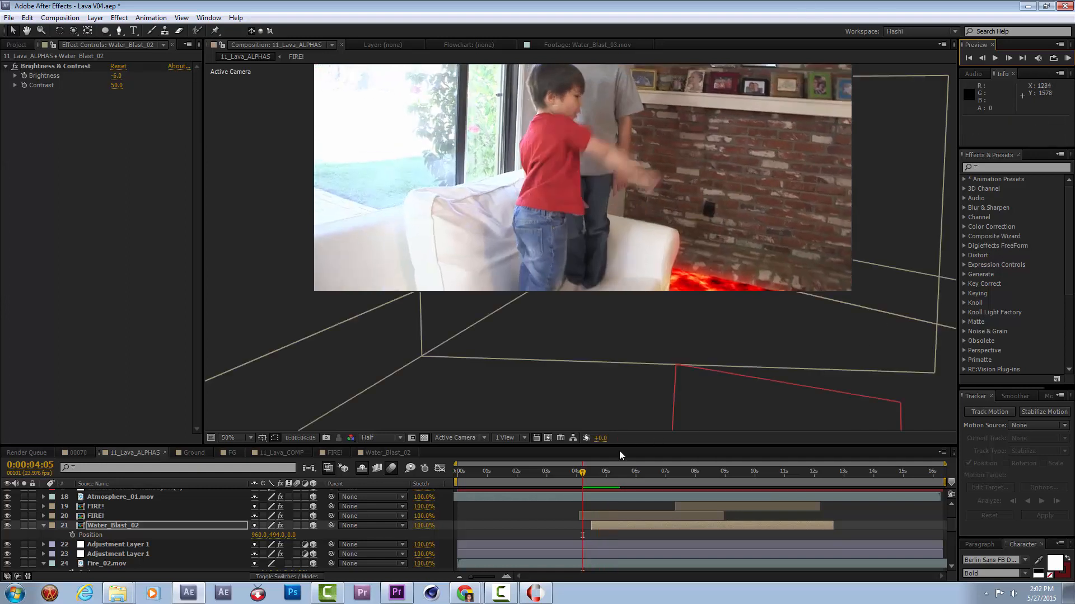
left_click_drag(585, 472, 851, 513)
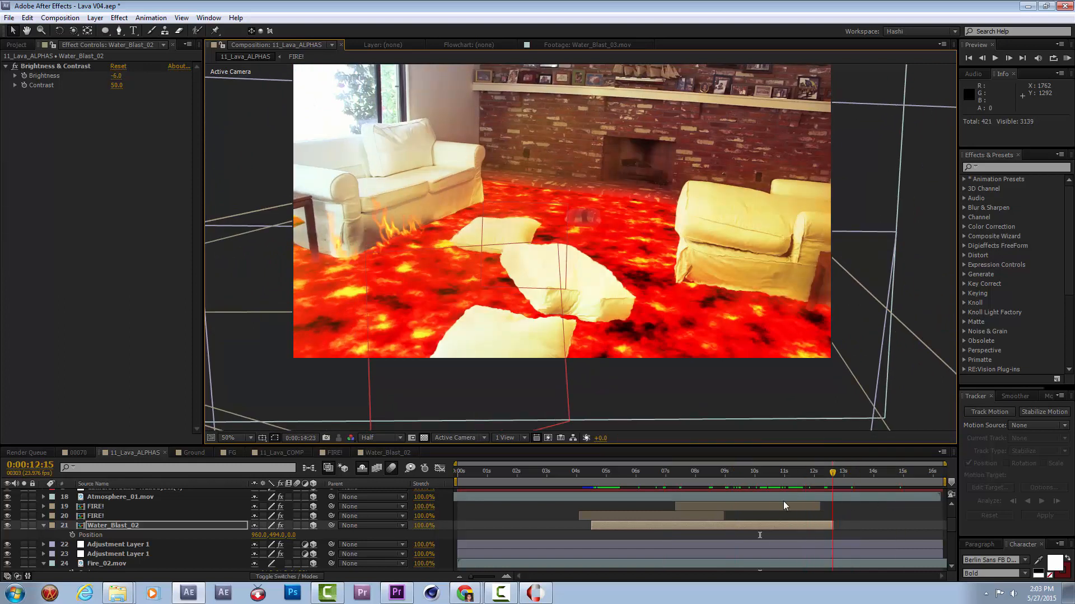
left_click(579, 492)
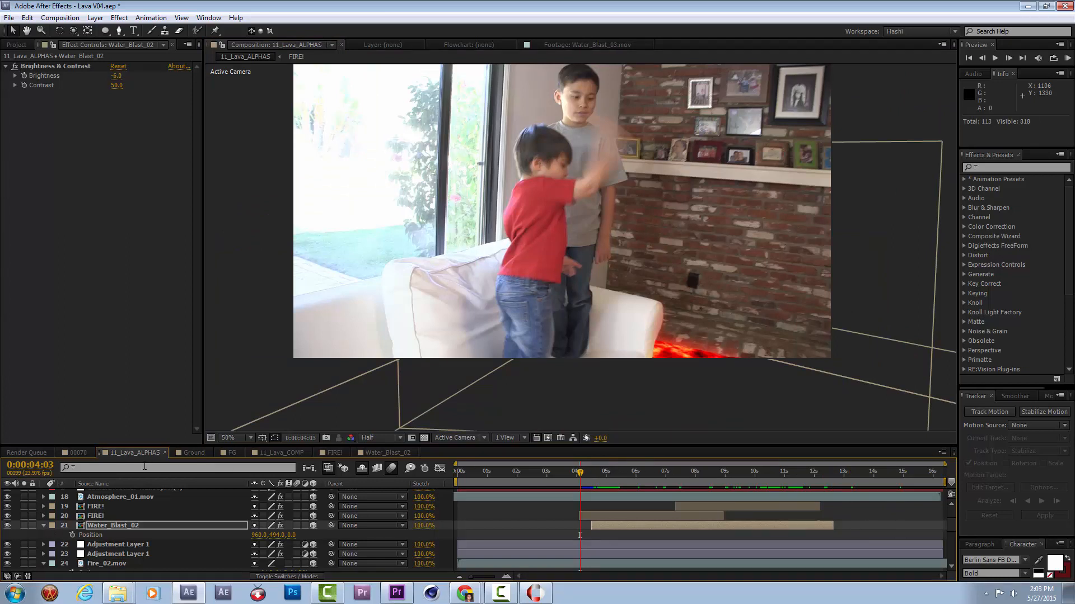
Review the 00070, FG, 11_Lava_COMP and Ground compositions, then return to 11_Lava_ALPHAS.
left_click(80, 452)
left_click_drag(480, 475, 565, 477)
left_click_drag(588, 480, 779, 486)
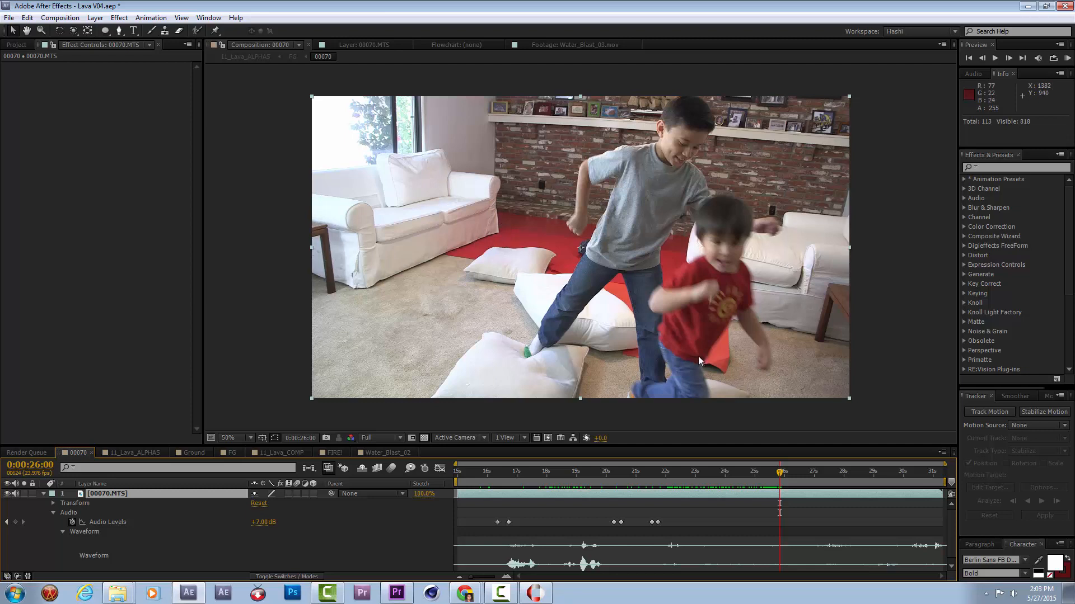
left_click(233, 454)
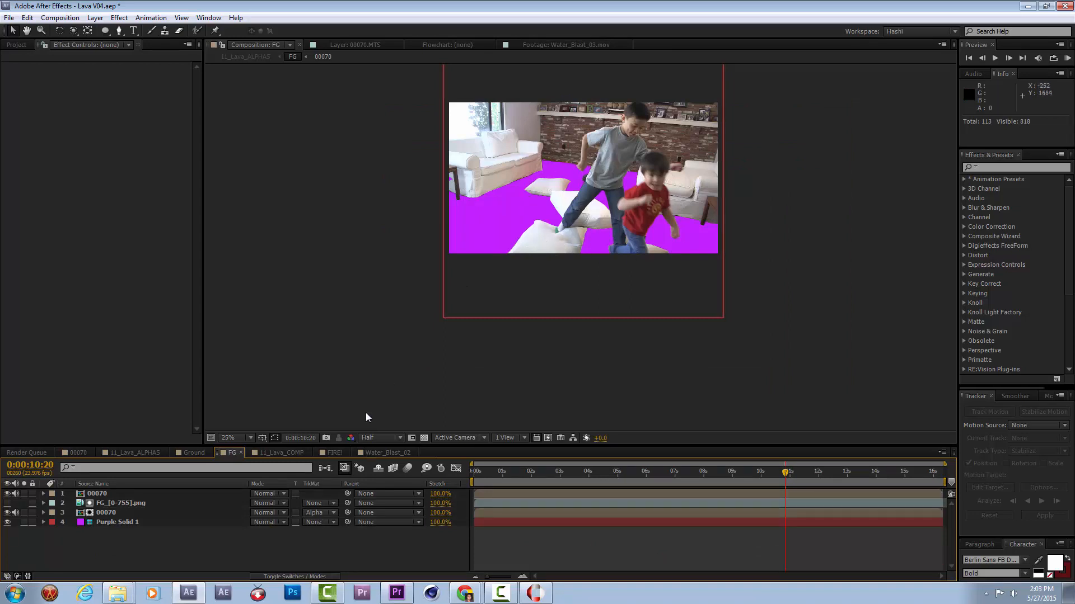
left_click(277, 452)
left_click(193, 453)
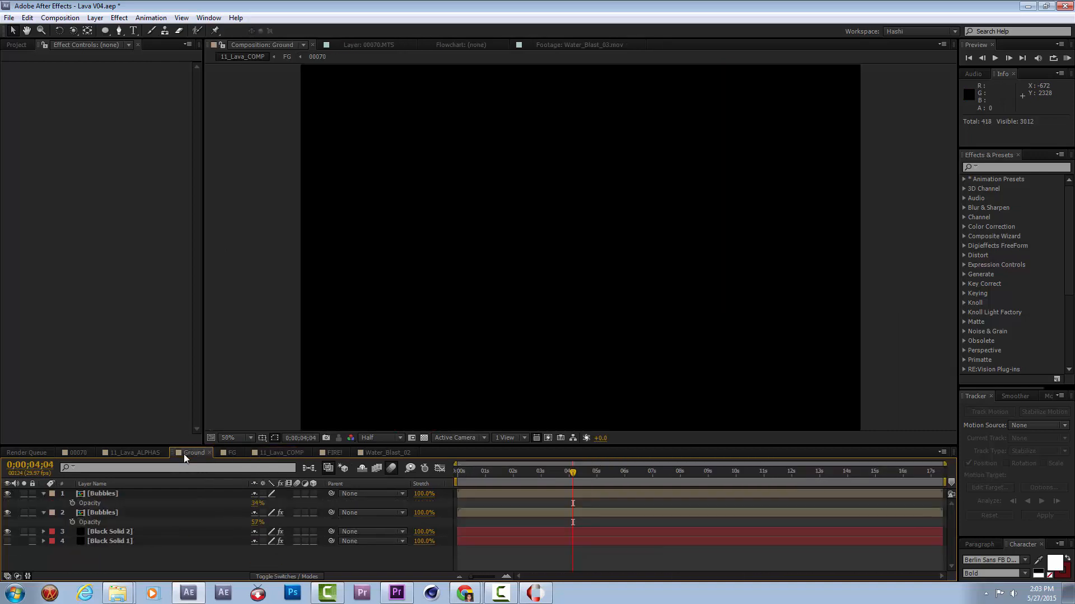
left_click_drag(488, 474, 779, 474)
left_click(148, 451)
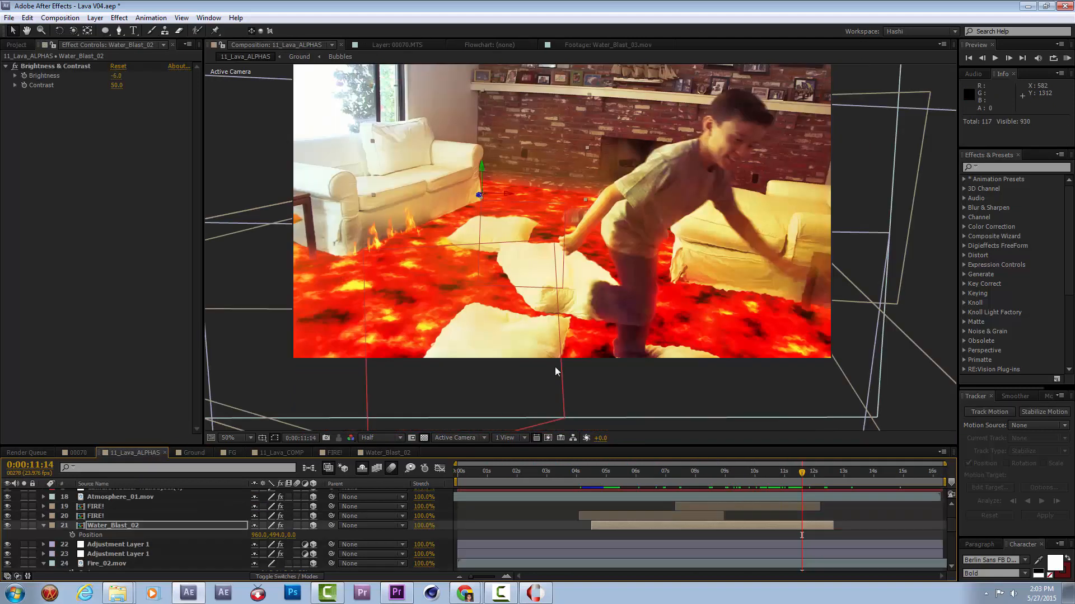
Inspect the effects on the lower FIRE! layer and Atmosphere_01.mov, and collapse the properties of the expanded Water_Blast_02 layers.
scroll(126, 528, "up", 1)
left_click(112, 542)
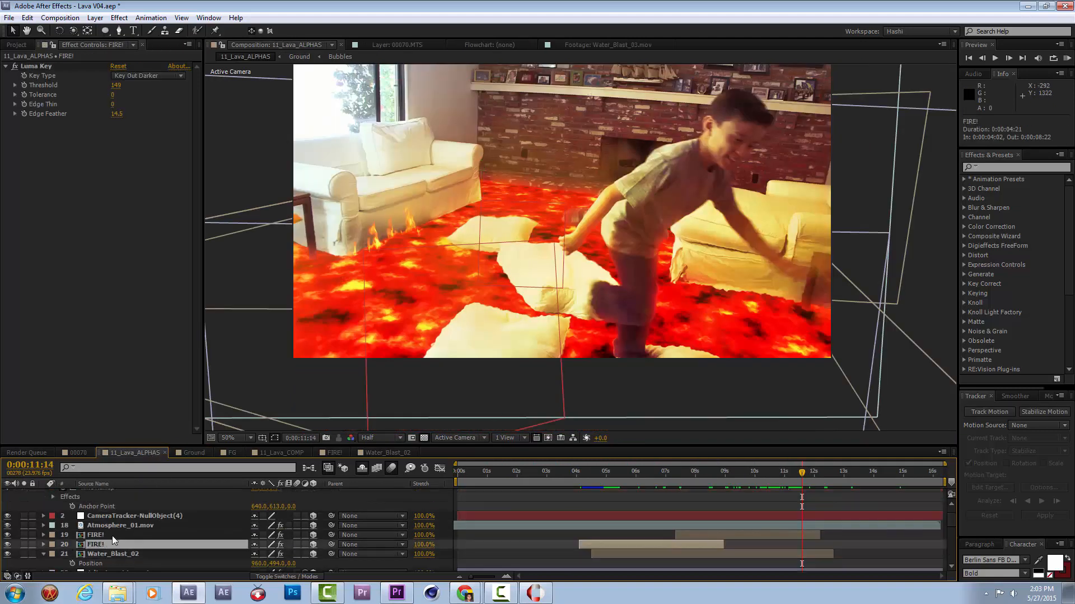
left_click(116, 527)
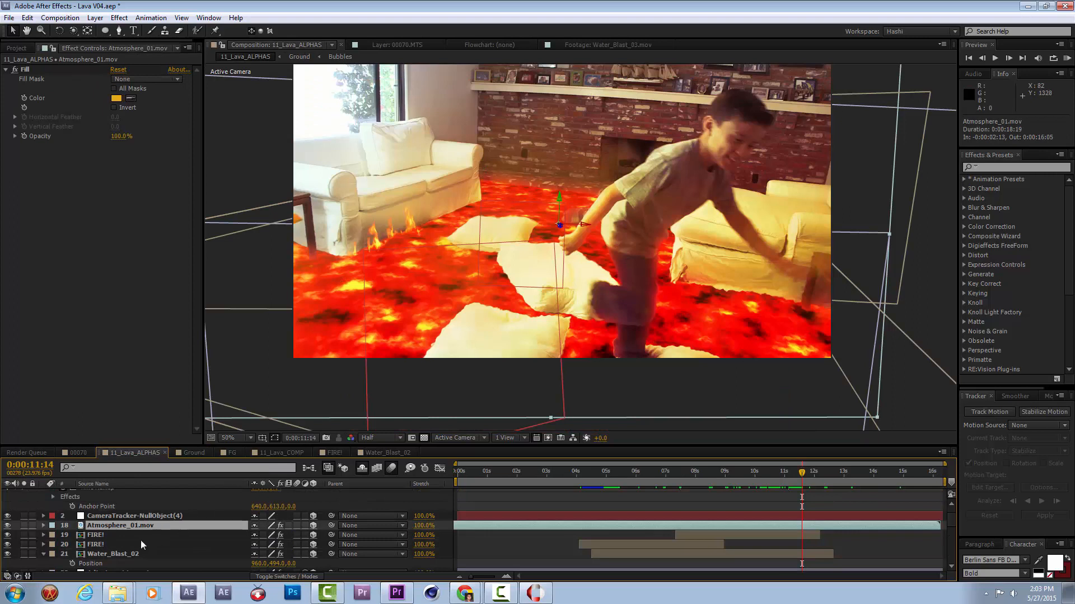
scroll(142, 544, "up", 2)
left_click(43, 495)
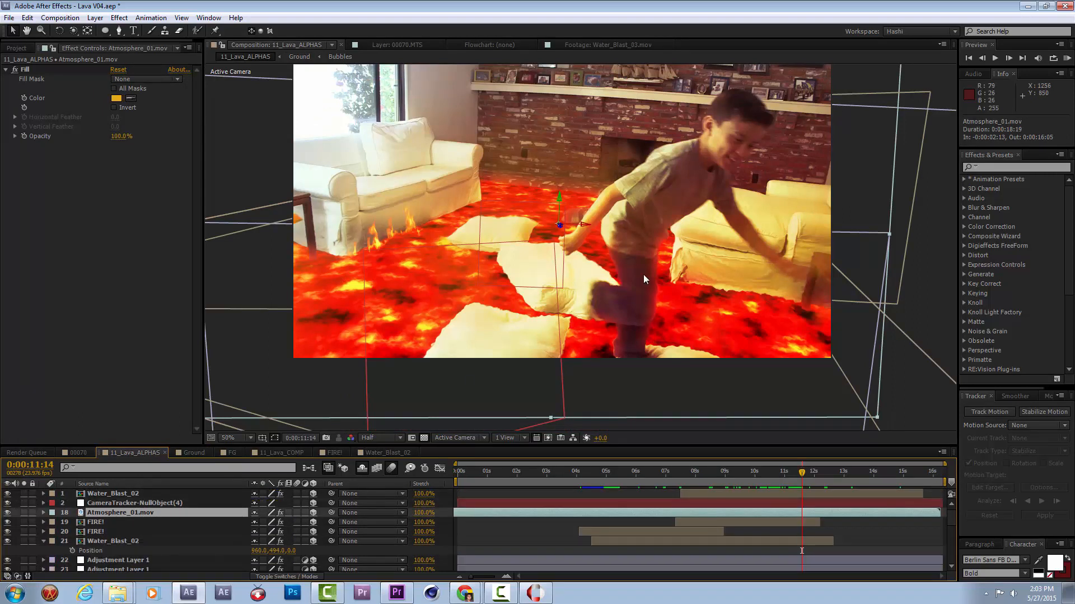
left_click(46, 541)
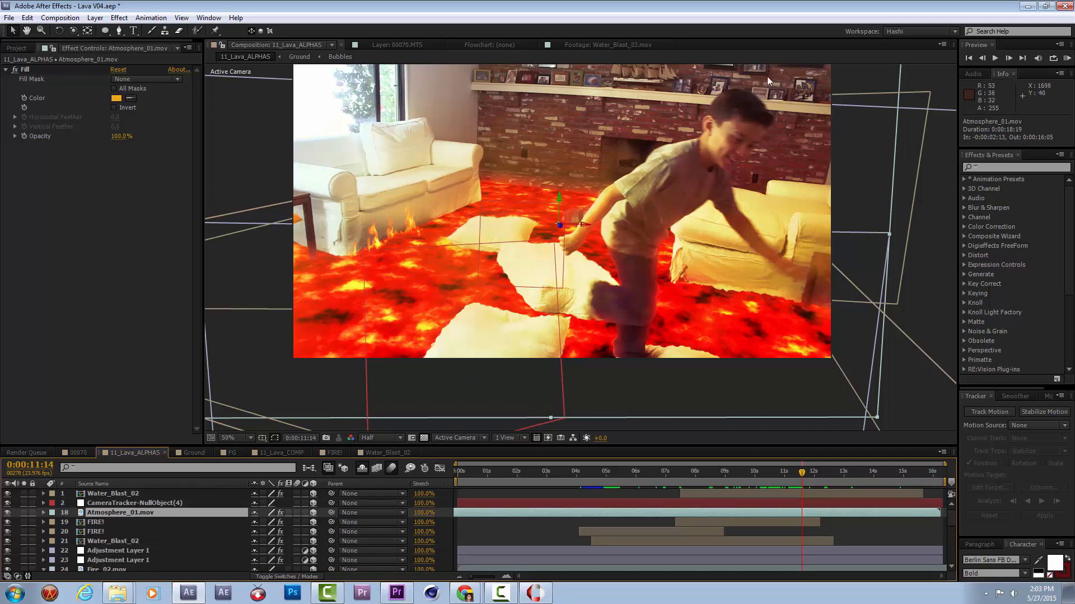
Scrub through the finished lava shot up to 0:00:14:10.
left_click(725, 476)
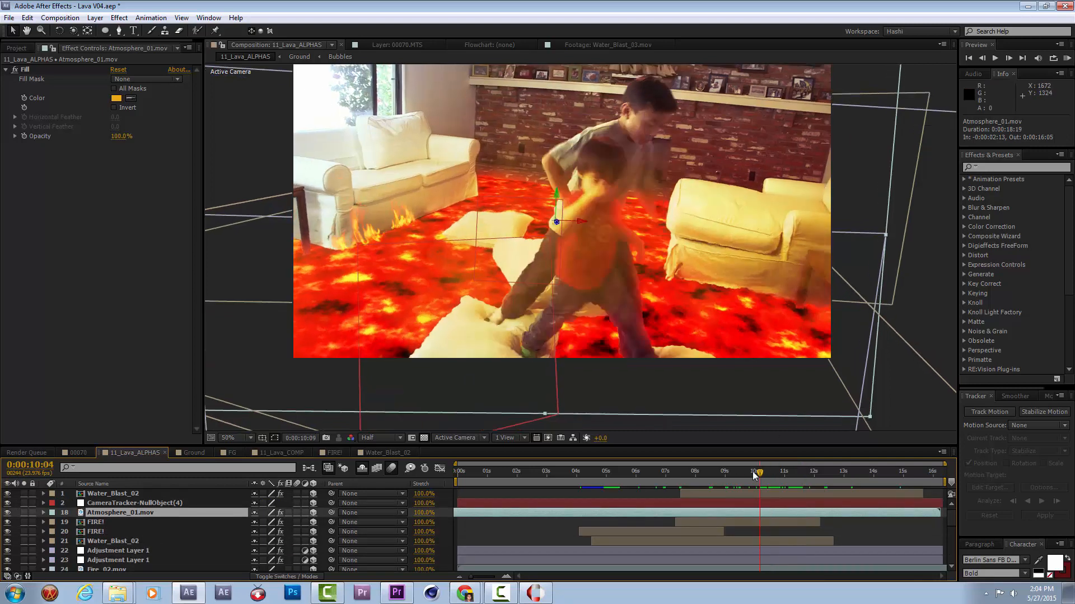
left_click_drag(726, 476, 851, 456)
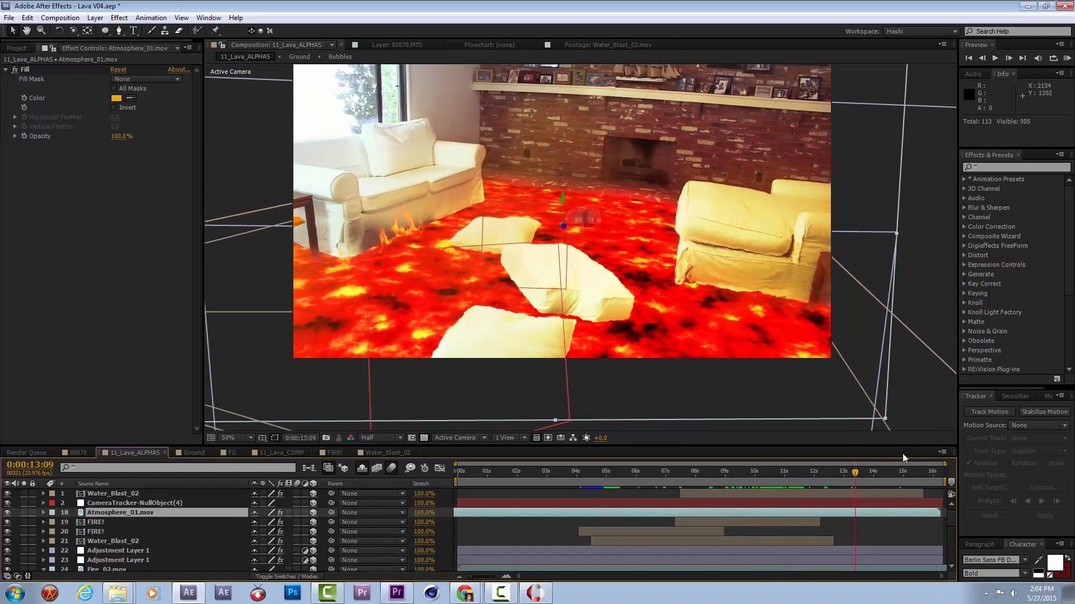
left_click(885, 471)
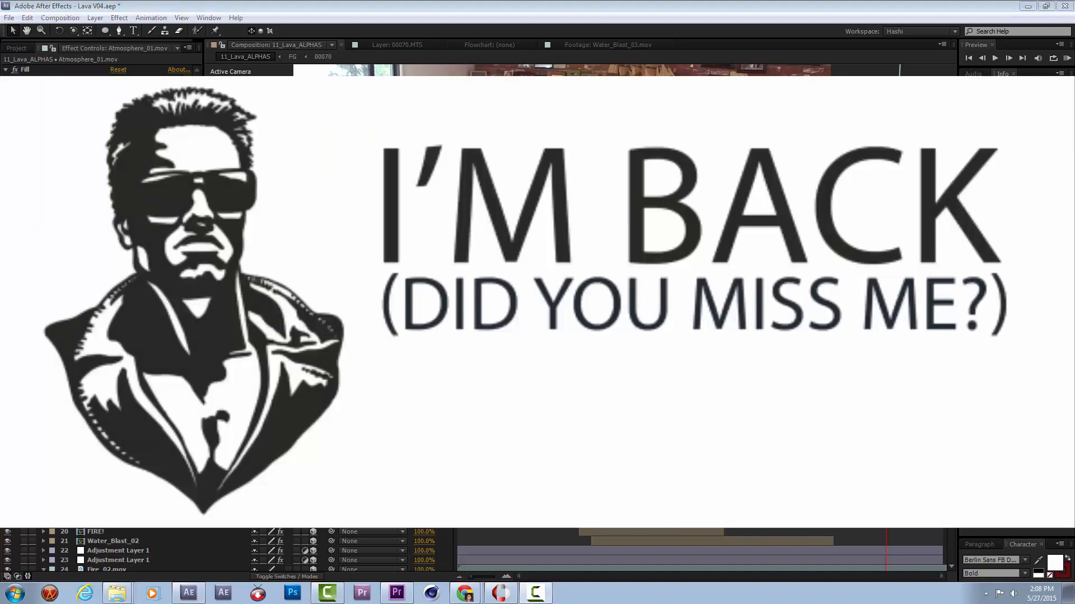
Switch to Chrome, open the free Kids Reading Table_01 model from TurboSquid's kid chair results and request its download.
mouse_move(463, 598)
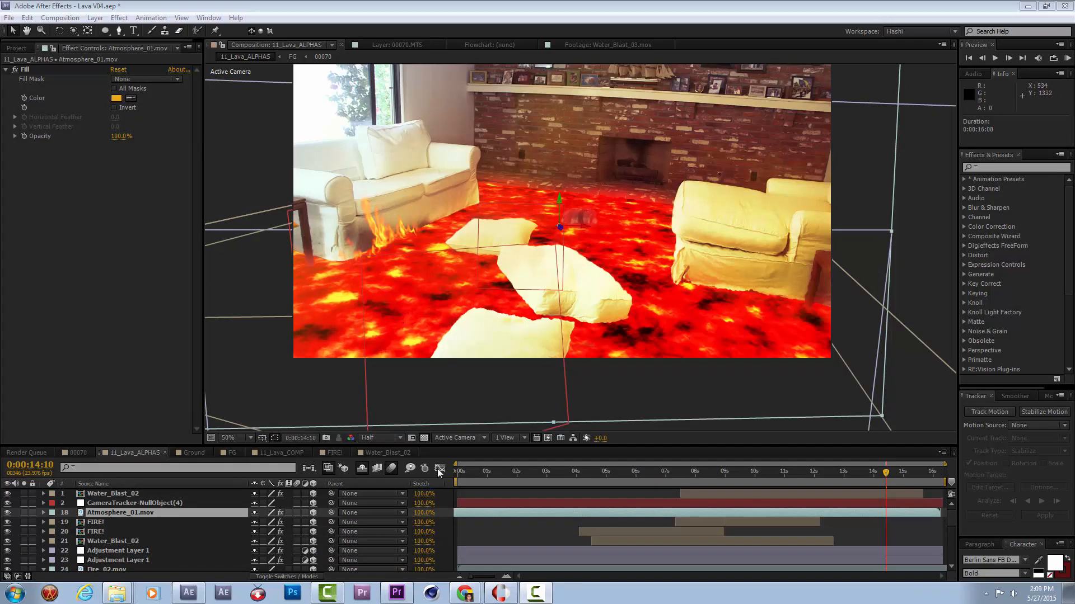
mouse_move(465, 593)
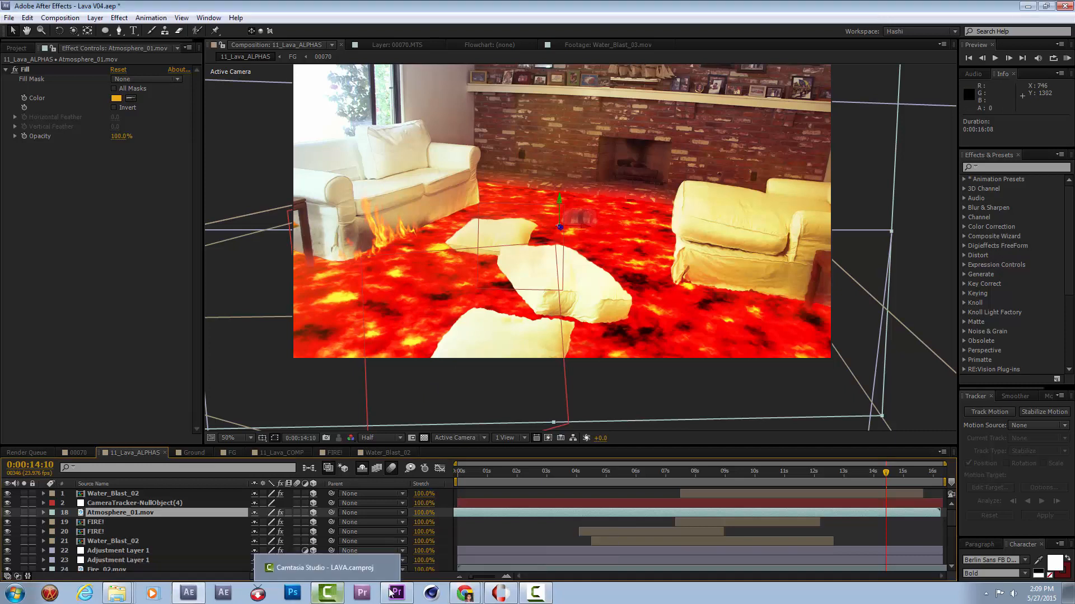
mouse_move(463, 592)
left_click(448, 550)
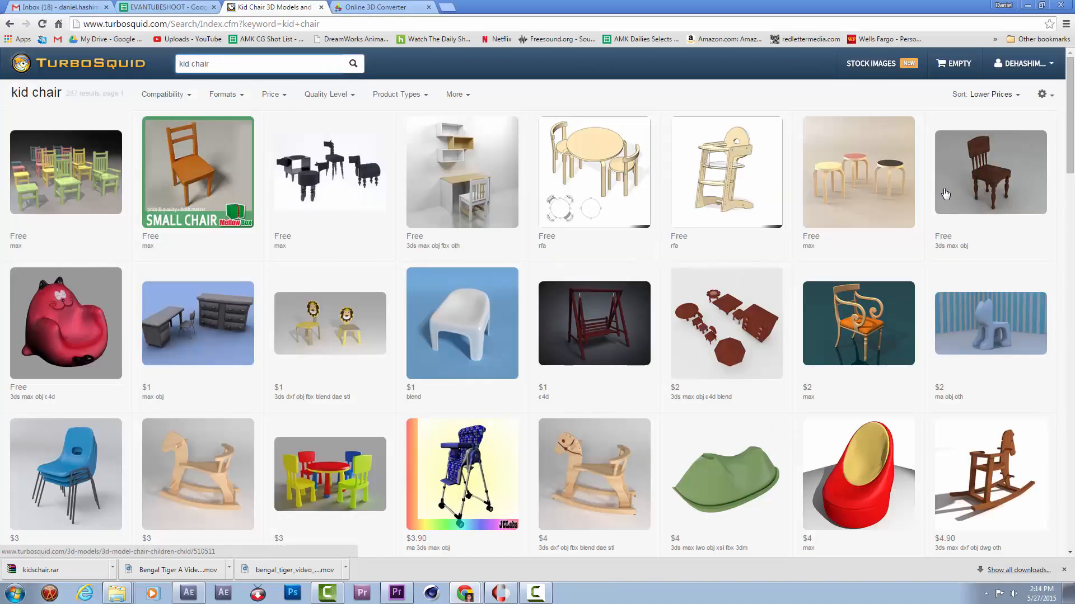
mouse_move(470, 182)
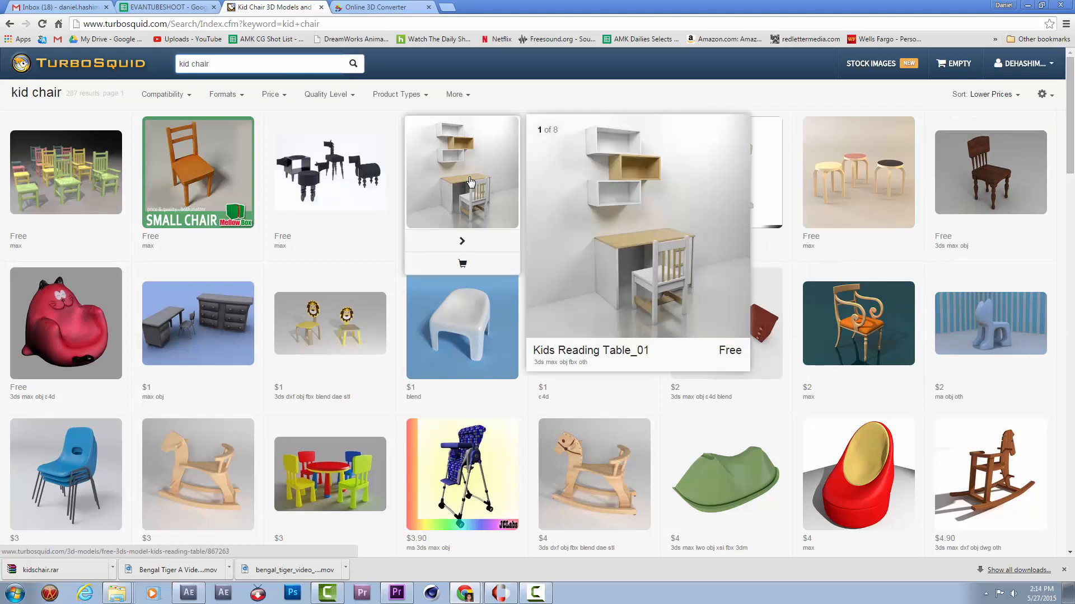
left_click(455, 157)
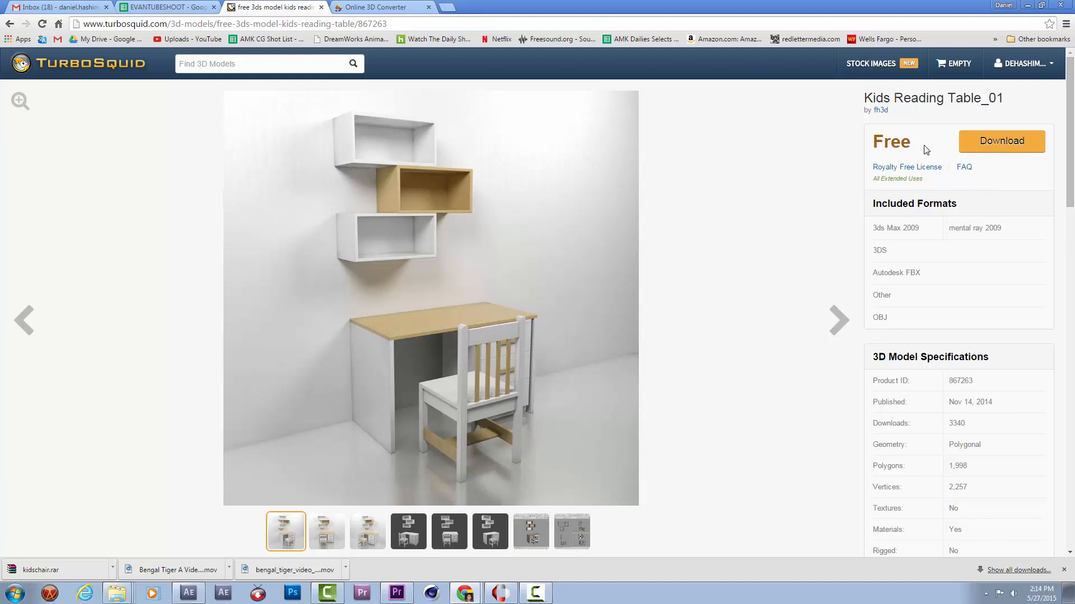
left_click(977, 143)
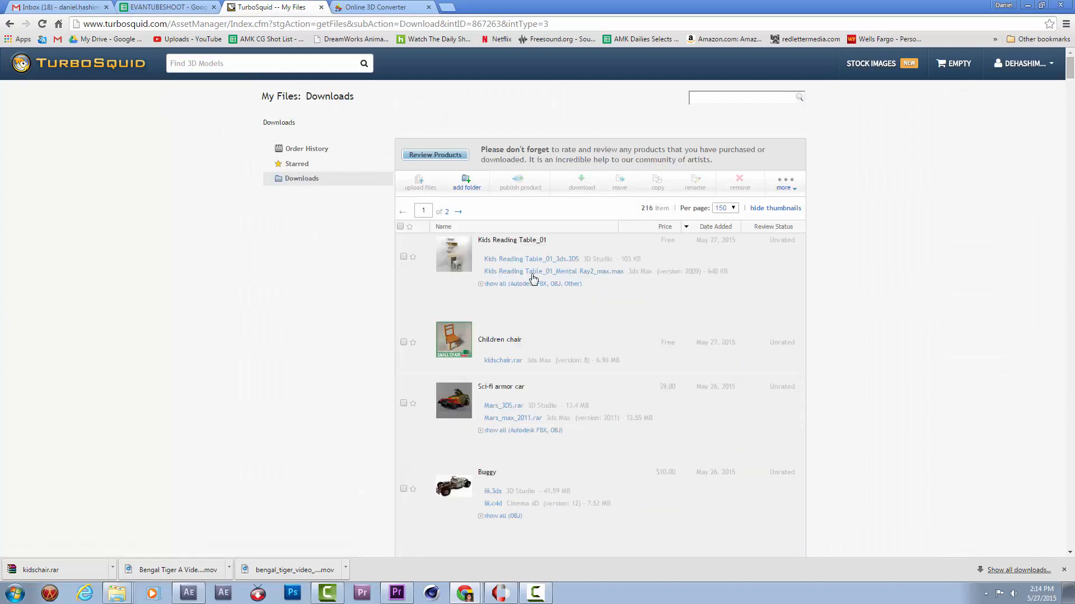
Download the OBJ version of Kids Reading Table_01, saving it as Kids Reading Table_01_obj.obj in the S11_LAVA > ELEMENTS > 3D STUFF folder.
left_click(492, 283)
left_click(557, 298)
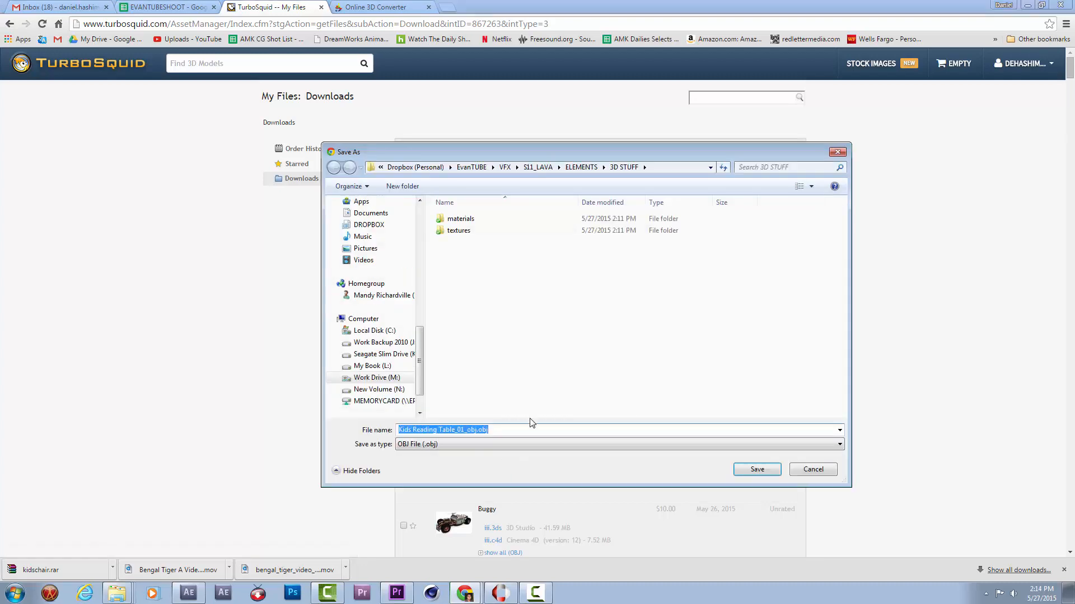
left_click(543, 169)
double_click(460, 231)
double_click(466, 219)
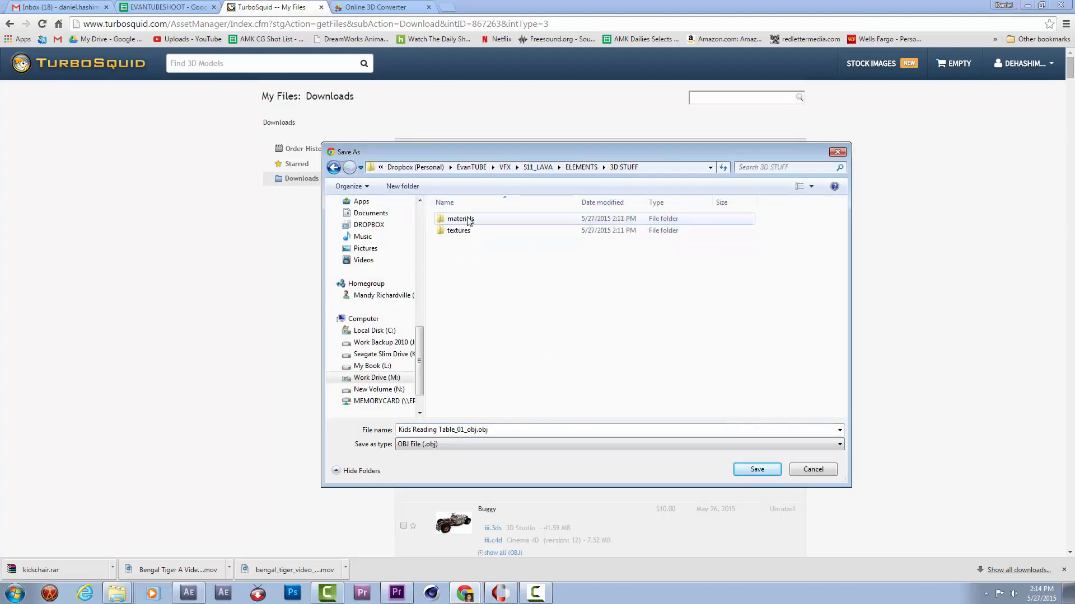
left_click(763, 471)
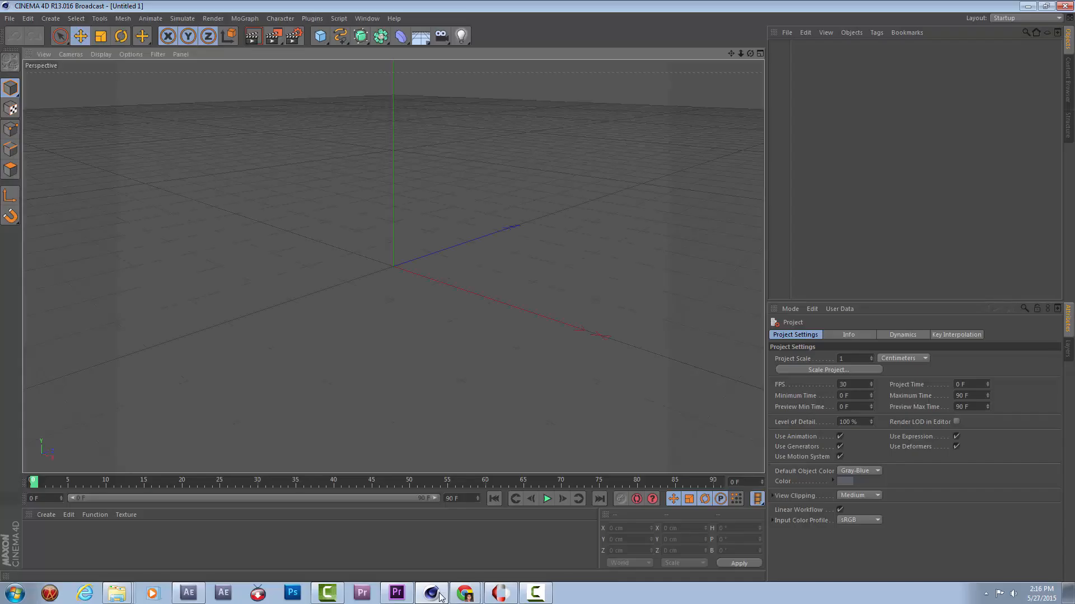
In Cinema 4D, open Kids Reading Table_01_obj.obj from EvanTUBE > VFX > S11_LAVA > ELEMENTS > 3D STUFF.
left_click(10, 18)
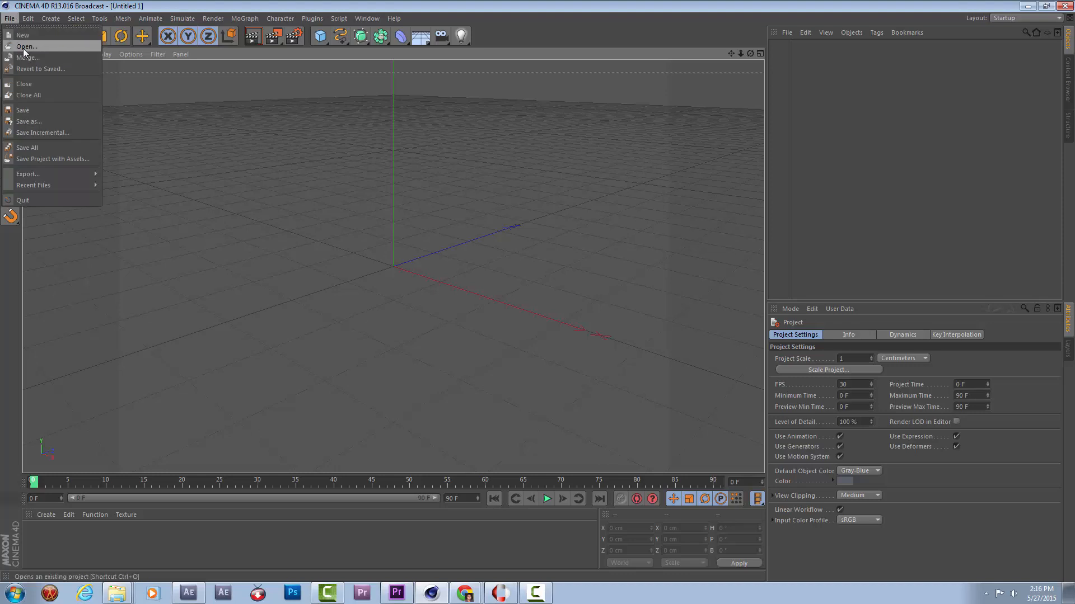
left_click(22, 49)
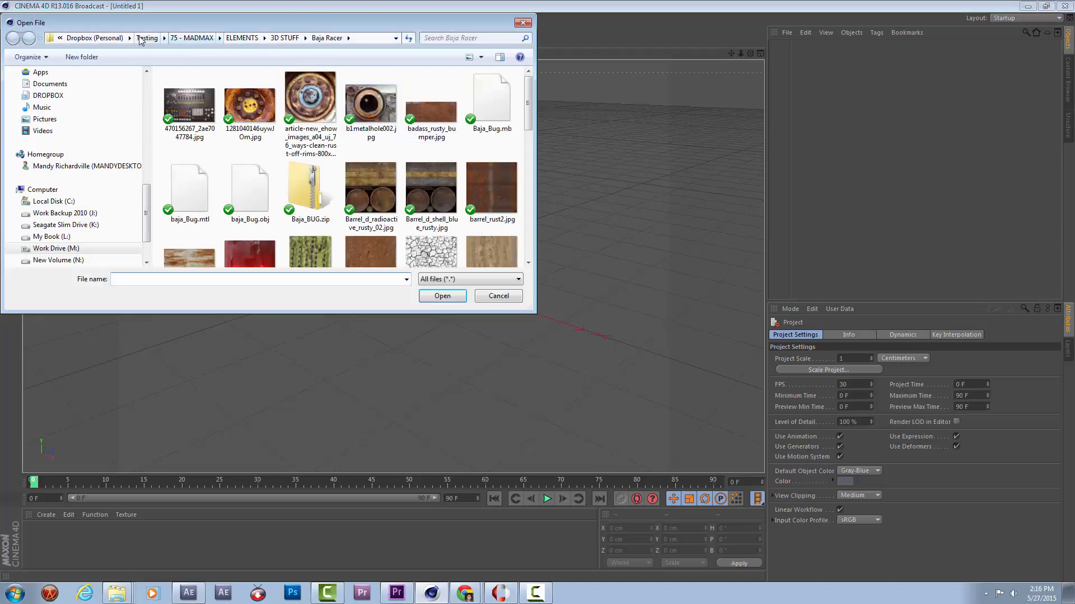
scroll(144, 95, "up", 5)
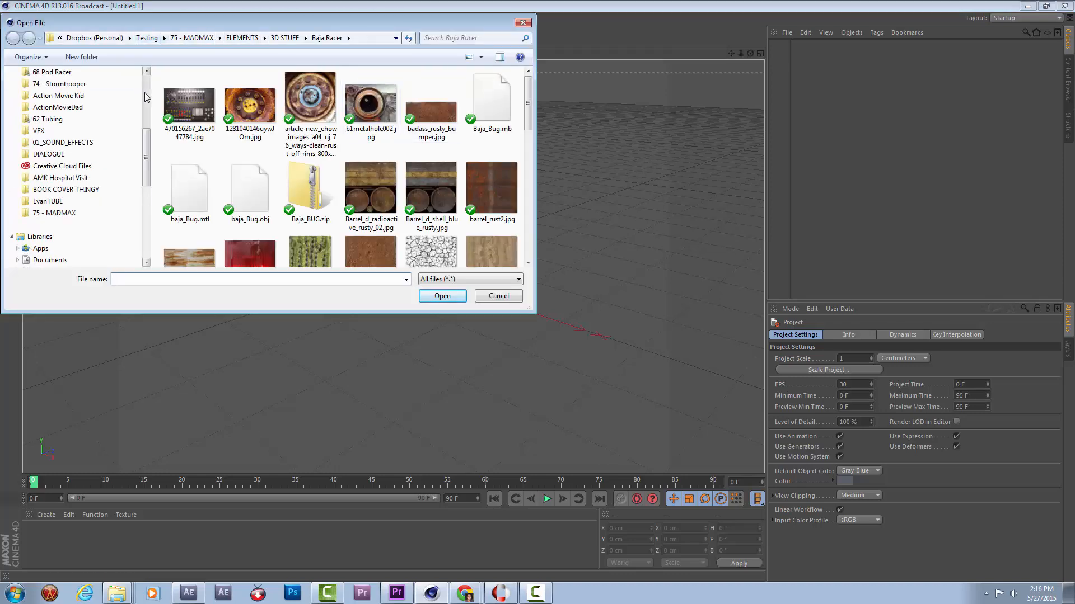
left_click(92, 201)
left_click(201, 118)
double_click(201, 114)
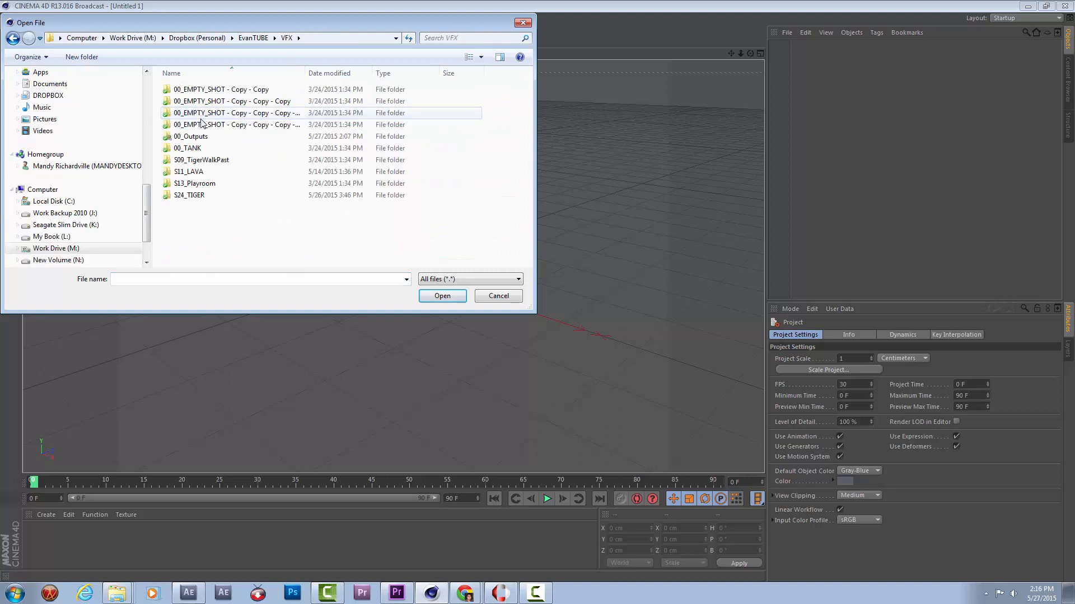
double_click(207, 172)
double_click(202, 101)
double_click(193, 89)
double_click(212, 125)
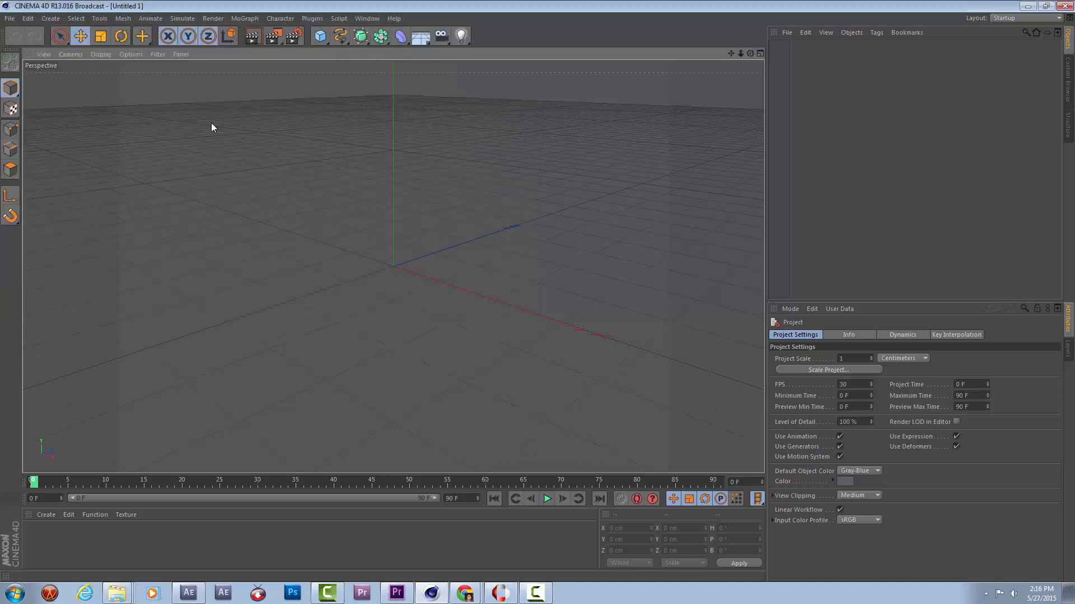
left_click(205, 221)
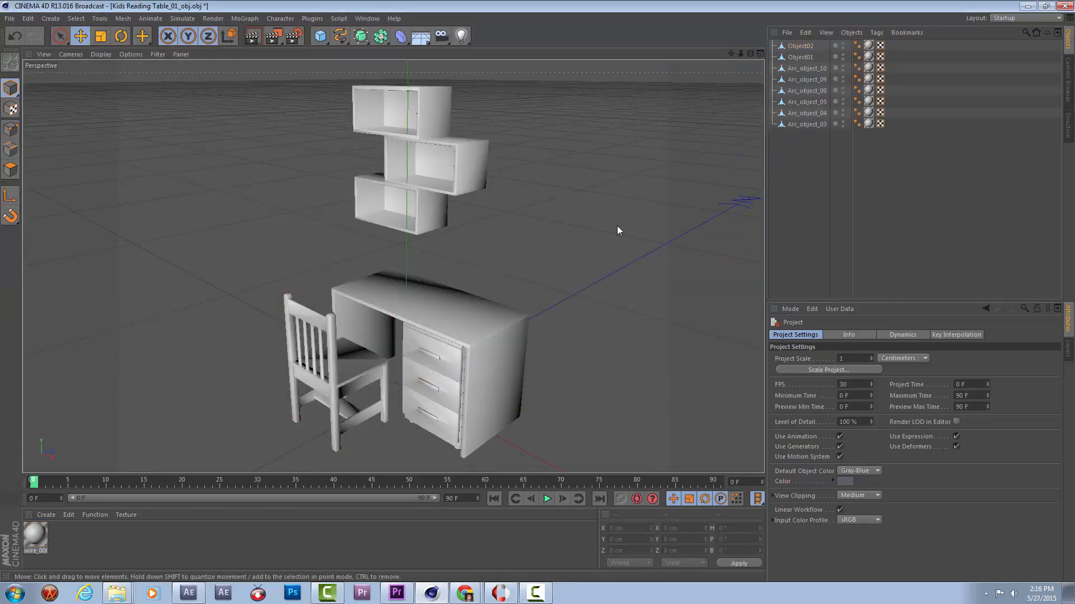
Delete the desk parts from the model, including the desktop, drawers and handles.
left_click(504, 305)
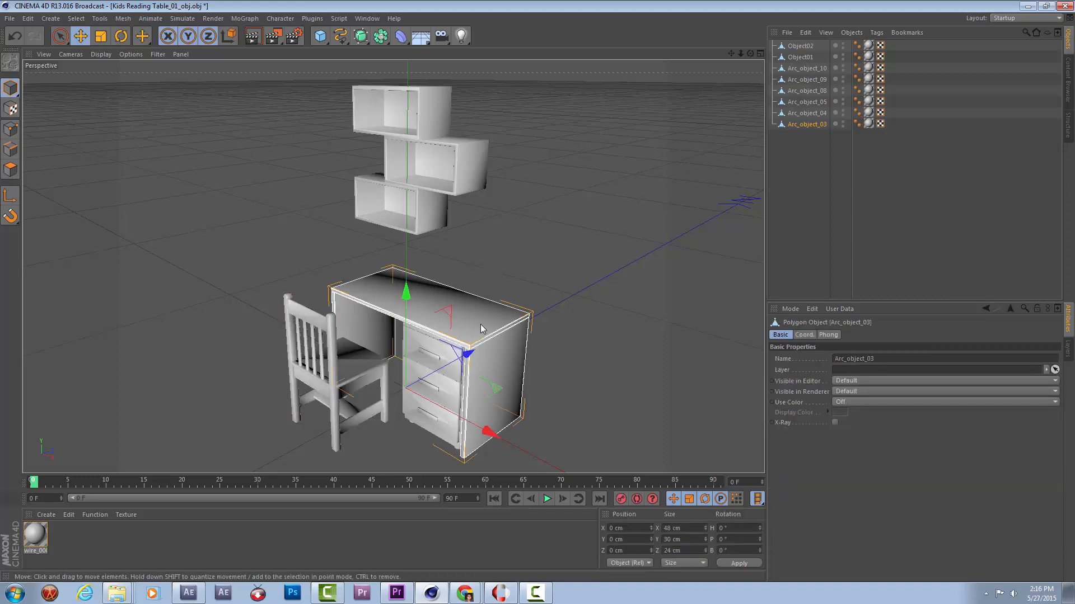
key("Delete")
left_click(459, 353)
key("Delete")
left_click(478, 338)
key("Delete")
left_click(475, 348)
key("Delete")
left_click(468, 399)
key("Delete")
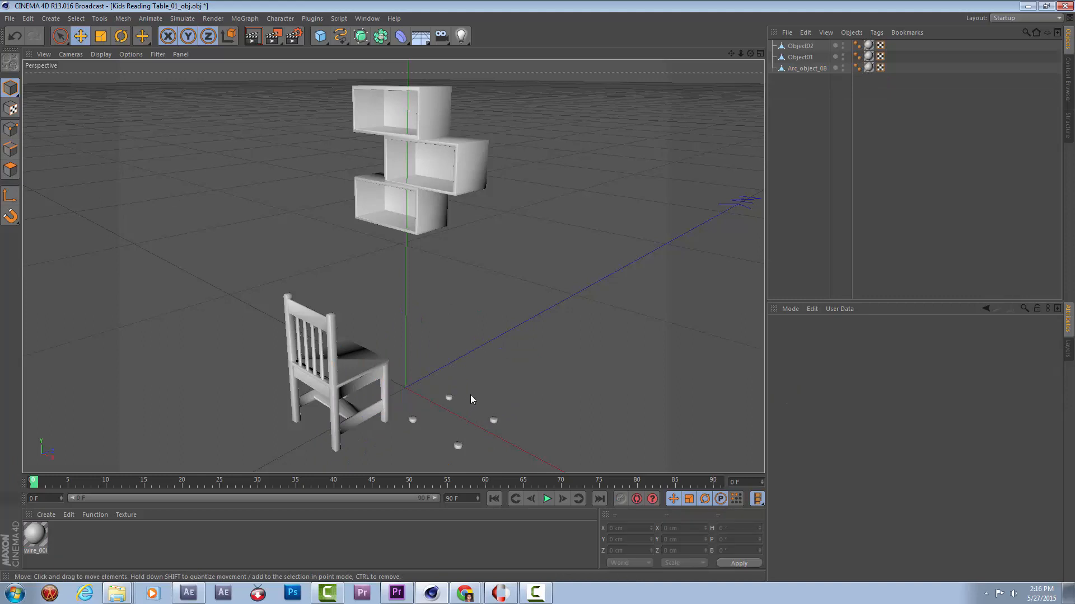
Delete Object01 and Arc_object_08, the wall shelves and the small leftover desk pieces.
left_click(807, 68)
left_click(801, 57)
left_click(805, 47)
left_click(808, 58)
left_click(808, 68, "ctrl")
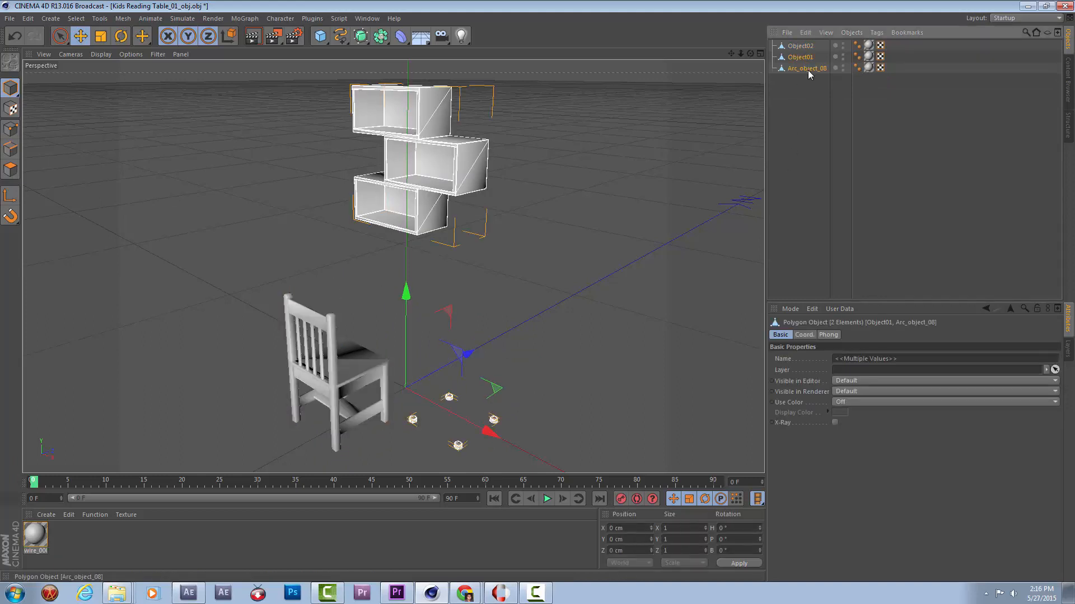
key("Delete")
Move the chair along the Z axis to about 24.6 cm, placing it over the world origin.
left_click_drag(434, 382, 292, 327)
left_click(292, 327)
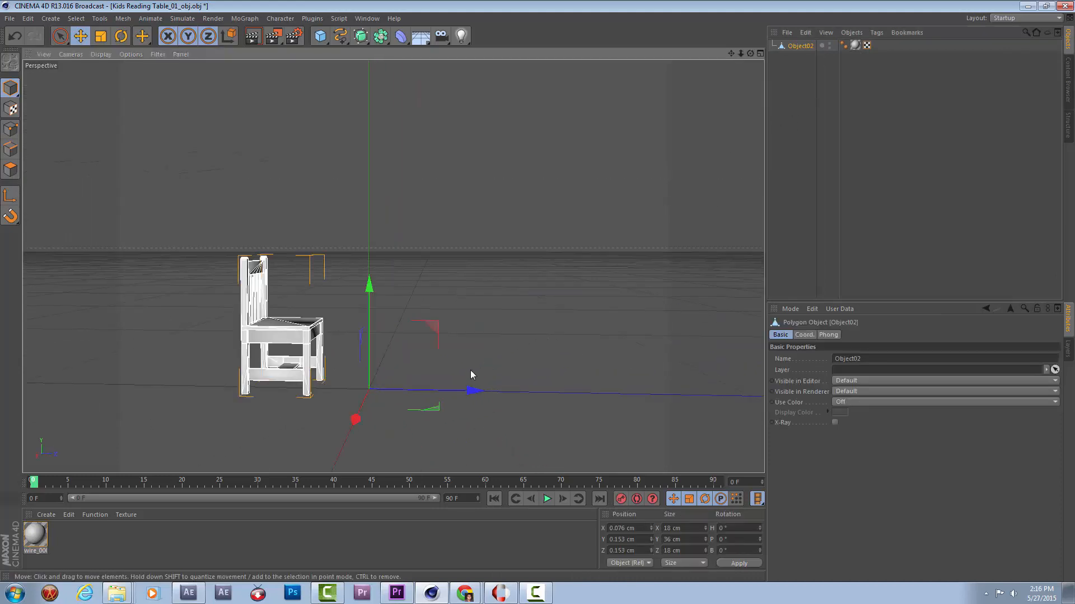
left_click_drag(415, 394, 493, 388)
left_click_drag(393, 438, 358, 343)
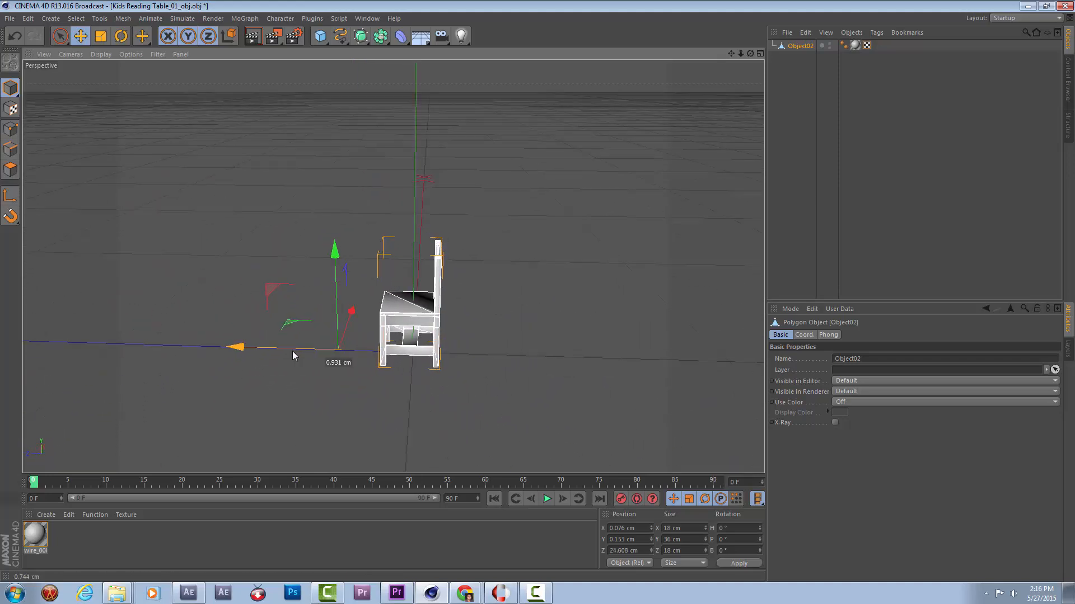
Save the chair scene as Kids Reading Table_01_obj.c4d in the 3D STUFF folder.
left_click(666, 219)
key("ctrl+s")
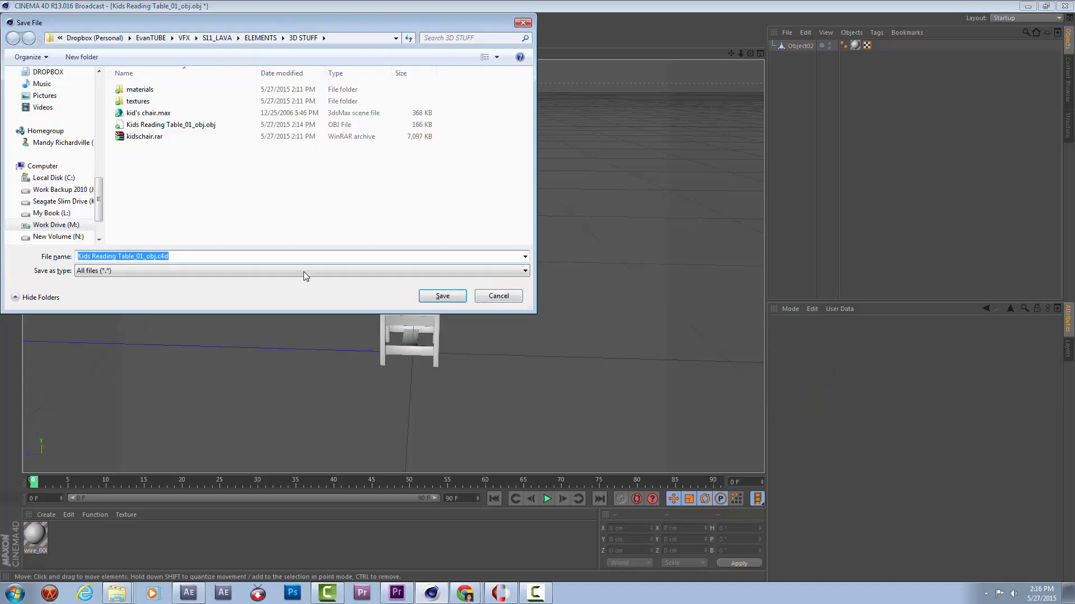
left_click(445, 297)
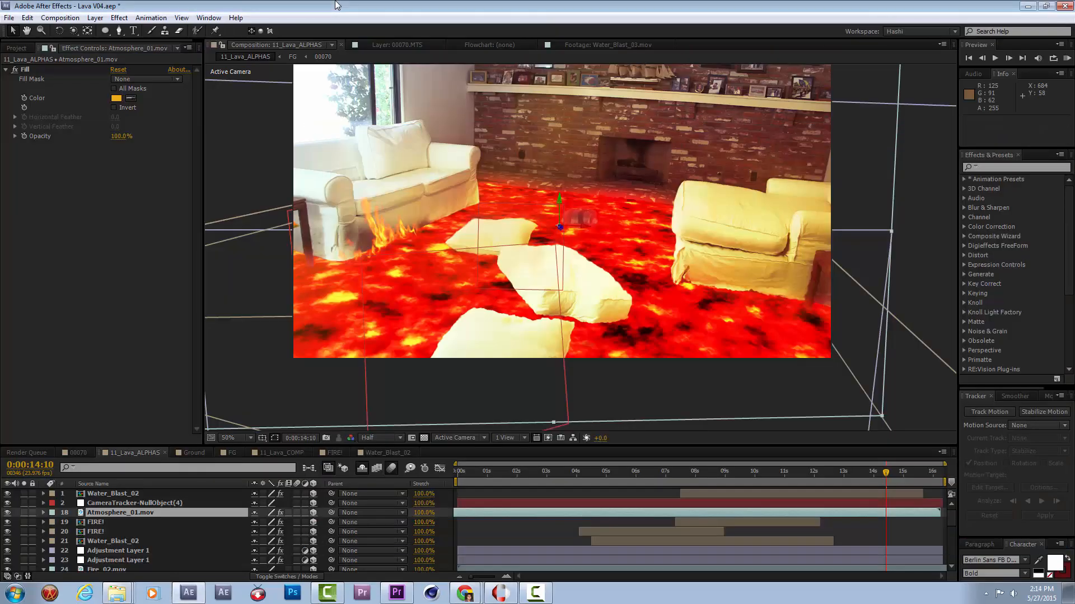
Switch to After Effects and add a new black solid to the 11_Lava_ALPHAS composition.
left_click(97, 23)
mouse_move(98, 30)
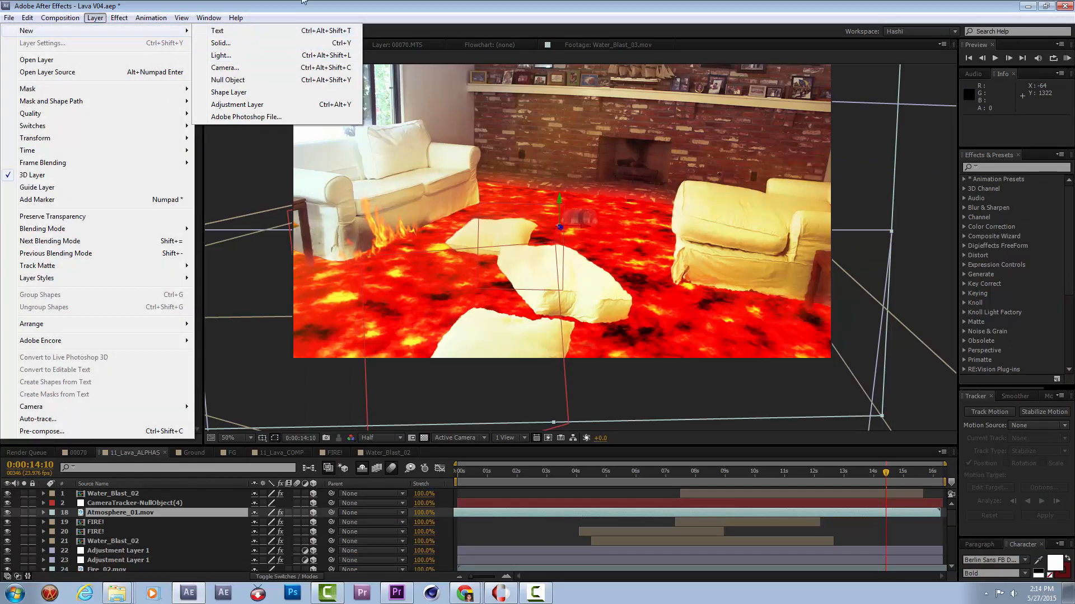
left_click(197, 430)
left_click(95, 18)
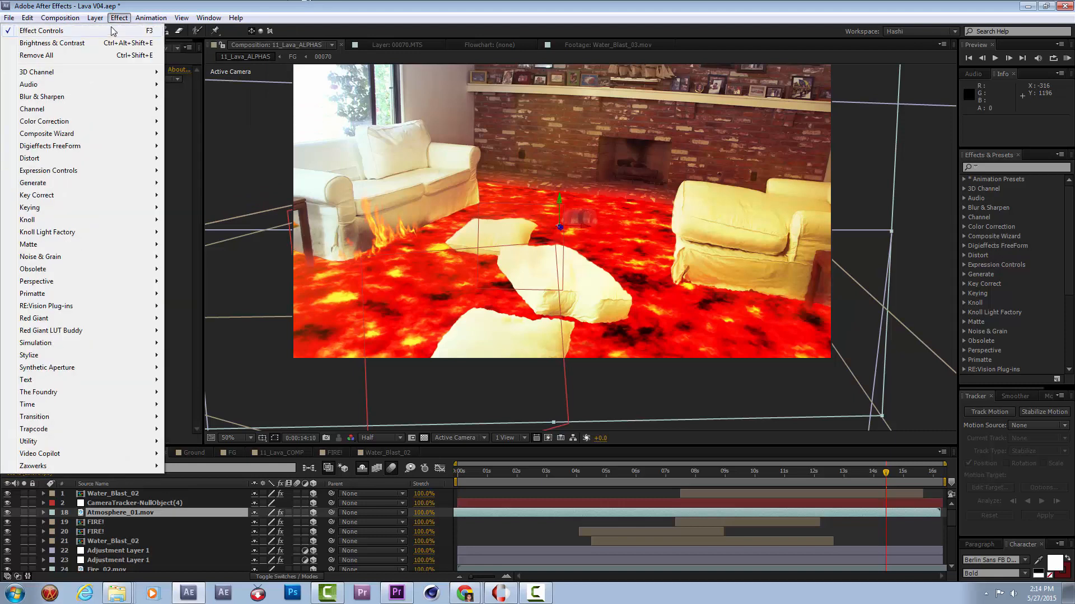
mouse_move(131, 32)
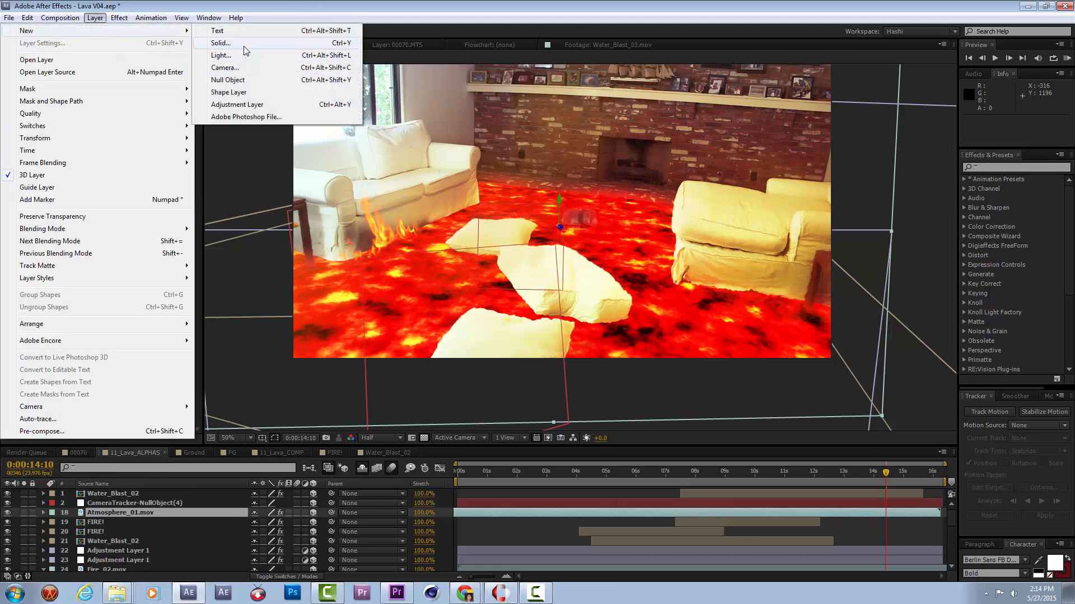
left_click(308, 43)
key("Return")
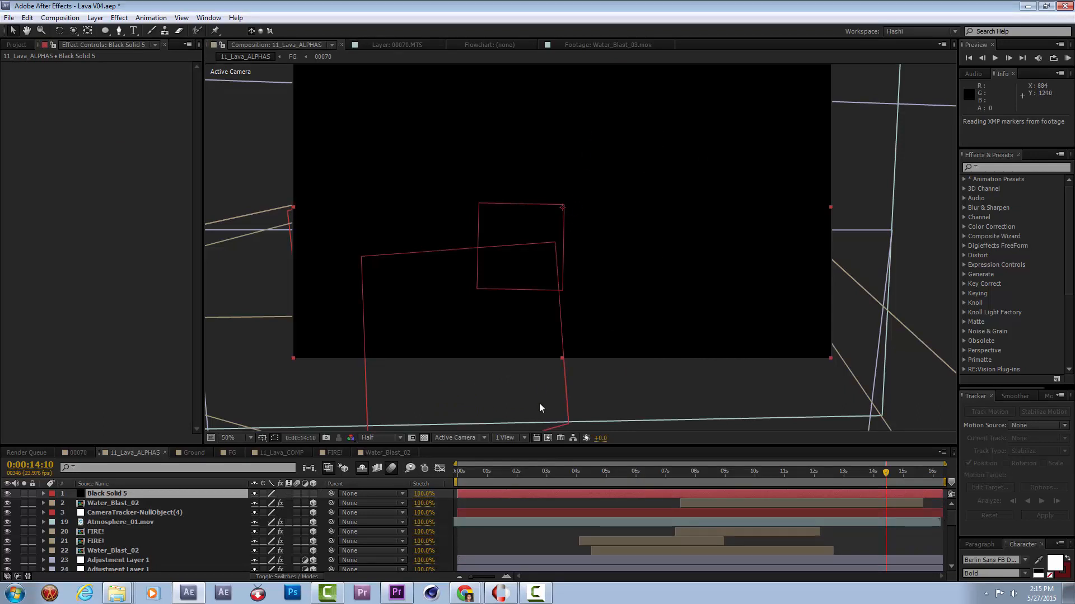
Apply the Video Copilot Element effect to the black solid and open its Scene Setup.
right_click(81, 98)
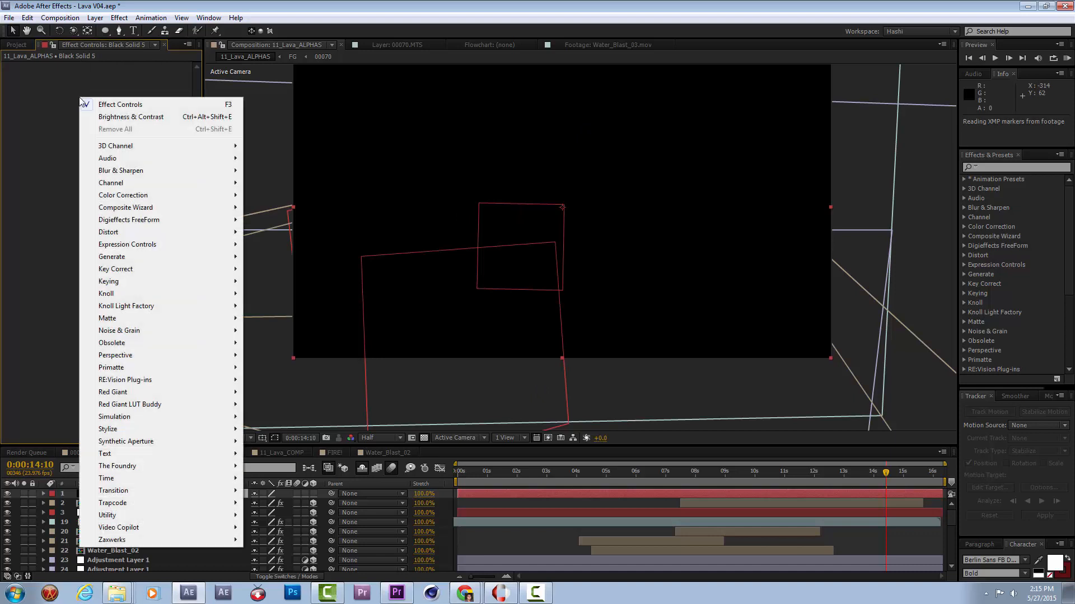
mouse_move(159, 527)
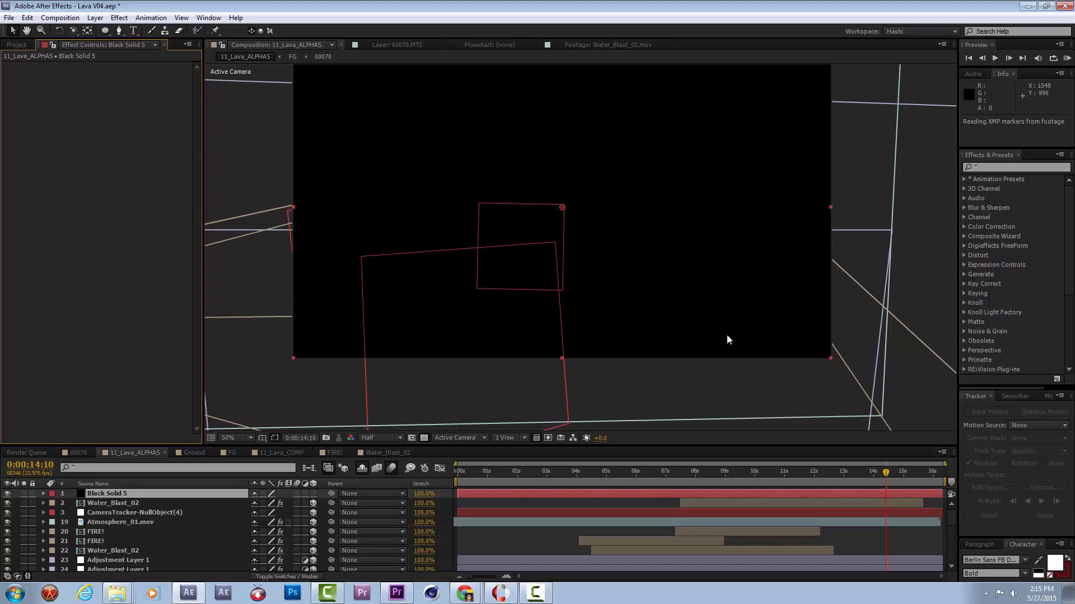
left_click(59, 95)
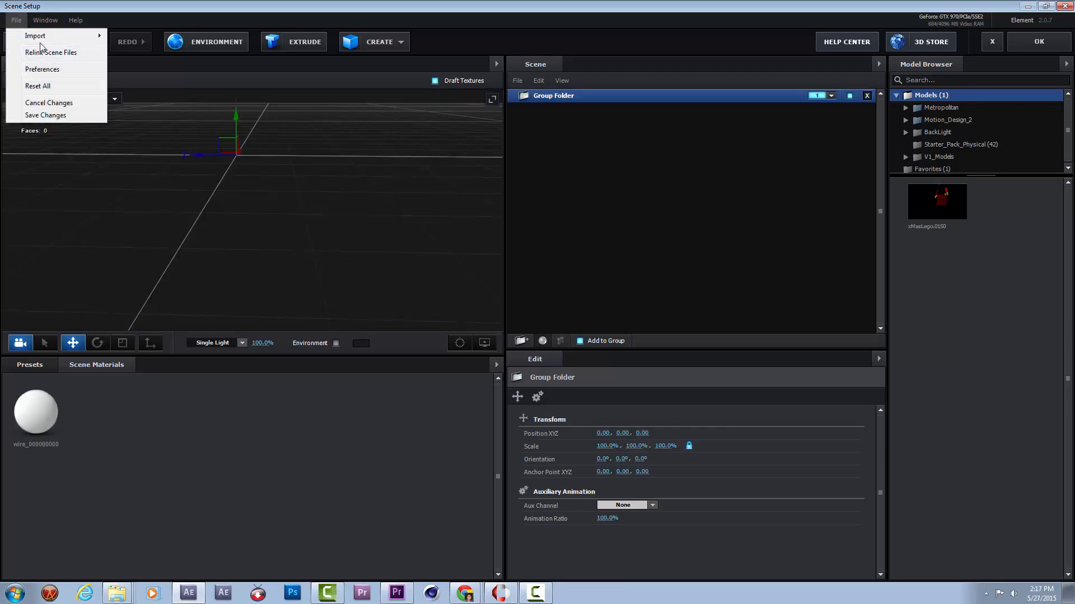
Import the 3D object Kids Reading Table_01_obj.c4d into the Element scene with the default import preferences.
mouse_move(49, 40)
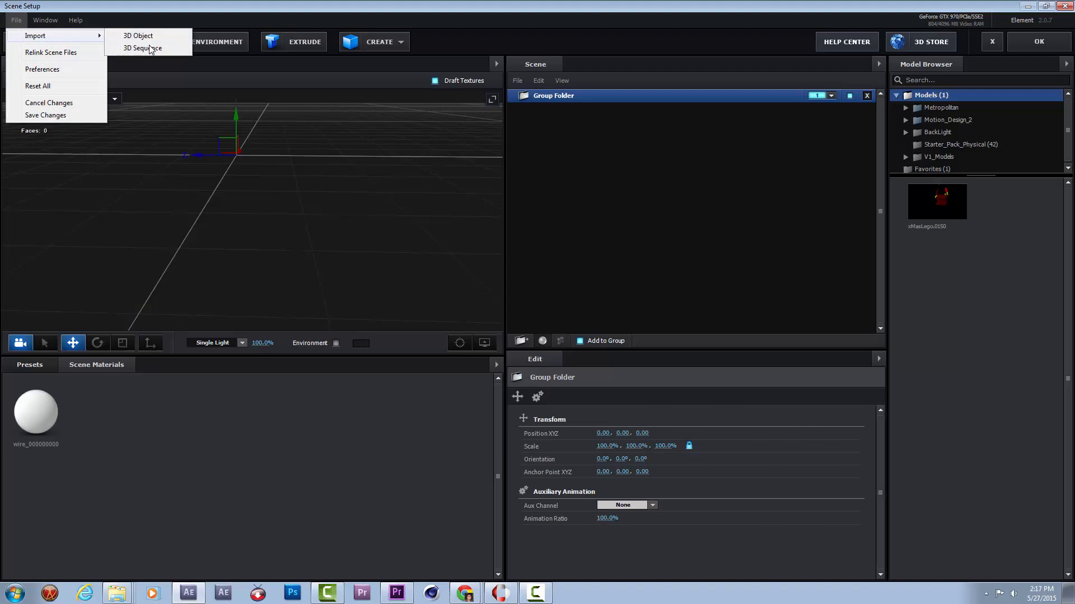
left_click(140, 36)
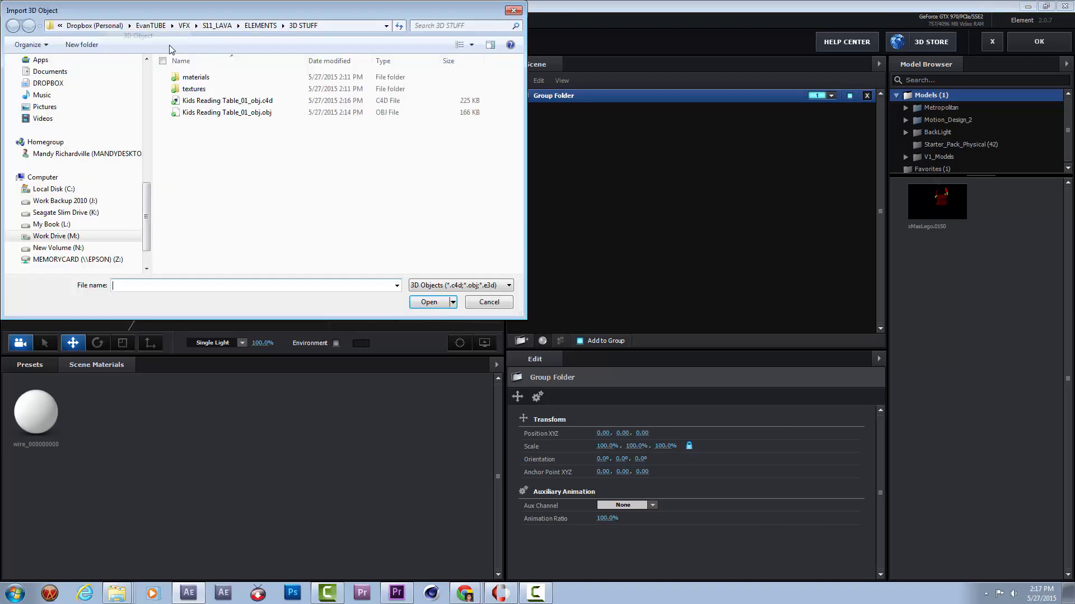
double_click(244, 102)
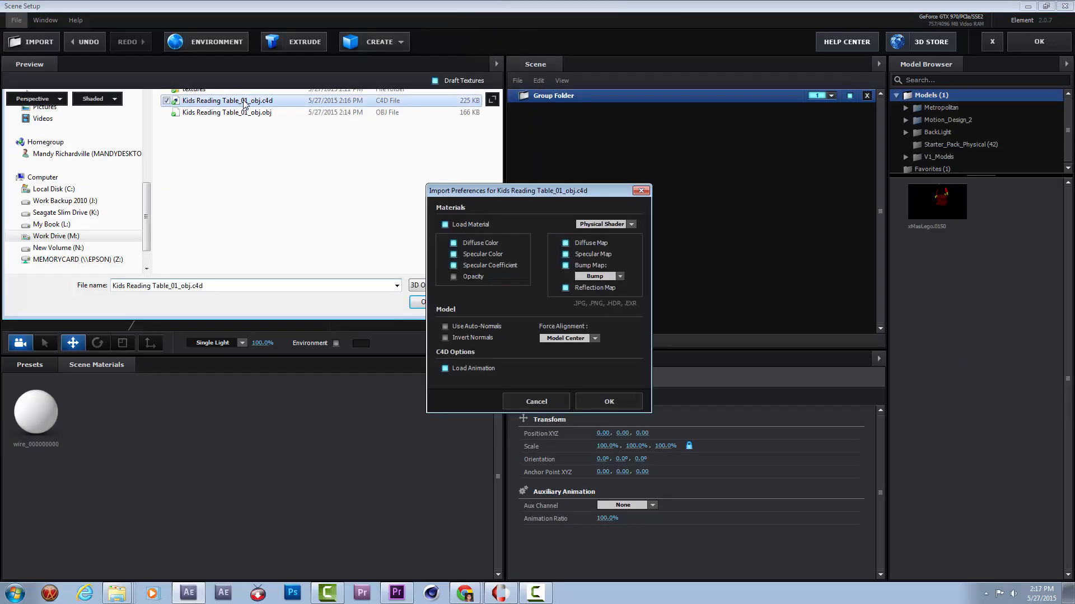
left_click(609, 401)
Set the chair model's alignment to Bottom.
left_click_drag(314, 226, 493, 305)
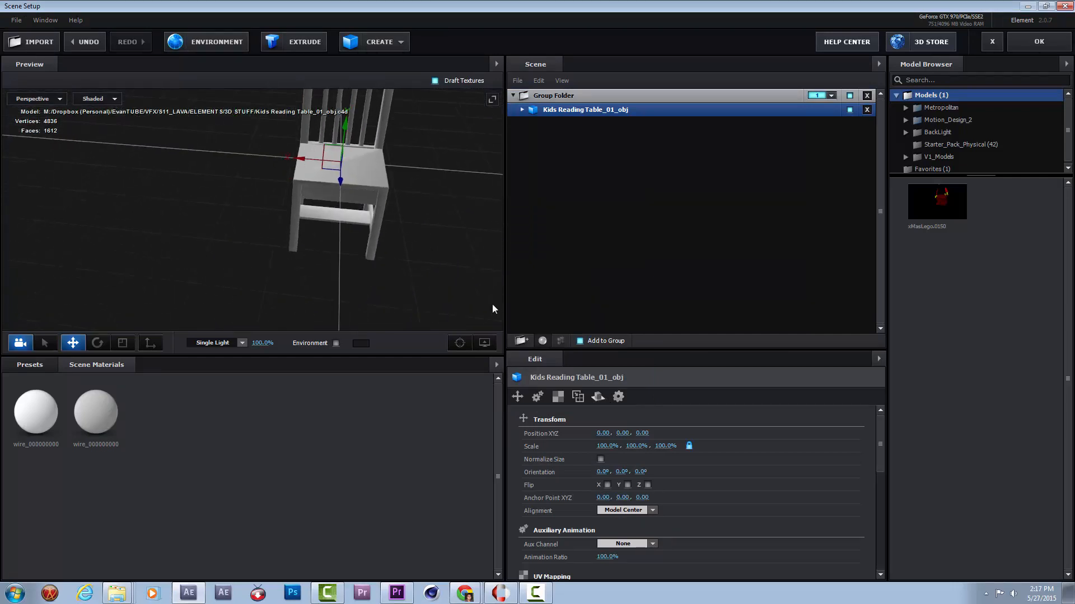
left_click(628, 511)
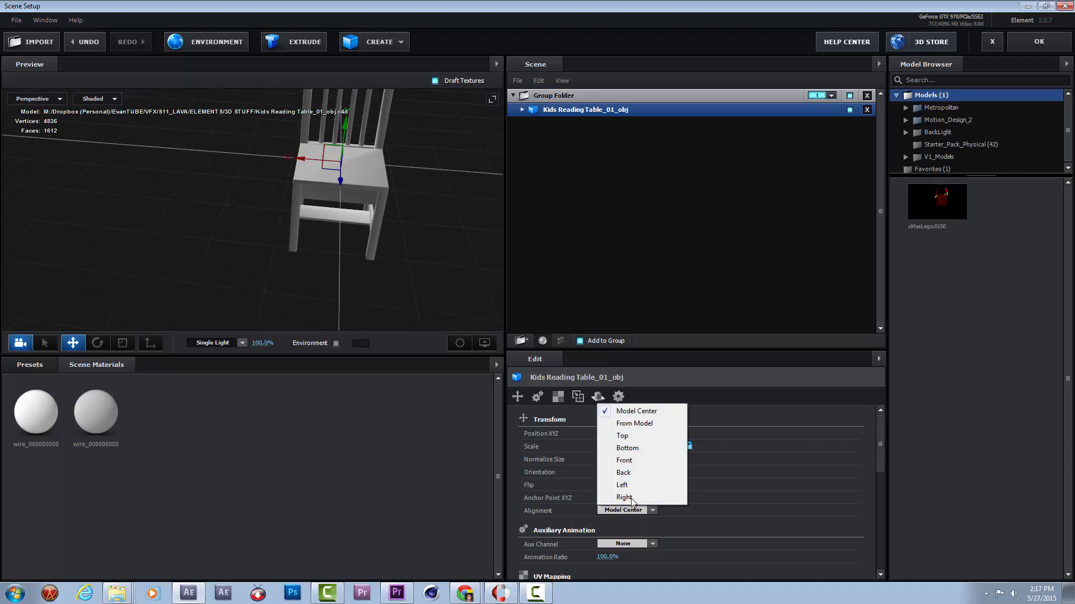
left_click(627, 449)
left_click_drag(345, 237, 356, 305)
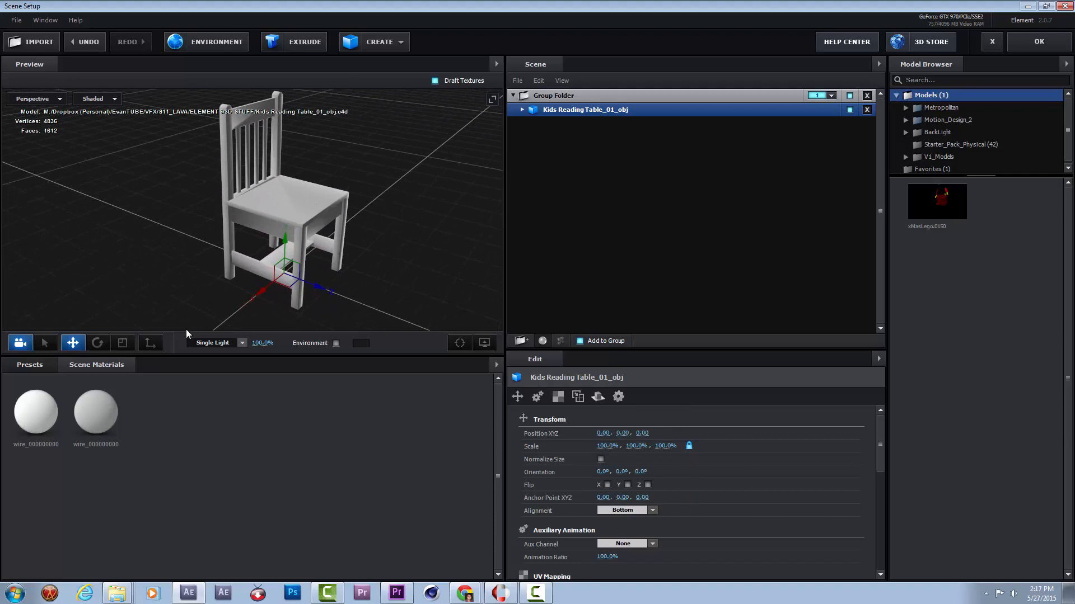
Open the Wood material presets in the Pro_Shaders_2 library.
left_click(48, 364)
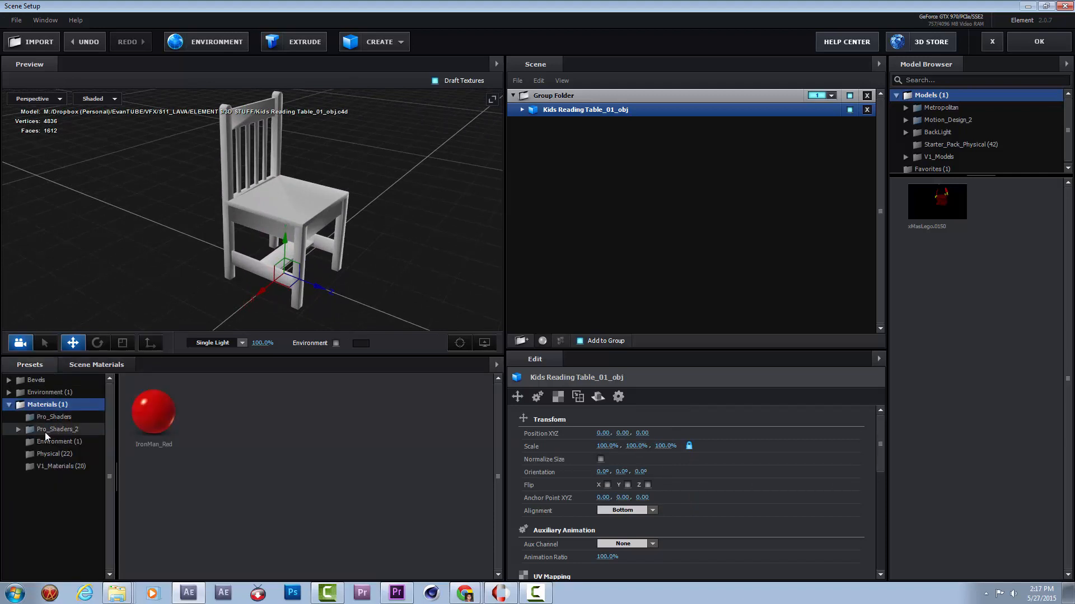
left_click(20, 430)
double_click(48, 431)
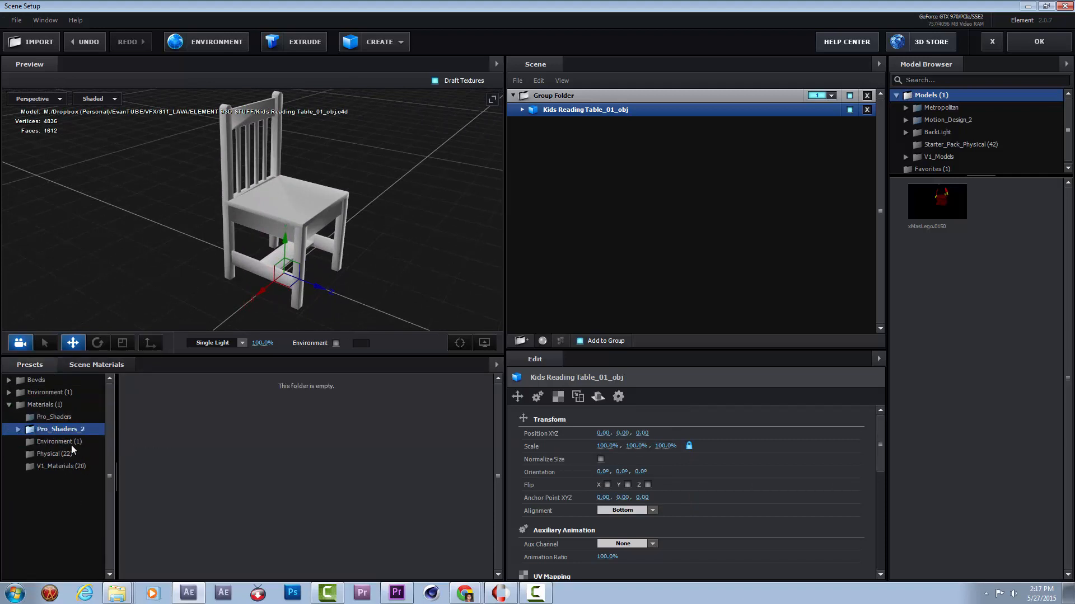
left_click(22, 429)
scroll(76, 507, "down", 1)
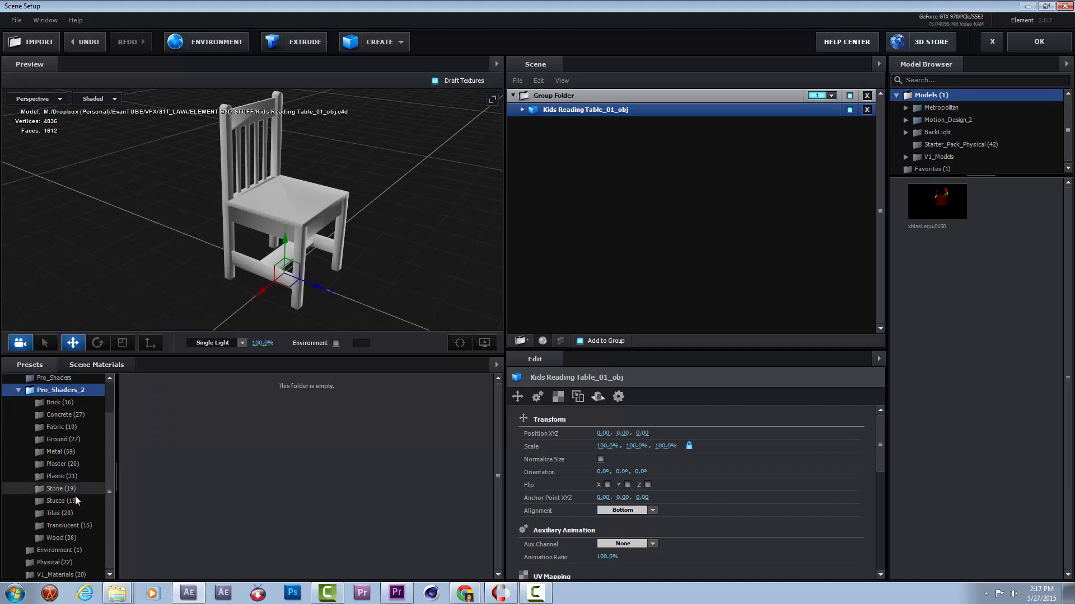
left_click(75, 537)
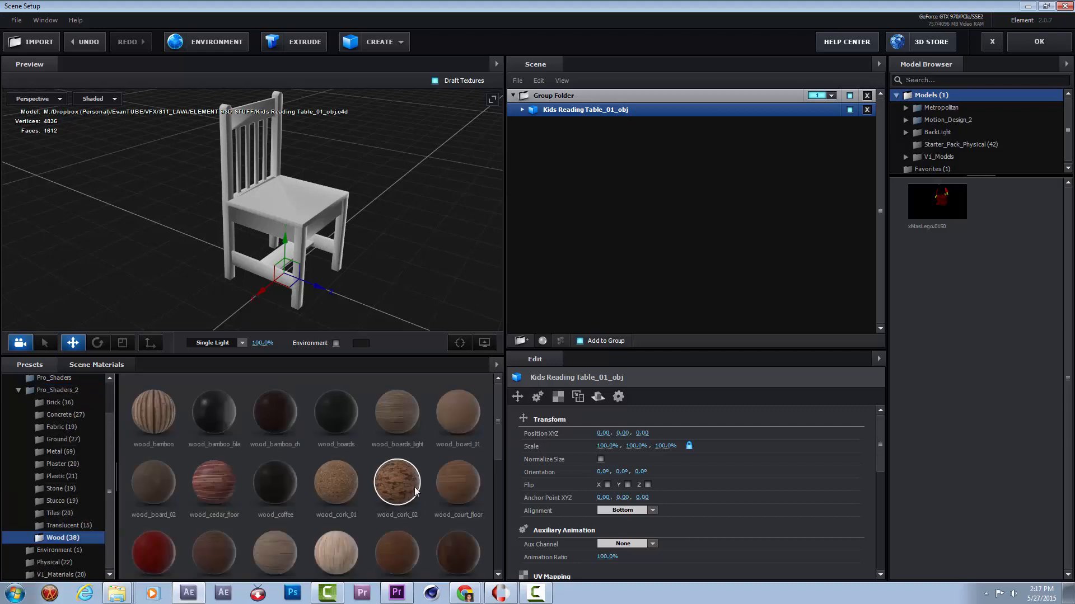
Try a red wood shader on the chair and view it from another angle.
left_click_drag(496, 440, 502, 485)
left_click_drag(150, 451, 290, 219)
left_click_drag(428, 271, 386, 259)
Apply the wood_tan_floor shader to the chair.
scroll(397, 470, "down", 3)
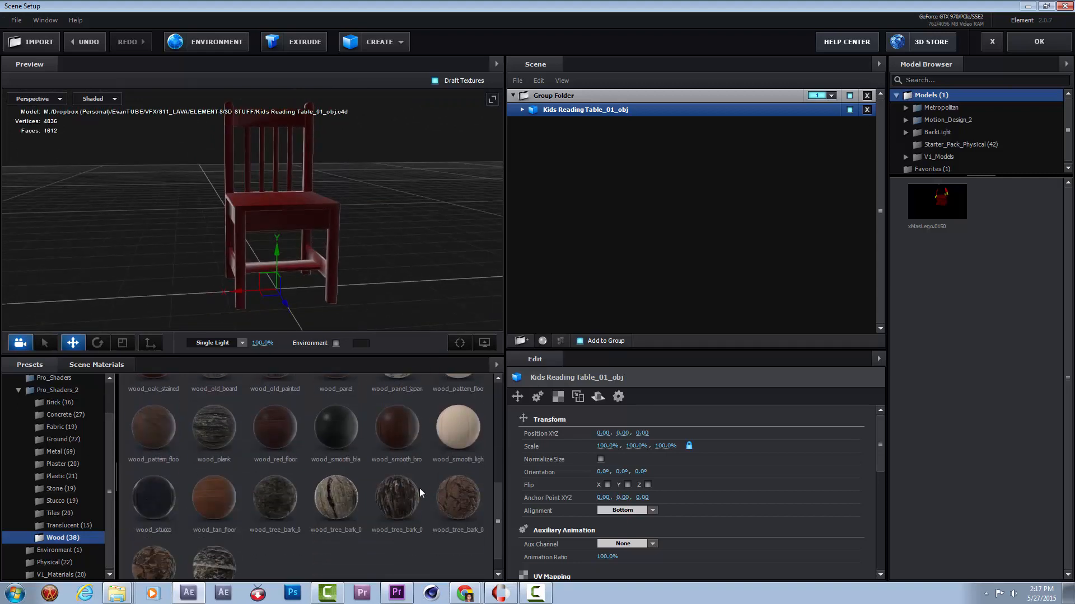
left_click_drag(223, 507, 427, 261)
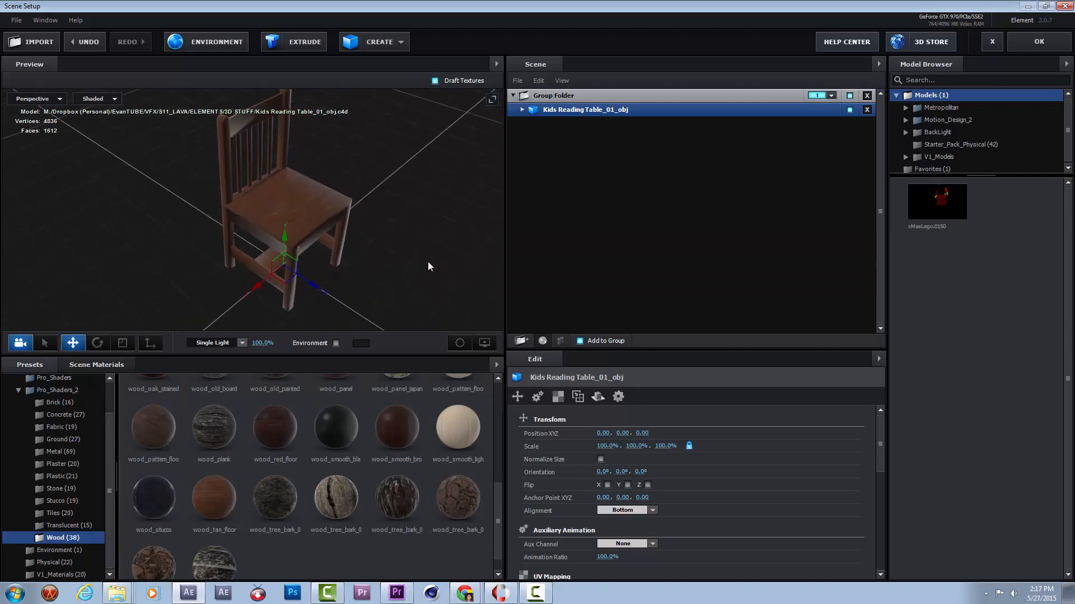
Apply the wood_board_01 shader to the chair and inspect its seat and legs up close.
scroll(439, 458, "up", 3)
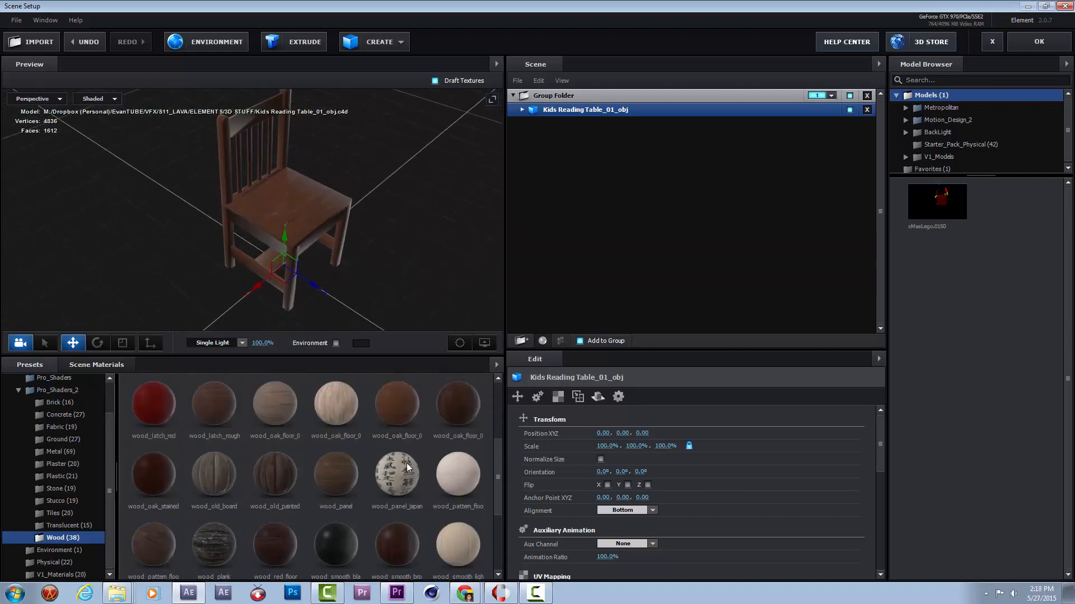
scroll(381, 458, "up", 2)
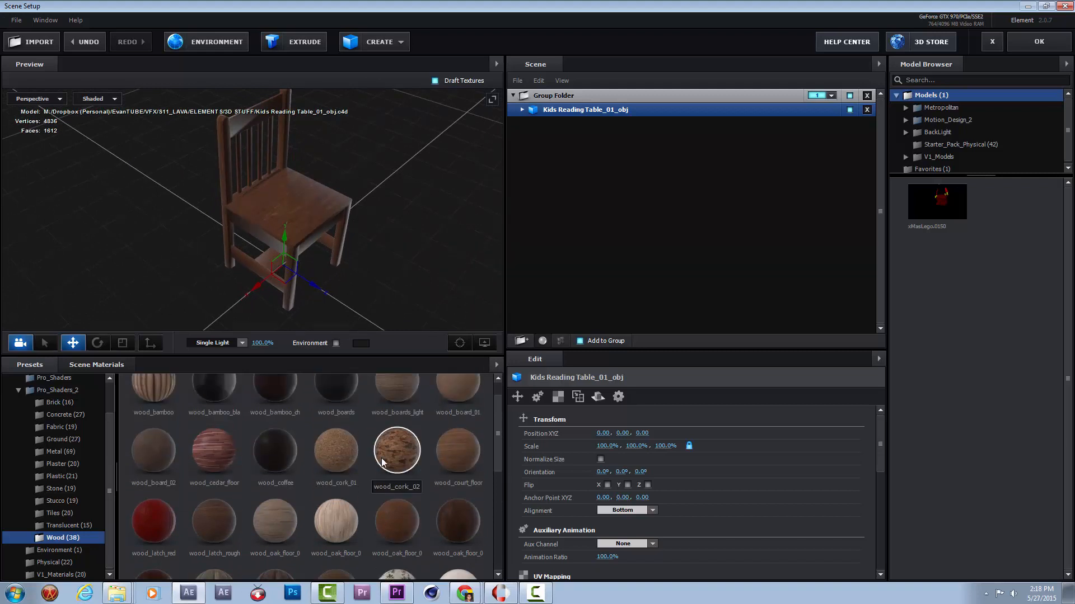
left_click_drag(452, 411, 314, 253)
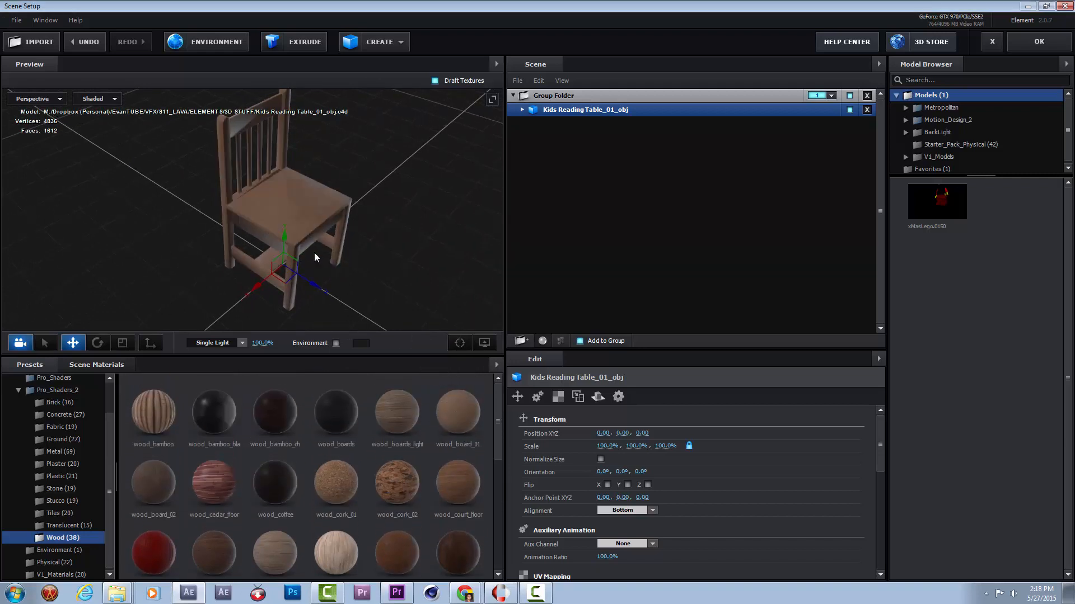
left_click_drag(354, 302, 377, 305)
scroll(321, 209, "up", 4)
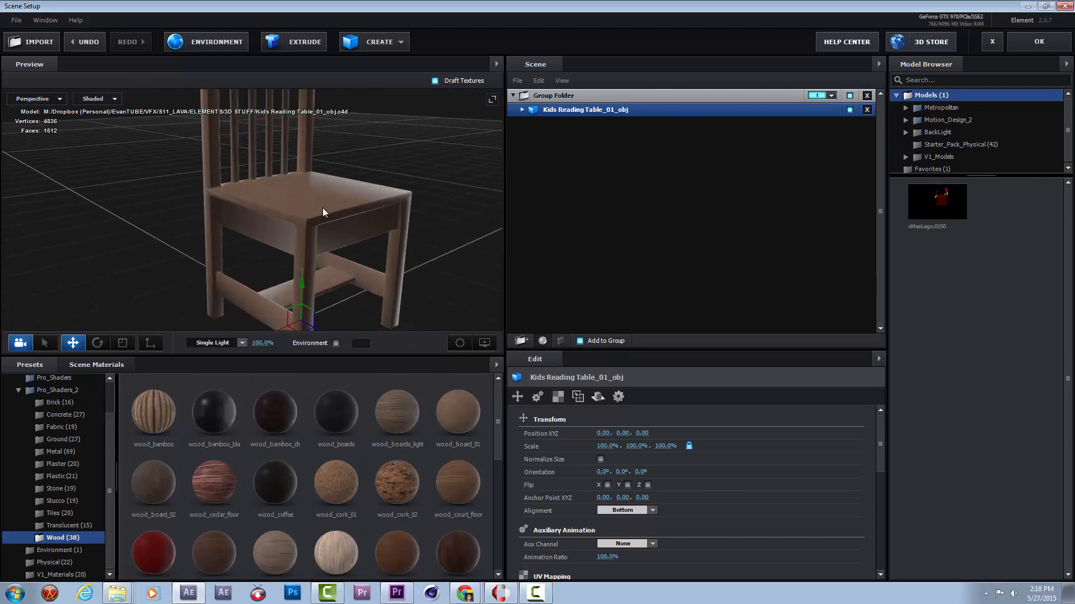
mouse_move(429, 256)
left_mouse_down()
mouse_move(377, 227)
mouse_move(327, 262)
mouse_move(414, 252)
left_mouse_up()
Set the Environment Multiplier of the chair's wood_board_01 material to 32%.
left_click(522, 110)
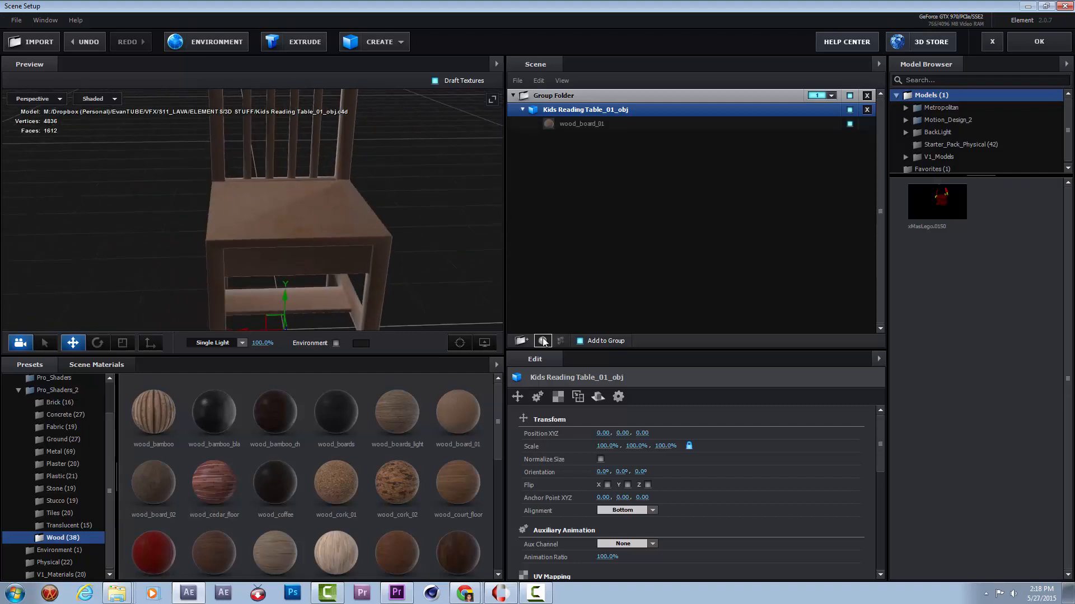
left_click(572, 124)
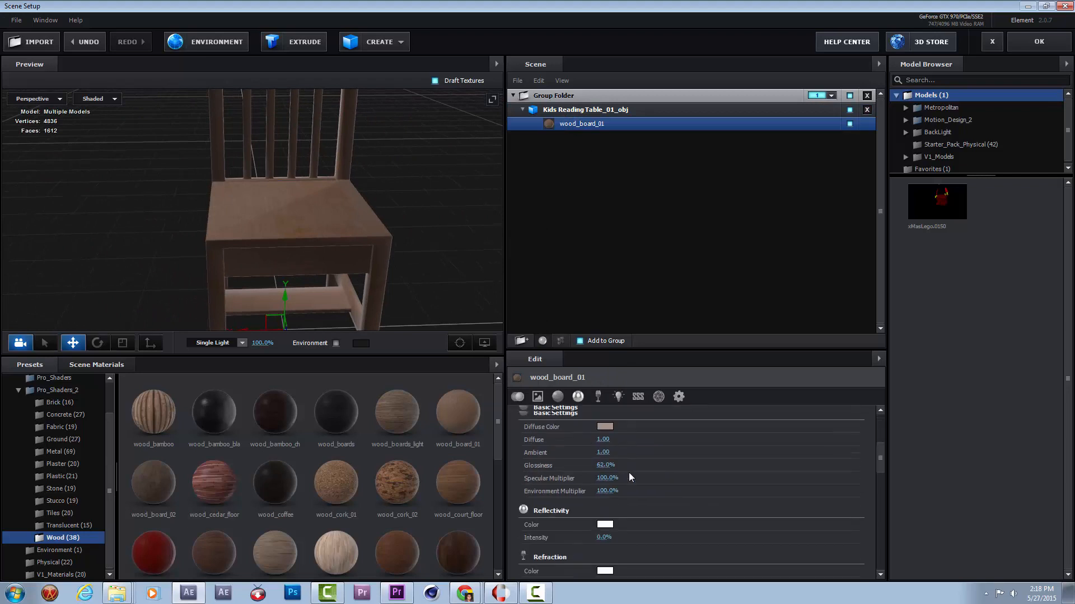
left_click(612, 433)
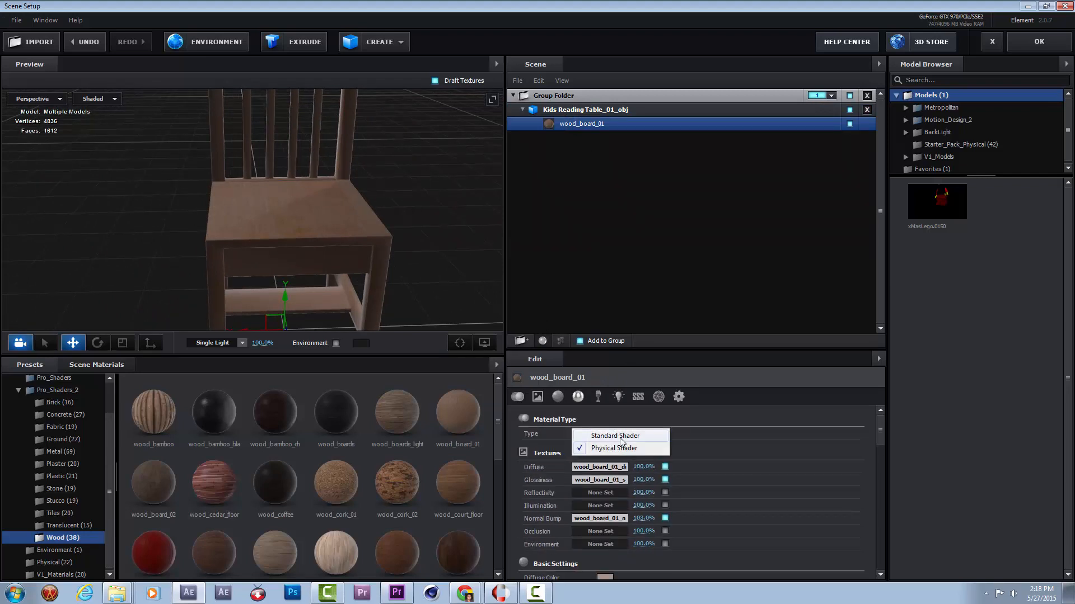
left_click(708, 434)
scroll(654, 497, "down", 5)
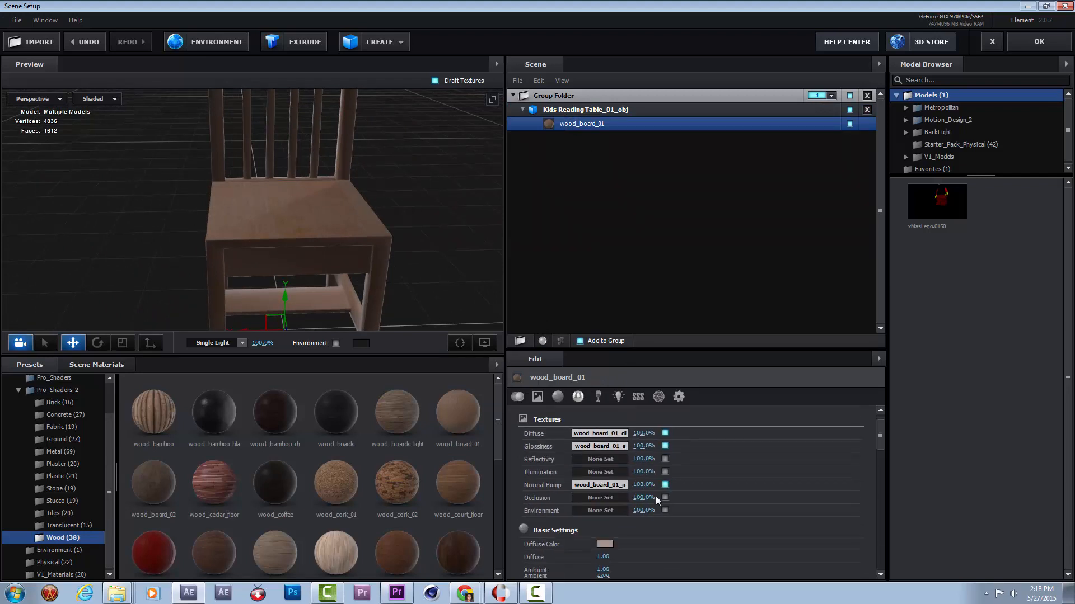
left_click_drag(602, 487, 558, 498)
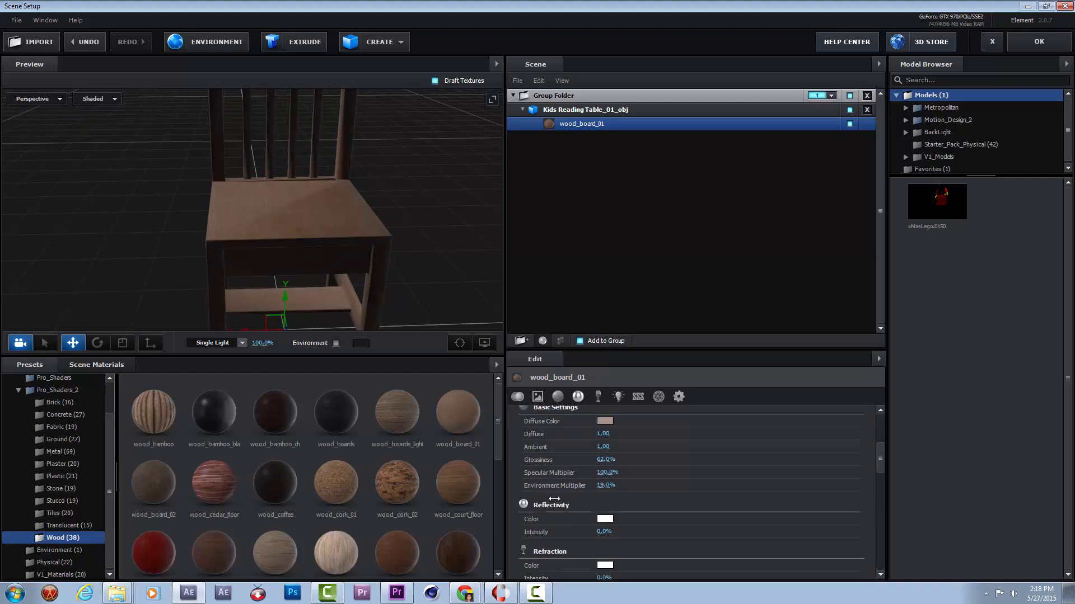
left_click_drag(456, 310, 493, 305)
Replace the scene's environment map with Basic_2K_14.jpg, browsing the Basic_2K folder as large thumbnails.
left_click(395, 49)
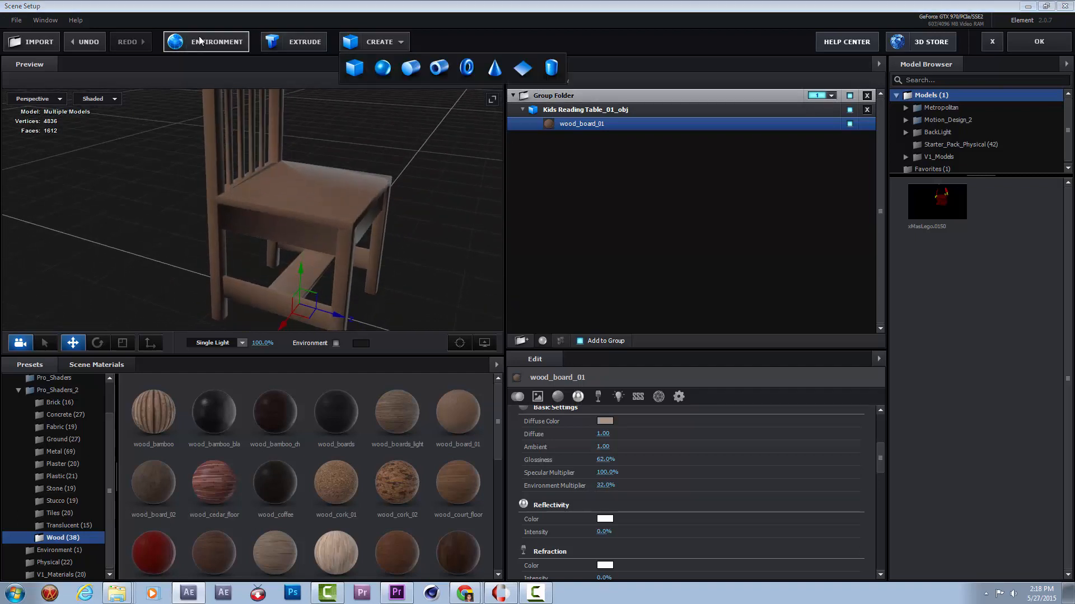
left_click(231, 45)
left_click(502, 221)
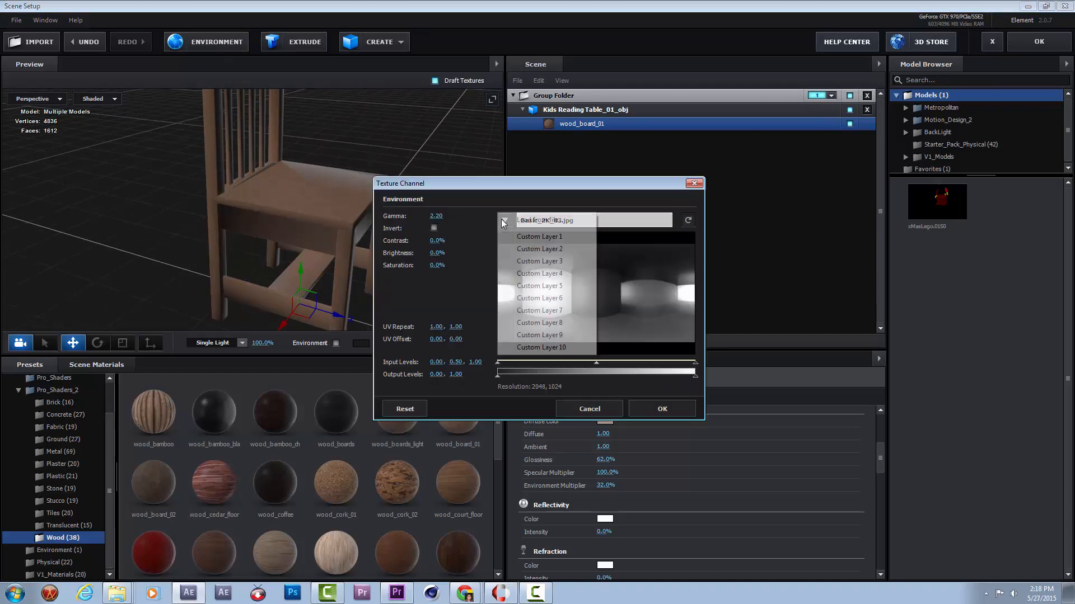
left_click(508, 208)
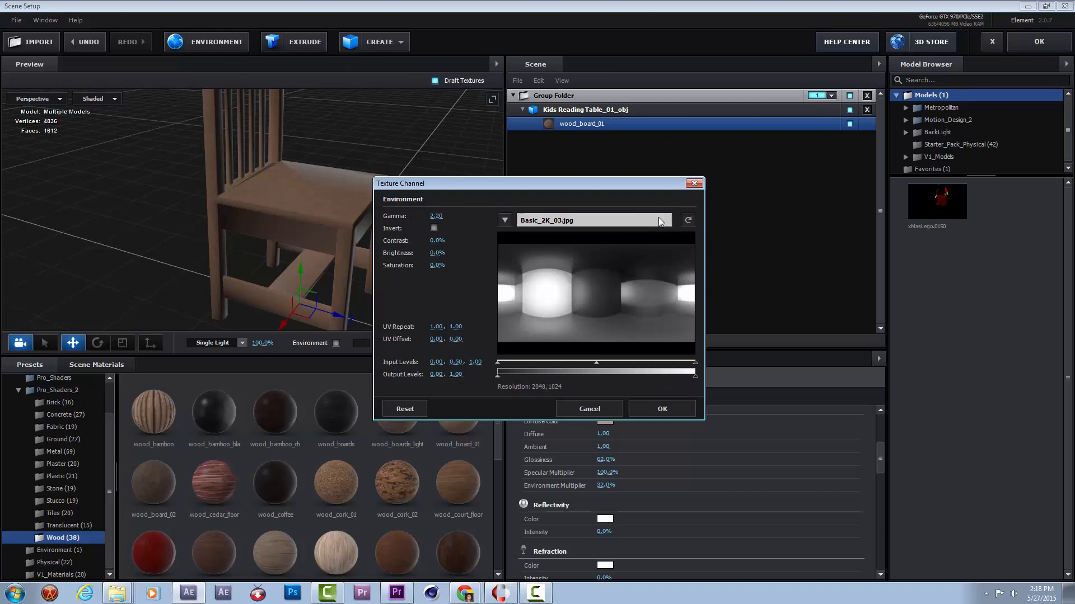
left_click(508, 221)
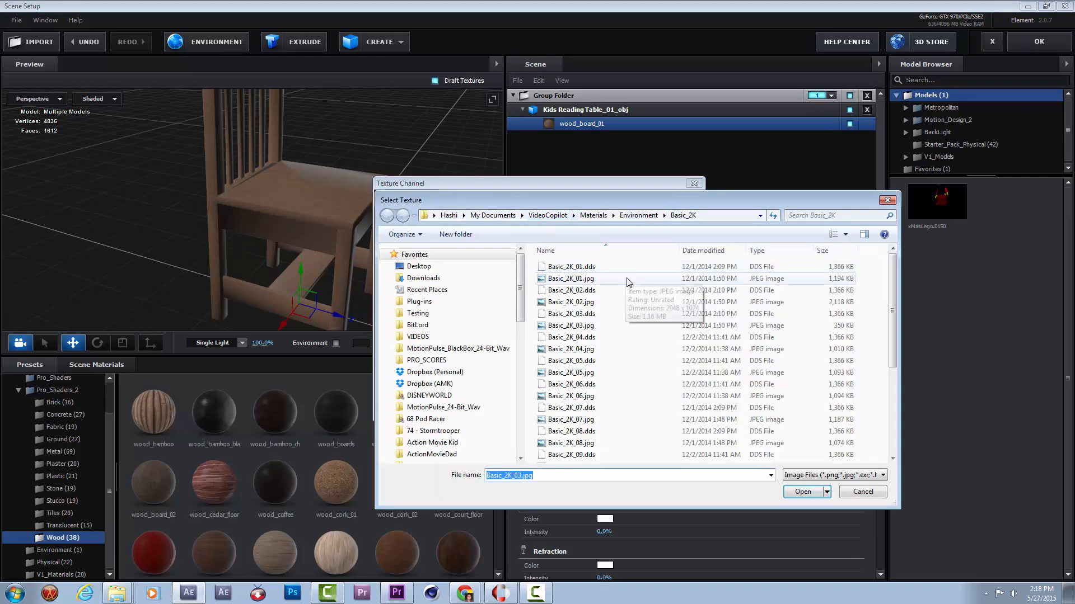
left_click(845, 234)
left_click(896, 139)
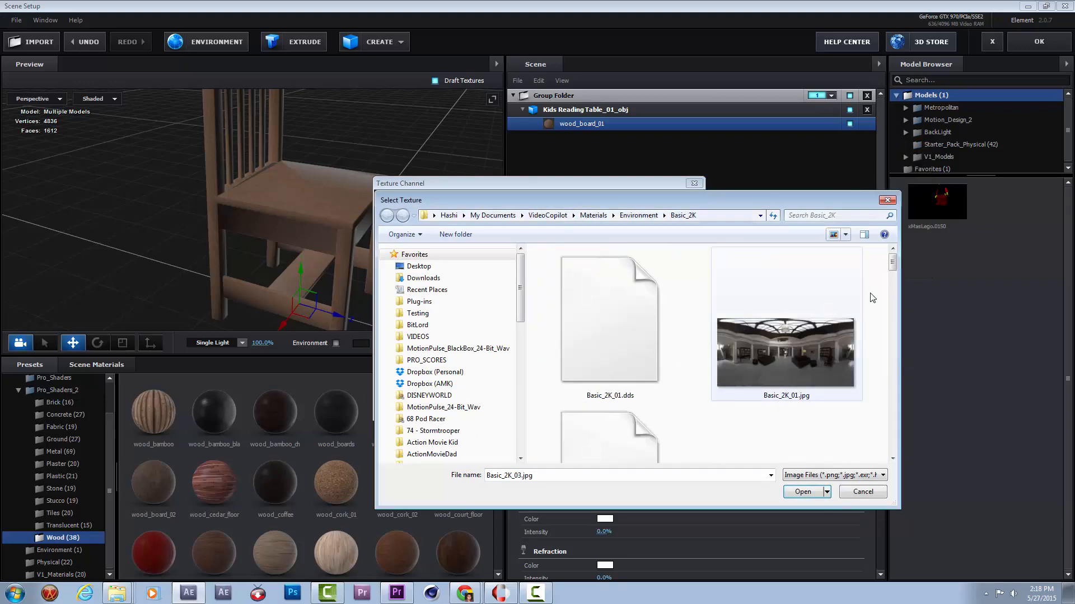
left_click_drag(893, 267, 909, 440)
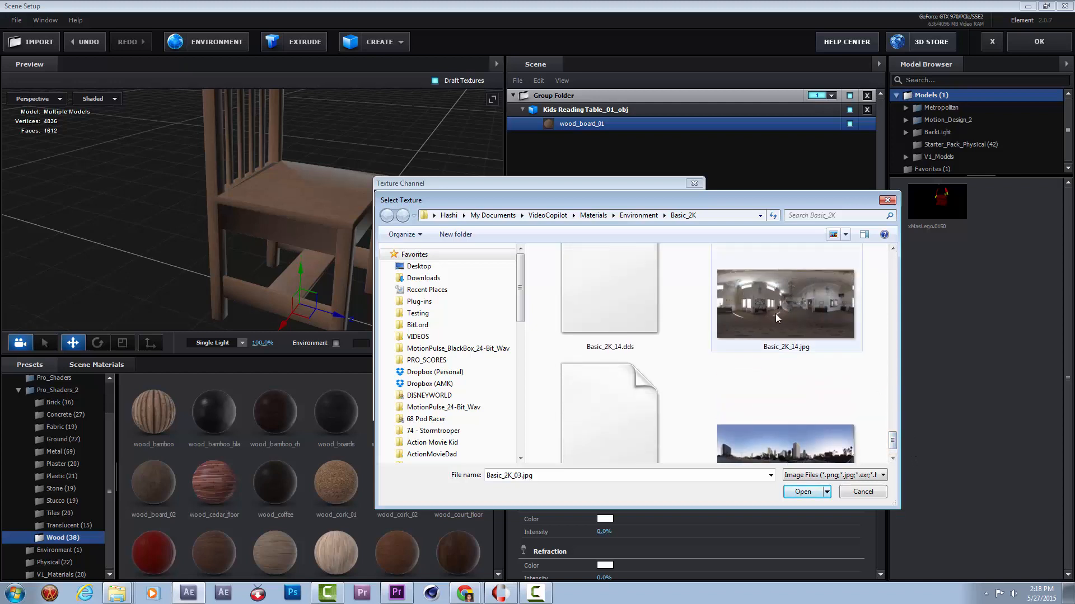
left_click(815, 323)
left_click(803, 492)
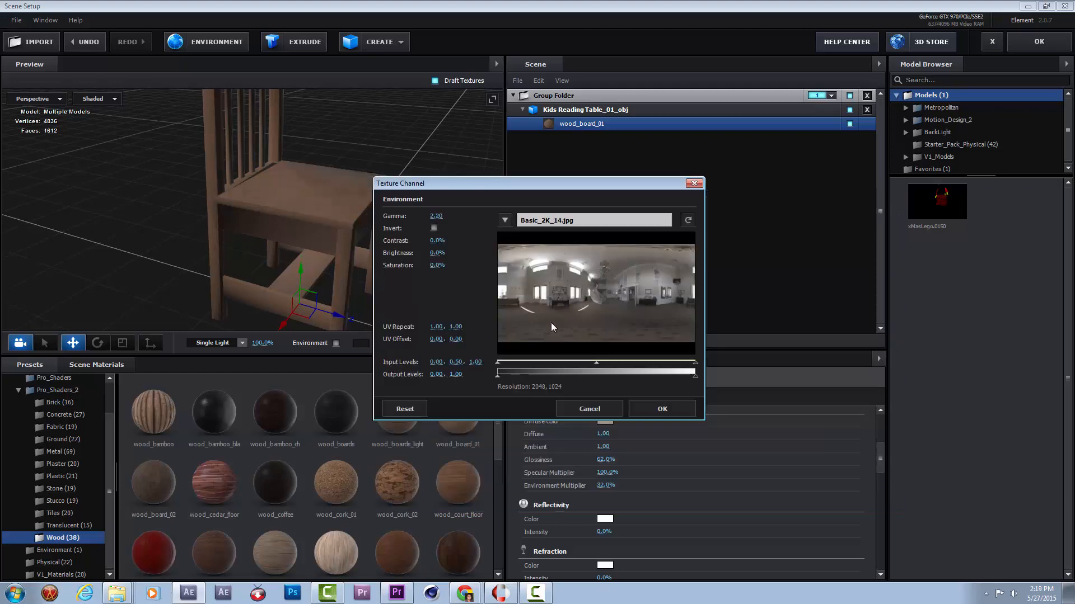
left_click(647, 411)
Create a plane model as a floor under the chair.
left_click_drag(402, 181, 307, 272)
scroll(428, 227, "down", 4)
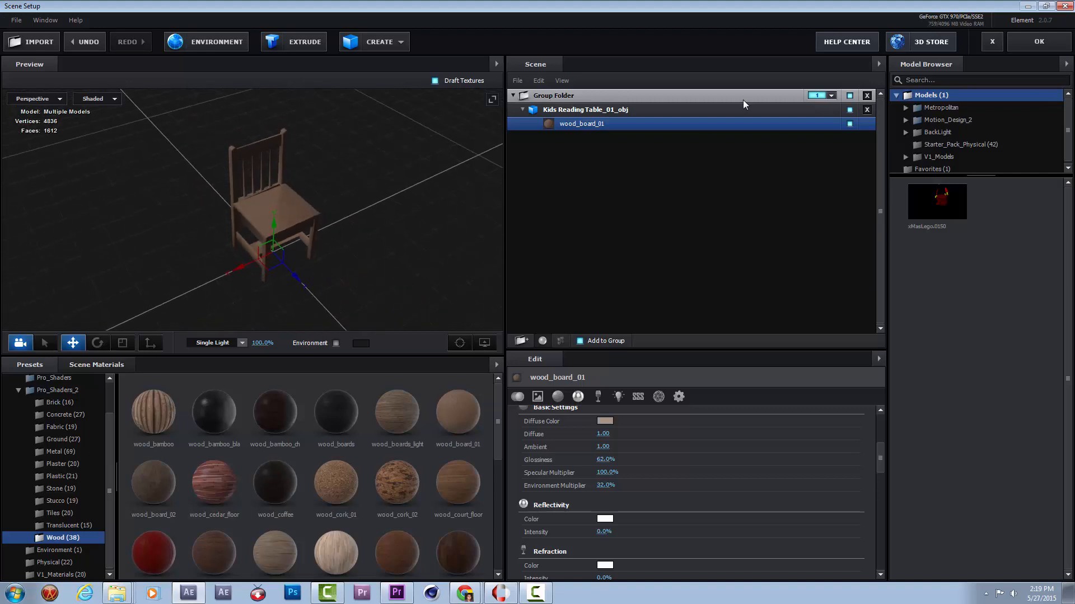
left_click(388, 42)
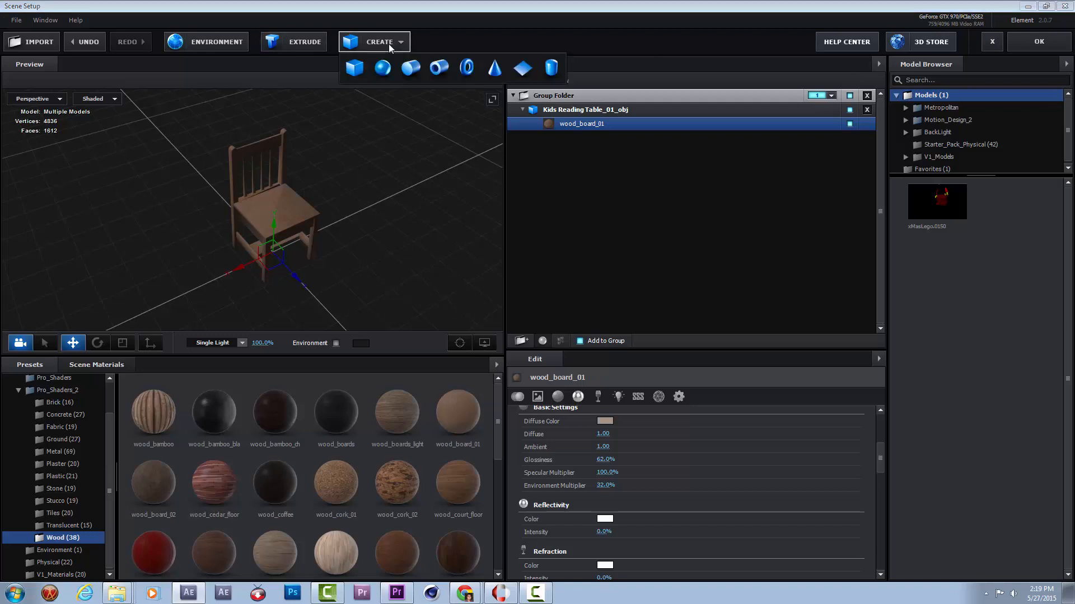
left_click(523, 69)
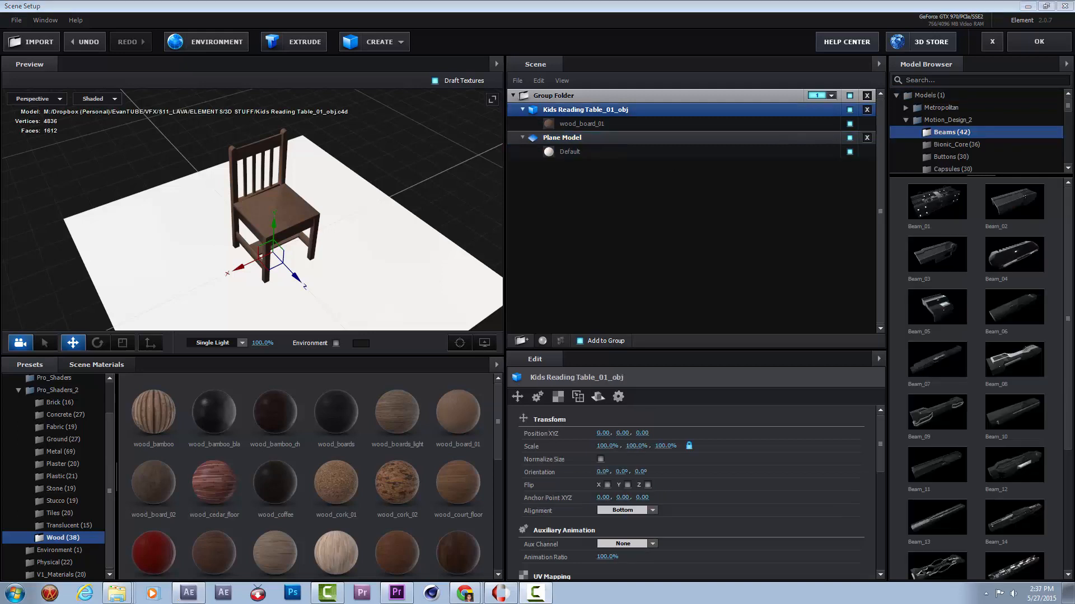
Try lowering the chair model along its vertical axis through the plane, and undo the move.
left_click(343, 262)
left_click_drag(430, 206, 439, 183)
left_click(550, 113)
left_click(551, 114)
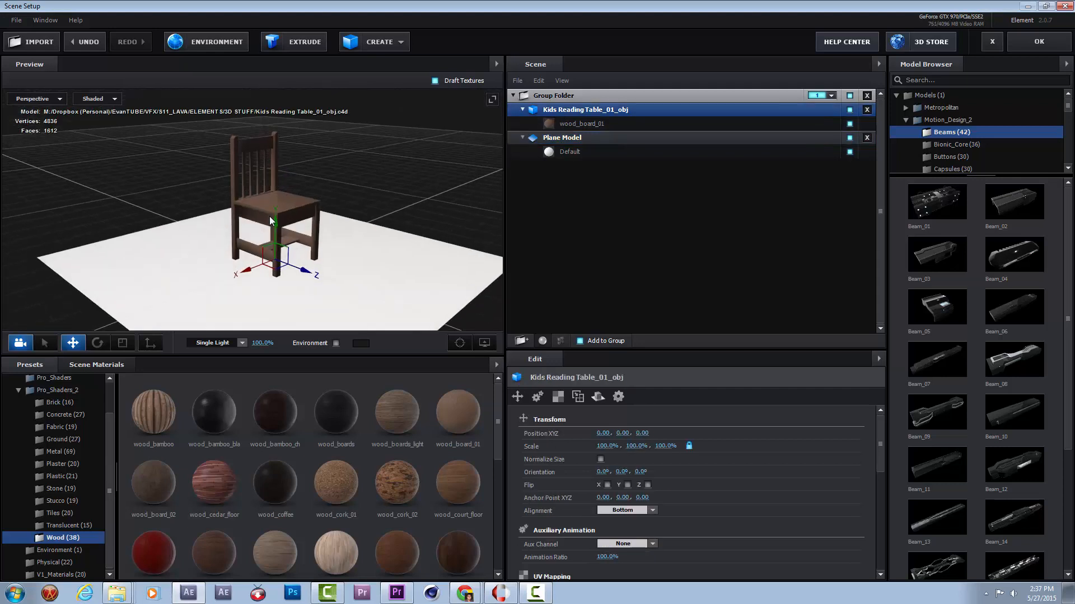
left_click(291, 205)
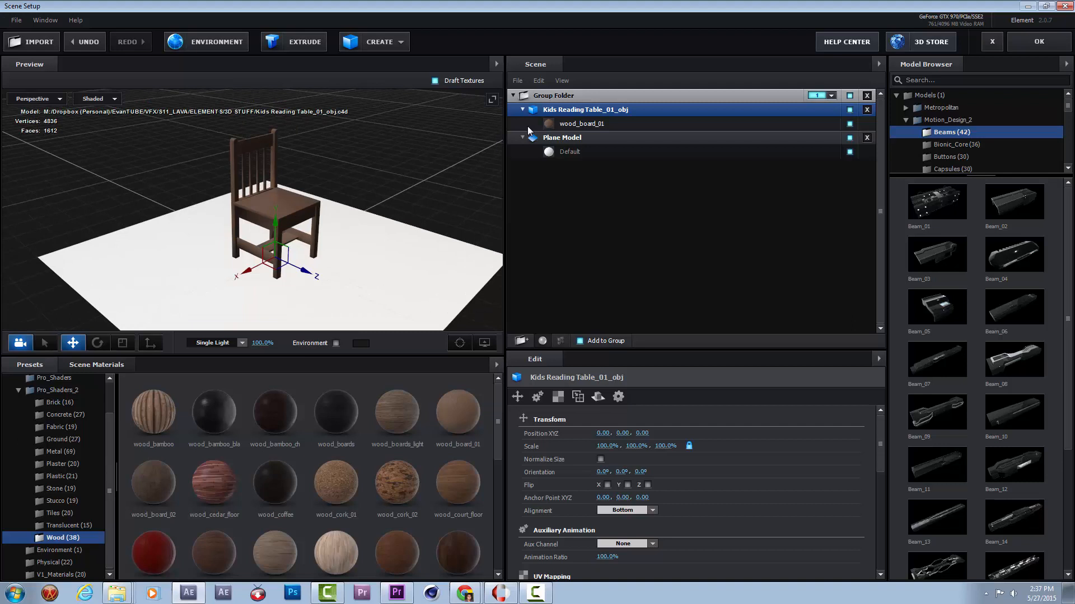
left_click_drag(275, 229, 261, 340)
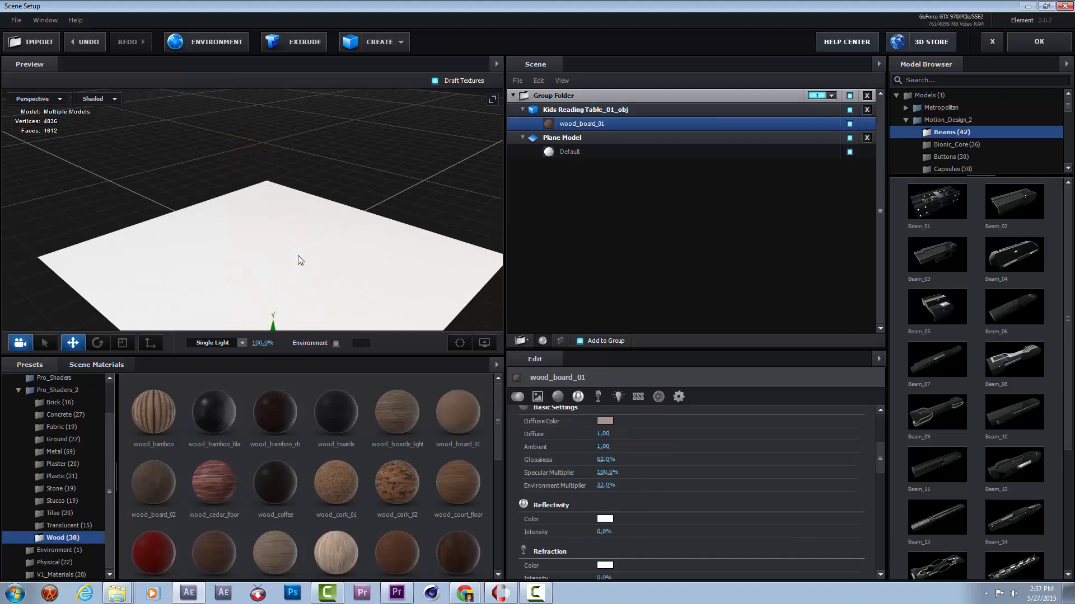
key("ctrl+z")
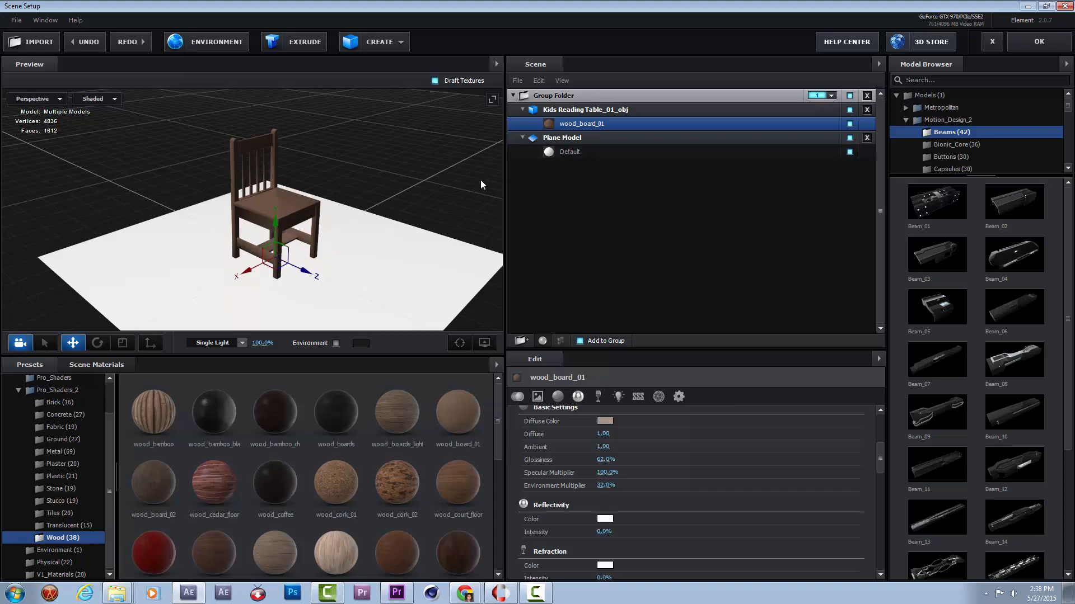
Set the diffuse color of the plane's Default material to pure blue, 0000FF.
left_click(597, 151)
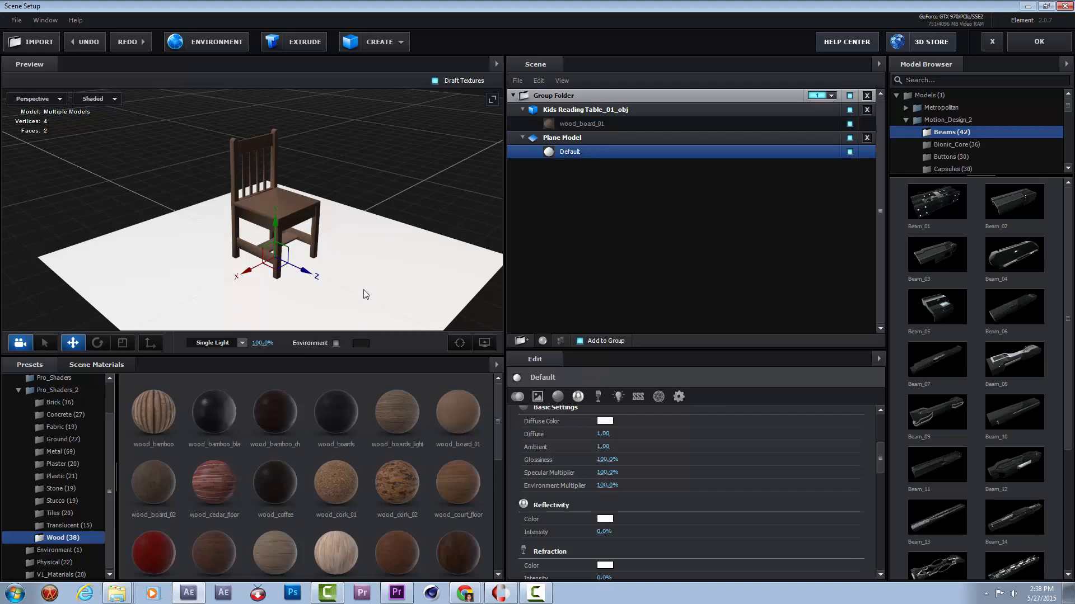
left_click_drag(496, 422, 502, 514)
left_click(86, 364)
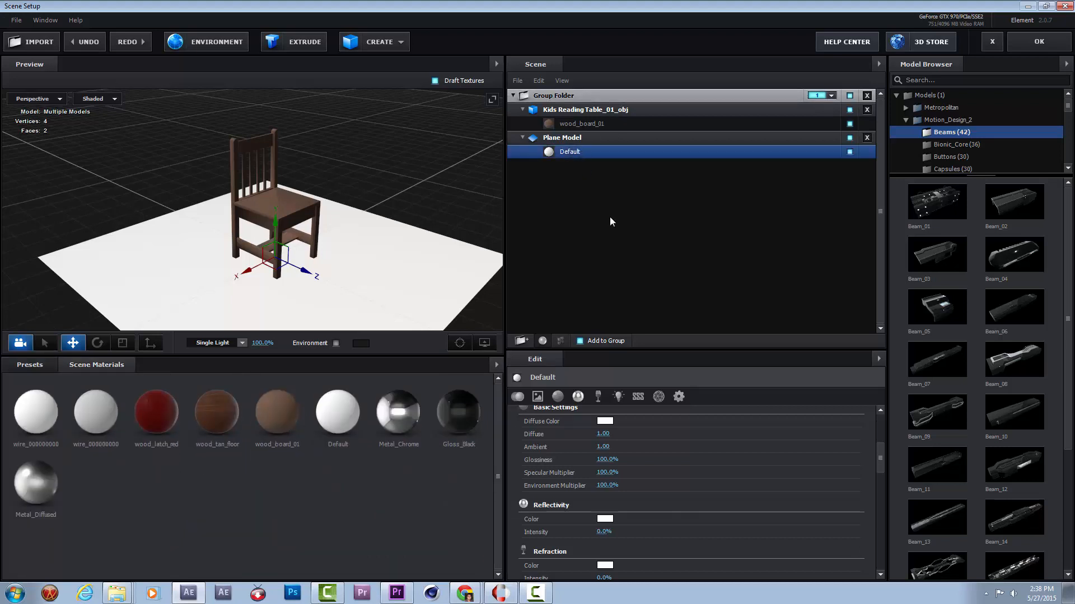
scroll(615, 417, "up", 1)
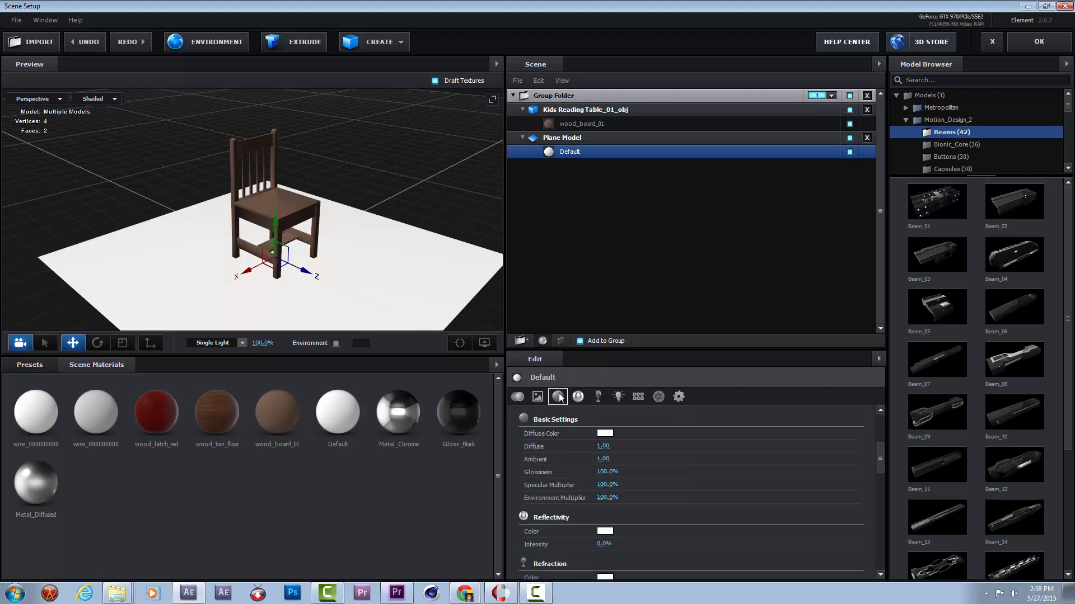
left_click(604, 433)
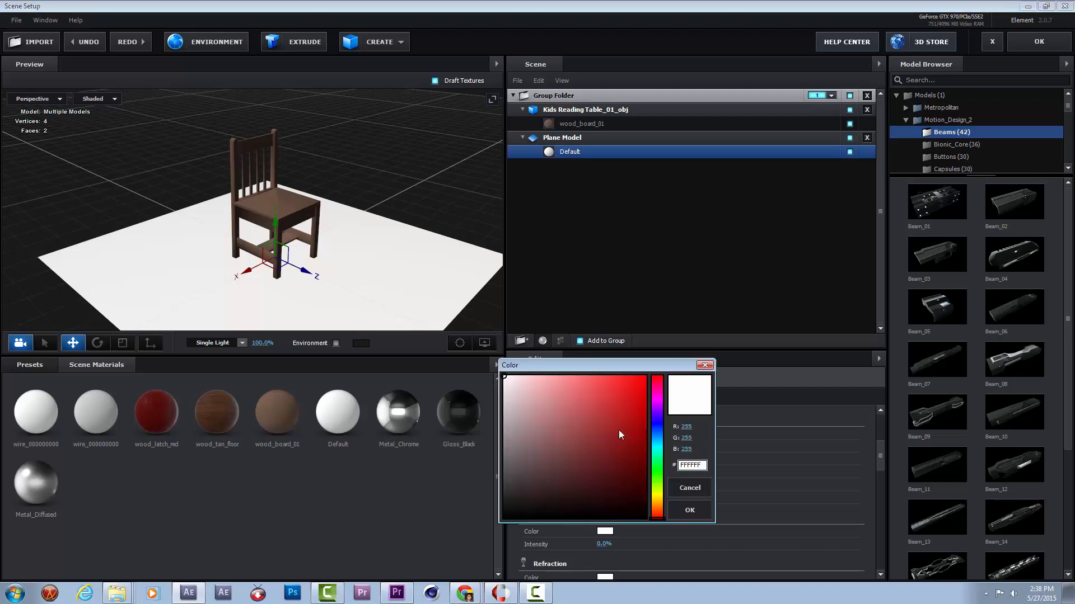
left_click_drag(657, 431, 648, 375)
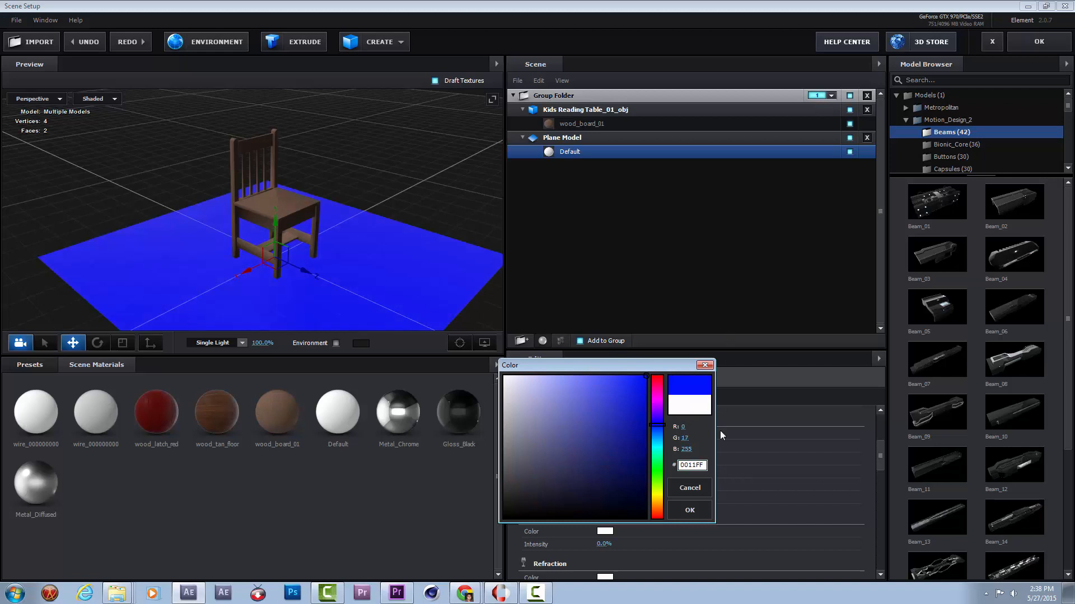
left_click_drag(688, 441, 595, 451)
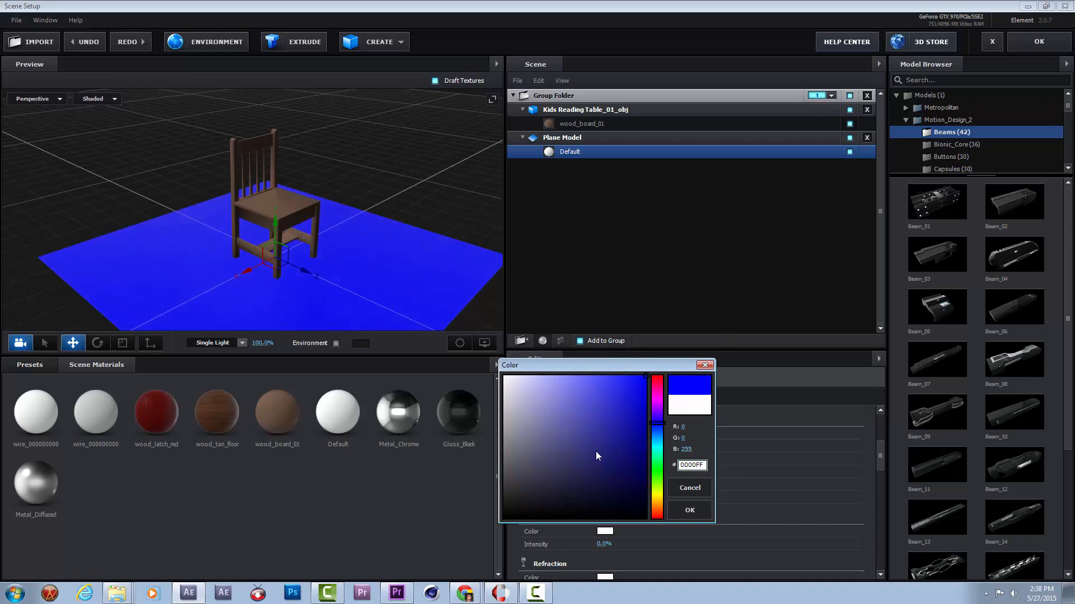
left_click(696, 509)
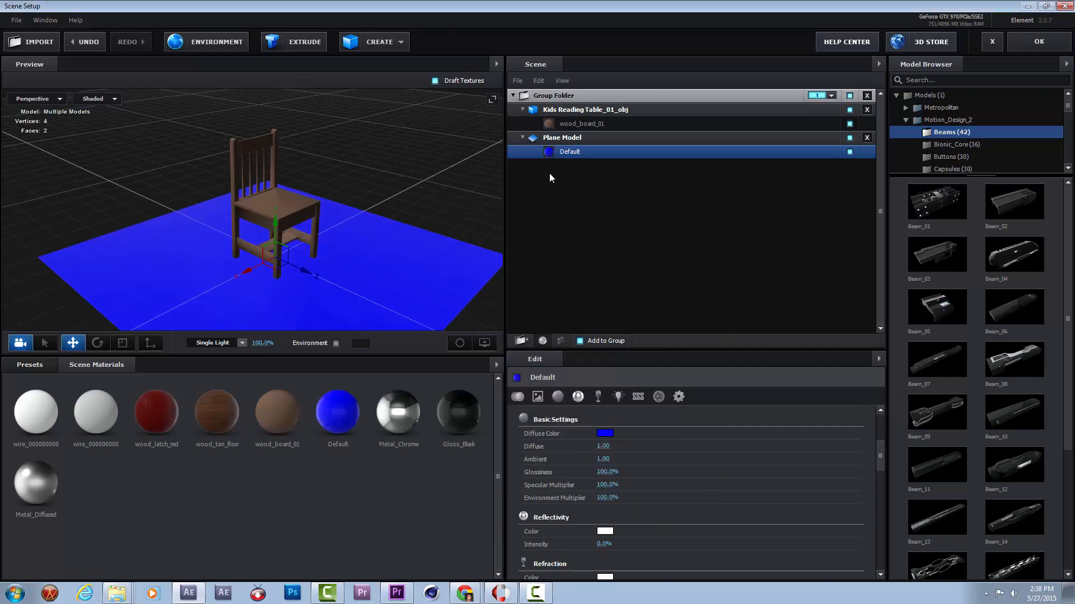
Scale the plane model up uniformly to 520%.
scroll(655, 482, "down", 5)
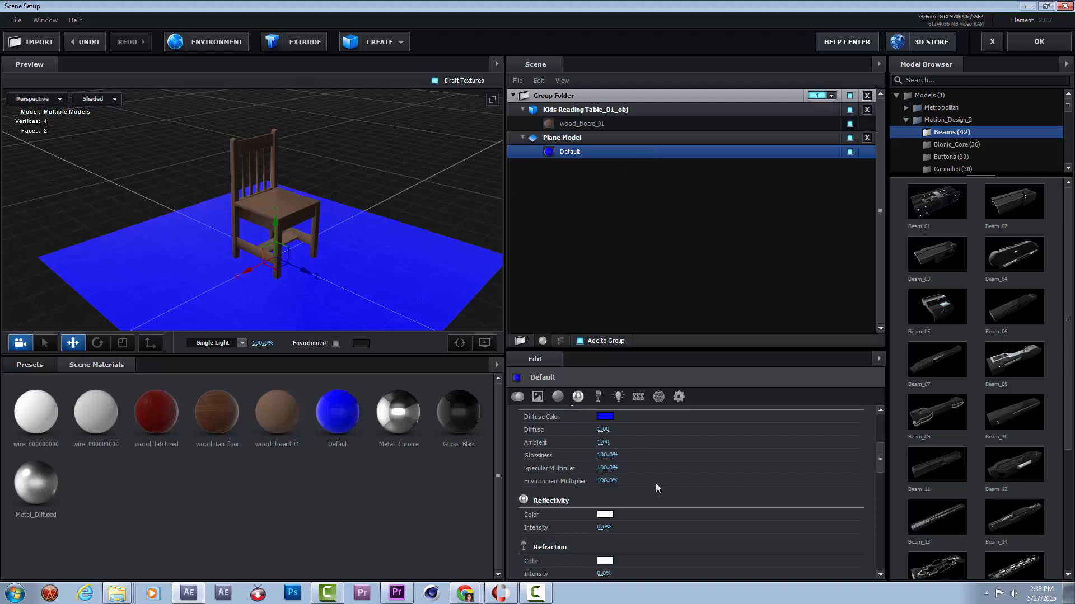
left_click(566, 141)
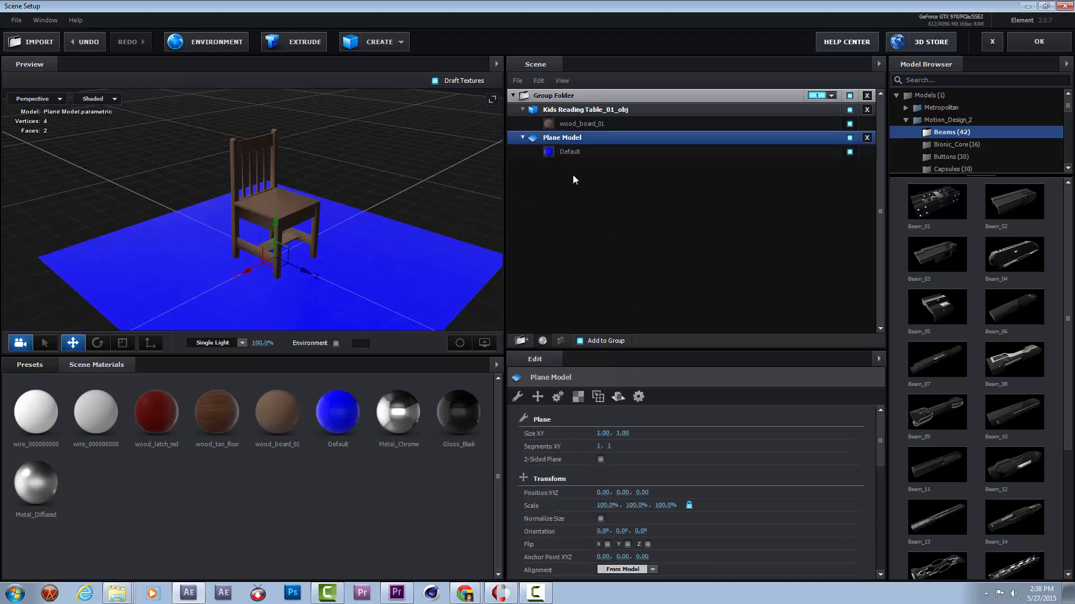
left_click_drag(605, 505, 896, 505)
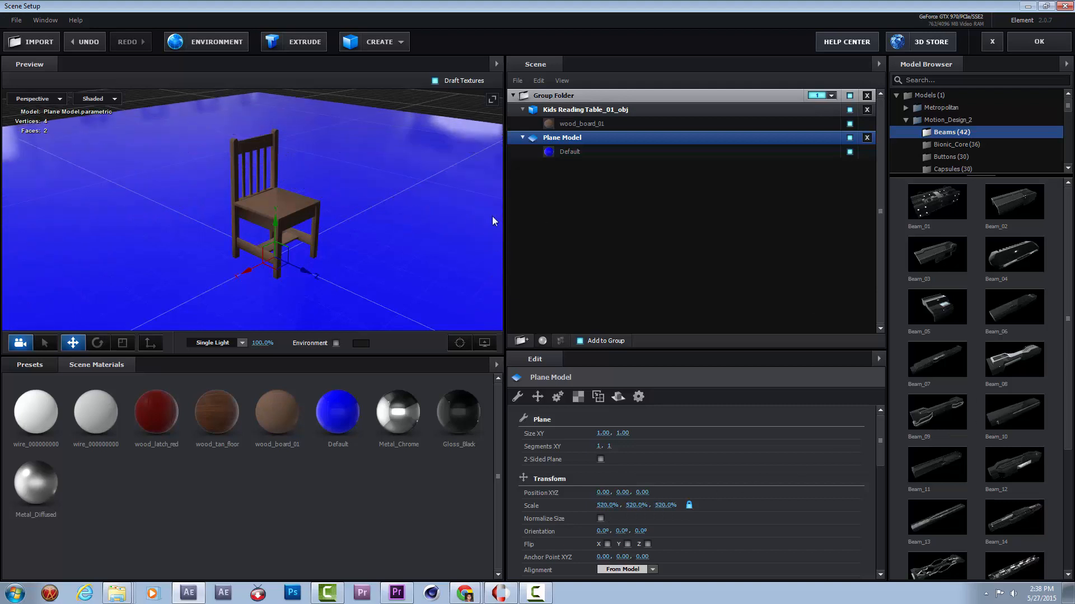
Set the plane's Default material to 0% Glossiness, 0% Specular Multiplier and 0% Environment Multiplier, and apply the scene.
left_click(569, 152)
scroll(599, 524, "down", 1)
scroll(598, 523, "down", 5)
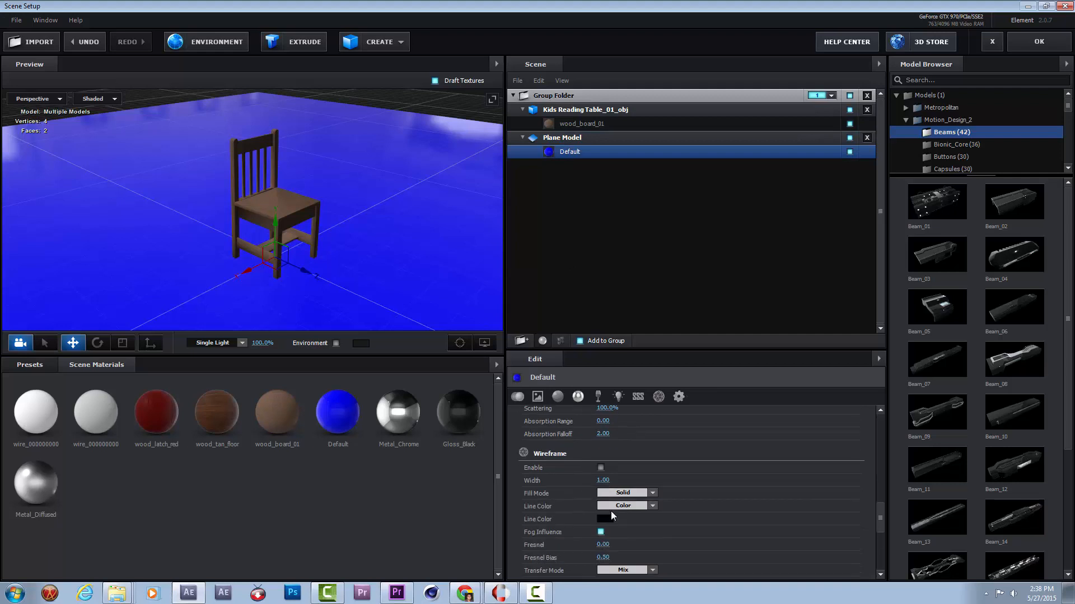
scroll(616, 506, "down", 8)
scroll(611, 503, "up", 15)
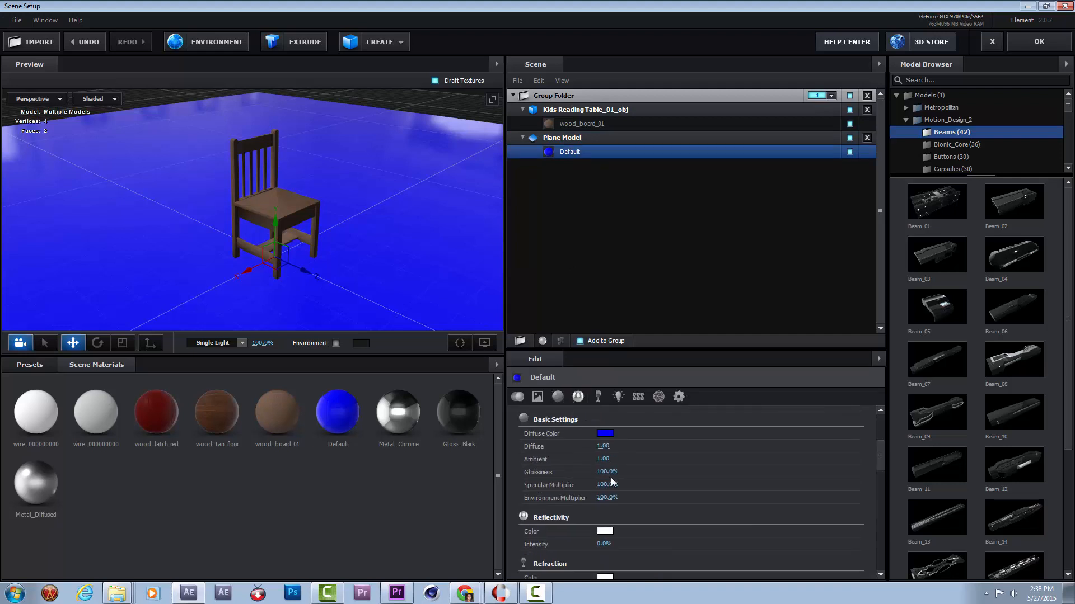
left_click_drag(604, 473, 504, 493)
left_click_drag(608, 484, 540, 482)
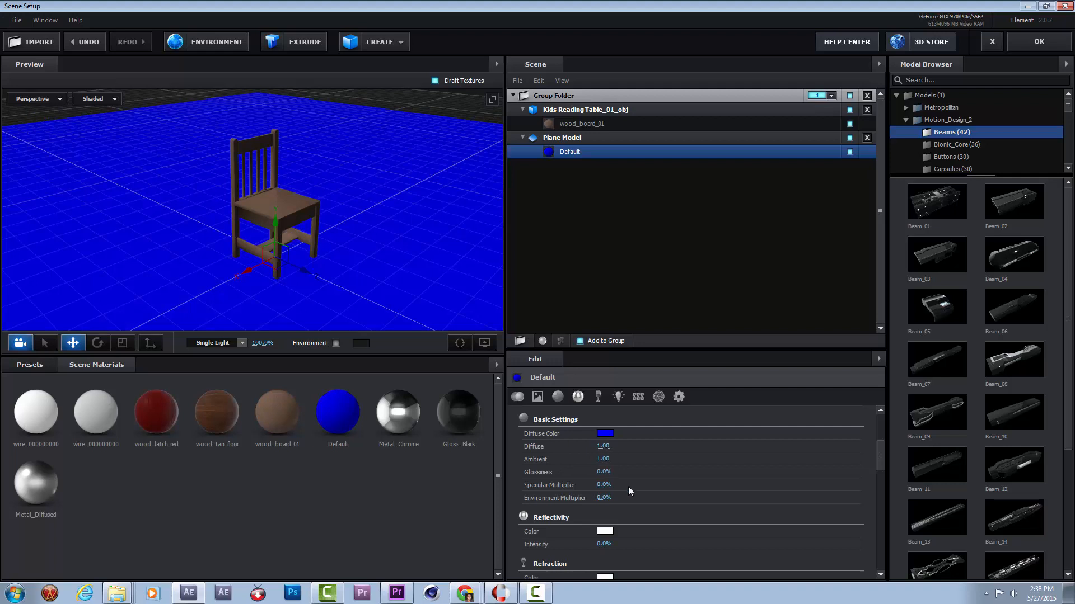
left_click(1039, 42)
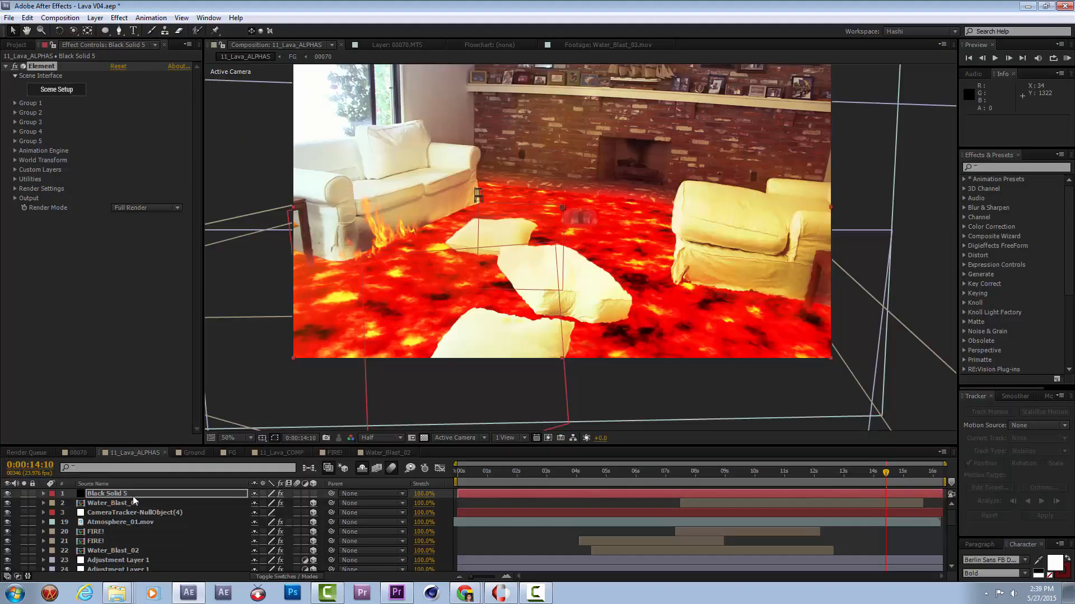
Assign the Kids Reading Table_01_obj chair model to auxiliary animation Channel 1 in the Element scene, and apply the scene.
left_click(135, 496)
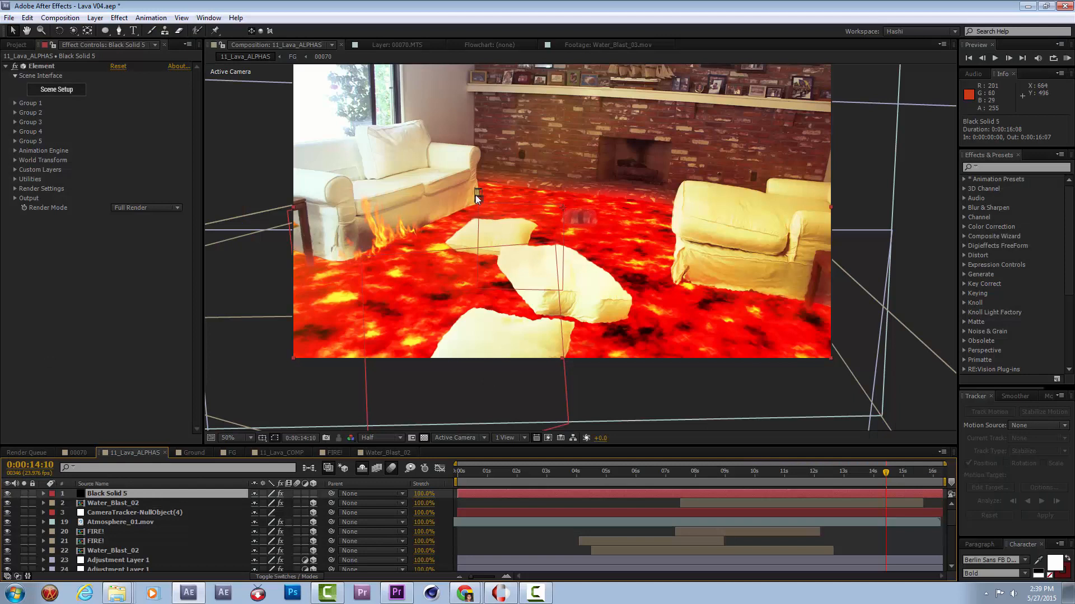
key("period")
key("period")
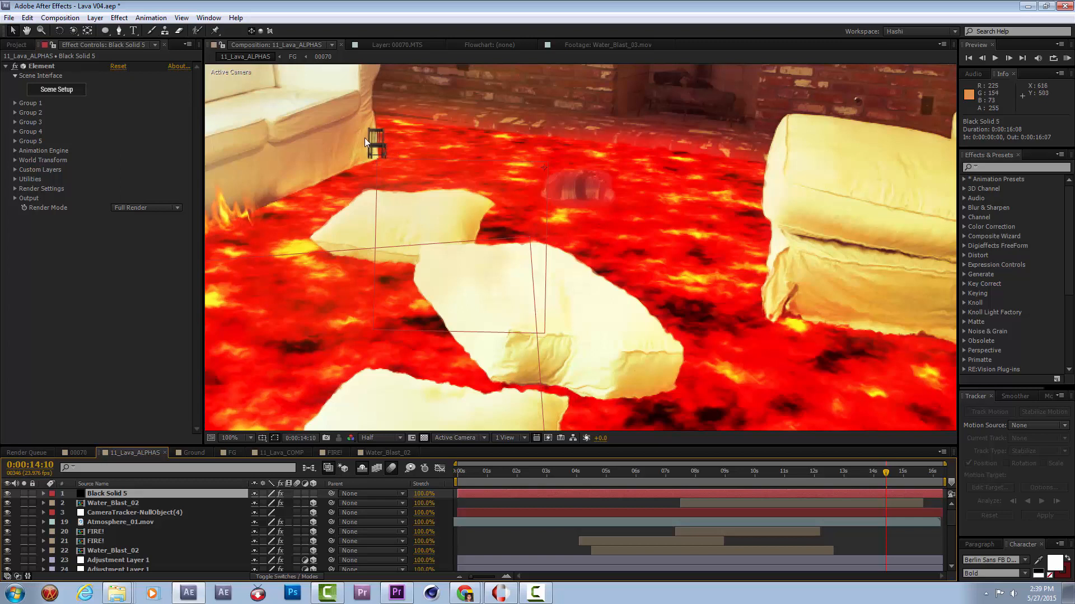
key("comma")
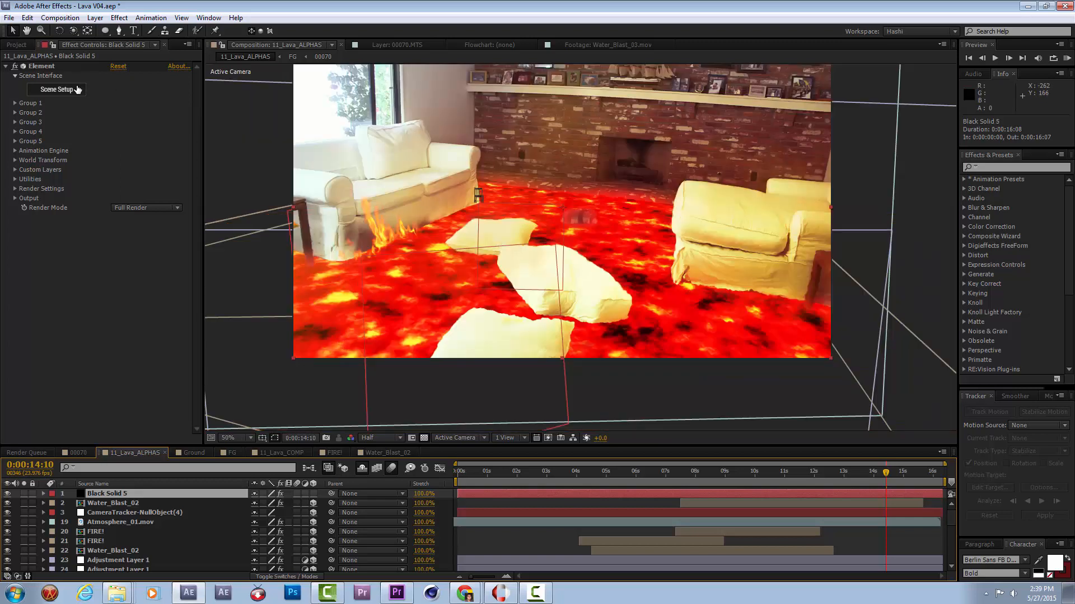
left_click(51, 92)
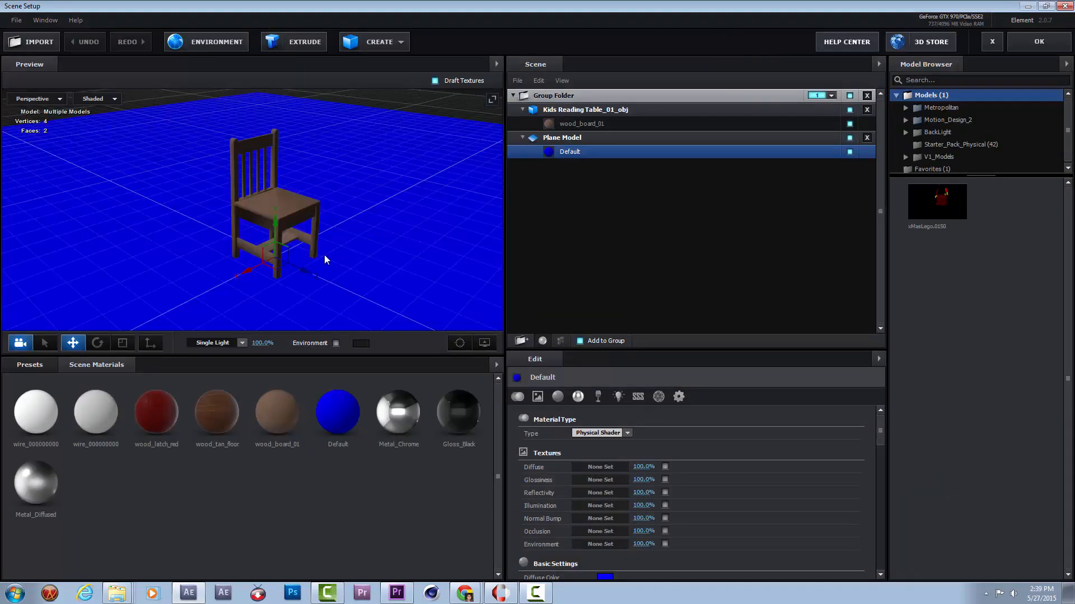
left_click(576, 110)
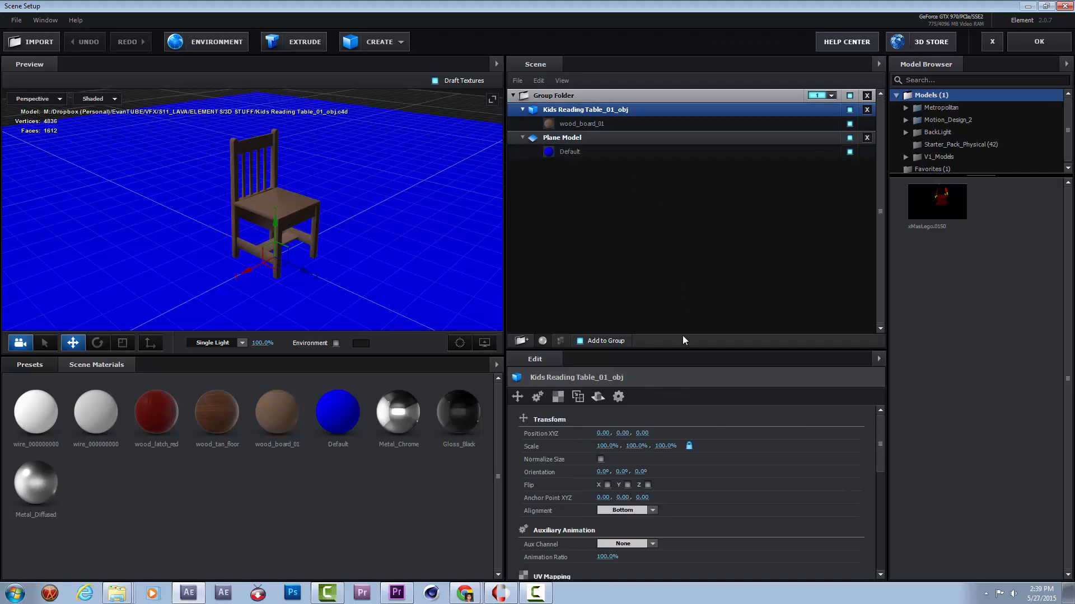
left_click(638, 546)
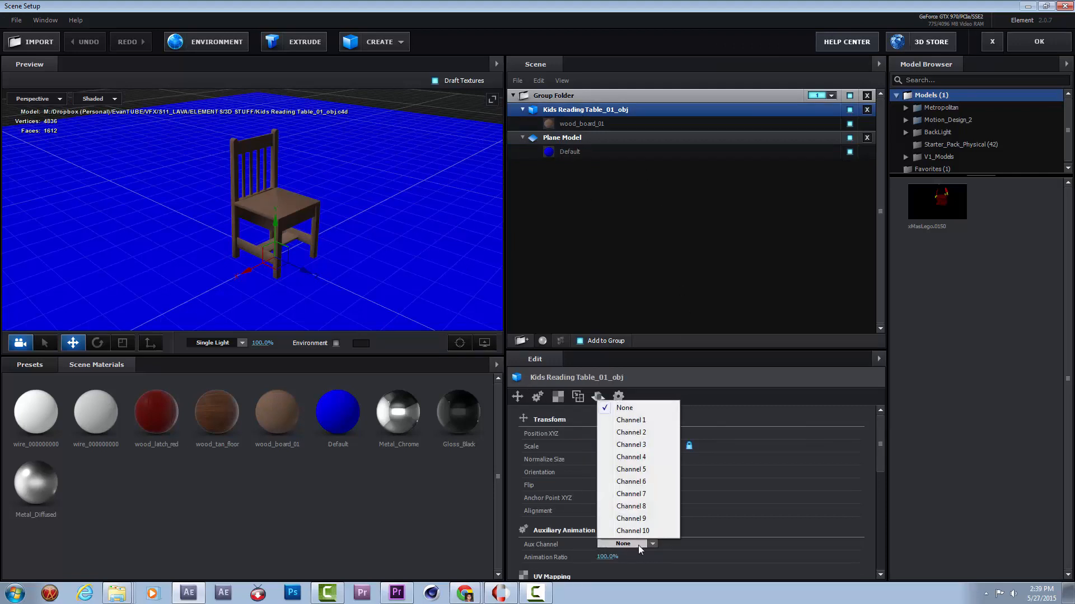
left_click(638, 420)
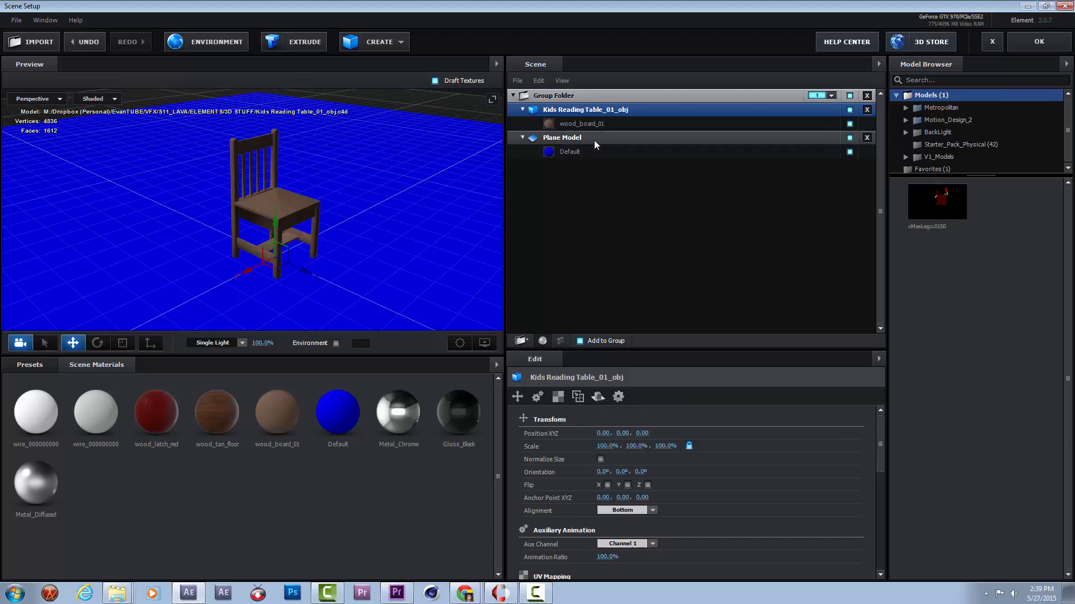
left_click(1038, 42)
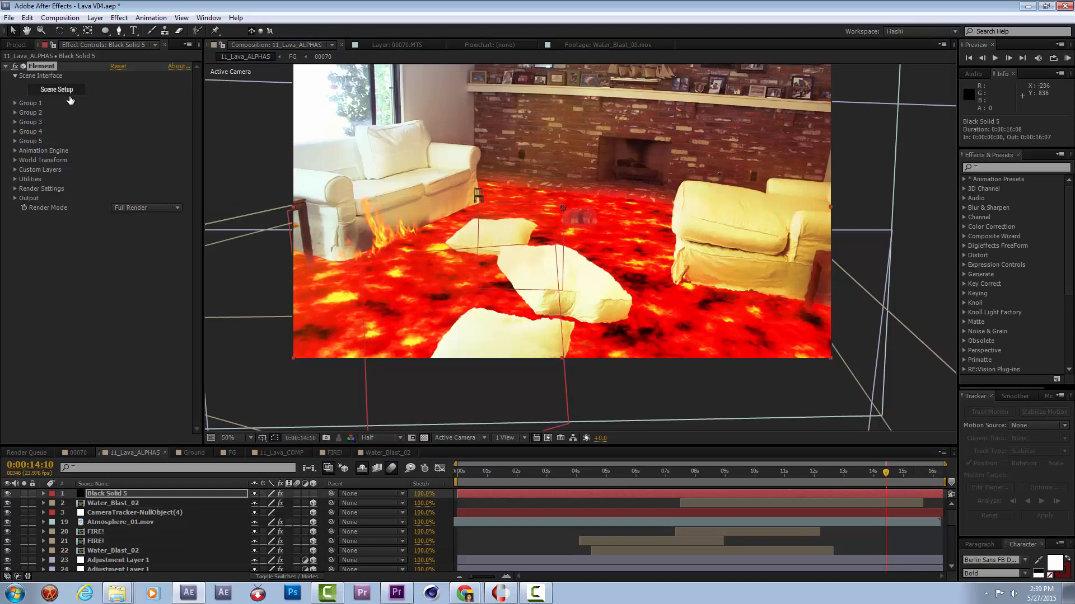
Try shifting the chair with the Position Y value of Group 1's aux Channel 1, and undo the change.
left_click(15, 103)
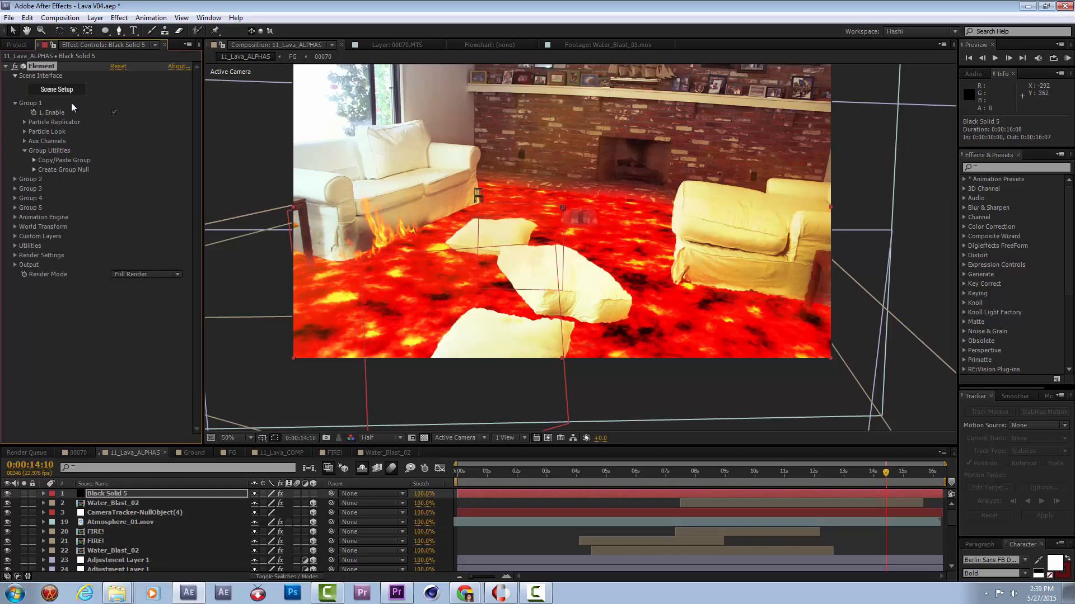
left_click(24, 141)
left_click(34, 151)
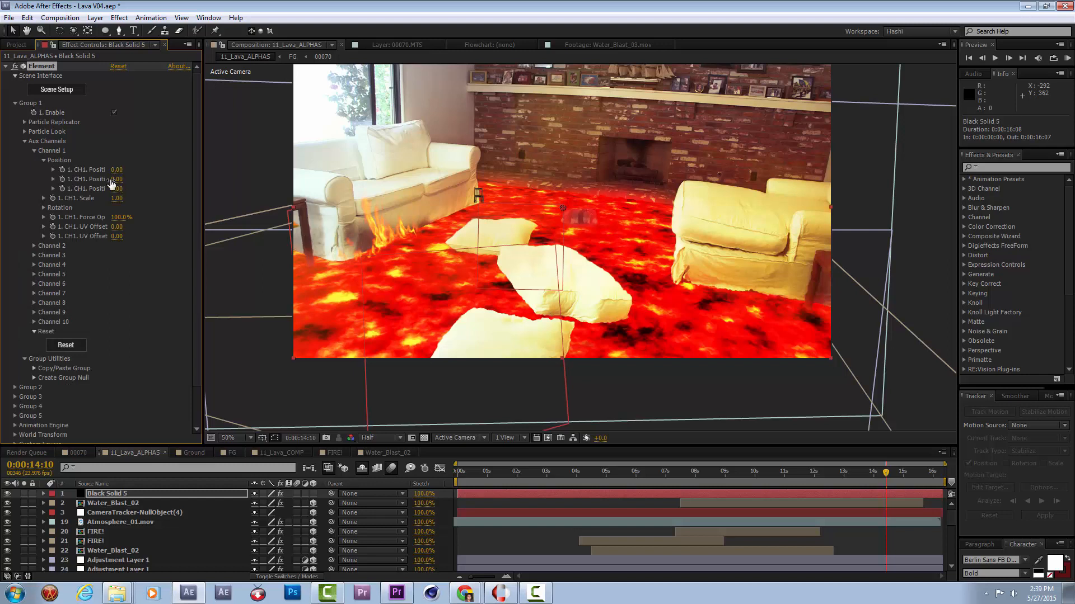
mouse_move(119, 179)
left_mouse_down()
mouse_move(168, 179)
mouse_move(140, 187)
left_mouse_up()
key("slash")
key("ctrl+z")
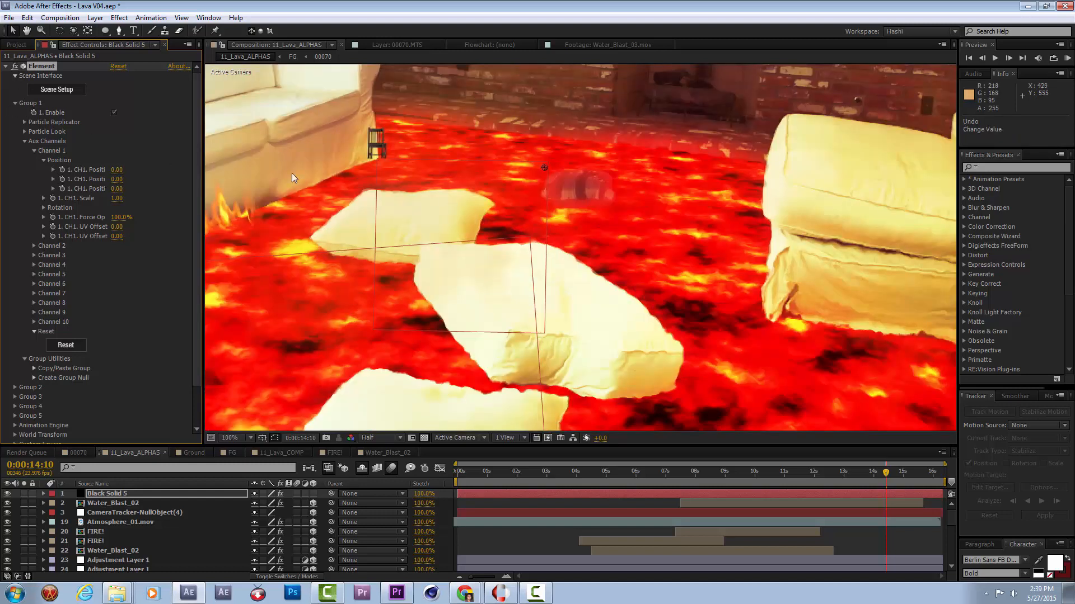
key("comma")
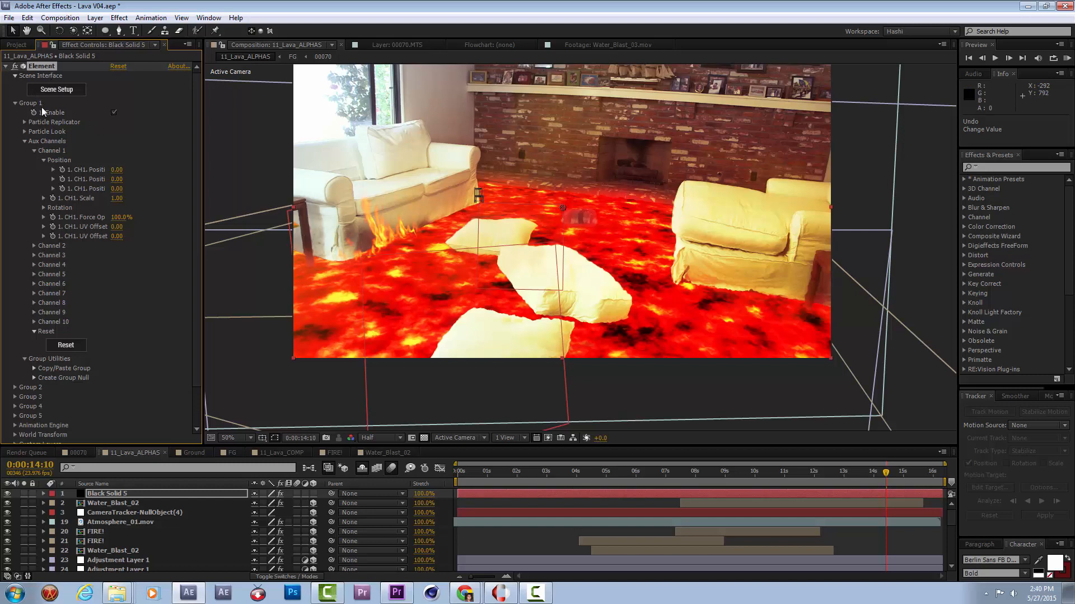
Create a group null for Element's Group 1 and select it.
left_click(34, 377)
left_click(75, 395)
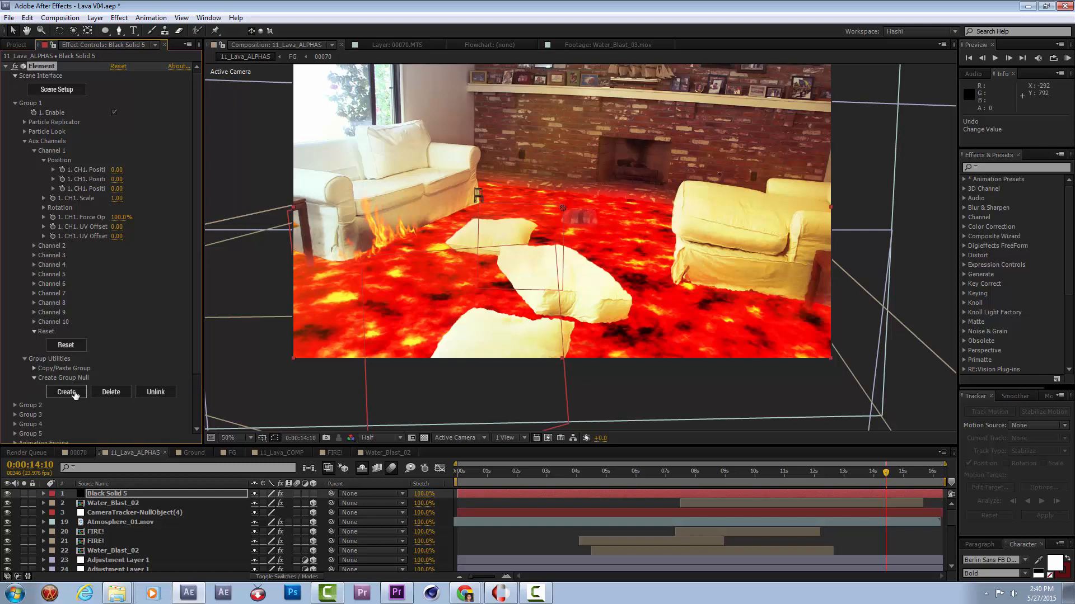
left_click(106, 494)
Try rotating the Group 1 Null in the composition view, and undo the rotation.
key("w")
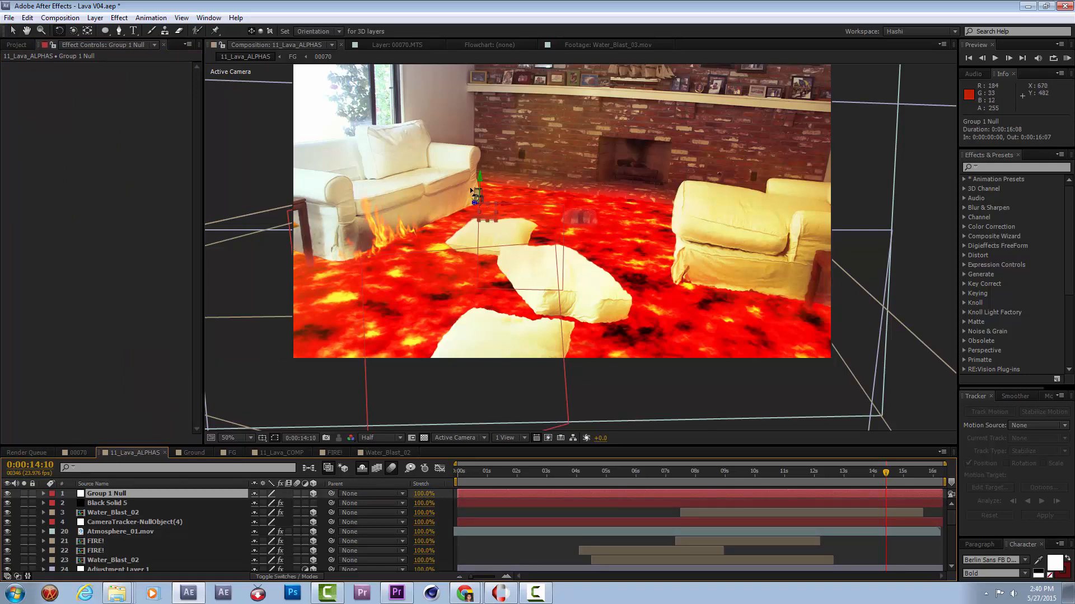
mouse_move(478, 197)
left_mouse_down()
mouse_move(491, 218)
mouse_move(476, 212)
mouse_move(470, 204)
mouse_move(488, 208)
left_mouse_up()
key("ctrl+z")
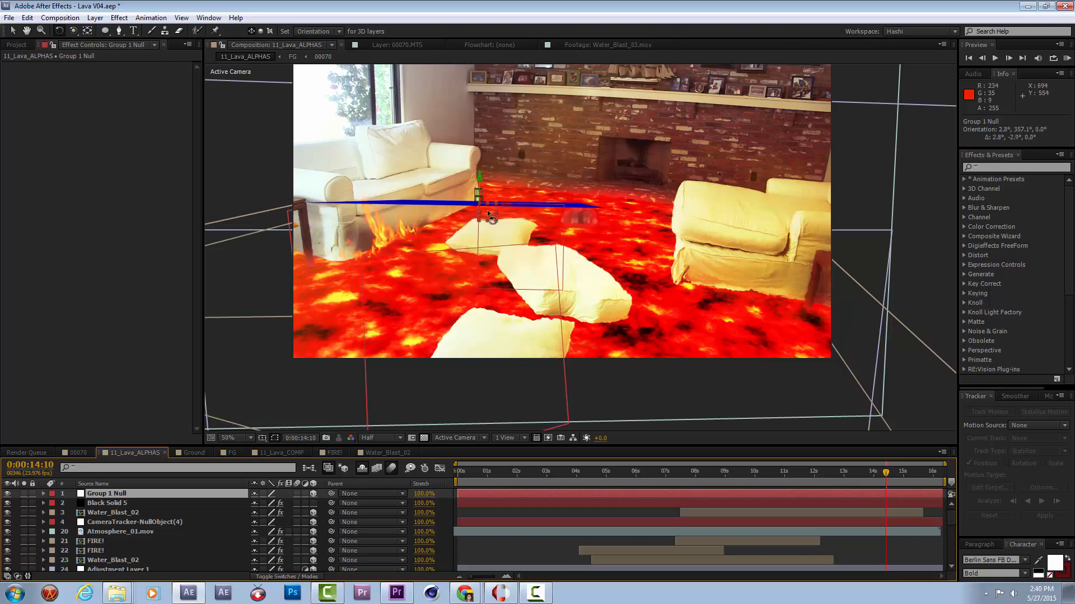
Enlarge the timeline and reveal the rotation properties of the Ground layer above the second FG layer.
left_click_drag(141, 447, 139, 263)
left_click(118, 512)
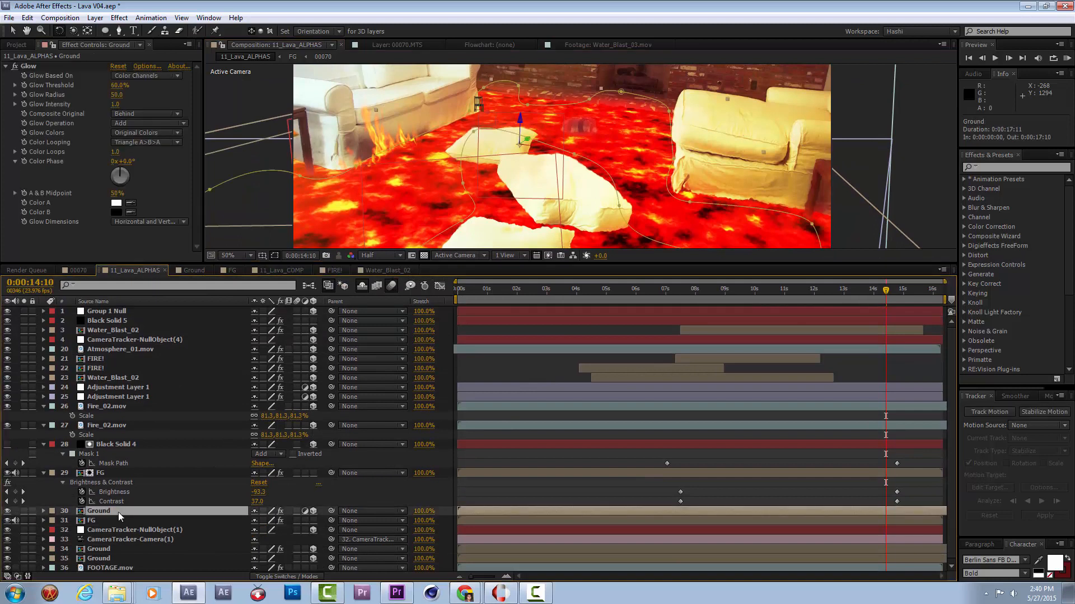
key("r")
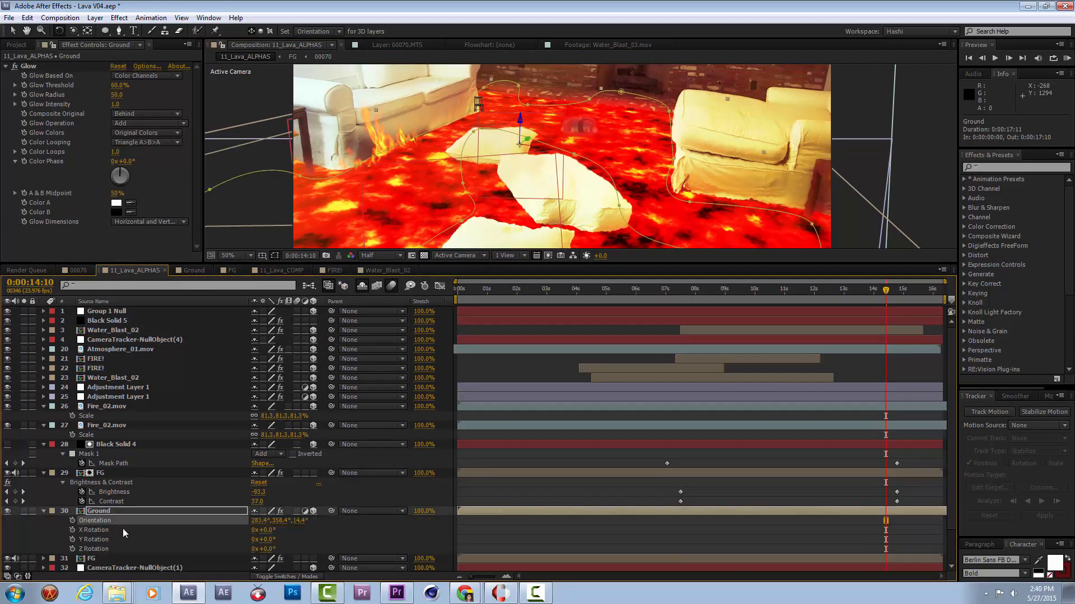
Rotate the Group 1 Null to lay the blue plane along the lava floor, at about 12.9°, 14.4°, 1.7° orientation.
left_click(133, 312)
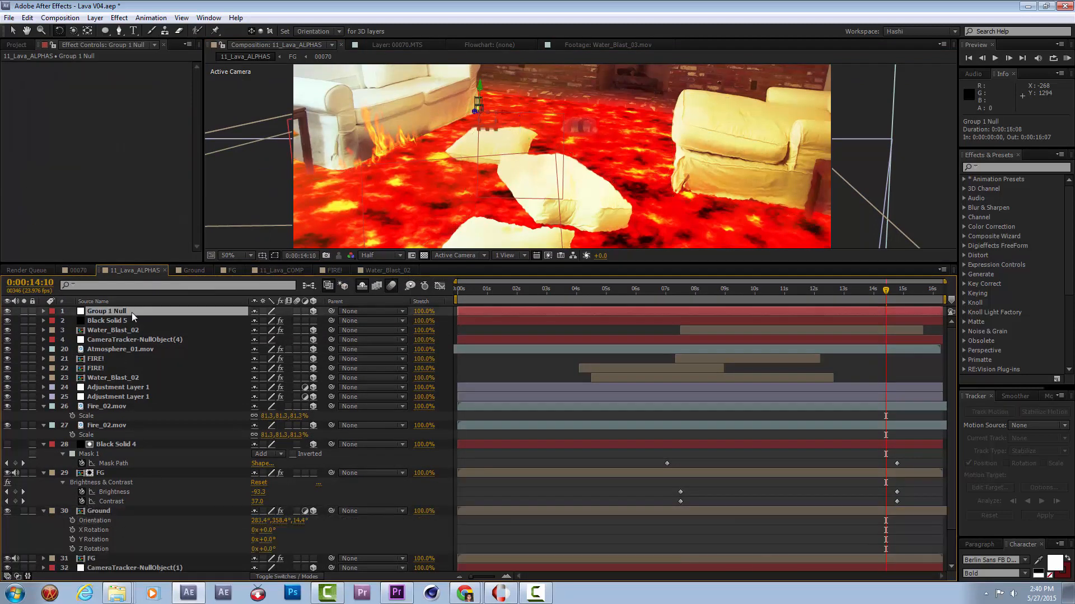
scroll(495, 133, "up", 1)
key("space")
left_click_drag(463, 129, 516, 213)
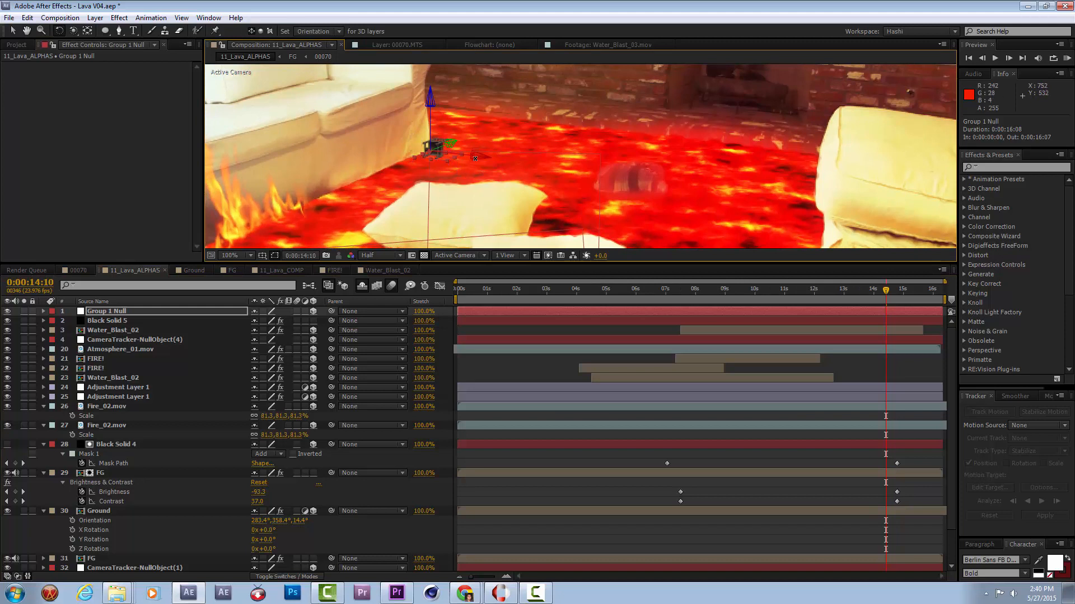
left_click_drag(479, 157, 459, 204)
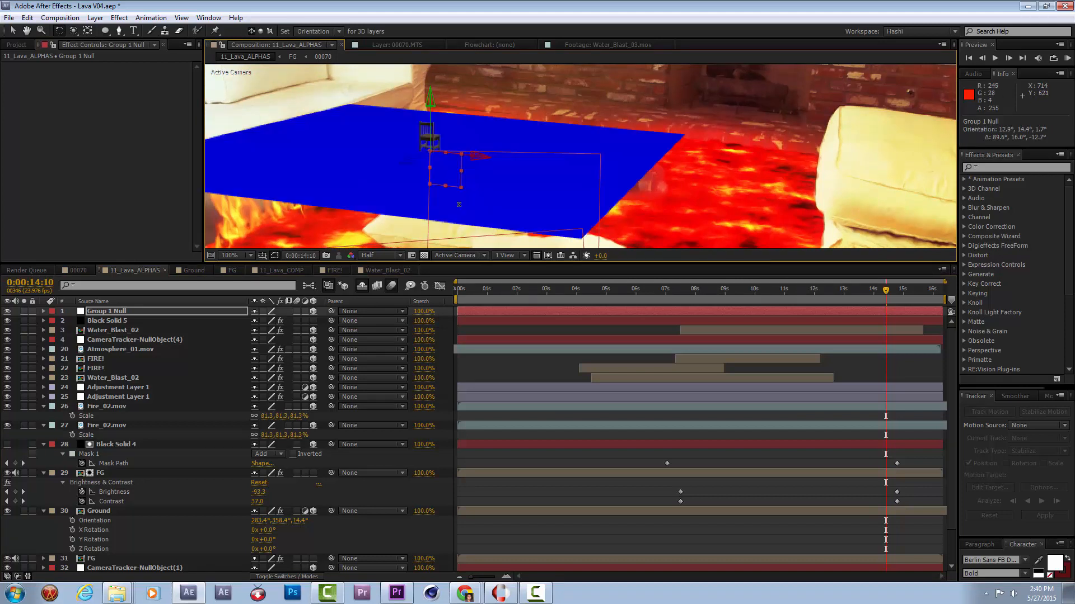
Move the Group 1 Null toward the camera in front of the white sofa, to about 988.7, 869.6, -1384.8.
key("comma")
key("comma")
key("comma")
key("comma")
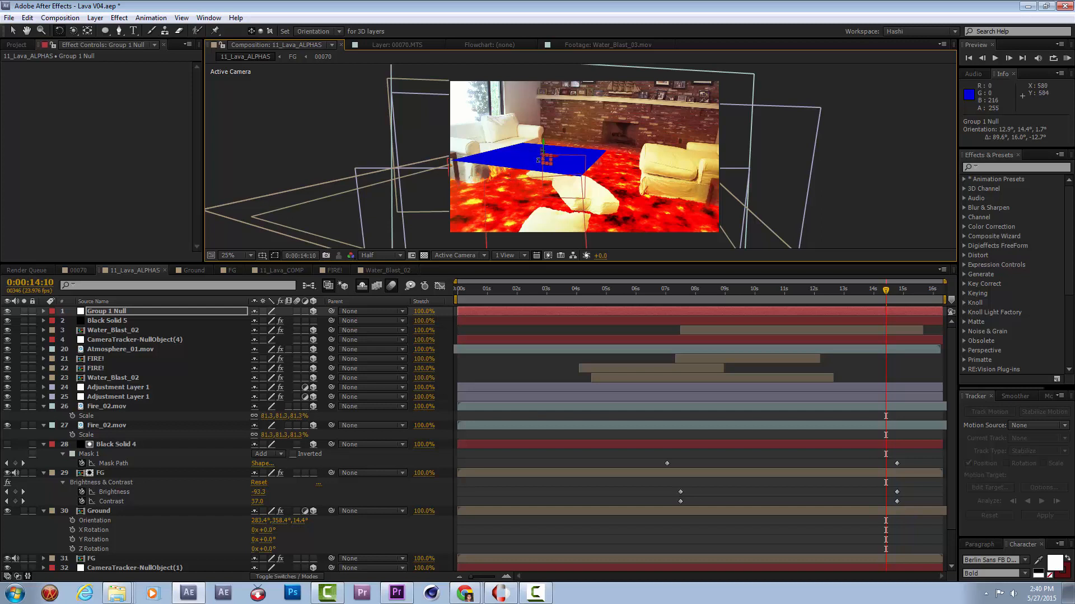
key("c")
key("v")
left_click_drag(537, 160, 388, 301)
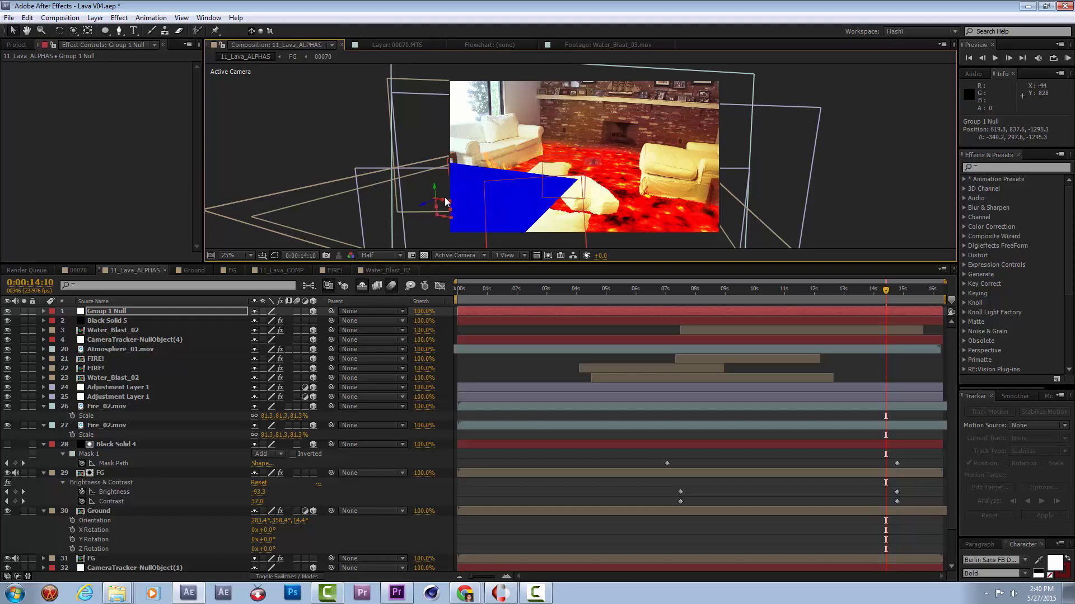
left_click_drag(449, 206, 542, 171)
Turn the Group 1 Null about its vertical axis by about -90°, to roughly 19.7°, 284.5°, 6.5° orientation.
key("period")
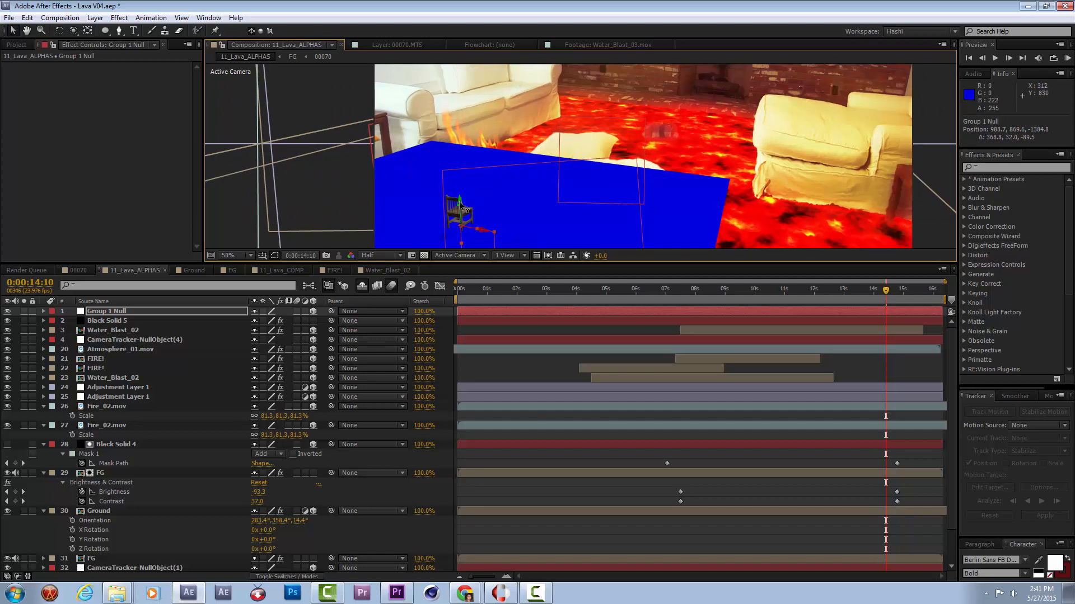
key("w")
left_click_drag(459, 204, 491, 213)
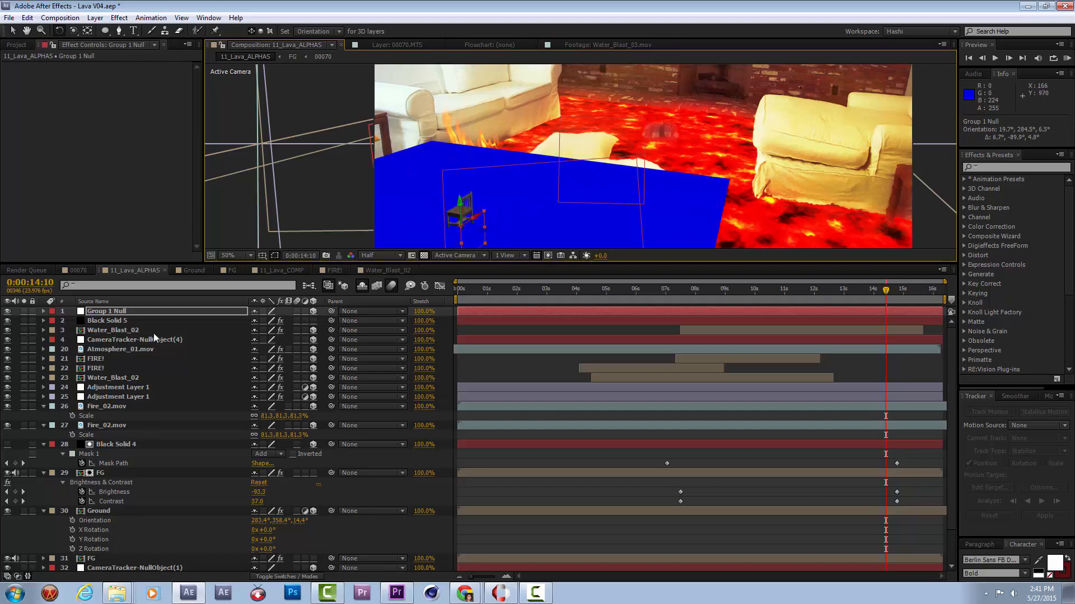
Enlarge only the chair by raising the Channel 1 Scale on Black Solid 5 to about 2.98.
key("comma")
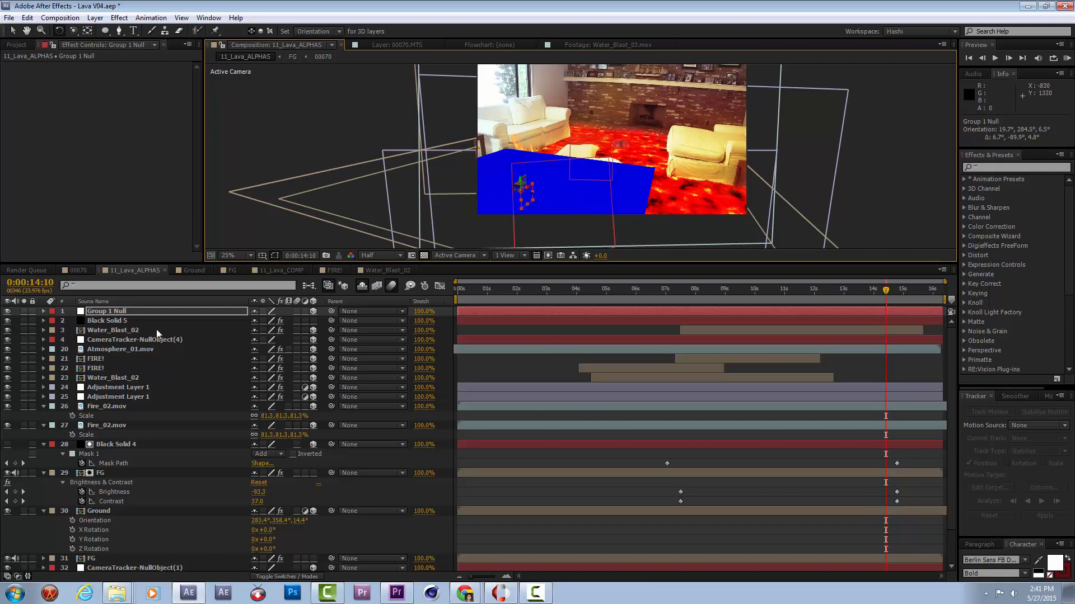
left_click(107, 321)
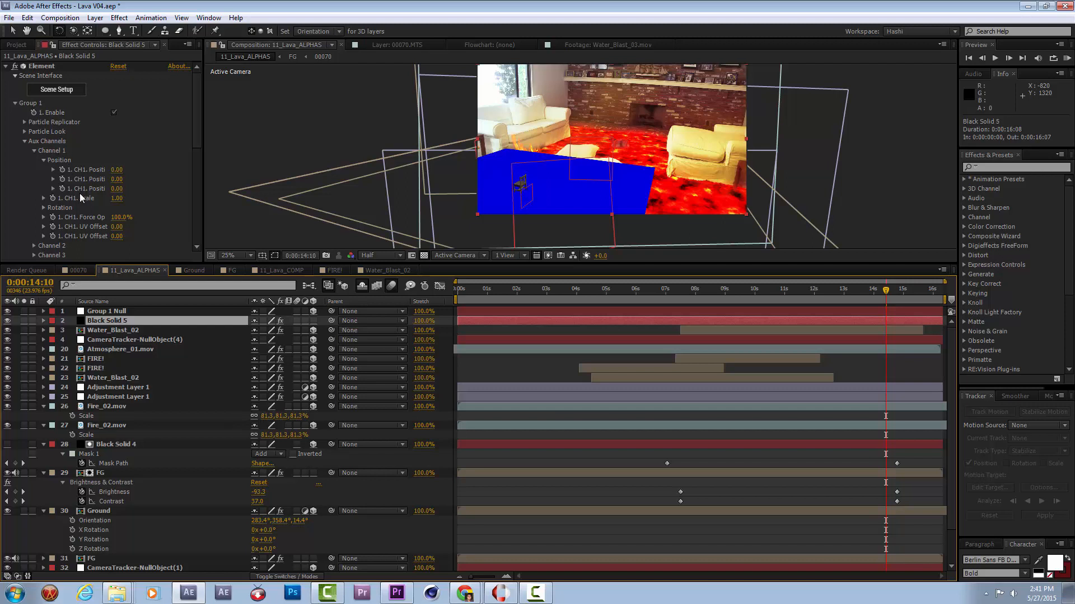
scroll(79, 198, "down", 1)
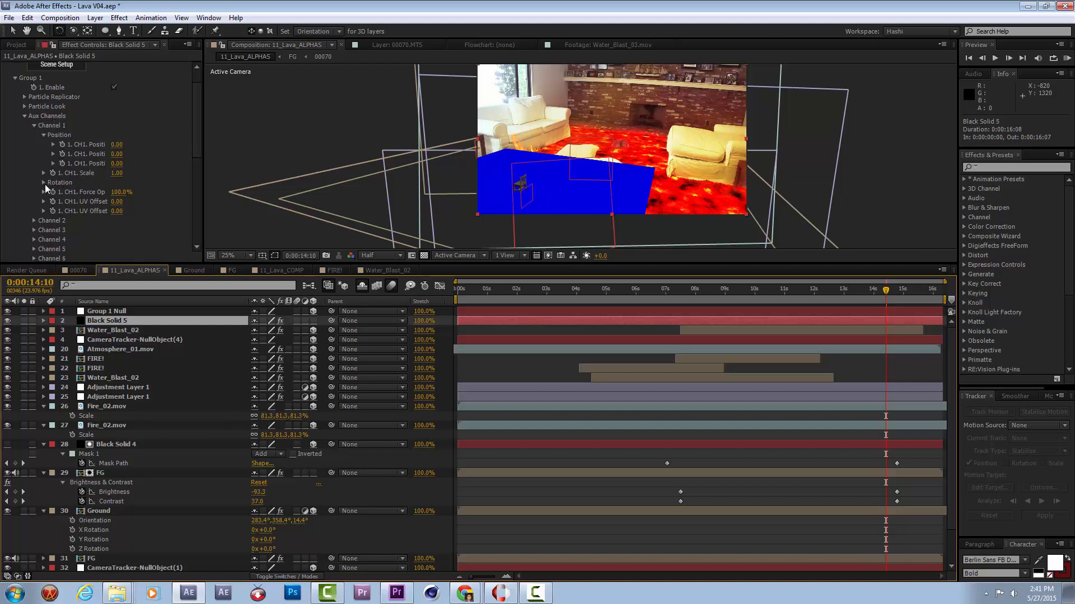
left_click_drag(116, 173, 226, 178)
scroll(631, 175, "up", 2)
scroll(488, 182, "up", 1)
scroll(490, 185, "down", 1)
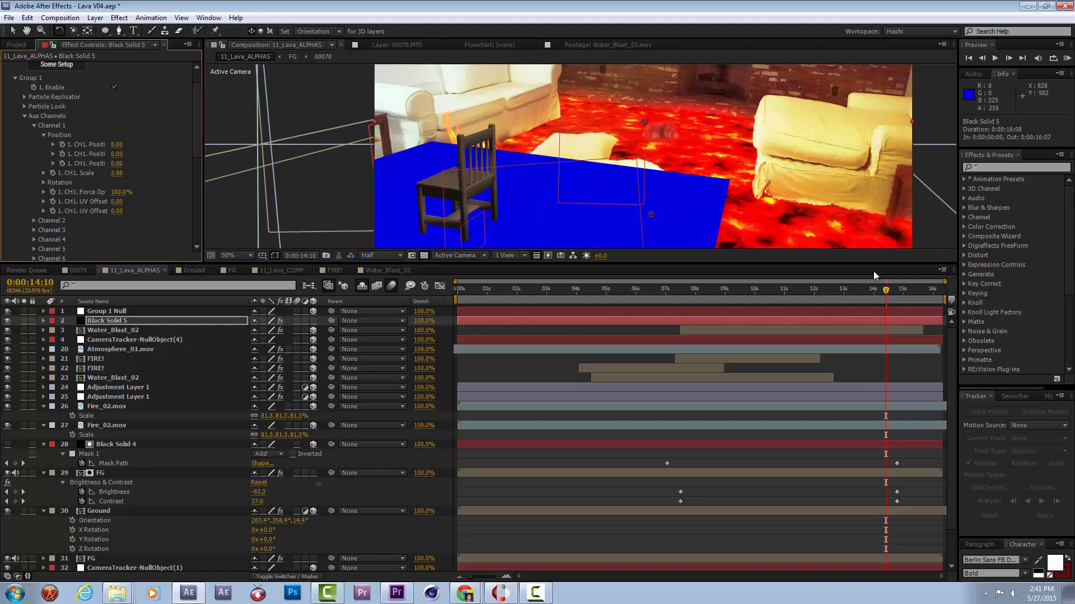
Solo the Black Solid 5 and FOOTAGE.mov layers, and scrub to 0:00:09:19 to check the chair against the footage.
key("comma")
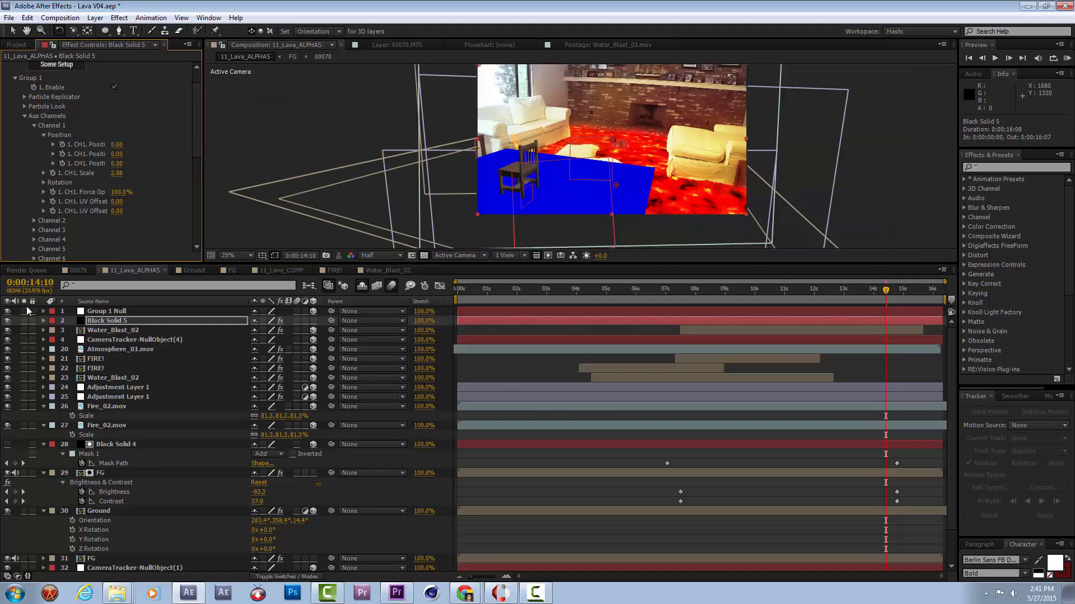
left_click(24, 320)
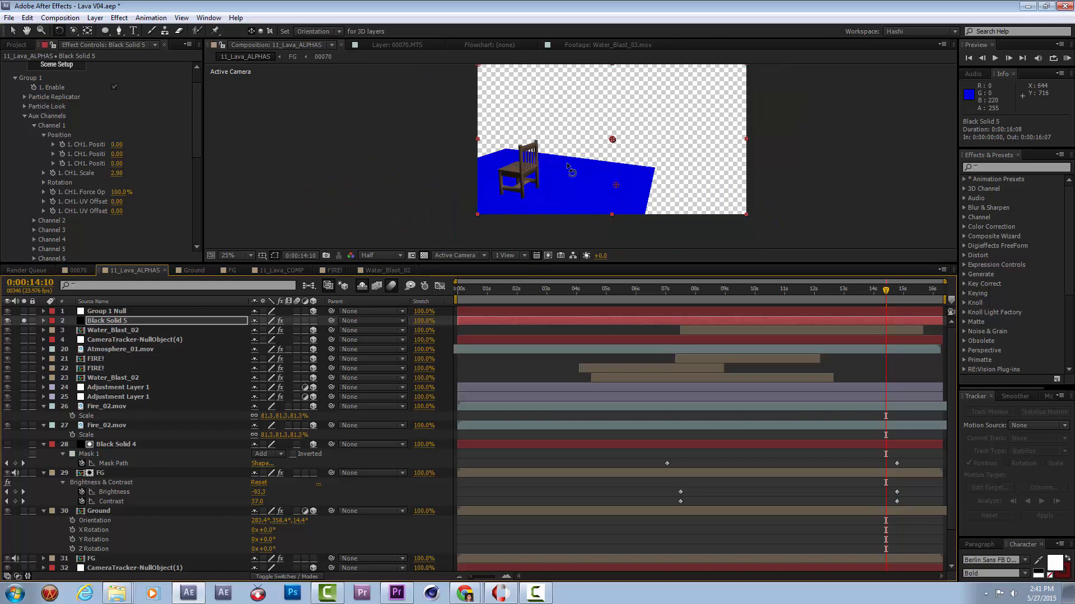
scroll(44, 549, "down", 1)
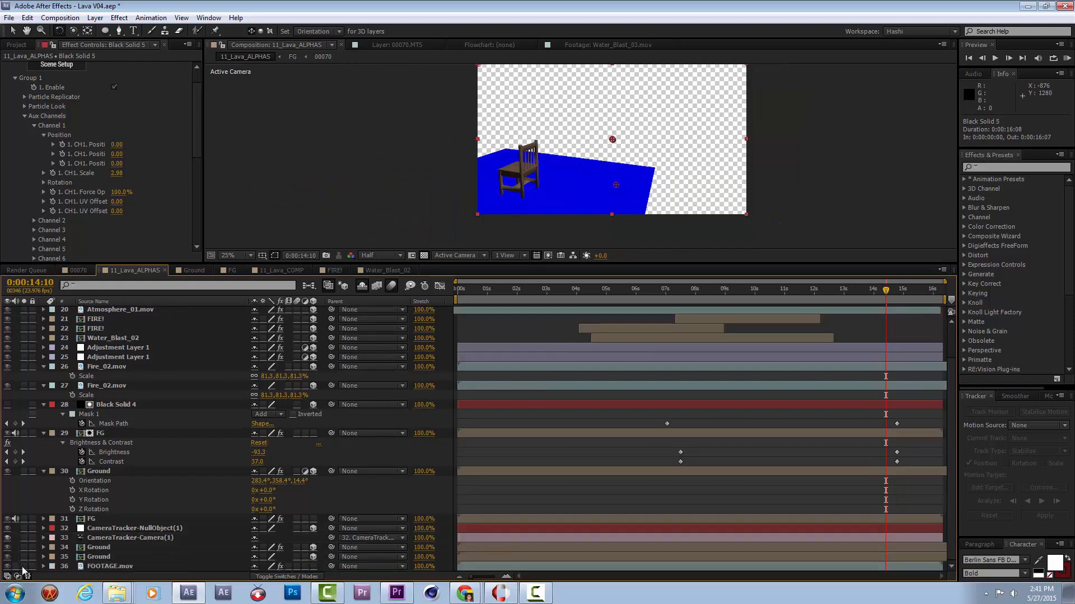
left_click(24, 567)
left_click_drag(820, 290, 748, 359)
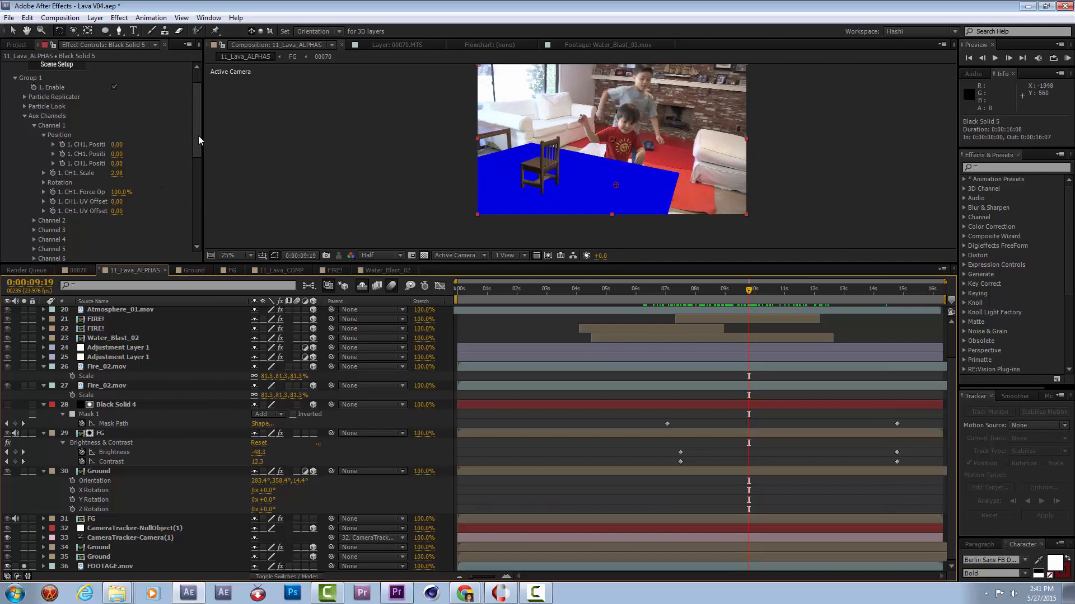
left_click_drag(198, 136, 202, 102)
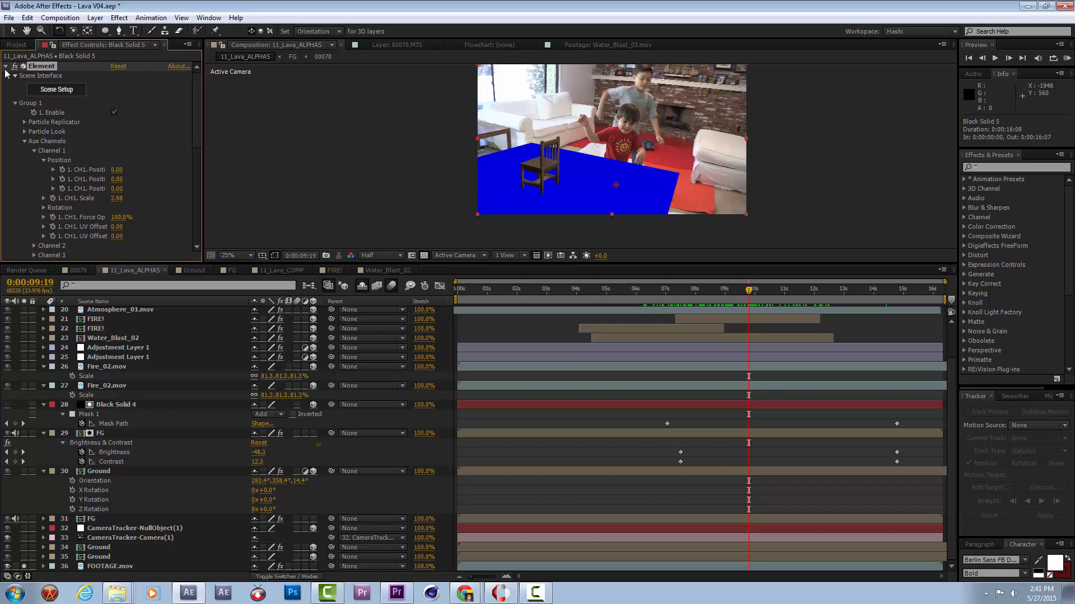
right_click(114, 212)
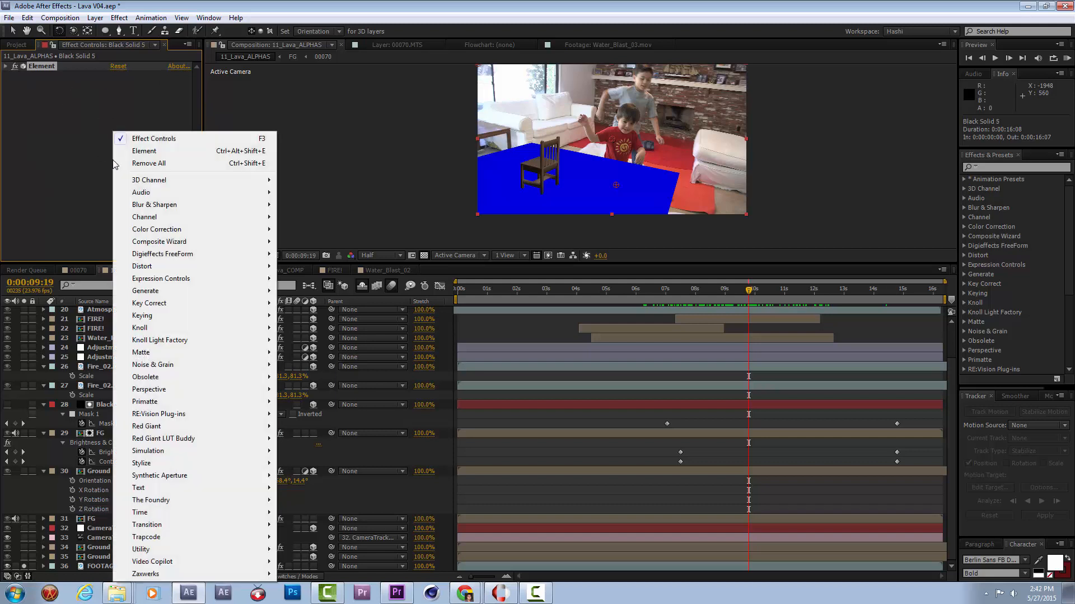
mouse_move(169, 317)
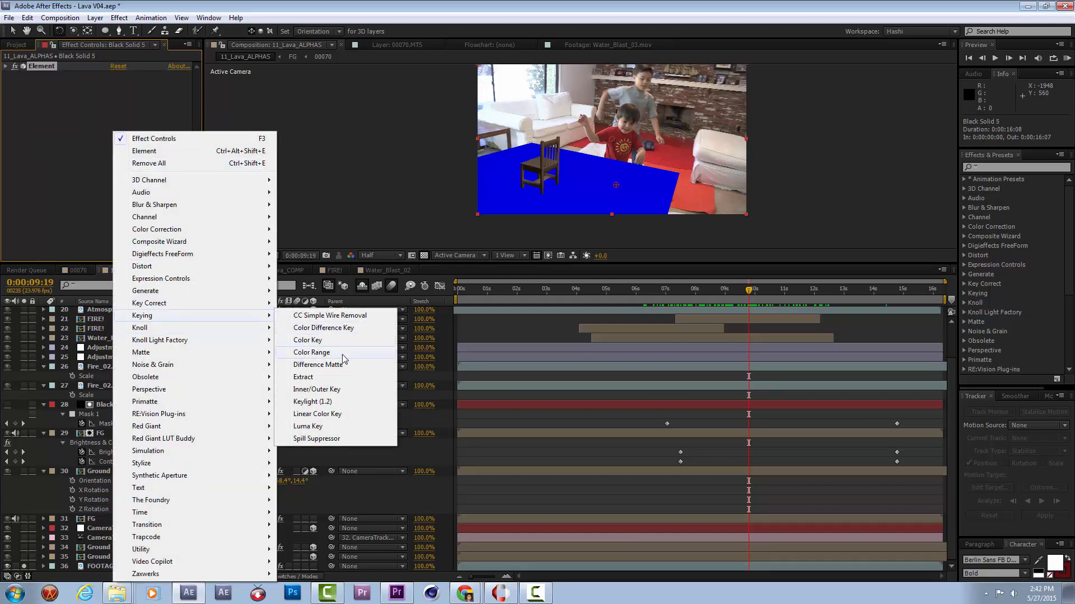
left_click(312, 353)
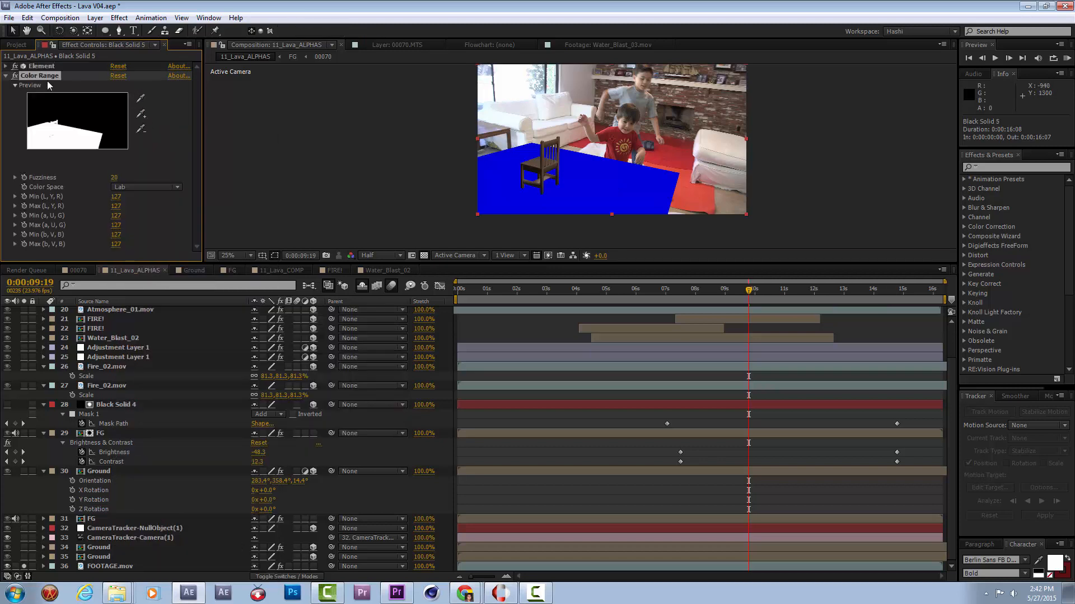
key("Delete")
Apply Keylight (1.2) to Black Solid 5 and sample the blue floor plane as Screen Colour to key it out around the chair.
right_click(86, 105)
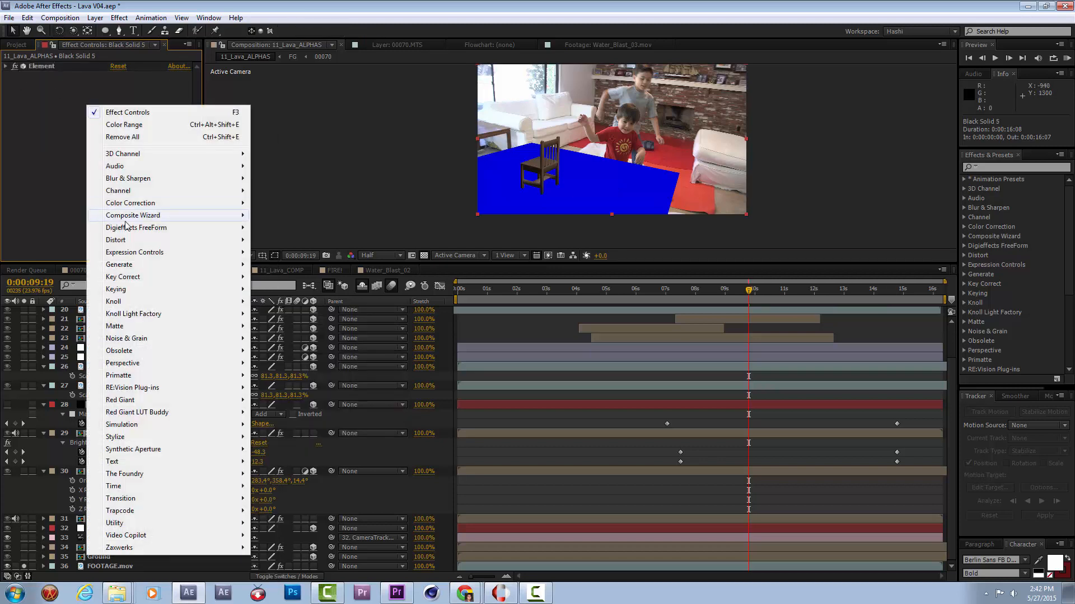
mouse_move(161, 295)
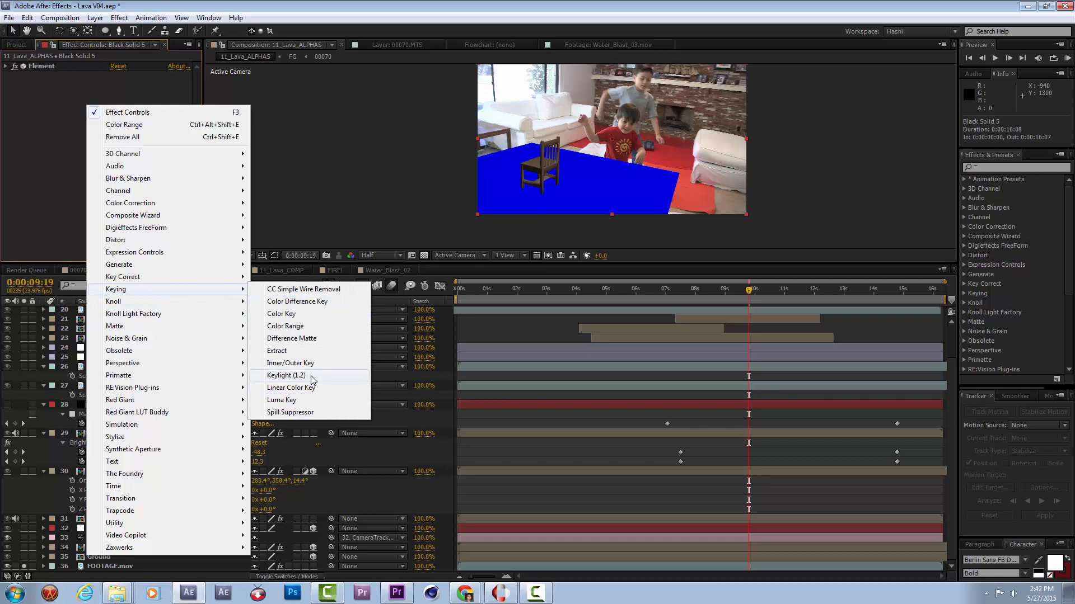
left_click(286, 375)
left_click(130, 143)
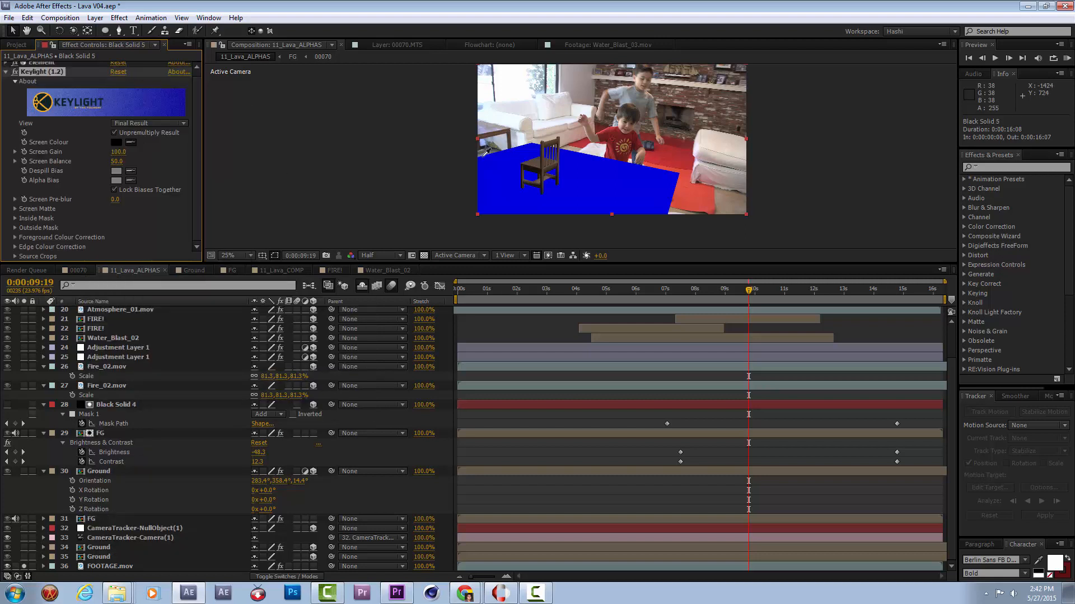
left_click(576, 180)
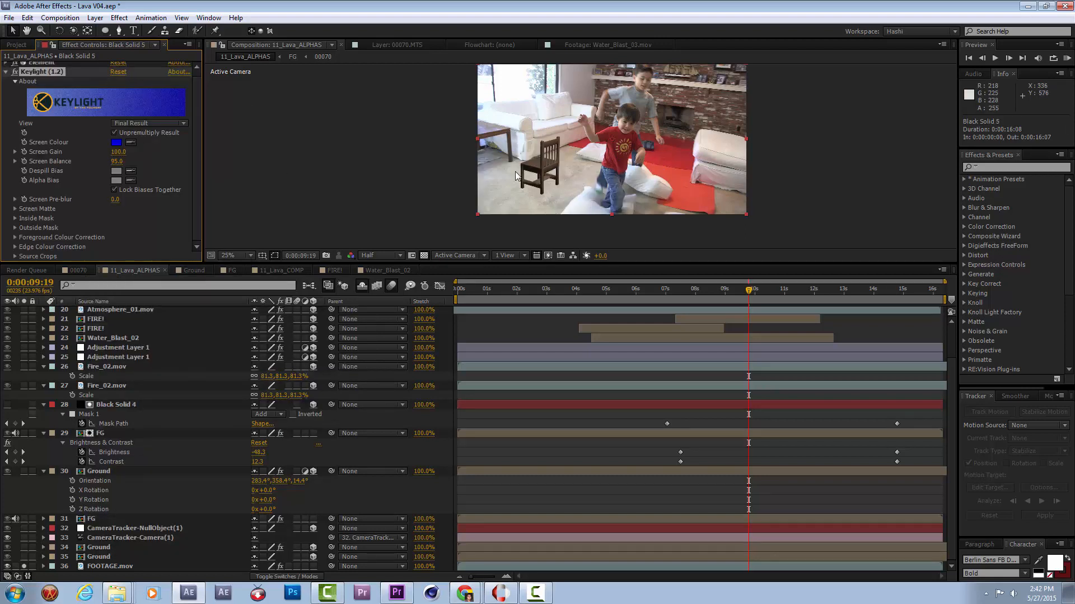
left_click(6, 72)
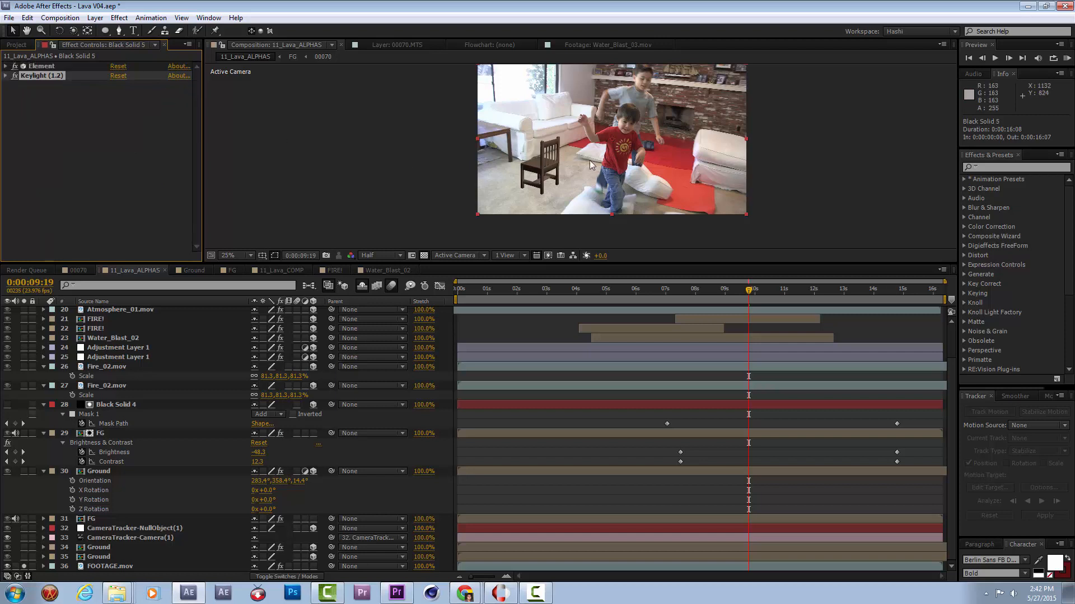
scroll(580, 168, "up", 1)
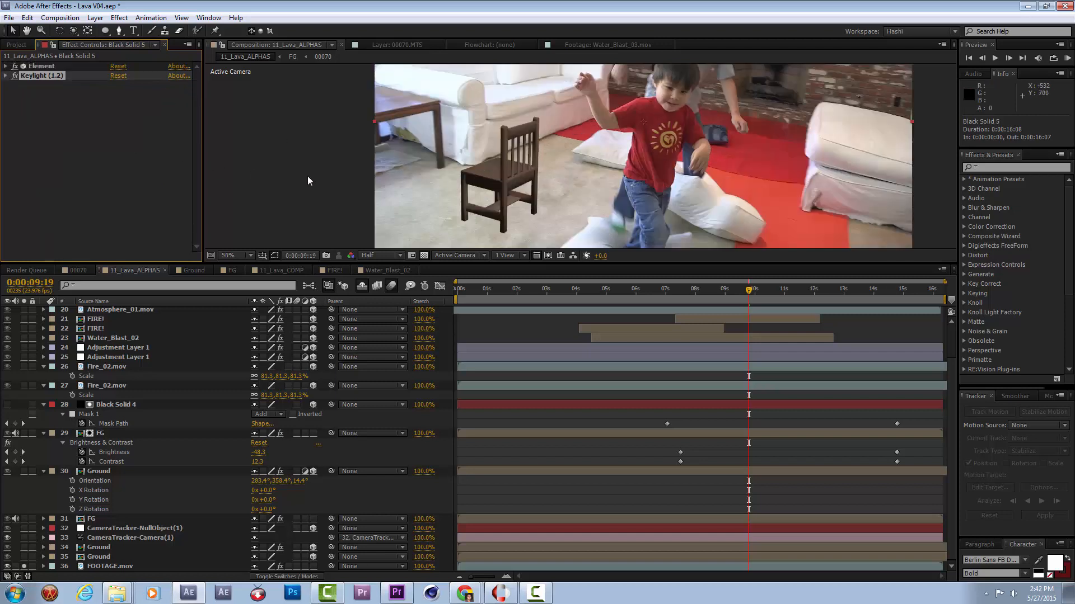
Try raising the chair with Element's Channel 1 Y position at about 0.14, and reset the value to 0.00.
left_click(5, 66)
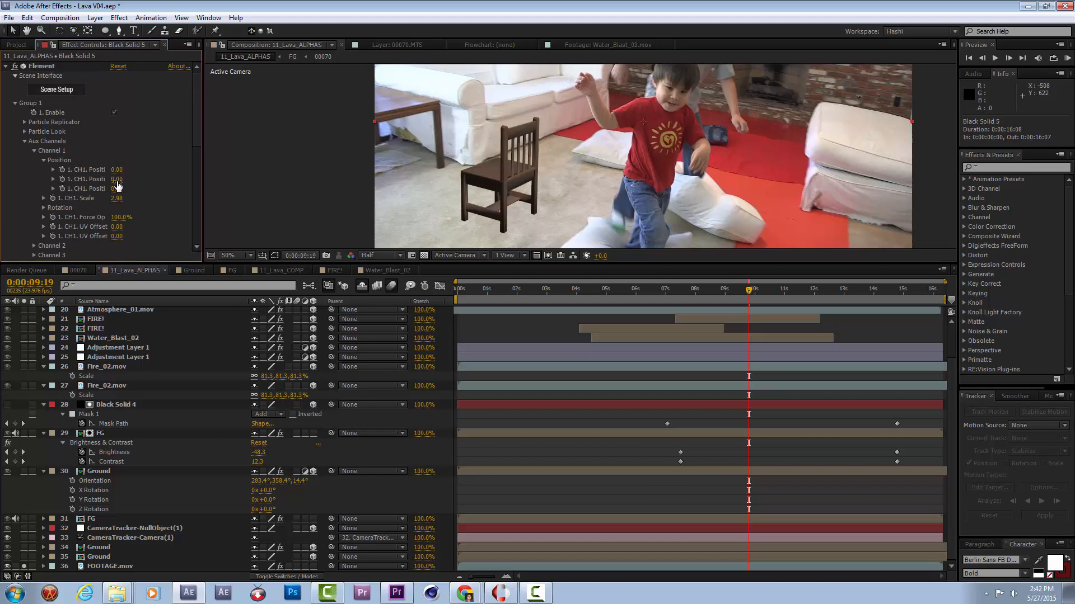
left_click_drag(117, 179, 141, 191)
left_click_drag(174, 180, 144, 198)
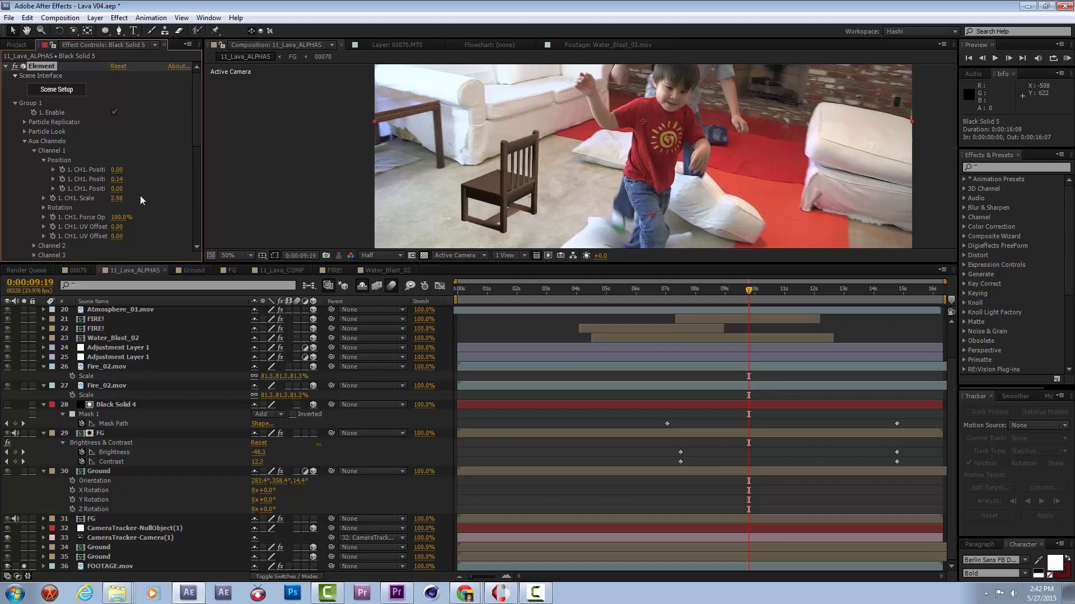
left_click(120, 180)
key("Return")
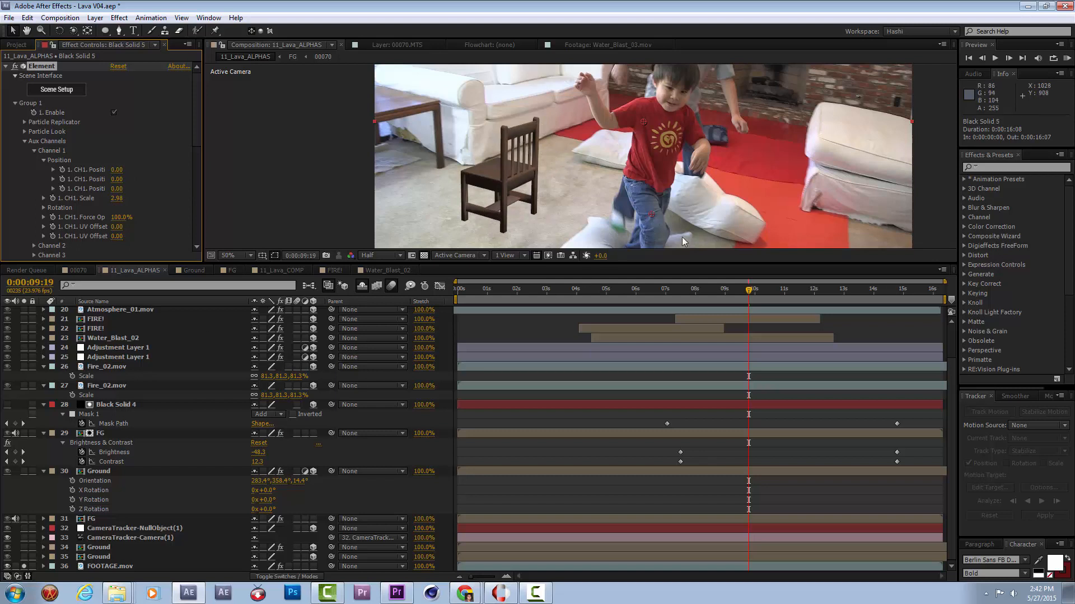
At 0:00:09:17, set Add Lighting to Cinema in the Element effect's Render Settings to light the chair.
mouse_move(734, 302)
left_mouse_down()
mouse_move(711, 303)
mouse_move(770, 298)
mouse_move(746, 301)
left_mouse_up()
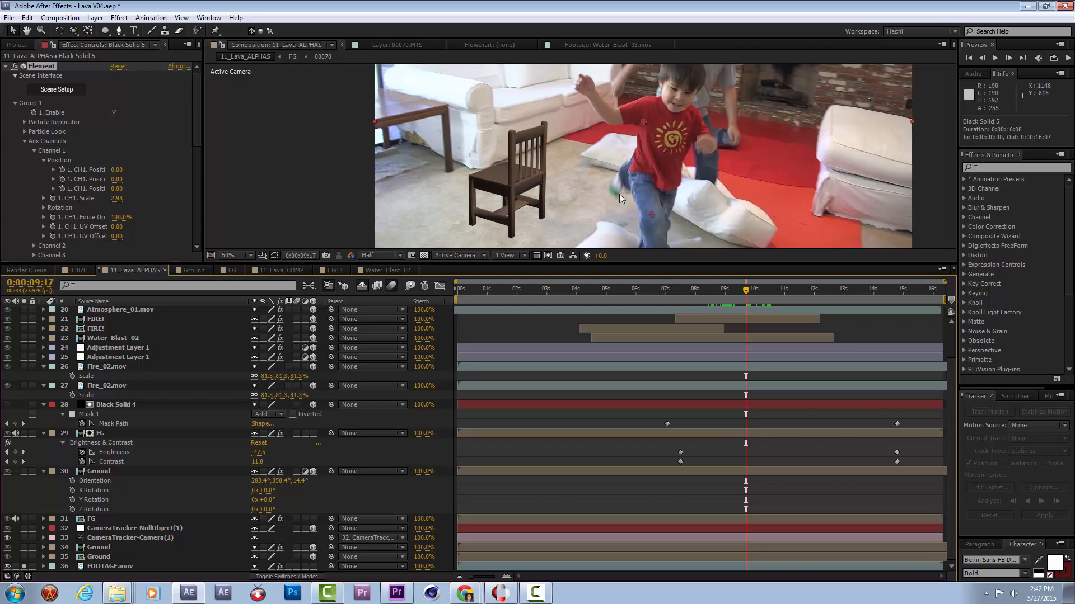
mouse_move(198, 122)
left_mouse_down()
mouse_move(196, 134)
mouse_move(198, 101)
left_mouse_up()
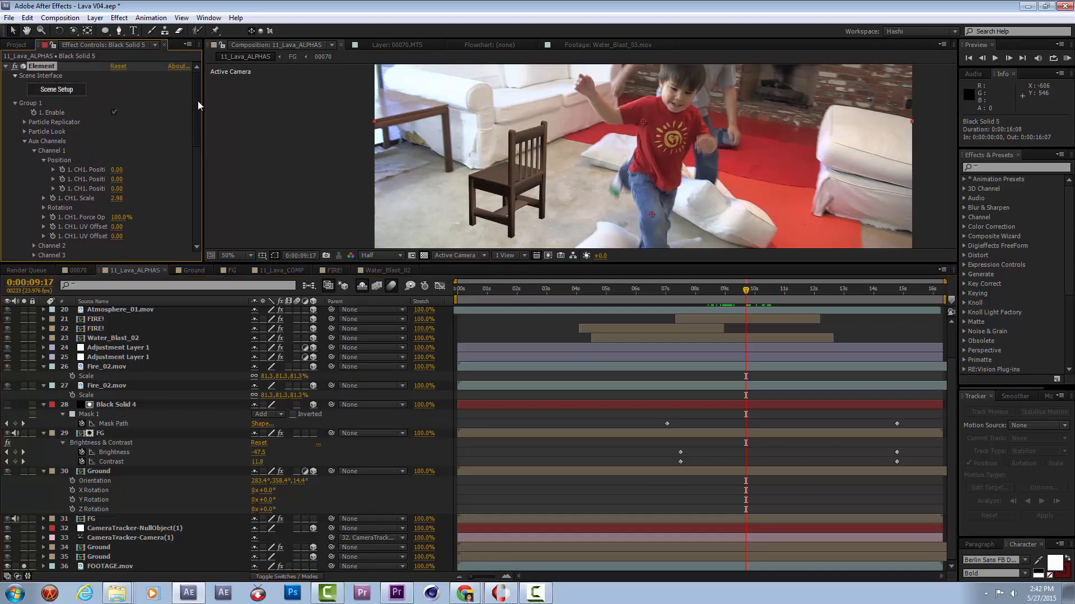
left_click(7, 67)
left_click(6, 66)
scroll(70, 144, "down", 5)
scroll(69, 145, "up", 3)
left_click(15, 104)
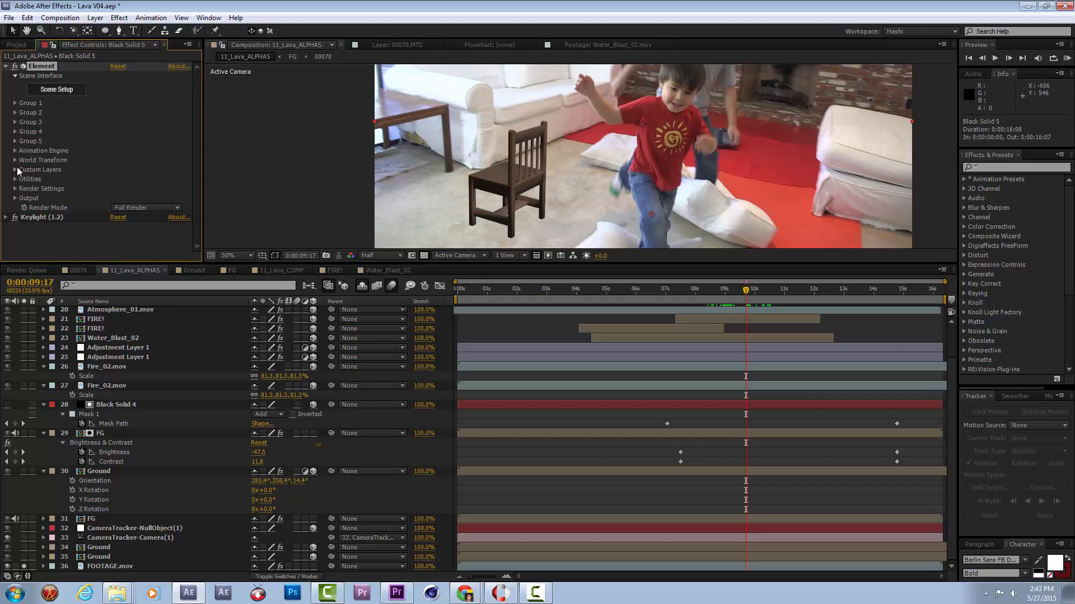
left_click(15, 189)
scroll(42, 192, "down", 4)
left_click(24, 142)
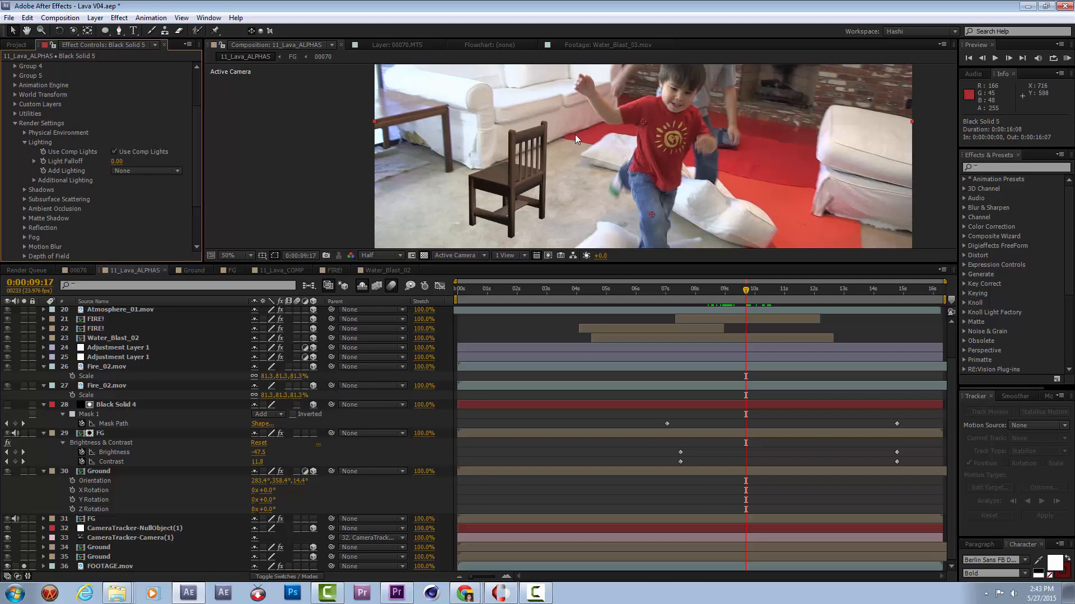
key("comma")
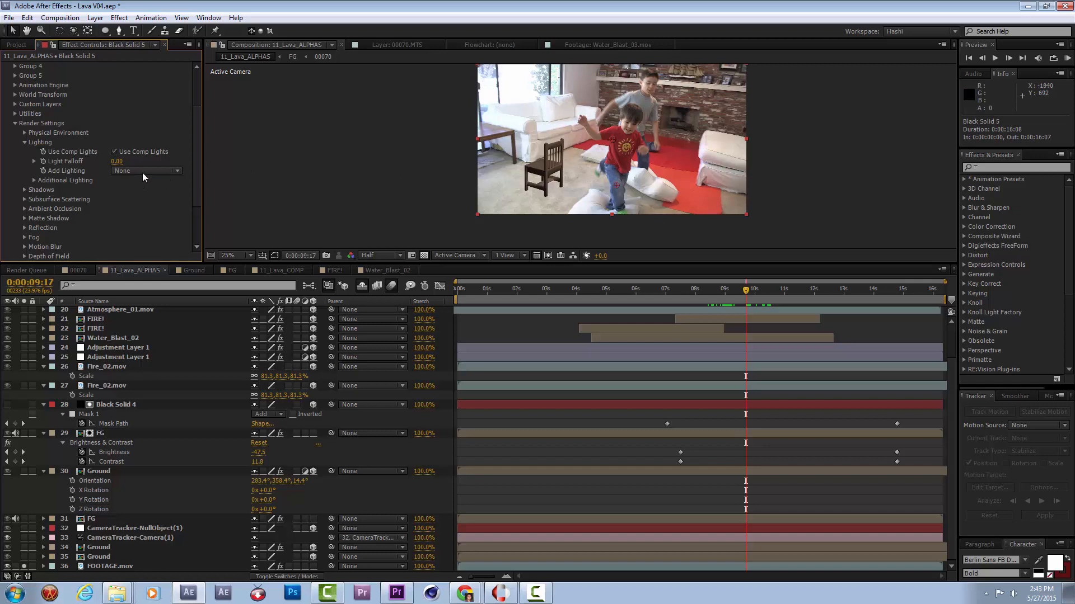
left_click(167, 170)
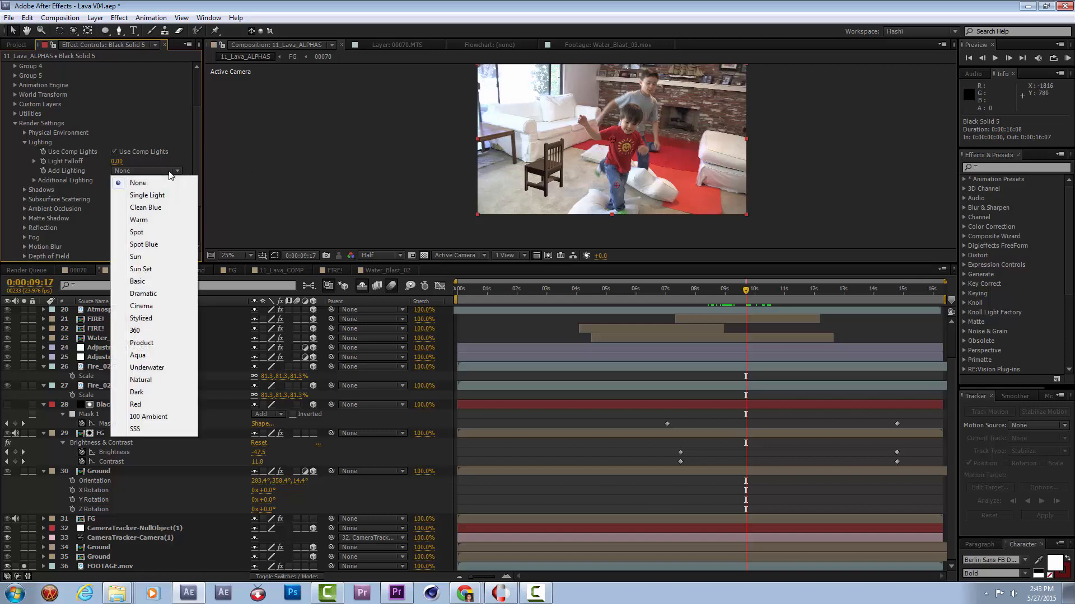
left_click(161, 305)
scroll(567, 180, "up", 2)
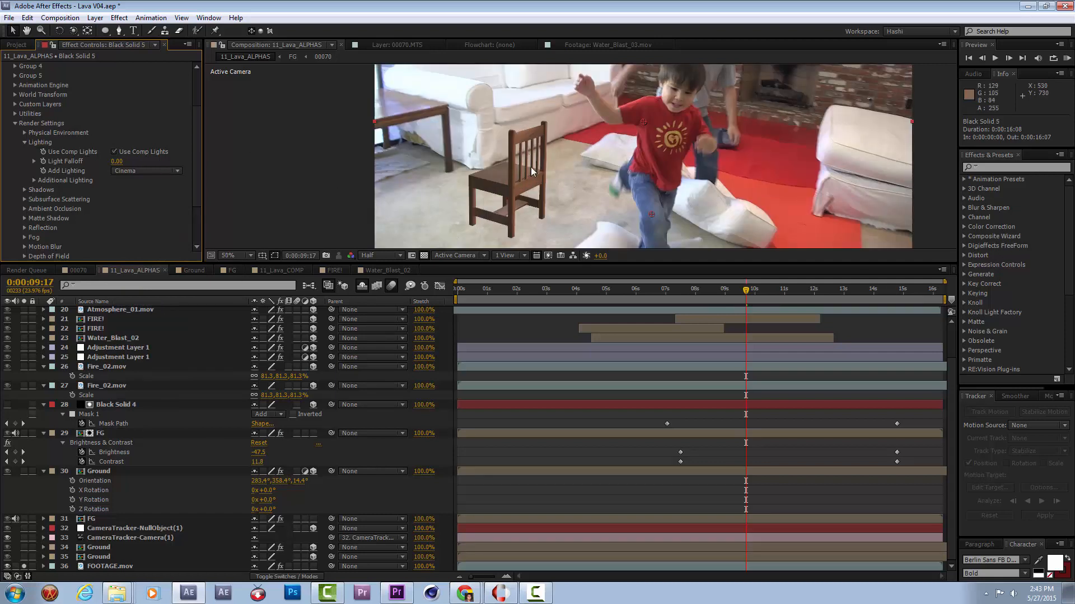
Rotate the chair's Additional Lighting to X 21°, Y 288° and Z 28° to match the room's light.
left_click(34, 181)
left_click(44, 199)
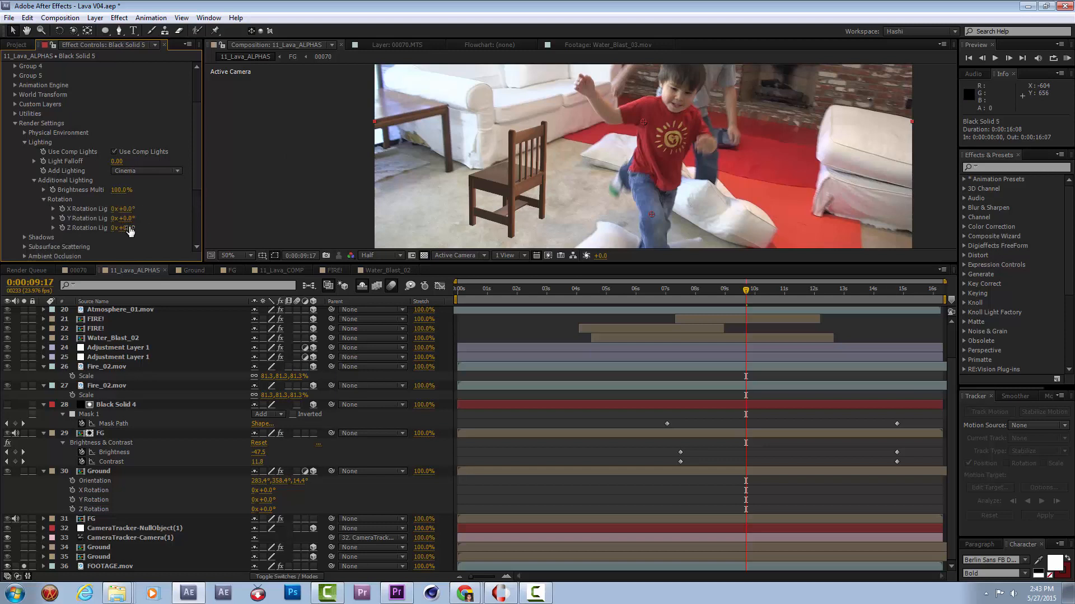
mouse_move(134, 219)
left_mouse_down()
mouse_move(806, 196)
mouse_move(222, 190)
mouse_move(122, 219)
mouse_move(254, 221)
mouse_move(165, 246)
left_mouse_up()
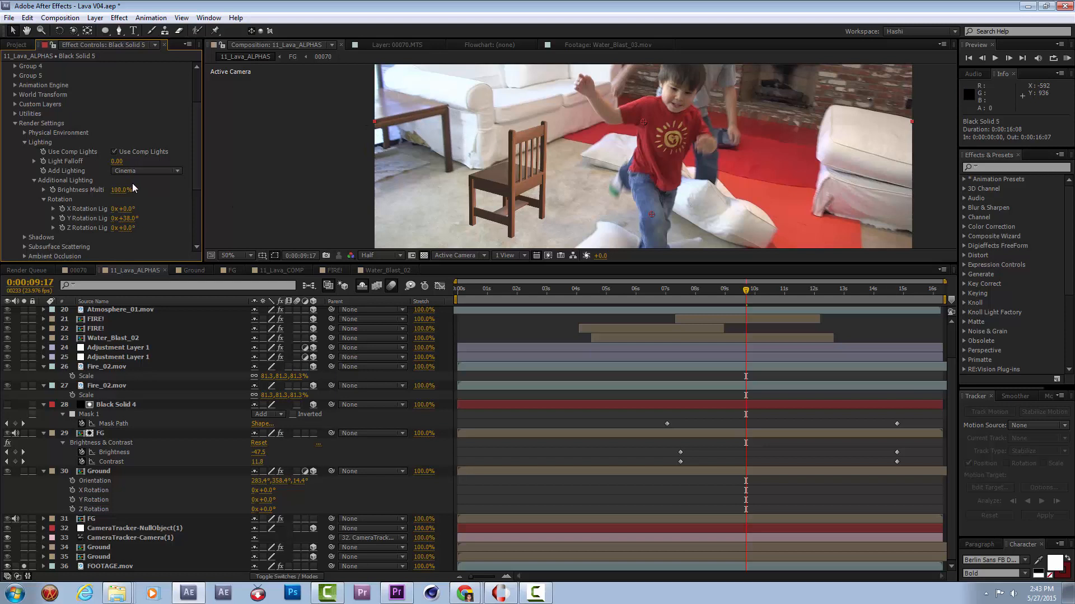
left_click_drag(129, 213, 292, 221)
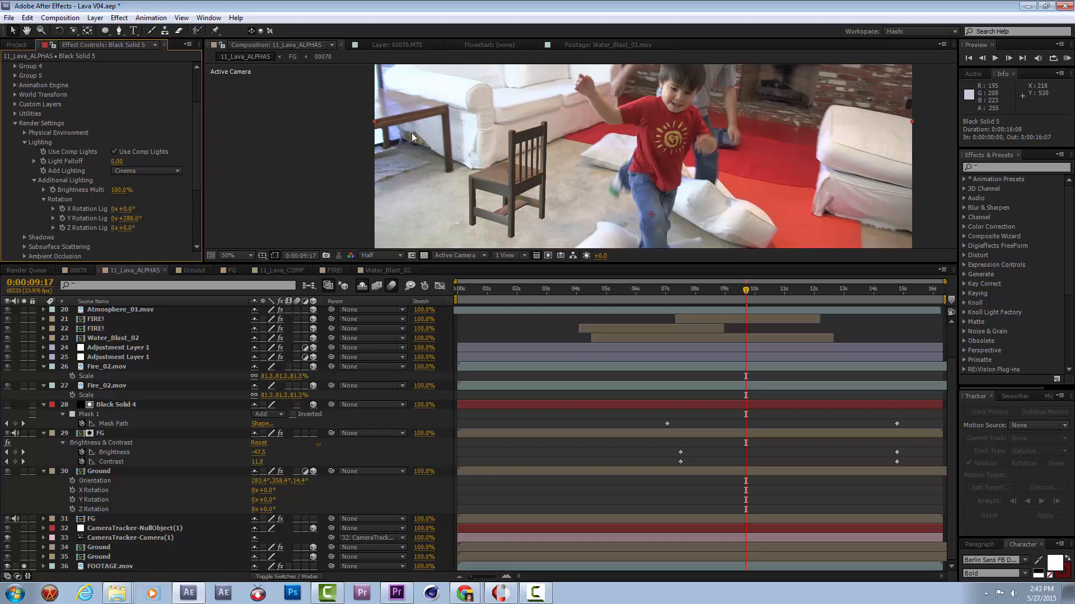
mouse_move(126, 228)
left_mouse_down()
mouse_move(162, 229)
mouse_move(148, 236)
mouse_move(143, 209)
mouse_move(202, 207)
mouse_move(115, 209)
mouse_move(161, 218)
left_mouse_up()
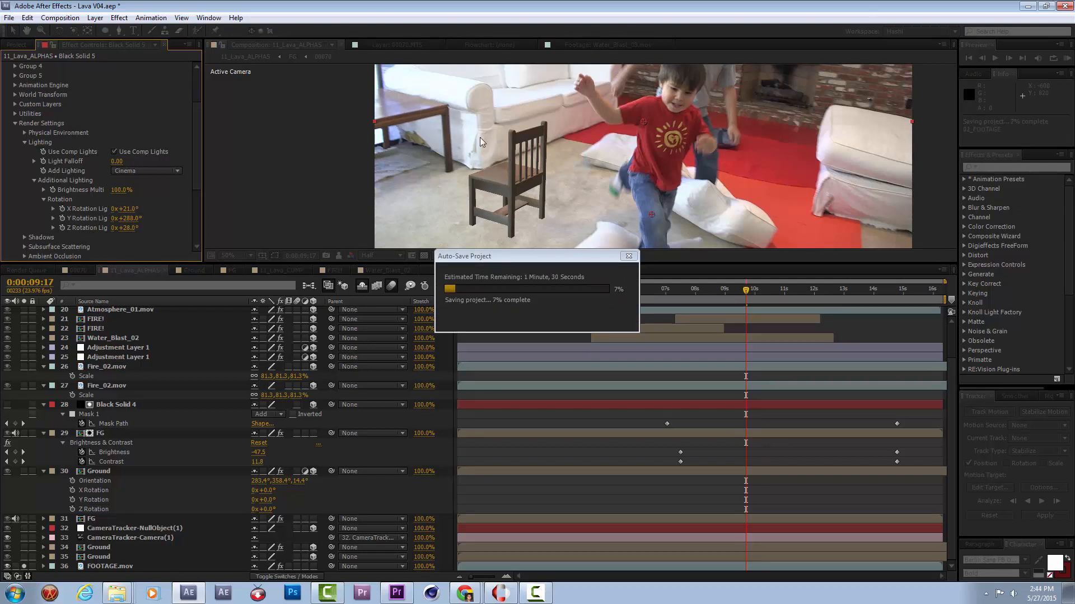
scroll(669, 207, "down", 2)
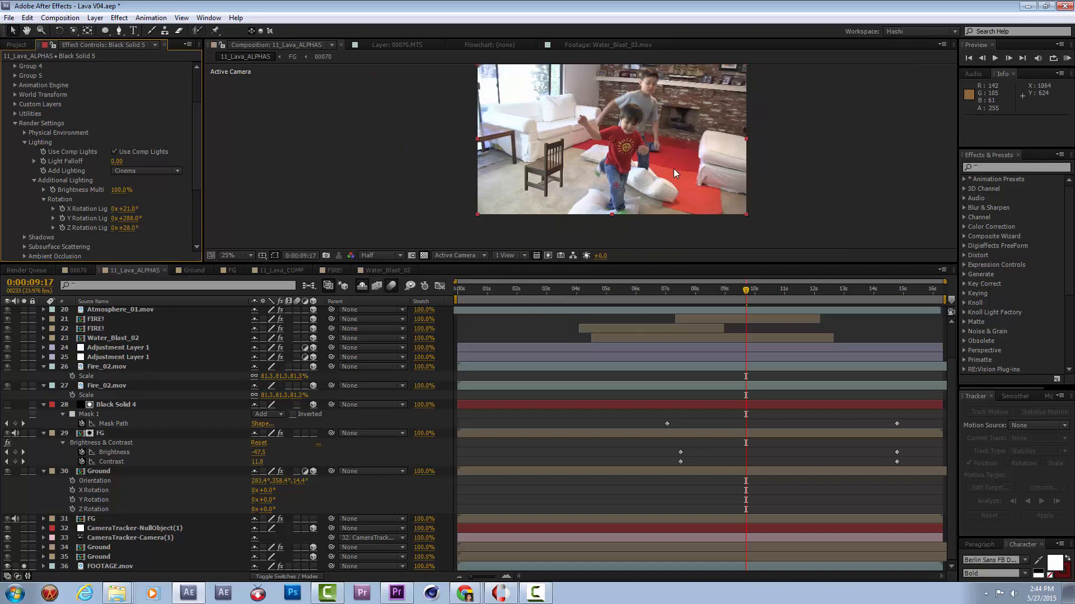
scroll(597, 180, "up", 2)
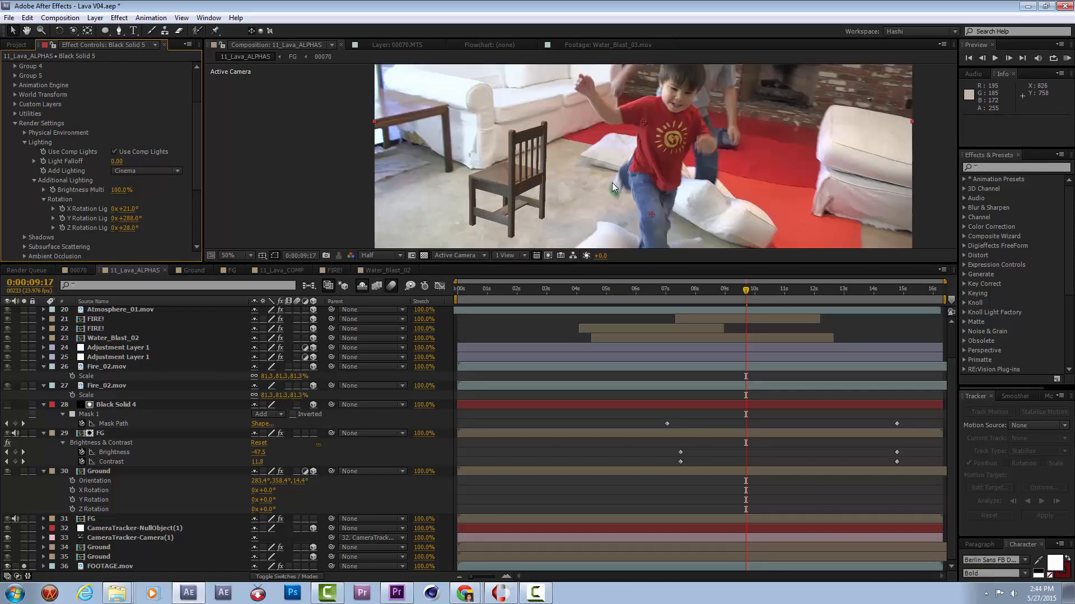
scroll(754, 354, "up", 3)
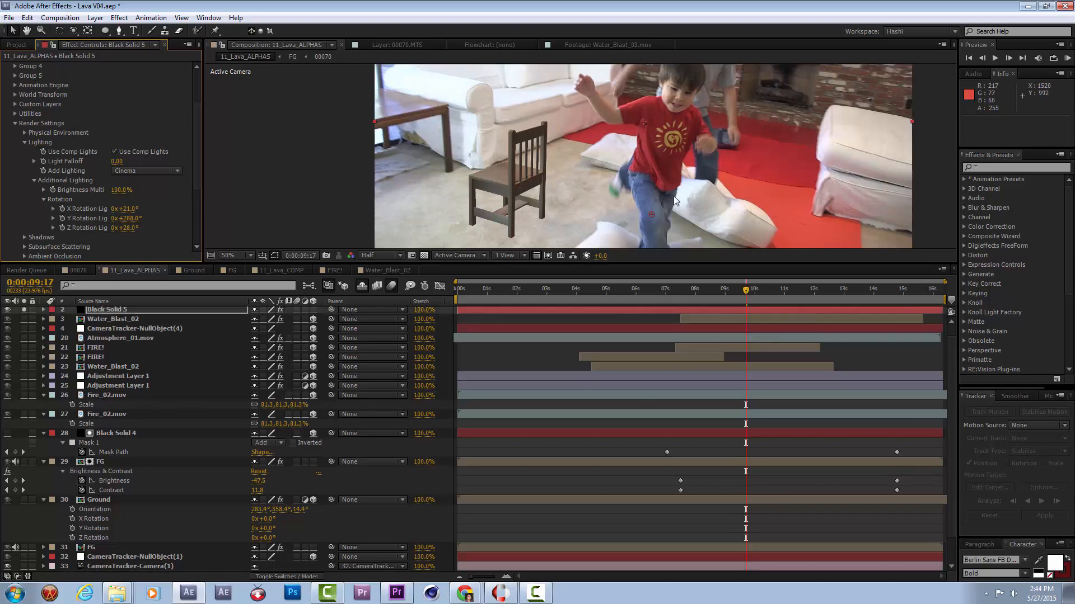
scroll(670, 211, "down", 2)
Enlarge the chair by raising the Channel 1 Scale in Element's Group 1 to about 3.68.
left_click_drag(197, 174, 202, 233)
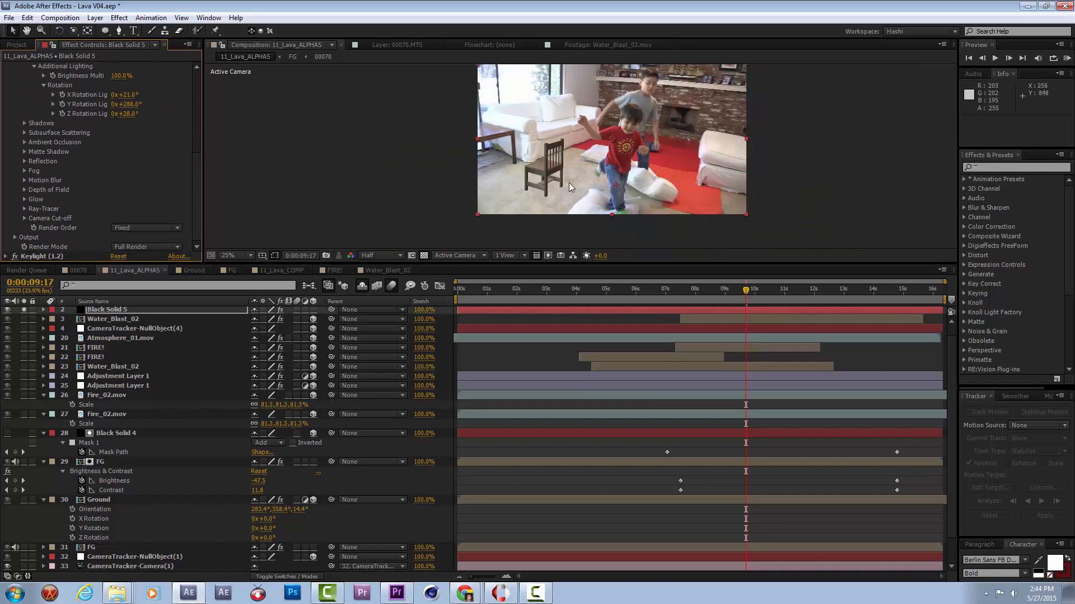
left_click_drag(199, 155, 205, 116)
scroll(33, 109, "up", 3)
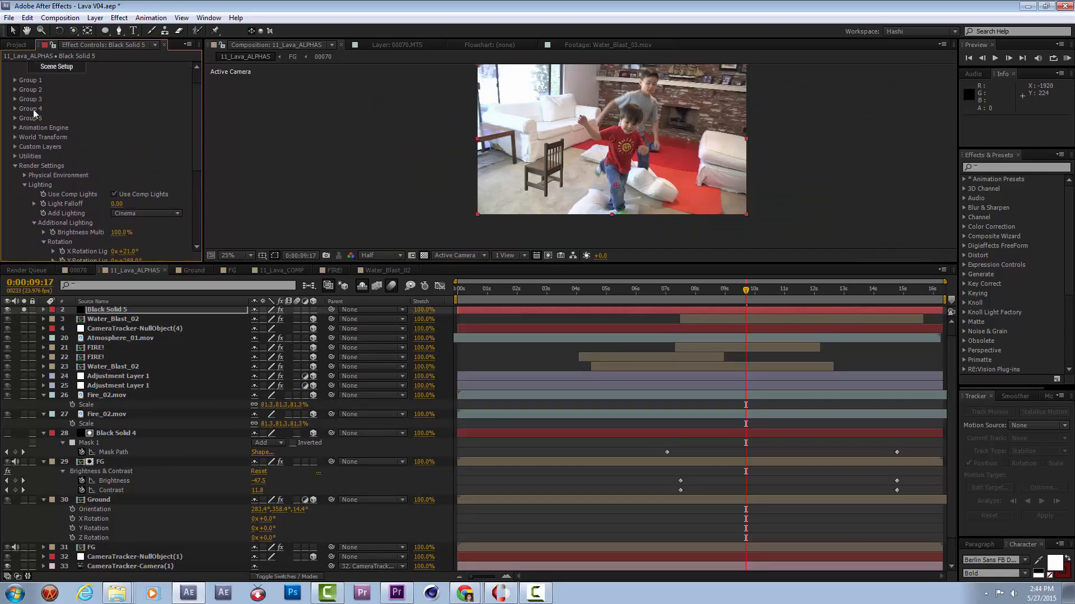
left_click(16, 80)
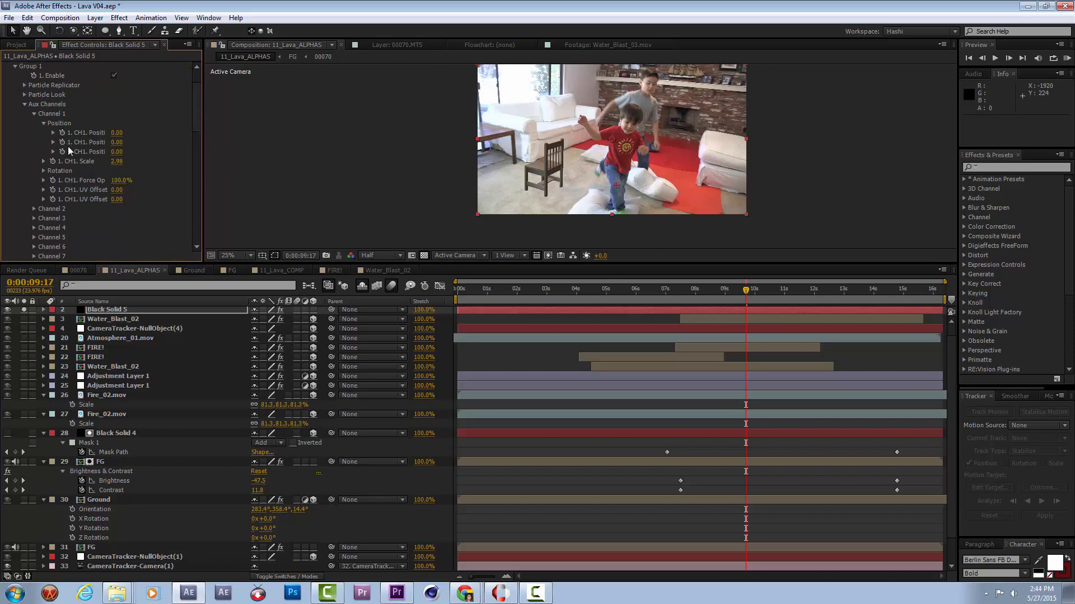
scroll(45, 87, "up", 1)
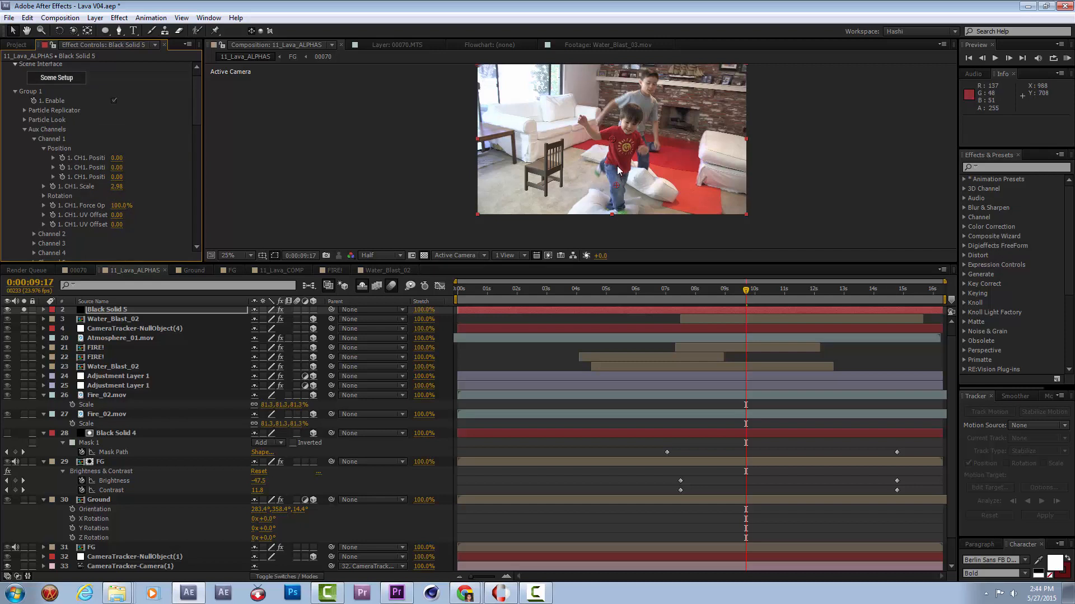
left_click_drag(119, 189, 161, 184)
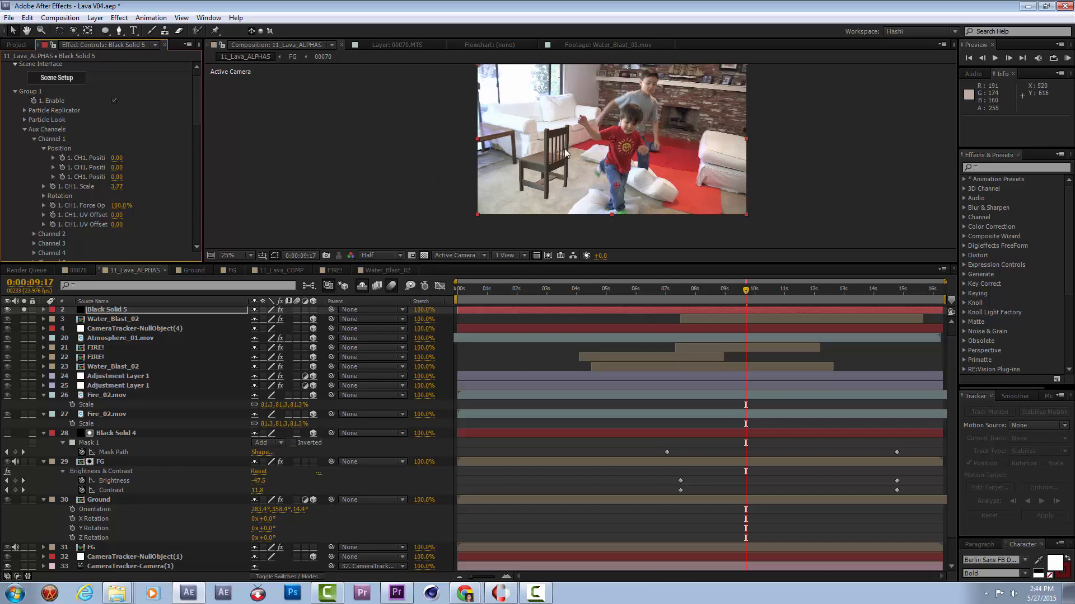
scroll(580, 156, "up", 2)
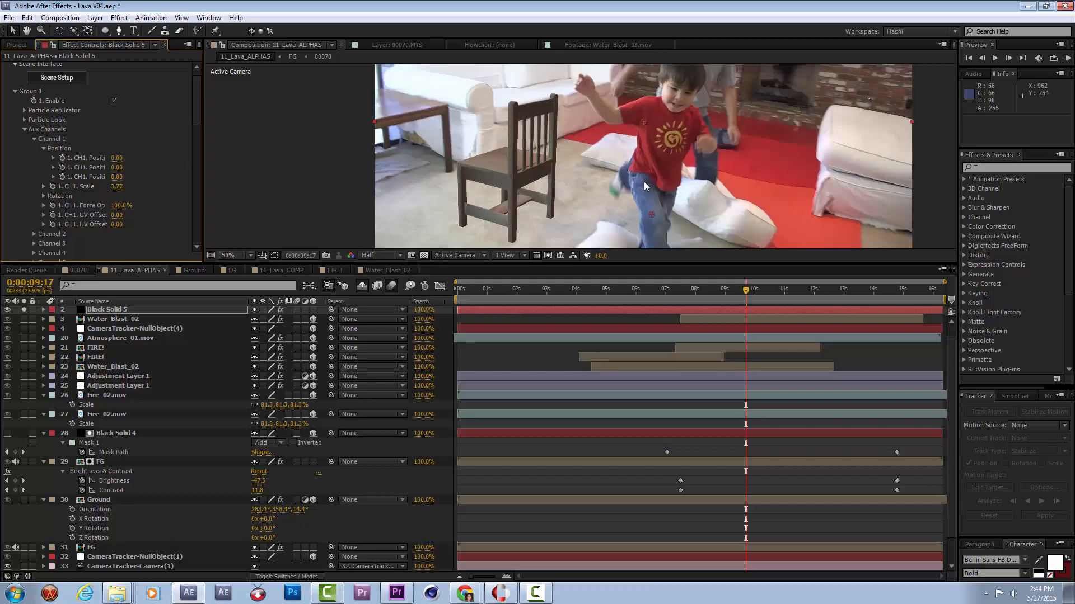
scroll(655, 196, "down", 2)
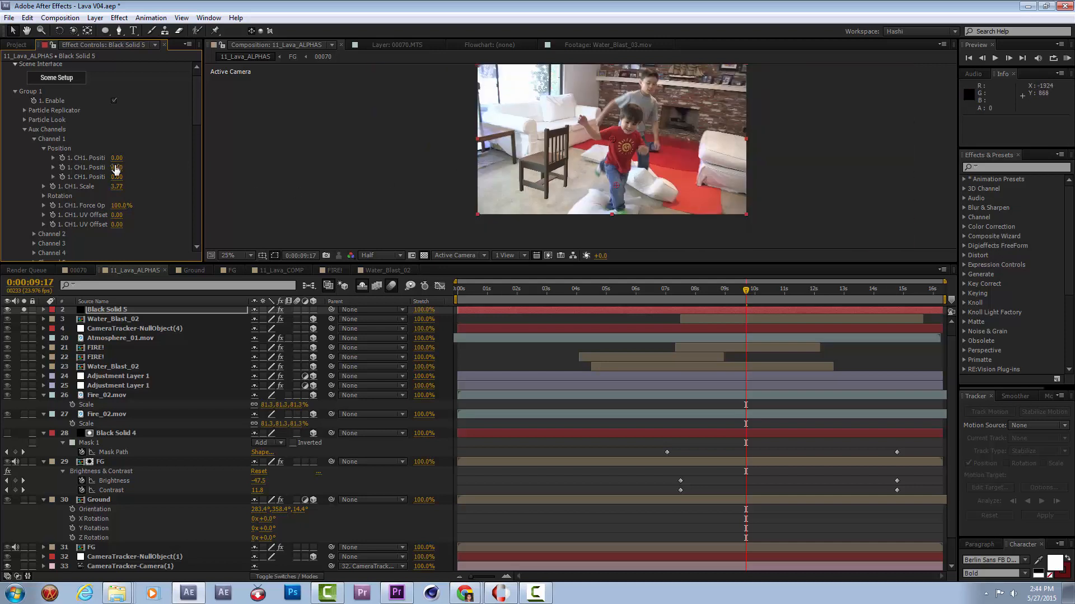
left_click_drag(116, 193, 111, 193)
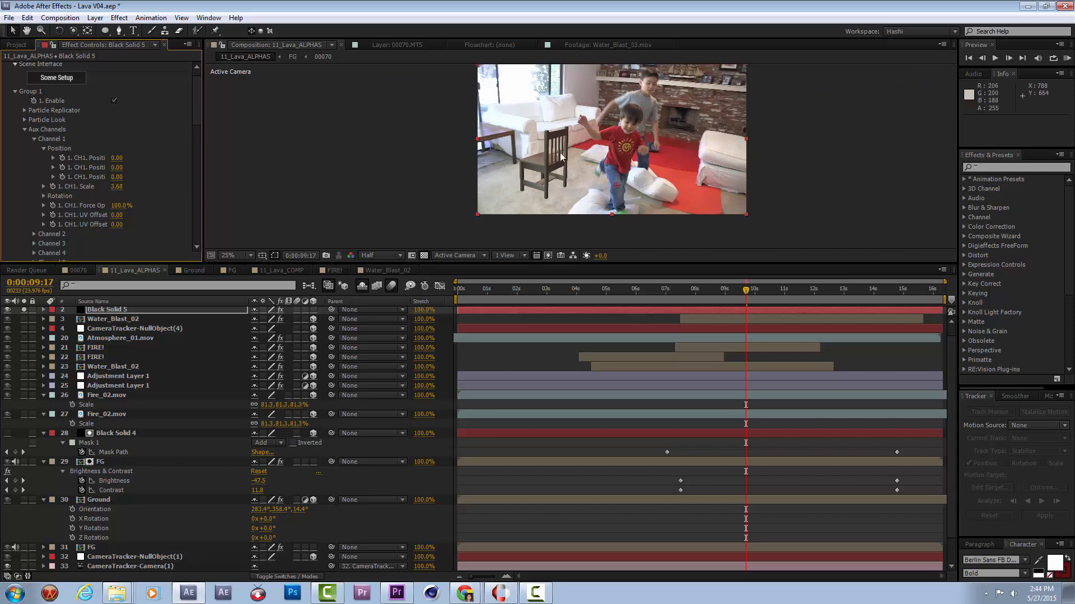
At 0:00:09:17, keyframe the chair's Channel 1 position and rotation, and set the Z position to 0.99 to move it beside the table.
scroll(582, 144, "up", 1)
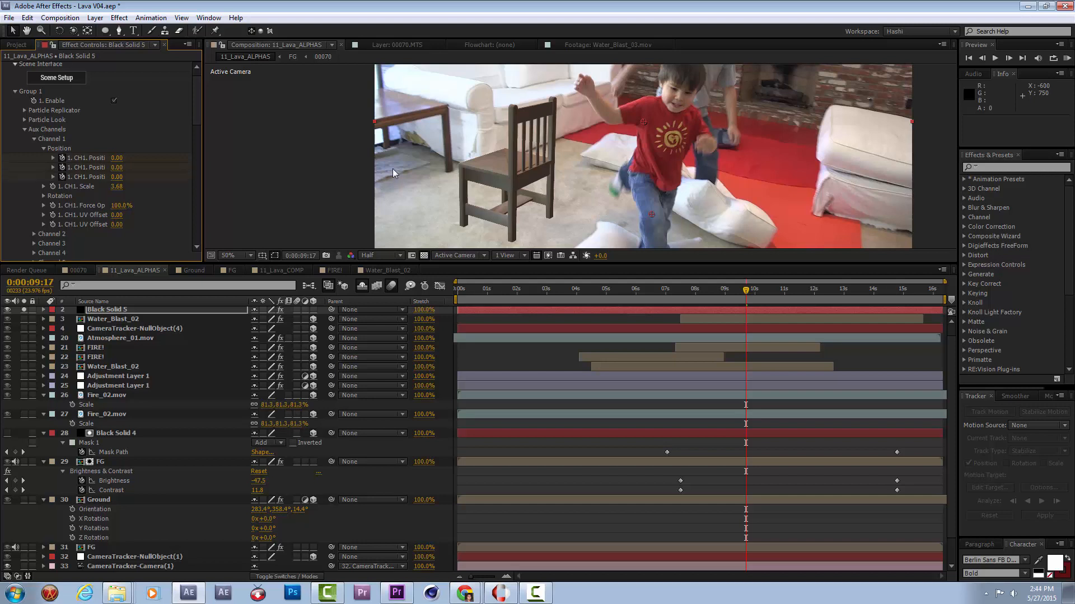
left_click(43, 196)
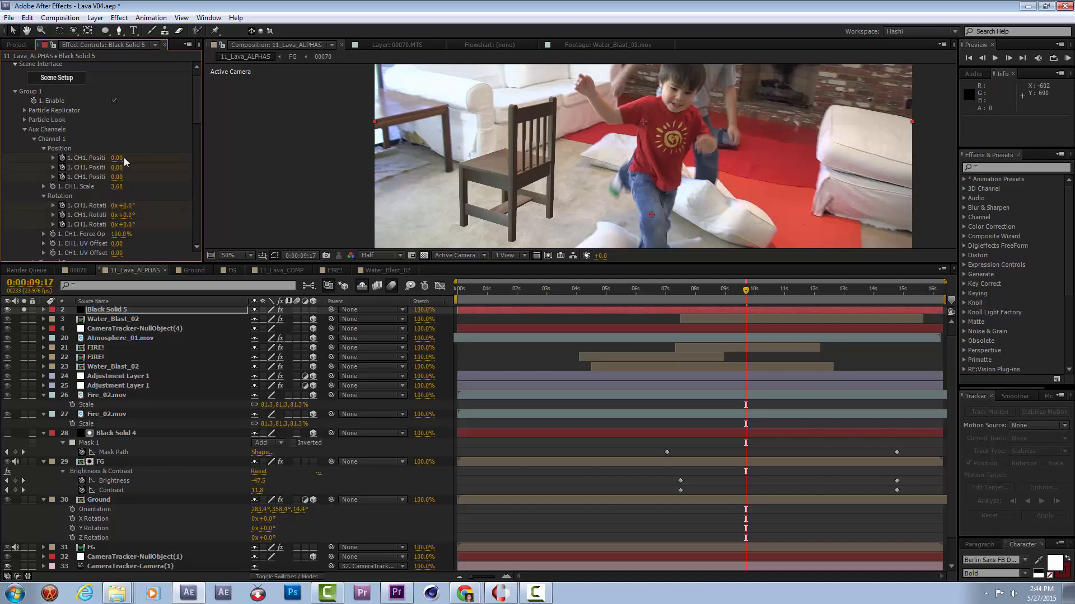
left_click_drag(115, 177, 178, 180)
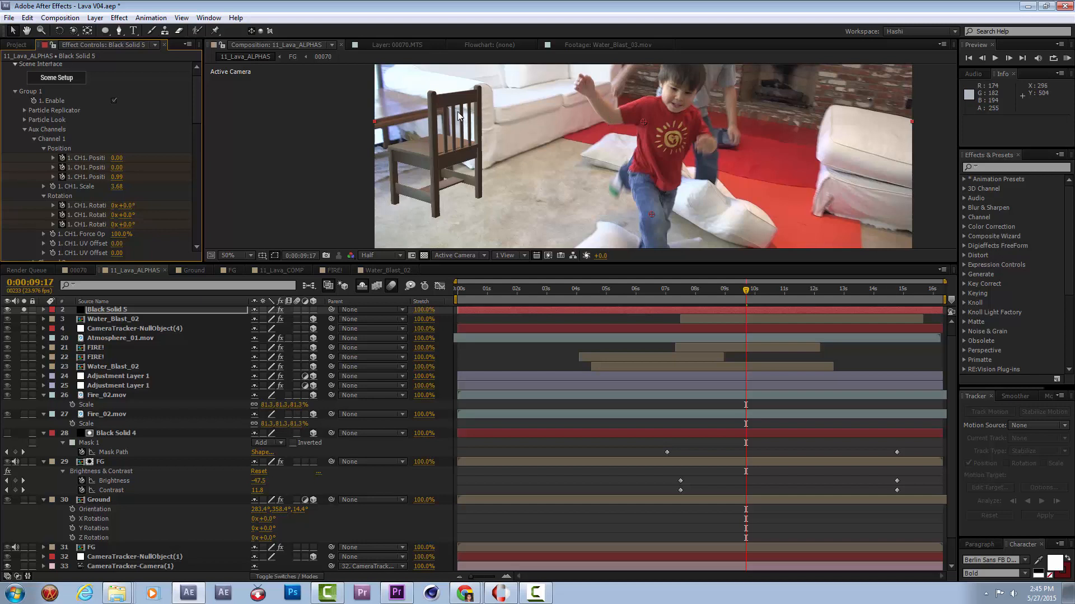
Reveal Black Solid 5's keyframes and move all six Channel 1 position and rotation keyframes to 0:00:08:11.
scroll(458, 112, "down", 1)
left_click_drag(723, 286, 713, 307)
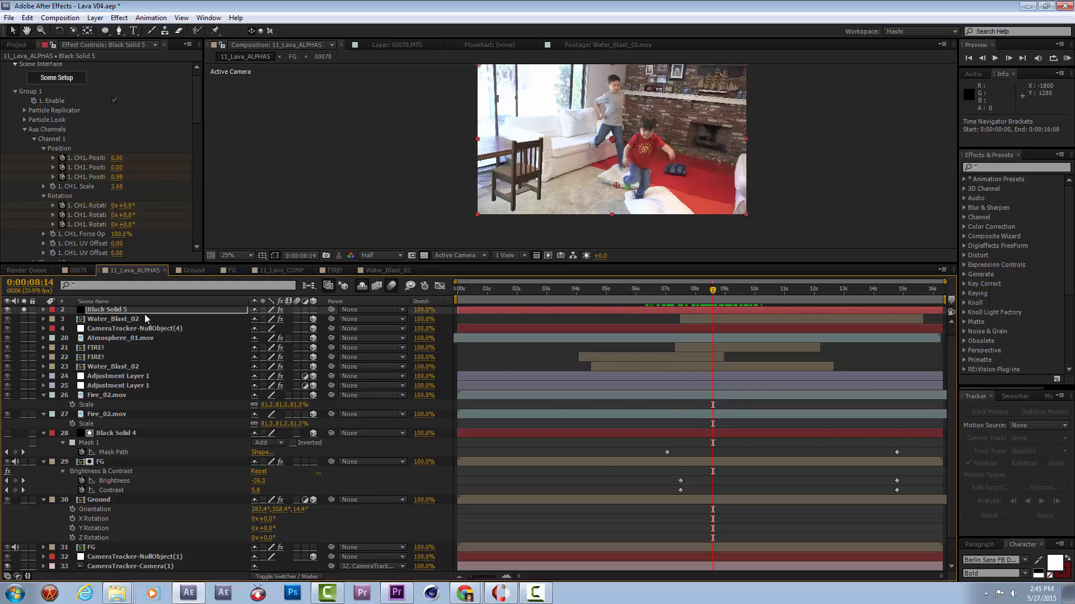
scroll(144, 314, "up", 1)
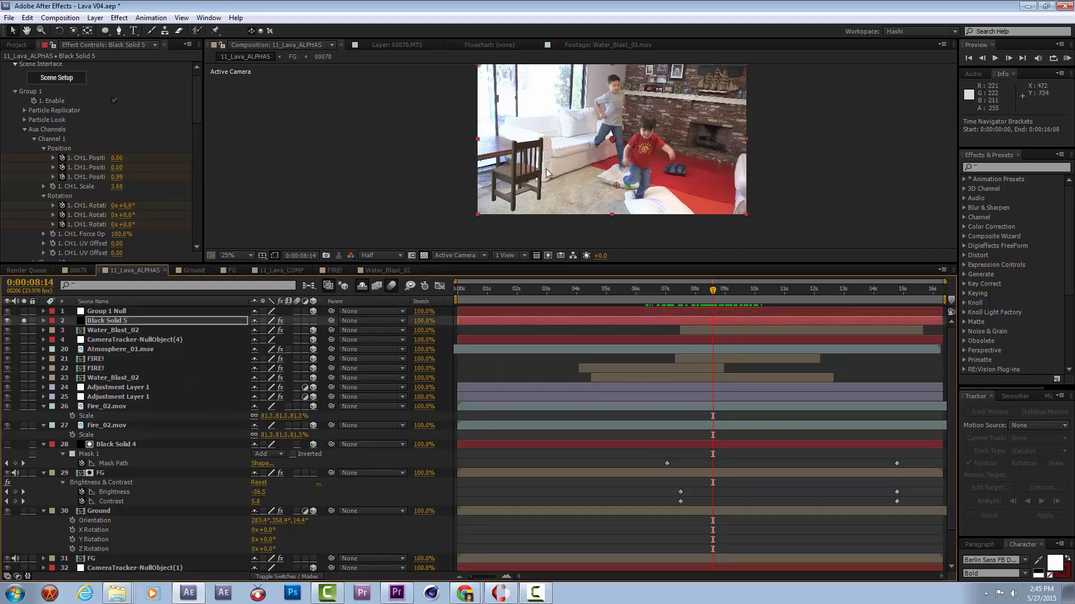
key("u")
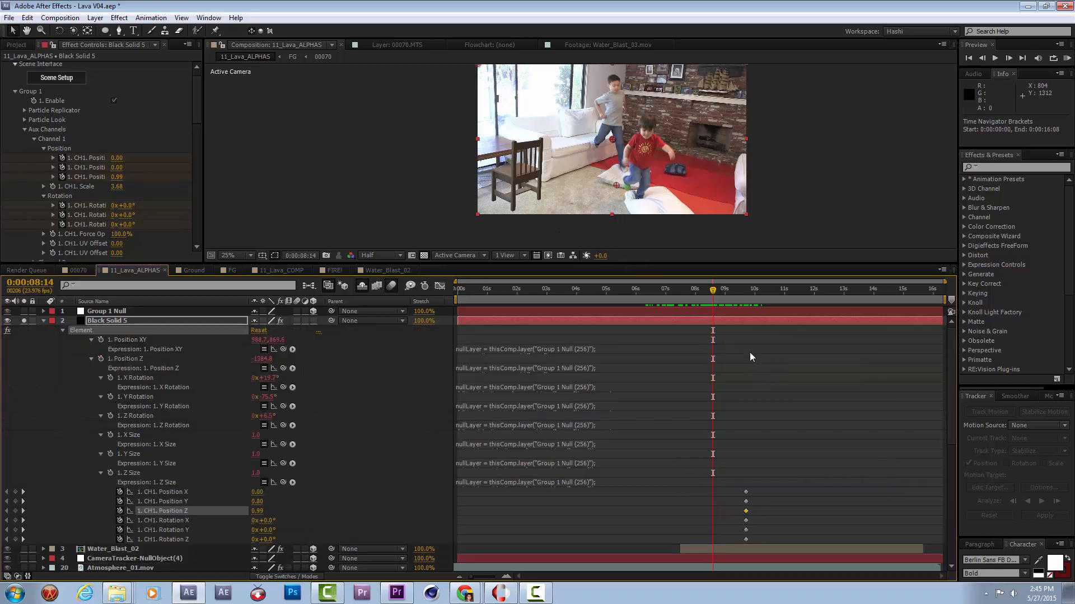
left_click_drag(763, 487, 746, 538)
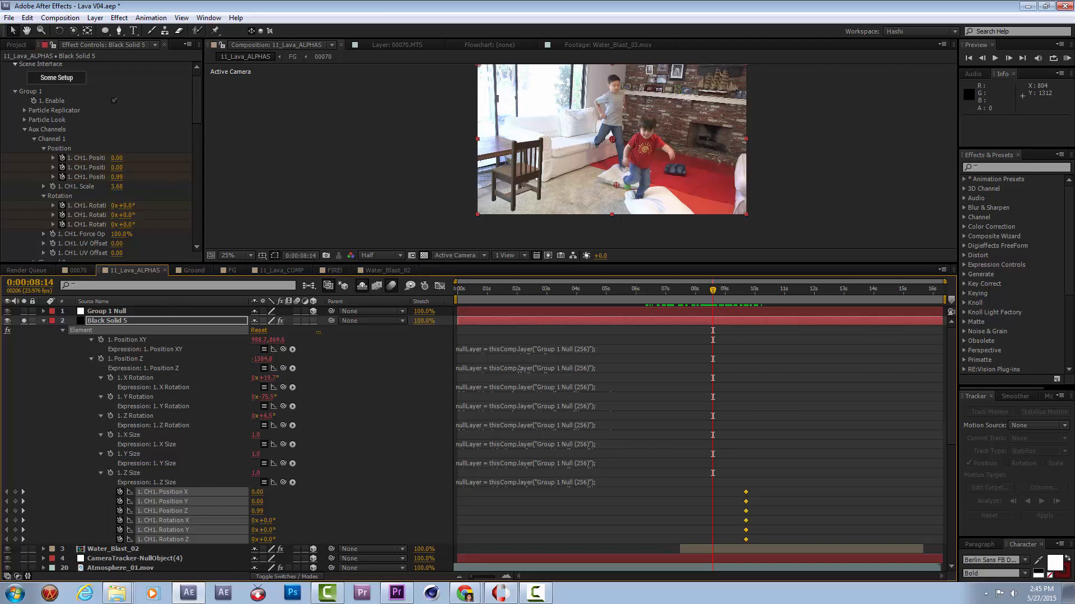
scroll(762, 488, "down", 3)
left_click_drag(747, 435, 706, 436)
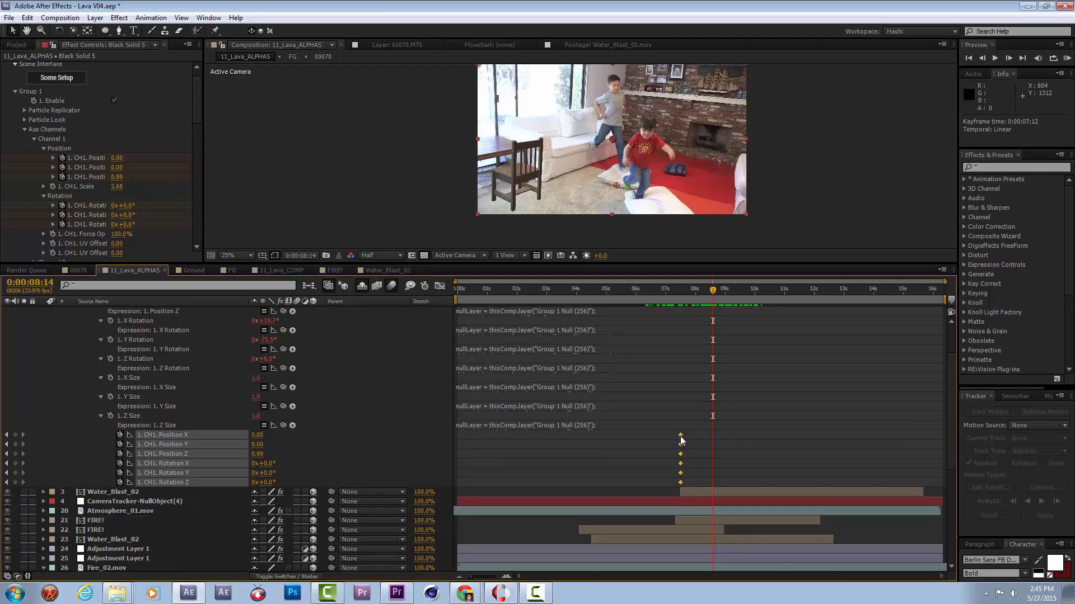
left_click(667, 292)
left_click(675, 294)
left_click_drag(680, 293, 710, 298)
left_click_drag(685, 444, 708, 444)
At 0:00:15:08, tip the chair over by setting the Channel 1 X rotation to -74°.
left_click_drag(726, 285, 912, 298)
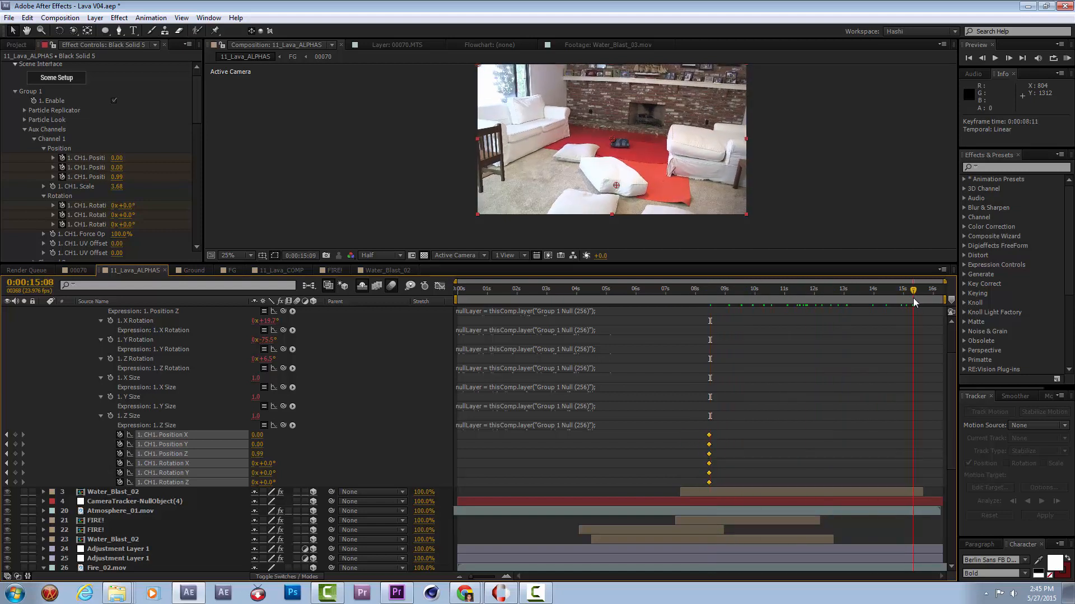
mouse_move(129, 218)
left_mouse_down()
mouse_move(136, 207)
mouse_move(111, 219)
left_mouse_up()
key("ctrl+z")
left_click_drag(109, 222, 105, 224)
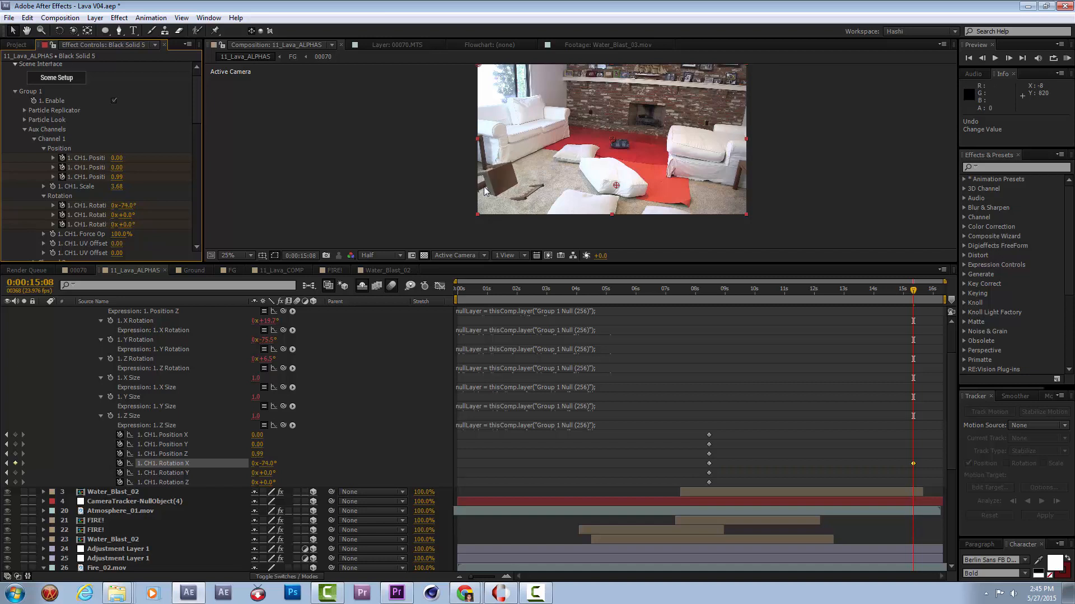
Sink the tipped chair into the floor by setting Channel 1's position to X -0.25, Y 0.32 and Z 0.54.
left_click_drag(118, 167, 126, 167)
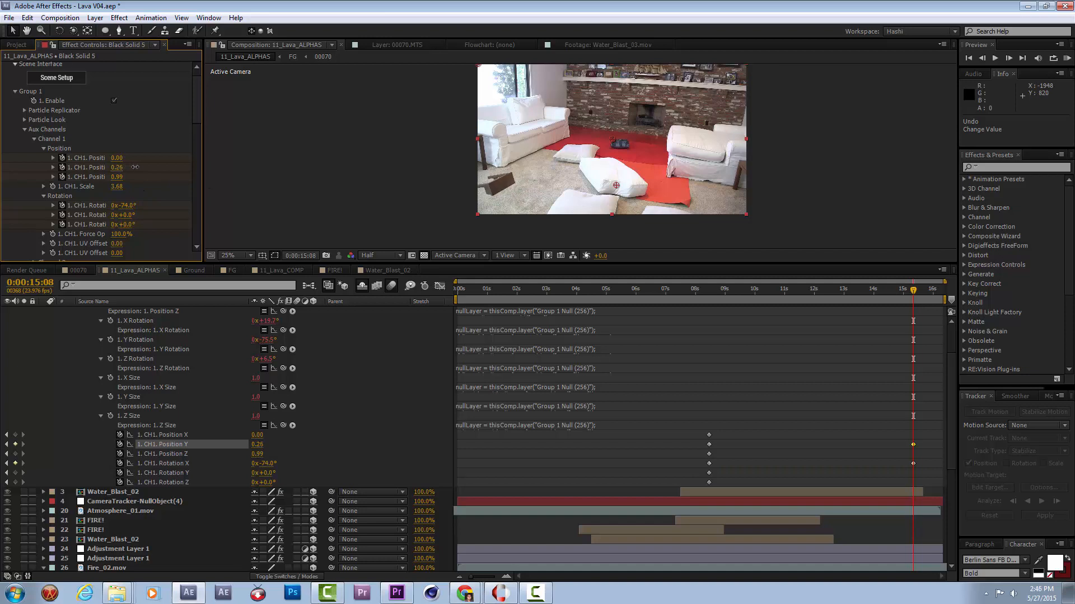
mouse_move(137, 169)
left_mouse_down()
mouse_move(123, 174)
mouse_move(118, 159)
mouse_move(117, 177)
mouse_move(95, 177)
mouse_move(116, 161)
mouse_move(133, 167)
left_mouse_up()
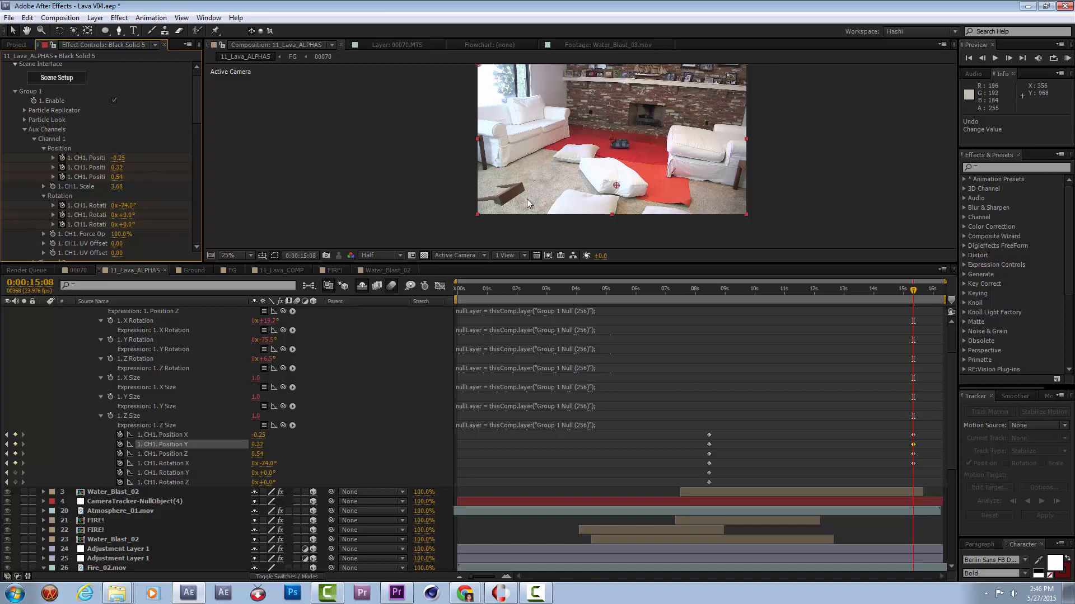
scroll(526, 199, "up", 2)
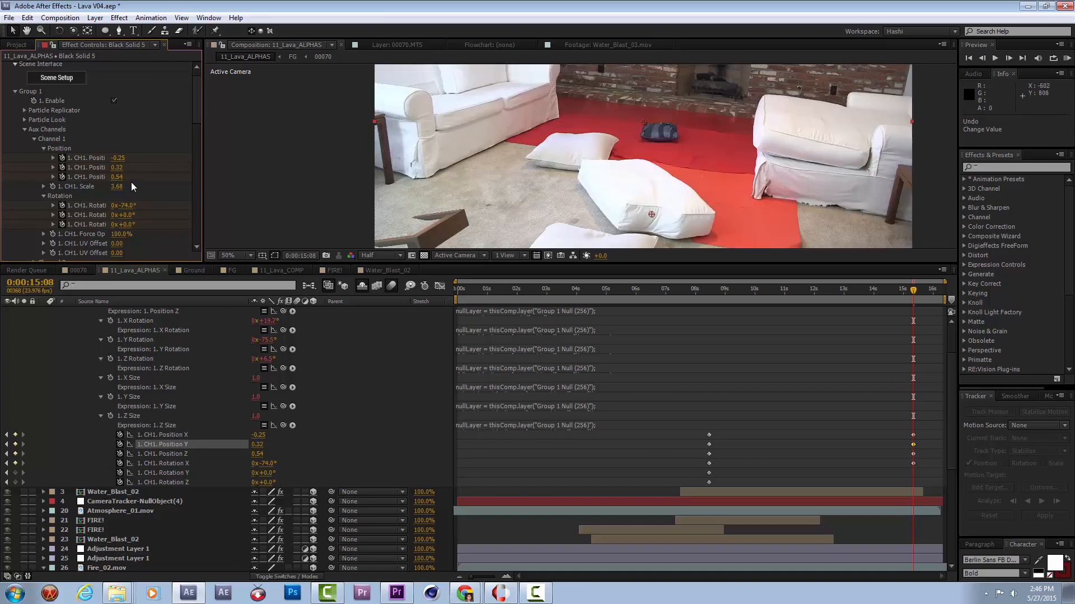
Apply Easy Ease to the Channel 1 position and X rotation keyframes at 0:00:08:11.
left_click_drag(752, 434, 684, 467)
key("F9")
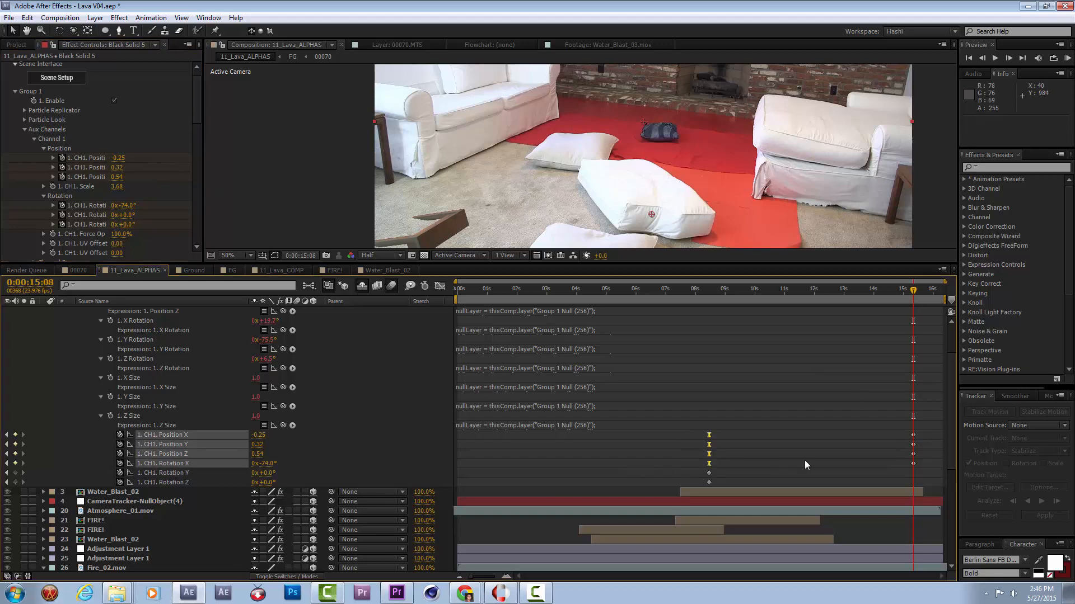
left_click(763, 405)
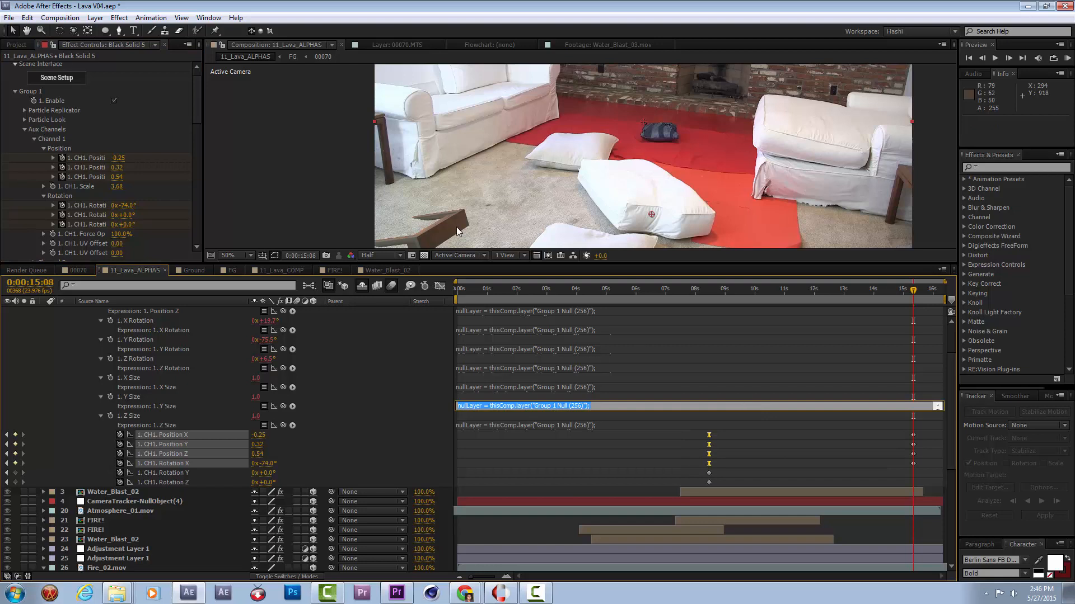
Enlarge the composition view and run a RAM preview of the chair's sinking animation from 0:00:08:11.
left_click_drag(731, 286, 707, 297)
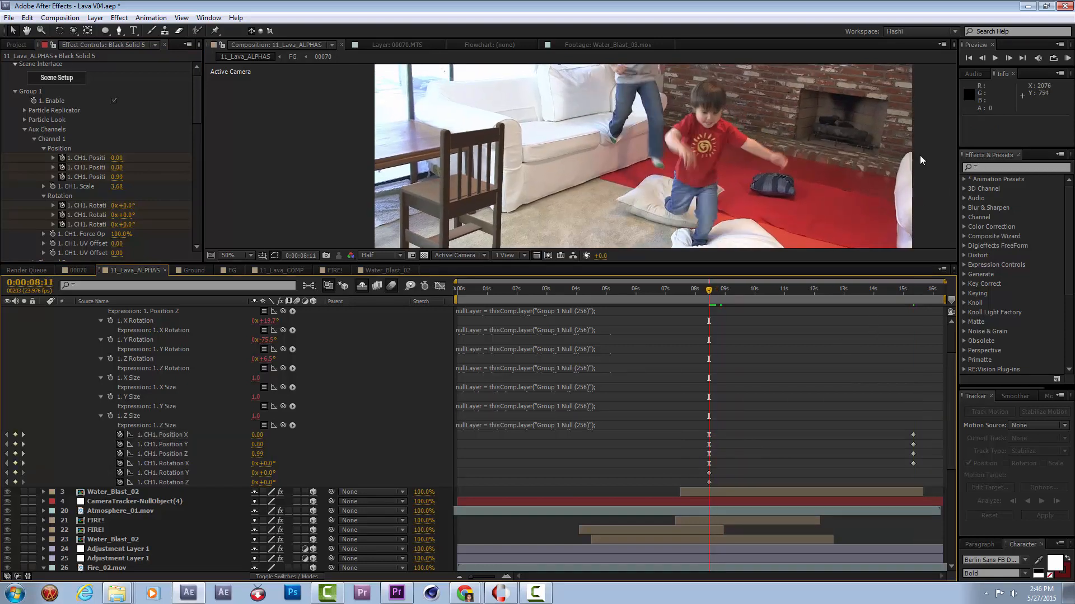
left_click_drag(722, 160, 664, 217)
left_click_drag(651, 275, 672, 397)
left_click_drag(600, 270, 605, 276)
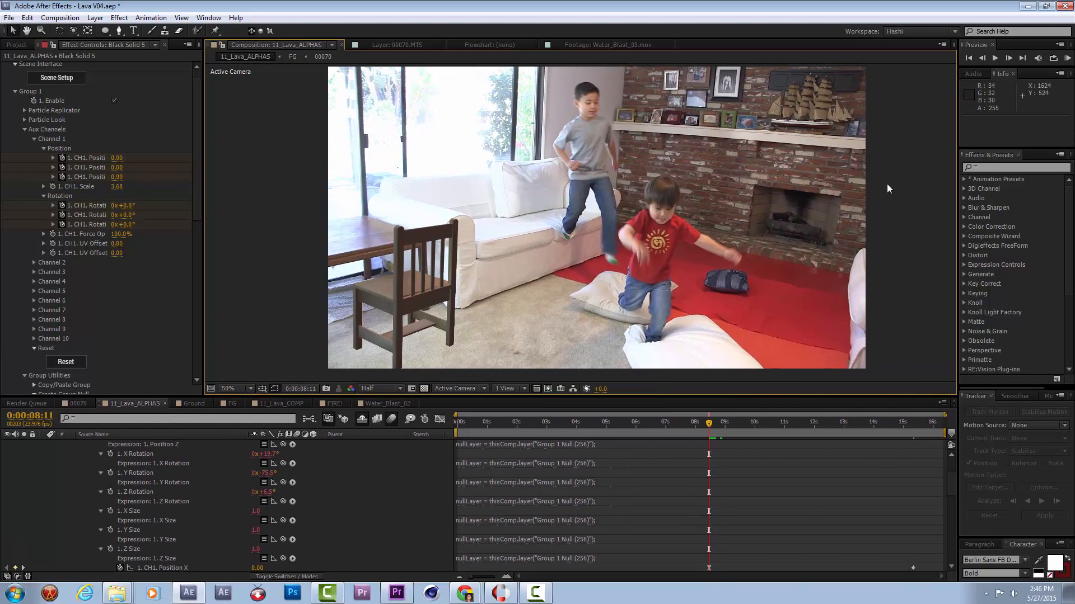
left_click(1067, 58)
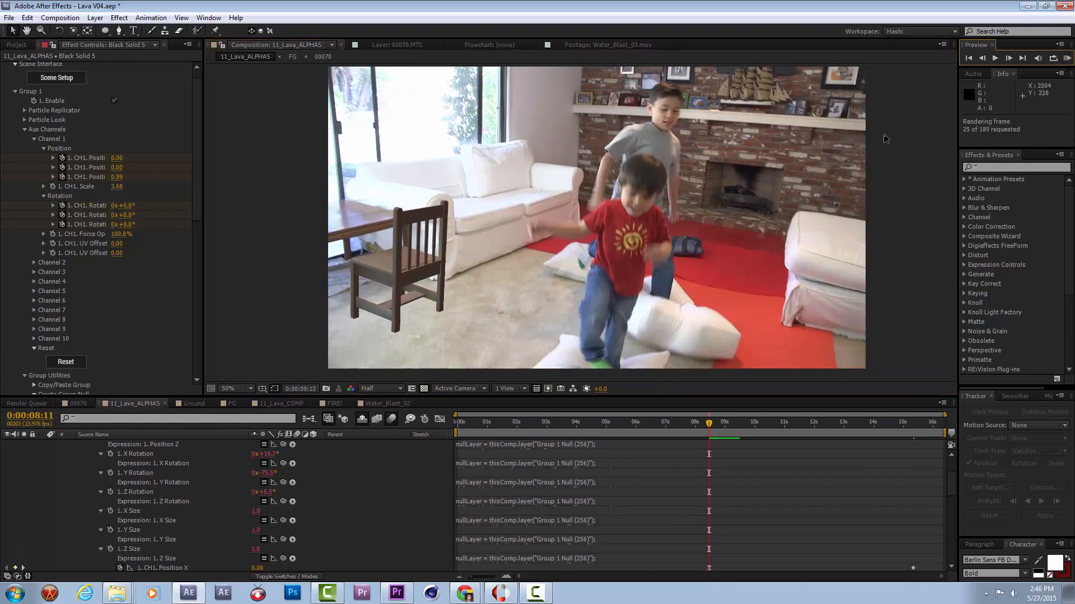
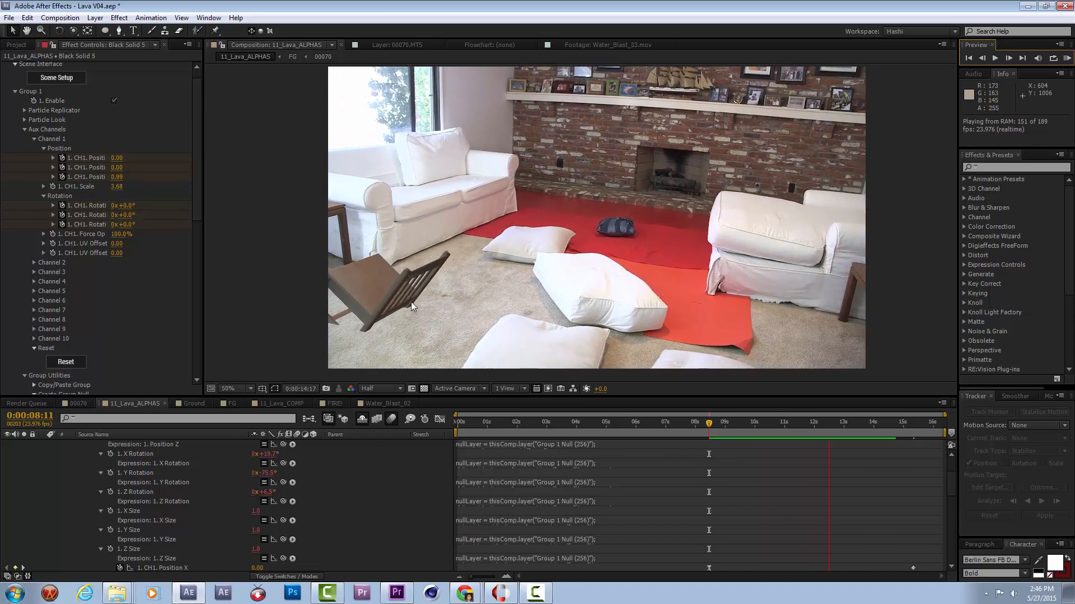
At 0:00:15:08, twist the tipped chair by setting the Channel 1 Y rotation to 34°.
key("space")
scroll(892, 470, "down", 1)
scroll(893, 469, "down", 1)
left_click(912, 425)
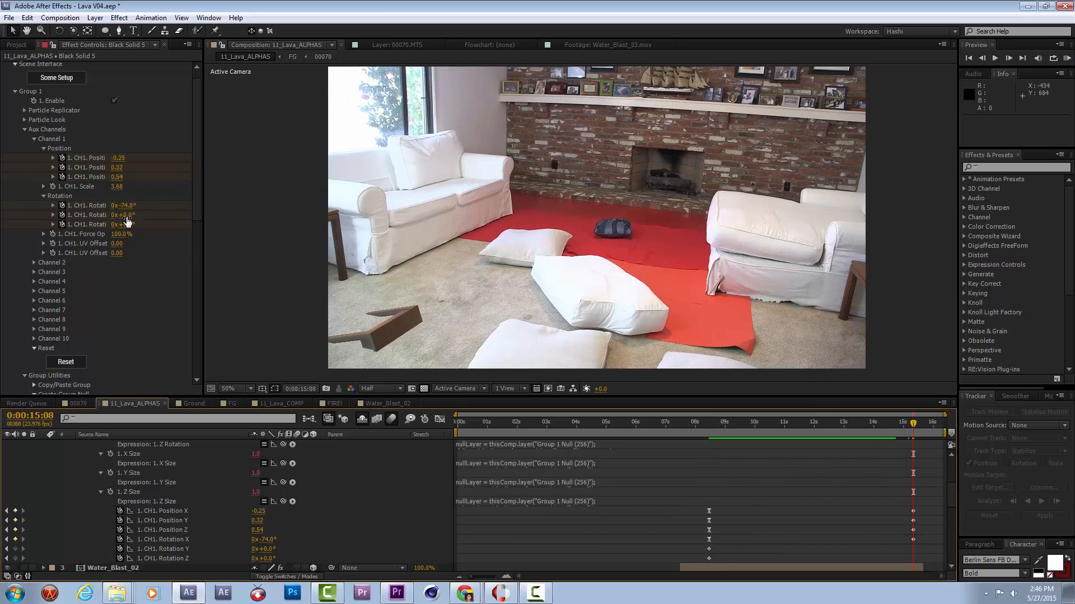
left_click_drag(129, 216, 156, 225)
Sink the chair deeper below the floor by setting the Channel 1 Y position to 0.63 at 0:00:15:08.
left_click_drag(929, 515, 914, 554)
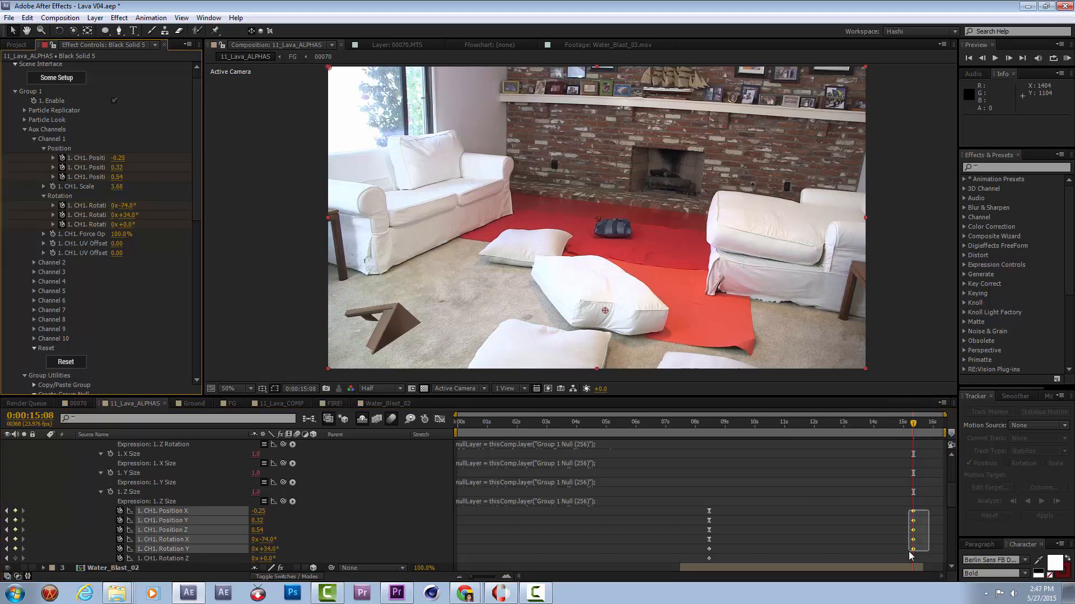
left_click(316, 525)
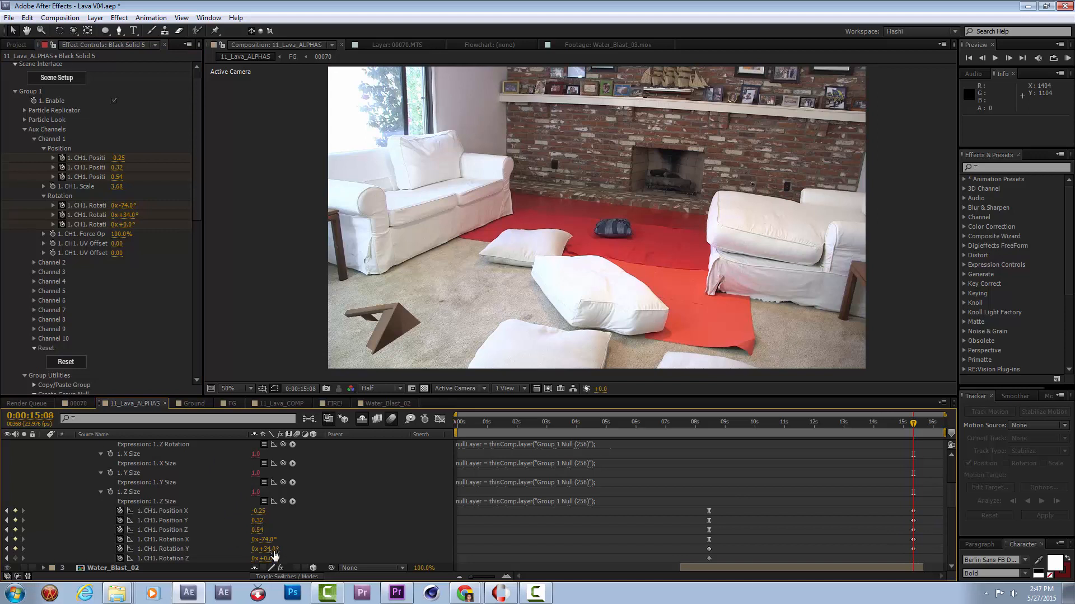
left_click_drag(262, 526, 281, 525)
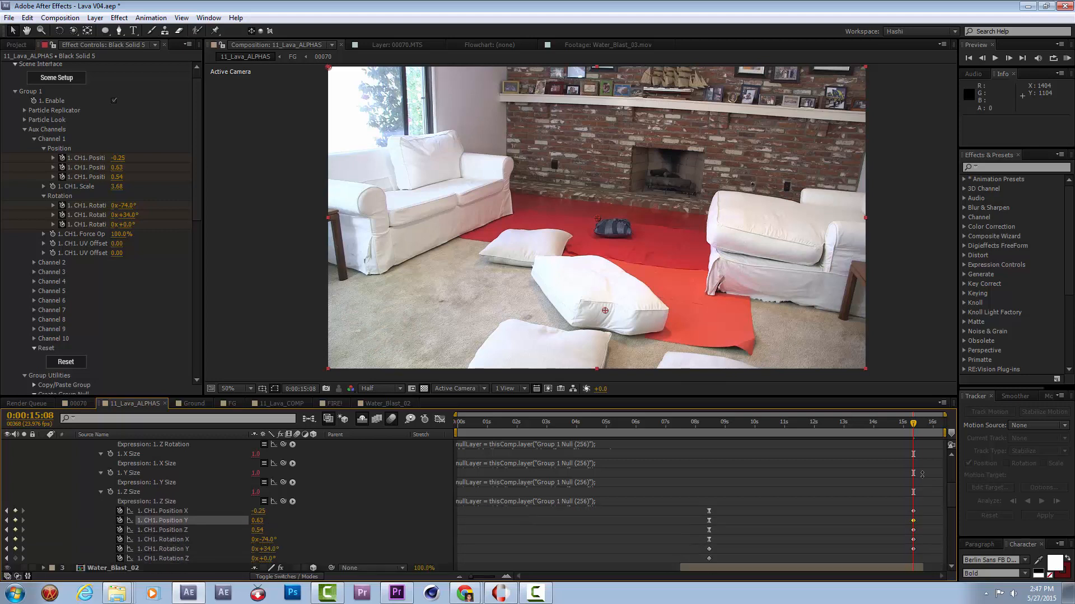
Move the final Channel 1 position and rotation keyframes to 0:00:12:03 and RAM preview the faster sinking.
left_click_drag(928, 511, 911, 549)
left_click(899, 549)
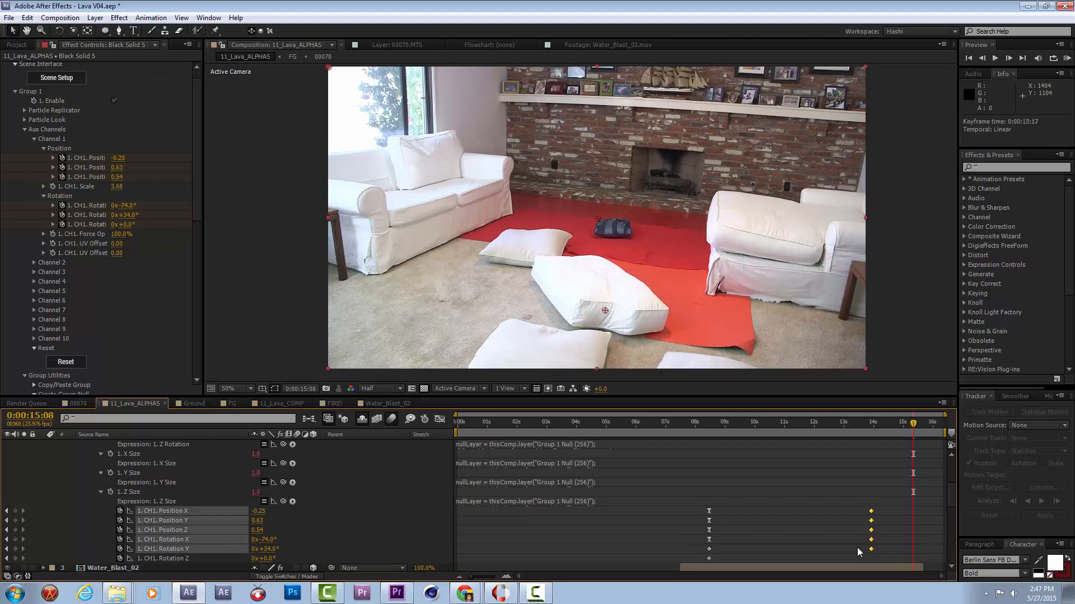
left_click(705, 422)
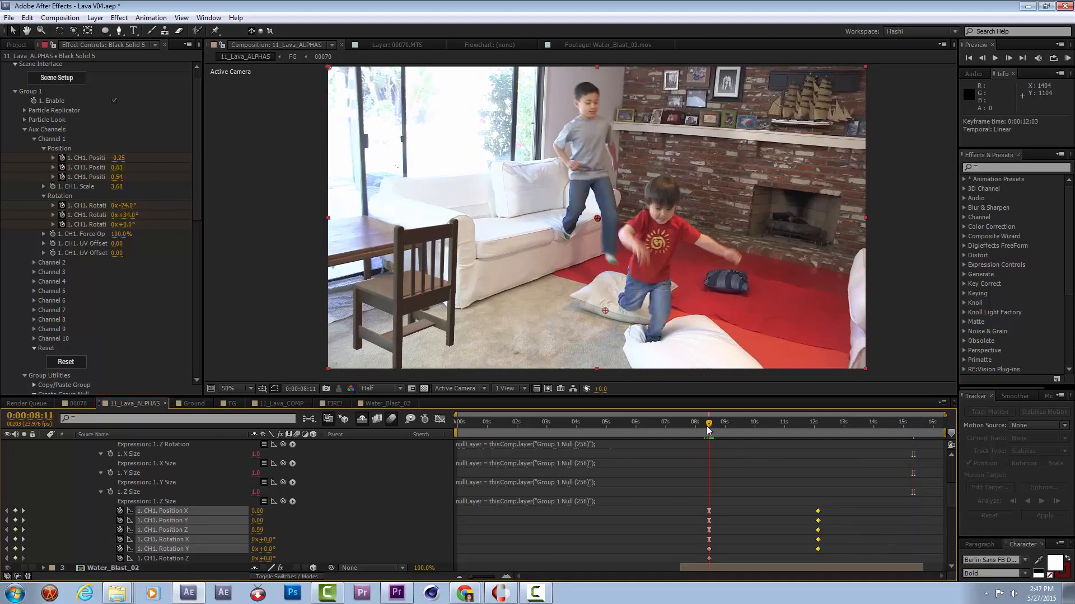
left_click(1053, 58)
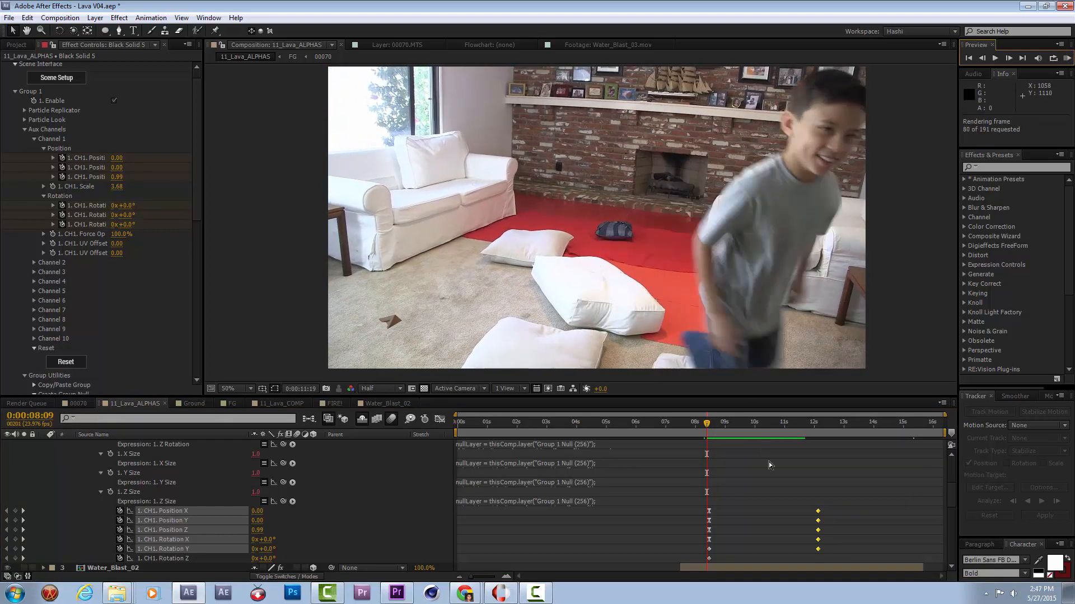
key("space")
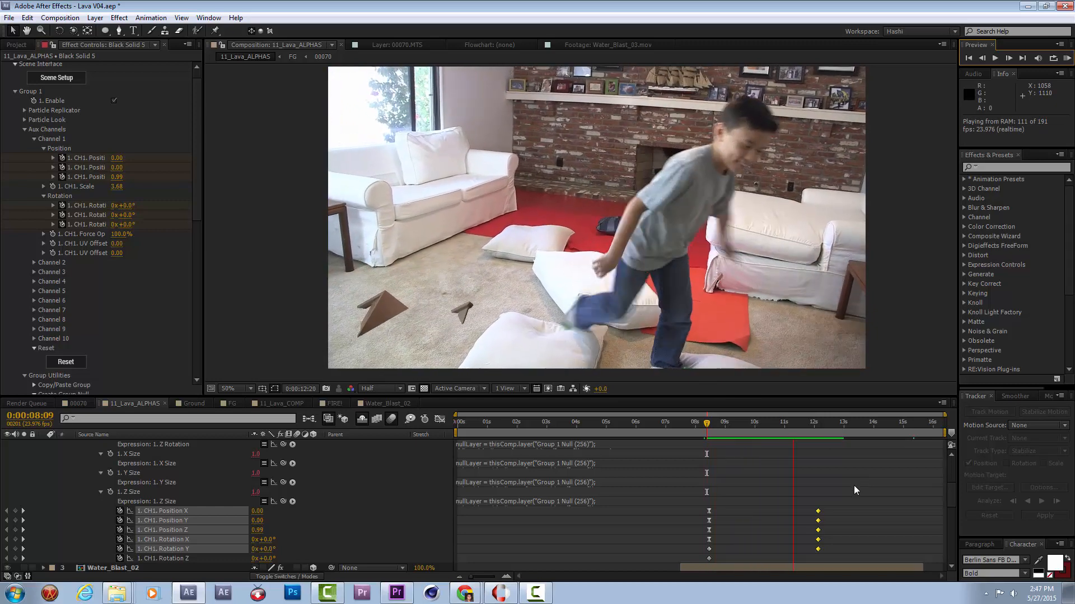
key("space")
Apply Easy Ease to the final Channel 1 keyframes and move them to about 14.5 seconds in the Graph Editor.
left_click_drag(722, 431, 788, 458)
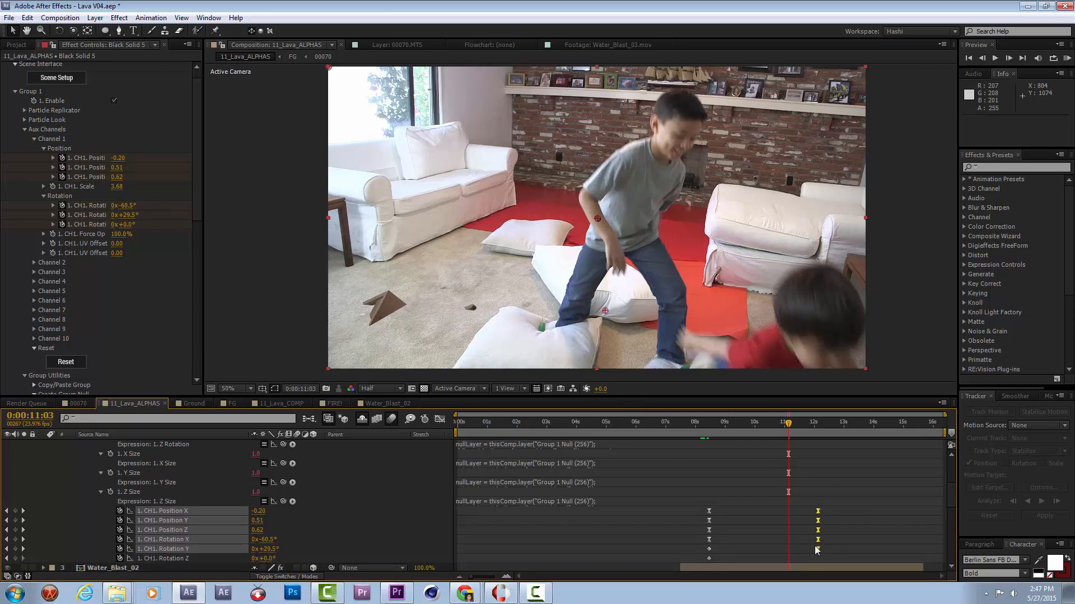
left_click(440, 419)
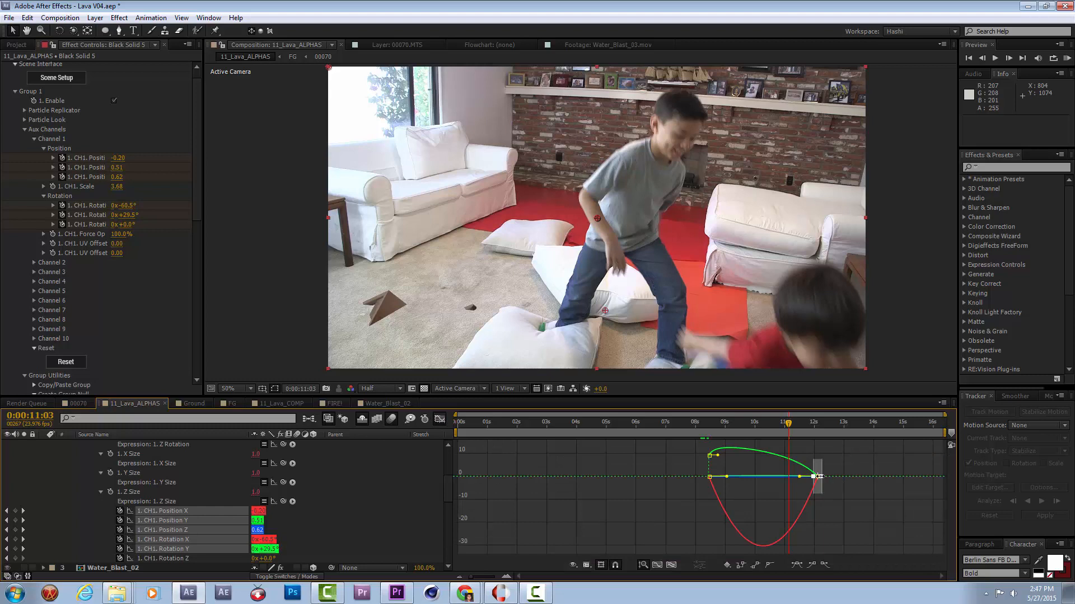
mouse_move(825, 482)
left_mouse_down()
mouse_move(865, 478)
mouse_move(862, 495)
mouse_move(916, 498)
mouse_move(861, 445)
mouse_move(828, 482)
left_mouse_up()
Run a RAM preview of the eased chair animation from 0:00:08:19.
mouse_move(710, 424)
left_mouse_down()
mouse_move(758, 434)
mouse_move(720, 434)
left_mouse_up()
left_click(1062, 58)
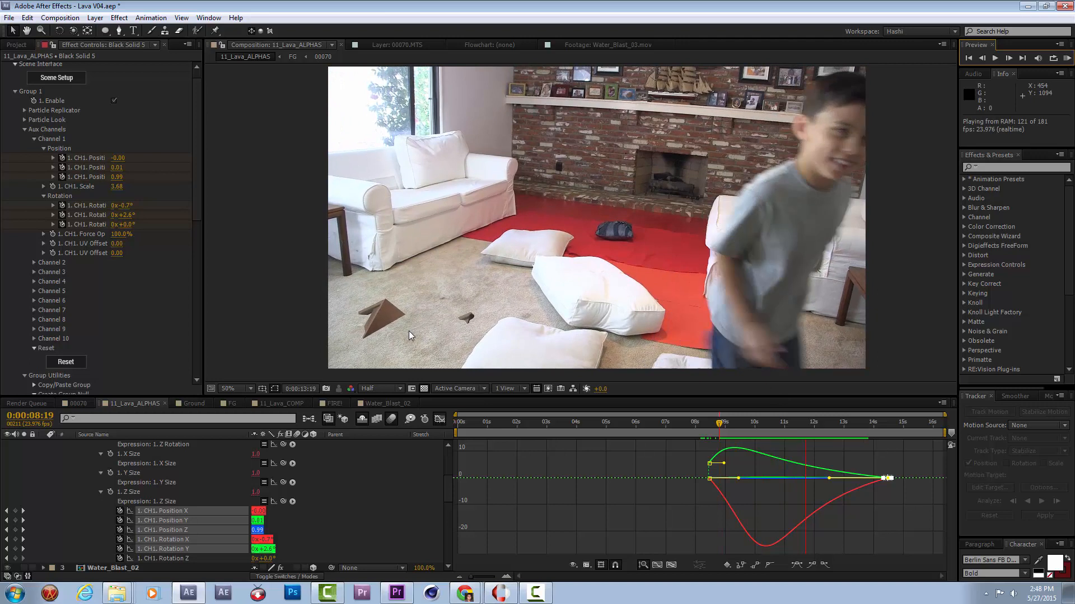
key("space")
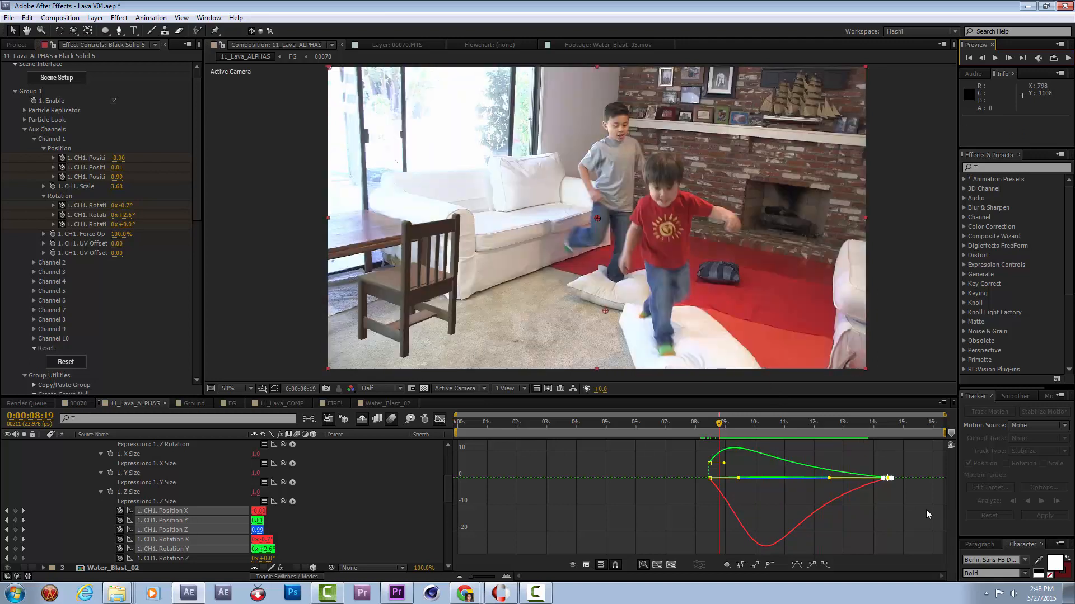
Move the final Channel 1 keyframes to about 16 seconds and bring the Y rotation's starting speed down to zero.
left_click_drag(890, 478, 932, 482)
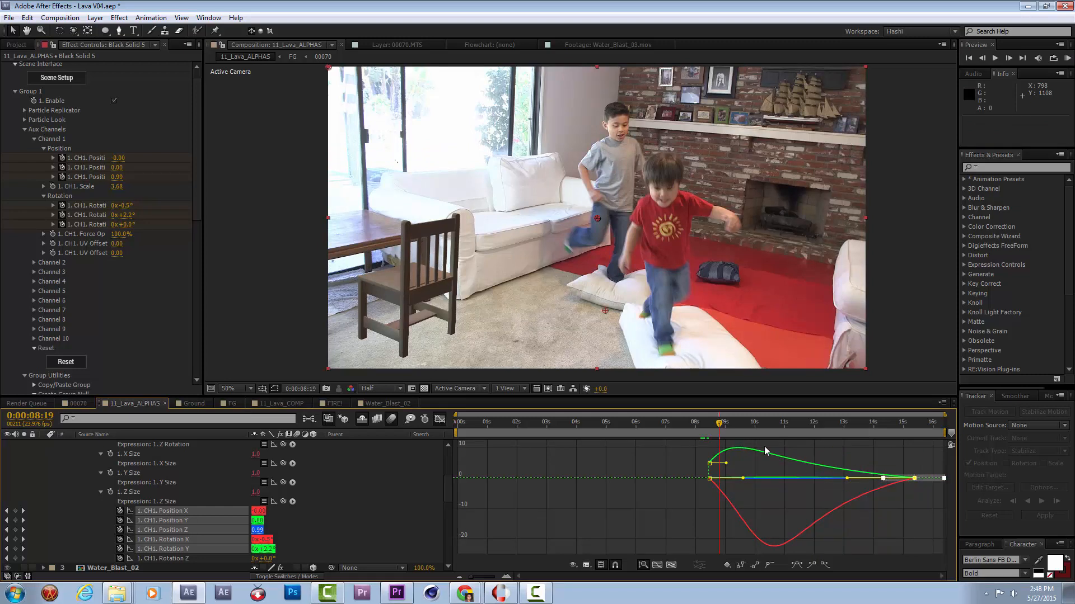
left_click_drag(889, 483, 935, 482)
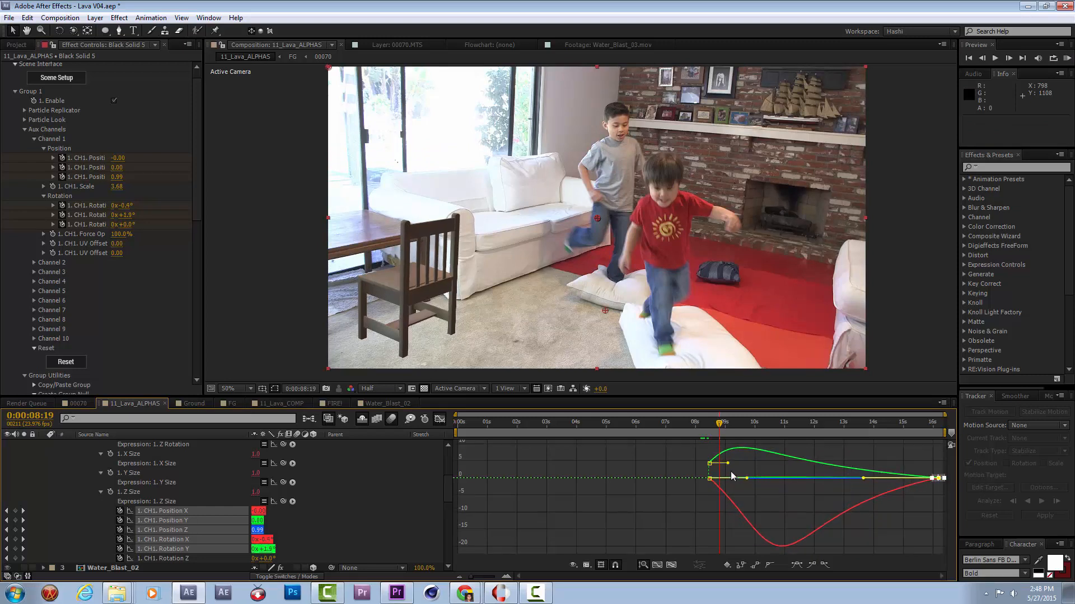
left_click(709, 464)
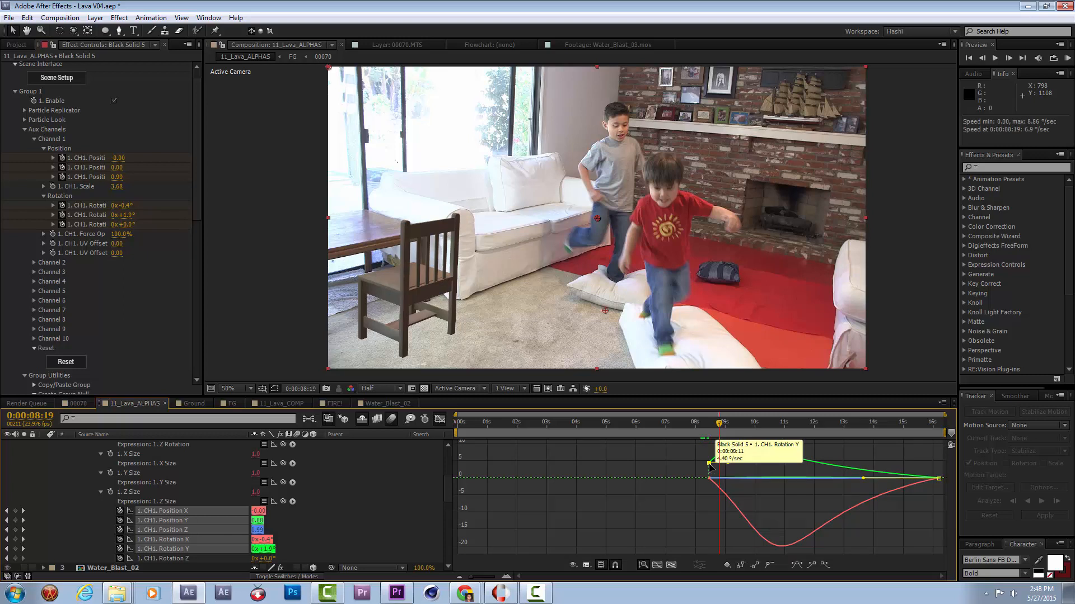
left_click_drag(729, 475, 728, 478)
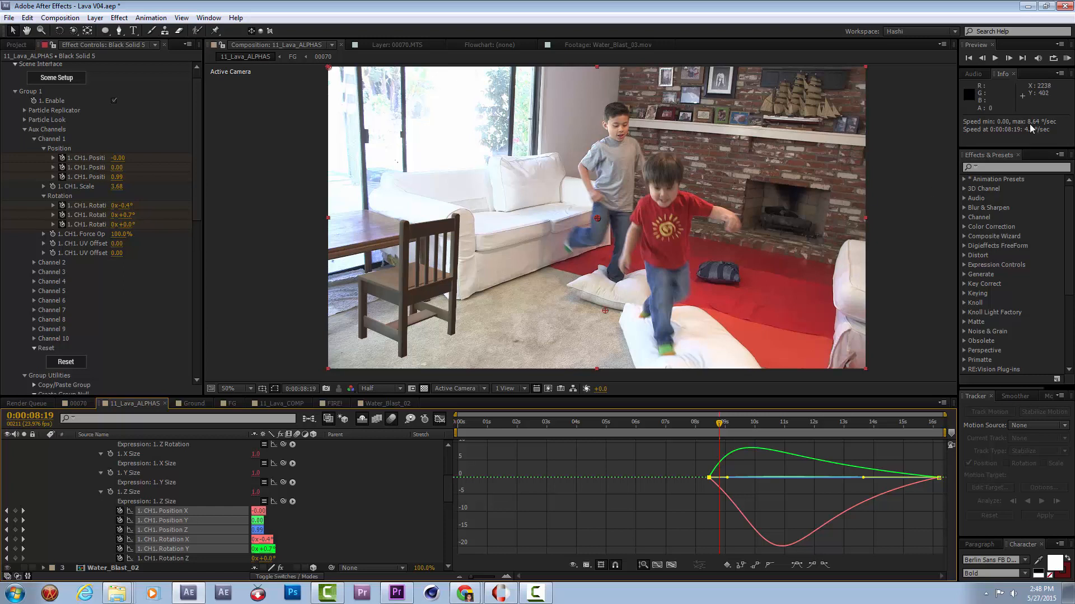
RAM preview the slower sinking and, at 0:00:08:11, set the Channel 1 Z position to 0.30.
left_click(1066, 59)
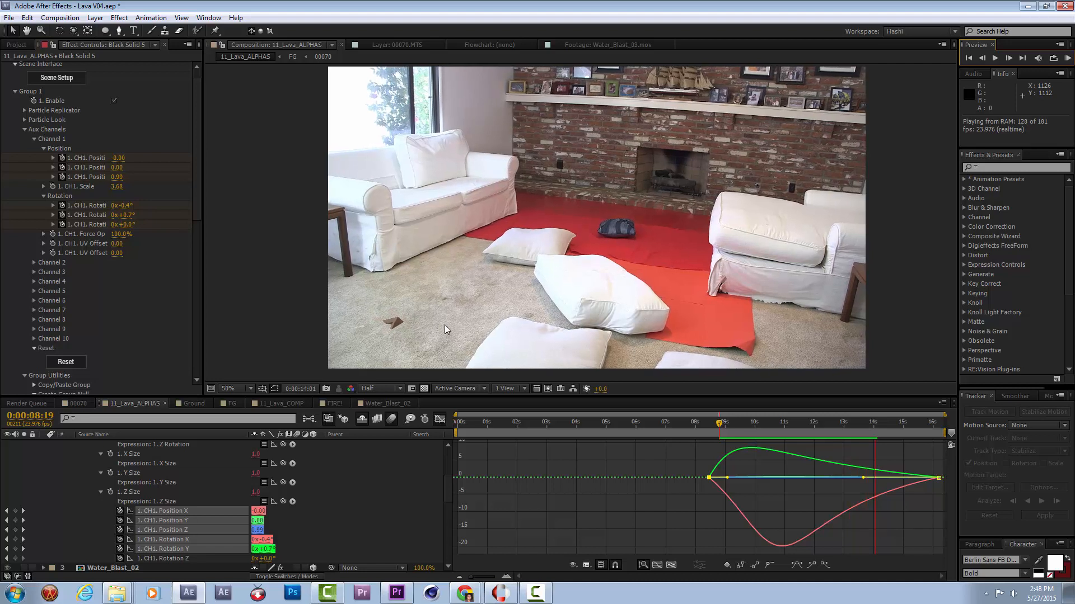
key("space")
left_click_drag(733, 432, 709, 436)
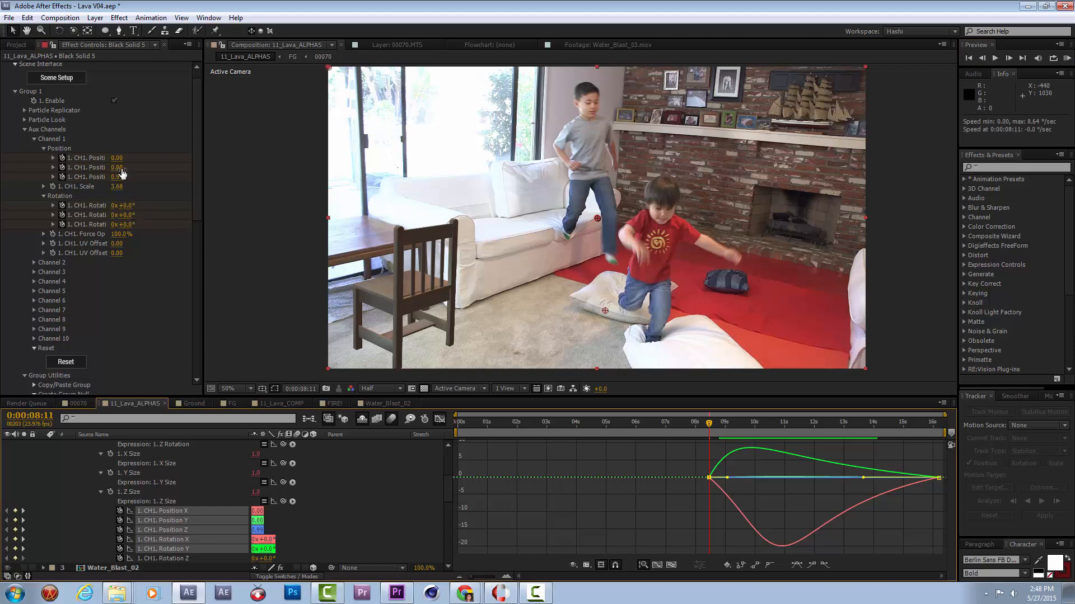
left_click_drag(120, 177, 85, 178)
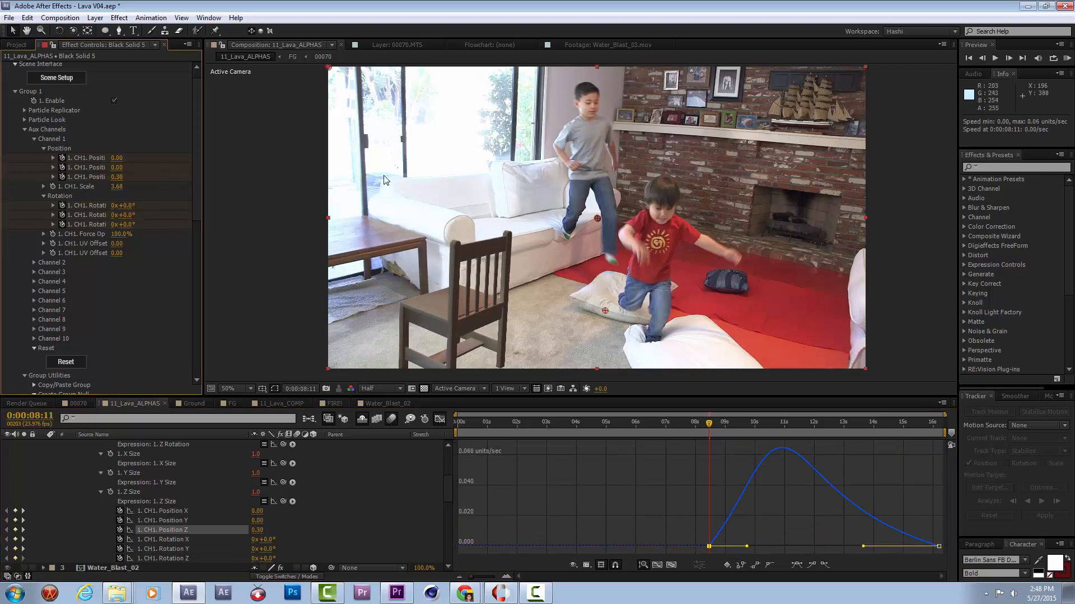
mouse_move(720, 421)
left_mouse_down()
mouse_move(836, 422)
mouse_move(709, 423)
left_mouse_up()
Turn off solo on the Black Solid 5 chair layer and the other soloed layers to show the full lava composite.
scroll(87, 476, "up", 1)
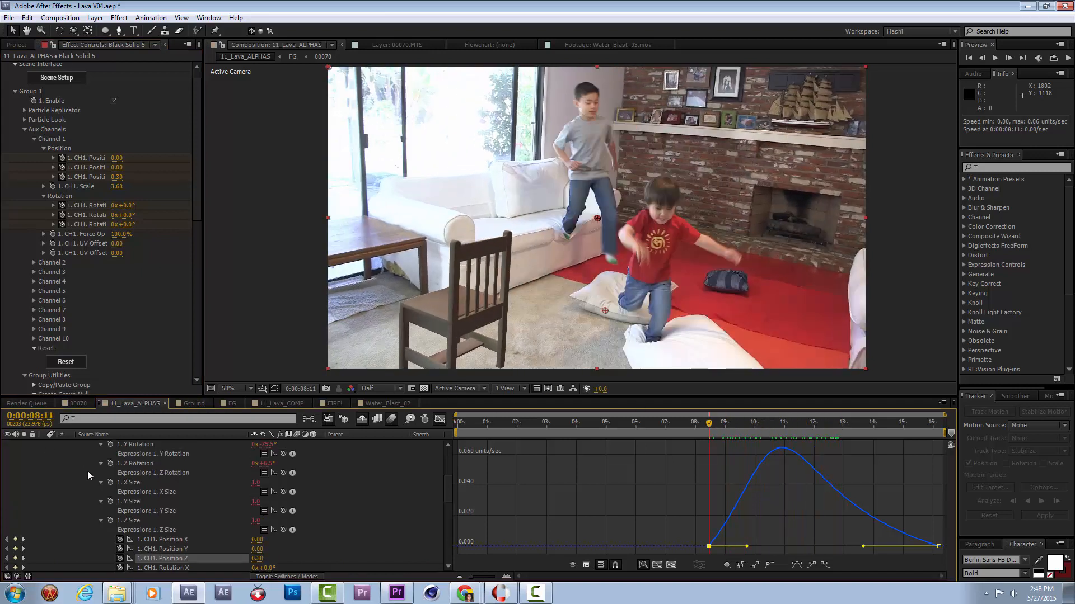
scroll(88, 471, "up", 3)
left_click(43, 454)
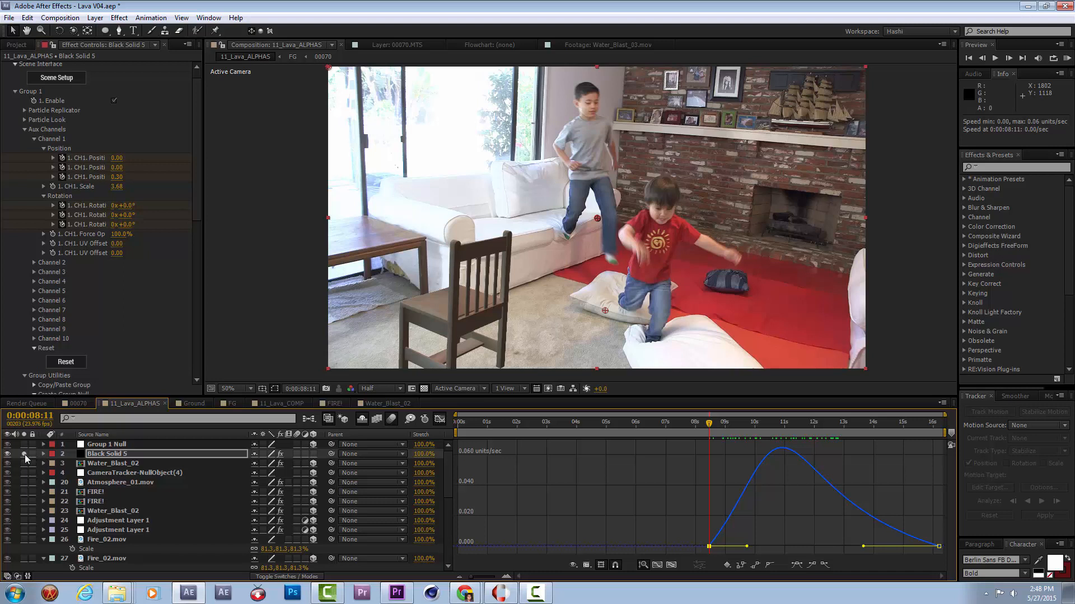
left_click(25, 454)
scroll(38, 526, "down", 10)
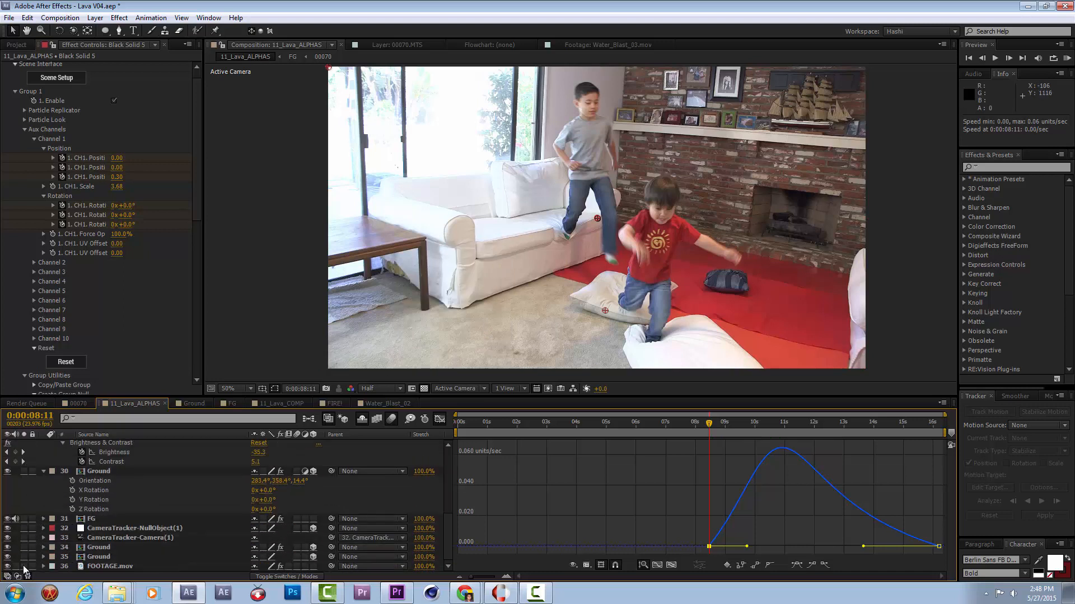
scroll(92, 452, "up", 10)
Rename the Black Solid 5 layer to "ELEMENT _CHAIR" and save the project.
left_click(103, 453)
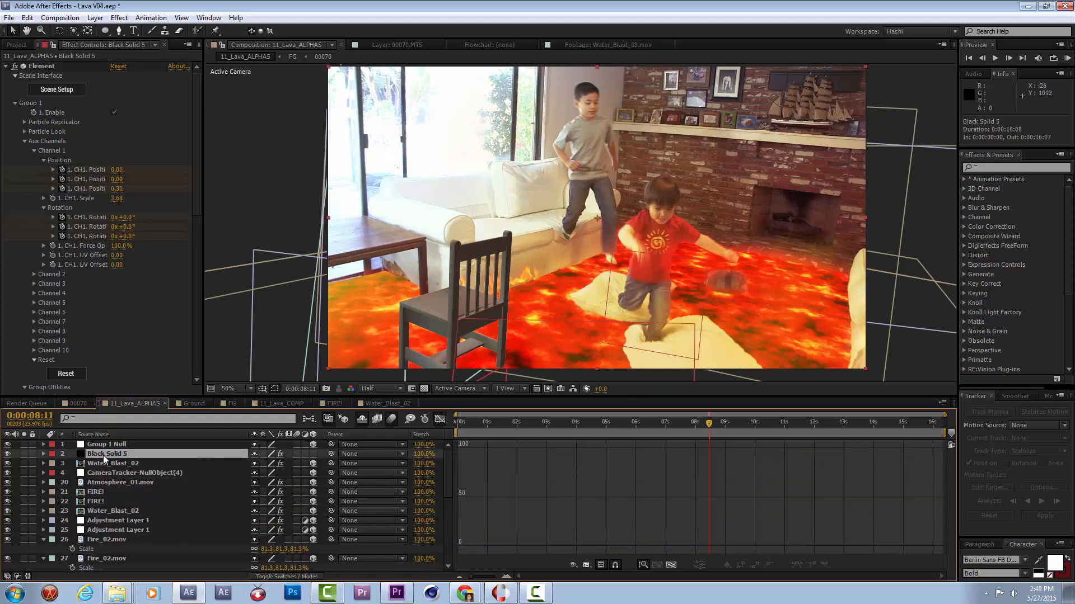
key("Return")
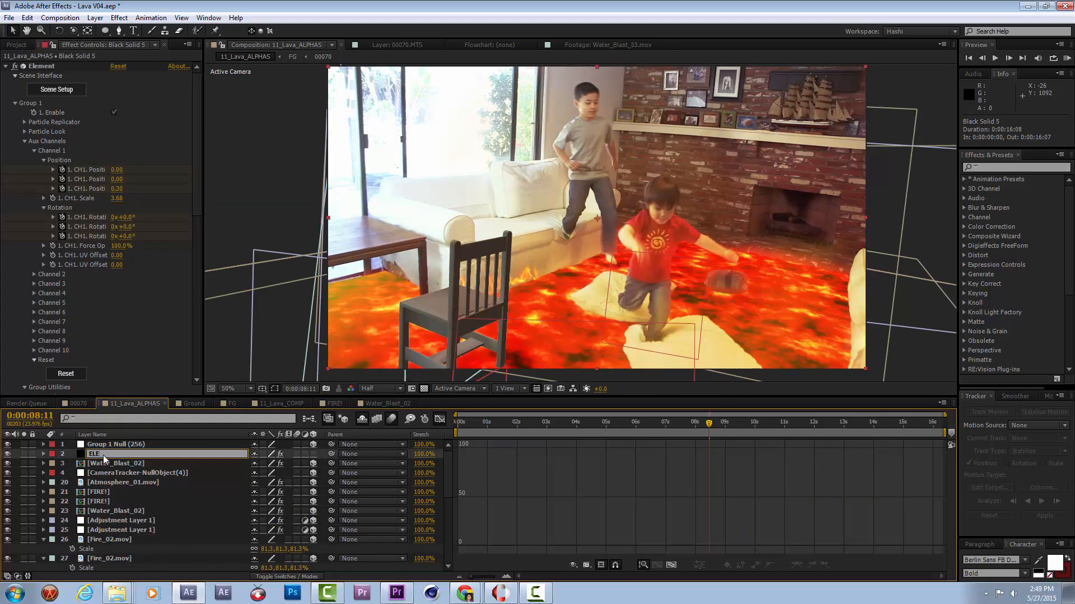
type("ELEMENT _CHAIR")
key("Return")
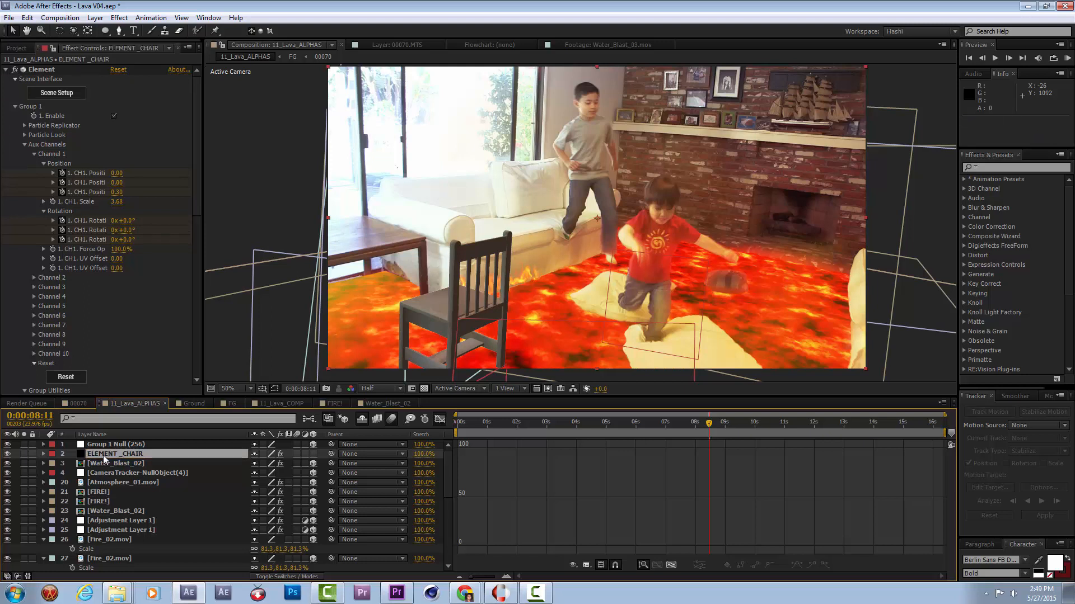
key("ctrl+s")
Collapse the upper Fire_02.mov layer and move ELEMENT _CHAIR below the lower Water_Blast_02 layer, directly above the adjustment layers.
left_click_drag(605, 146, 582, 145)
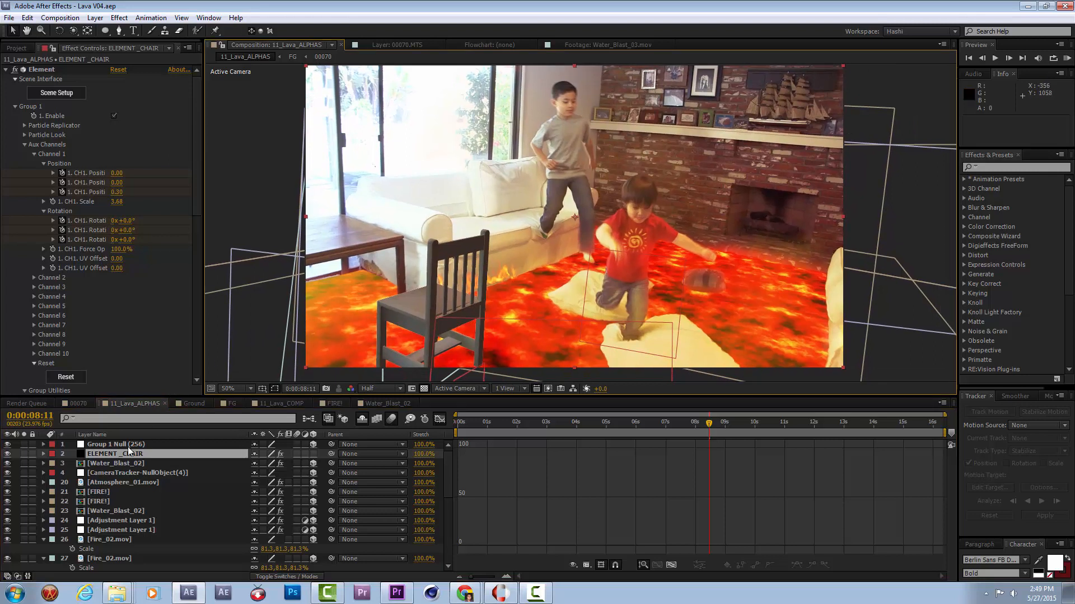
left_click(43, 539)
left_click_drag(134, 455, 137, 520)
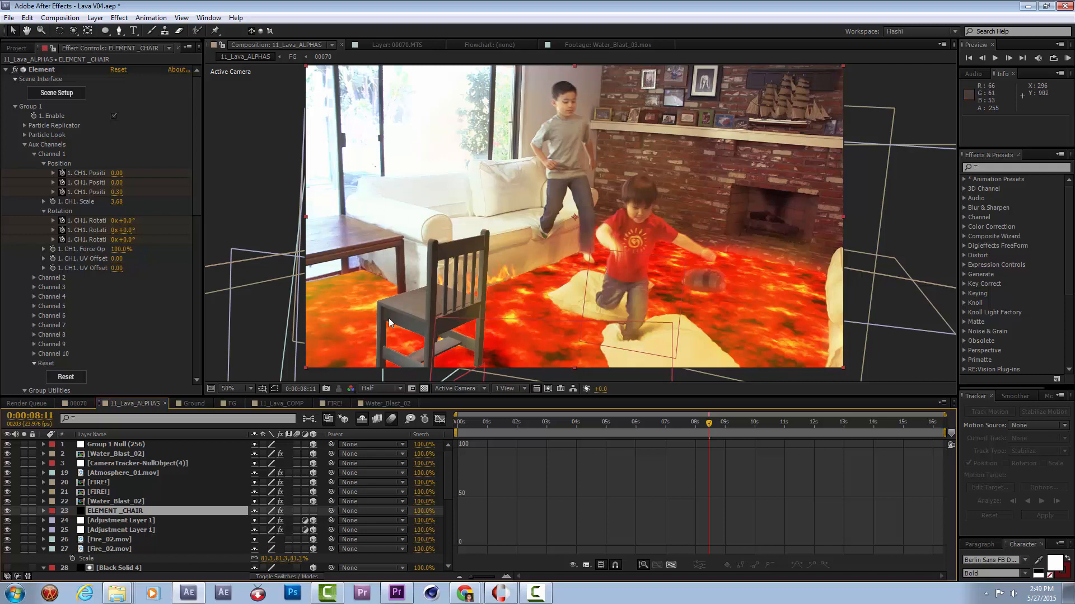
Refine the chair's Keylight key with Screen Gain 113 and Screen Balance 87, and check it by briefly disabling the effect.
scroll(390, 323, "up", 2)
left_click_drag(624, 216, 745, 202)
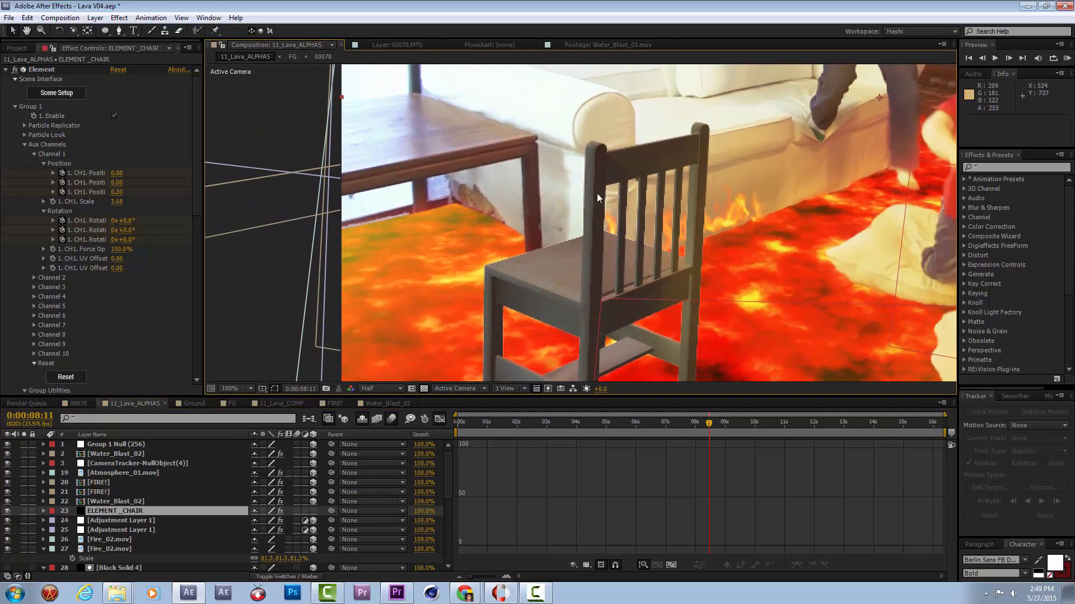
left_click(5, 70)
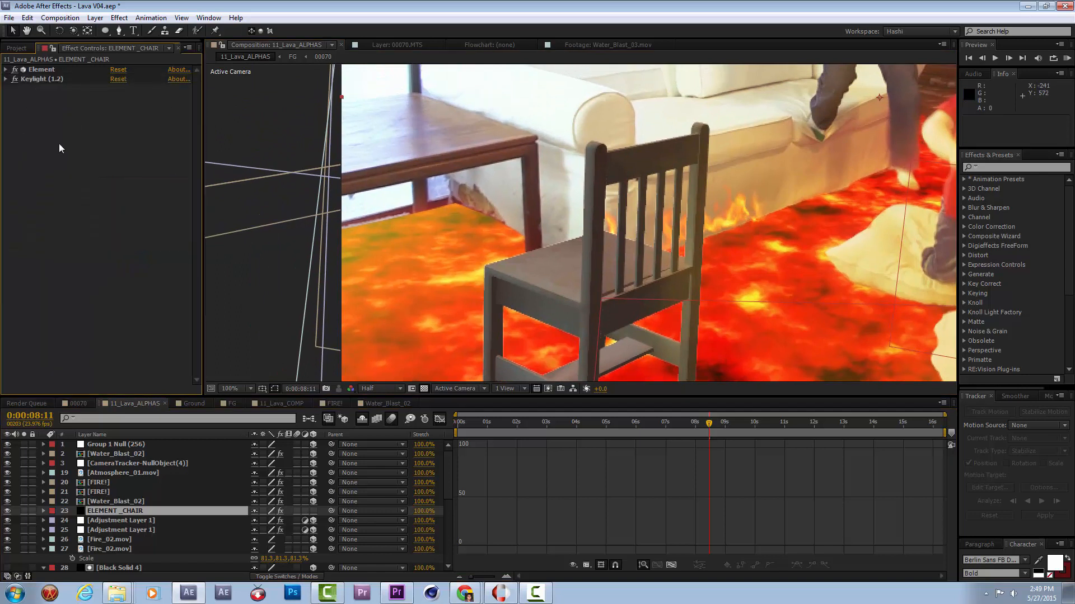
left_click(32, 81)
left_click(6, 79)
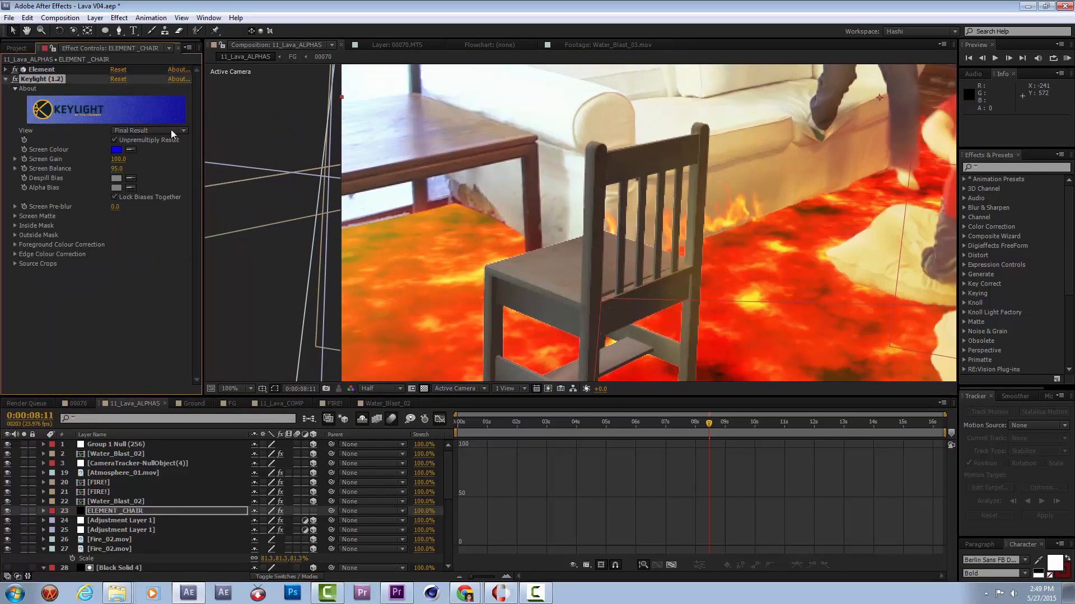
left_click_drag(119, 161, 125, 159)
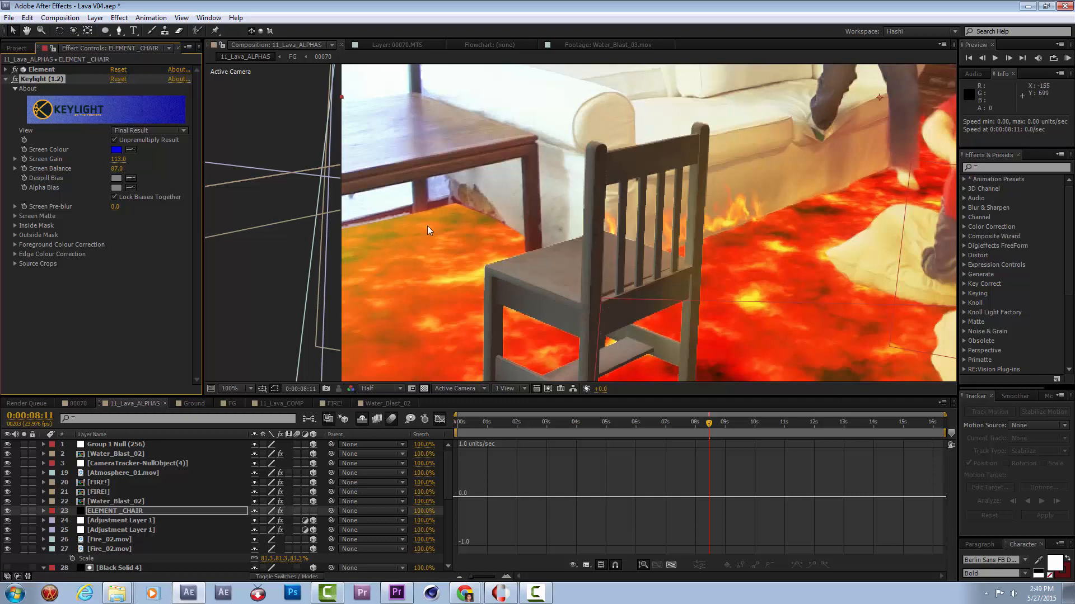
key("comma")
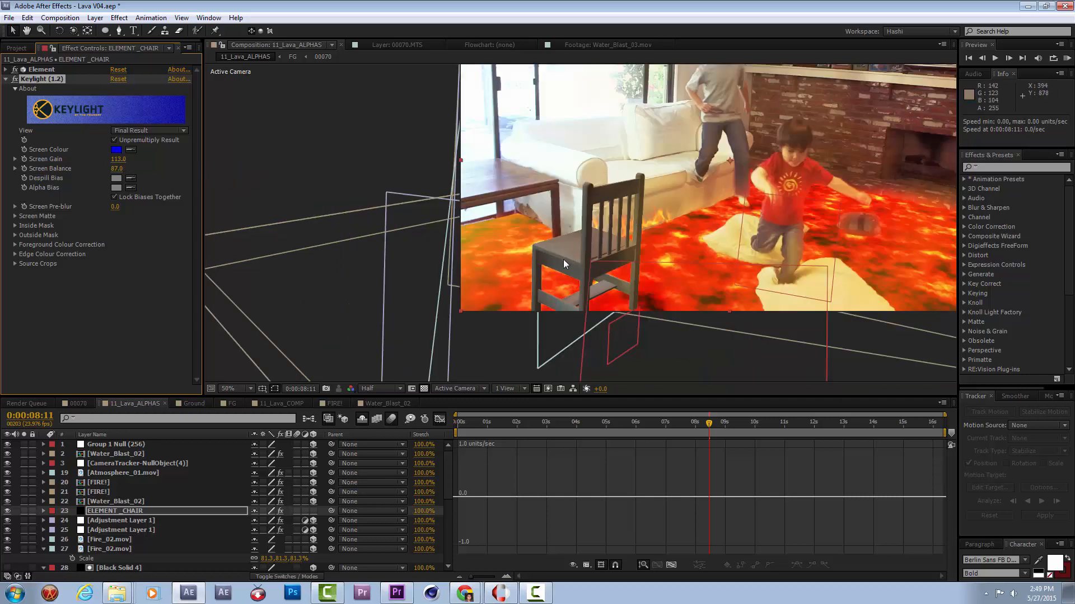
left_click(16, 80)
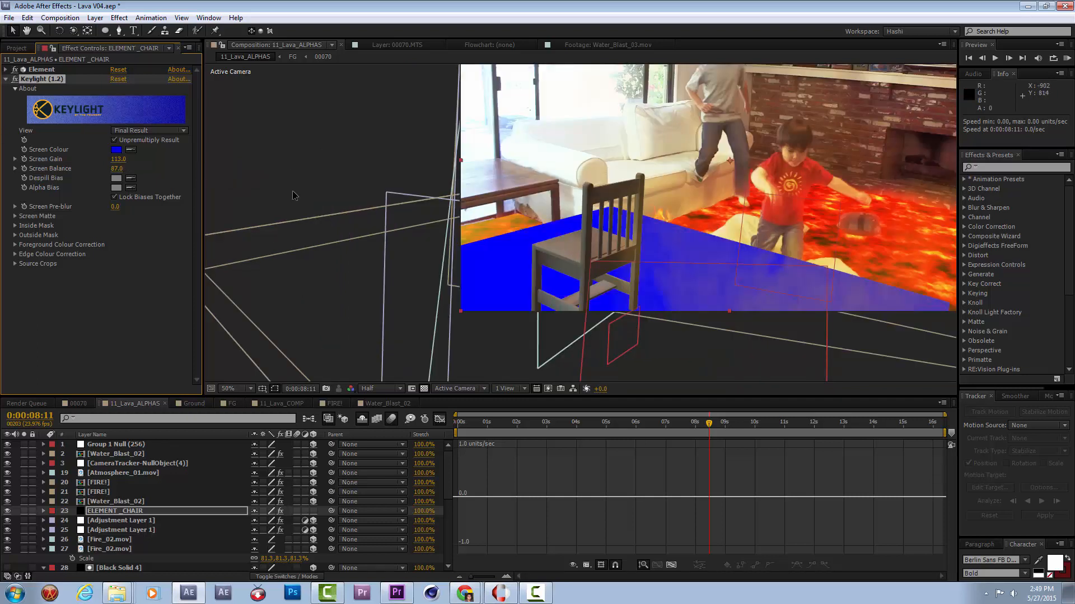
key("ctrl+z")
Add a Matte Choker to ELEMENT _CHAIR with Geometric Softness 1 at 3.2 and Gray Level Softness 1 at 35%.
right_click(84, 297)
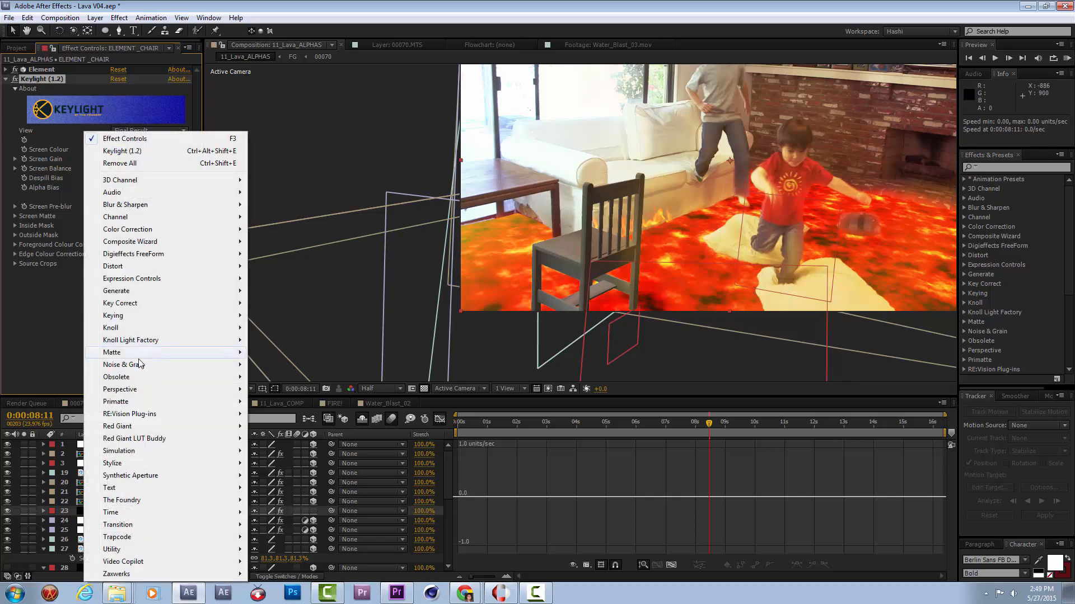
mouse_move(140, 353)
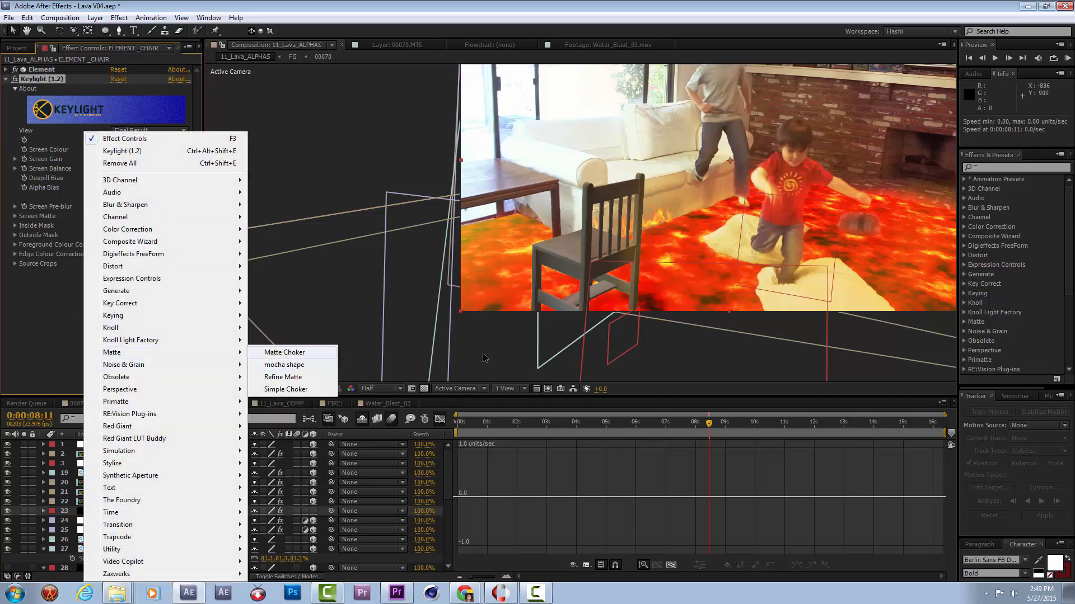
left_click(284, 352)
scroll(606, 251, "up", 2)
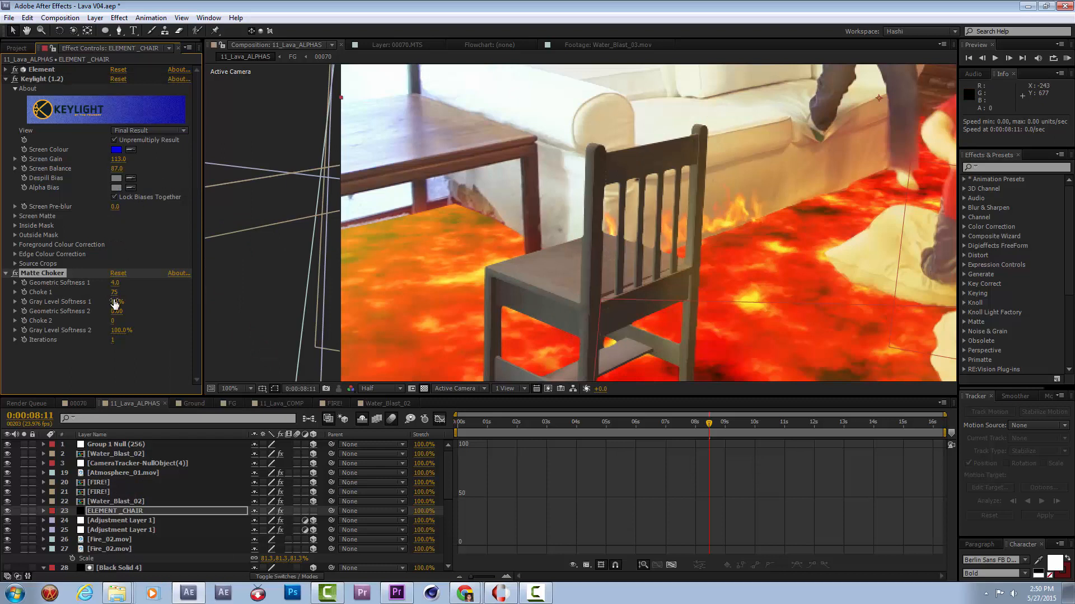
left_click_drag(115, 304, 129, 303)
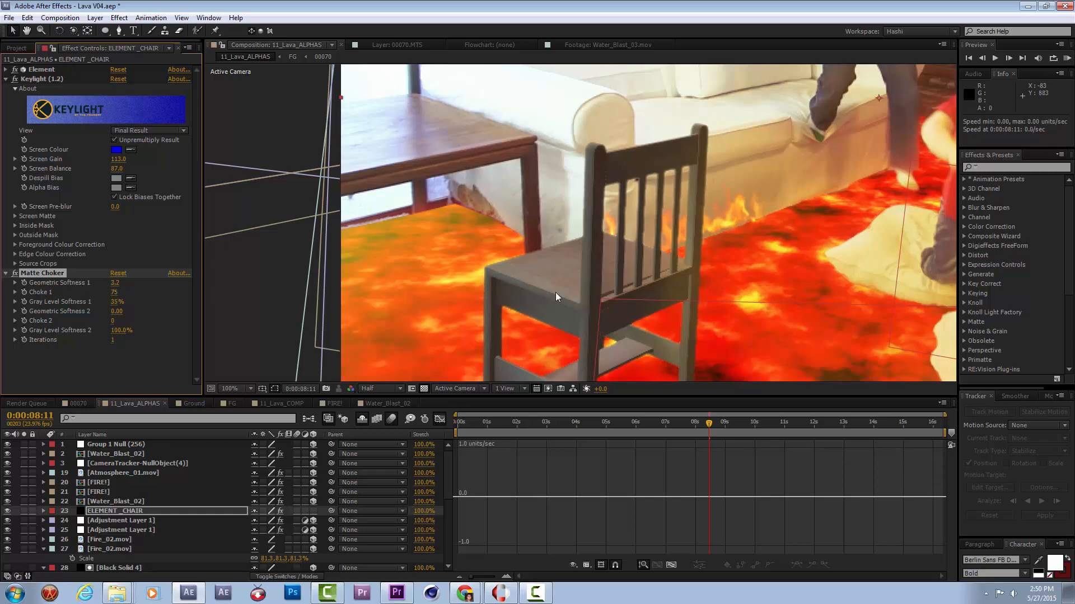
scroll(630, 294, "down", 2)
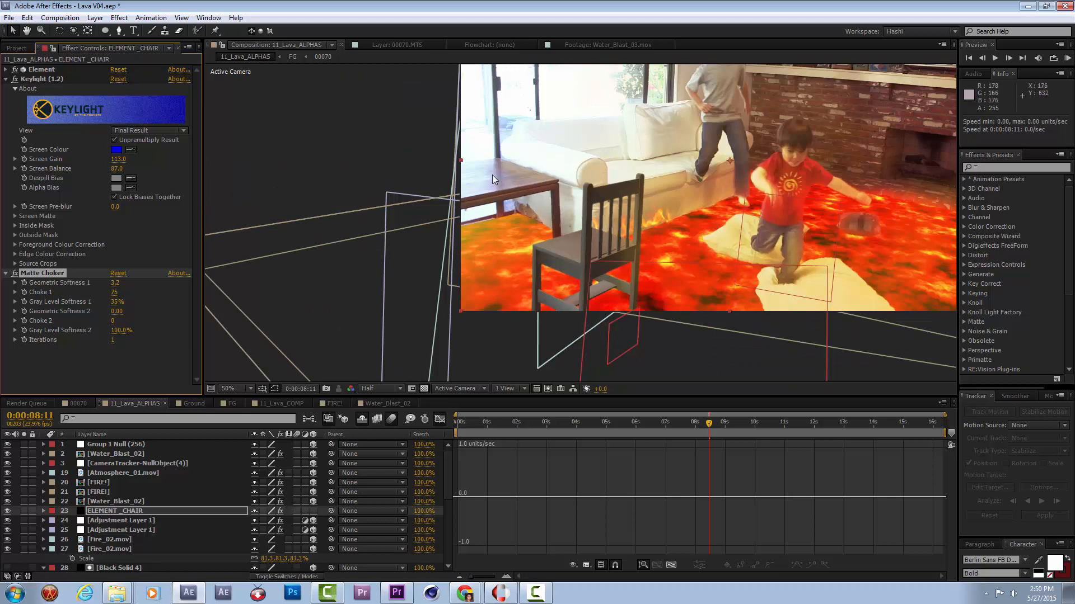
scroll(613, 224, "up", 2)
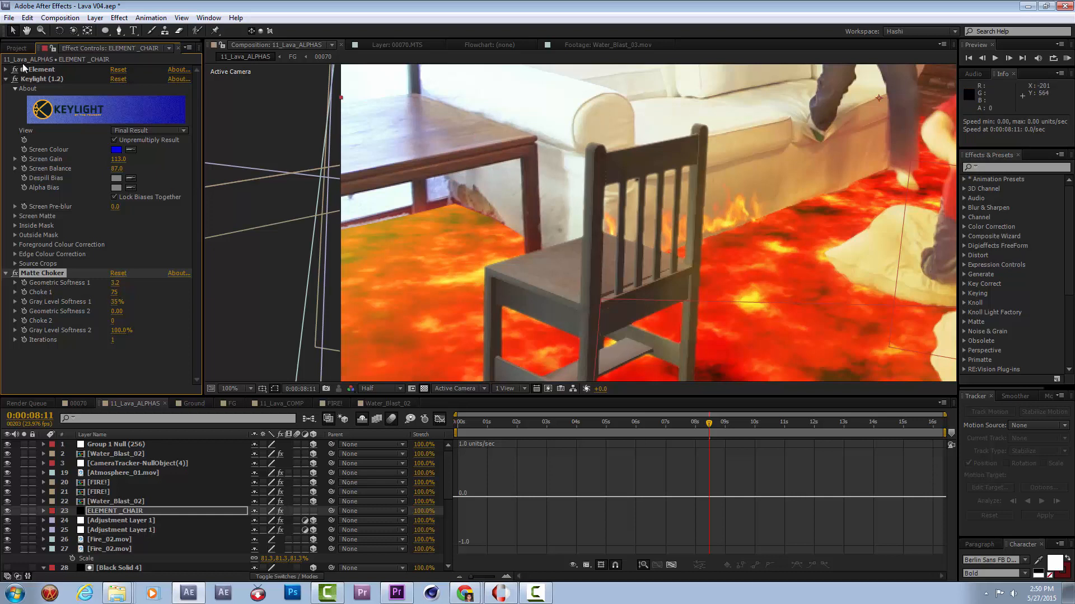
Apply the CC Toner colour correction effect to the ELEMENT _CHAIR layer.
left_click(39, 69)
right_click(80, 350)
mouse_move(224, 230)
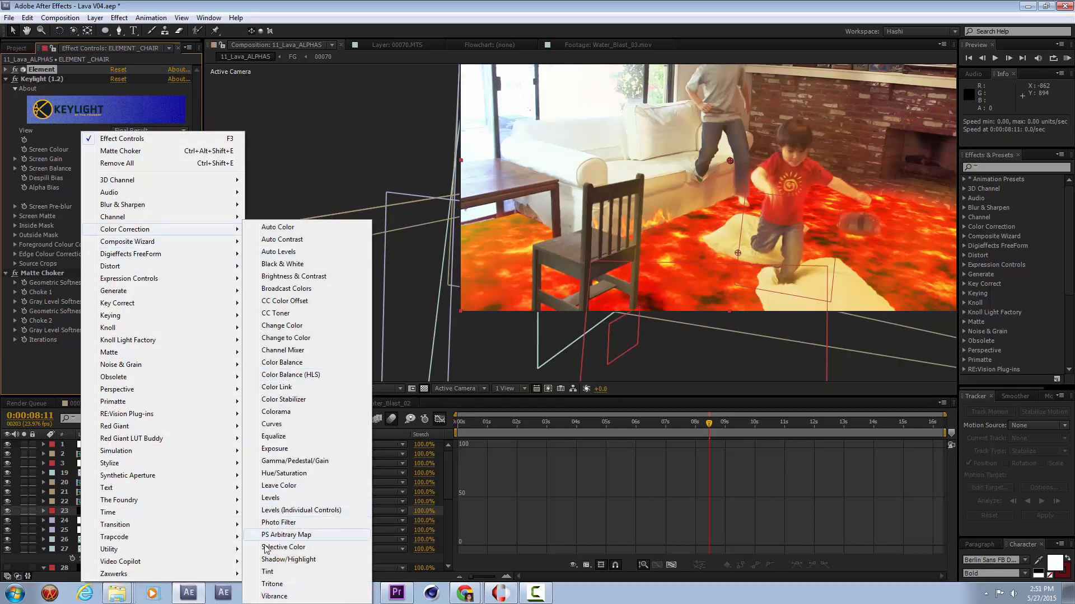
left_click(278, 314)
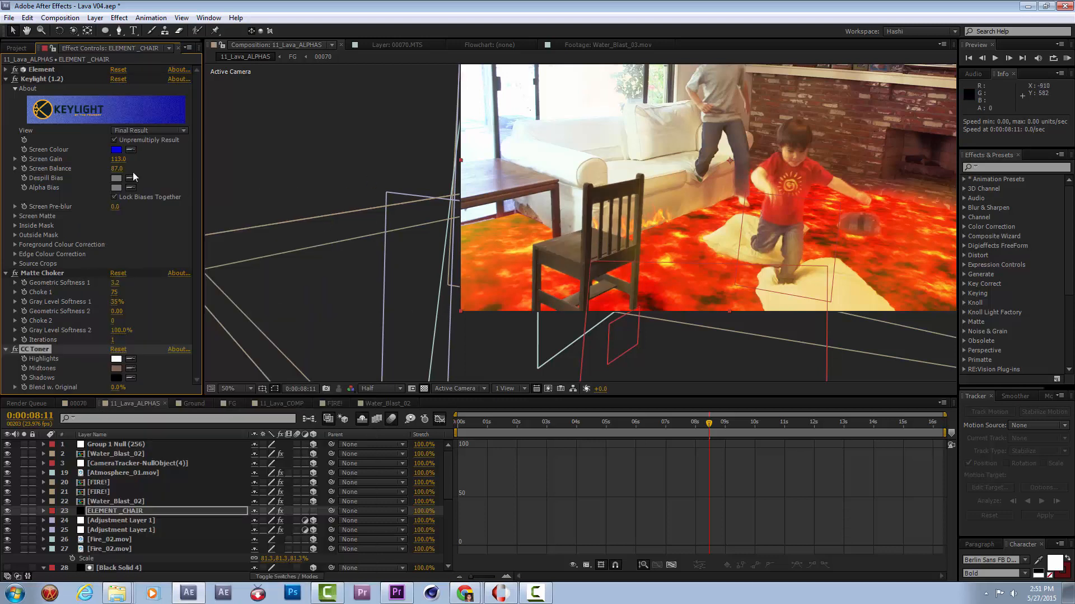
Try tinting CC Toner's Shadows with a colour sampled from the wooden table and adjusted to reddish brown.
left_click(132, 377)
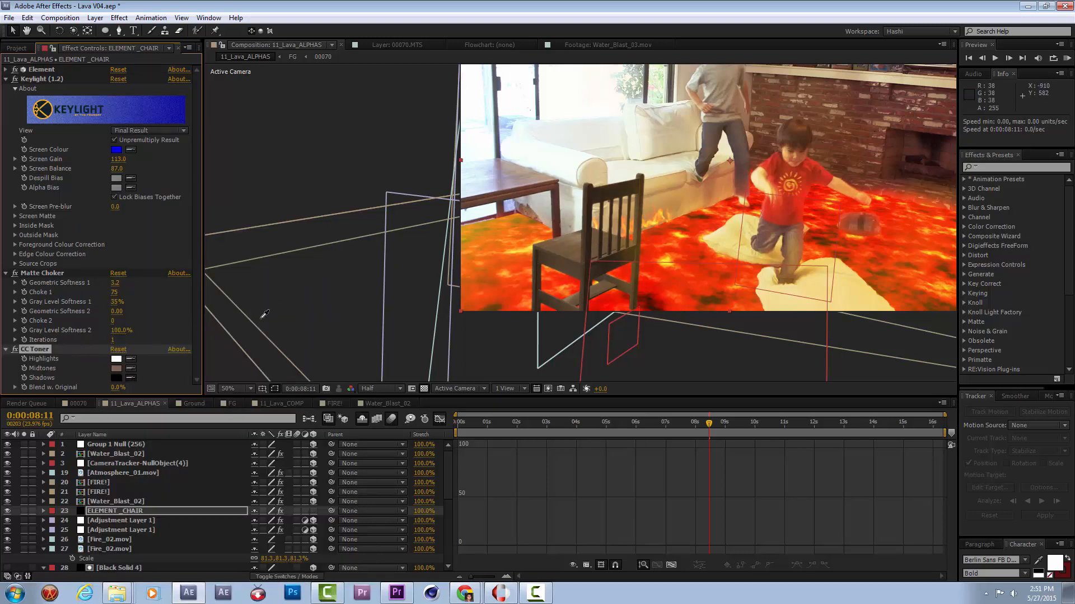
left_click(559, 215)
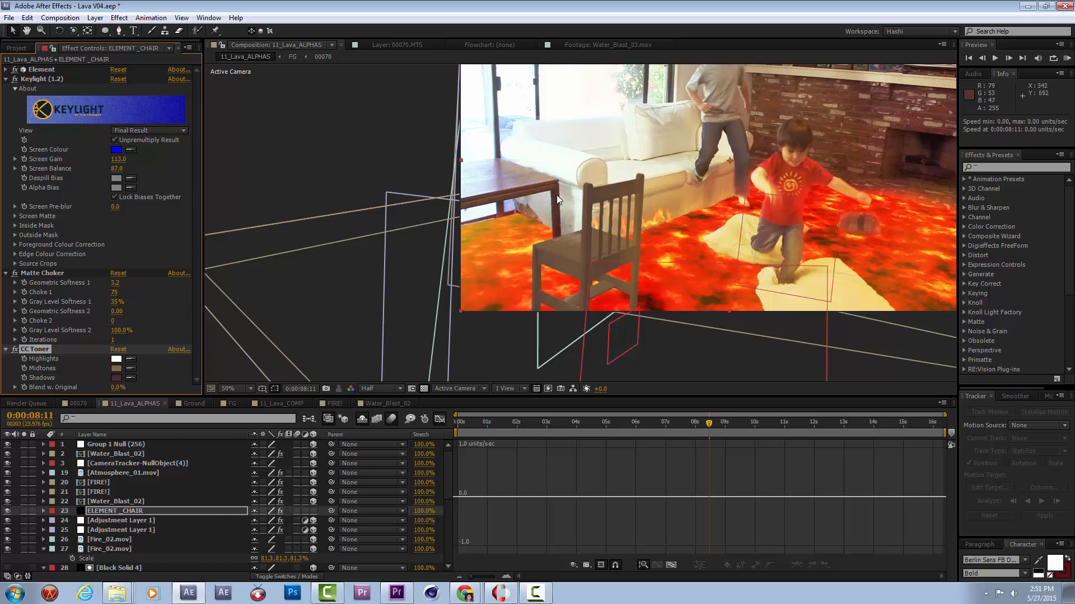
left_click(119, 377)
left_click(247, 461)
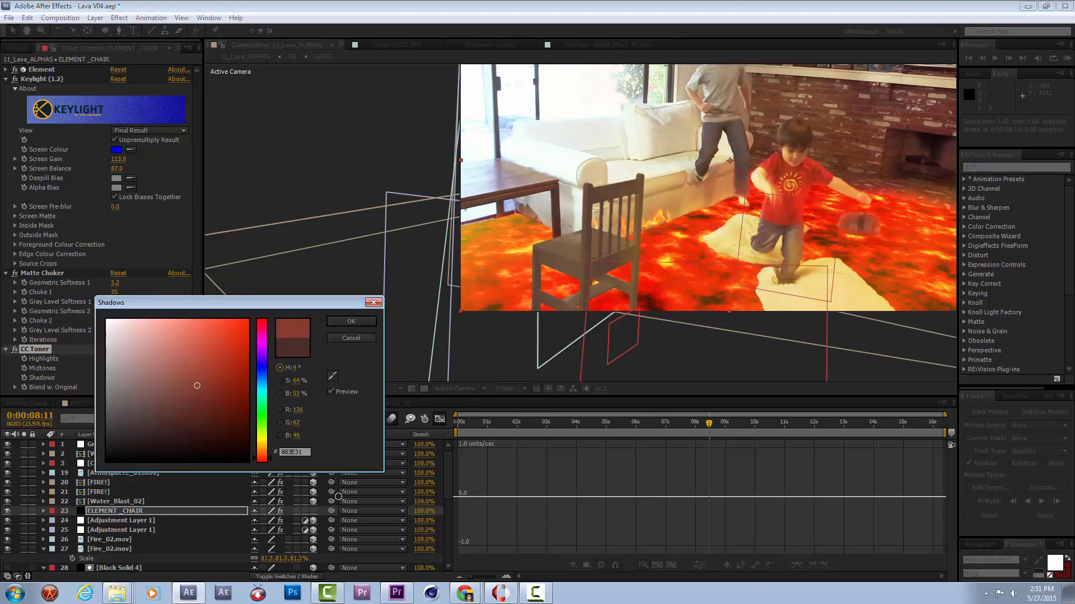
left_click(353, 319)
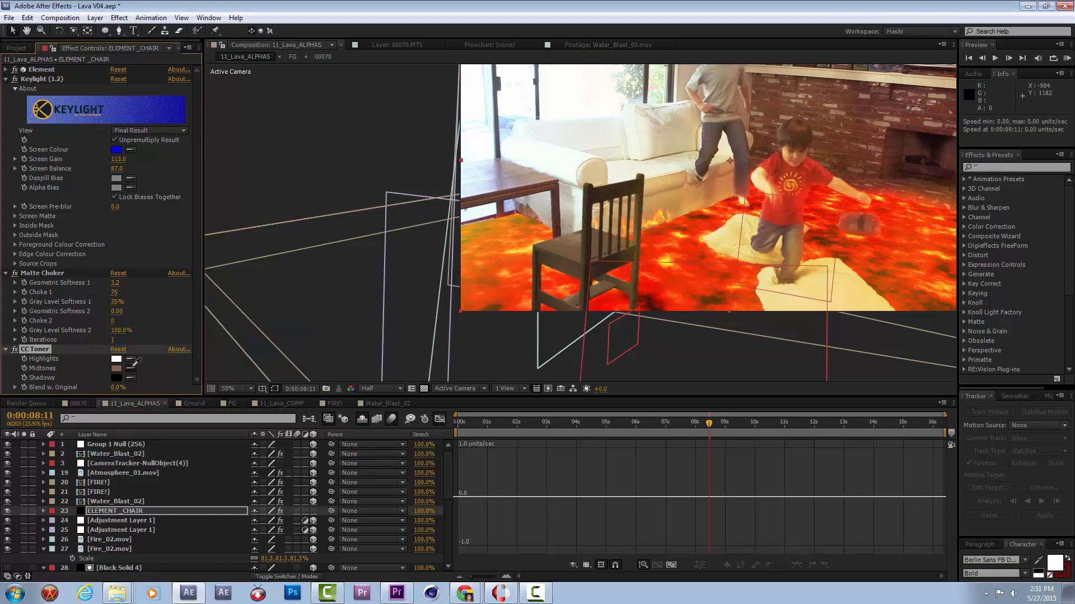
Sample CC Toner's Midtones from the wooden table, Highlights from the bright window and Shadows from the dark fireplace.
left_click(538, 191)
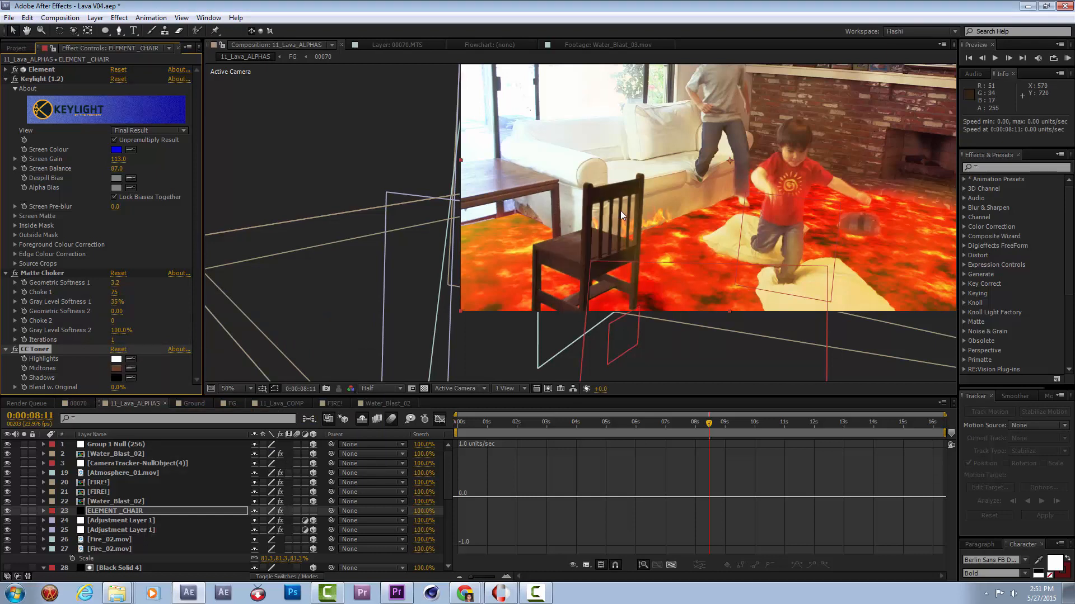
left_click(131, 359)
left_click(536, 128)
left_click(132, 369)
left_click(549, 280)
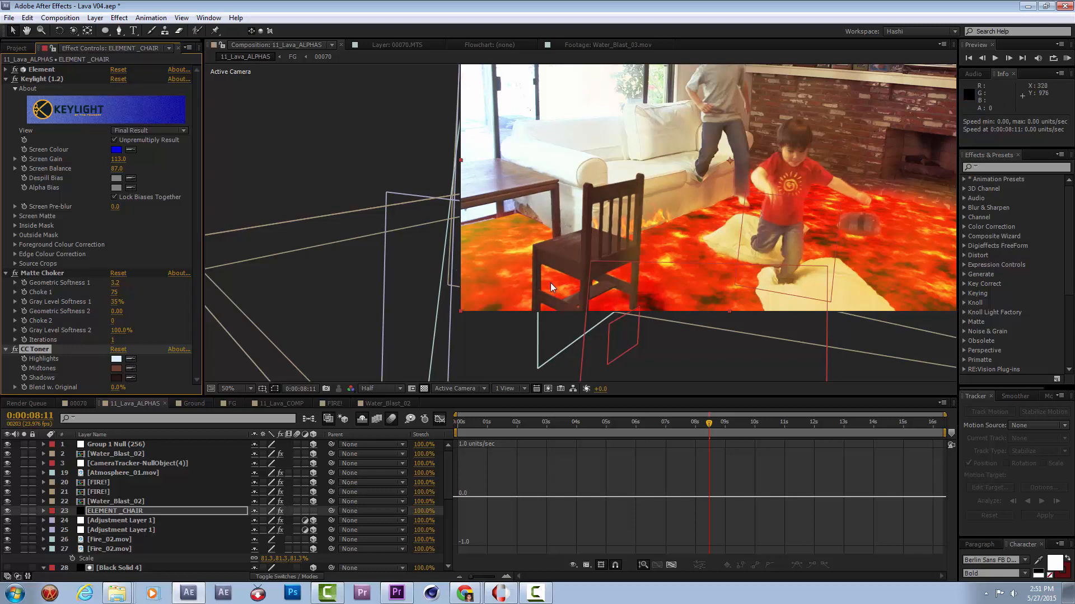
left_click(130, 378)
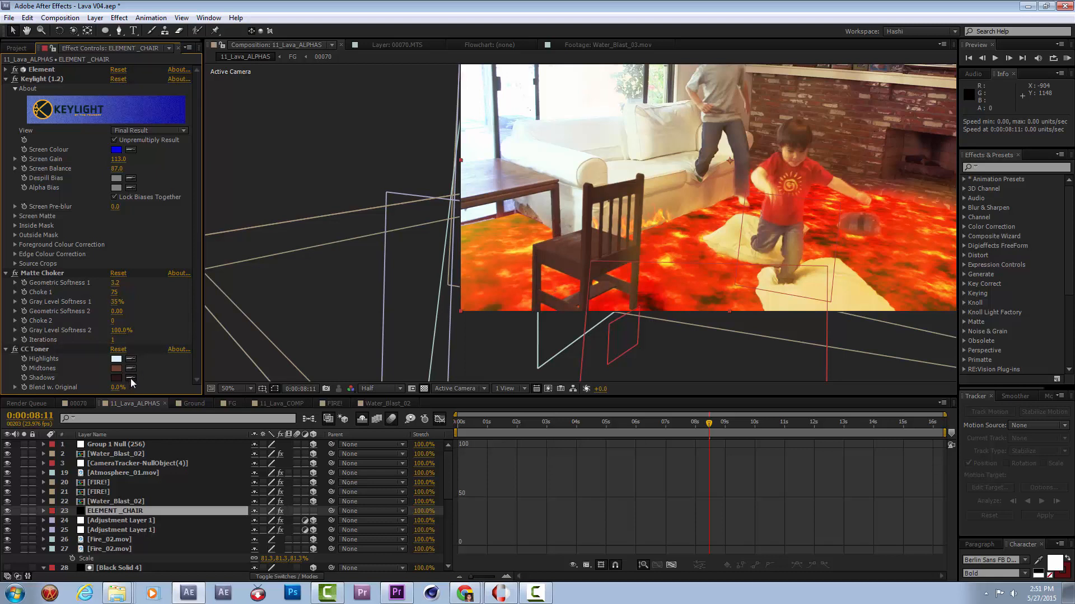
left_click(940, 137)
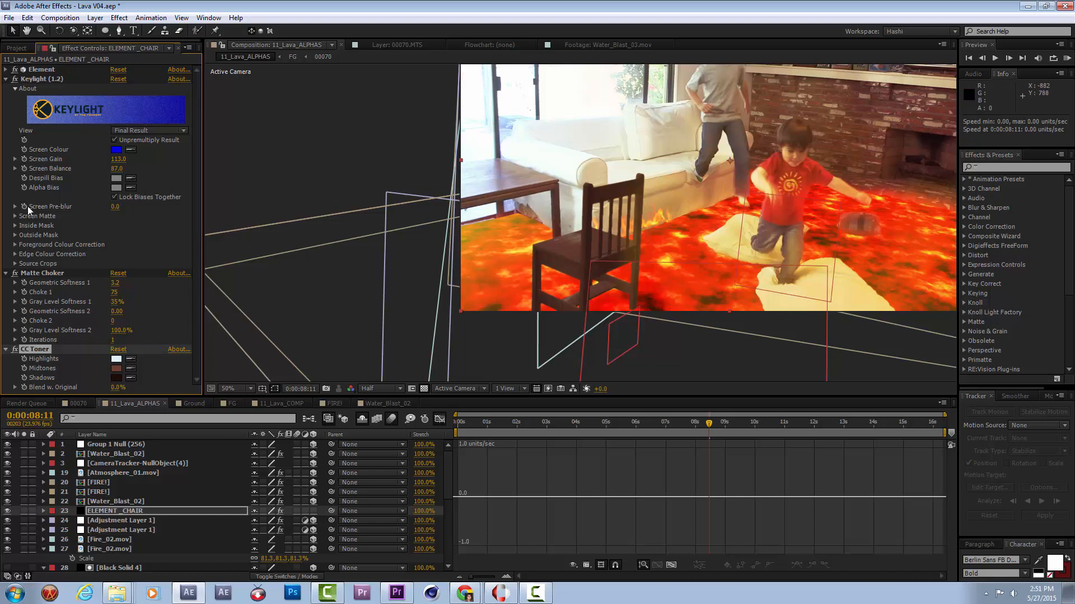
Set the chair's additional Element lighting to a Brightness Multiplier of 209% and a Y rotation of 282°.
left_click(6, 78)
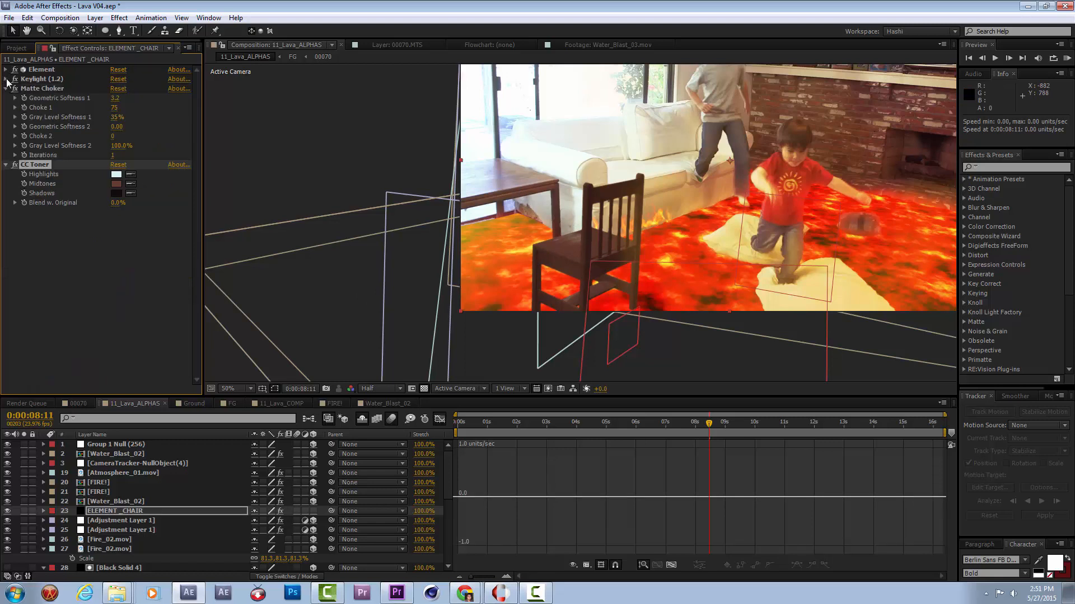
left_click(6, 70)
scroll(109, 291, "down", 10)
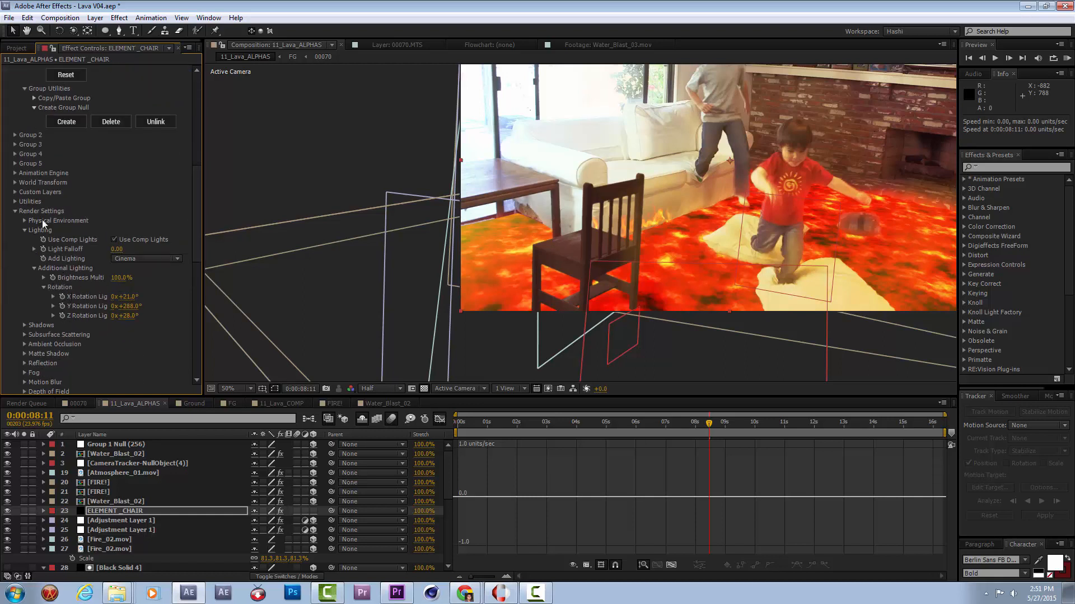
left_click_drag(123, 280, 194, 279)
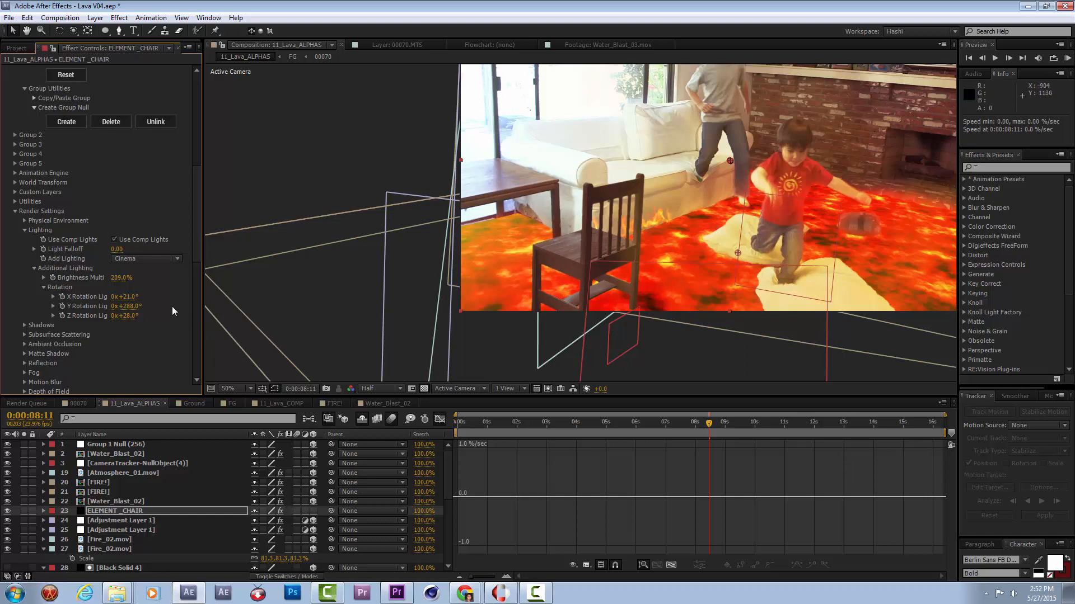
mouse_move(124, 306)
left_mouse_down()
mouse_move(168, 302)
mouse_move(77, 318)
mouse_move(157, 309)
mouse_move(142, 315)
left_mouse_up()
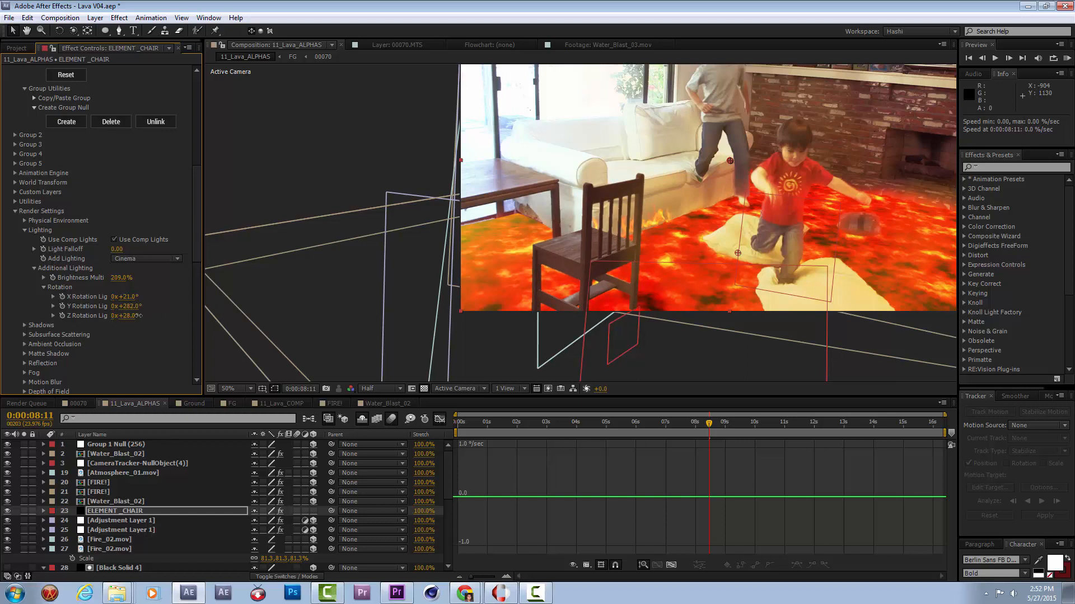
scroll(640, 274, "down", 1)
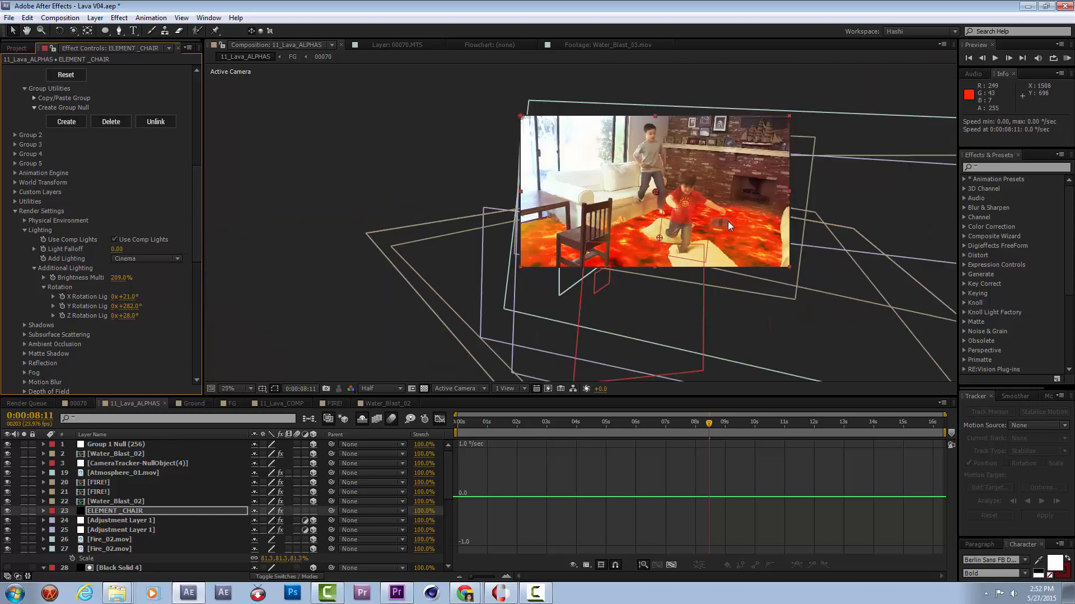
scroll(679, 283, "up", 1)
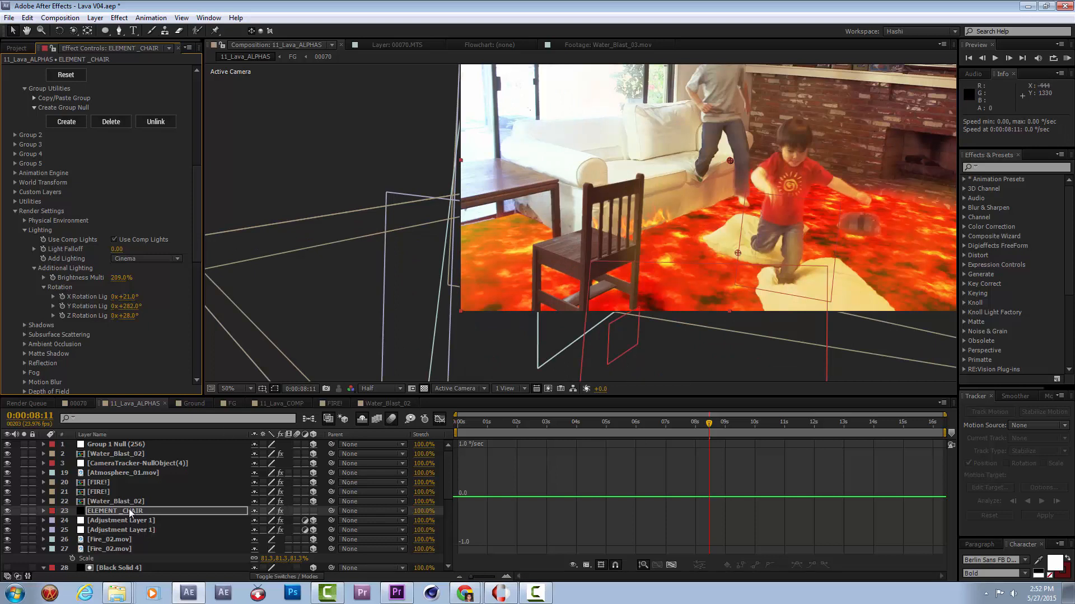
Reveal the chair's animated properties as layer bars, move the starting CH1 position and rotation keyframes to 0:00:06:12, and scrub through the motion.
left_click(112, 511)
key("e")
key("e")
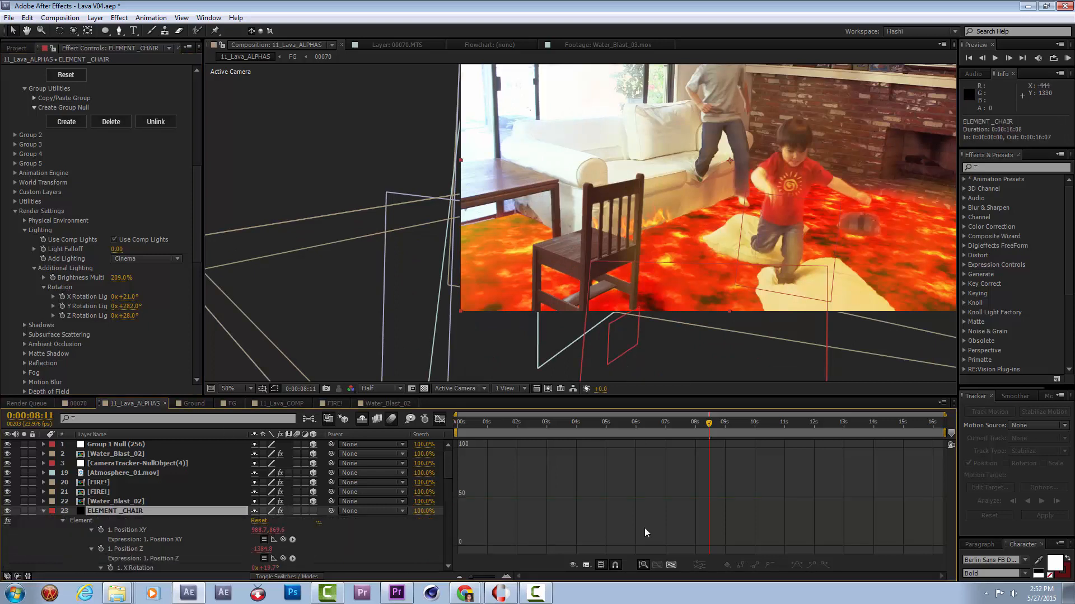
left_click(441, 419)
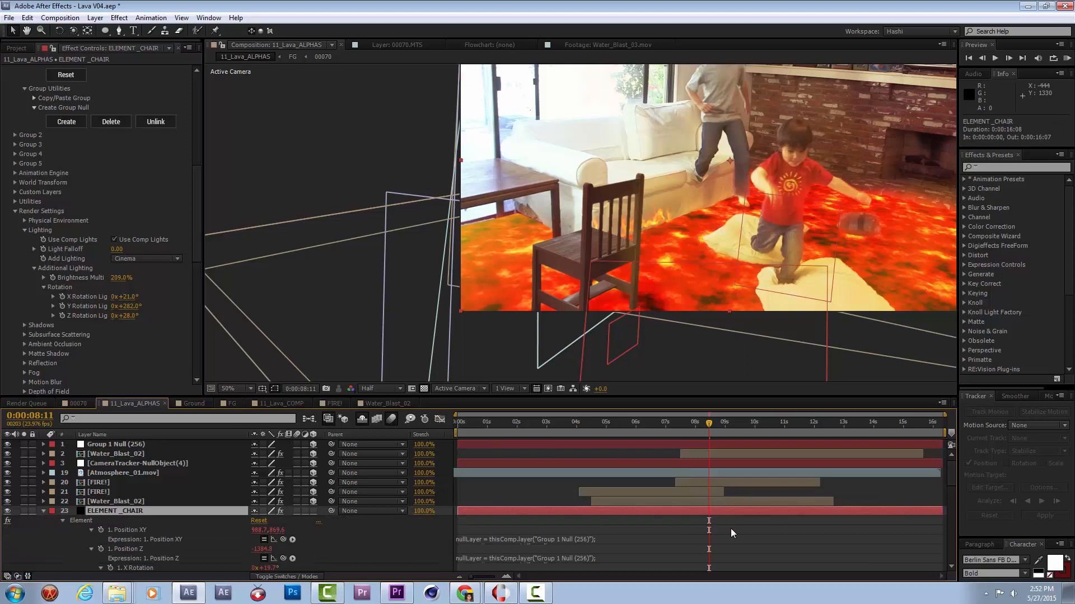
scroll(731, 520, "down", 3)
scroll(730, 514, "down", 5)
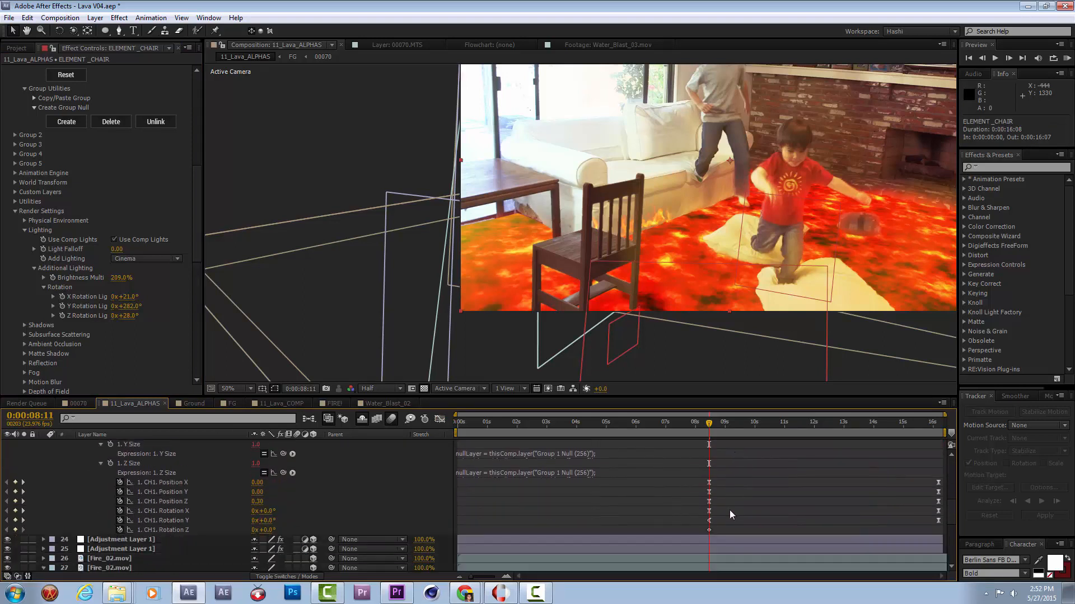
left_click_drag(697, 515, 656, 527)
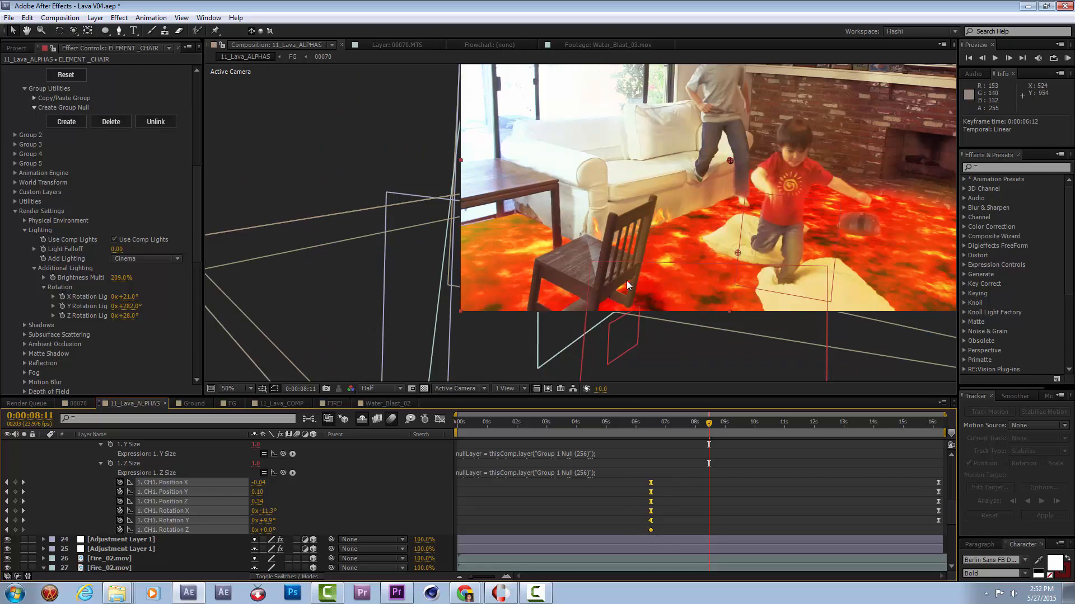
left_click(649, 423)
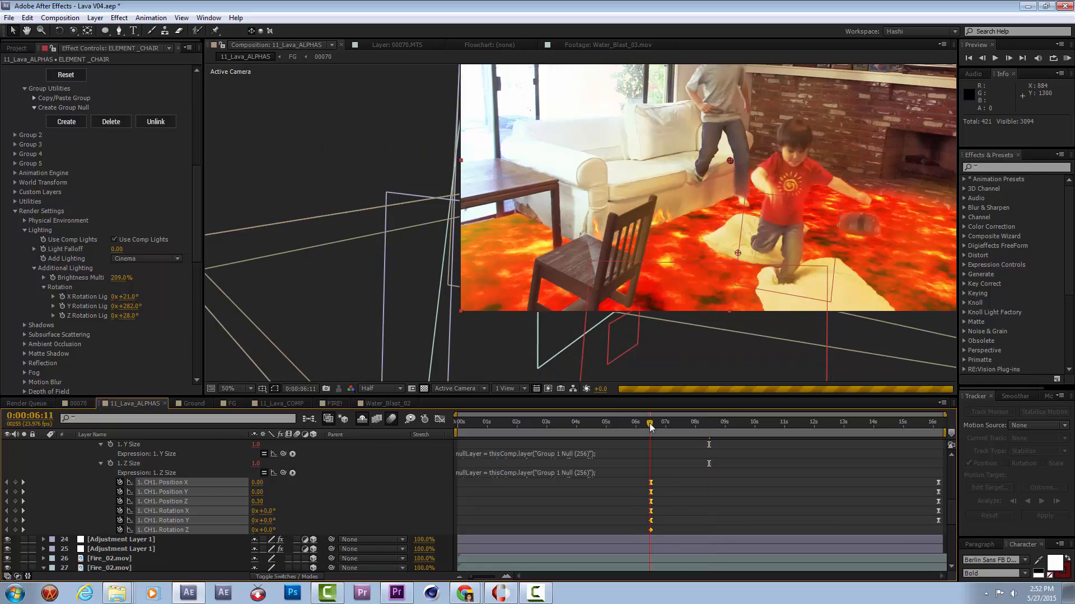
left_click_drag(650, 425, 764, 438)
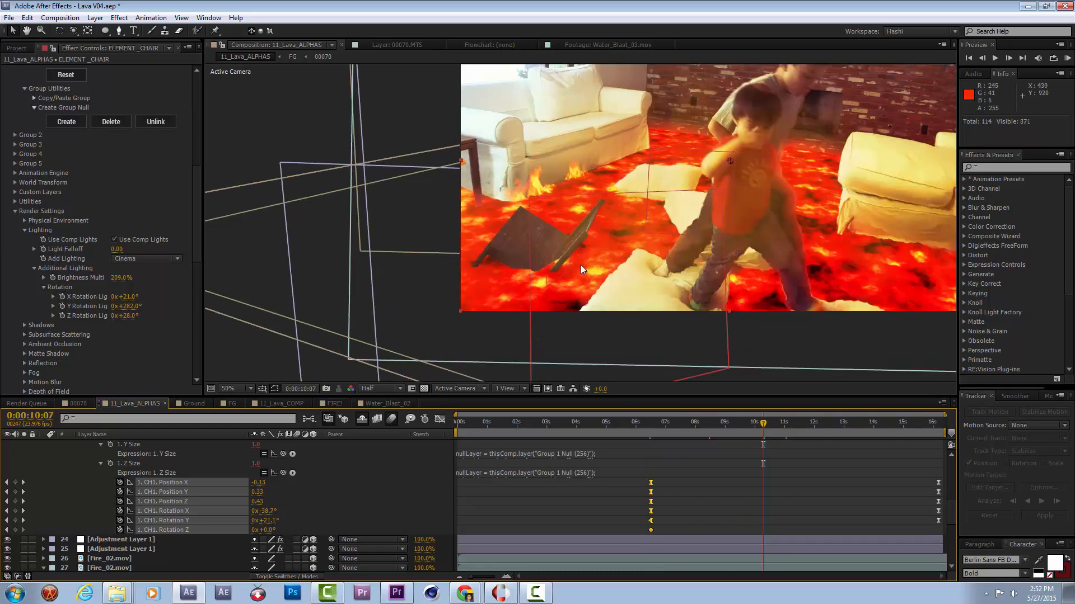
left_click(717, 424)
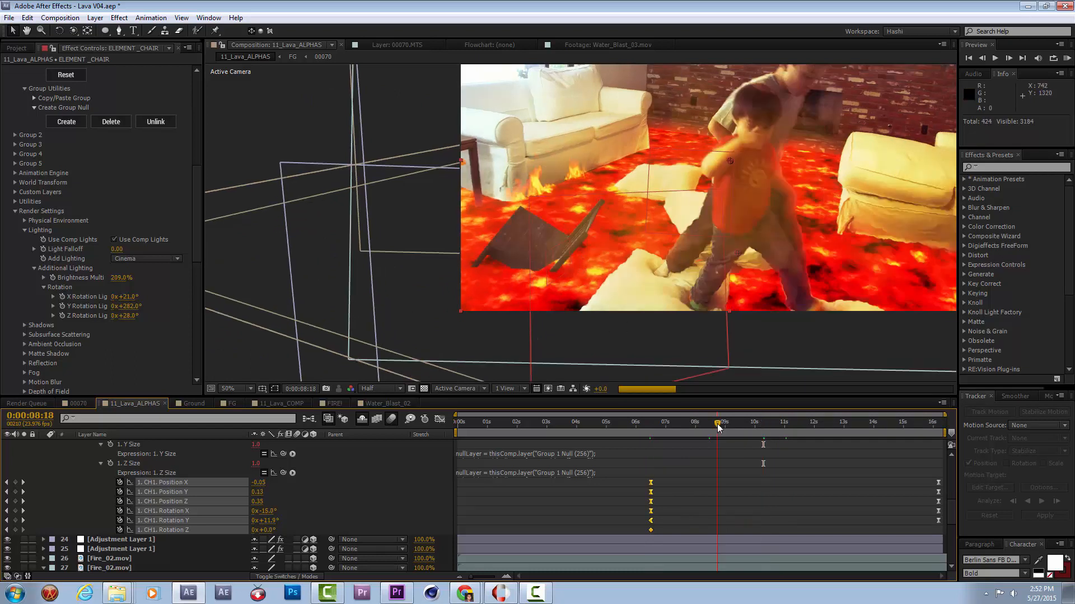
Move the starting CH1 position and rotation keyframes earlier to about 5 seconds and preview the chair animation.
left_click_drag(654, 486, 605, 487)
left_click(617, 423)
left_click_drag(621, 423, 694, 431)
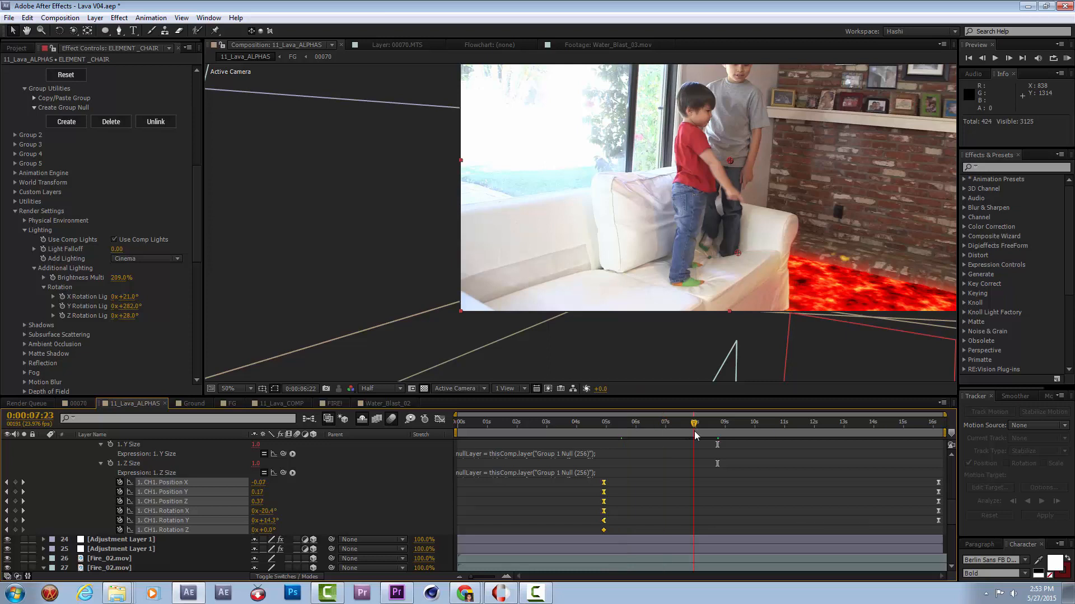
left_click(1067, 57)
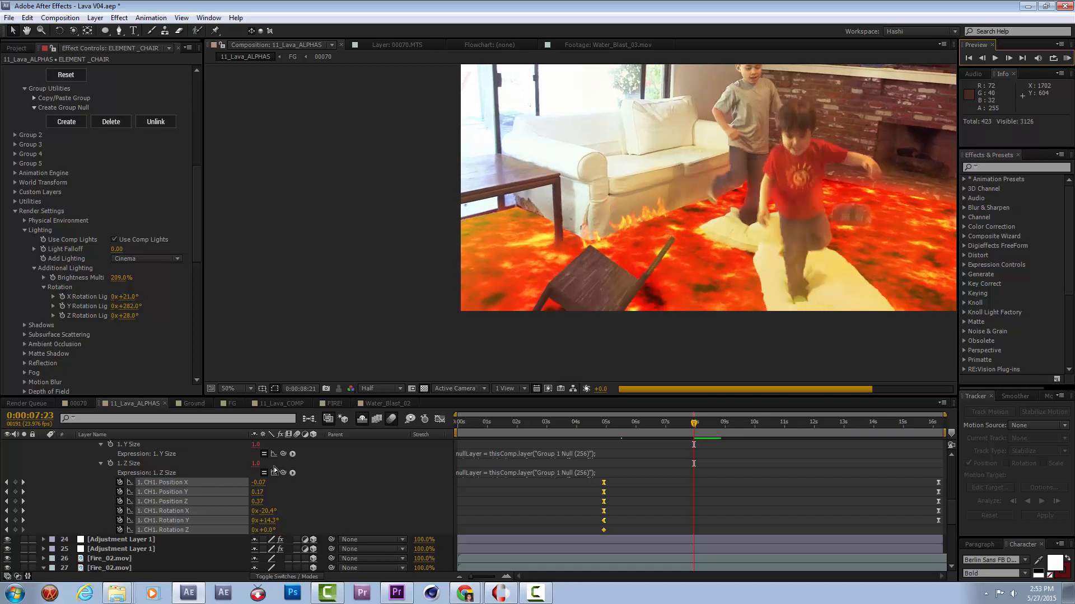
key("space")
Collapse ELEMENT _CHAIR and move it below both adjustment layers, directly above Fire_02.mov, with the viewer resolution at Half.
scroll(62, 489, "up", 7)
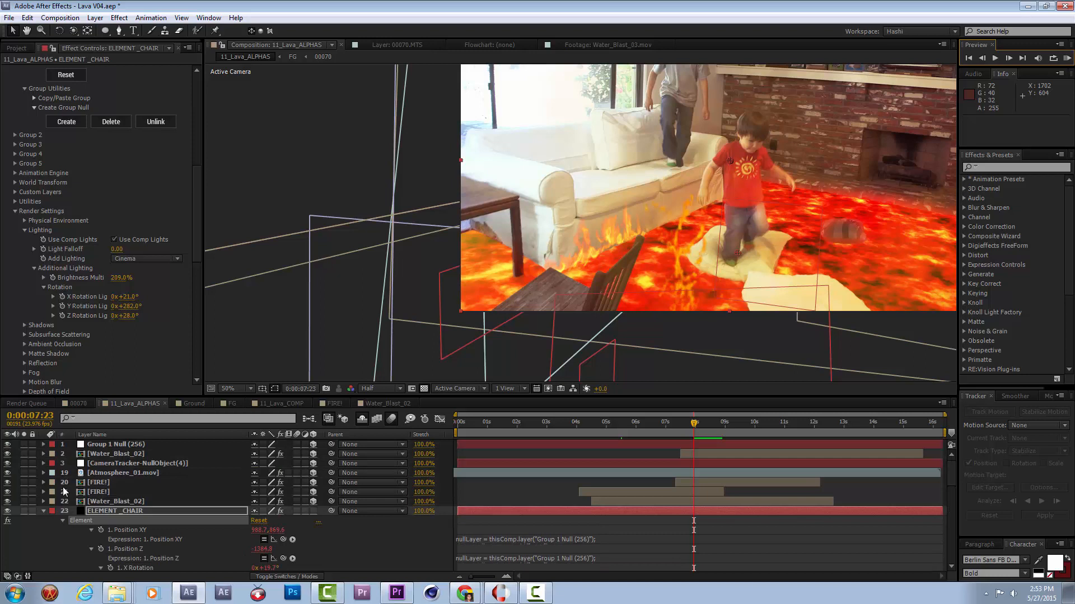
left_click(43, 511)
left_click_drag(98, 515, 107, 533)
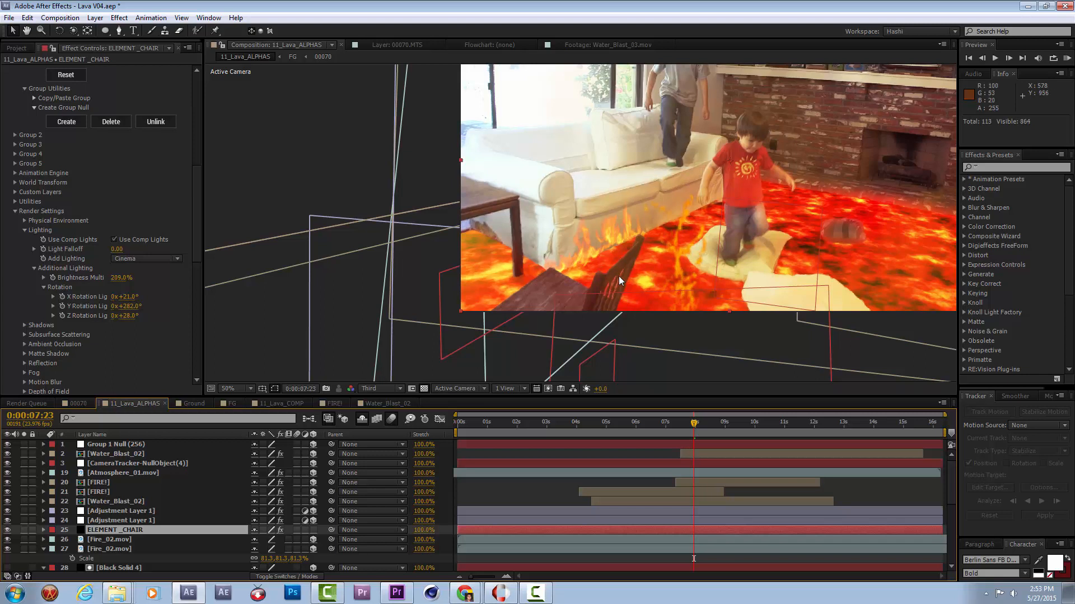
left_click(395, 389)
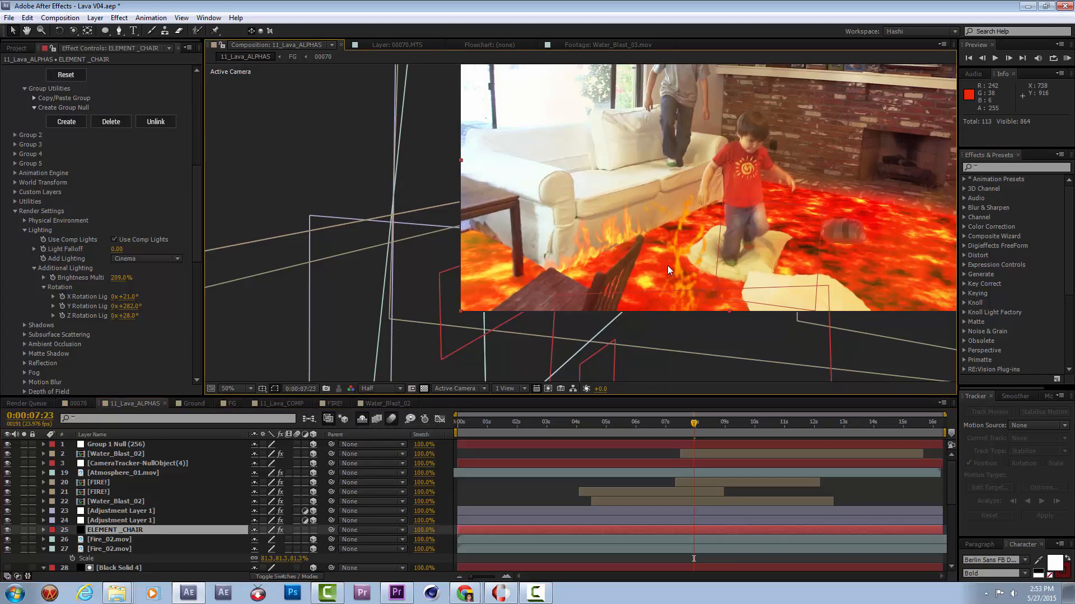
Preview the sinking chair in the composite from 0:00:07:23.
key("space")
left_click_drag(735, 239, 634, 240)
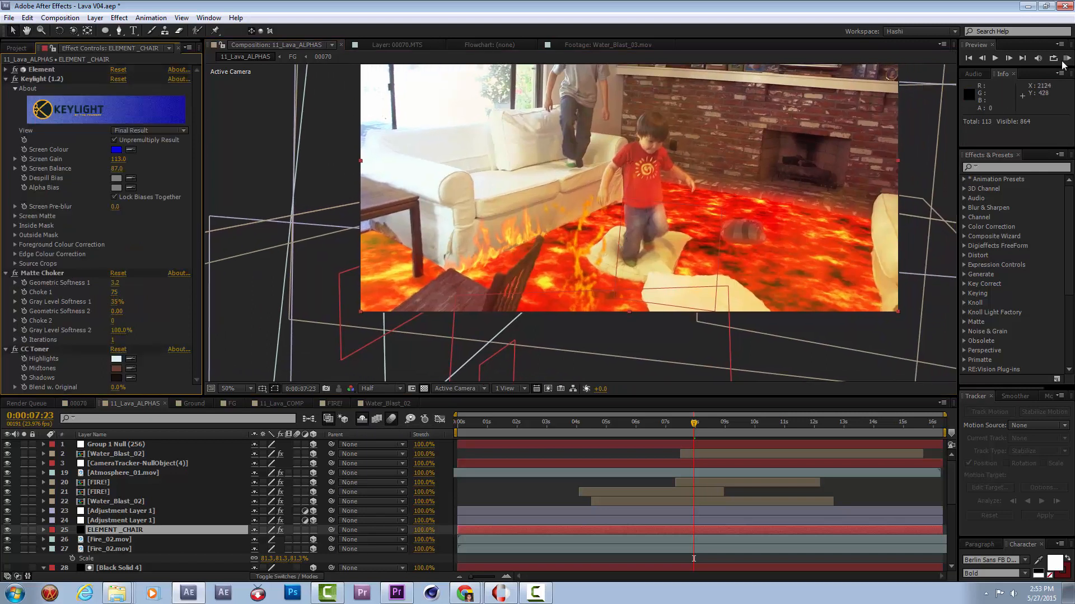
left_click(1065, 59)
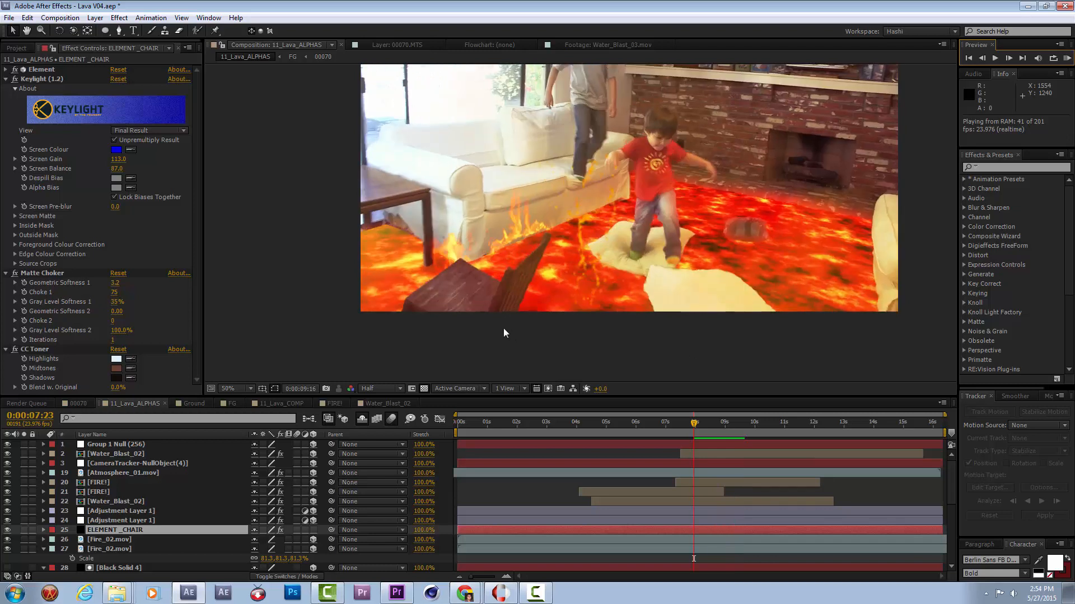
key("space")
At 0:00:08:01, move the Group 1 Null (256) layer below both adjustment layers, directly above ELEMENT _CHAIR.
mouse_move(716, 431)
left_mouse_down()
mouse_move(732, 433)
mouse_move(696, 439)
left_mouse_up()
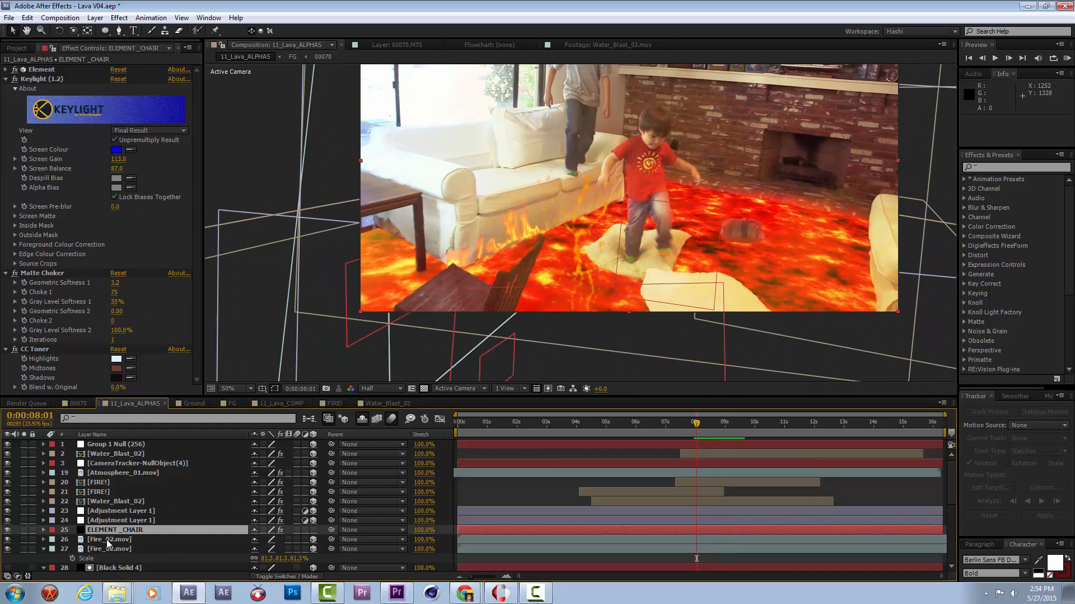
left_click(120, 445)
key("w")
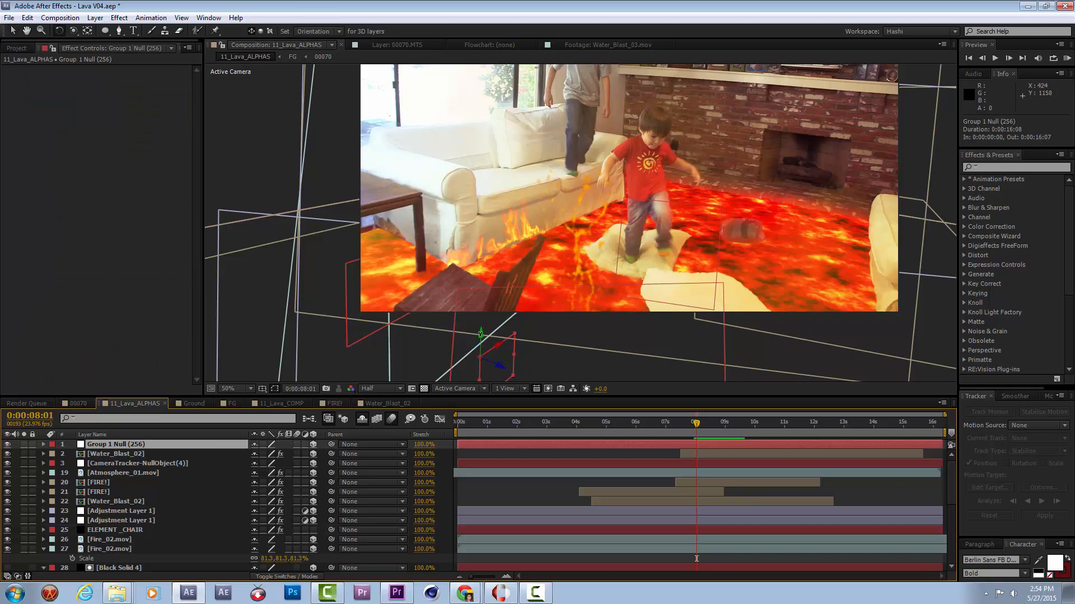
left_click(147, 452)
left_click(152, 444)
left_click_drag(169, 452, 161, 526)
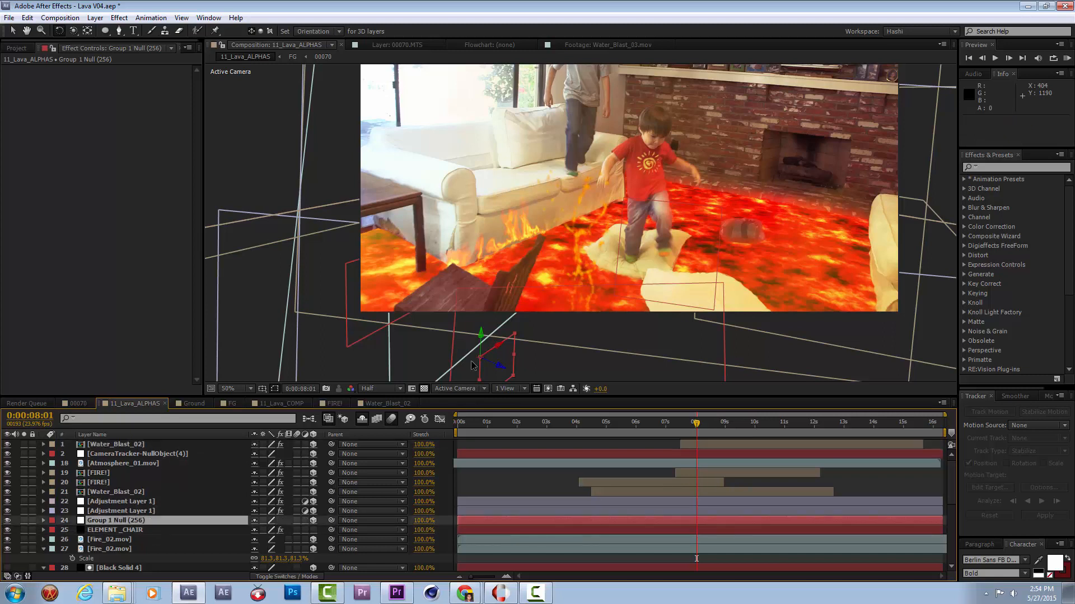
Rotate Group 1 Null slightly to adjust the chair's tilt, and preview the sinking chair from 0:00:08:01.
mouse_move(481, 334)
left_mouse_down()
mouse_move(493, 334)
mouse_move(479, 338)
left_mouse_up()
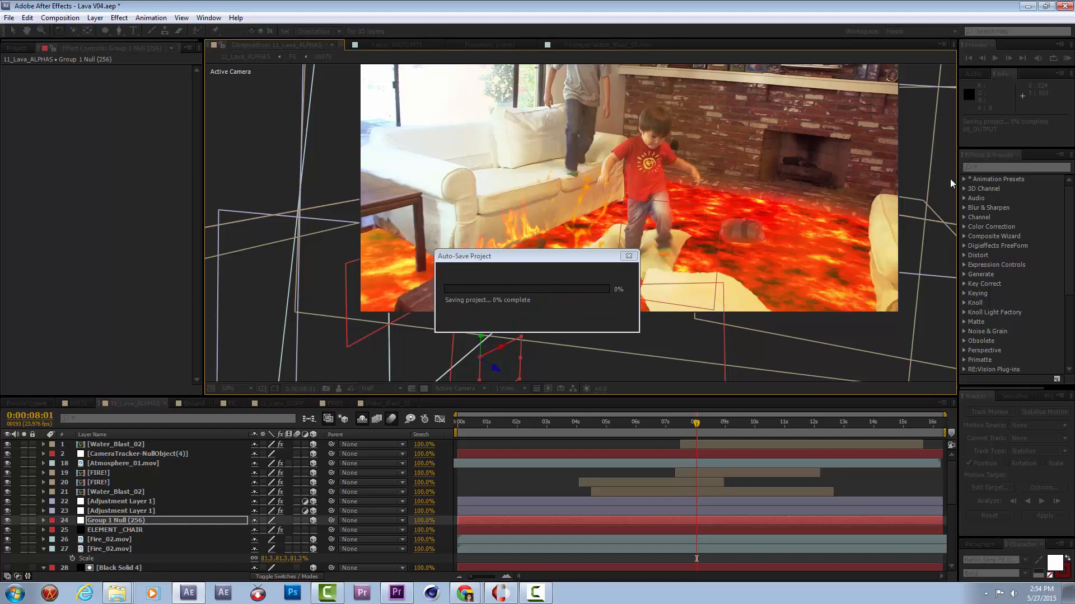
key("KP_0")
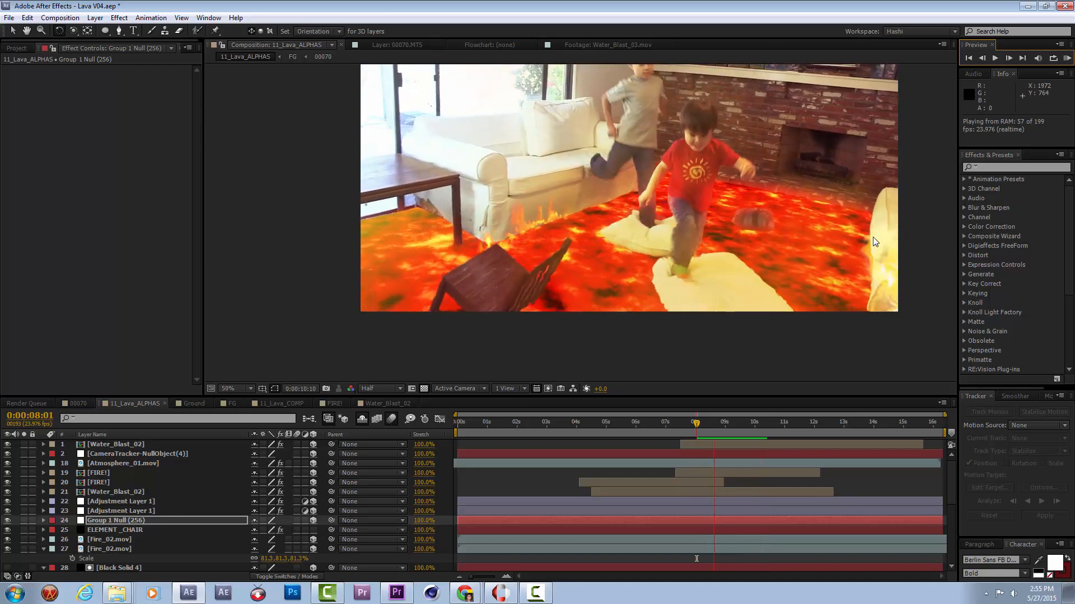
key("space")
key("space")
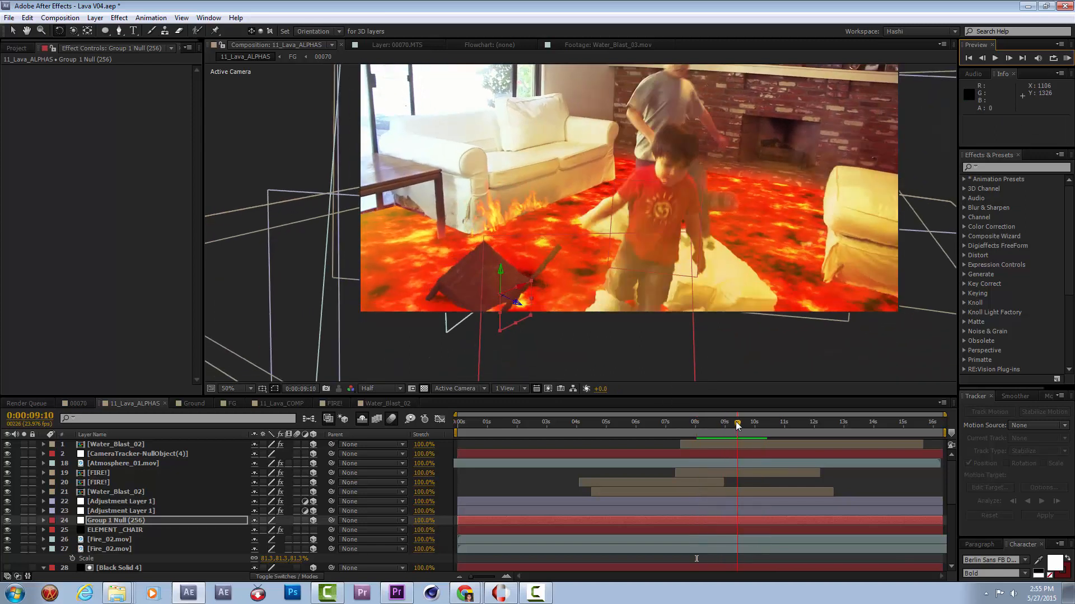
key("space")
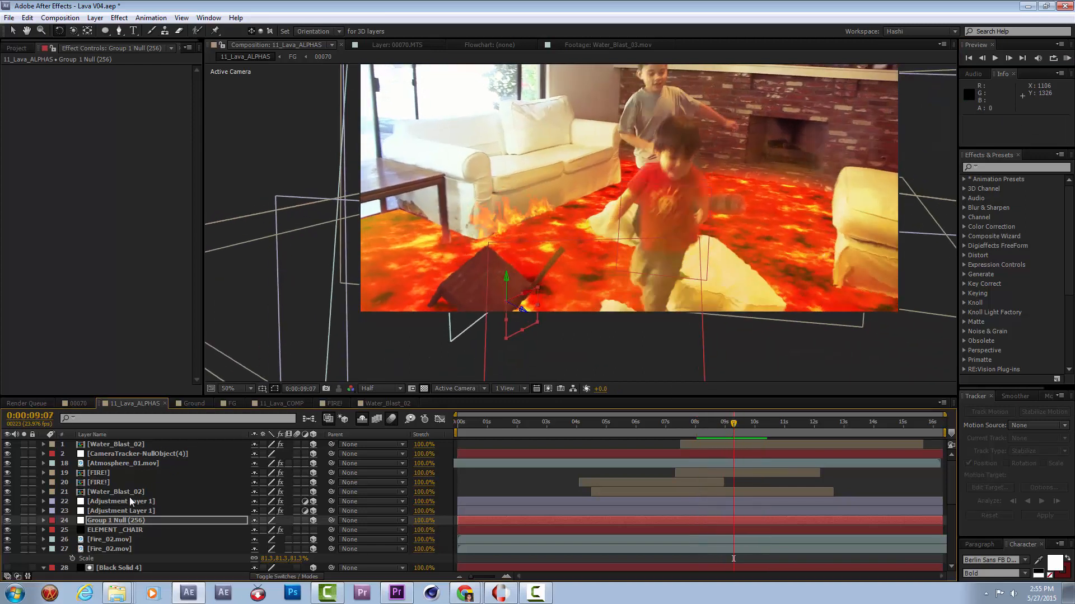
At 0:00:09:07, duplicate the upper Fire_02.mov layer and delete all Position keyframes on the copy.
scroll(129, 497, "down", 1)
scroll(128, 497, "up", 1)
scroll(128, 496, "down", 2)
left_click(127, 491)
left_click(127, 483)
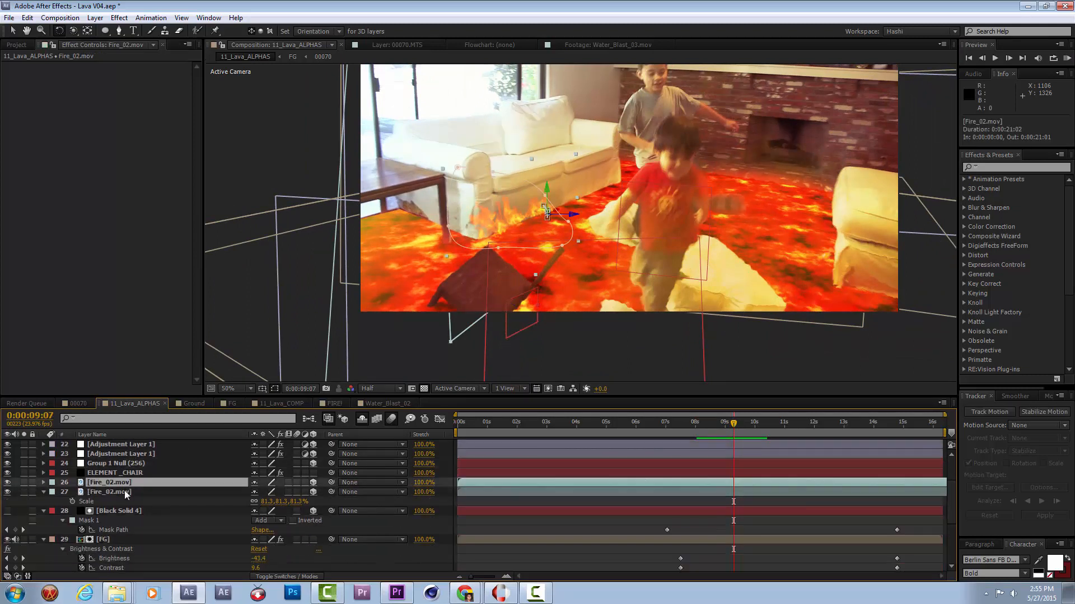
left_click(125, 491)
left_click(125, 483)
key("ctrl+d")
key("p")
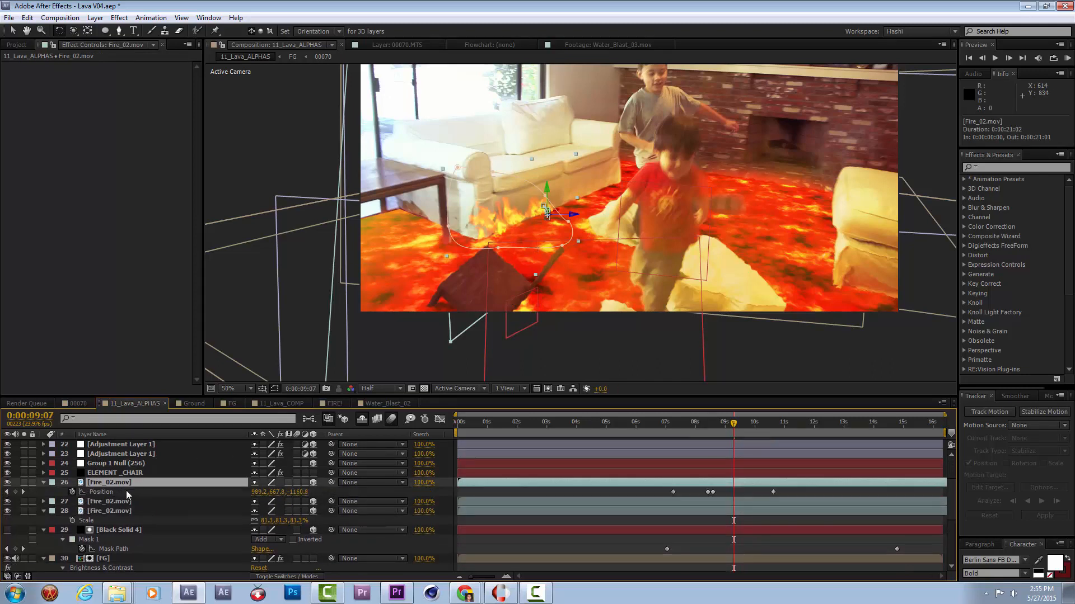
left_click_drag(754, 496, 632, 500)
key("Delete")
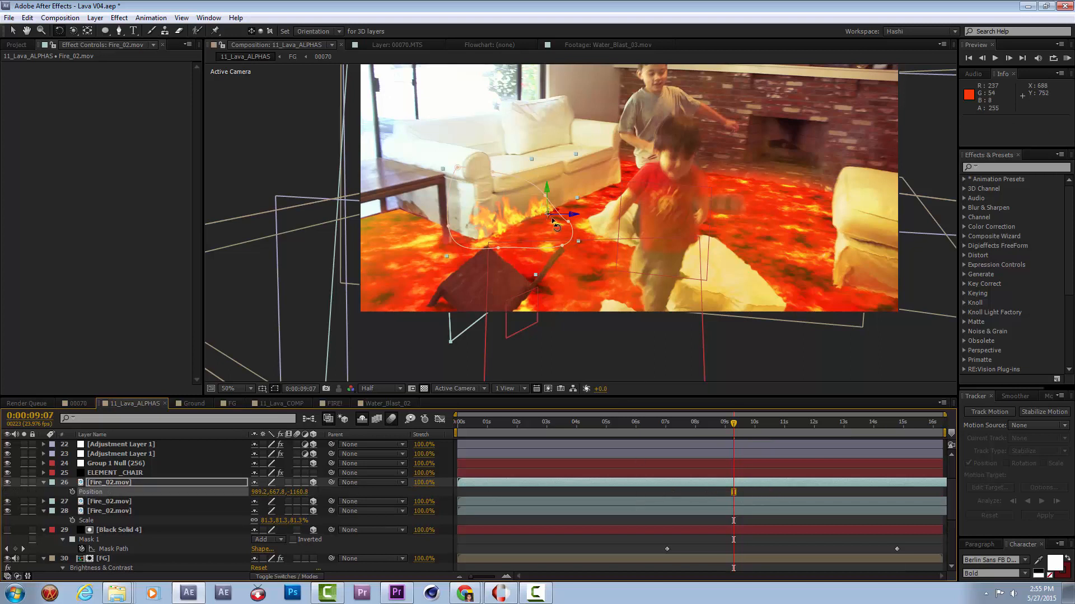
key("v")
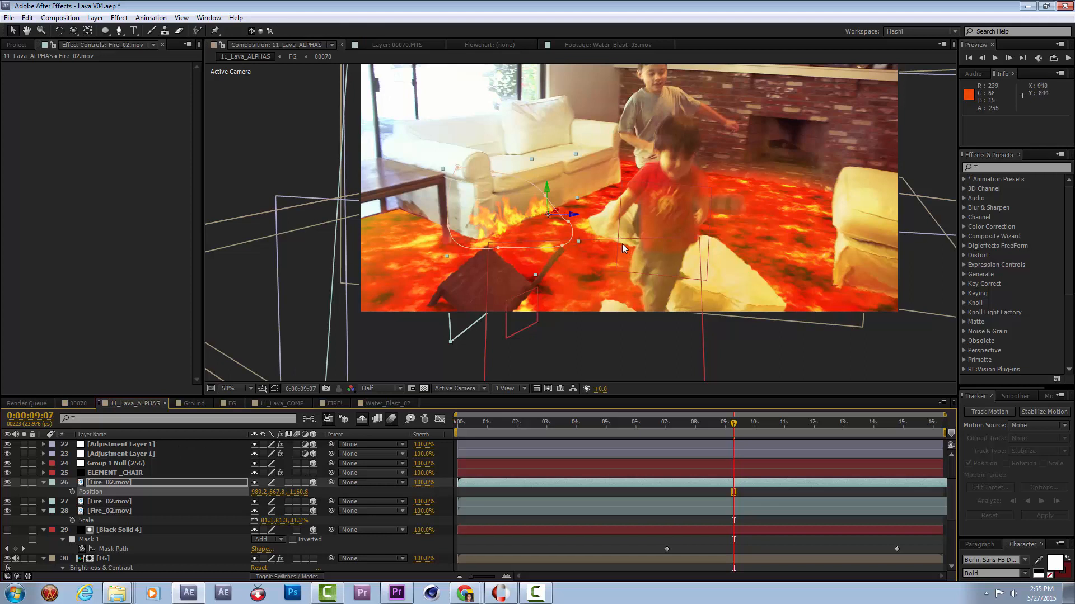
Copy Group 1 Null's Position onto the duplicated Fire_02.mov layer and place that layer directly above ELEMENT _CHAIR.
left_click(125, 462)
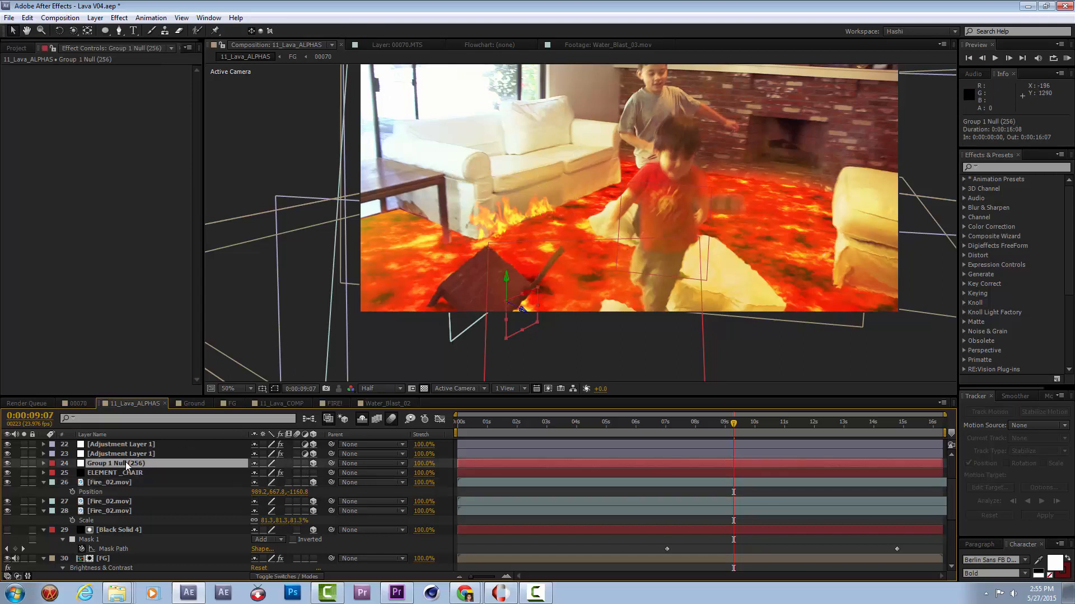
key("p")
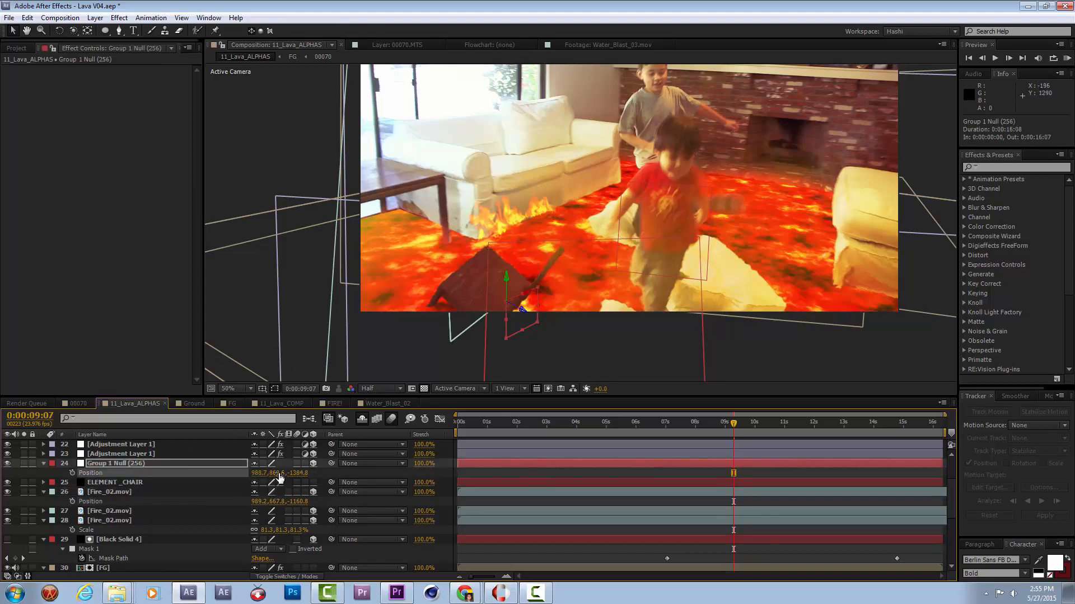
left_click(119, 492)
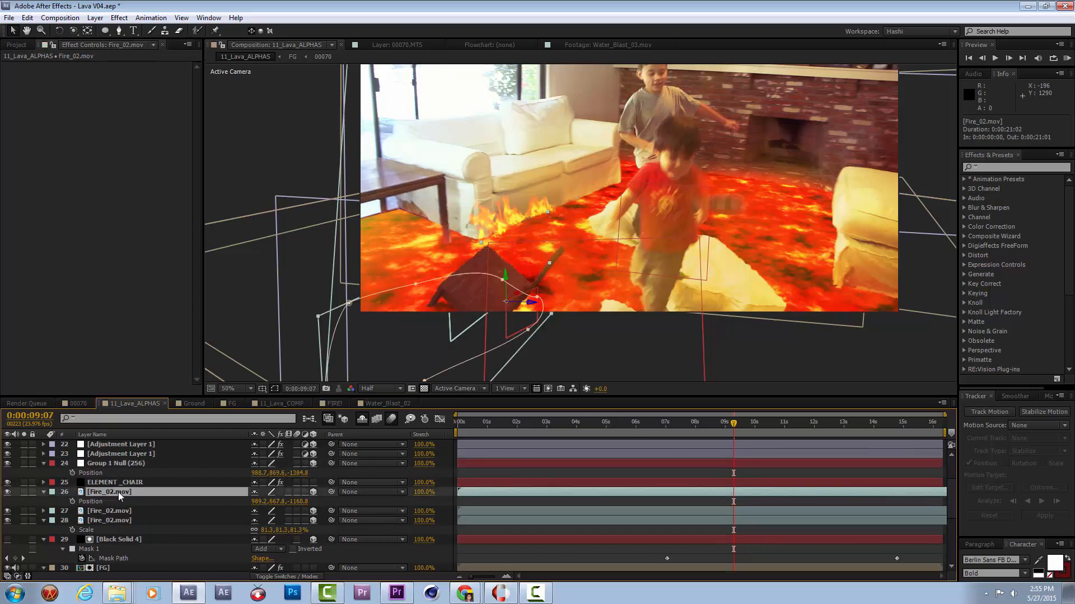
key("ctrl+v")
left_click_drag(103, 491, 109, 480)
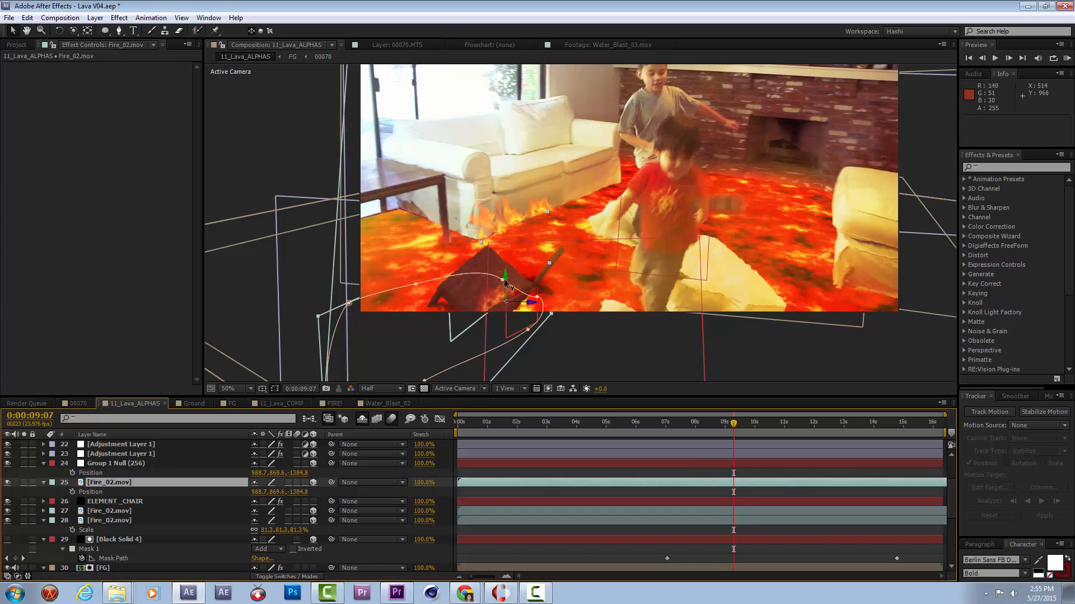
At 0:00:10:01, set the duplicated Fire_02.mov layer's opacity to 89%.
left_click_drag(747, 426, 760, 426)
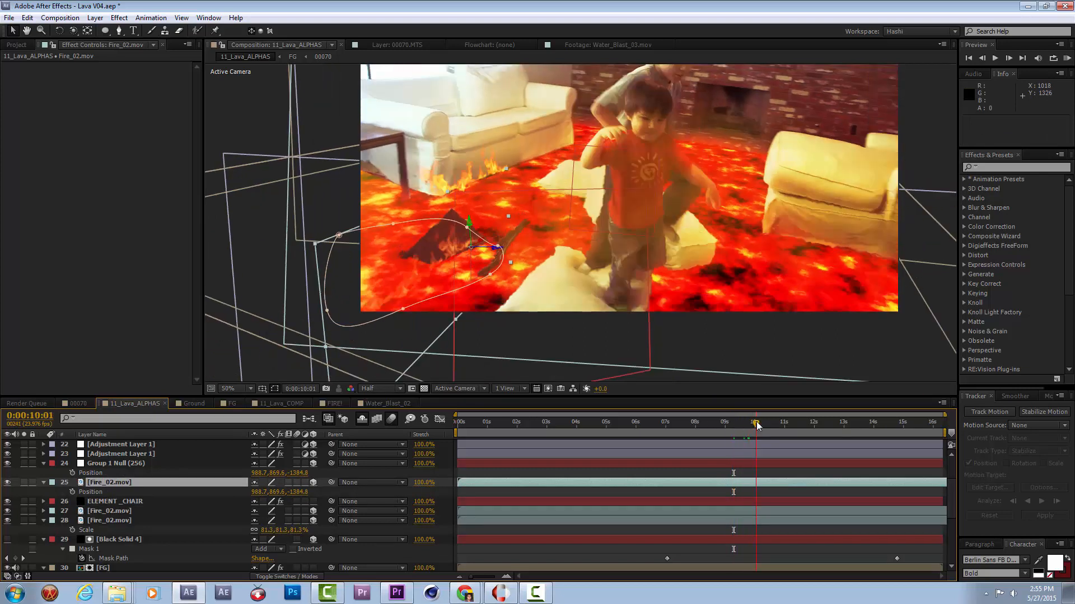
right_click(169, 483)
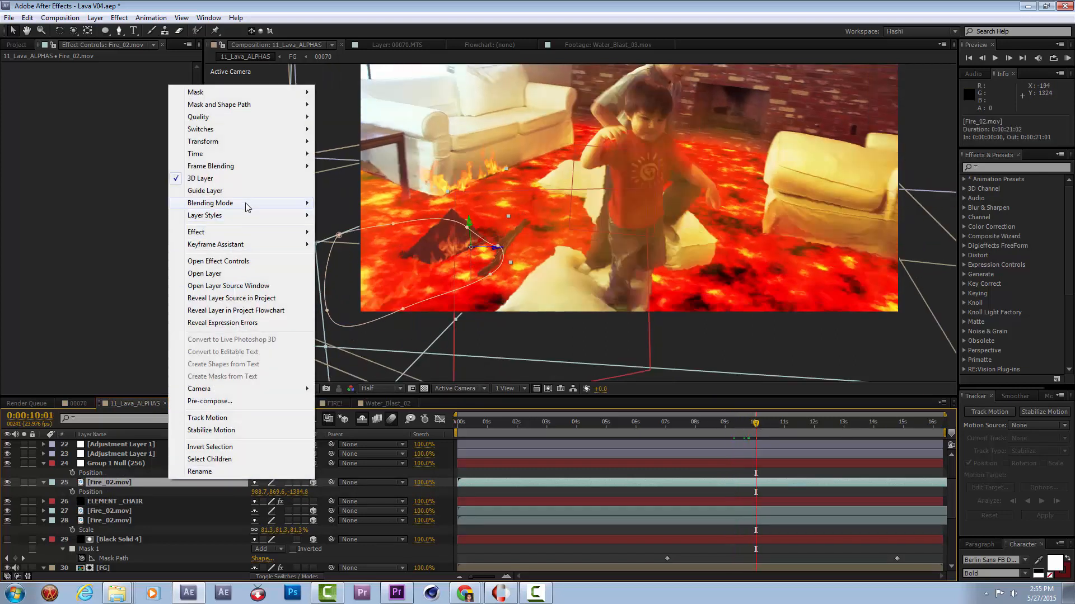
mouse_move(246, 203)
left_click(114, 234)
key("t")
left_click(255, 493)
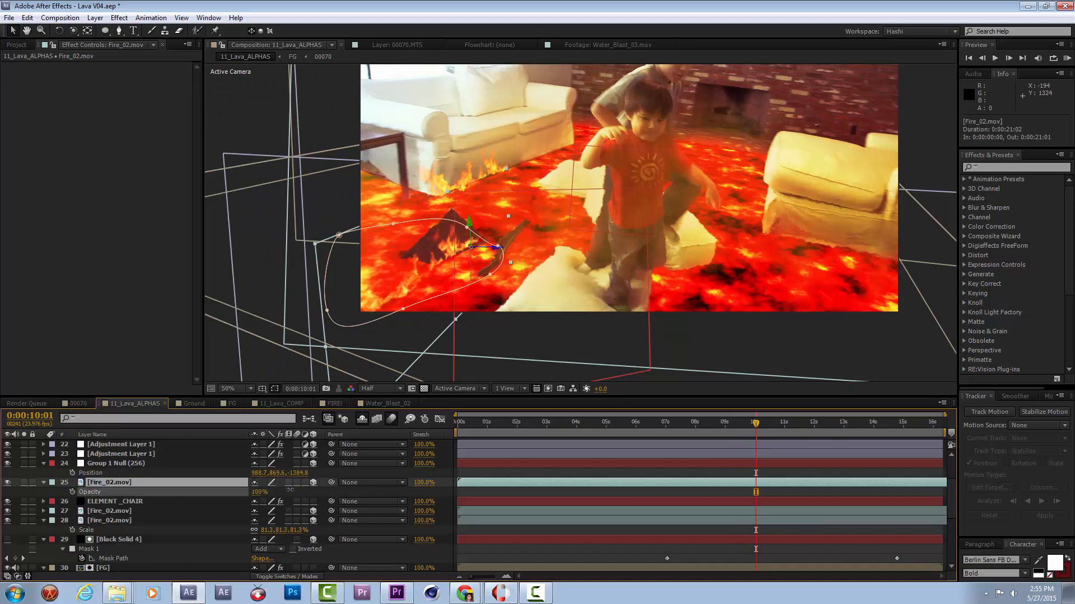
left_click_drag(284, 492, 279, 492)
Rotate the duplicated fire to follow the chair seat and scale it to about 43%, 75%, 81%.
key("w")
left_click_drag(469, 263, 496, 222)
key("v")
left_click_drag(236, 189, 358, 194)
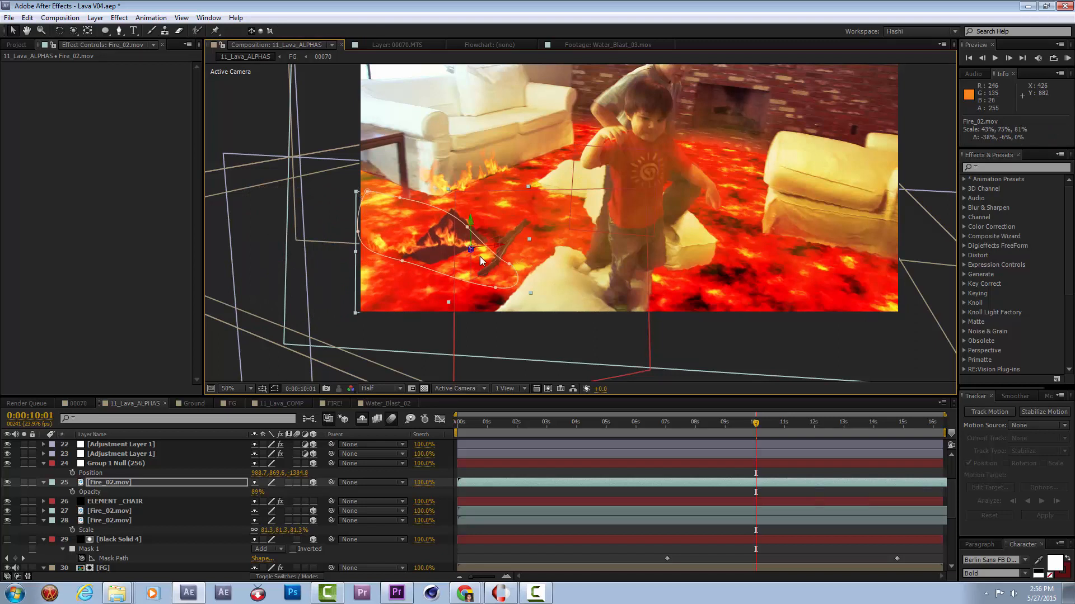
Reshape the duplicated fire's mask by pulling its outer vertices inward to the chair's edge.
left_click_drag(358, 231, 443, 248)
left_click_drag(400, 197, 446, 248)
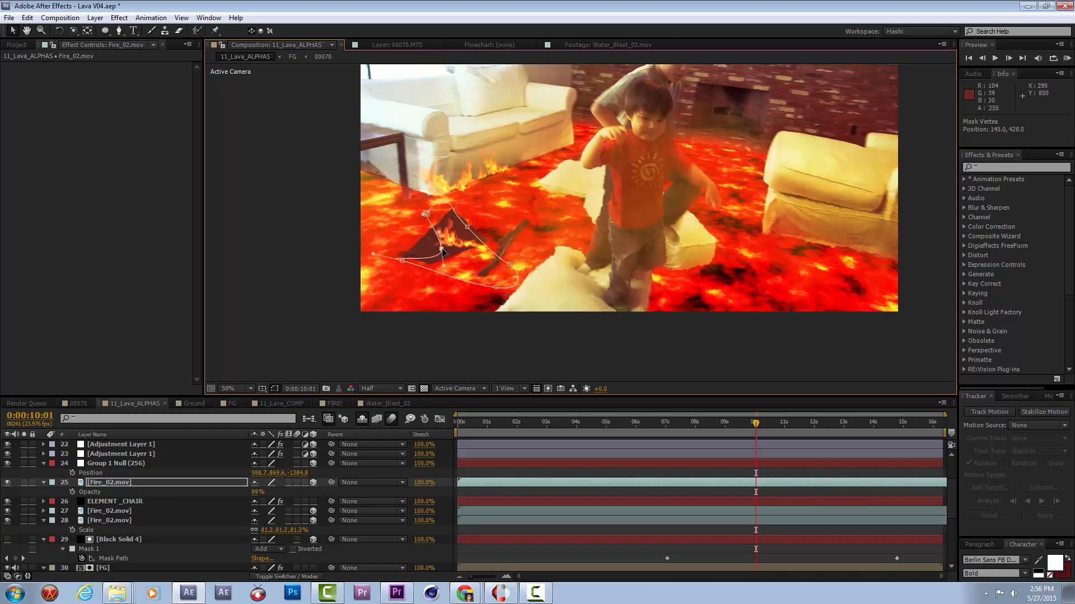
left_click(465, 246)
Set the fire's Anchor Point to 534, 426, 0 and move the layer to about 992.4, 854.6, -1664.9 beside the chair.
key("a")
left_click_drag(261, 492, 209, 496)
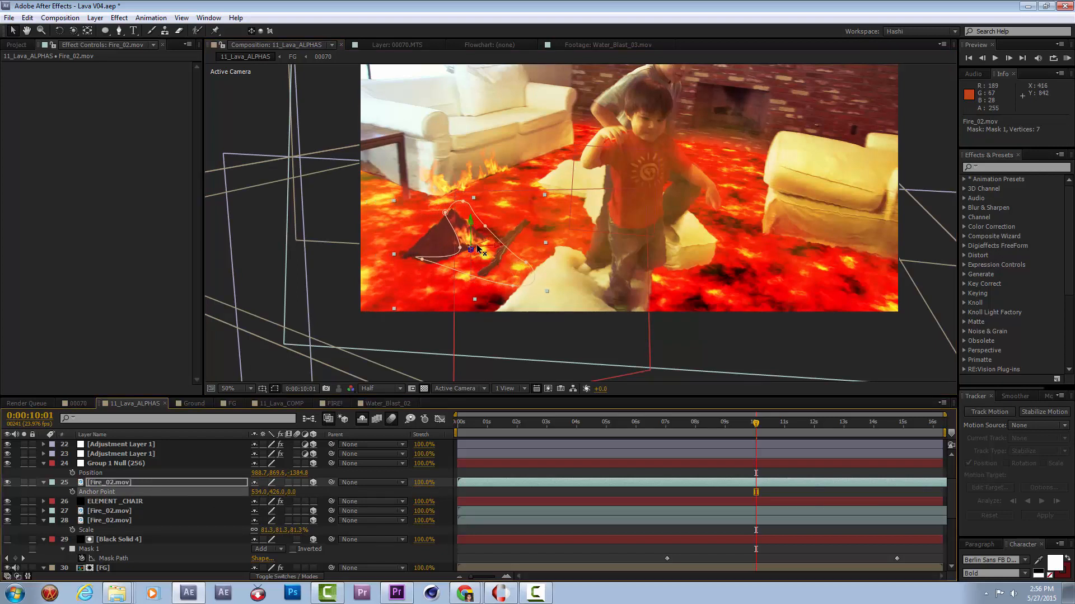
mouse_move(469, 254)
left_mouse_down()
mouse_move(494, 267)
mouse_move(453, 263)
mouse_move(485, 266)
mouse_move(464, 273)
left_mouse_up()
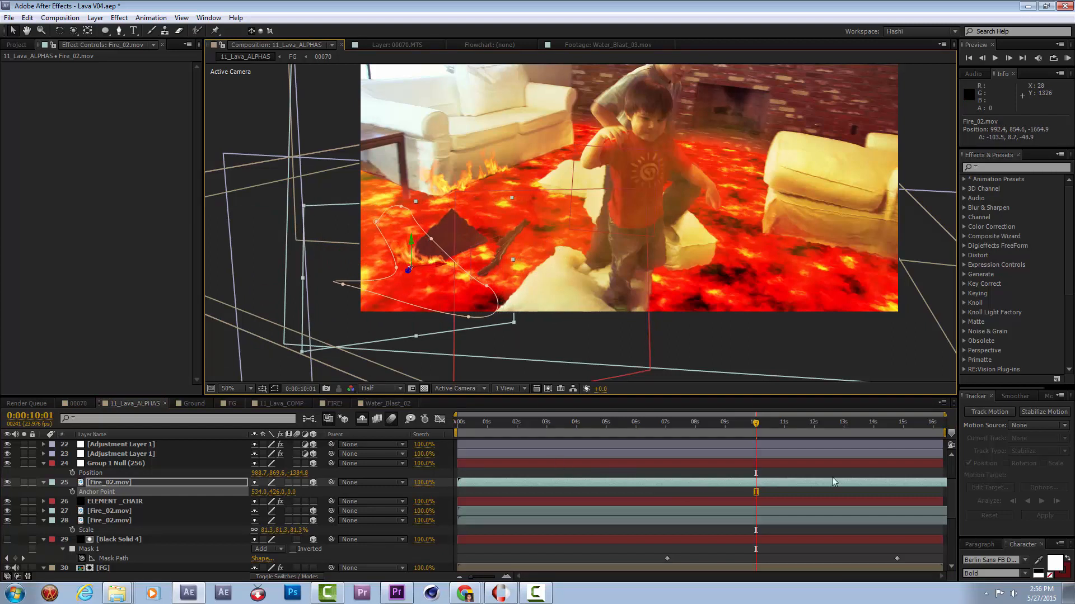
Slide the chair fire layer earlier in time, shrink it slightly, and move it to about 1008.1, 853.3, -1657.5.
left_click(881, 482)
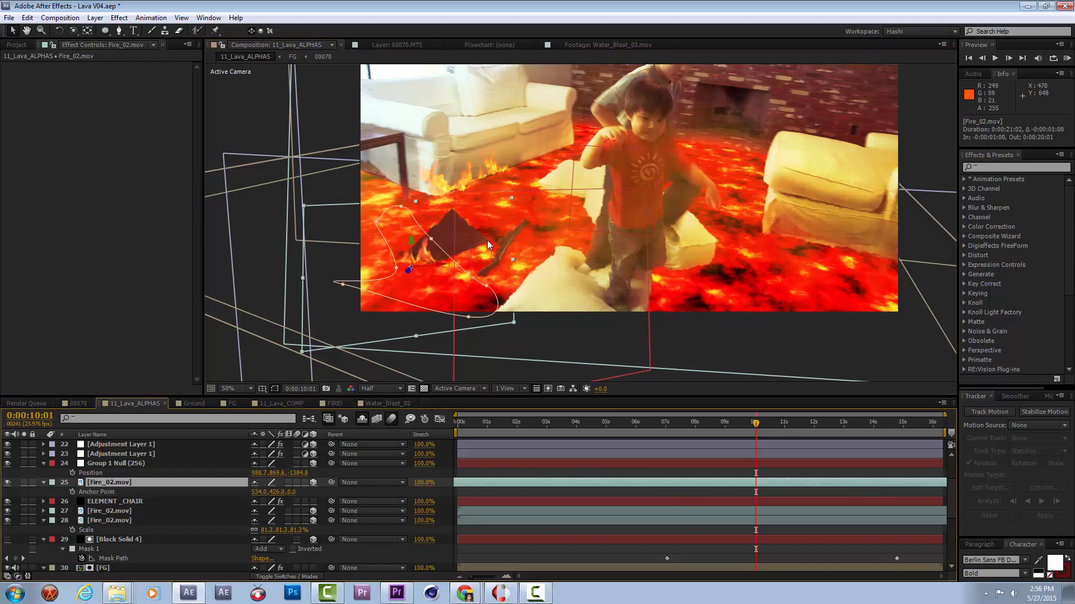
left_click_drag(839, 483, 810, 485)
left_click_drag(511, 199, 487, 216)
left_click_drag(427, 270, 437, 269)
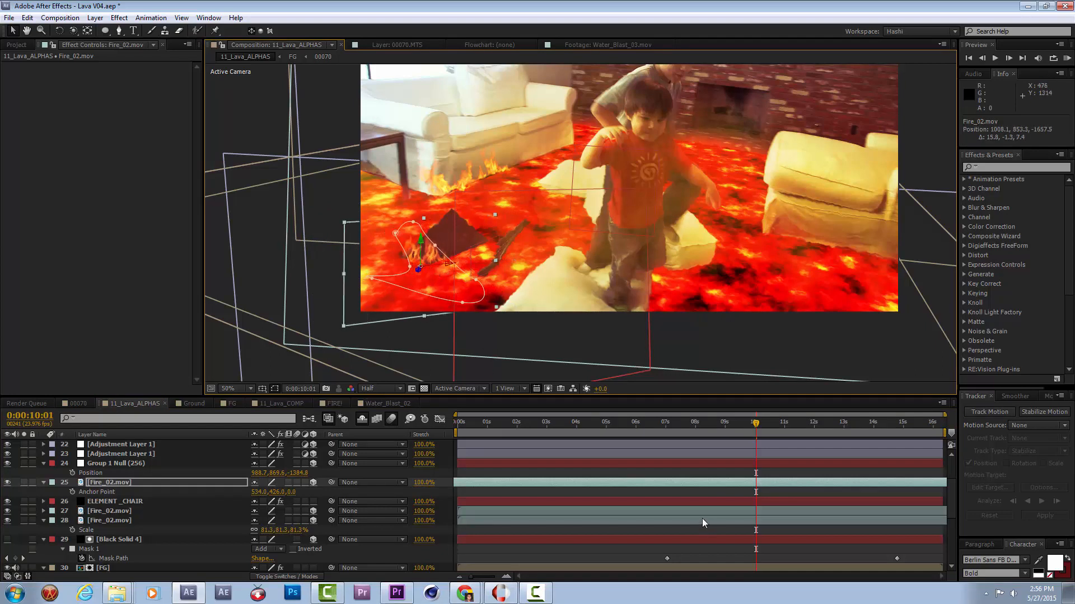
Keyframe the chair fire's Position at 0:00:10:01, at 0:00:08:13 with about 1004.2, 817.7, -1655.6, and at 0:00:12:09 with about 1068.6, 828.2, -1657.
key("p")
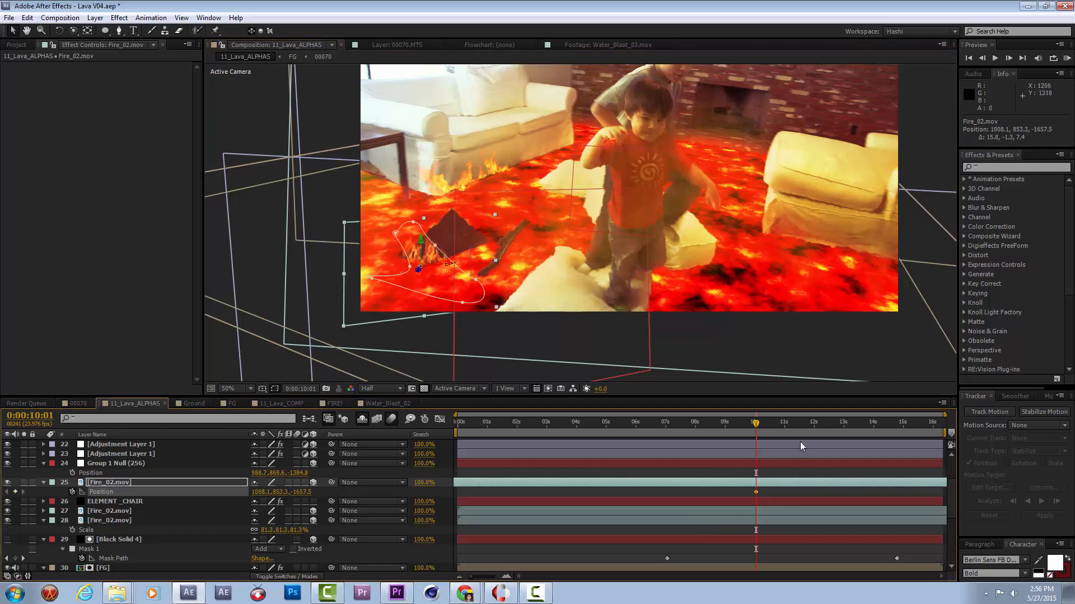
left_click_drag(737, 423, 711, 422)
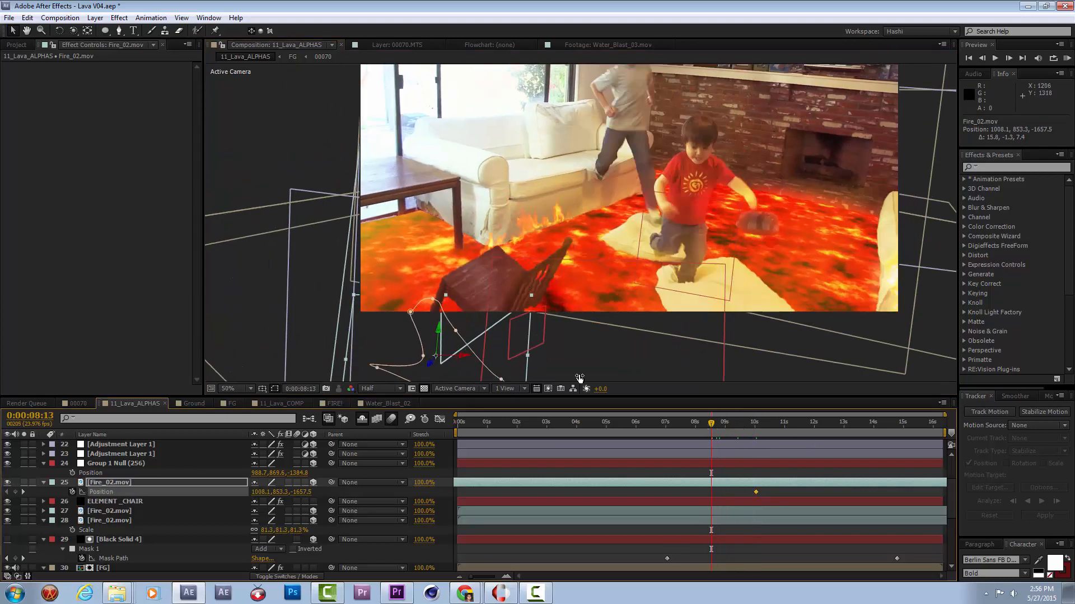
left_click_drag(437, 324, 438, 322)
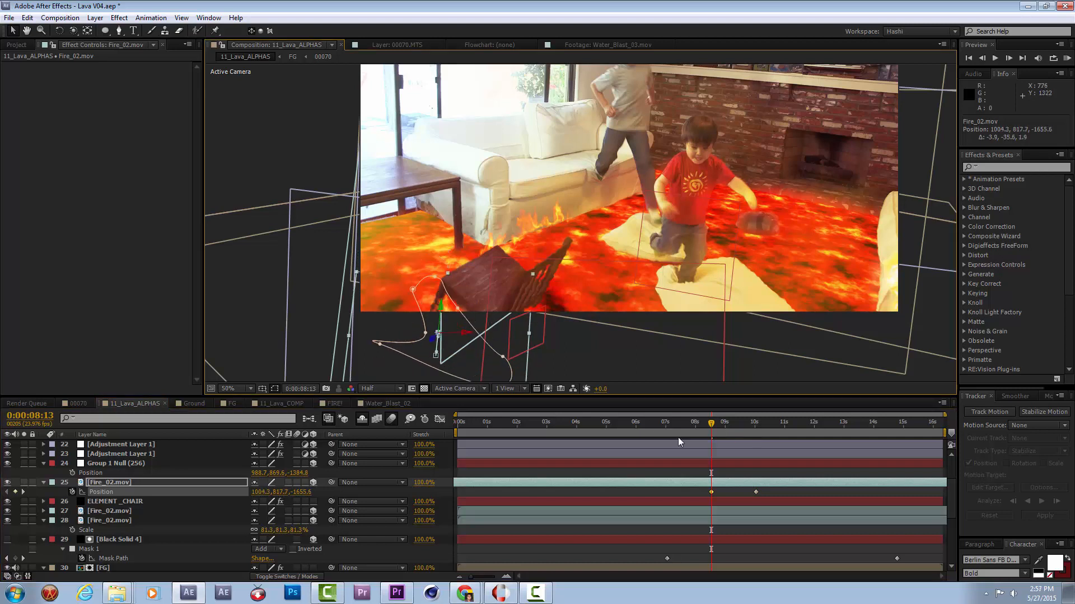
left_click_drag(728, 425, 825, 427)
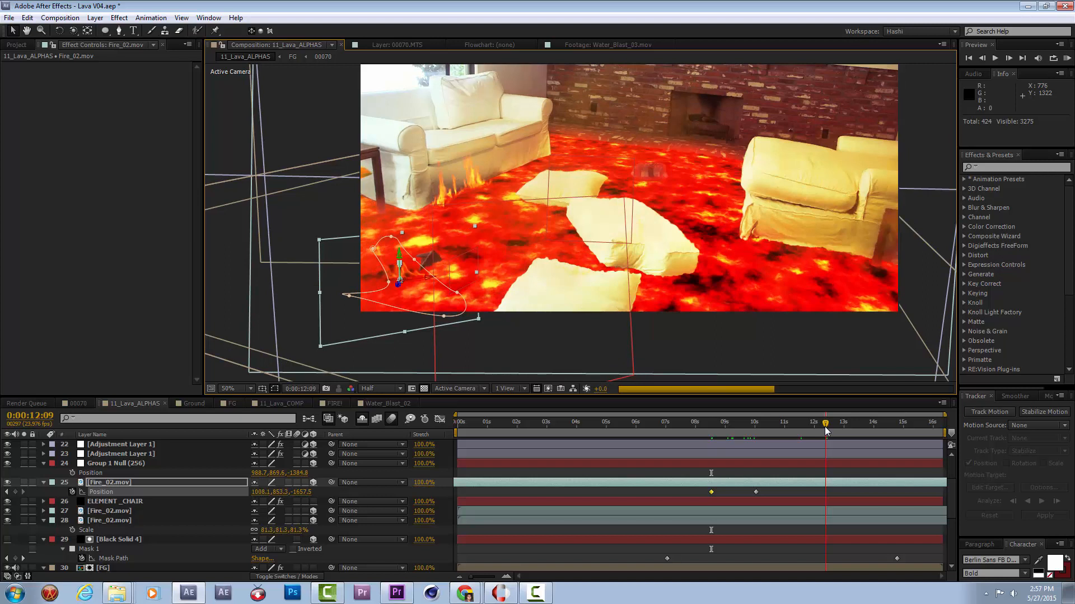
left_click_drag(408, 278, 443, 262)
Scrub through the fire's motion and convert its three Position keyframes to Auto Bezier.
left_click_drag(840, 425, 905, 430)
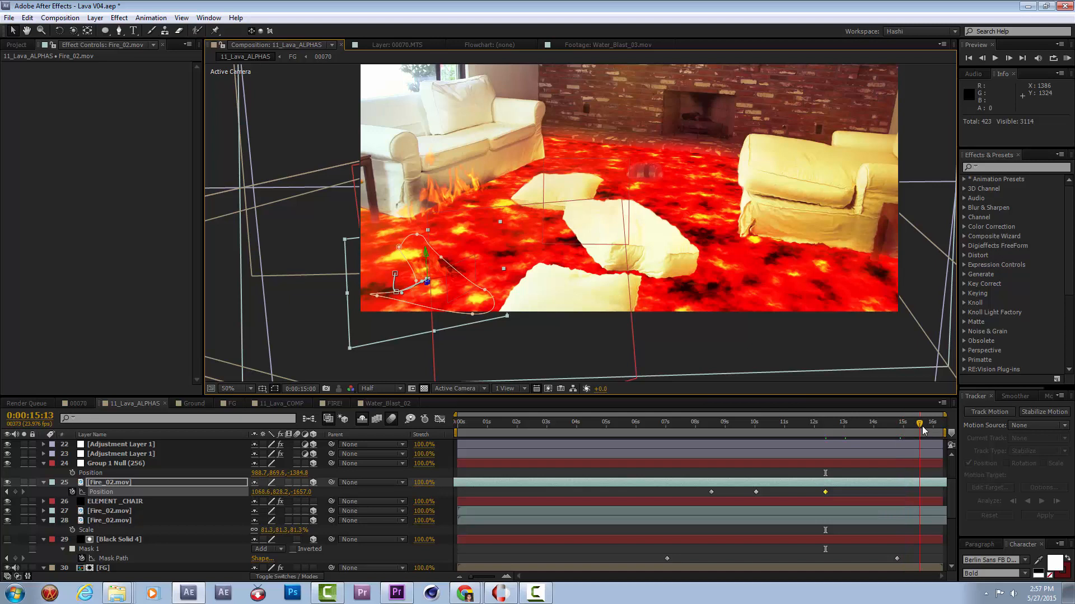
left_click(710, 435)
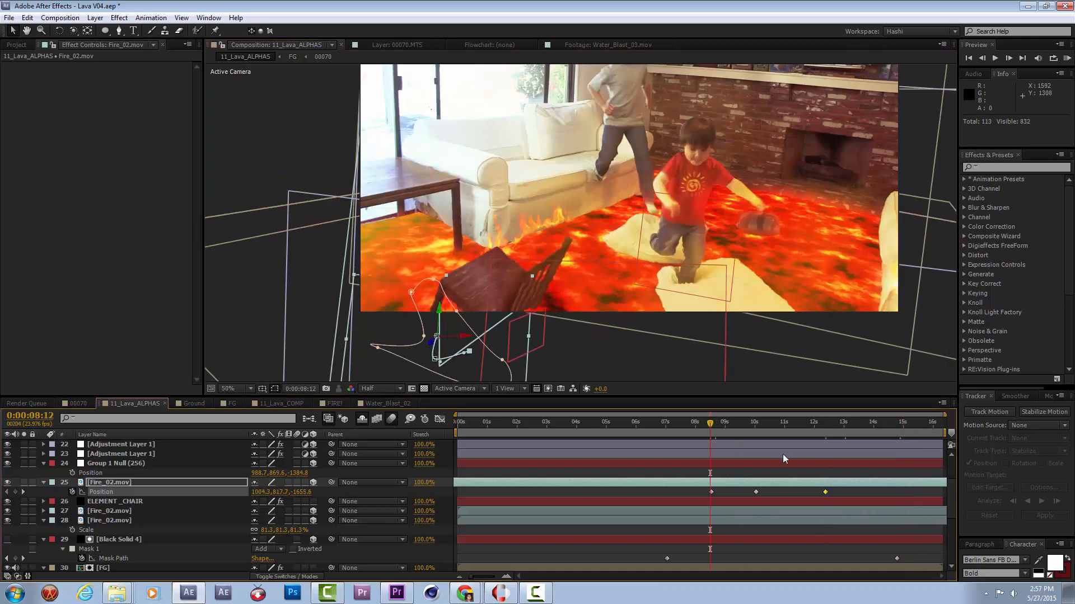
left_click_drag(844, 490, 681, 492)
left_click(714, 492, "ctrl")
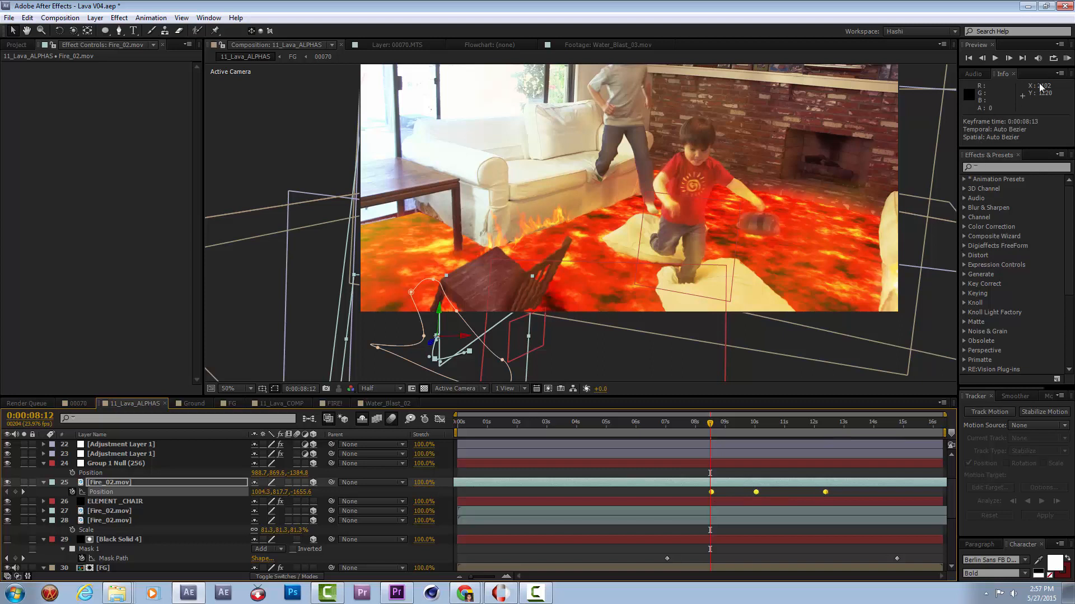
Preview the burning chair from 0:00:08:12 and check the fire's placement at 0:00:10:05.
left_click(1067, 58)
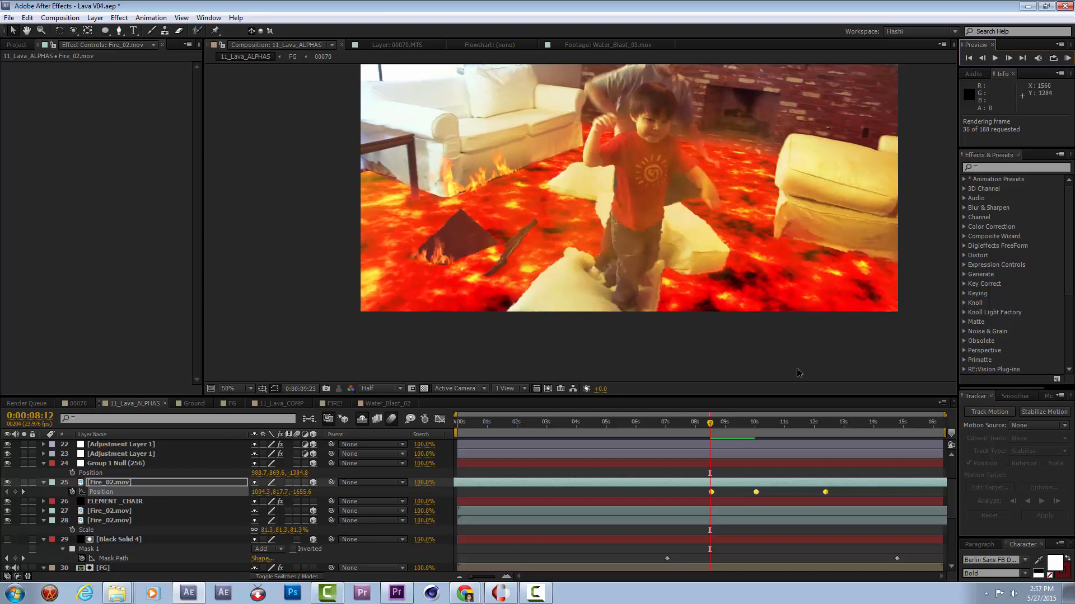
key("space")
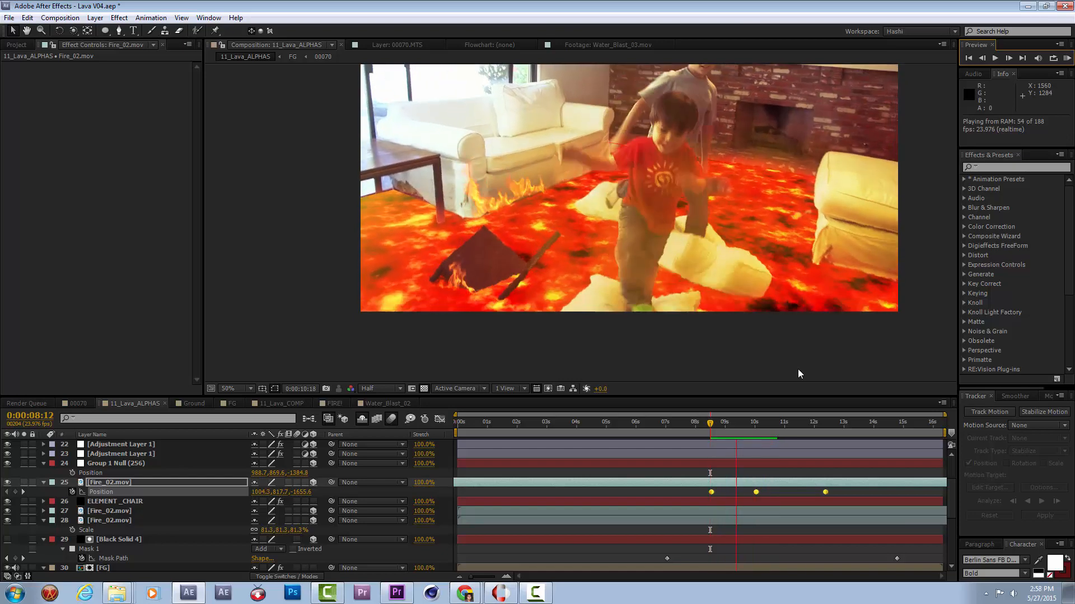
key("space")
left_click_drag(722, 424, 760, 424)
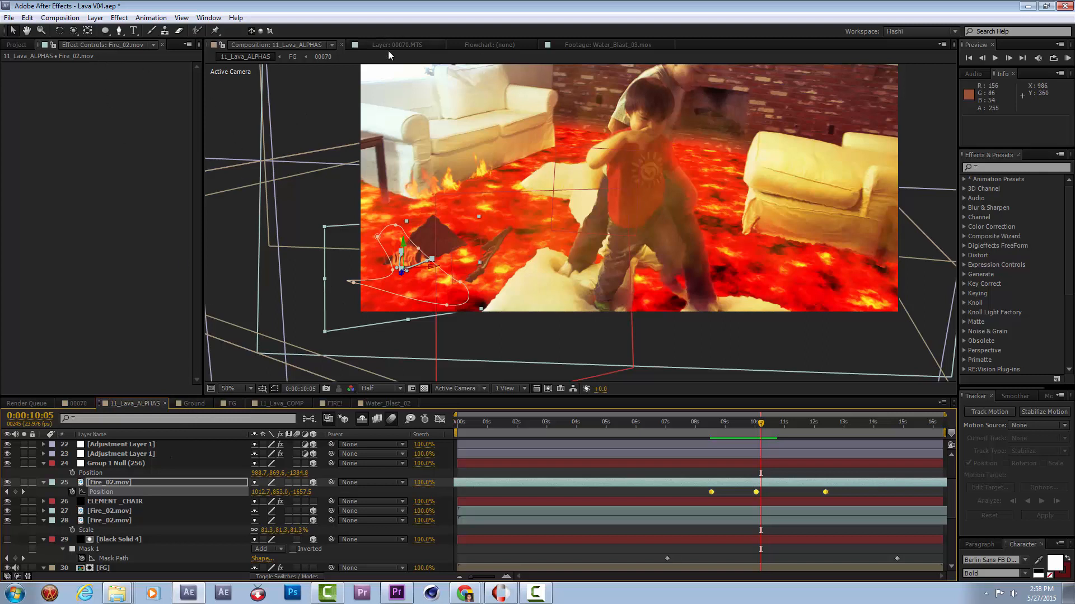
Open the Ground composition and add a second viewer beside it showing 11_Lava_ALPHAS, framed on the sinking chair.
left_click(196, 403)
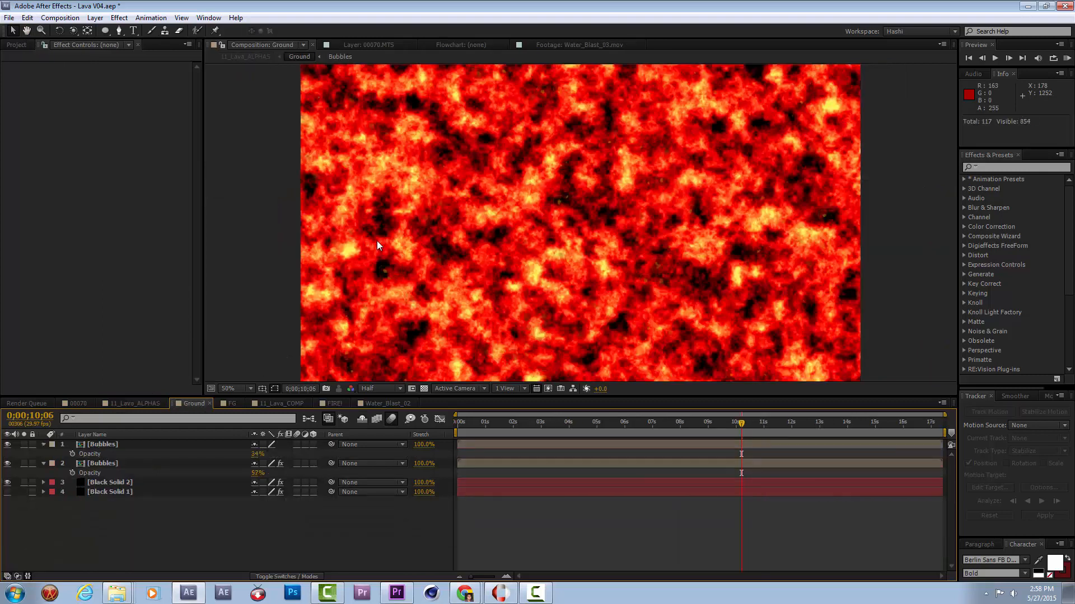
right_click(206, 45)
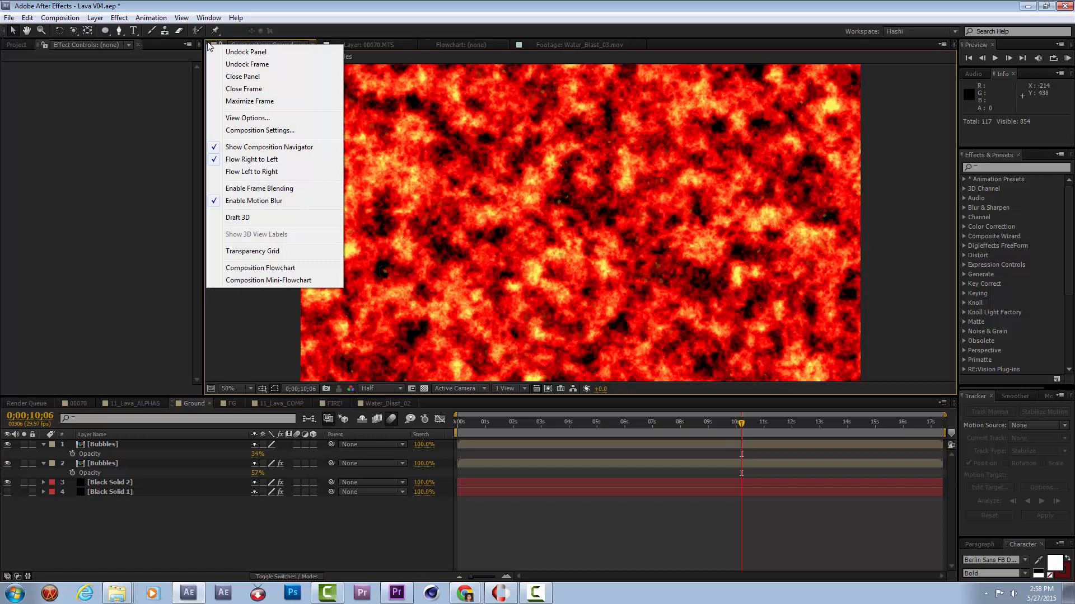
left_click(208, 43)
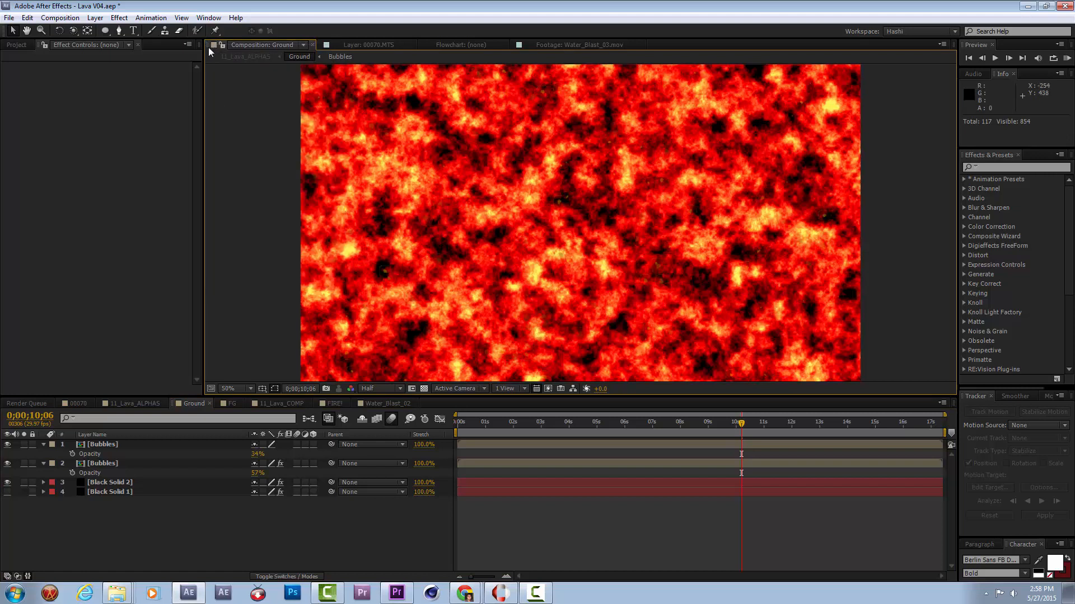
left_click(208, 18)
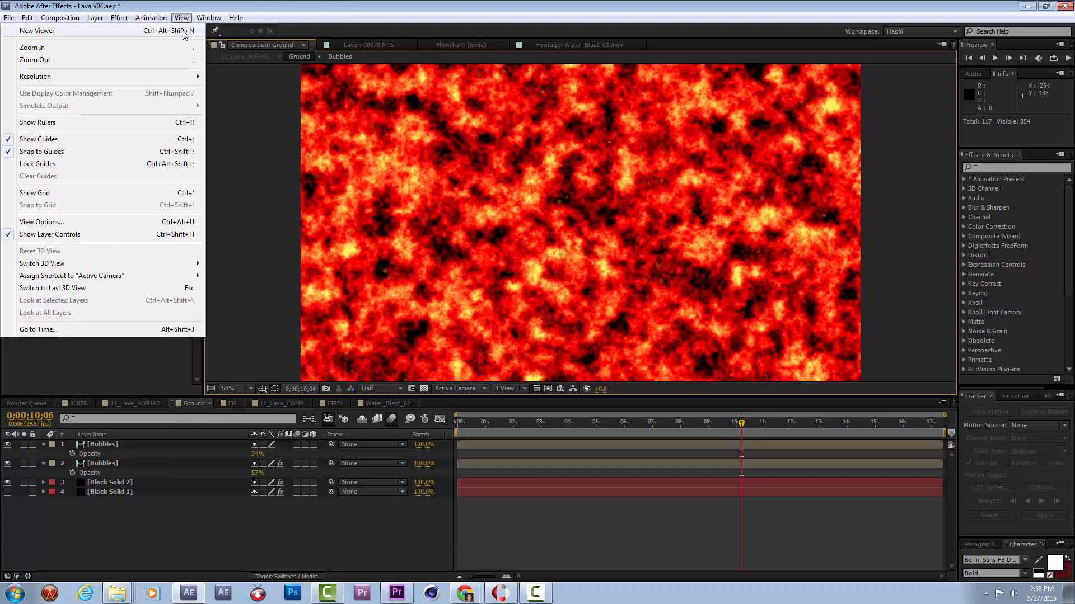
left_click(184, 33)
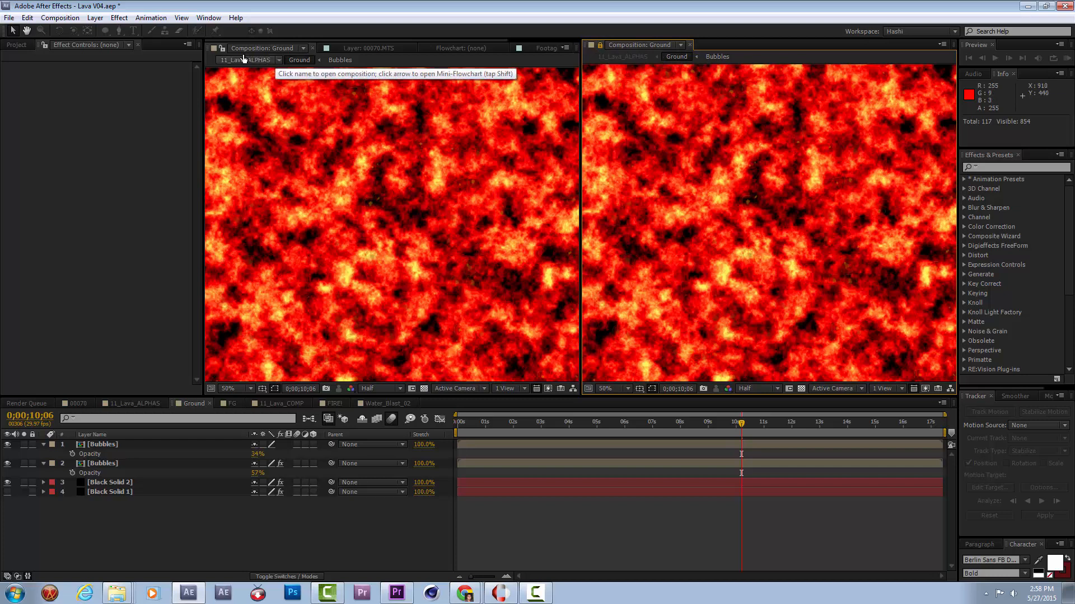
left_click(680, 45)
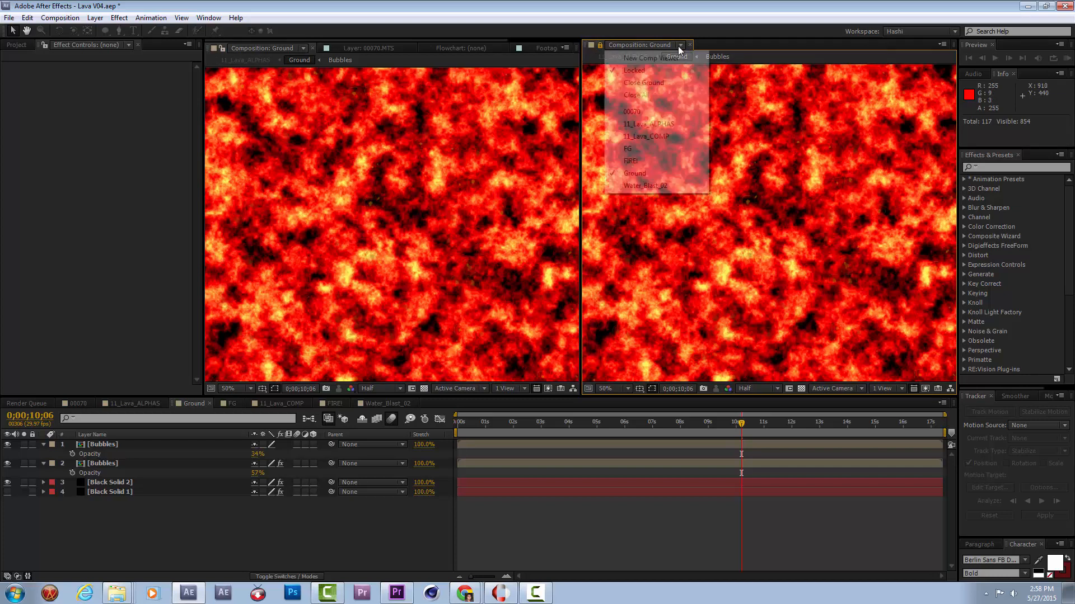
left_click(660, 124)
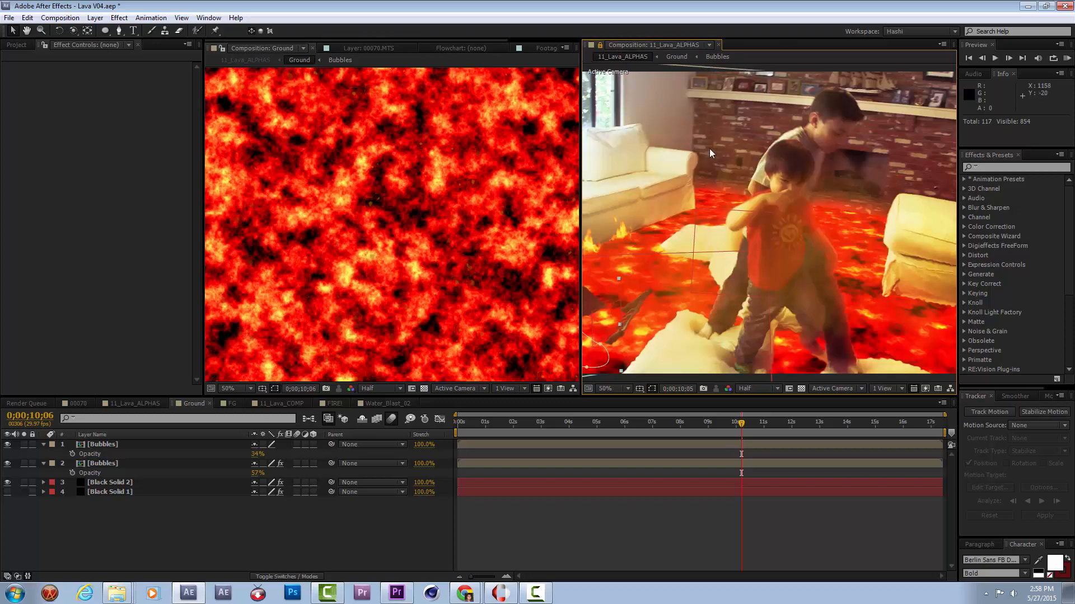
key("h")
left_click_drag(729, 255, 815, 212)
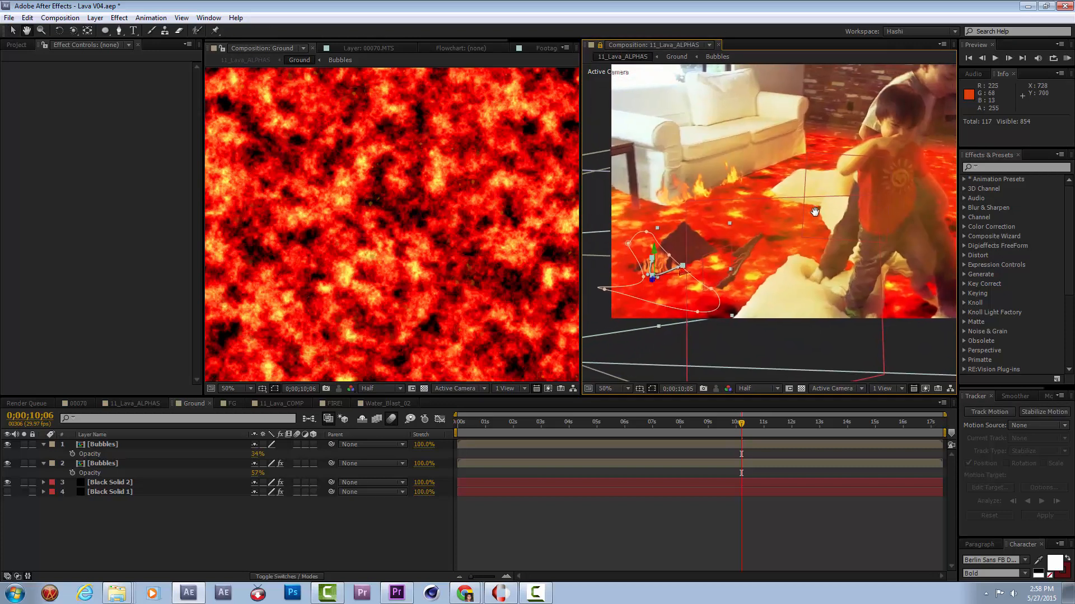
key("v")
Add a 2000 × 2000 px black solid above the Bubbles layers in the Ground composition.
left_click(211, 526)
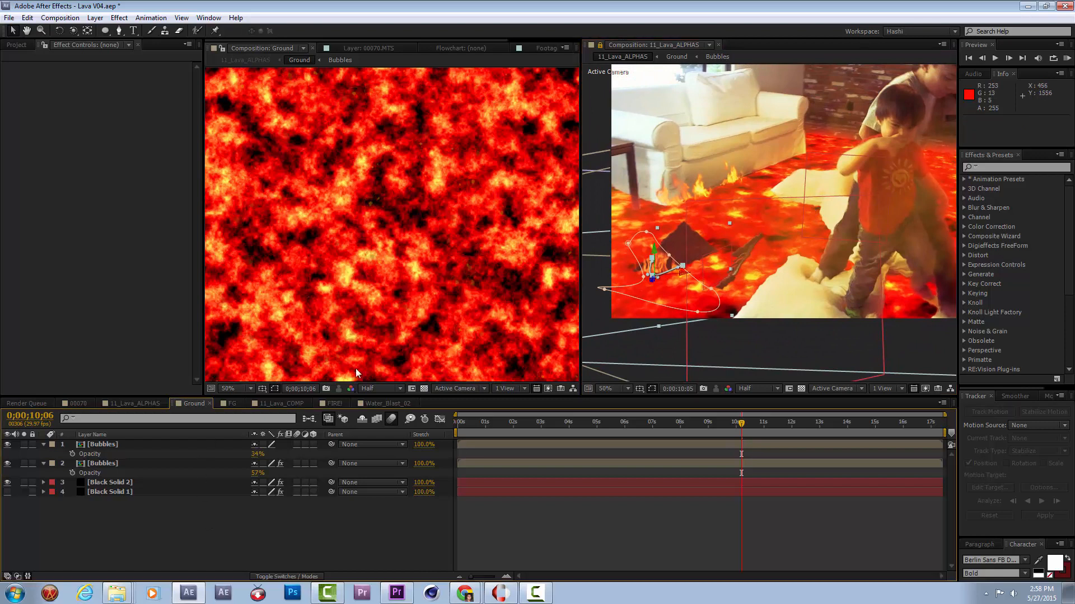
left_click(422, 180)
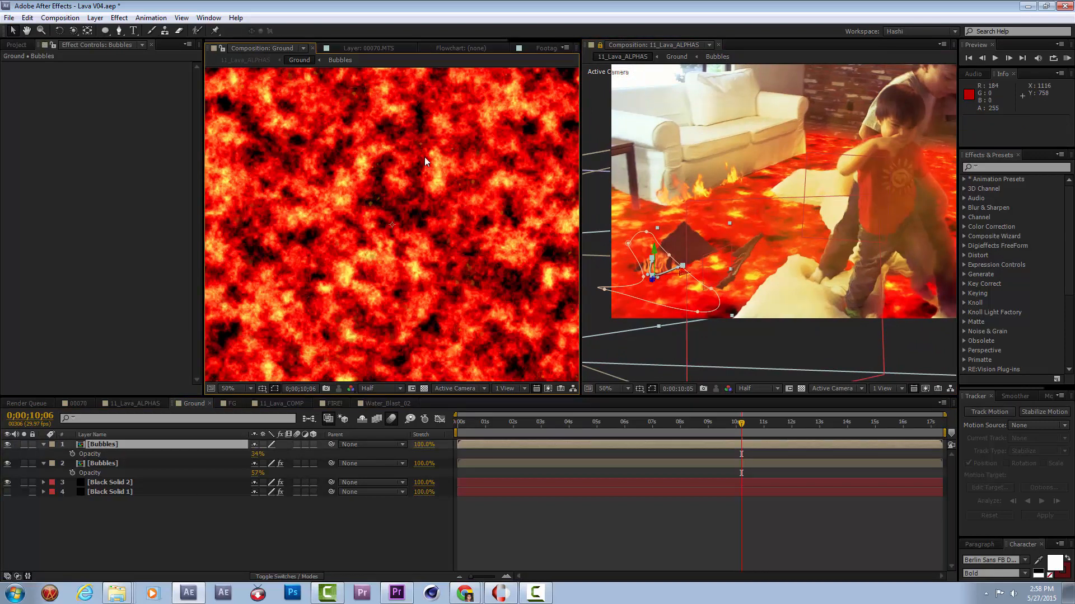
key("comma")
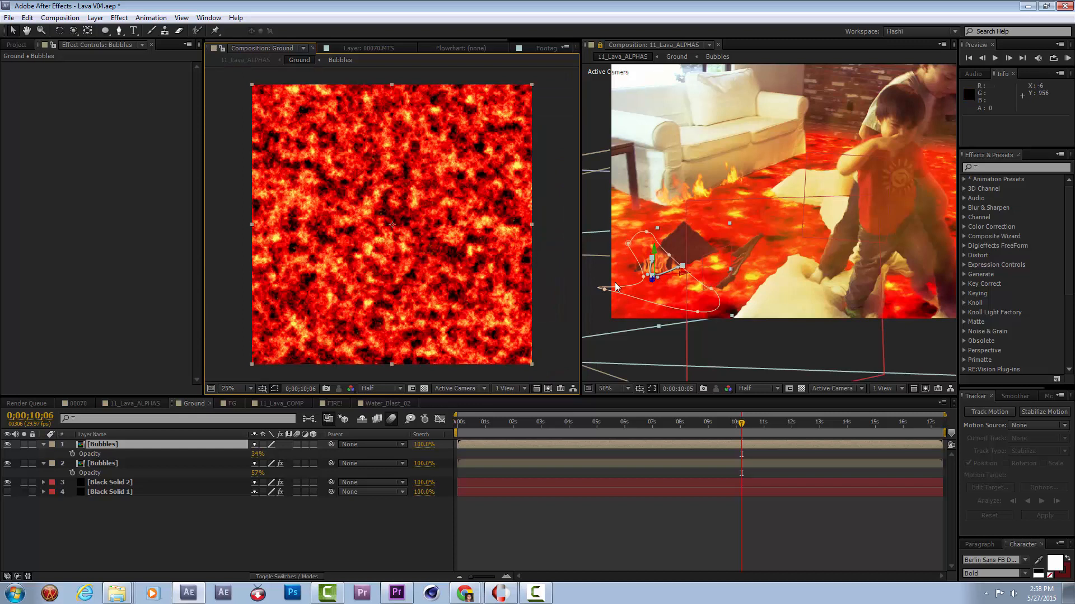
left_click(95, 18)
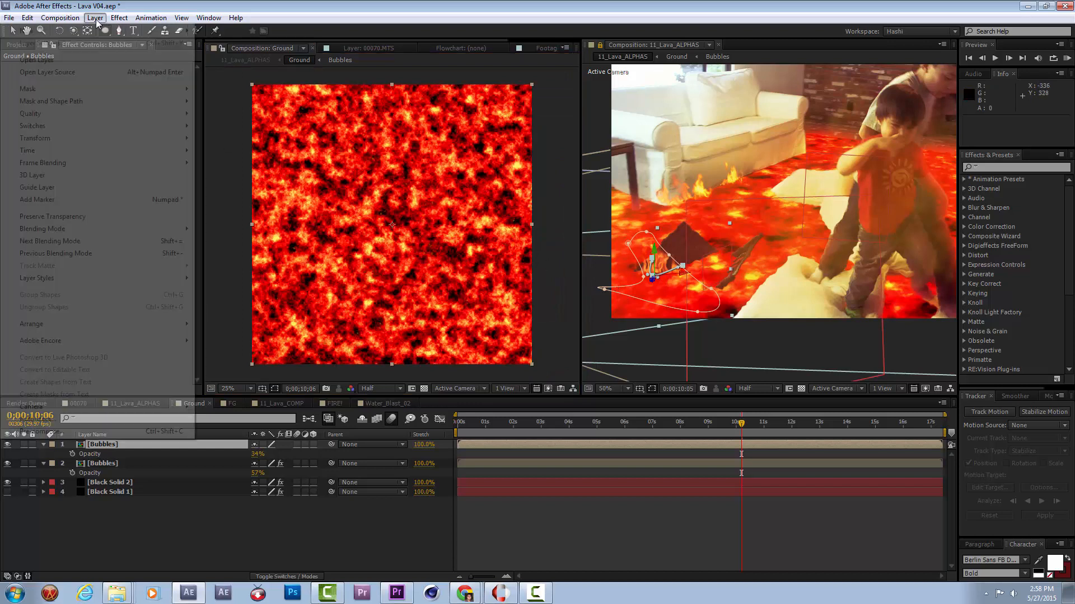
mouse_move(112, 31)
left_click(234, 47)
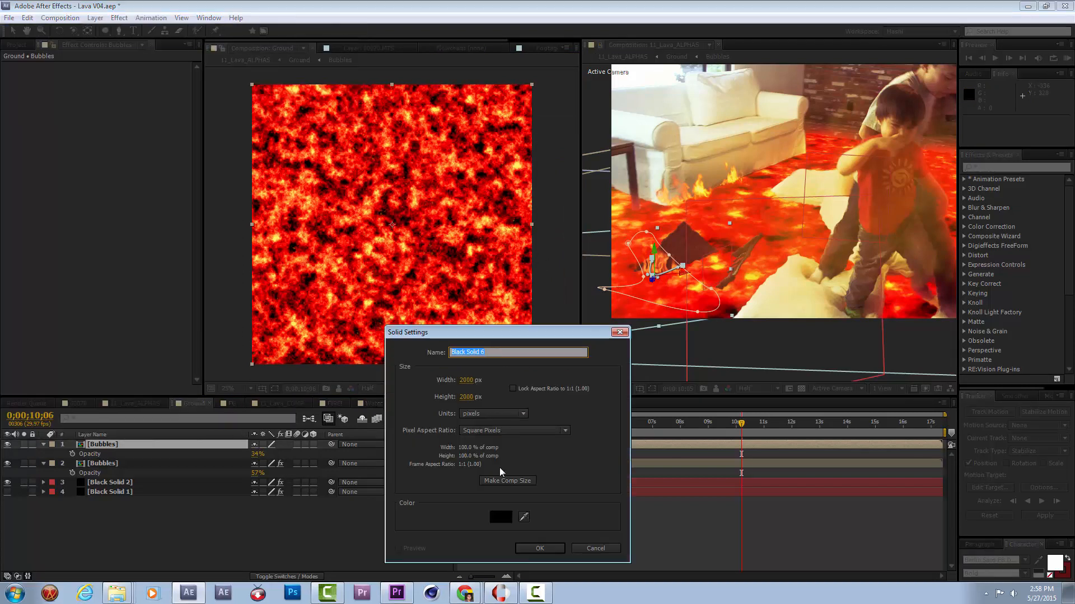
left_click(540, 548)
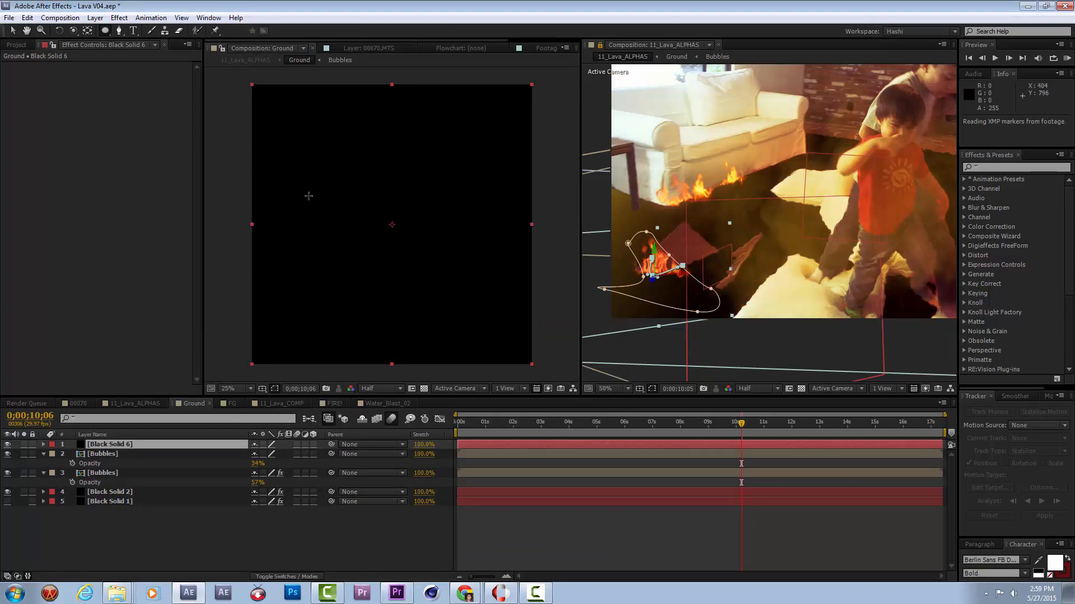
Draw an elliptical mask about 384 × 312 px on the black solid, move it beneath the chair, and check its alignment up to 0;00;10;18.
left_click_drag(377, 238, 430, 282)
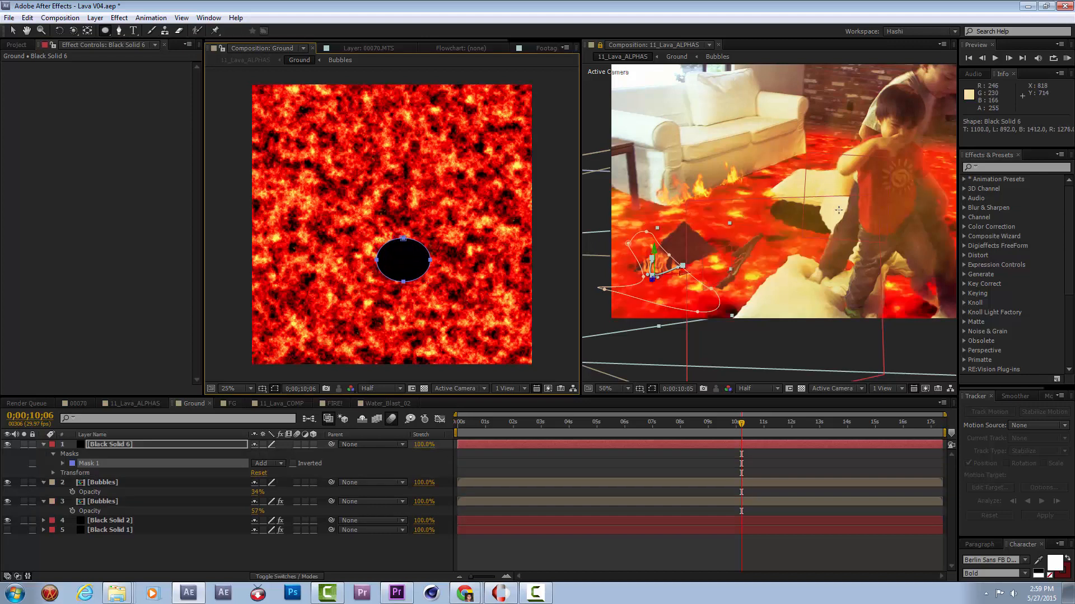
key("v")
left_click_drag(418, 255, 399, 312)
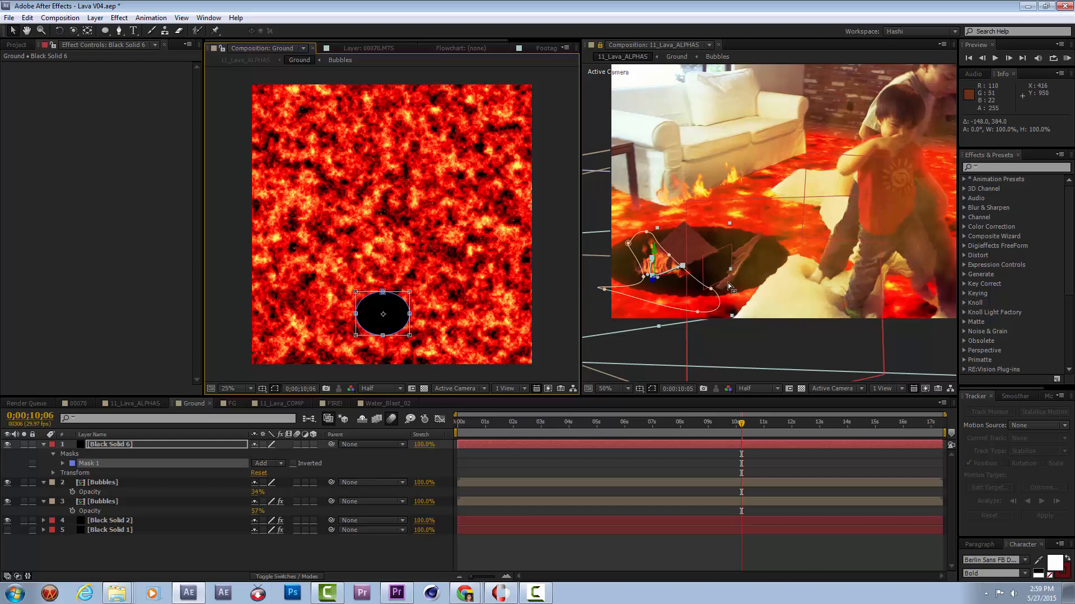
left_click_drag(395, 311, 395, 313)
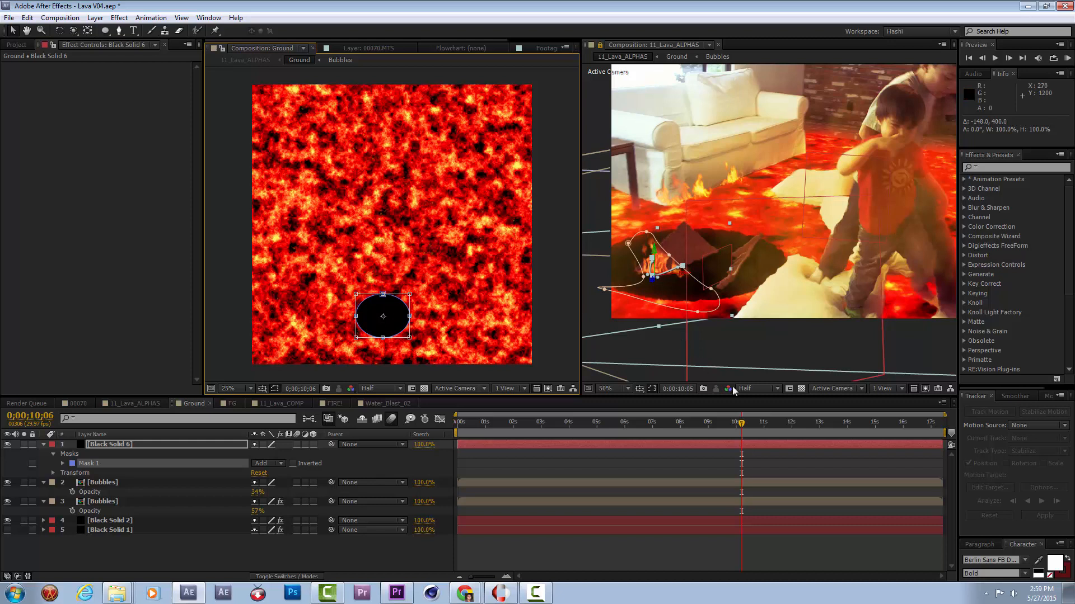
left_click_drag(705, 425, 700, 427)
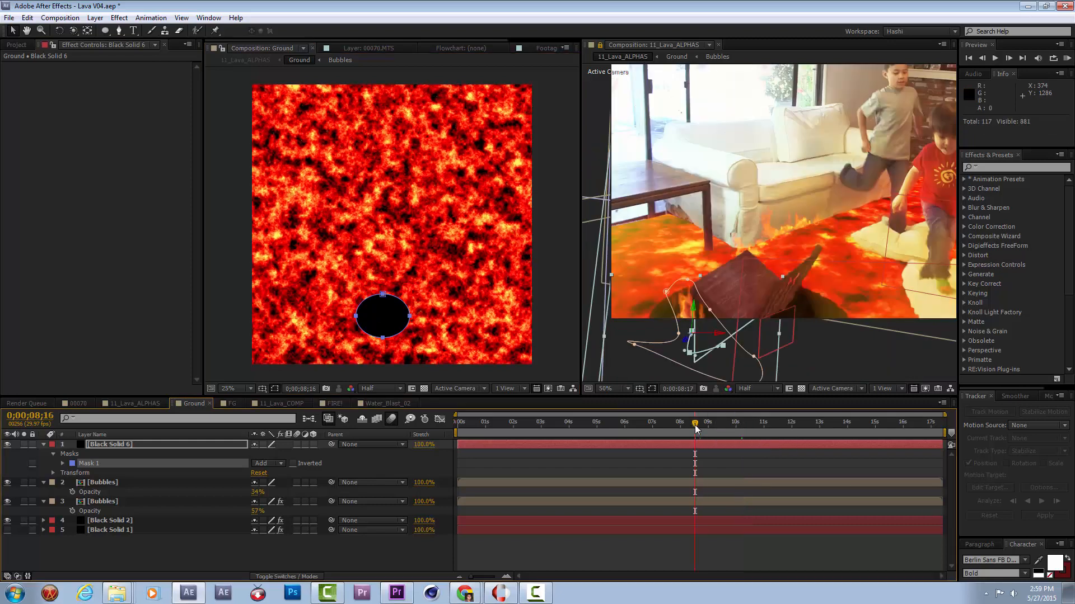
left_click(713, 425)
left_click_drag(721, 427, 753, 426)
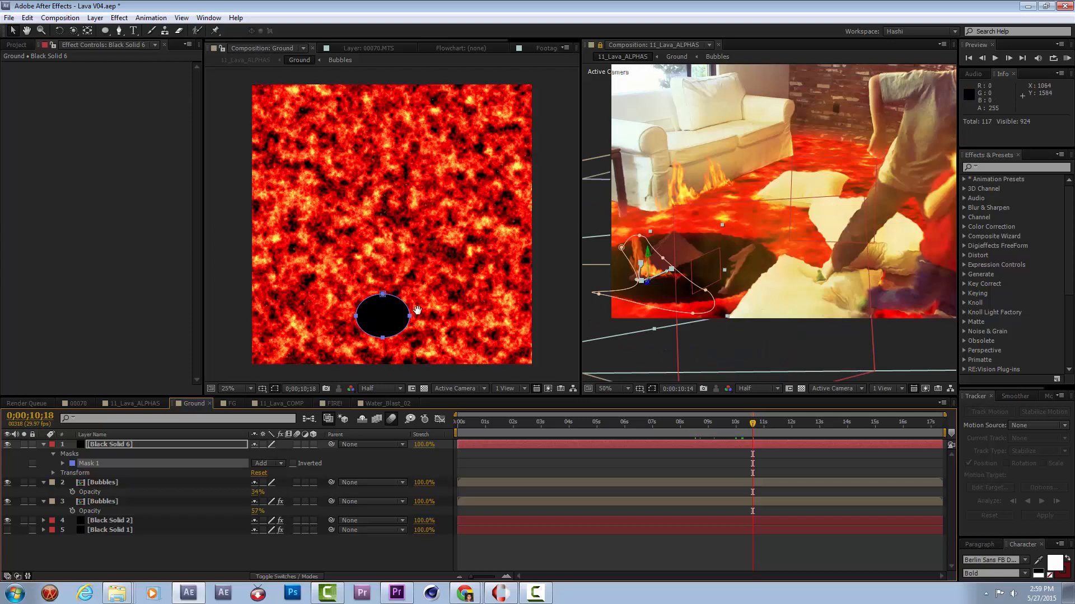
Apply Roughen Edges to the masked black solid and set its Border to about 322.90.
scroll(417, 310, "up", 4)
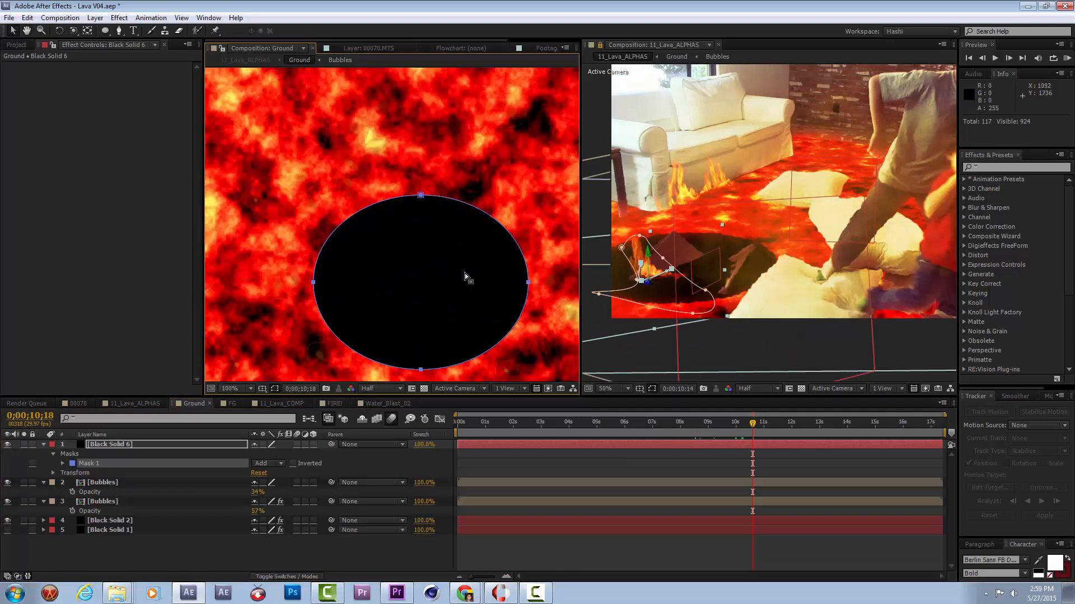
left_click_drag(489, 278, 453, 253)
right_click(493, 256)
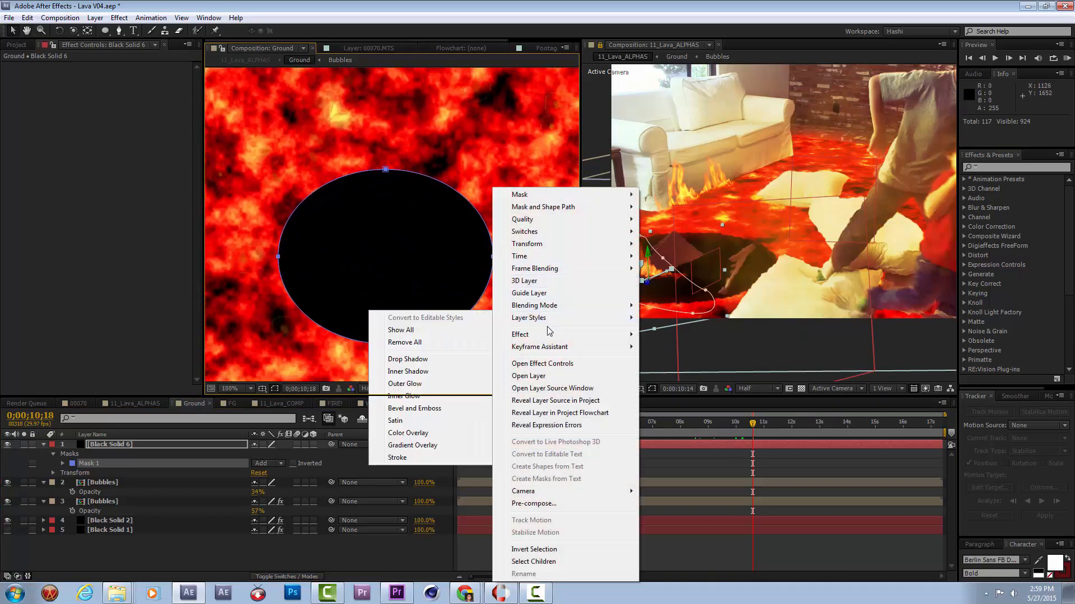
mouse_move(526, 334)
mouse_move(392, 486)
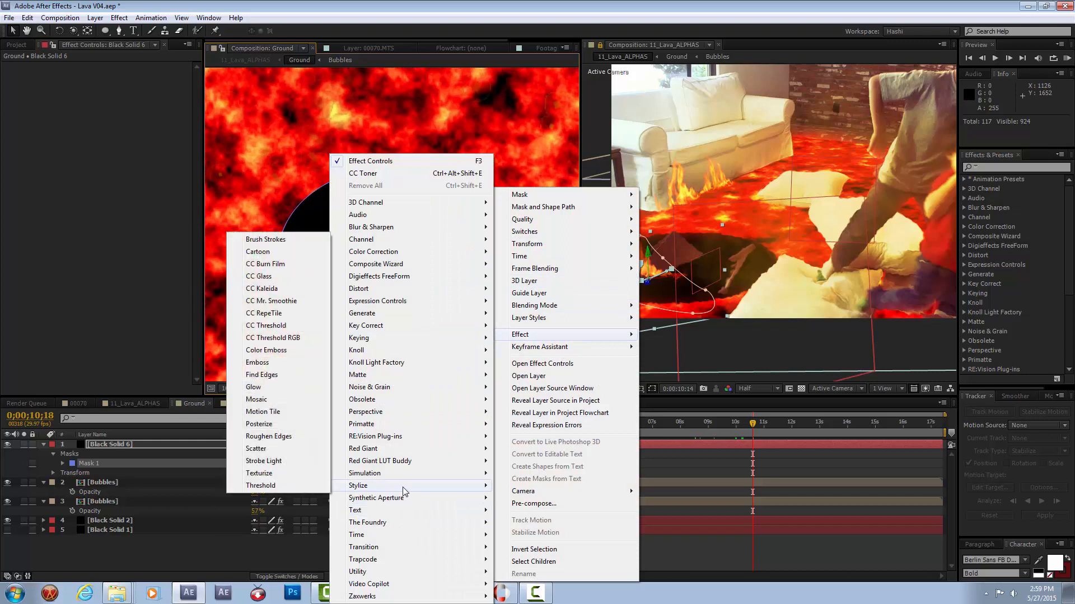
left_click(281, 441)
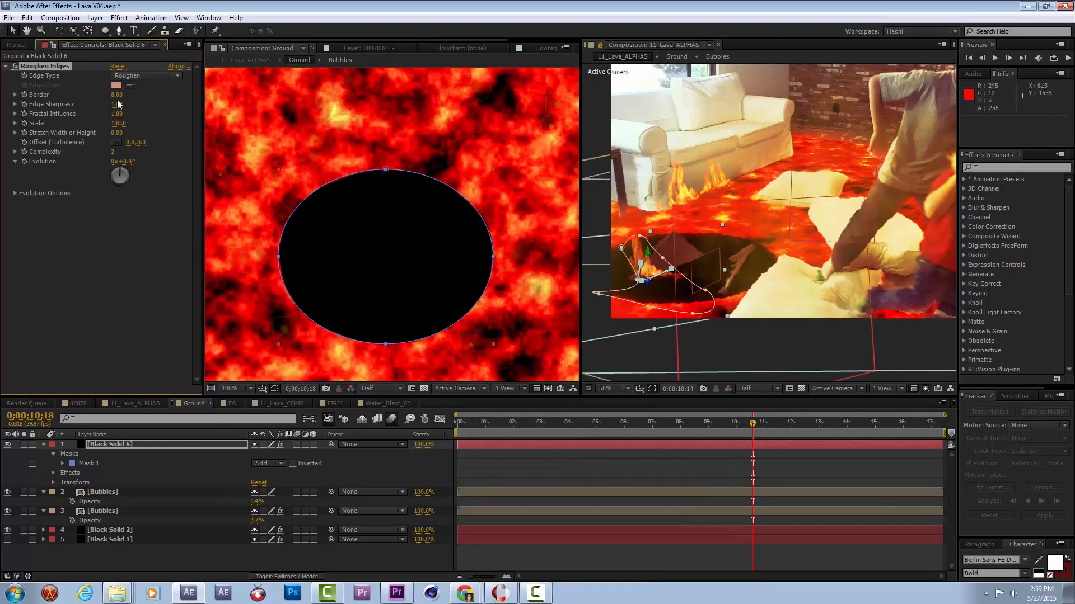
left_click_drag(169, 106, 1074, 200)
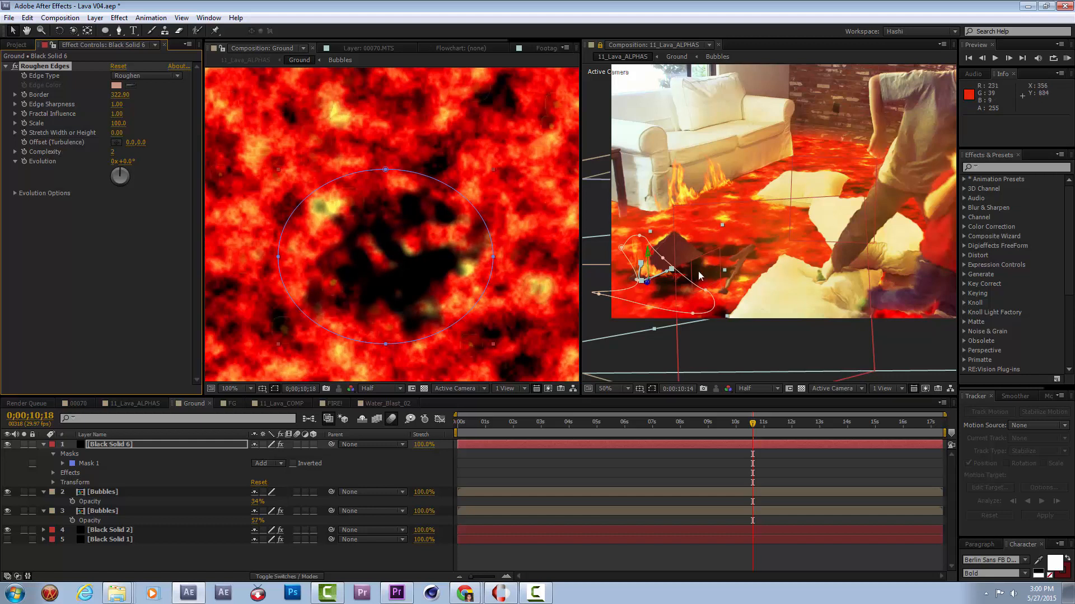
Offset the elliptical mask by about -38, 19 px and keyframe its Mask Path at 0;00;10;18.
double_click(493, 259)
mouse_move(468, 265)
left_mouse_down()
mouse_move(440, 280)
mouse_move(456, 275)
left_mouse_up()
key("Return")
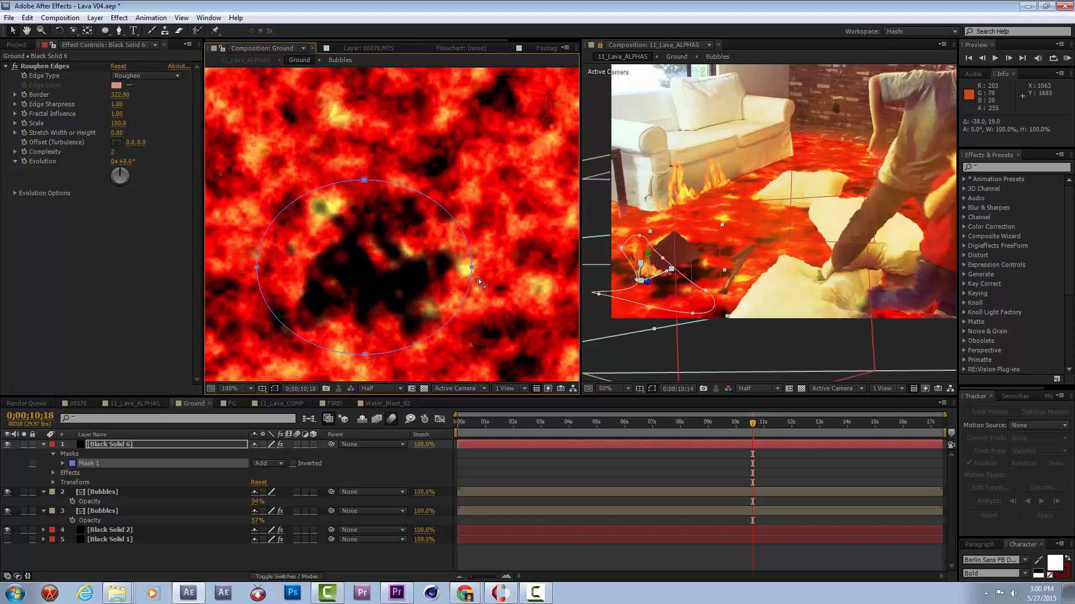
left_click(63, 464)
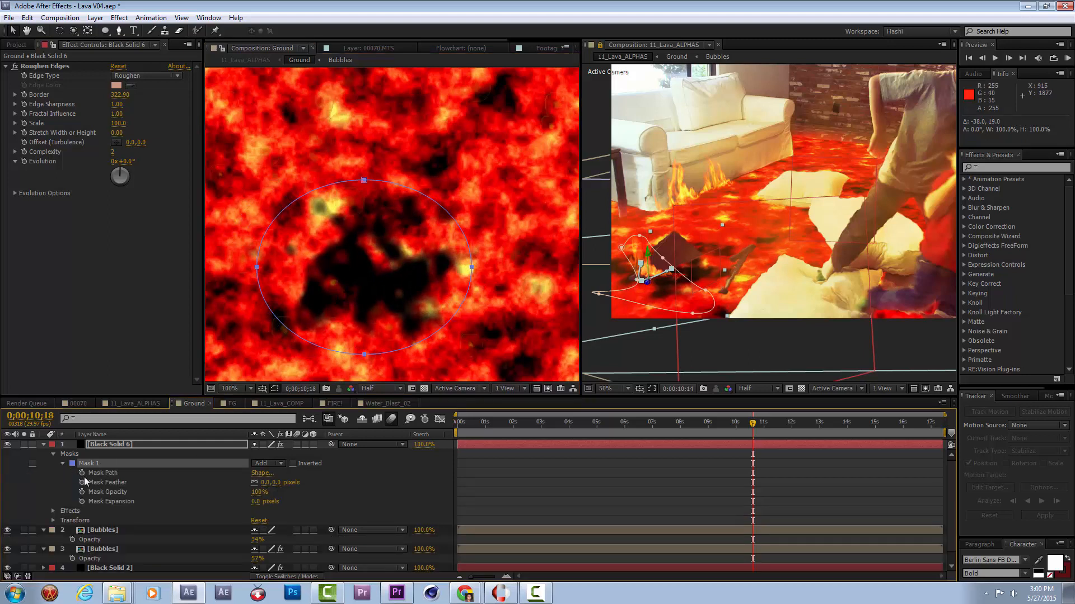
left_click(82, 473)
Keyframe a slightly smaller mask shape at 0;00;08;22 and move the full-size Mask Path keyframe to 0;00;09;24.
left_click_drag(756, 436, 700, 426)
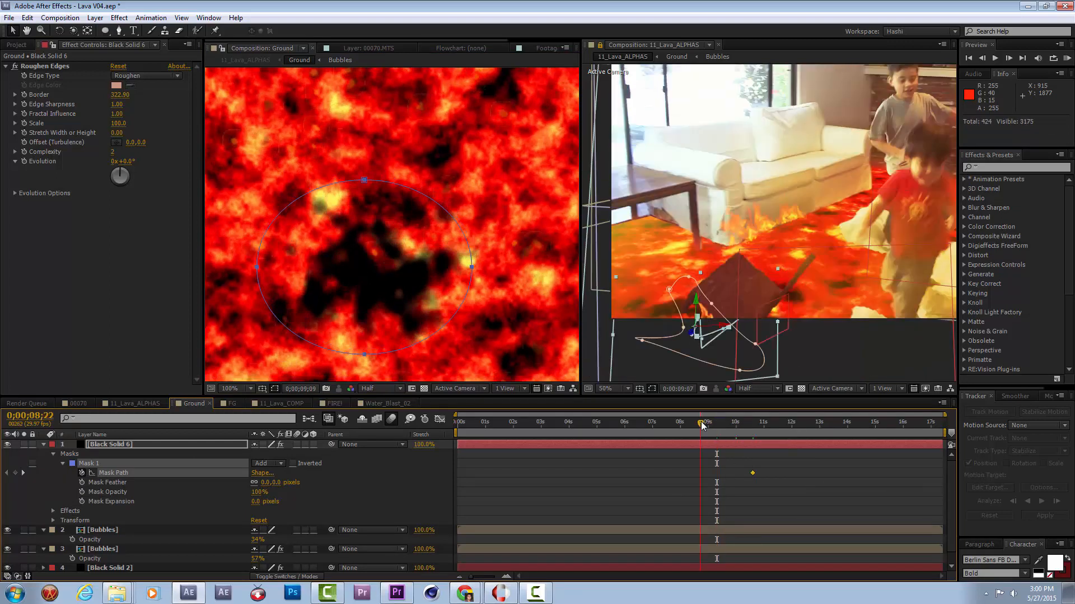
double_click(472, 268)
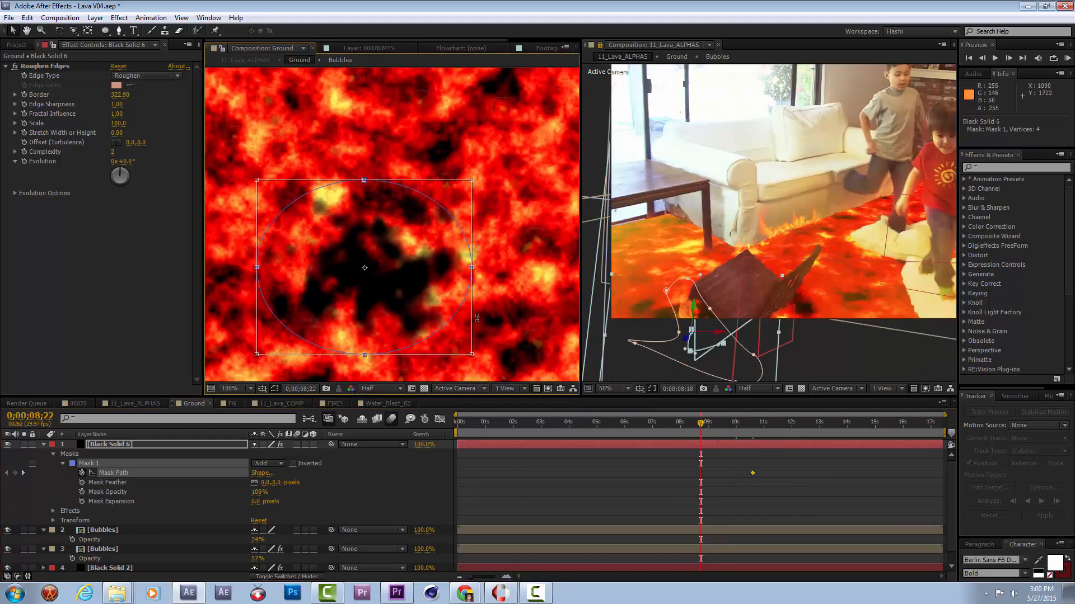
left_click_drag(470, 355, 414, 336)
left_click_drag(415, 179, 417, 198)
left_click_drag(702, 432, 737, 427)
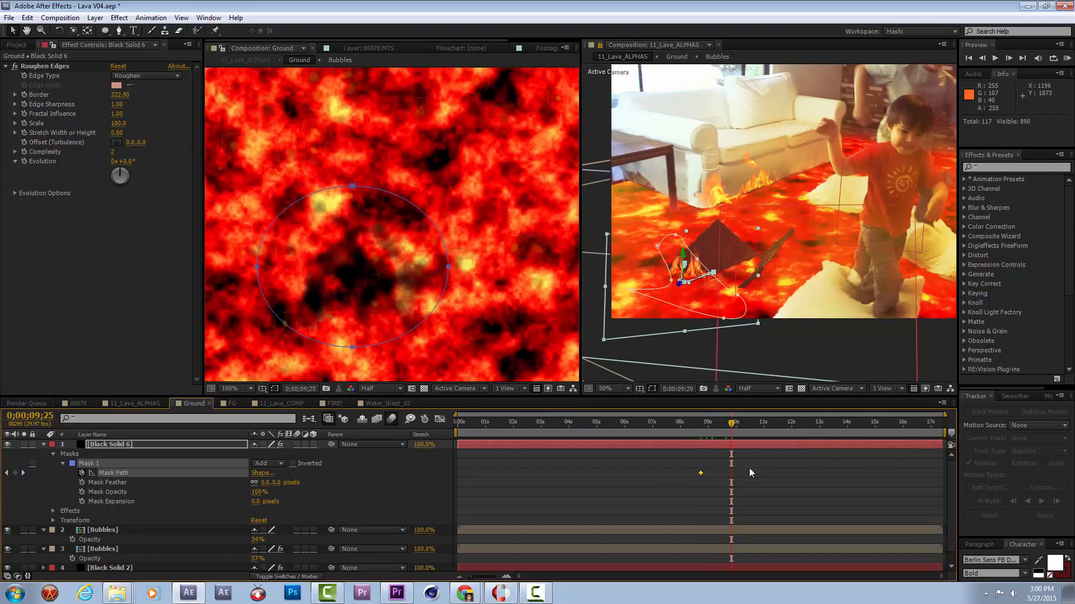
left_click_drag(750, 473, 730, 476)
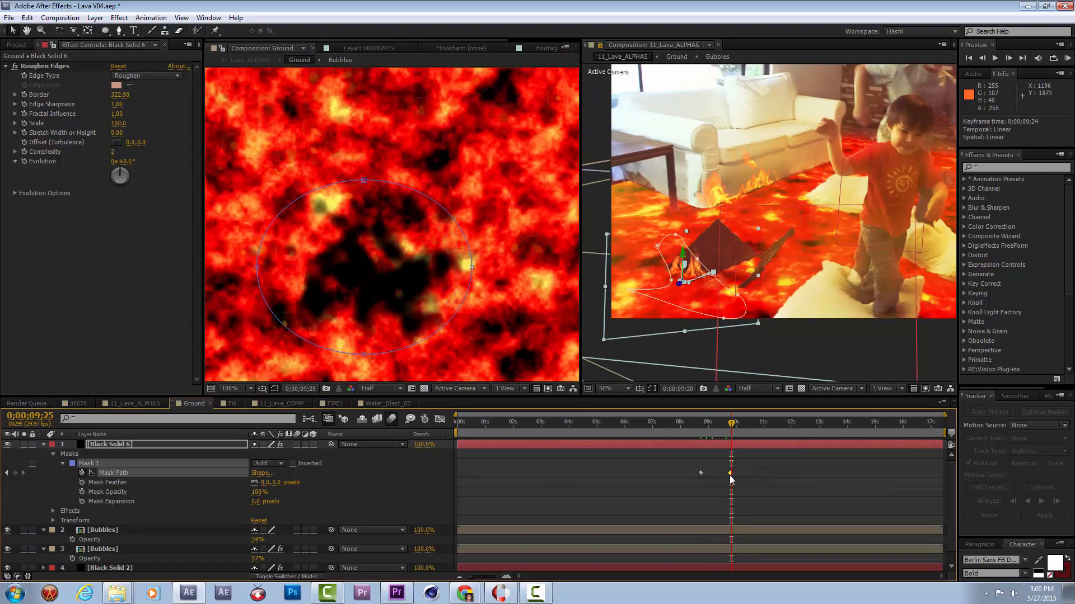
At 0;00;11;11, reshape the mask wider and flatter to follow the sinking chair, and check the dark patch up to 0;00;16;07.
left_click_drag(741, 424, 775, 423)
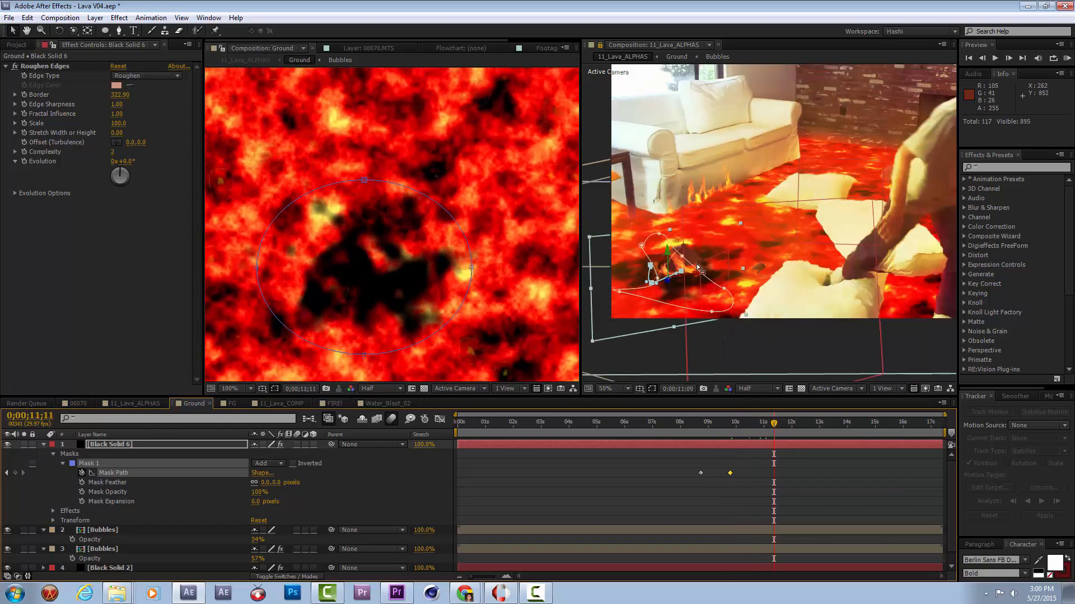
left_click_drag(476, 268, 515, 276)
left_click_drag(365, 356, 389, 329)
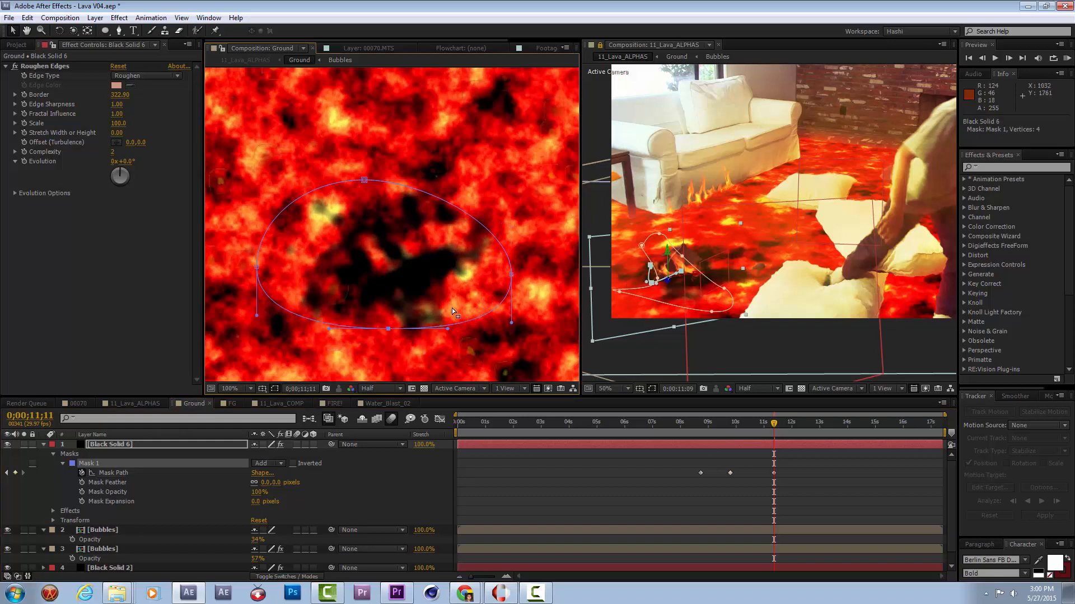
left_click_drag(511, 275, 507, 272)
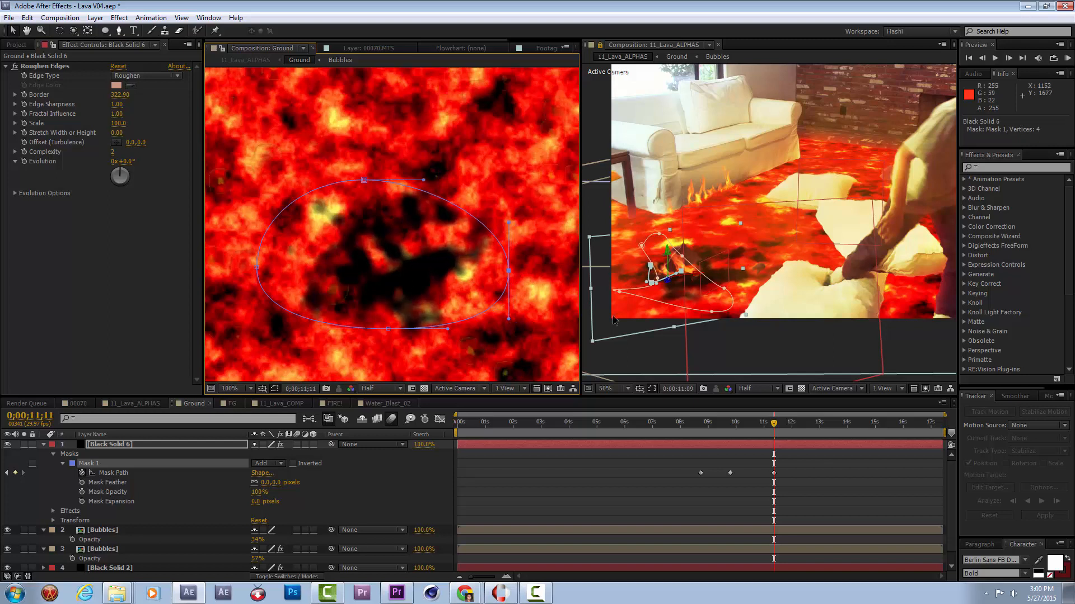
left_click(799, 429)
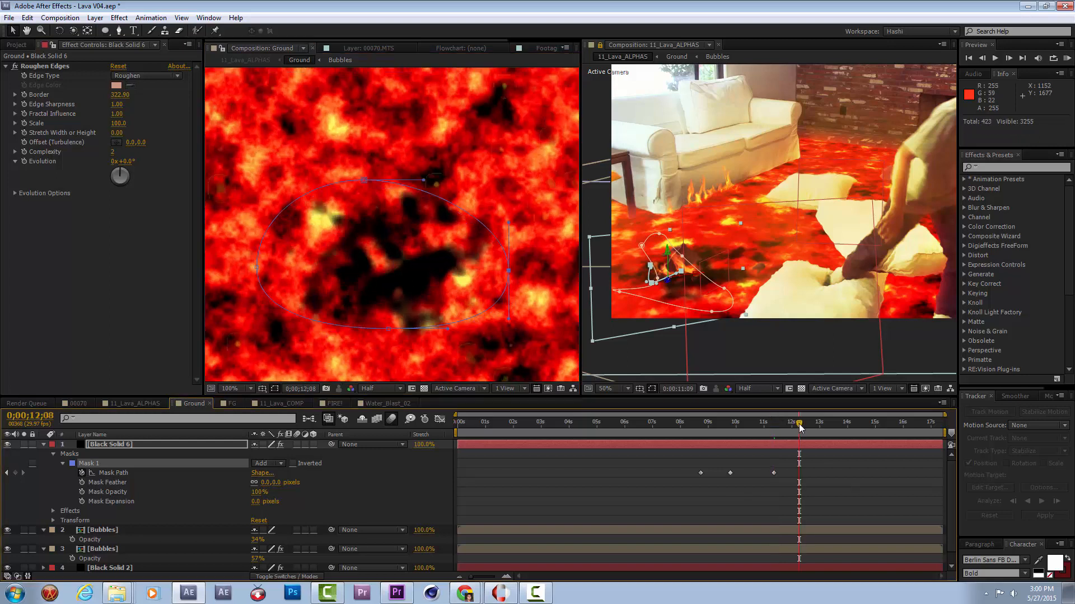
left_click(879, 429)
left_click(909, 429)
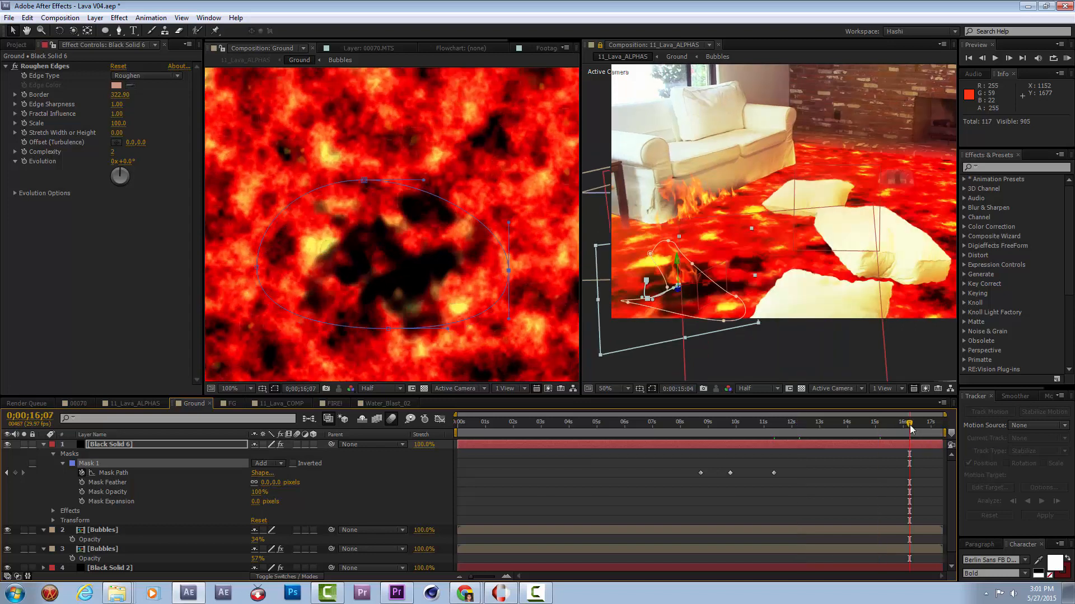
left_click(732, 317)
left_click_drag(753, 317, 731, 304)
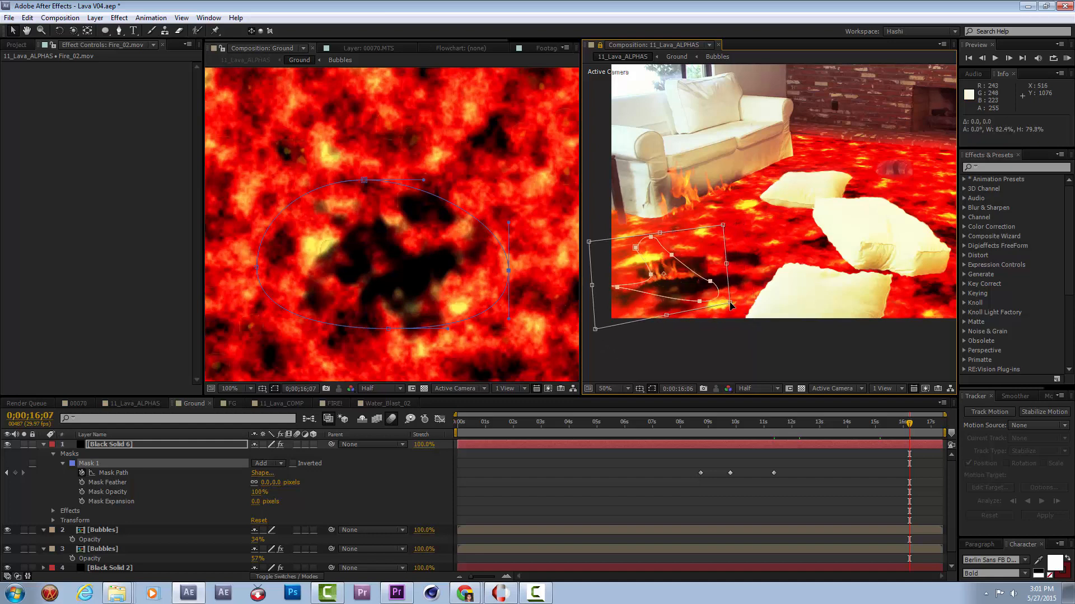
key("ctrl+z")
At 0;00;16;07, scale the dark patch's mask down to about 87.4% to keyframe a smaller Mask Path.
double_click(508, 271)
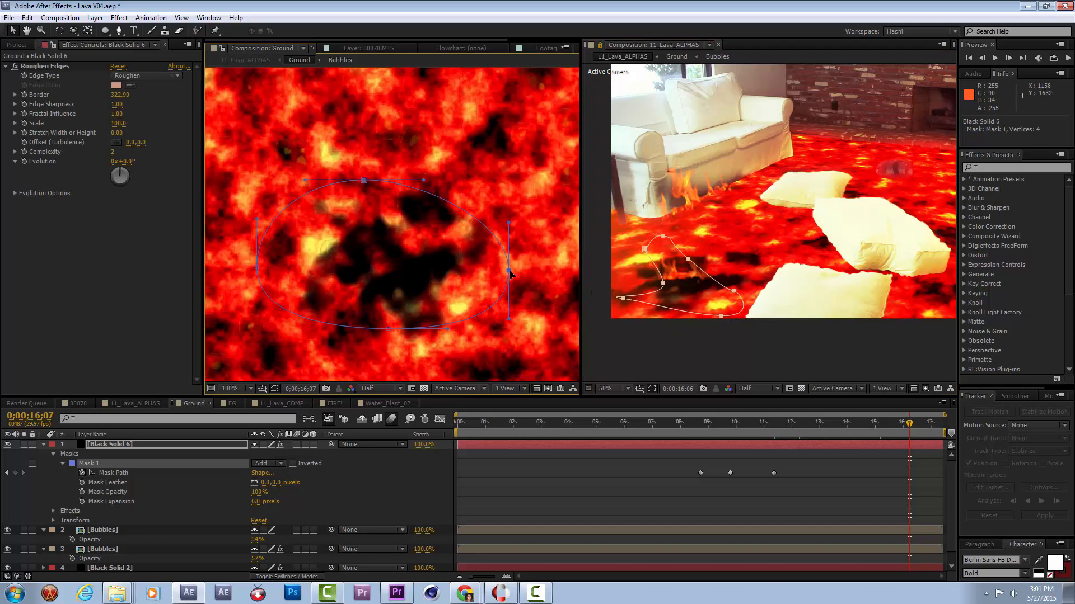
left_click_drag(508, 319, 483, 302)
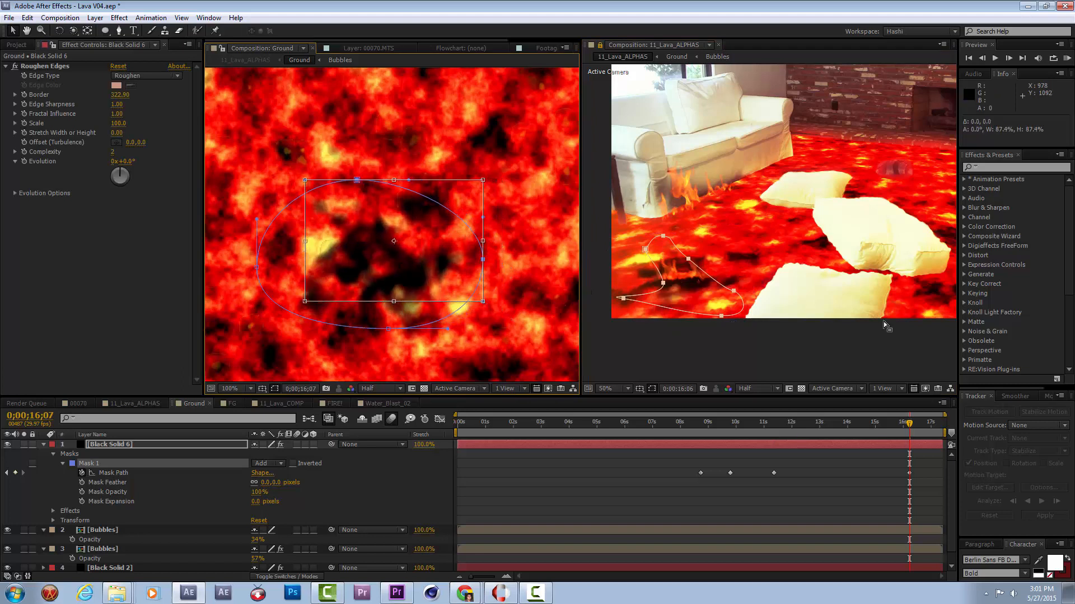
left_click(867, 513)
At 0;00;10;08, add a second Roughen Edges effect to Black Solid 6 with Scale 10.0 and Border 41.00.
left_click_drag(910, 424, 738, 425)
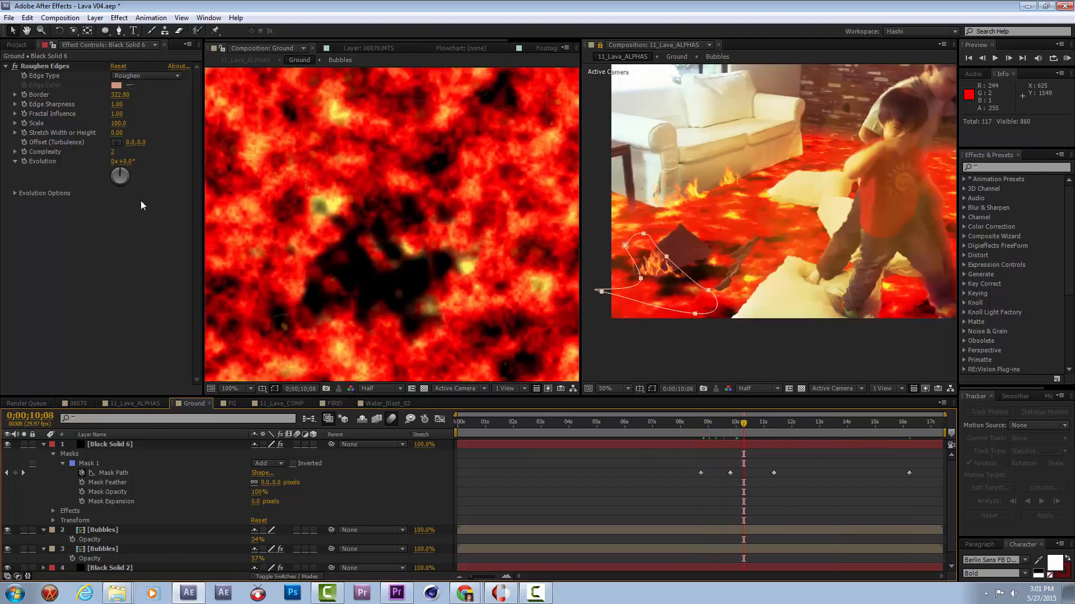
right_click(120, 200)
left_click(89, 305)
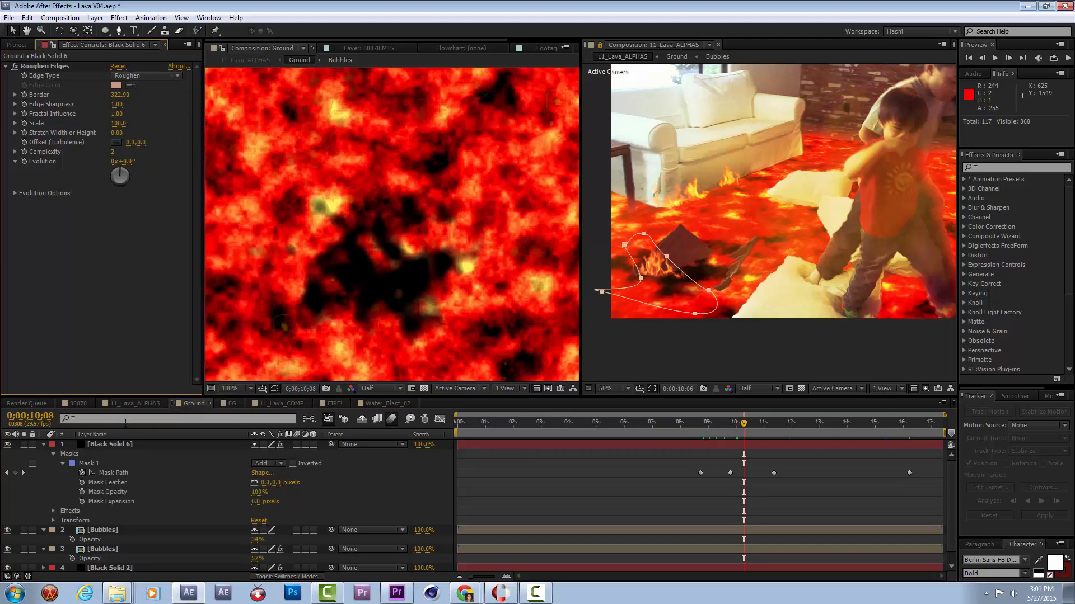
right_click(109, 311)
mouse_move(181, 405)
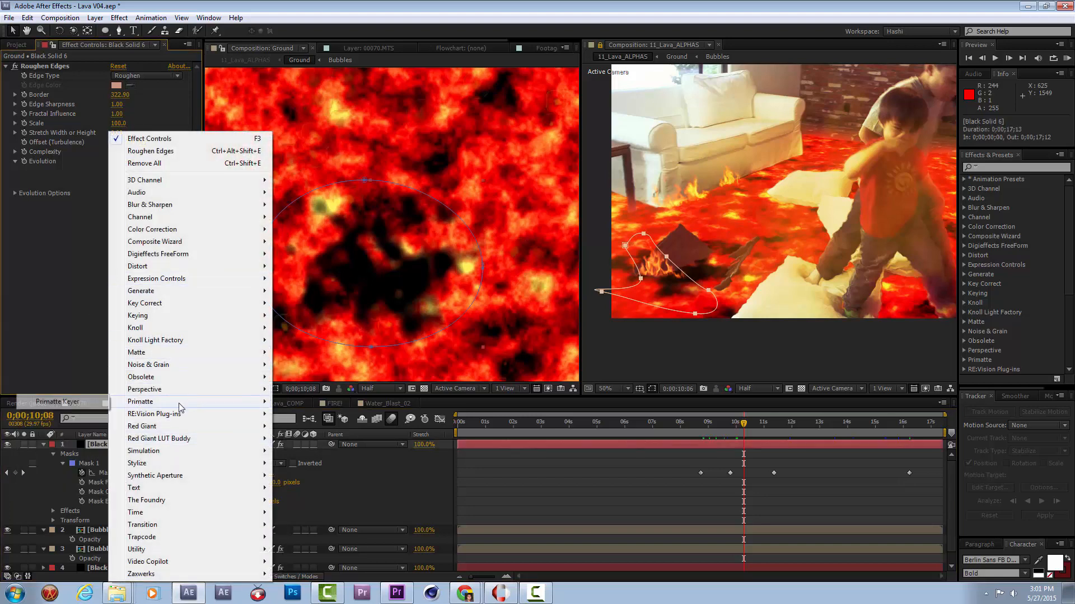
mouse_move(140, 463)
left_click(56, 415)
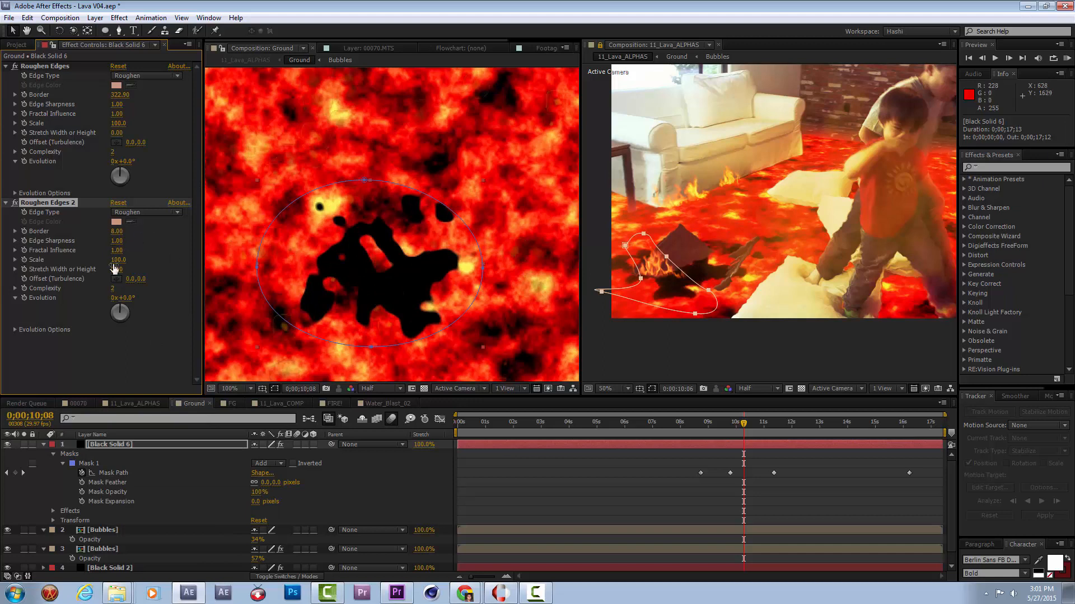
left_click_drag(119, 265, 87, 285)
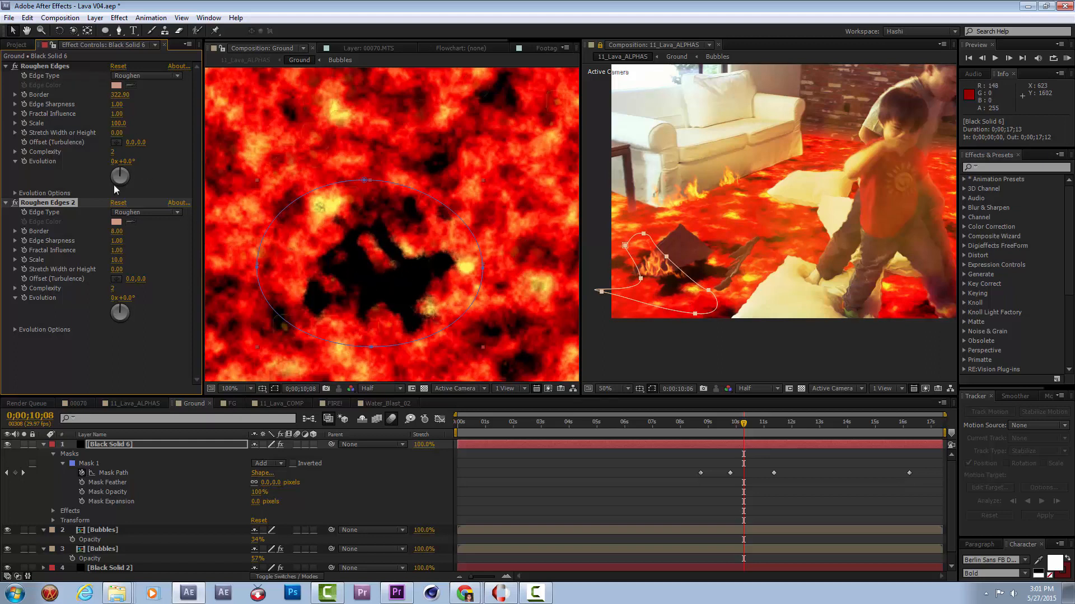
left_click_drag(189, 234, 308, 246)
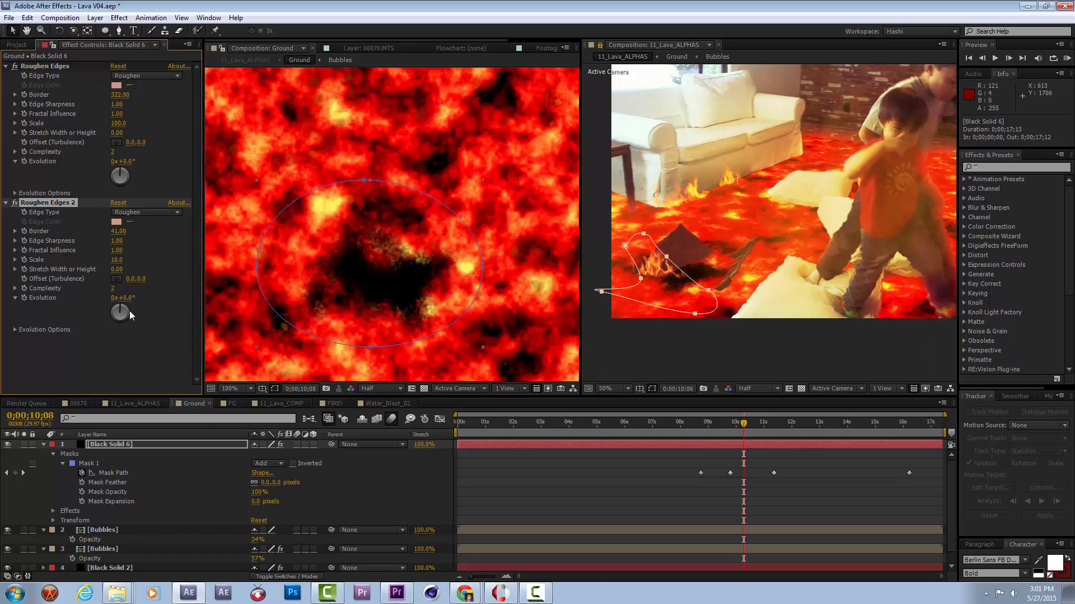
Recolour the patch's black solid to a medium gray-red sampled from the image.
left_click(115, 445)
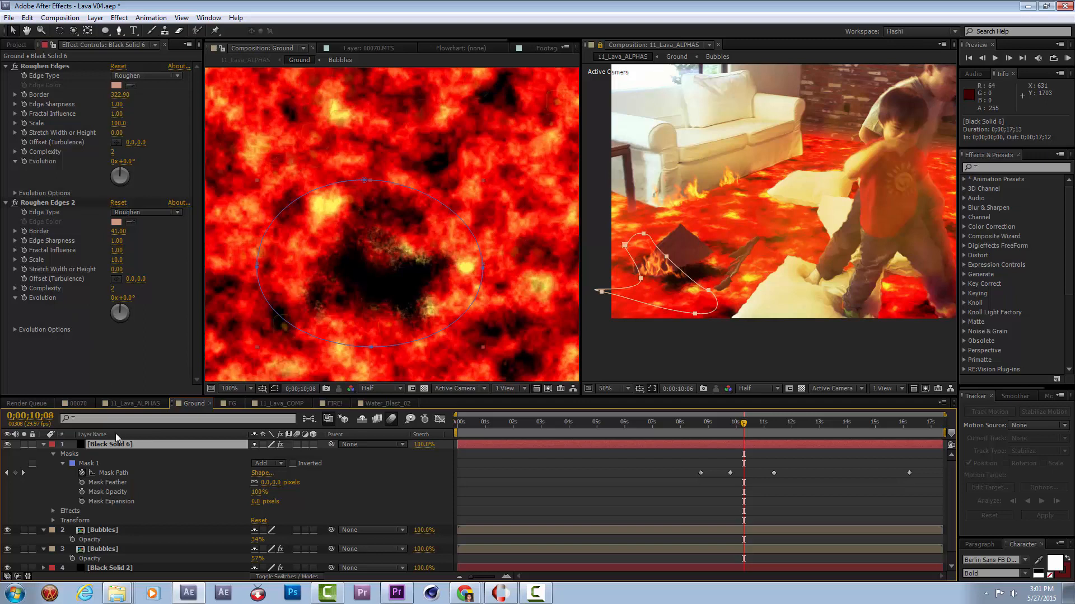
key("ctrl+shift+y")
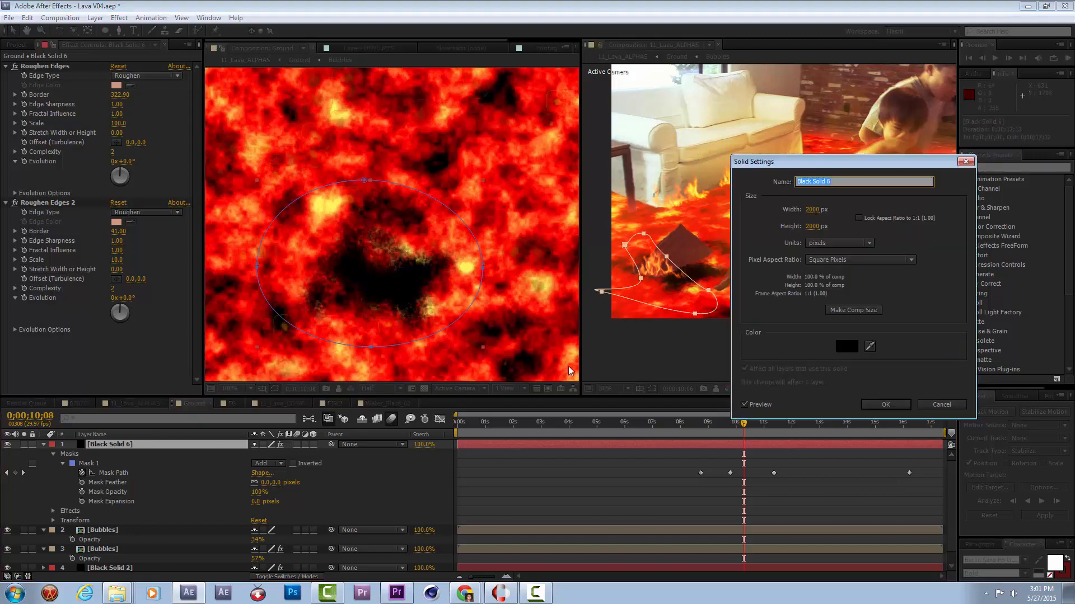
left_click(870, 346)
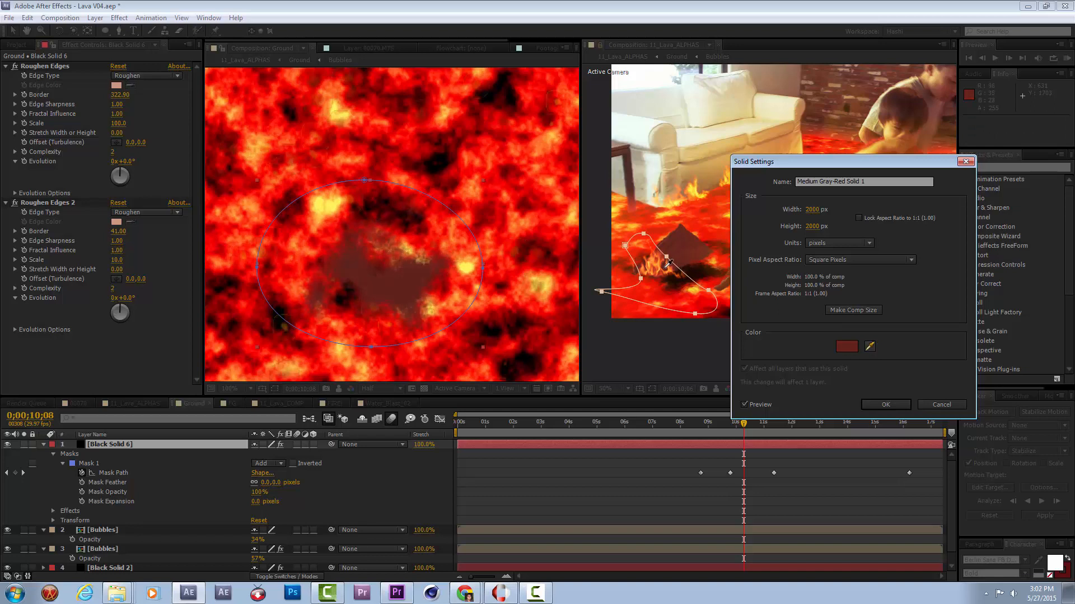
left_click(883, 404)
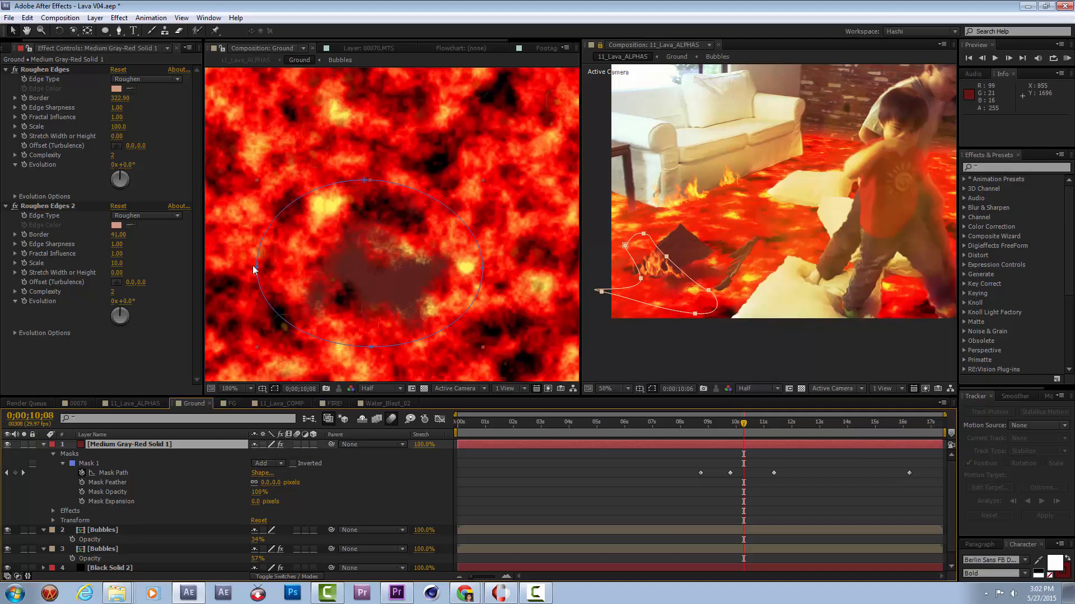
Apply Brightness & Contrast to the gray-red solid and set Brightness to -20.0.
right_click(107, 361)
left_click(78, 360)
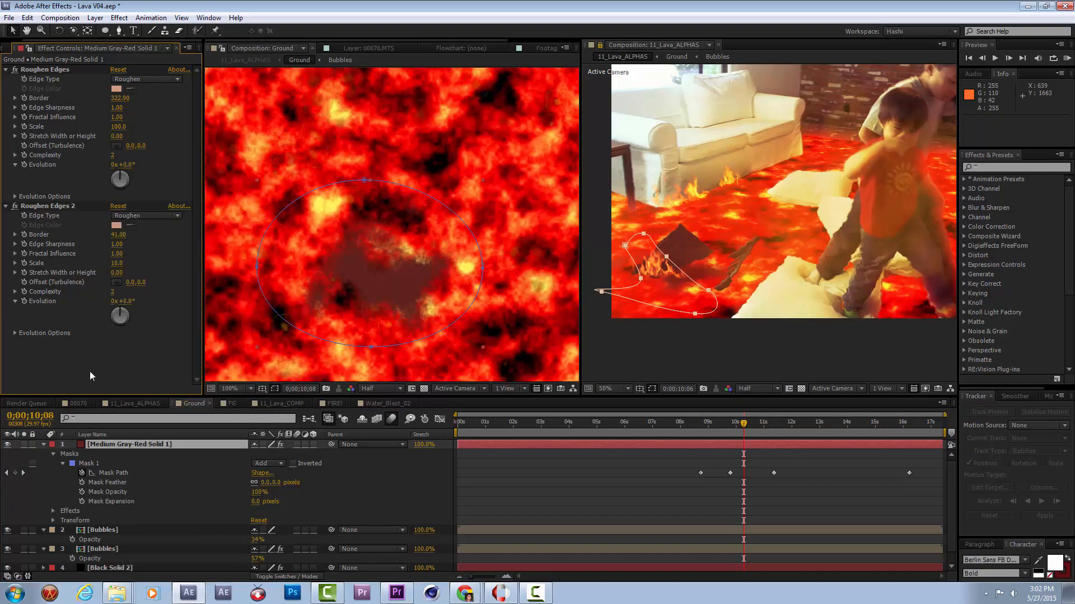
left_click(108, 444)
right_click(108, 132)
mouse_move(168, 229)
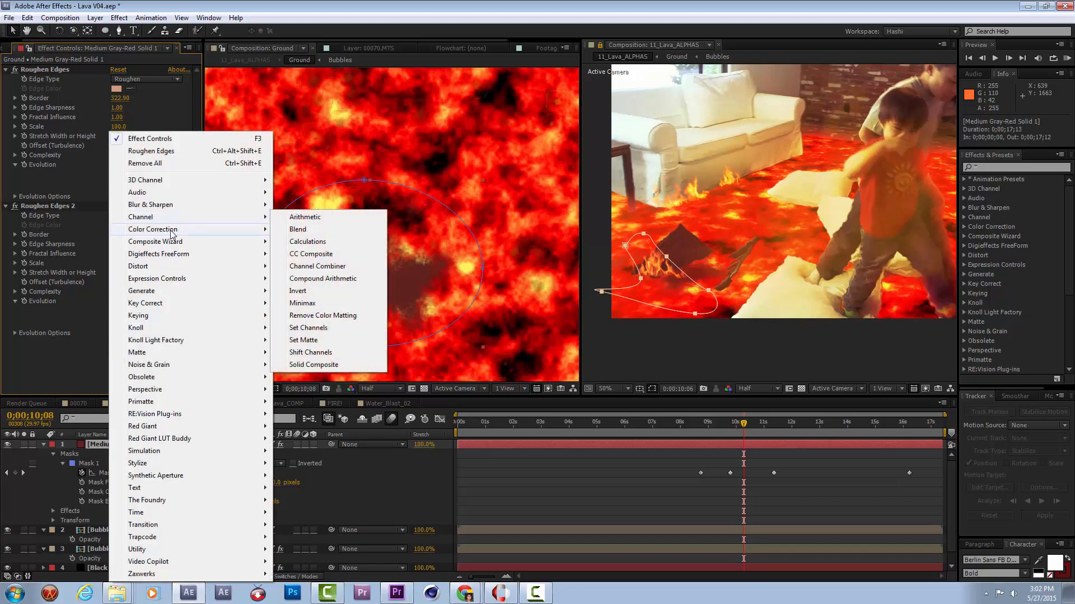
left_click(336, 276)
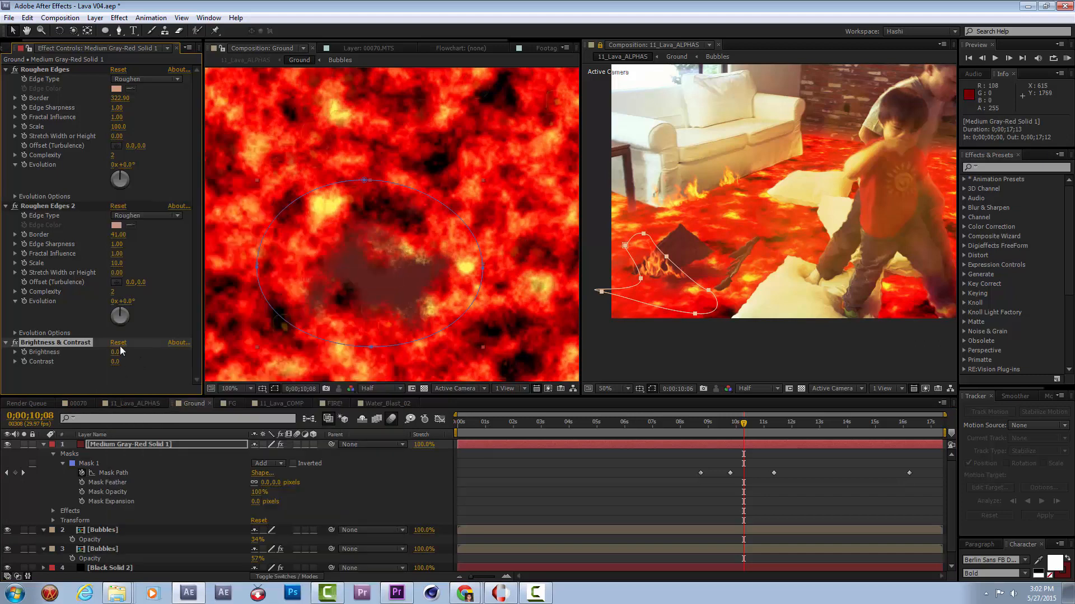
left_click_drag(115, 352, 117, 359)
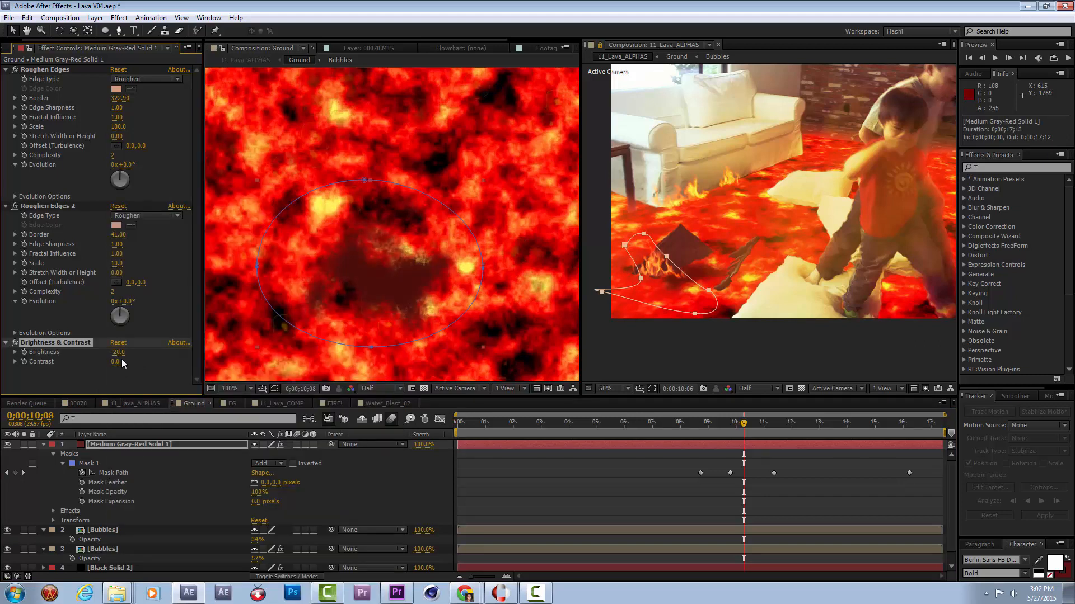
Move the mask's top point slightly up at 0;00;10;08 and set the first Roughen Edges Evolution to 0x+131.0°.
left_click(367, 182)
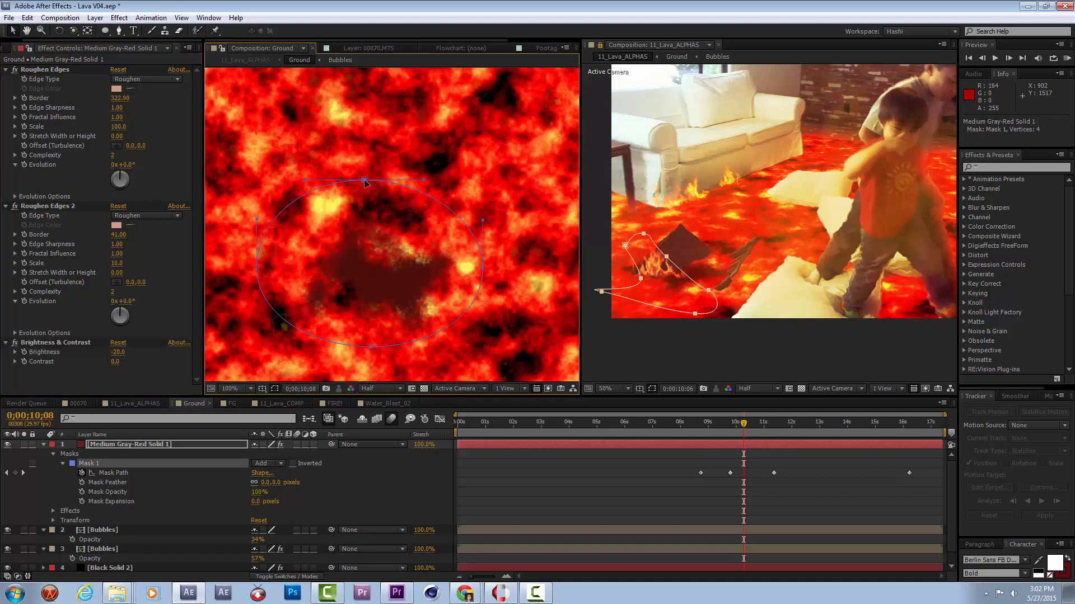
left_click_drag(367, 182, 368, 175)
left_click_drag(123, 178, 125, 185)
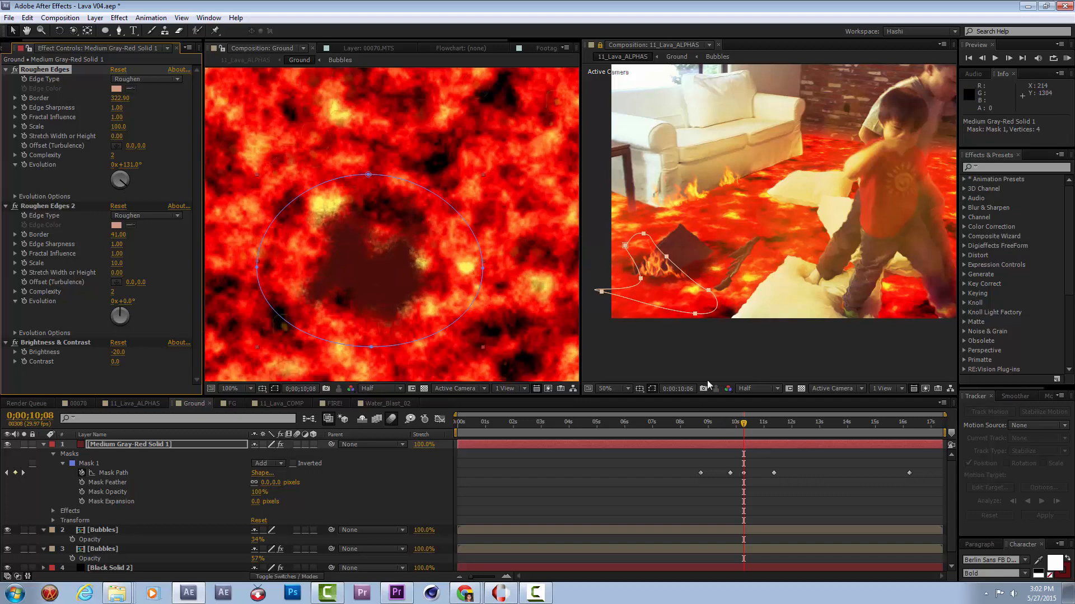
Close the second composition viewer and RAM-preview 11_Lava_ALPHAS from 0:00:08:15 to check the patch beneath the sinking chair.
left_click(698, 431)
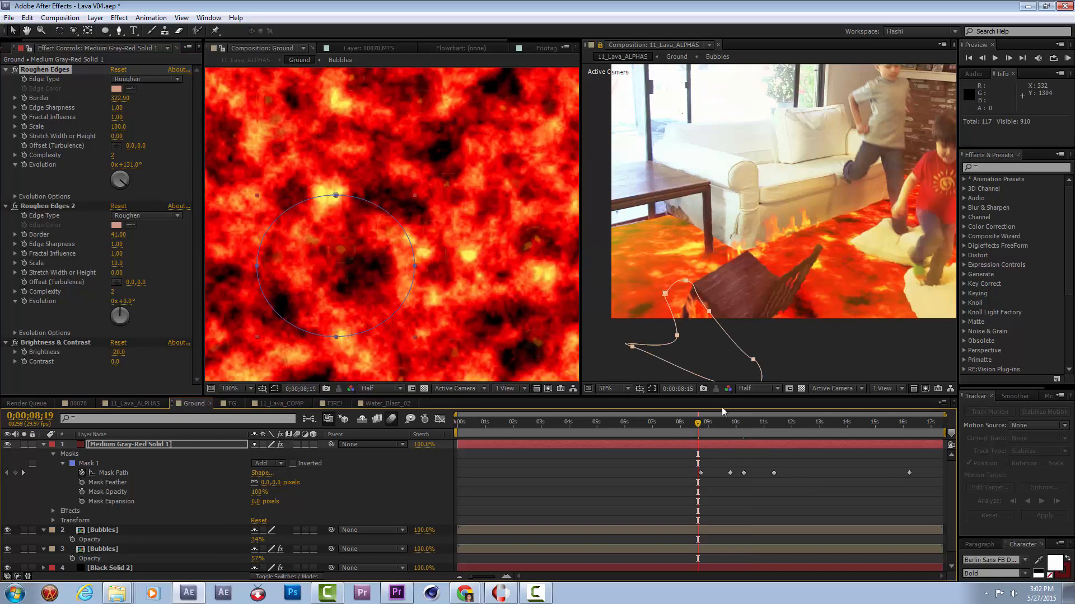
left_click(719, 45)
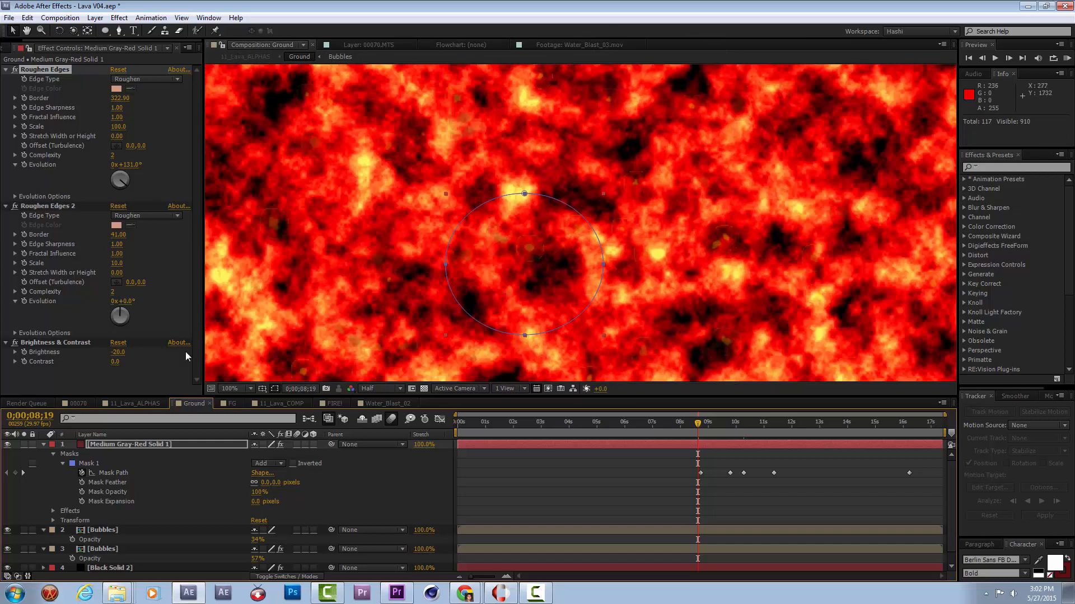
left_click(132, 404)
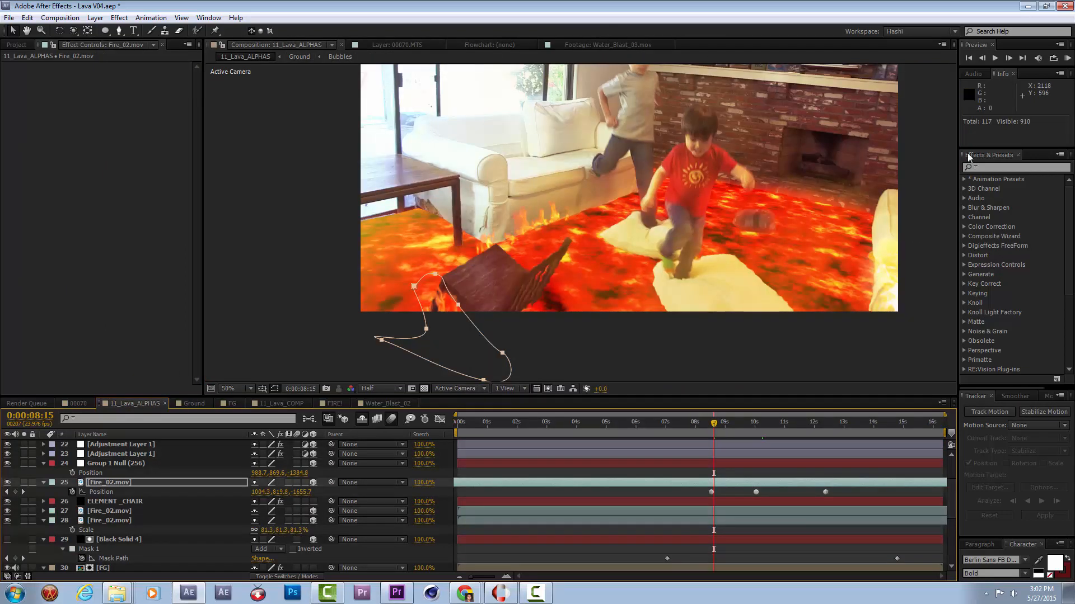
left_click(1063, 58)
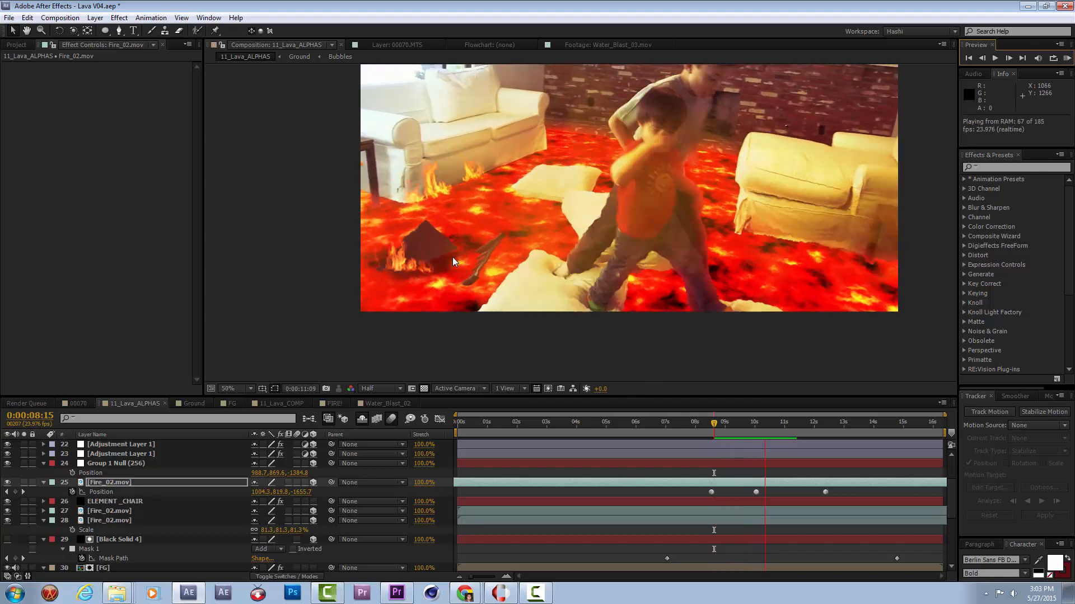
key("space")
Import Puffy_Smoke_01, Puffy_Smoke_02, Smoke_01, Smoke_02 and Smoke_03 from the Action Essentials 14. Smoke folder into the project.
left_click(22, 46)
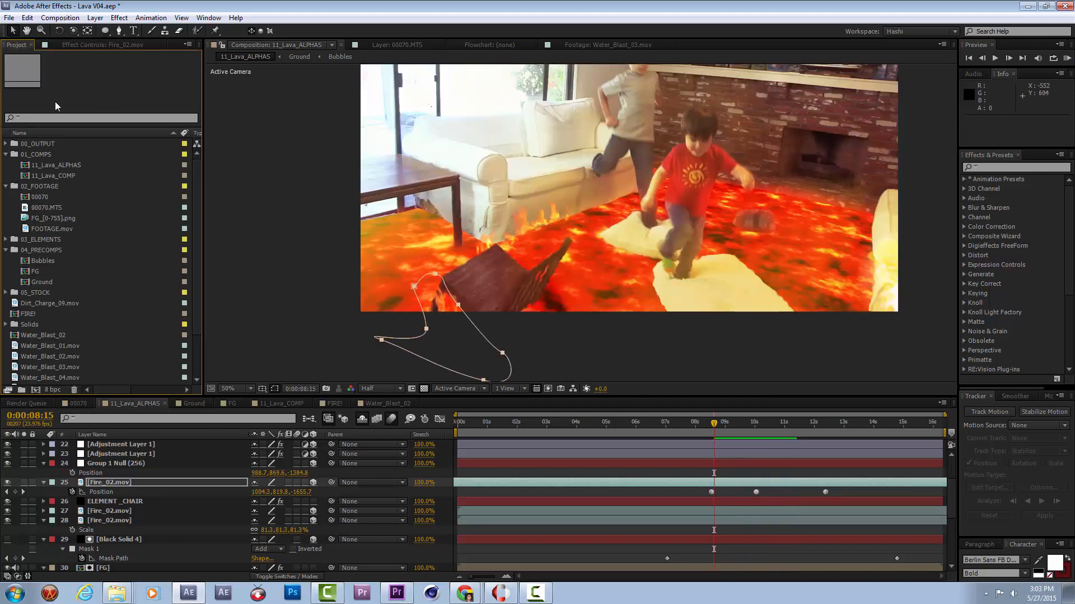
left_click(6, 155)
left_click(7, 165)
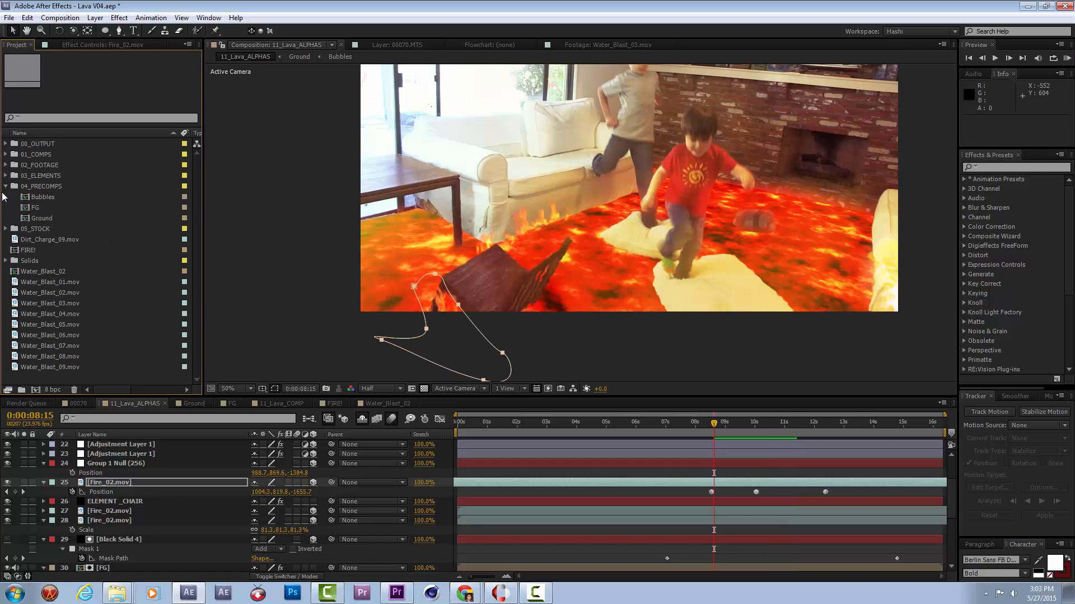
key("ctrl+i")
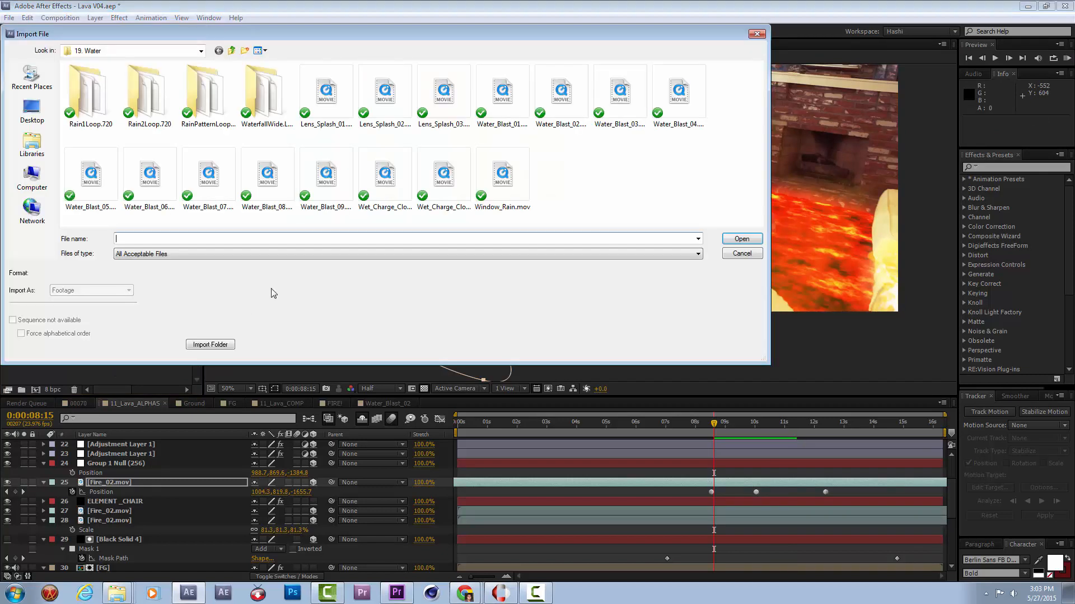
left_click(230, 51)
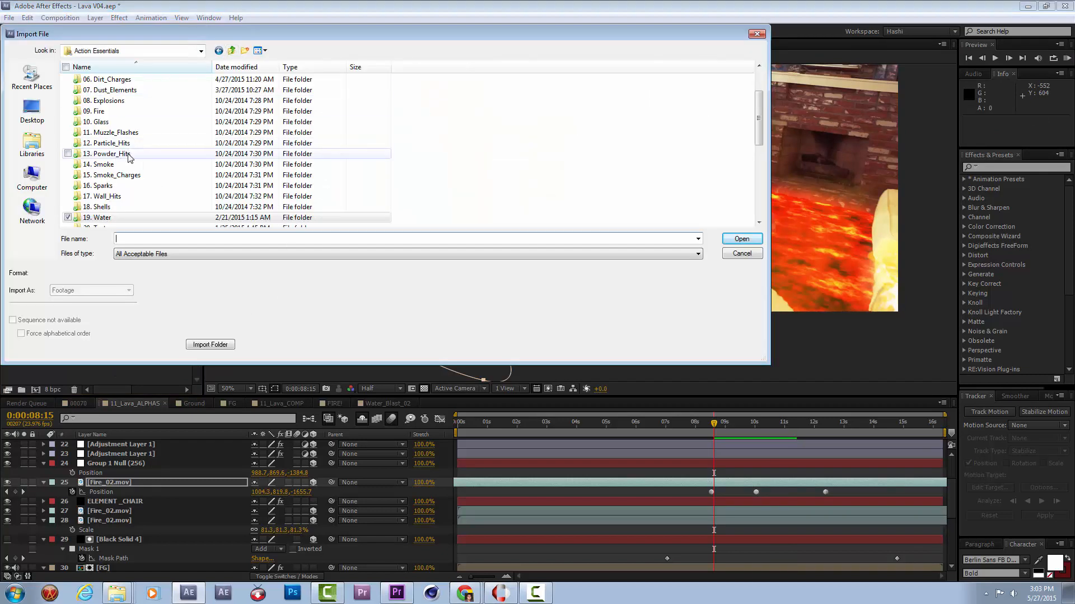
double_click(125, 174)
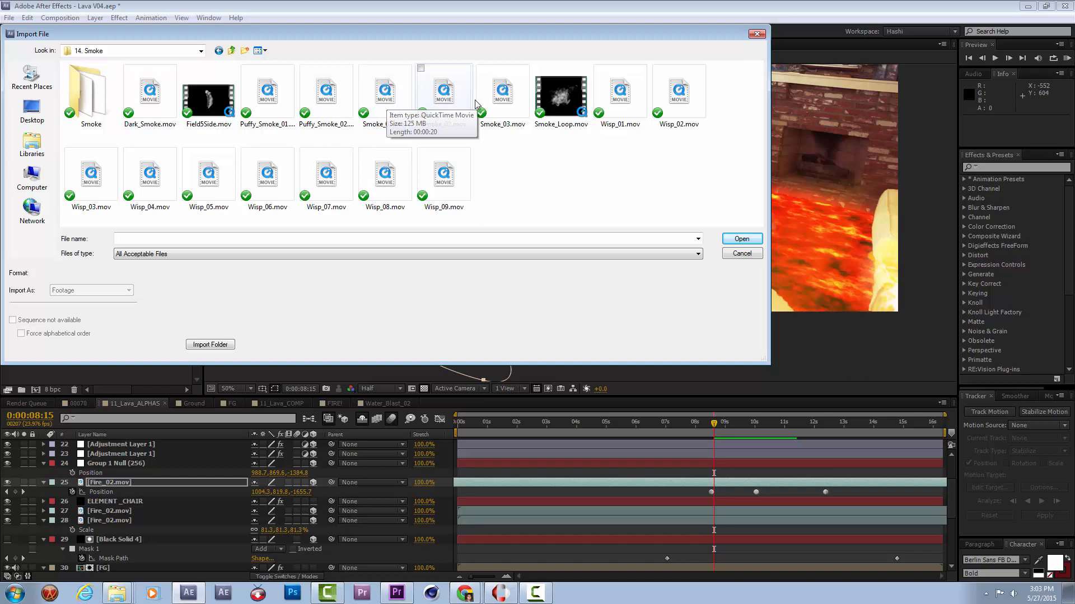
left_click_drag(515, 139, 263, 104)
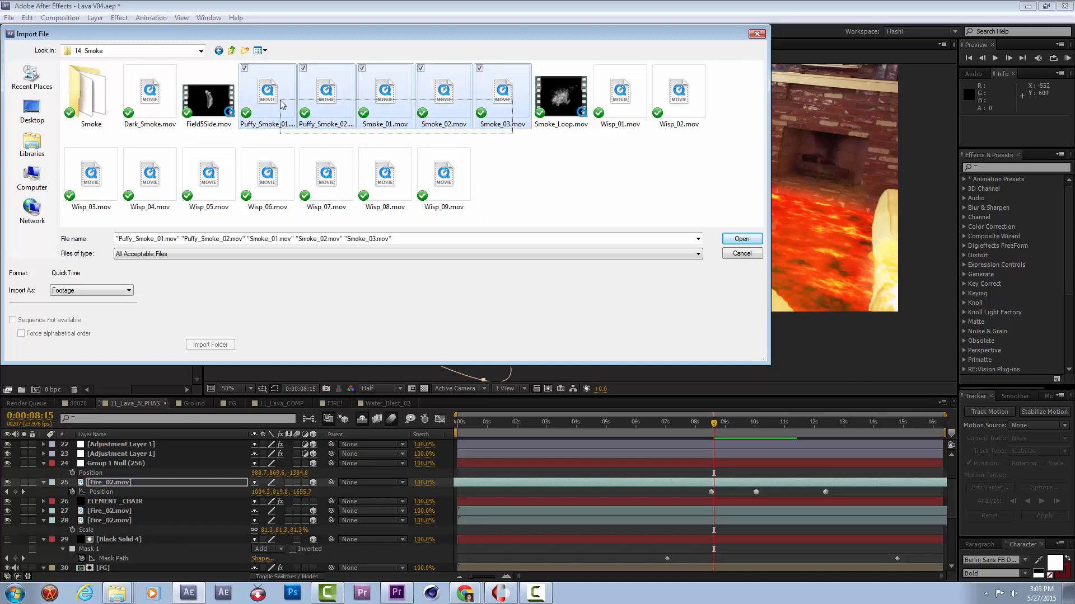
left_click(742, 239)
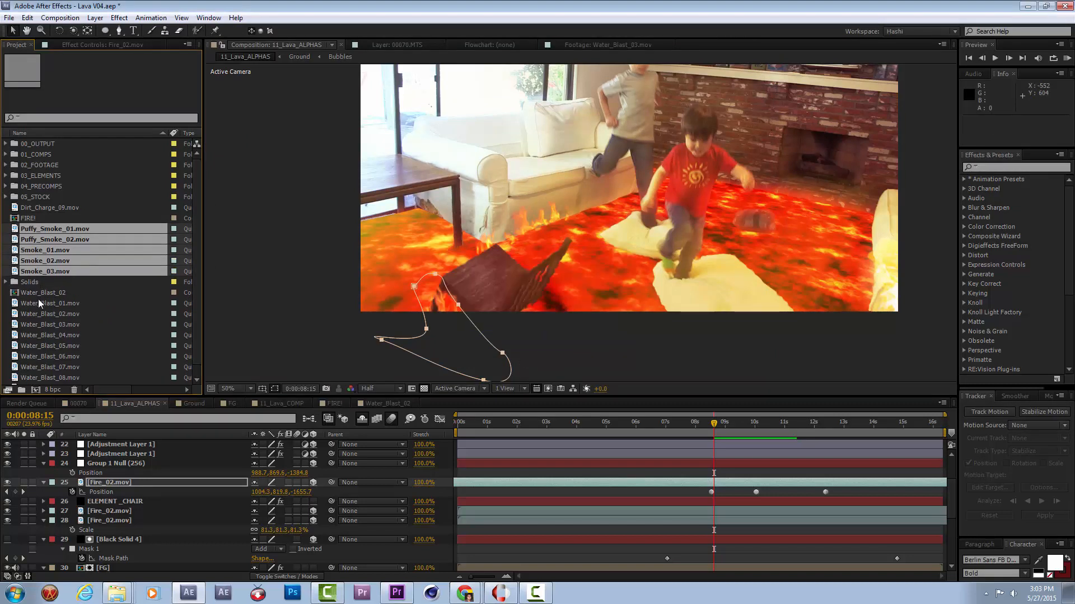
Move the Water_Blast_01 to Water_Blast_09 clips into the 05_STOCK folder.
left_click(38, 304)
scroll(78, 369, "down", 1)
left_click(78, 378, "shift")
left_click_drag(75, 333, 46, 186)
Preview the Puffy_Smoke_01, Puffy_Smoke_02, Smoke_01, Smoke_02 and Smoke_03 clips, scrubbing through them to compare the smoke.
left_click(51, 247)
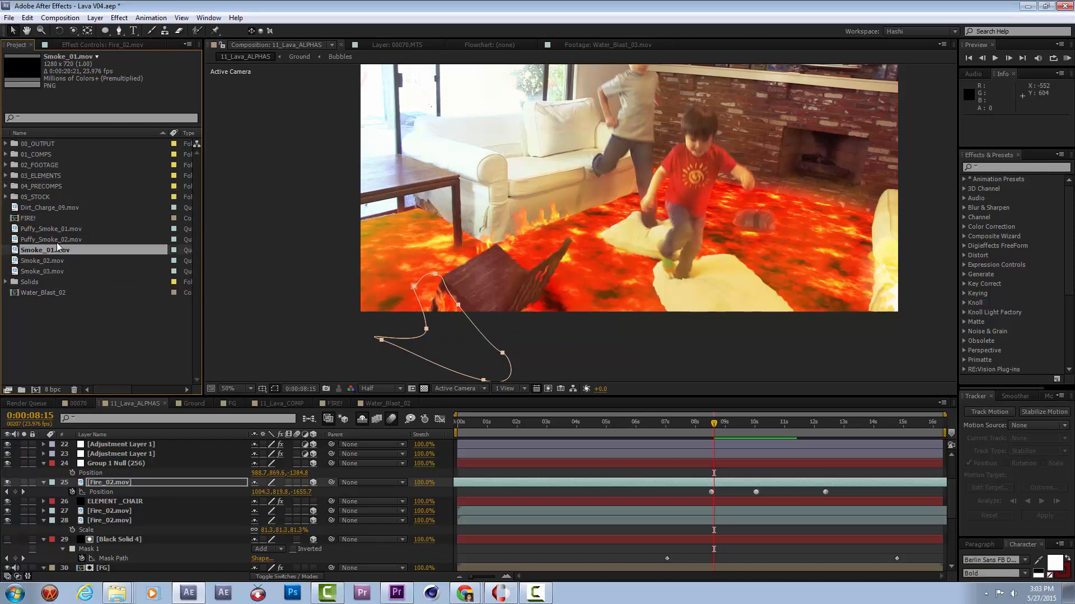
left_click(58, 239)
double_click(59, 228)
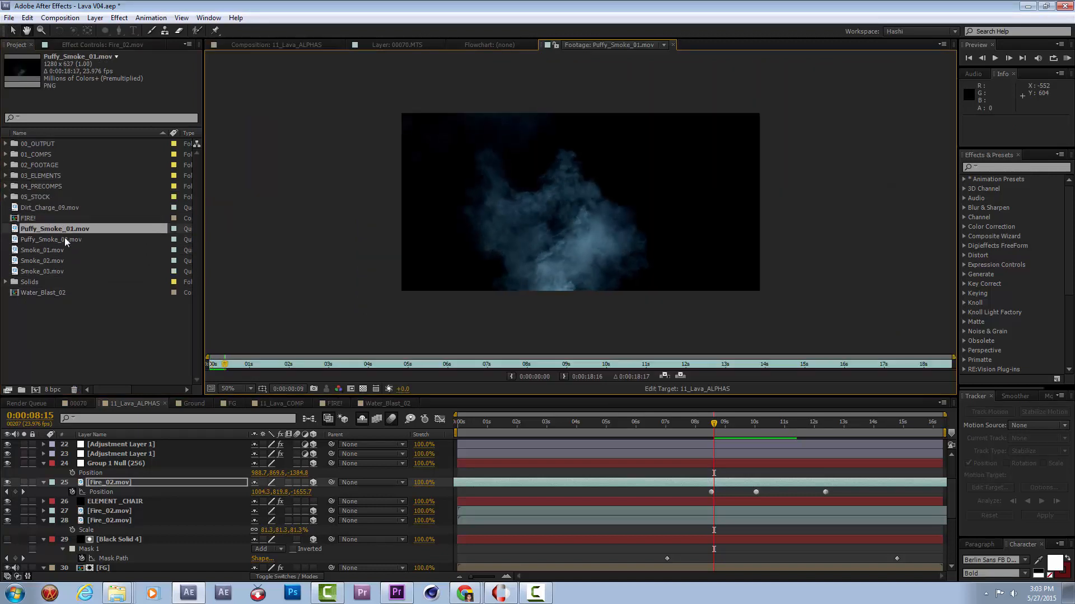
double_click(65, 239)
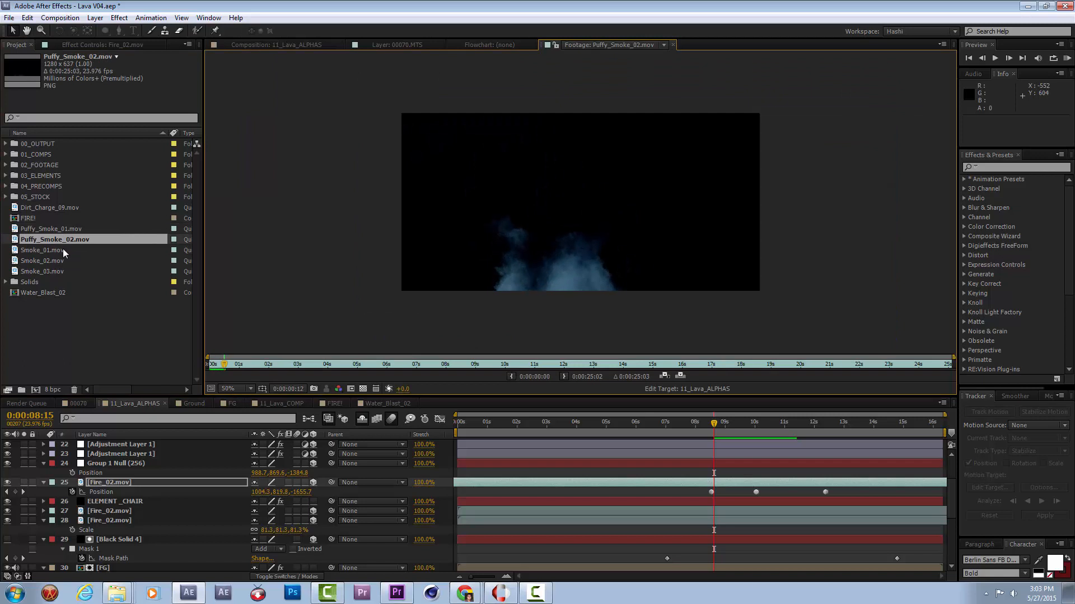
left_click_drag(326, 367, 666, 367)
double_click(70, 251)
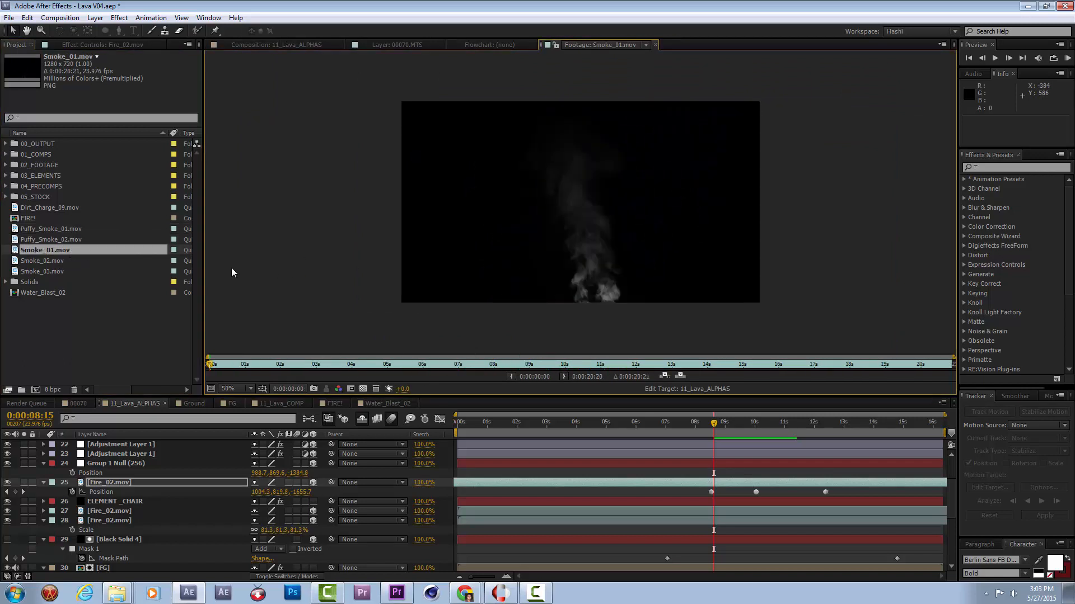
left_click_drag(404, 367, 563, 367)
double_click(40, 261)
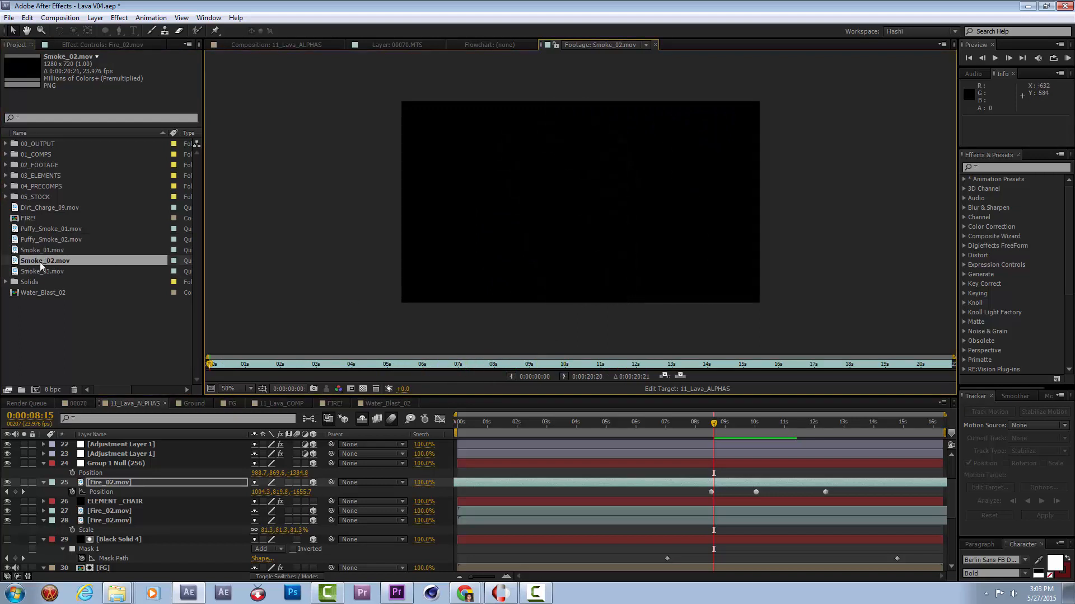
double_click(44, 272)
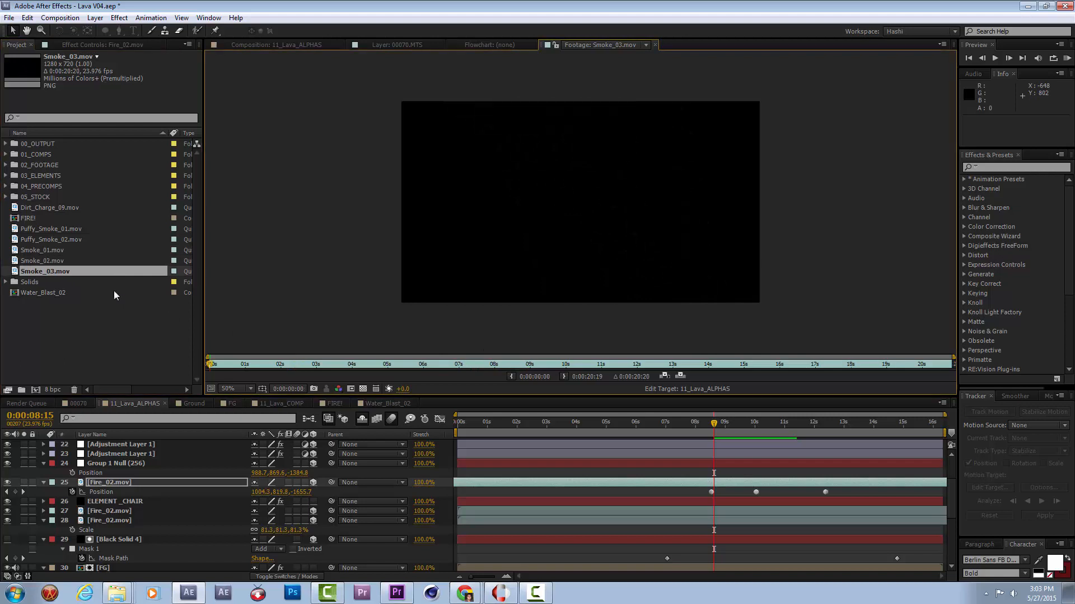
left_click_drag(275, 368, 363, 365)
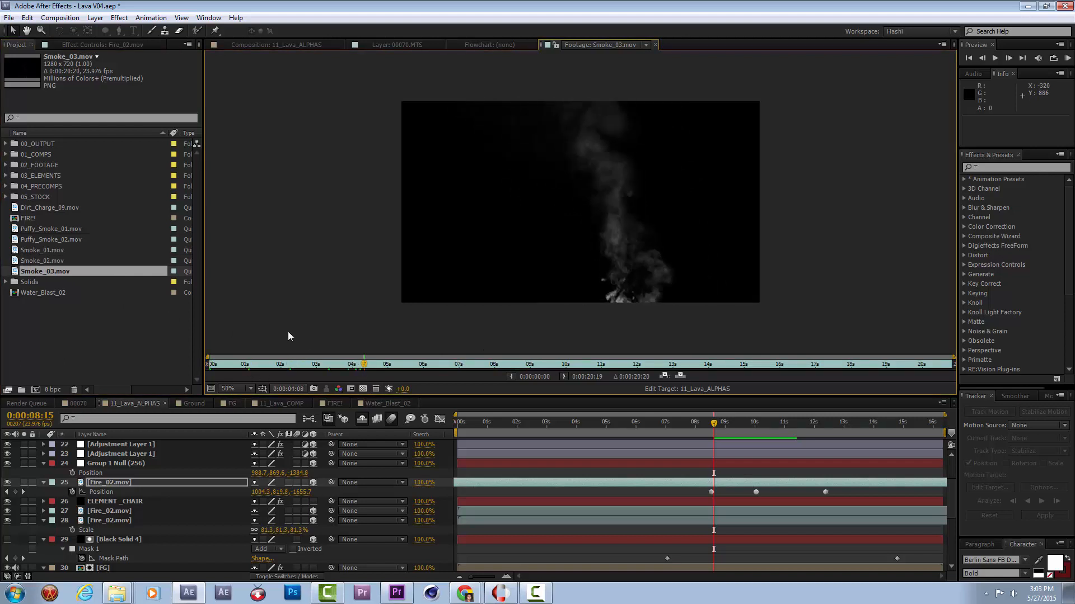
double_click(50, 250)
Add Smoke_01.mov to 11_Lava_ALPHAS above the Fire_02 layer as a 3D layer and set its Anchor Point to 640.0, 715.0, 0.0.
left_click(297, 44)
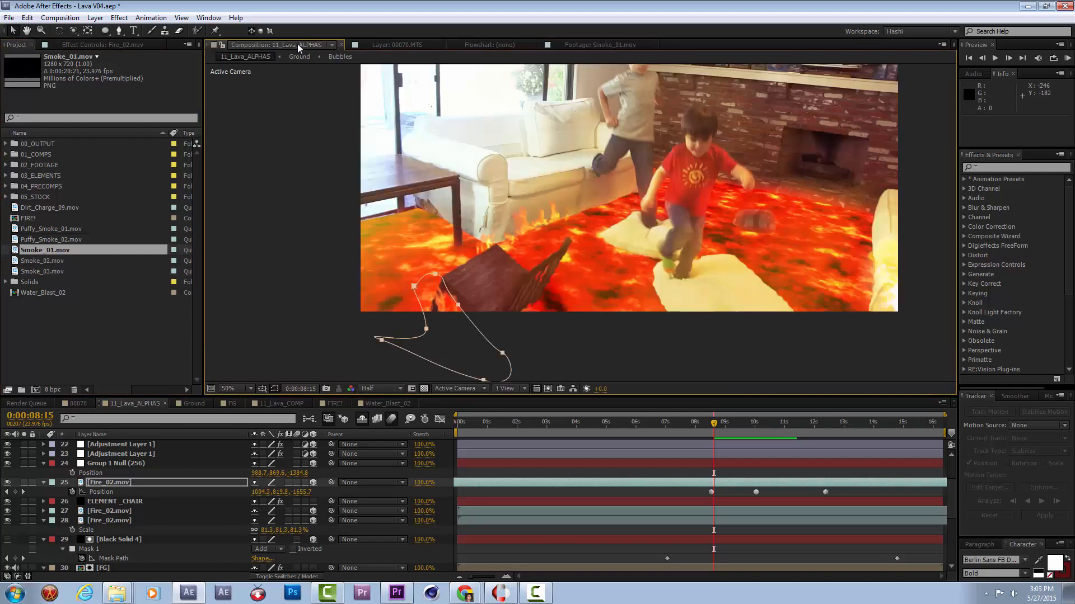
left_click_drag(51, 250, 206, 483)
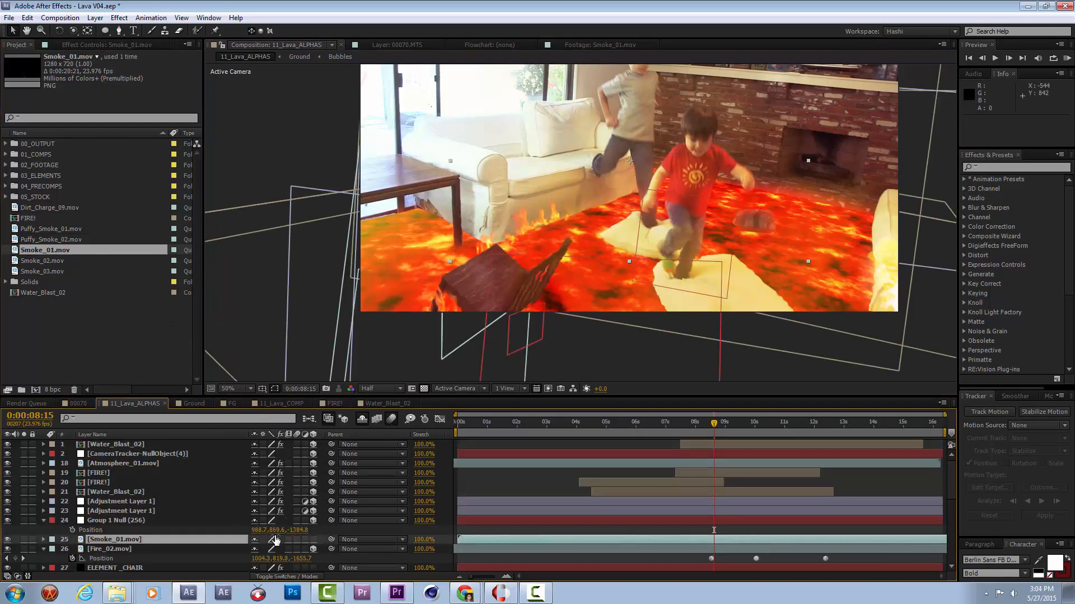
left_click(314, 540)
key("a")
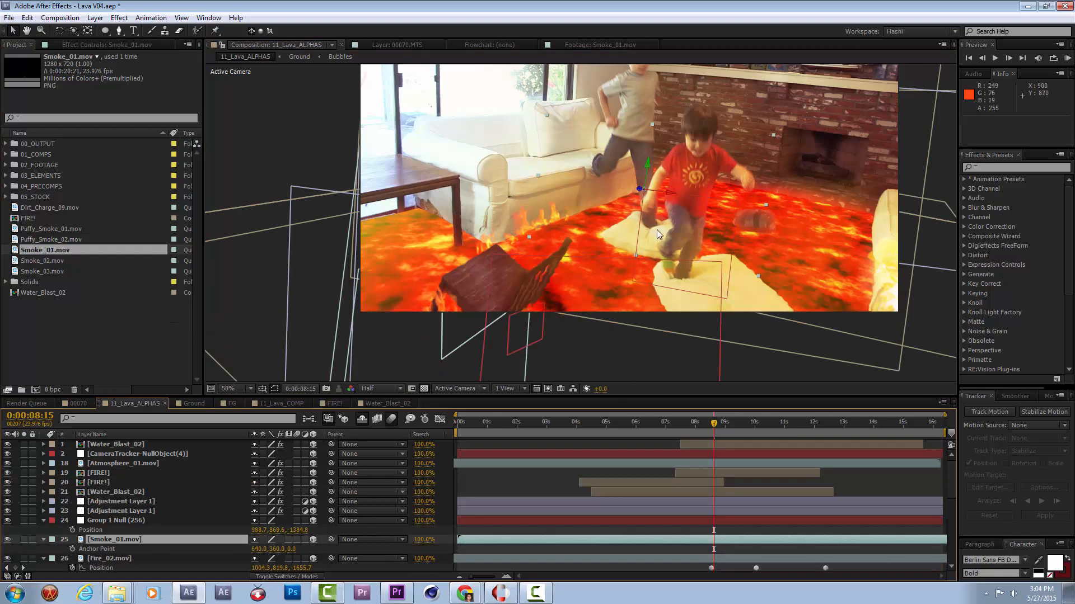
left_click_drag(276, 550, 487, 538)
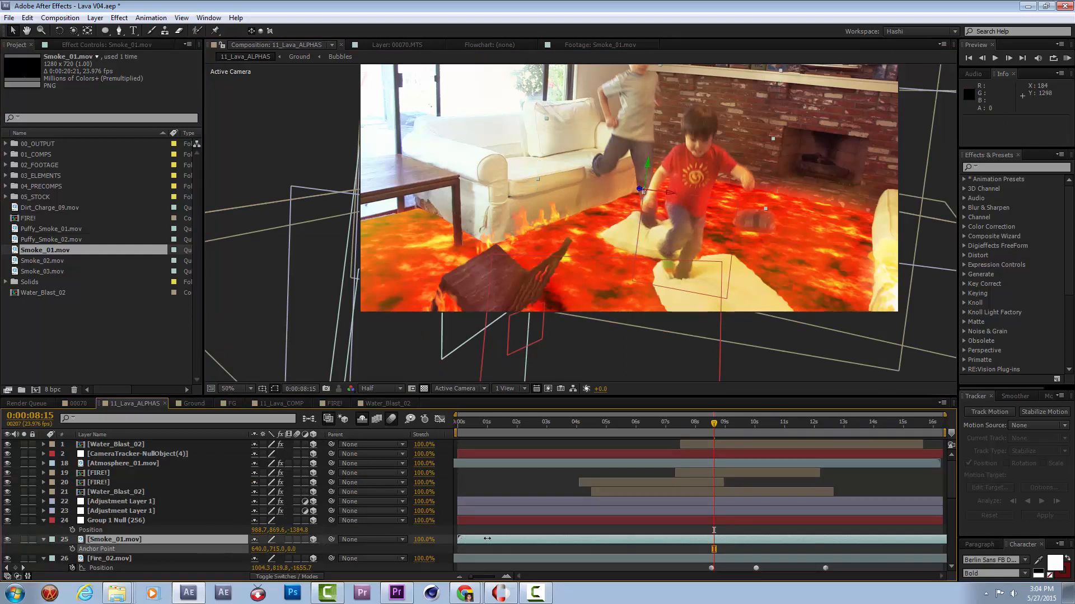
Paste the Group 1 Null's copied position 988.7, 869.6, -1384.8 onto the Smoke_01 layer's Position.
left_click(132, 539)
key("p")
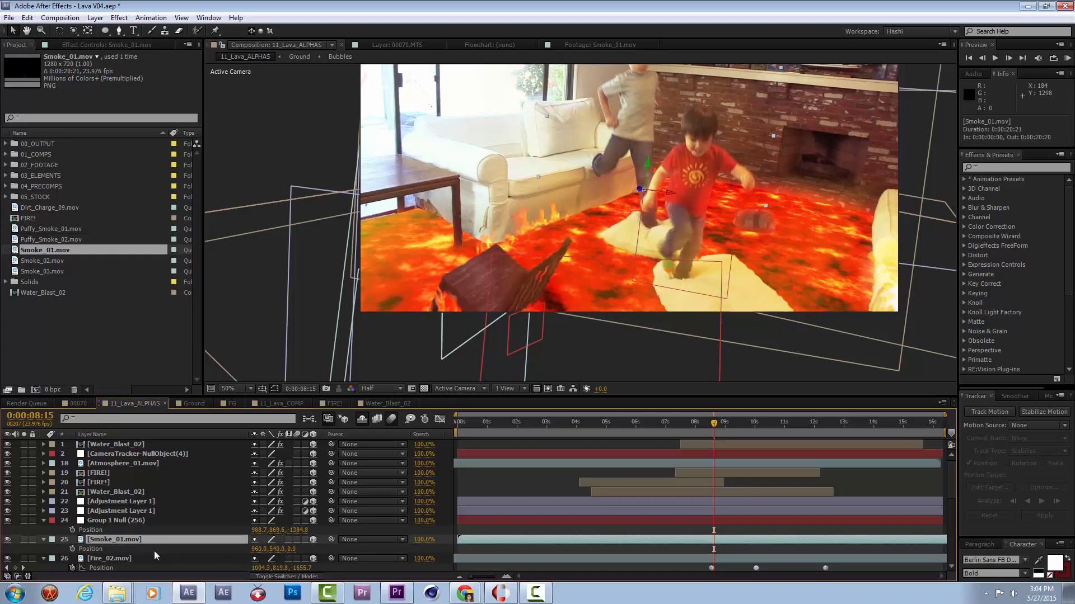
key("ctrl+v")
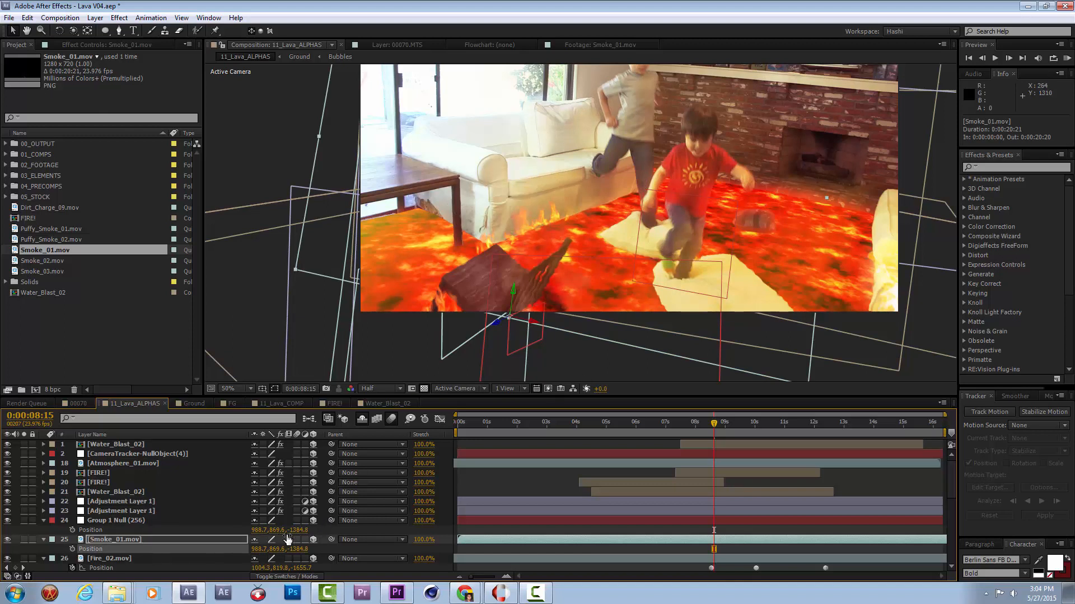
Apply the Fill effect to the Smoke_01 layer with black as its color.
key("w")
left_click(112, 44)
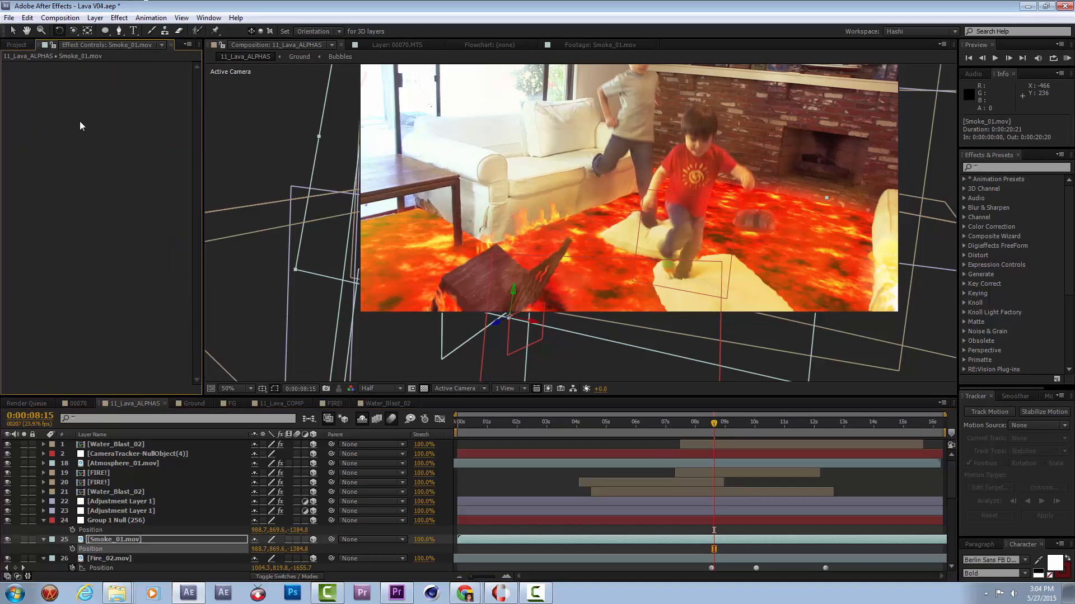
right_click(79, 128)
mouse_move(165, 269)
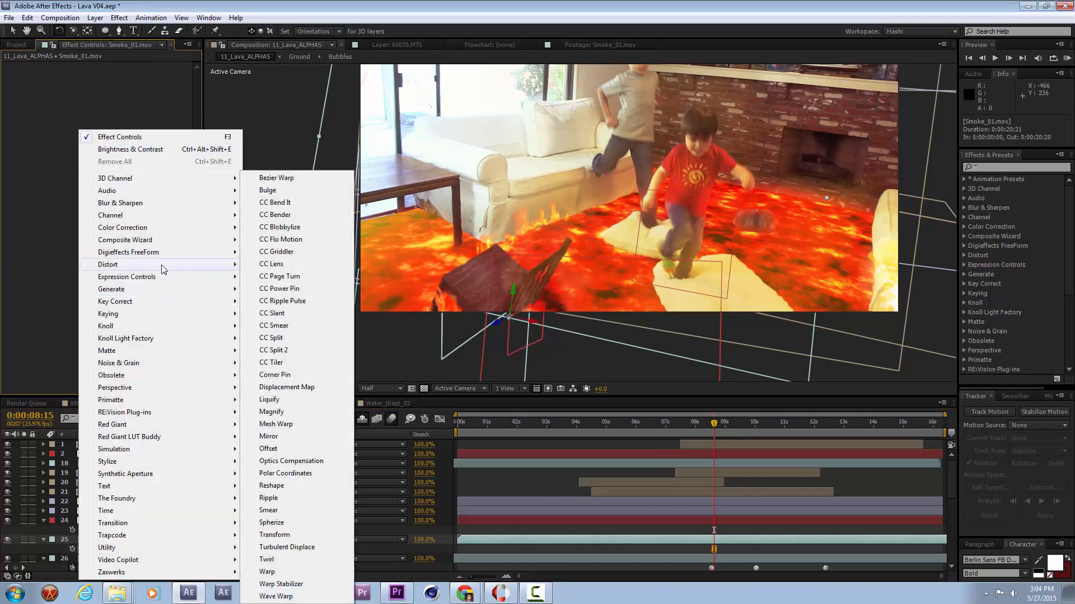
mouse_move(162, 289)
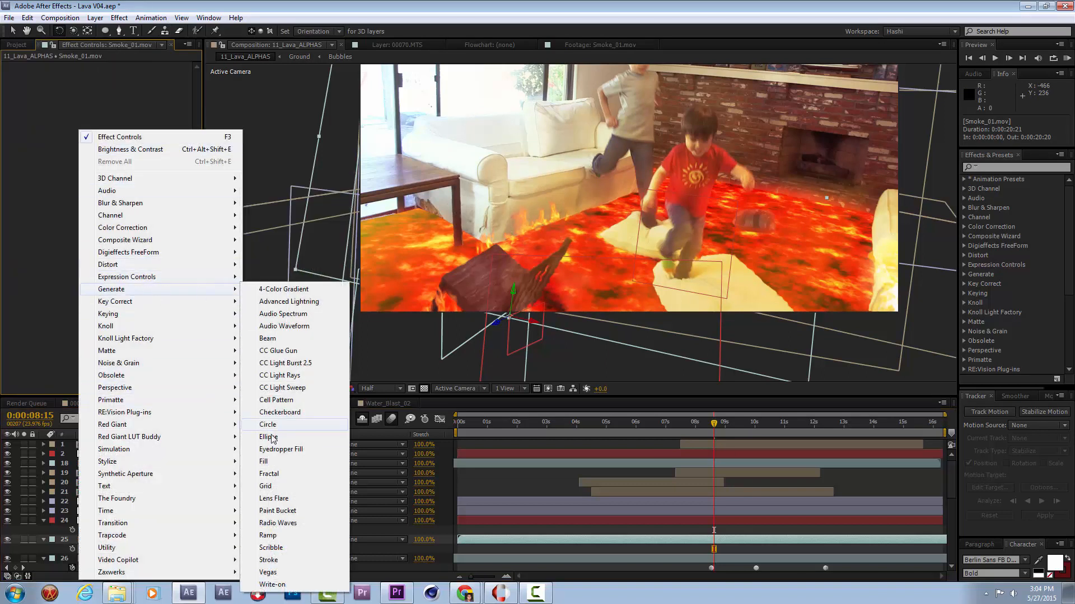
left_click(264, 461)
left_click(116, 97)
left_click_drag(223, 376, 330, 542)
left_click(356, 324)
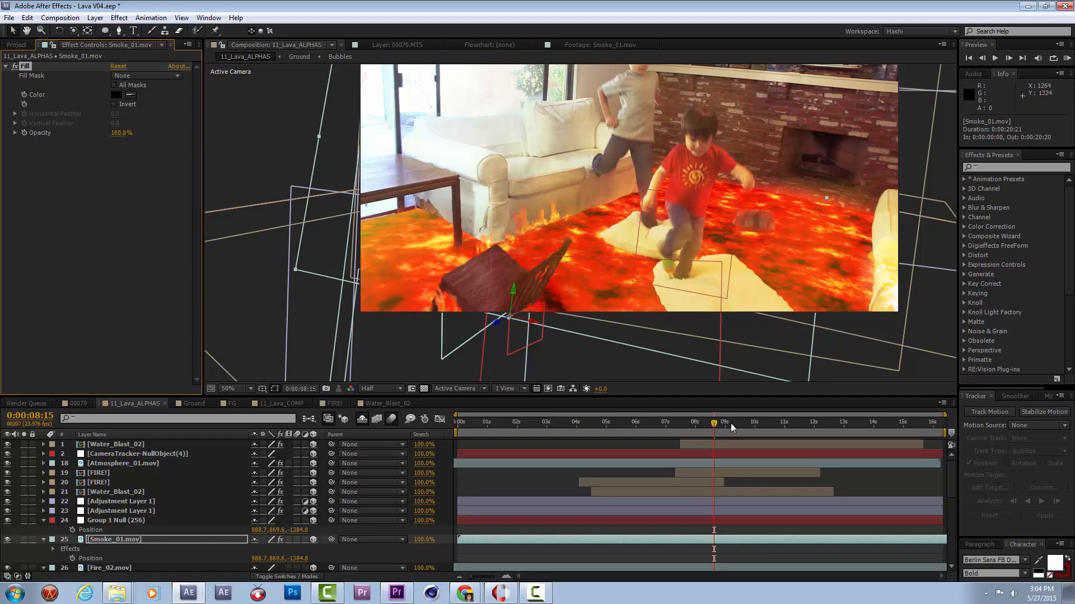
At 0:00:10:09, move the smoke to about 1012.8, 868.0, -1625.6 by the sinking chair and rotate it to about 11.6°, 7.8°, 359.4°.
left_click_drag(737, 425, 766, 429)
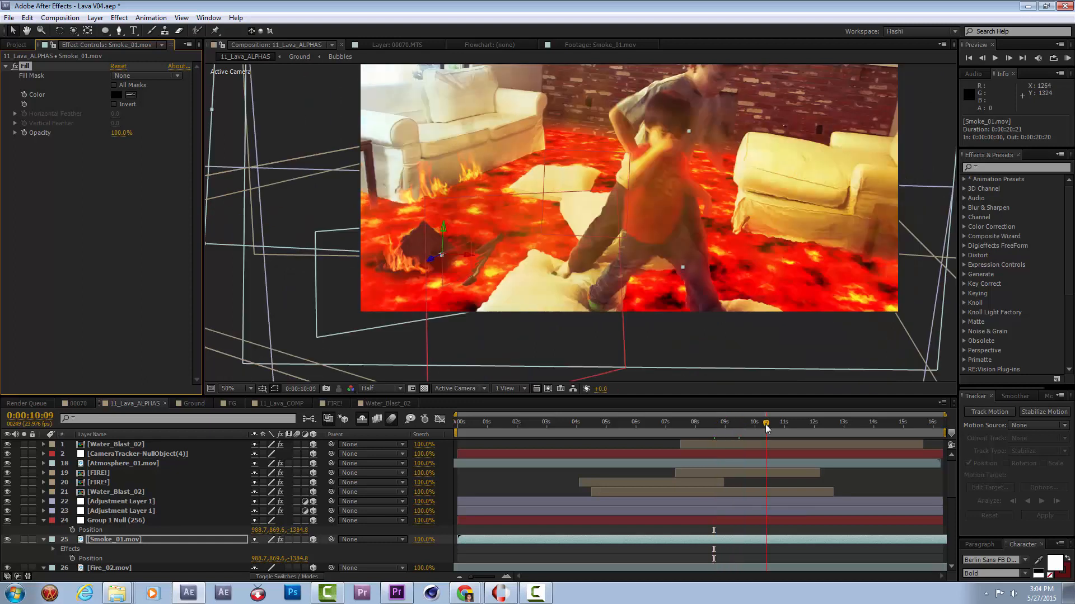
mouse_move(431, 261)
left_mouse_down()
mouse_move(383, 295)
mouse_move(384, 309)
mouse_move(421, 279)
mouse_move(404, 257)
mouse_move(422, 263)
left_mouse_up()
key("w")
Scale the Smoke_01 layer down to about 77% in the composition view.
key("comma")
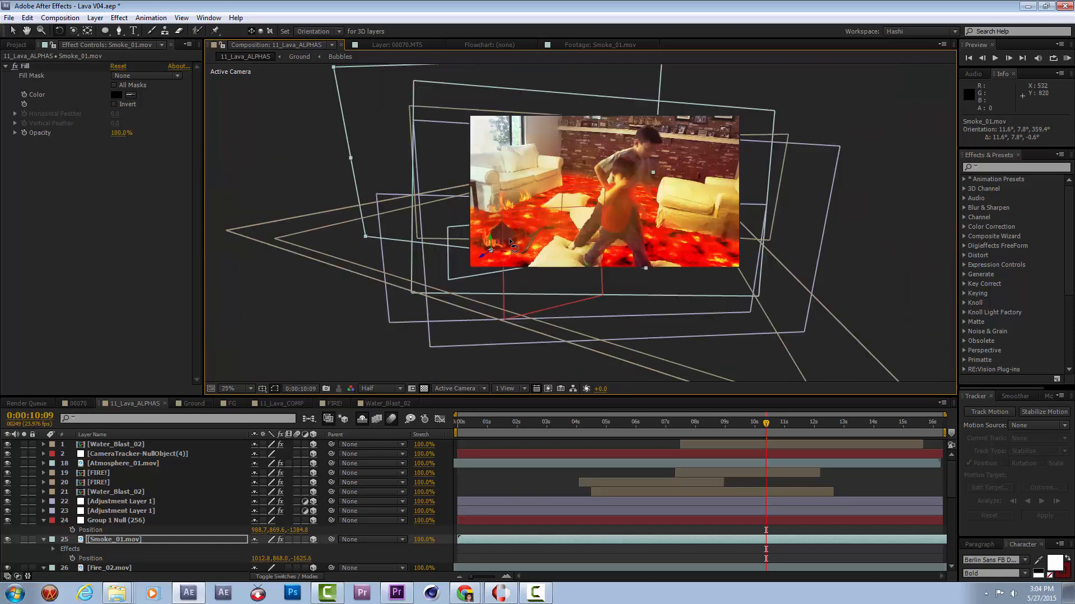
key("space")
left_click_drag(645, 82, 607, 129)
key("v")
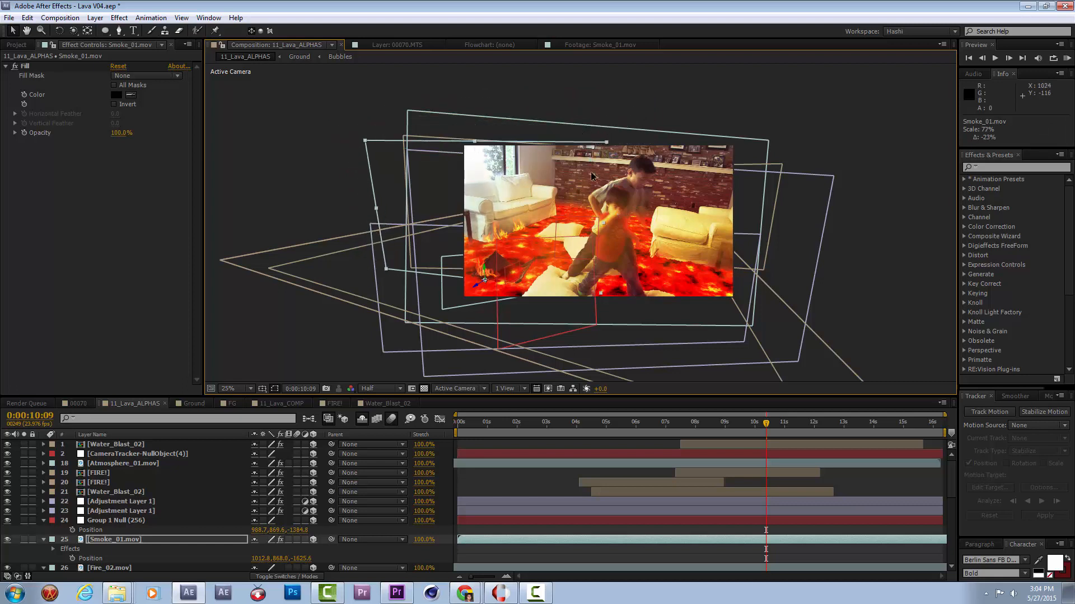
key("period")
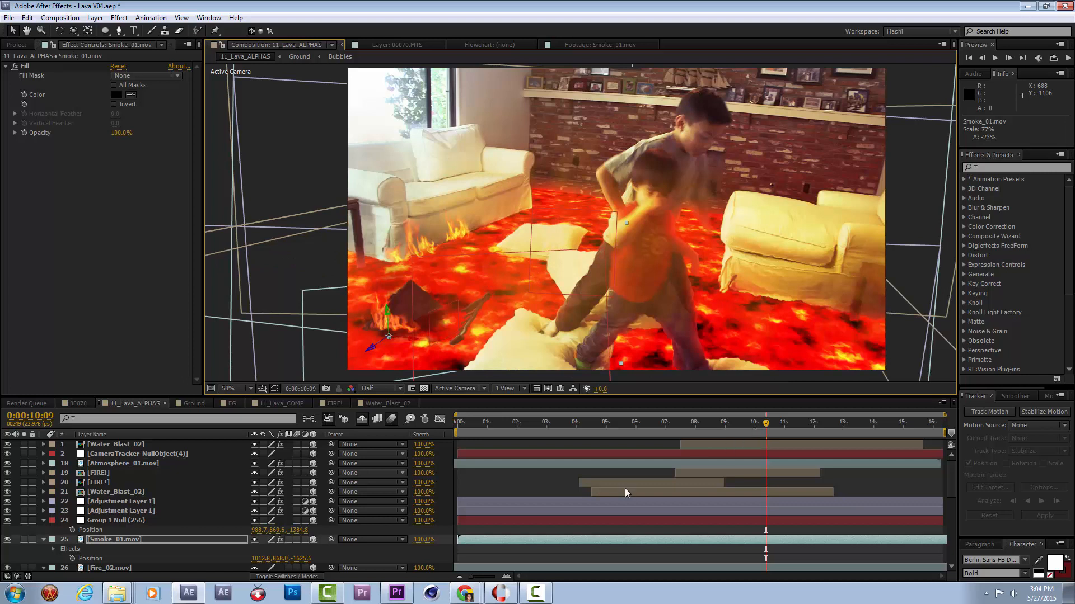
Scrub the composition from 0:00:07:21 to 0:00:11:13 to check the black smoke around the sinking chair.
left_click(722, 432)
left_click(692, 429)
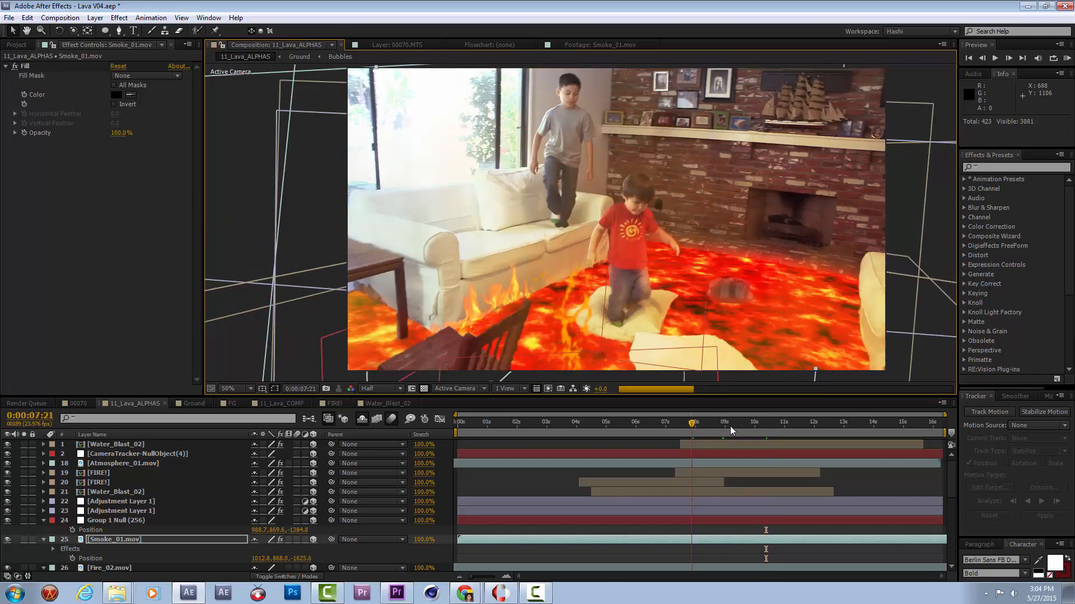
left_click_drag(731, 430, 801, 427)
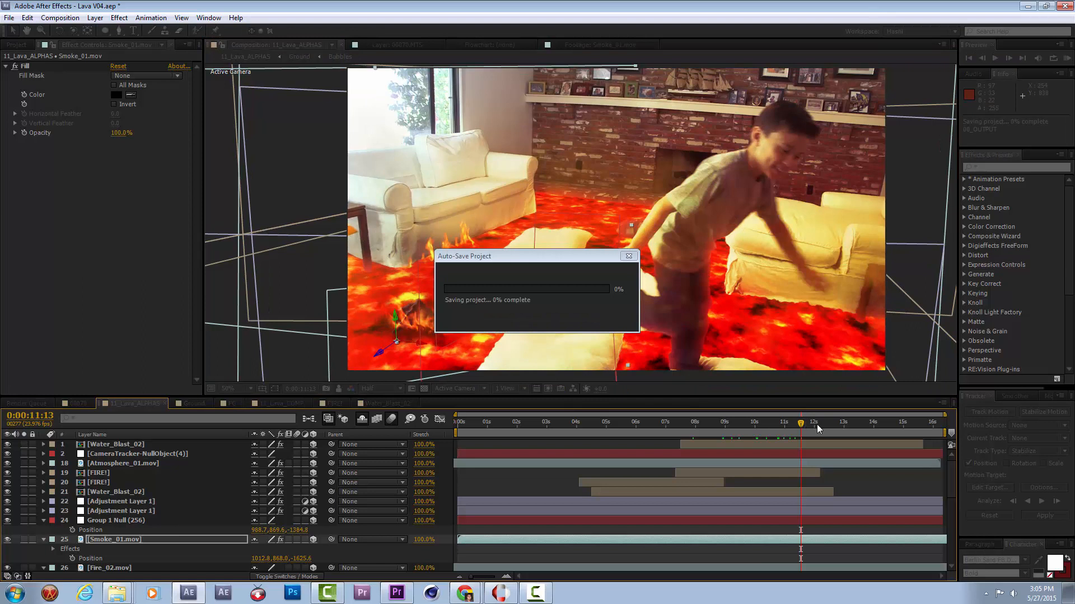